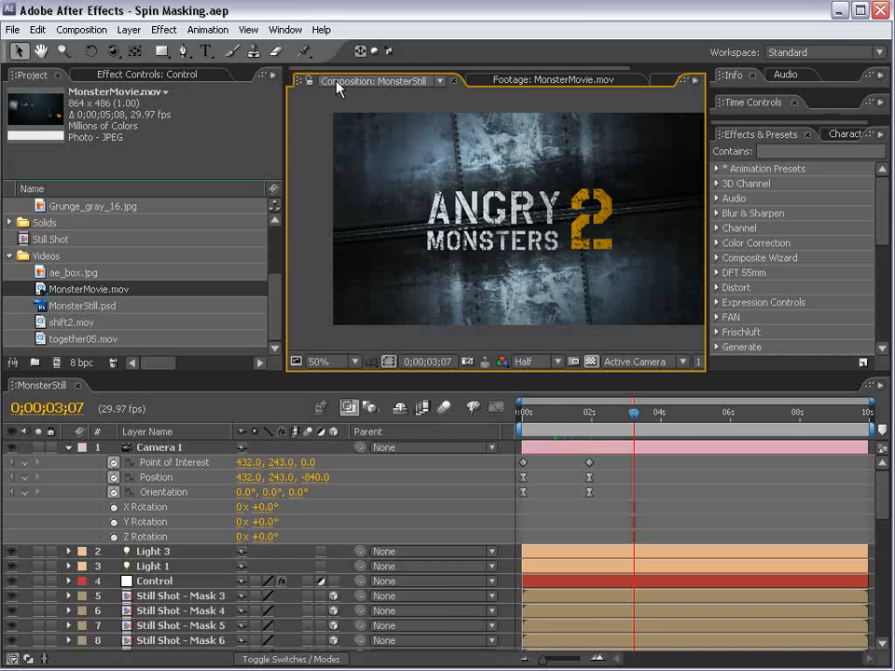
Preview the reference clips MonsterMovie.mov, shift2.mov and together05.mov to examine their spinning-shard title reveals
click(521, 82)
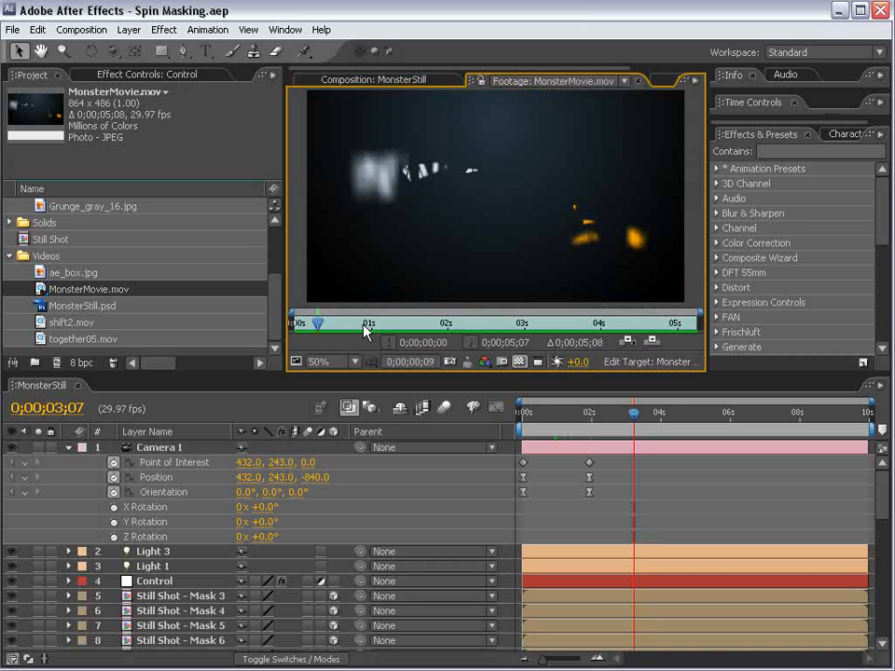
key(space)
drag(471, 326, 425, 326)
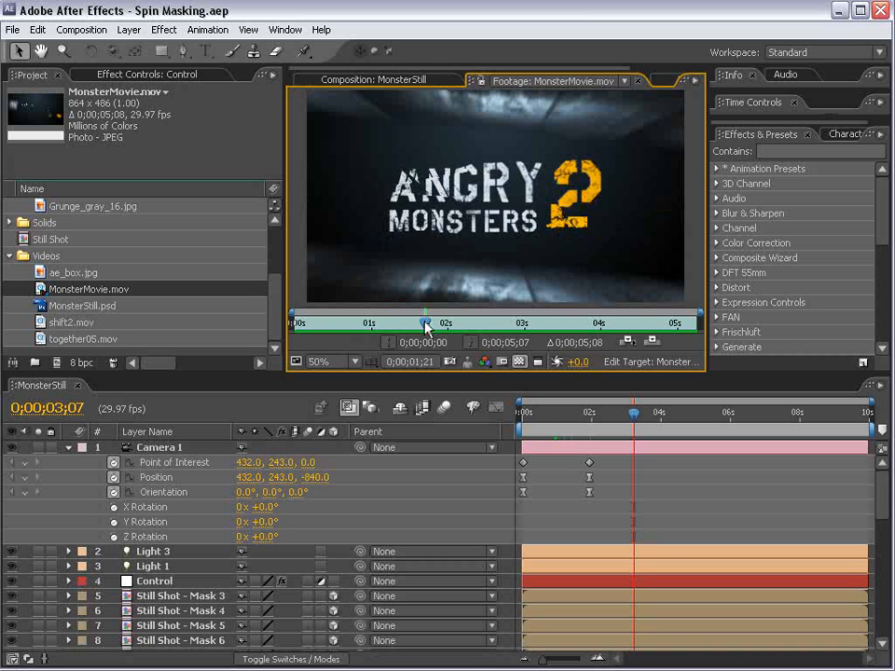
double_click(68, 323)
drag(349, 326, 404, 323)
scroll(354, 304, down, 1)
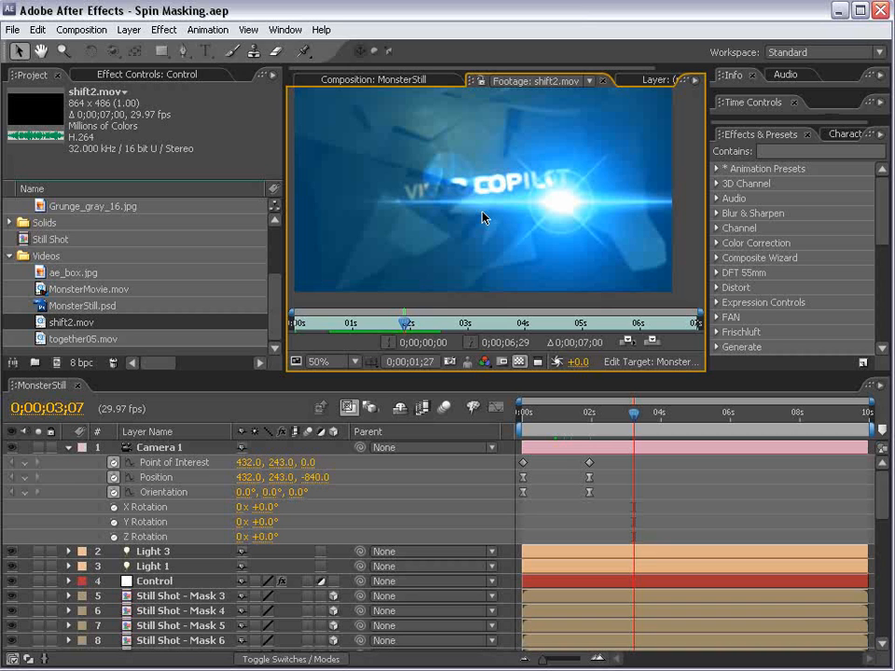
double_click(59, 340)
scroll(420, 278, down, 2)
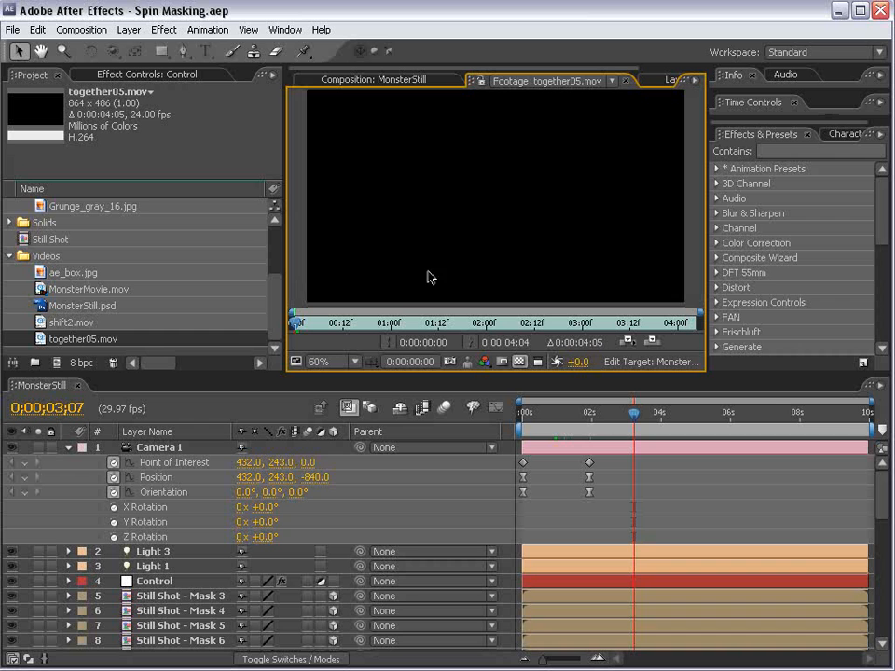
drag(322, 323, 430, 324)
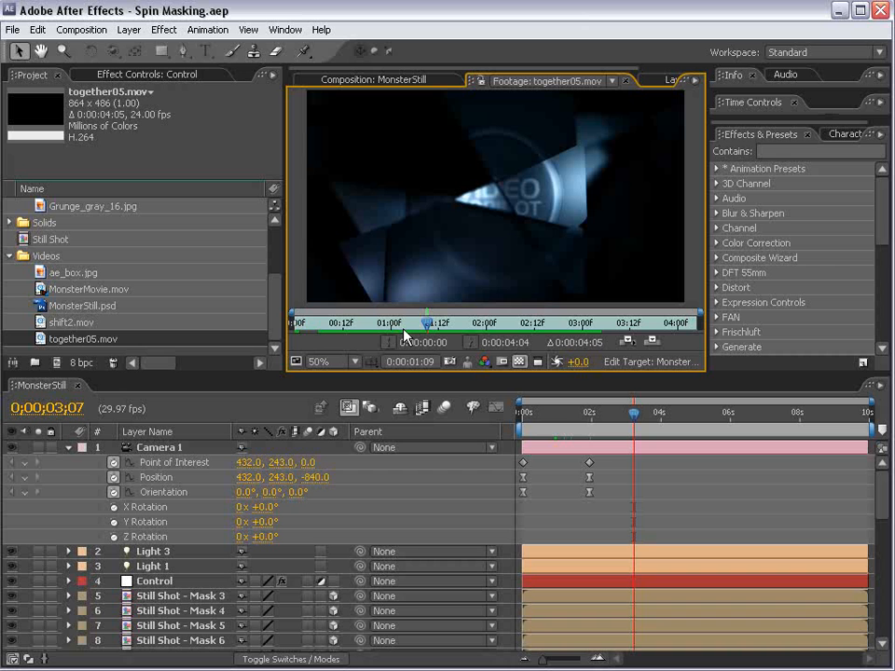
Create a new composition with the NTSC D1 Widescreen Square Pixel preset and a frame rate of 24 fps
click(82, 30)
click(100, 48)
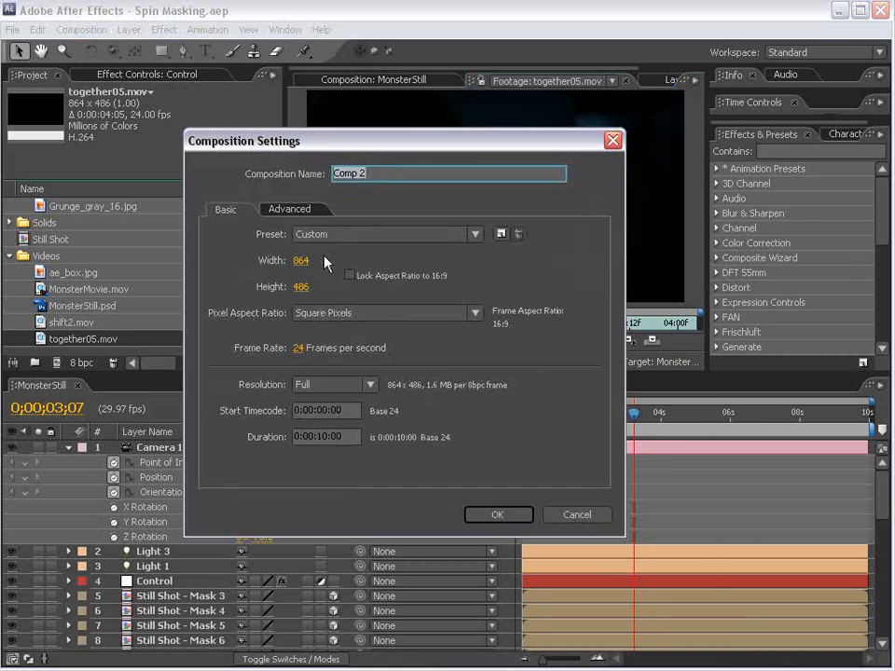
click(428, 234)
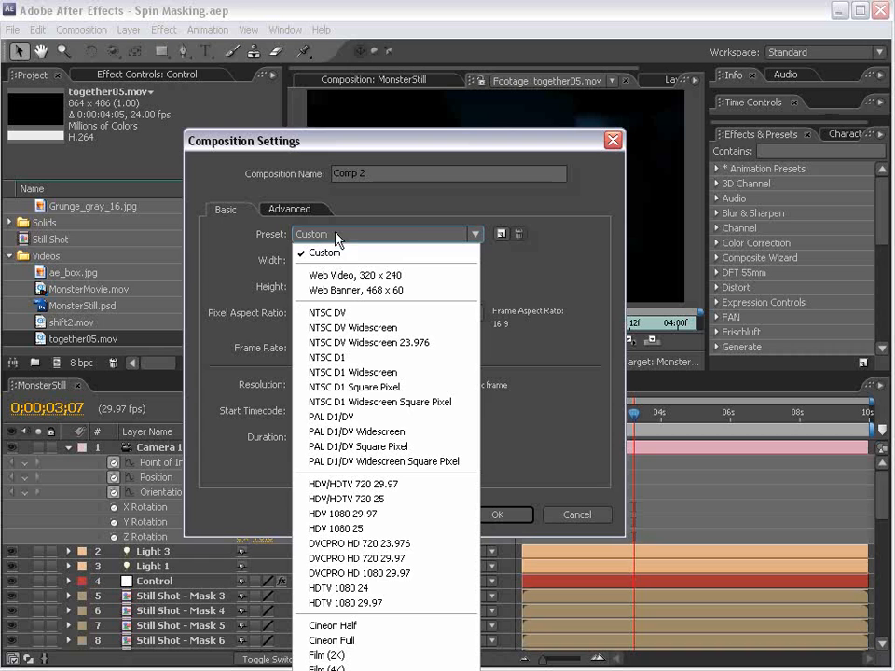
click(411, 402)
click(306, 348)
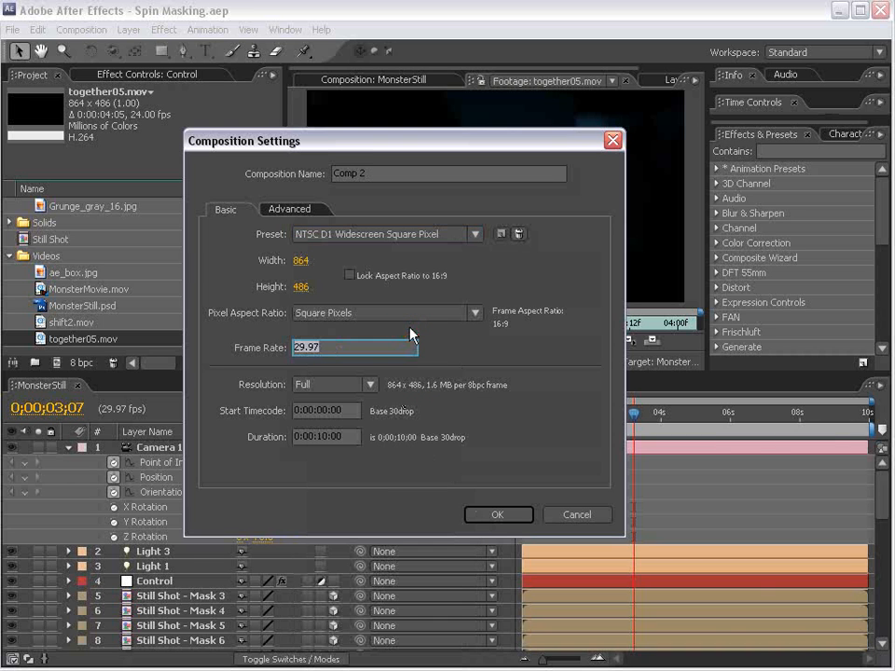
text(24)
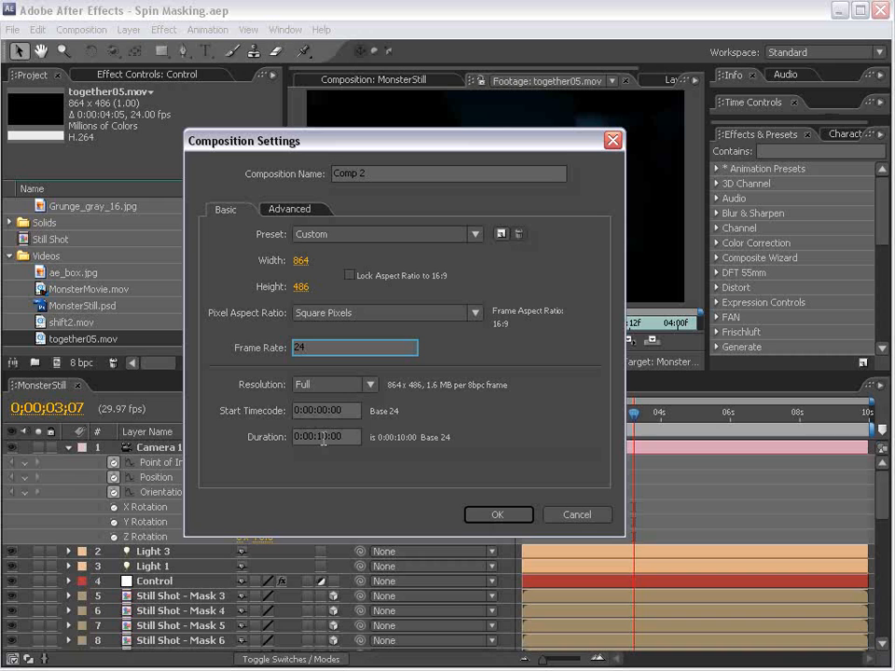
click(498, 515)
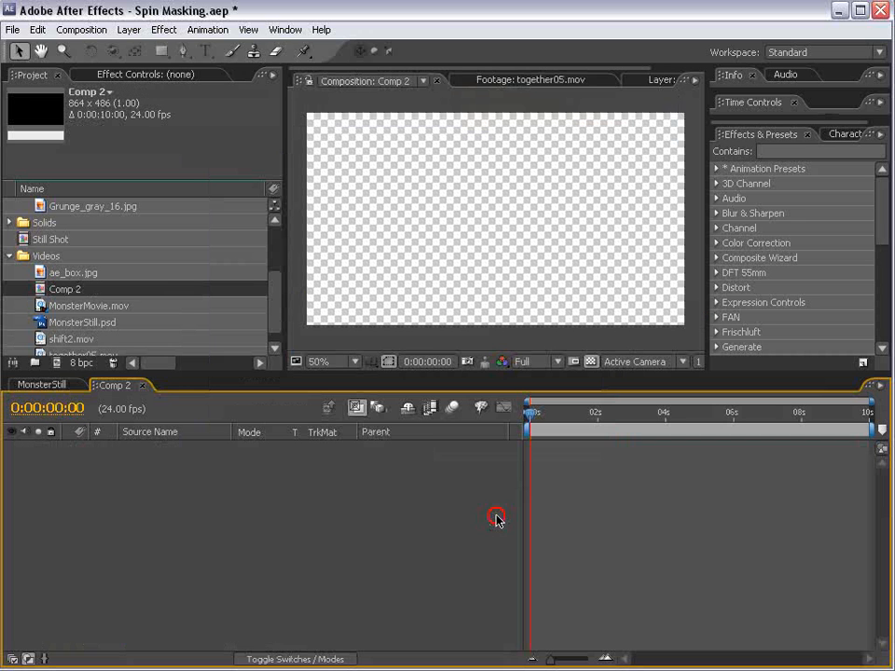
Reset the user interface brightness to its default in the preferences
click(38, 32)
click(116, 391)
click(353, 541)
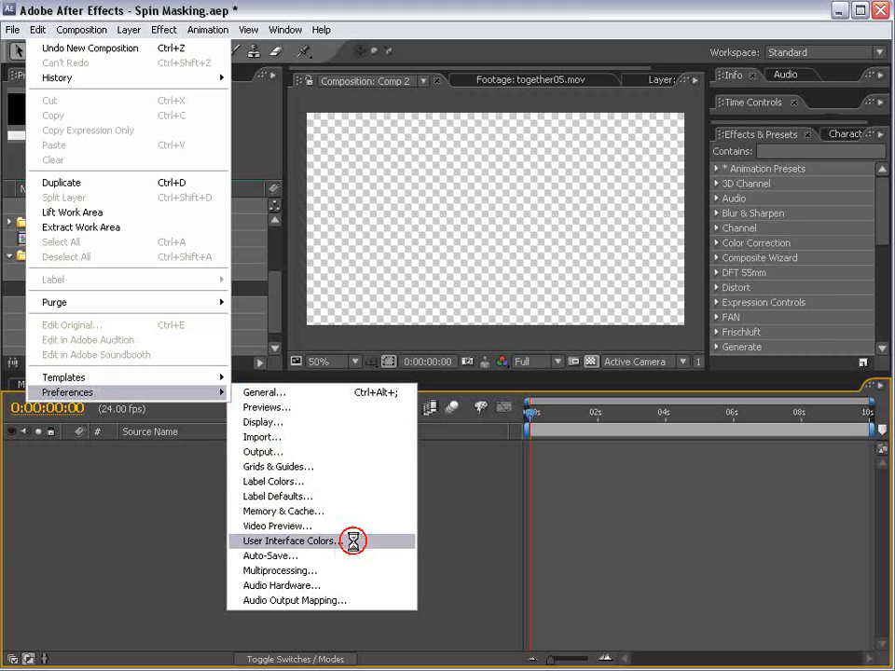
drag(557, 328, 441, 206)
click(433, 438)
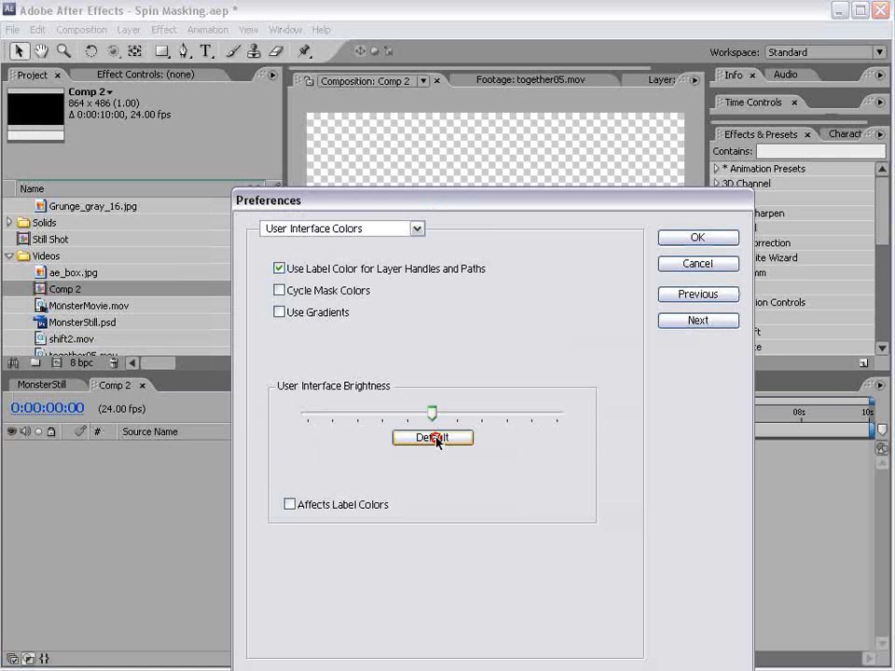
click(697, 237)
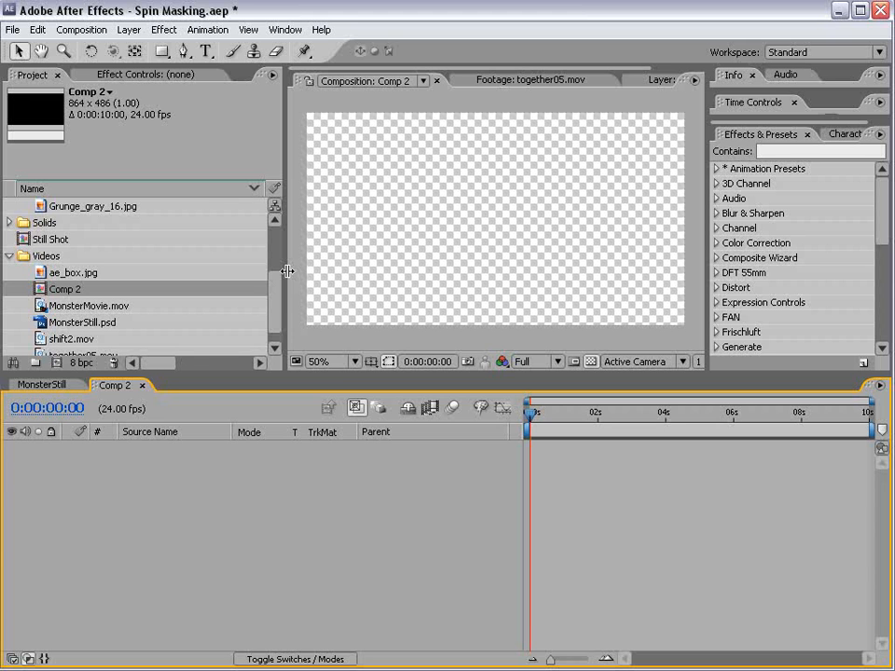
Add MonsterStill.psd to the new composition as a layer and enlarge the composition viewer
scroll(277, 305, down, 1)
click(93, 305)
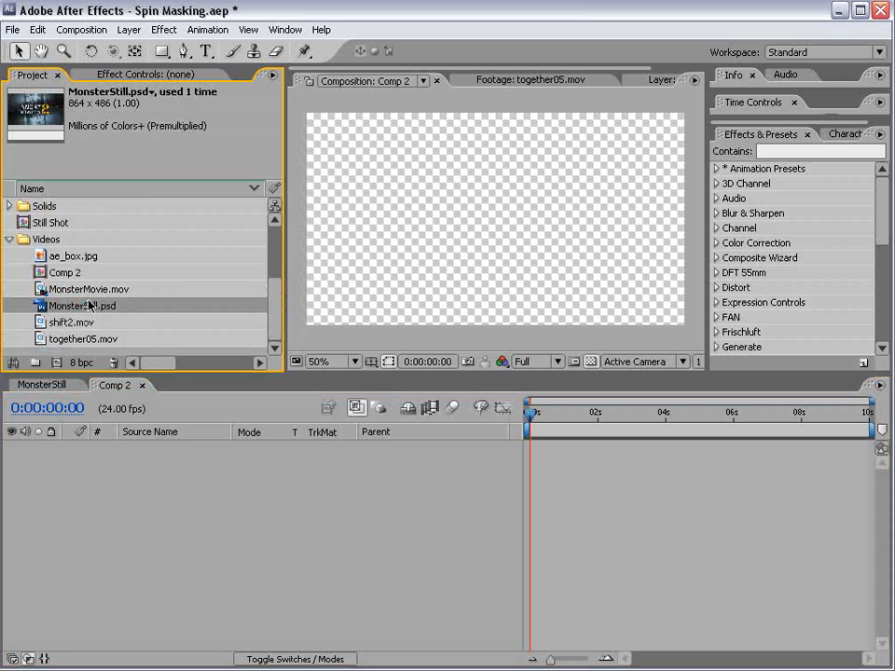
drag(89, 315, 513, 235)
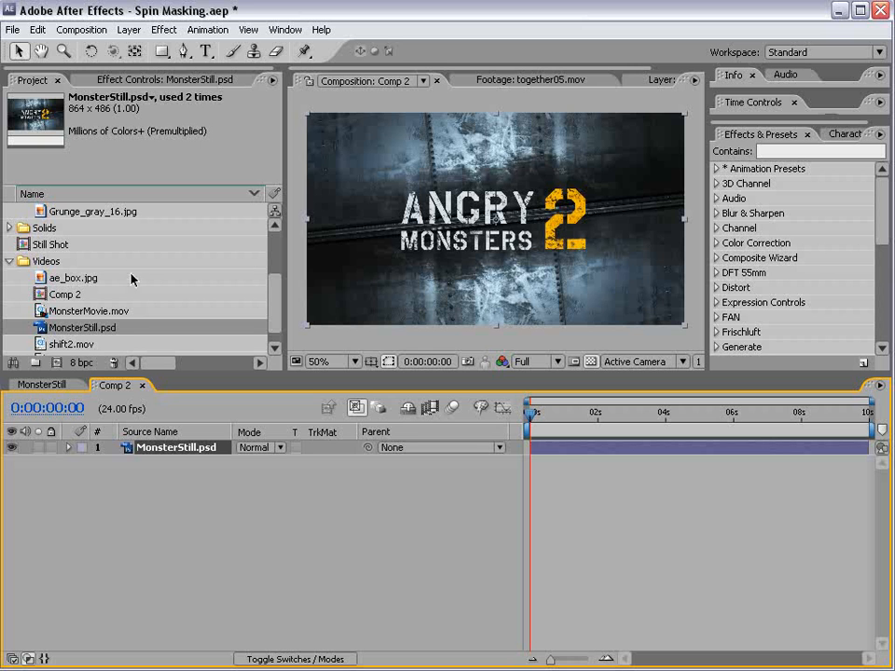
drag(286, 272, 197, 272)
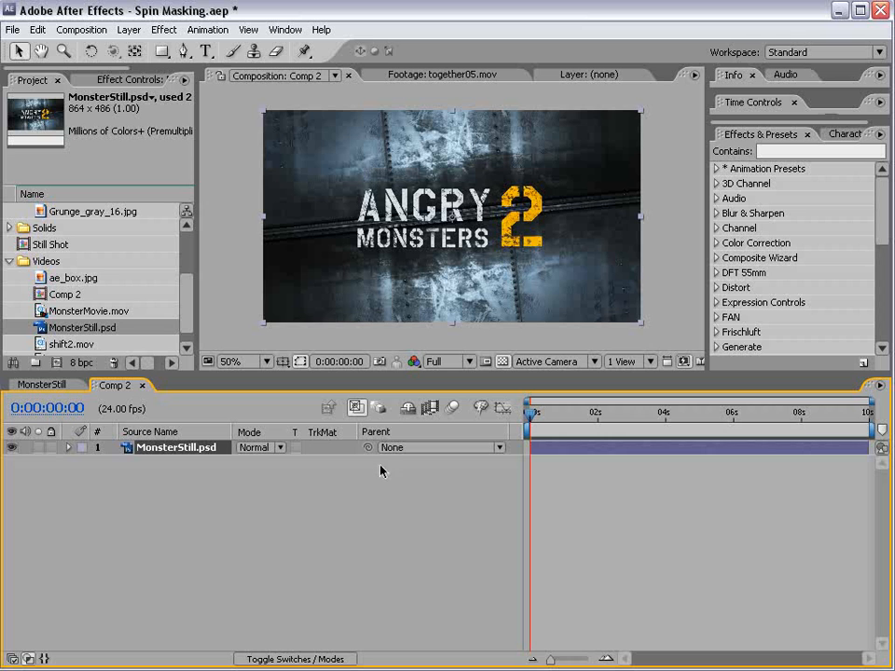
drag(401, 372, 395, 428)
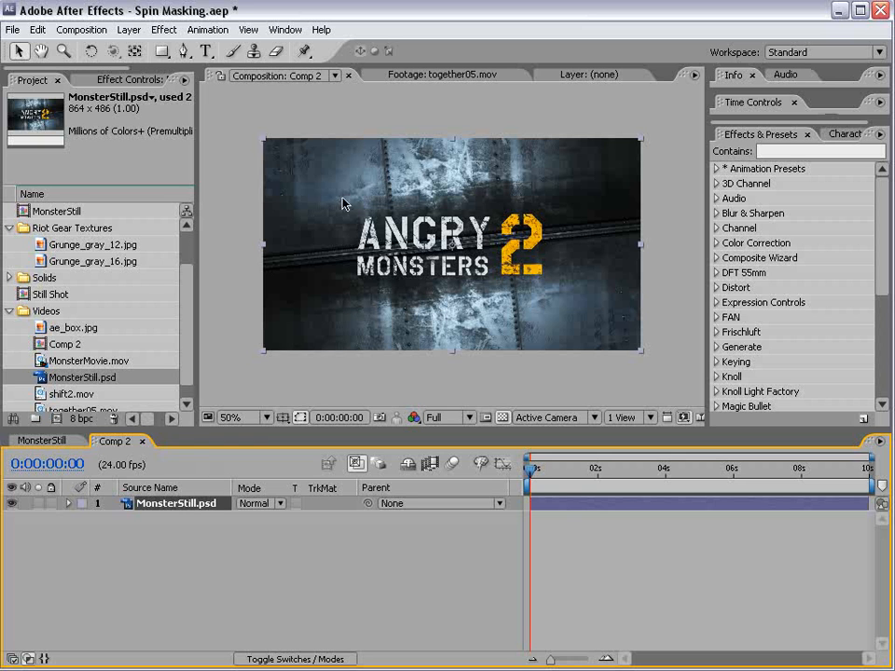
Pre-compose the MonsterStill.psd layer as "Shot", moving all attributes into the new composition
click(129, 29)
click(184, 554)
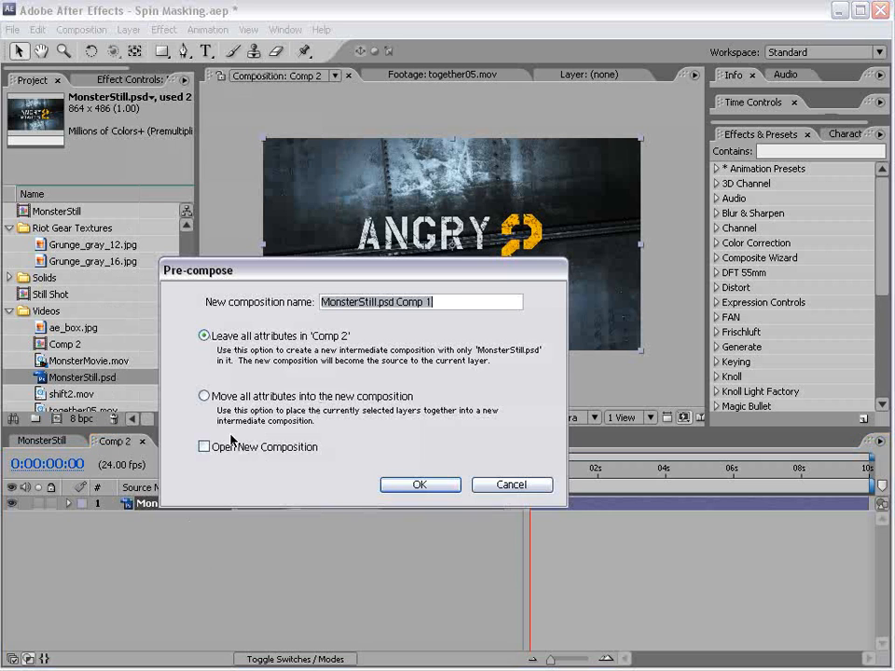
click(185, 295)
text(Shot)
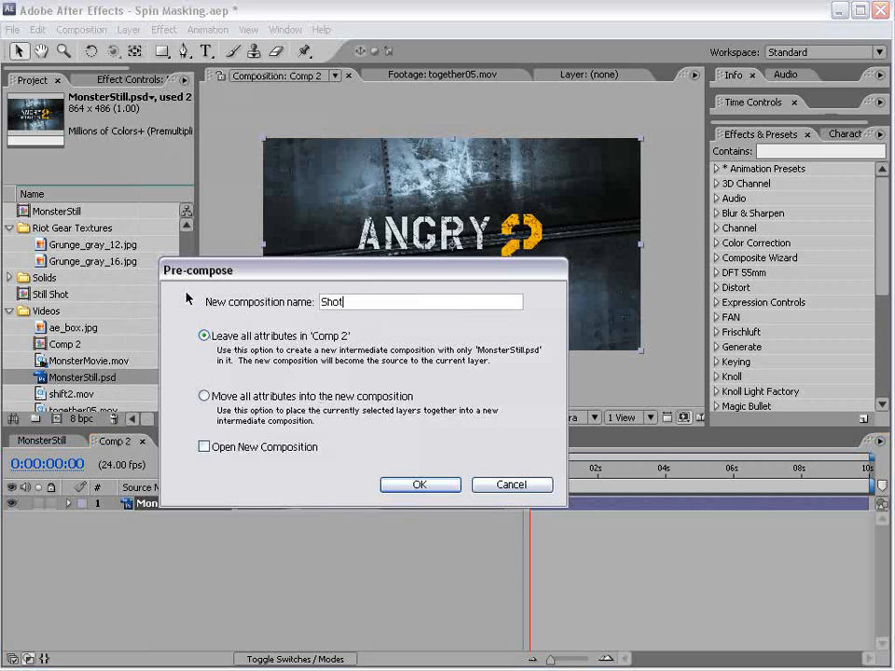
click(205, 395)
click(420, 485)
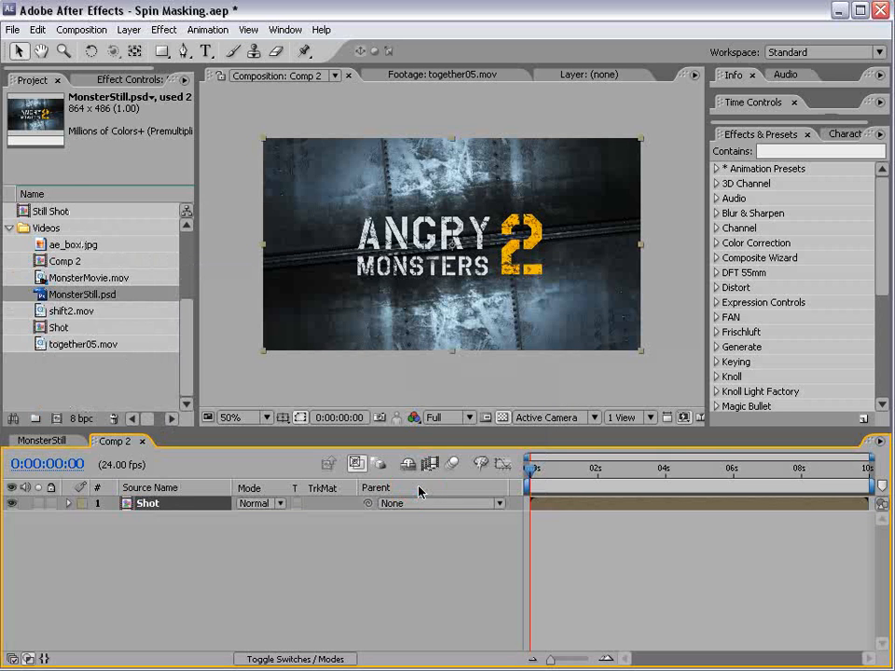
Draw a closed ten-point, self-crossing mask on the Shot layer with the Pen tool, its points outside the frame edges
click(184, 52)
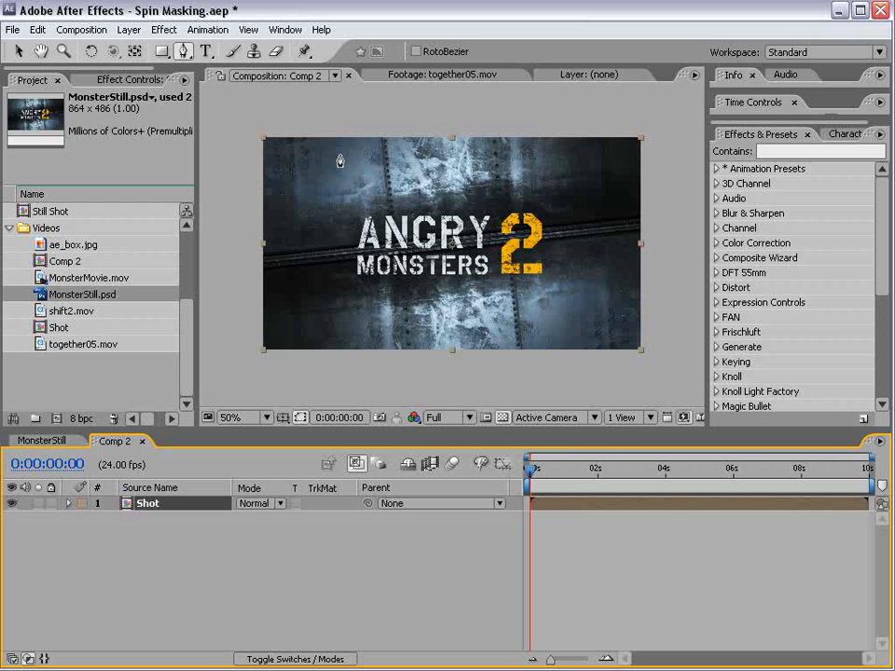
click(298, 101)
click(534, 369)
click(325, 369)
click(502, 108)
click(680, 339)
click(227, 277)
click(438, 103)
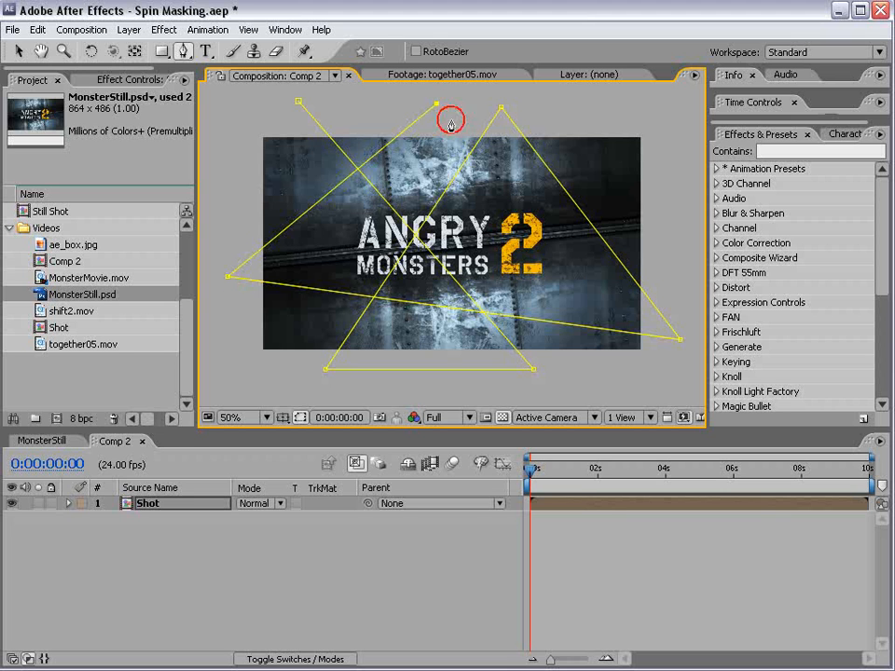
click(663, 220)
click(422, 382)
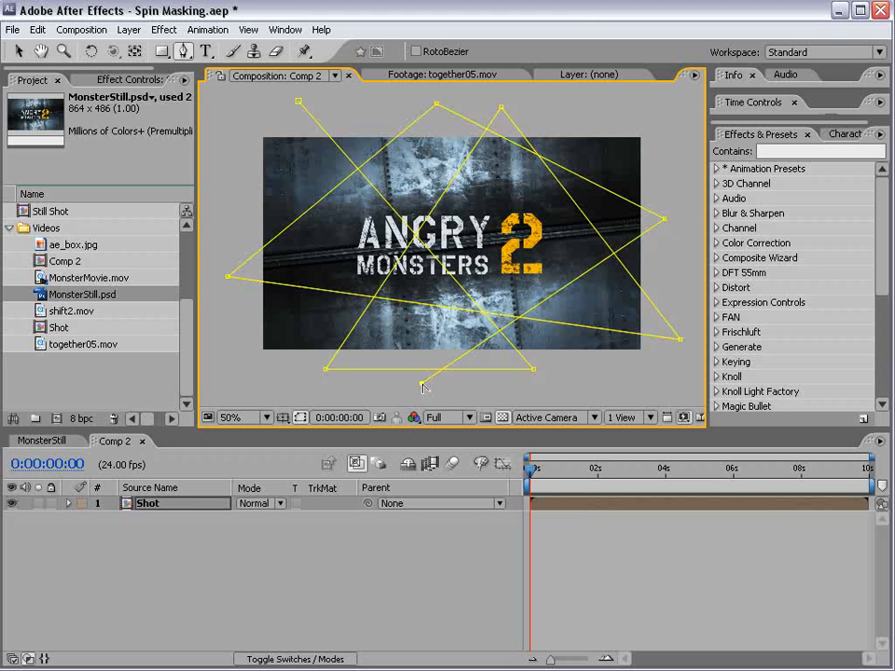
click(207, 155)
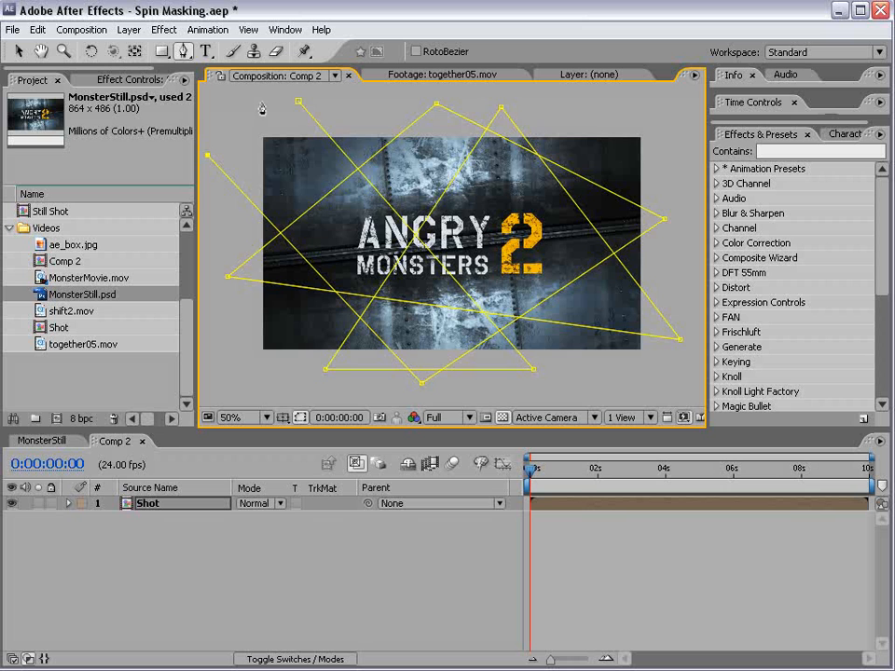
click(297, 101)
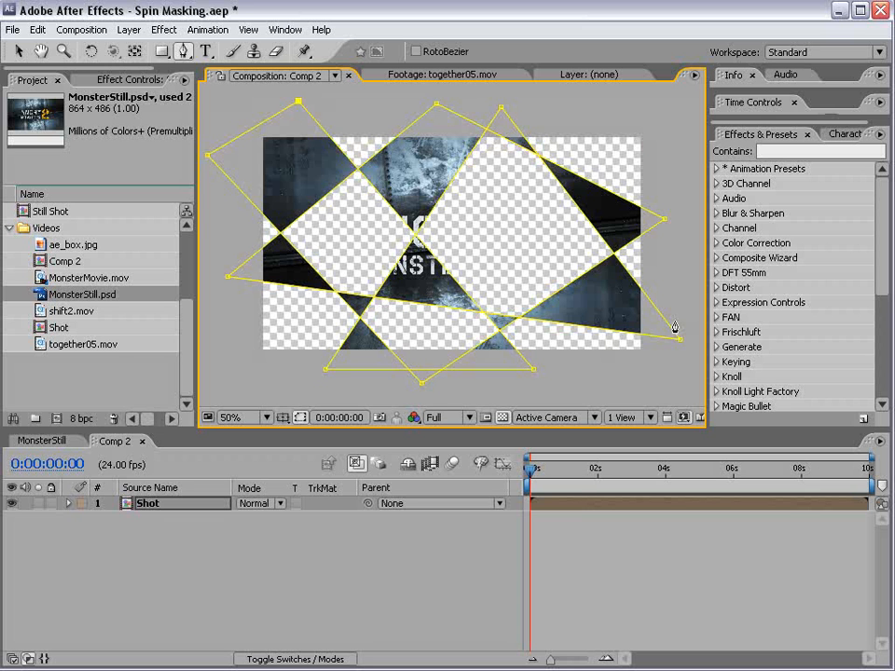
Reshape the mask by moving its lower-right vertices and the upper-right vertex so the shards vary more, and deselect the layer
click(17, 51)
drag(681, 339, 645, 377)
drag(500, 108, 557, 102)
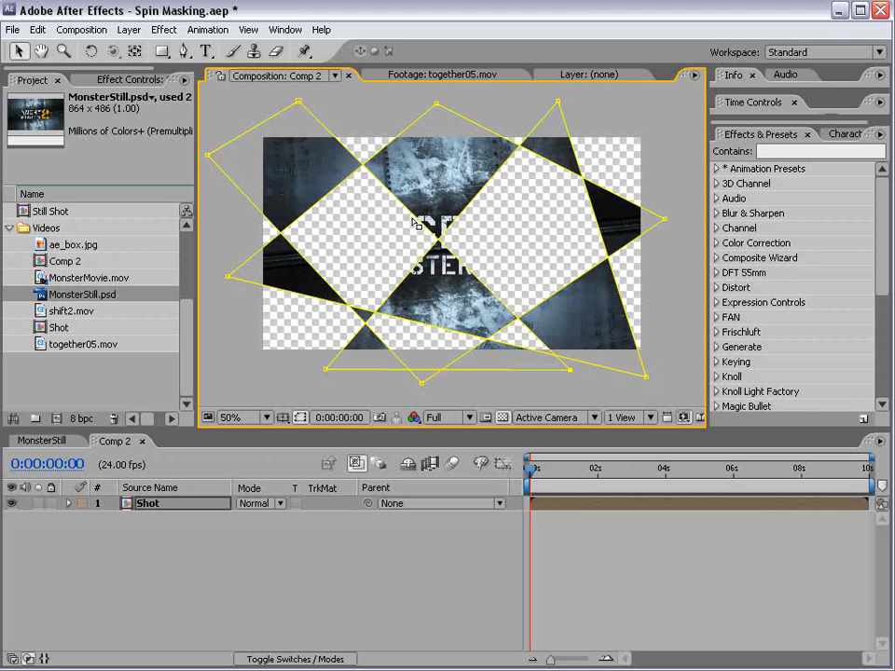
click(335, 557)
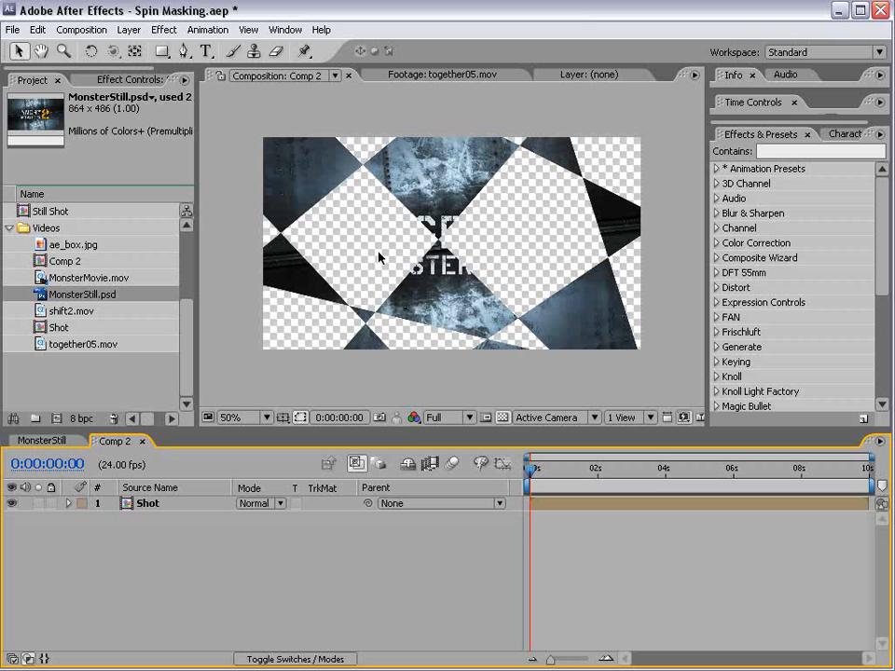
Duplicate Mask 1 on the Shot layer and invert the copy so it fills the gaps of the original
drag(279, 430, 279, 379)
click(162, 453)
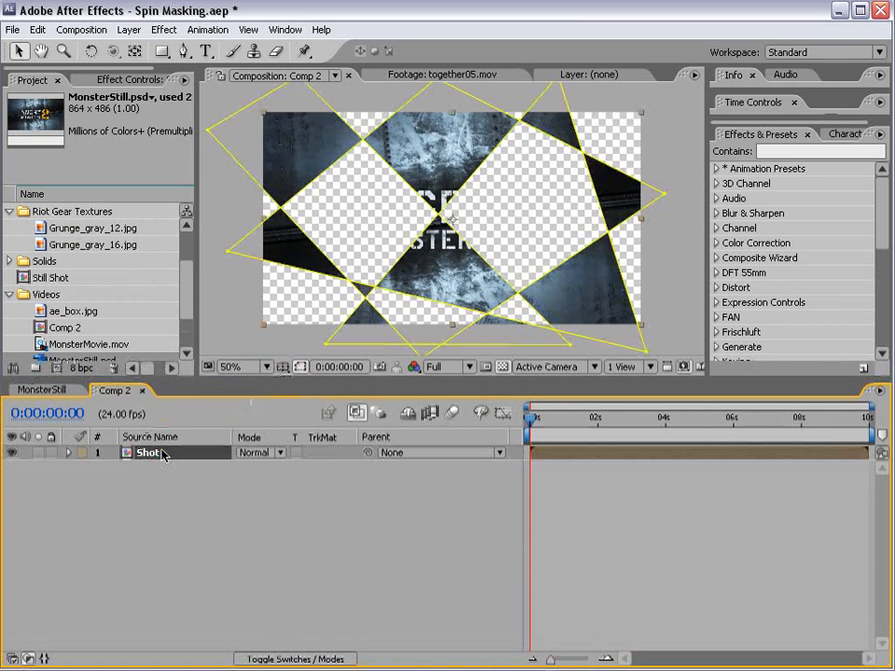
key(m)
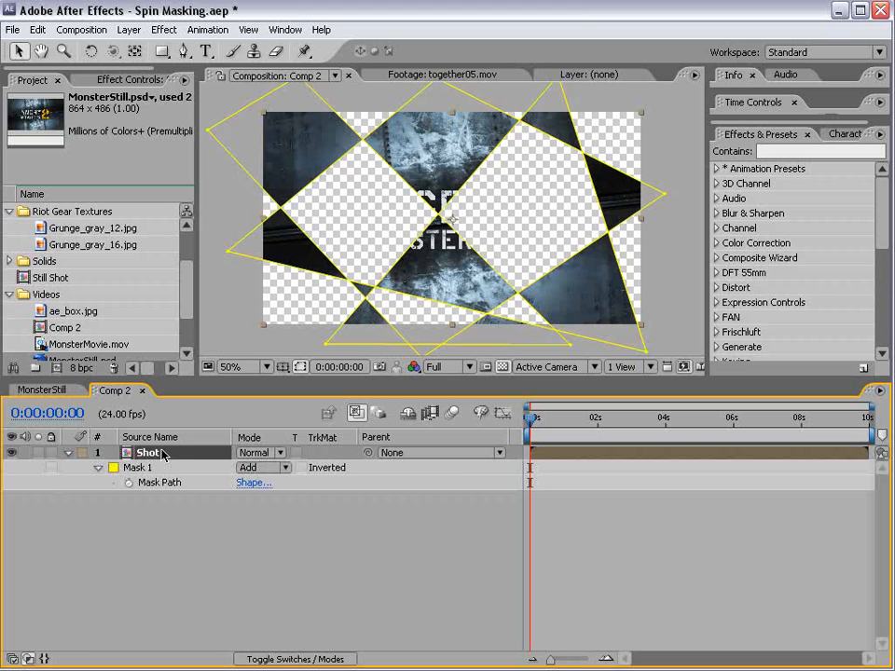
click(136, 467)
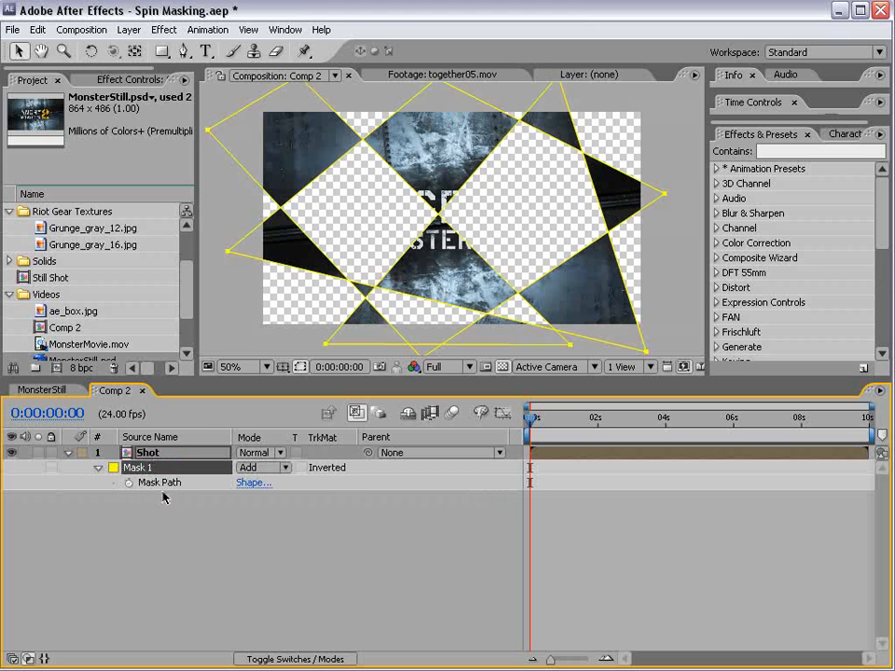
click(38, 29)
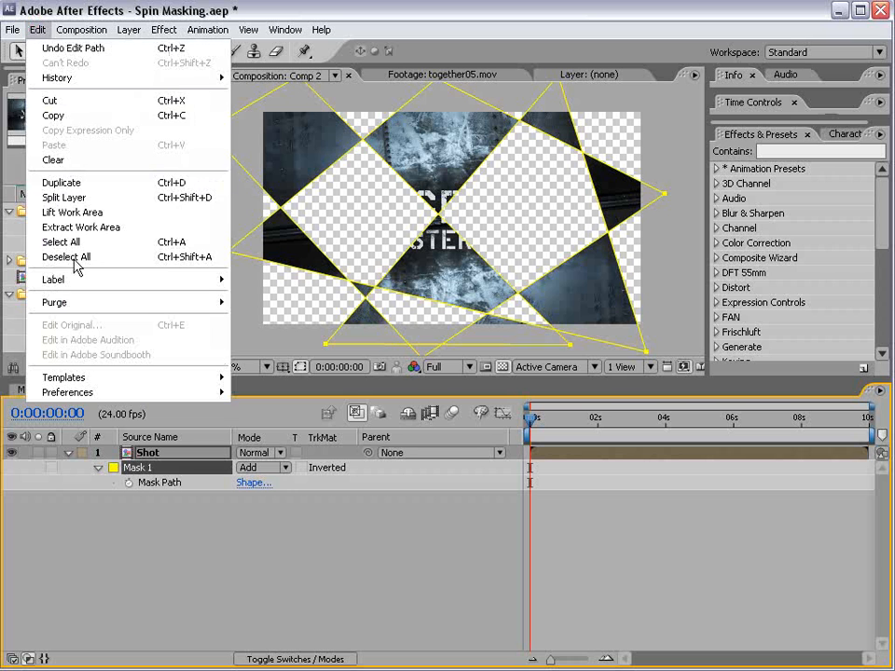
click(63, 183)
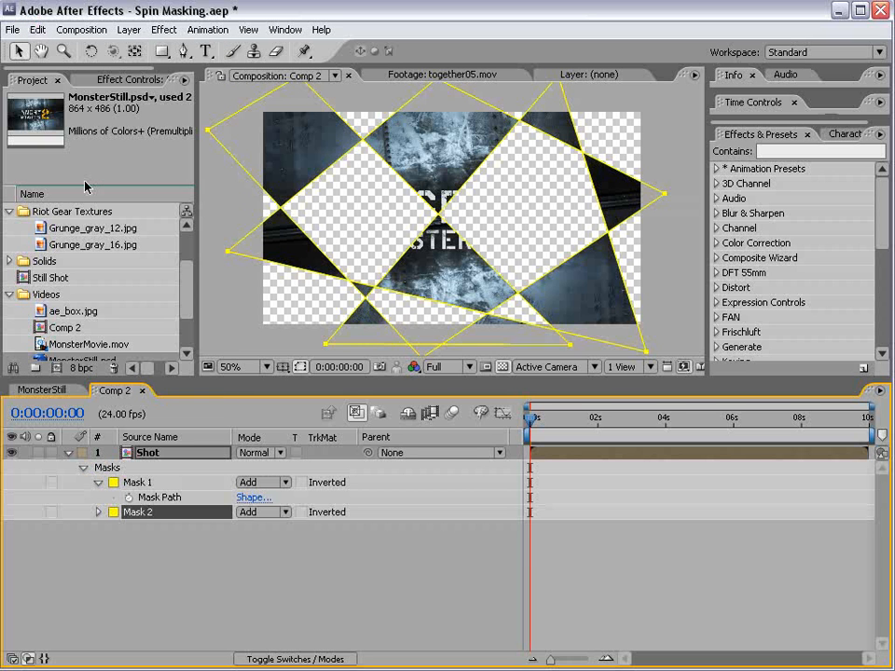
click(216, 530)
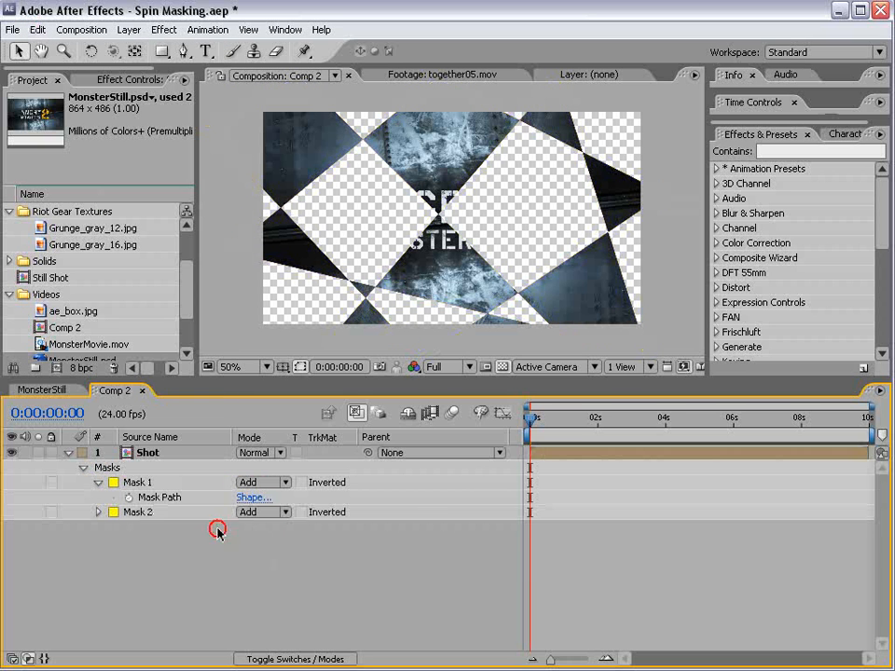
click(301, 512)
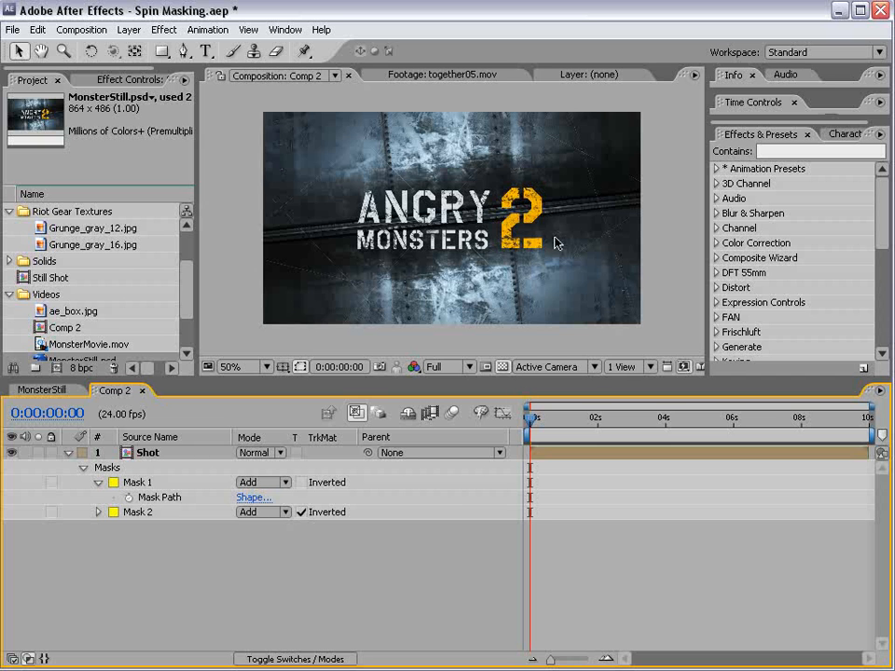
key(period)
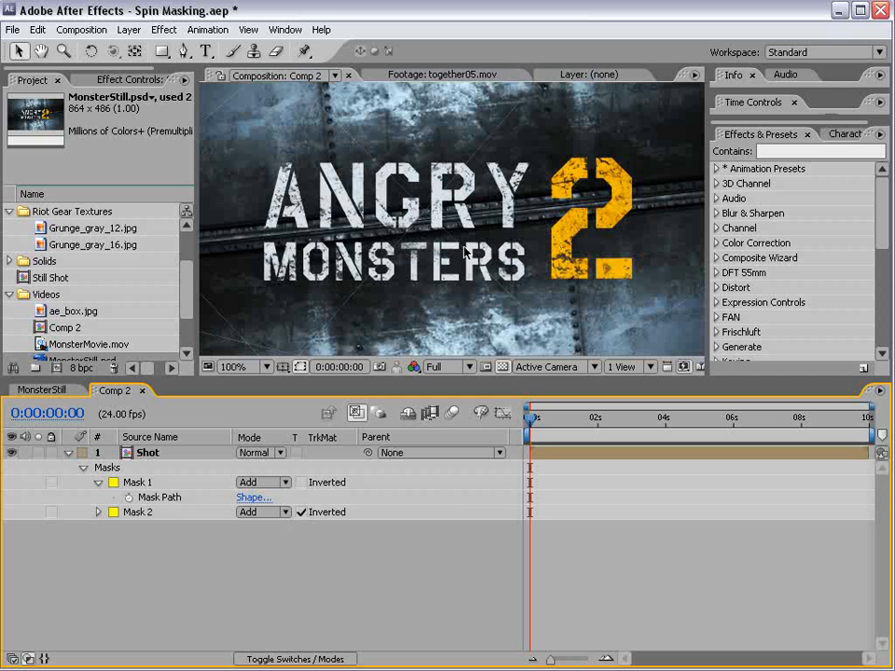
Set Mask 1's Mask Expansion to -1.5 pixels on the Shot layer and hide the mask outlines in the composition view
key(comma)
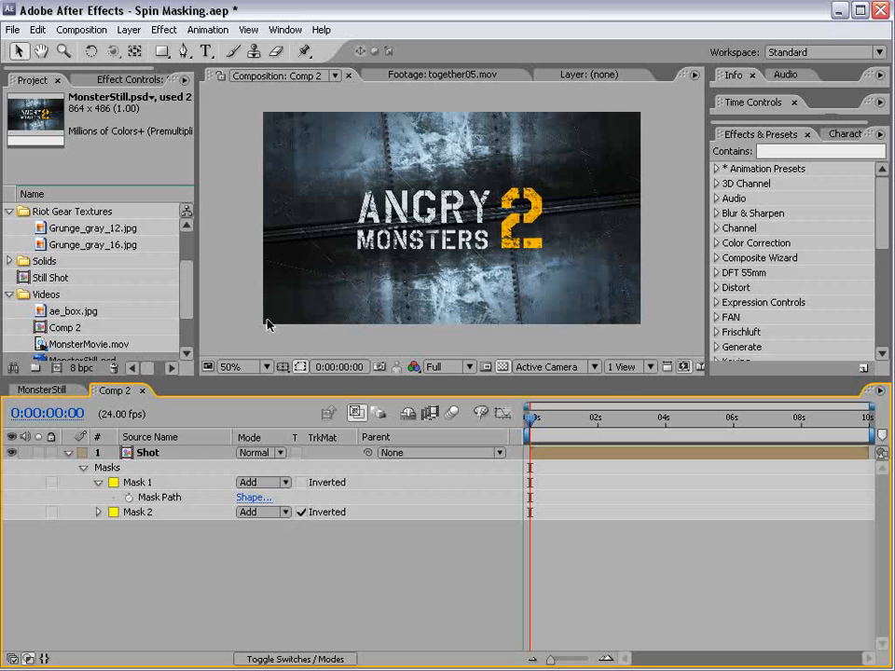
click(98, 512)
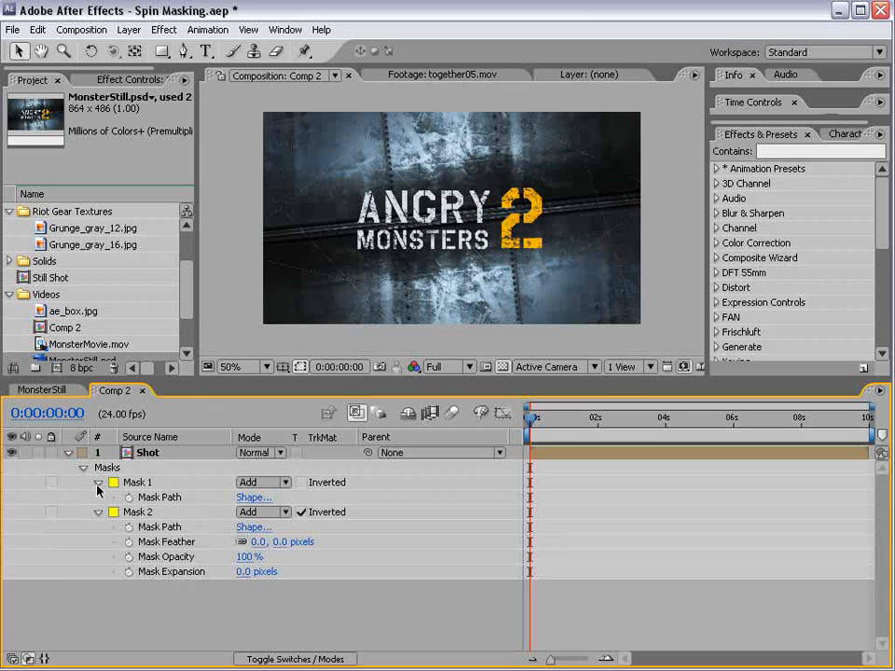
click(99, 483)
click(99, 483)
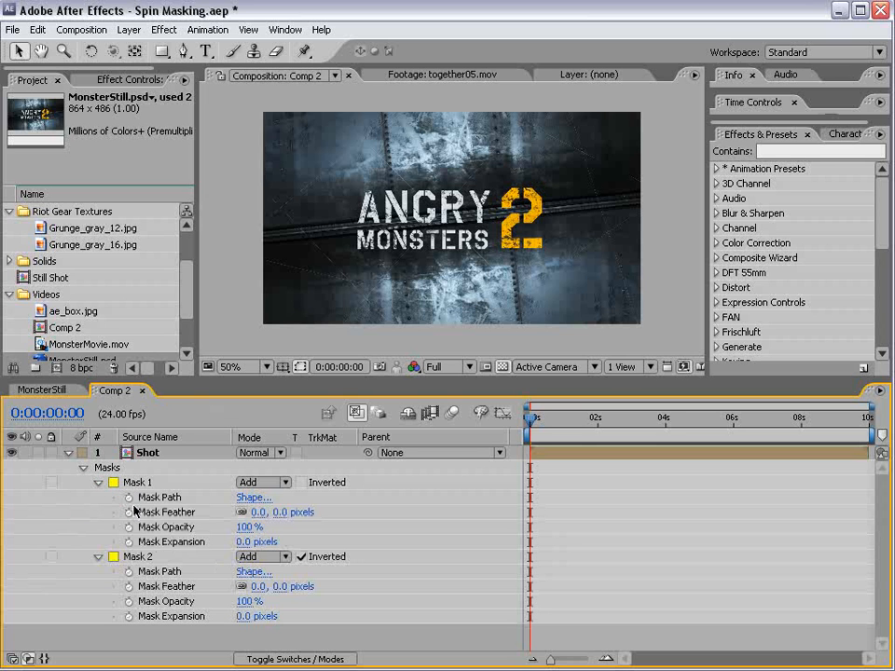
click(243, 541)
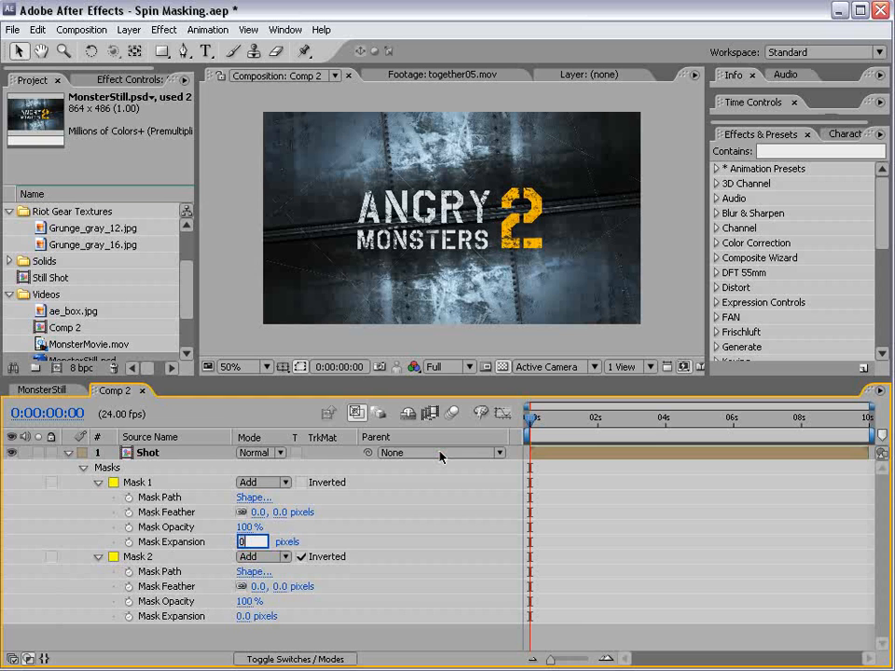
key(Return)
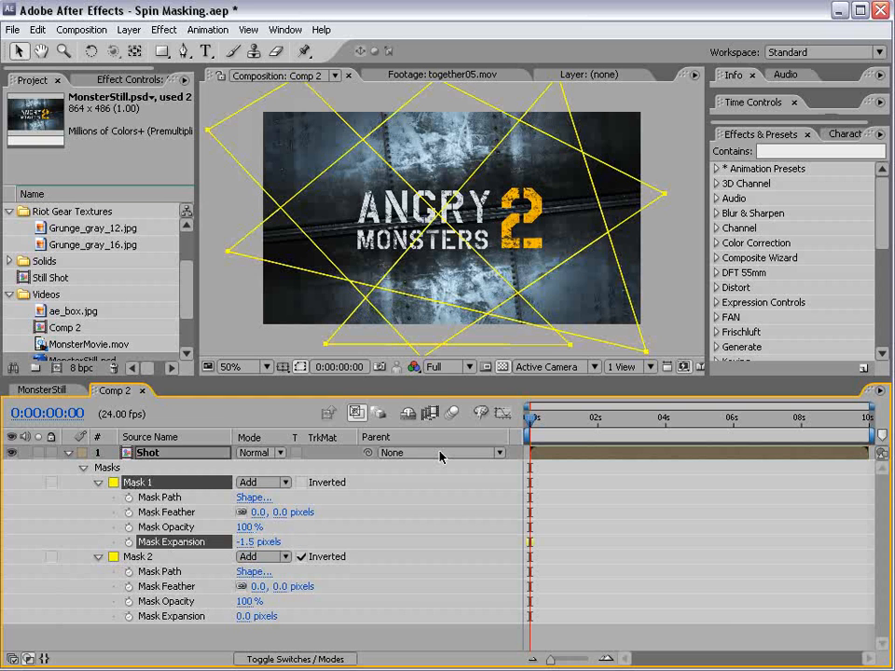
click(299, 366)
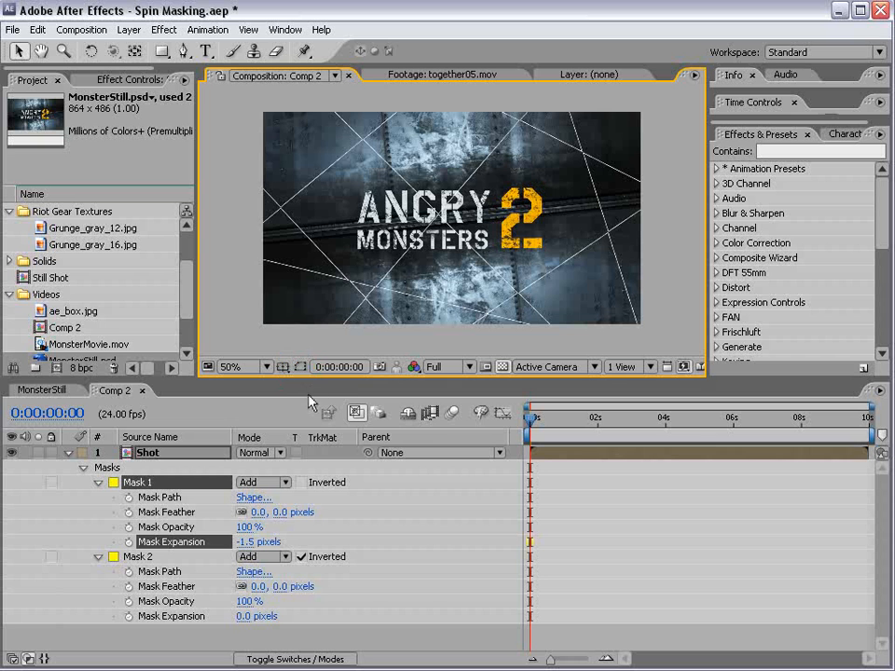
Set Mask 2's Mask Expansion to 1.5 pixels and deselect the layer
drag(313, 380, 314, 365)
click(246, 602)
text(1.5)
key(Return)
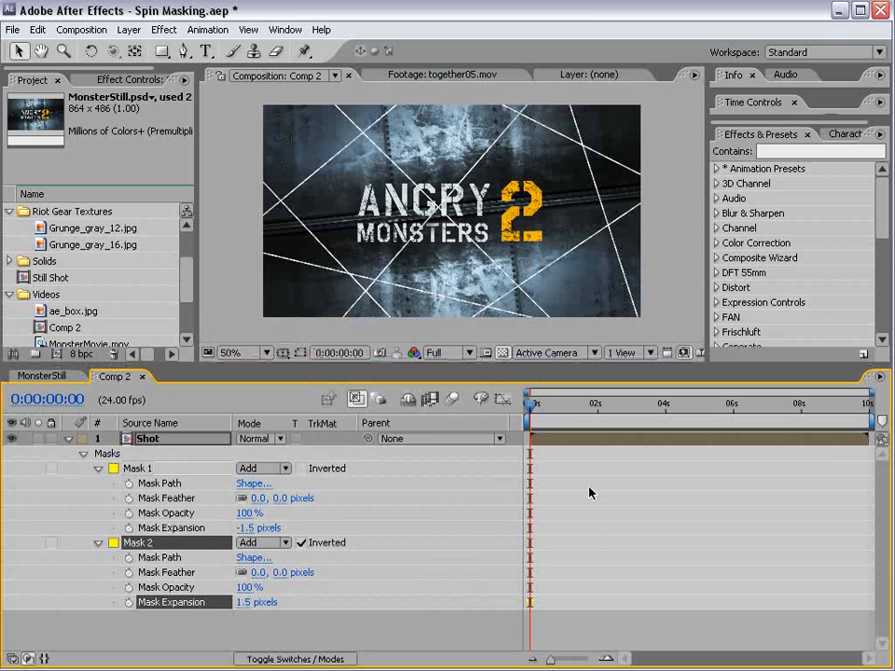
click(568, 459)
Examine the gaps between the shards across the whole frame, at close range and in an enlarged composition view
scroll(451, 312, up, 2)
scroll(453, 314, down, 1)
click(505, 354)
key(space)
mouse_move(298, 181)
mouse_down()
mouse_move(473, 304)
mouse_move(504, 174)
mouse_up()
drag(470, 284, 337, 133)
mouse_move(408, 220)
mouse_down()
mouse_move(354, 203)
mouse_move(401, 278)
mouse_move(406, 313)
mouse_up()
click(504, 354)
key(space)
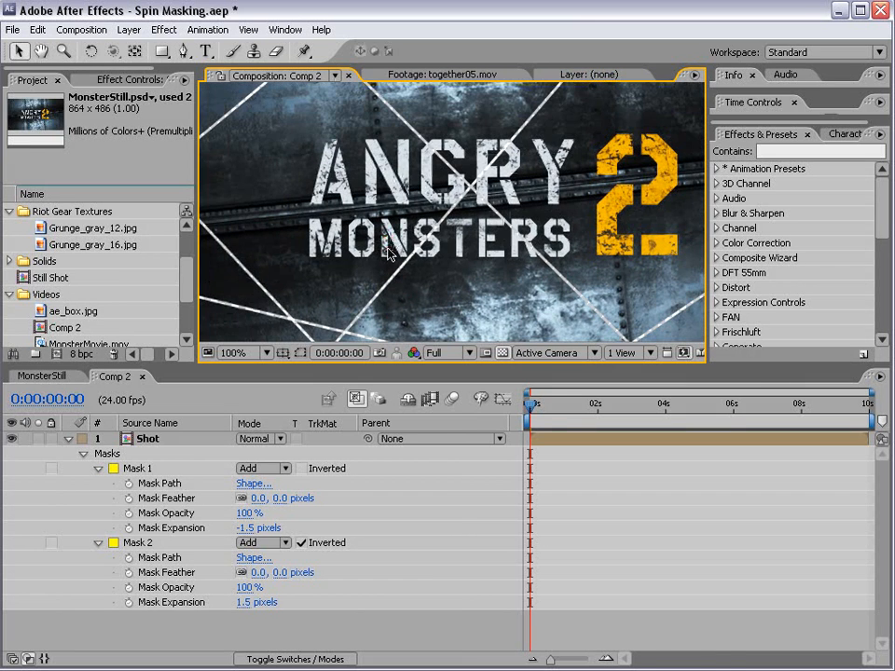
key(grave)
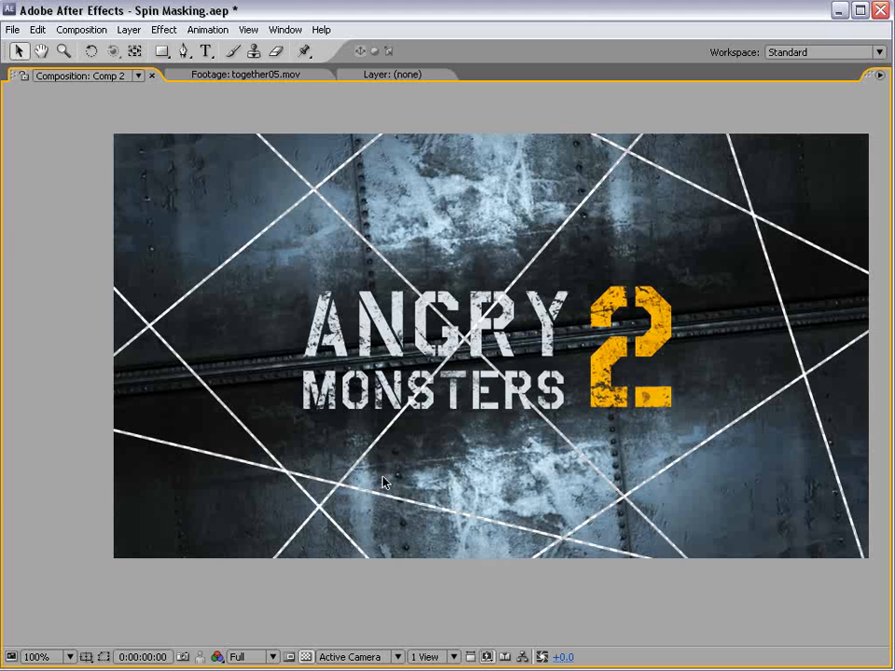
scroll(485, 307, down, 1)
key(grave)
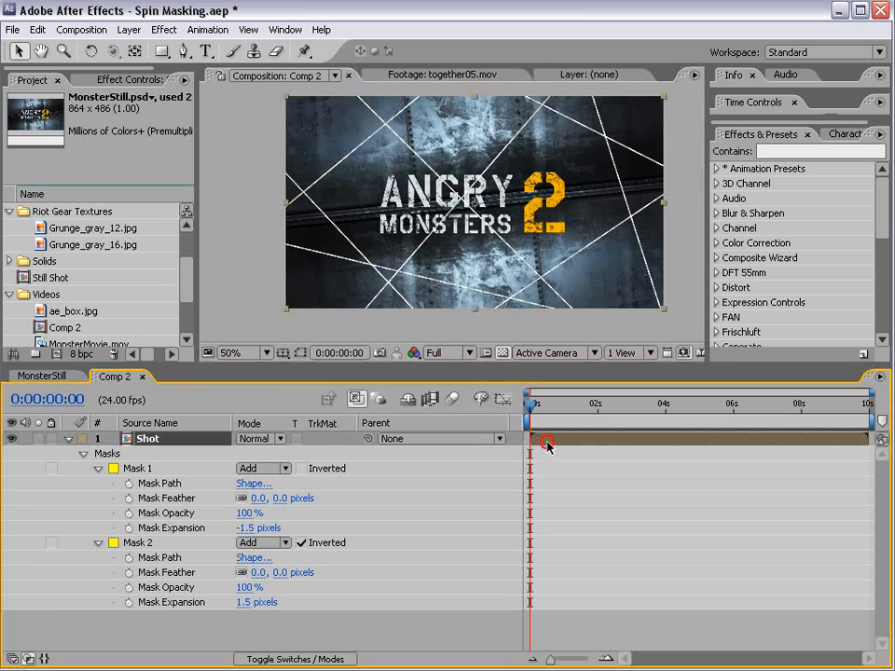
Auto-trace the Shot layer's Alpha channel for the current frame, with a tolerance of 2 pixels and a threshold of 50%
click(129, 29)
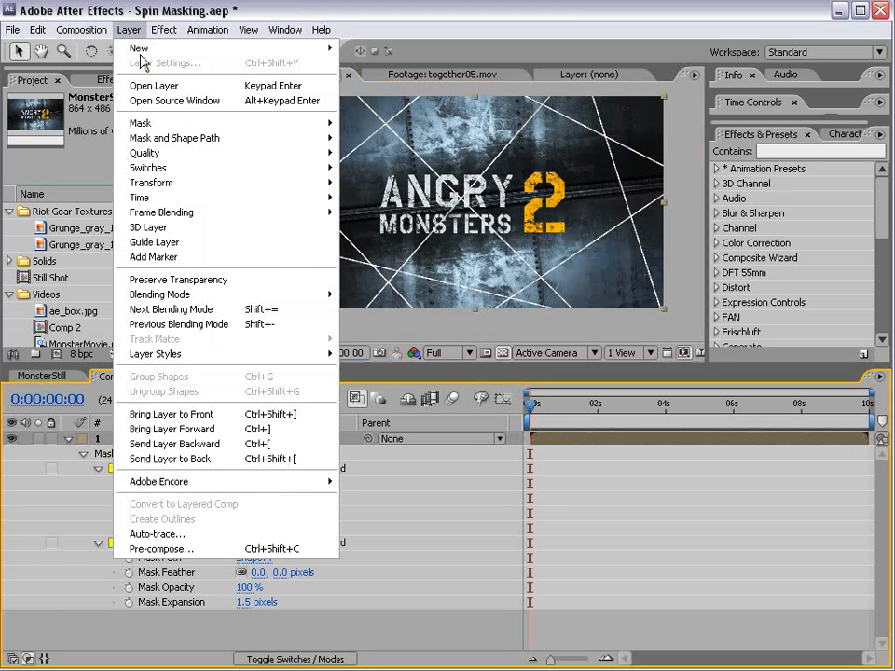
click(204, 535)
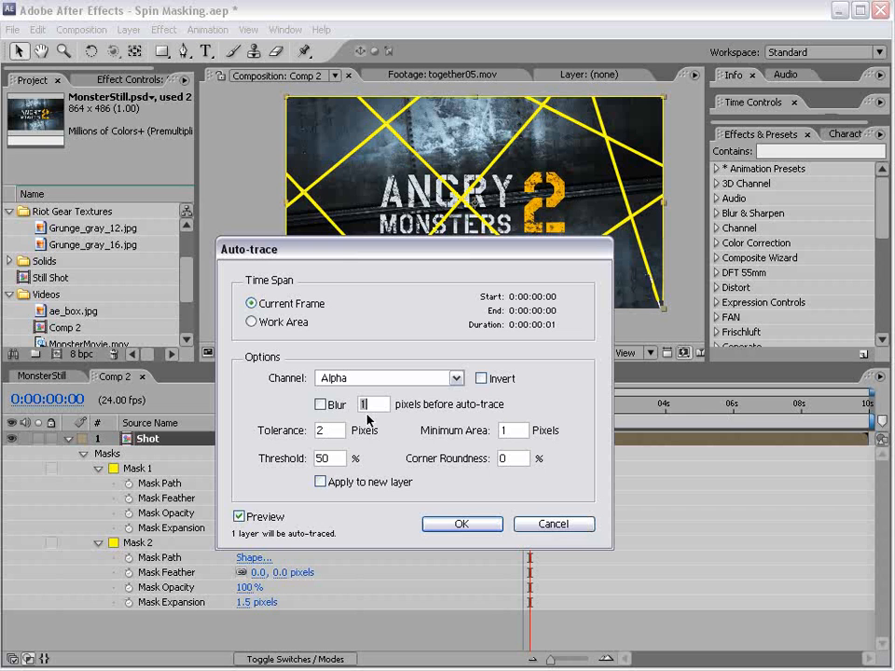
drag(301, 248, 559, 294)
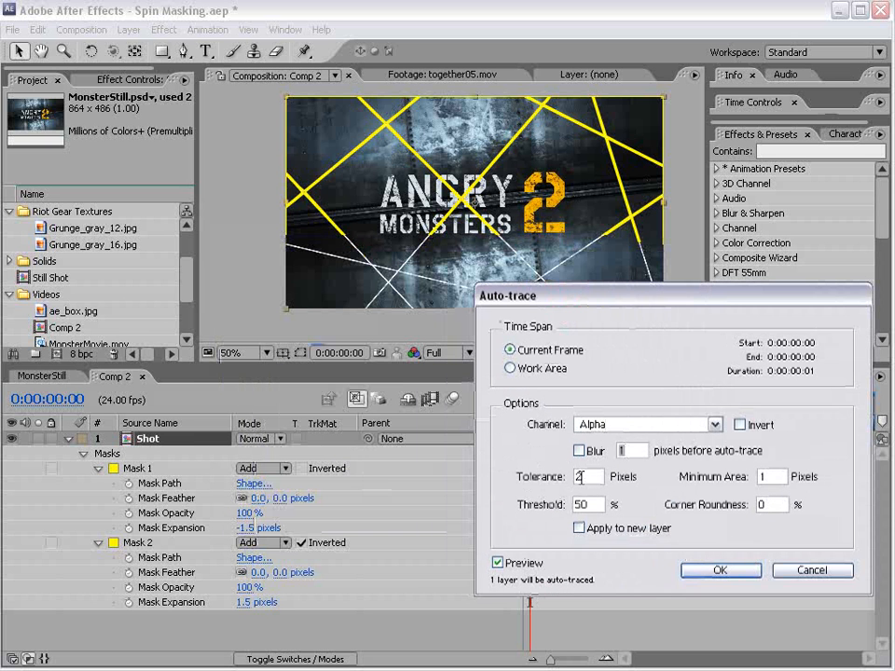
click(497, 563)
click(497, 563)
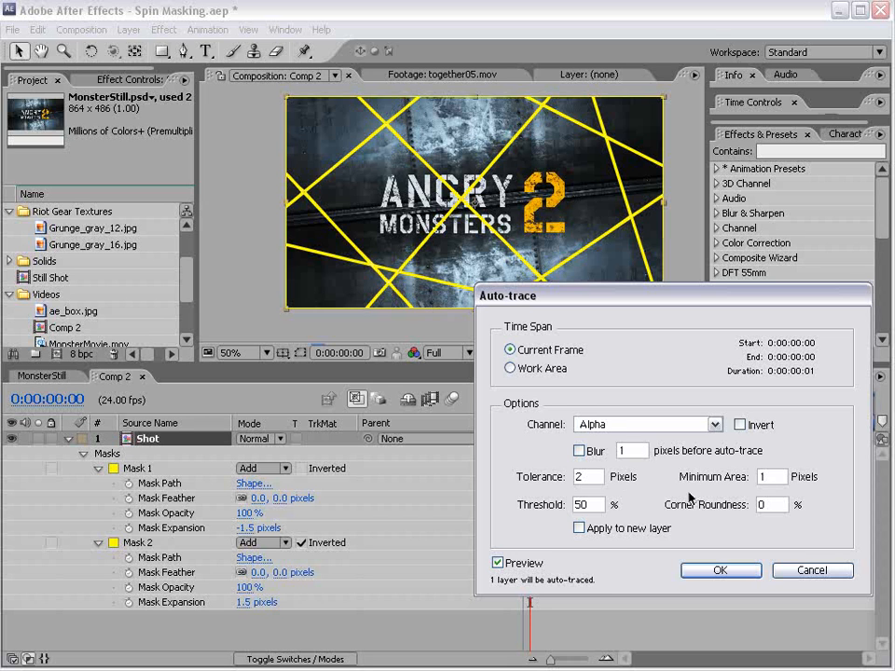
click(599, 425)
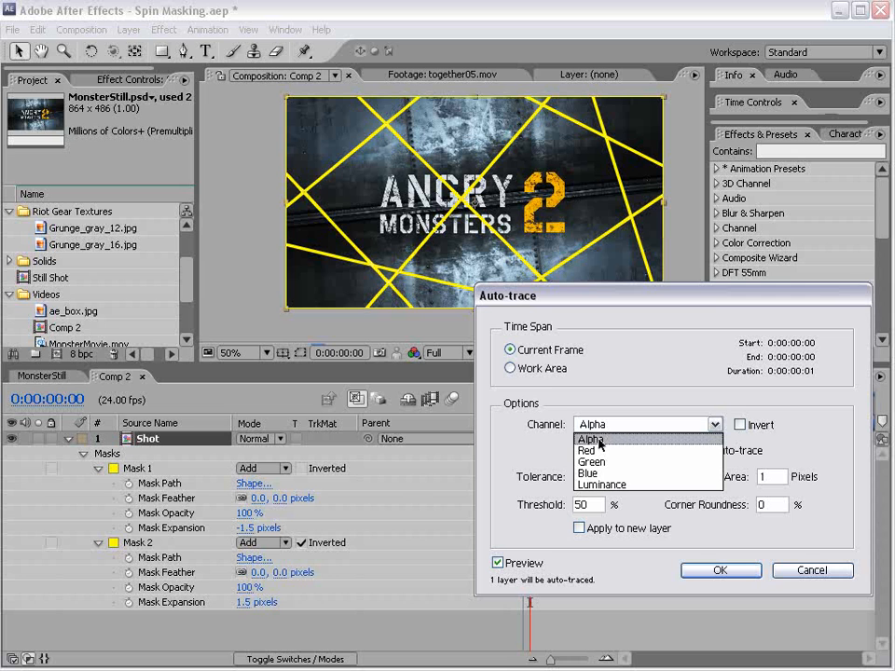
click(599, 441)
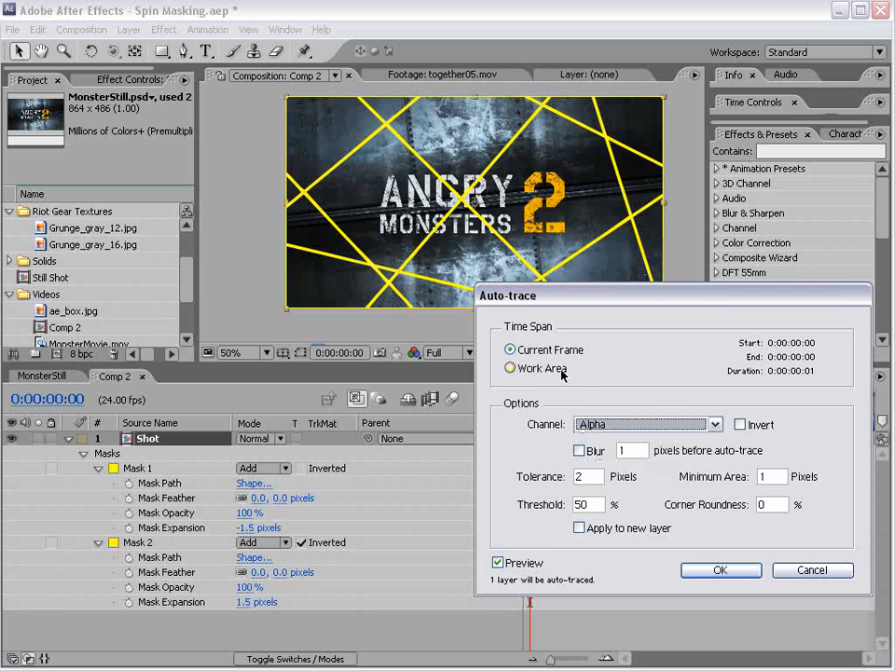
click(719, 571)
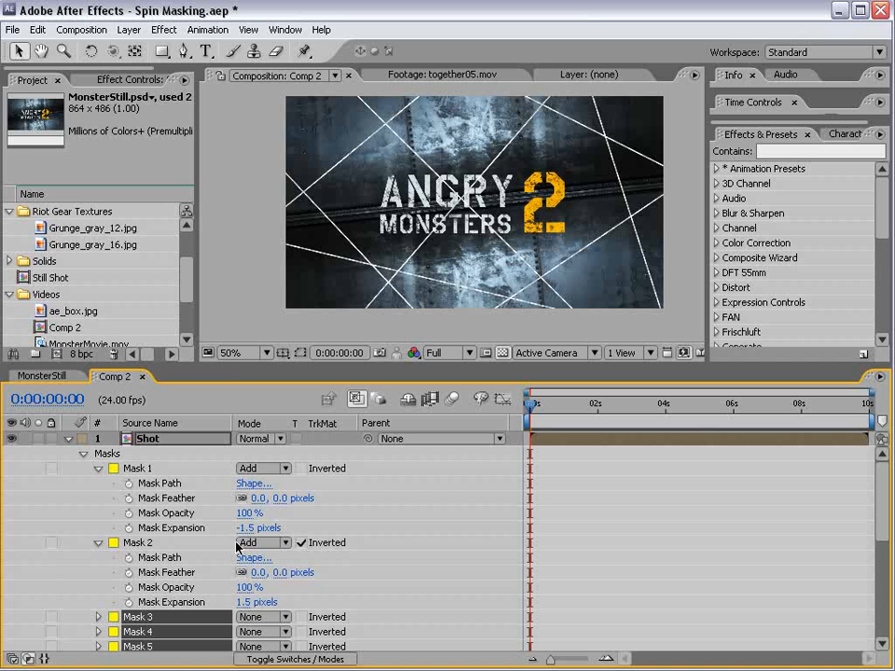
Review the traced masks and delete the original Mask 1 and Mask 2 from the Shot layer
drag(881, 481, 878, 605)
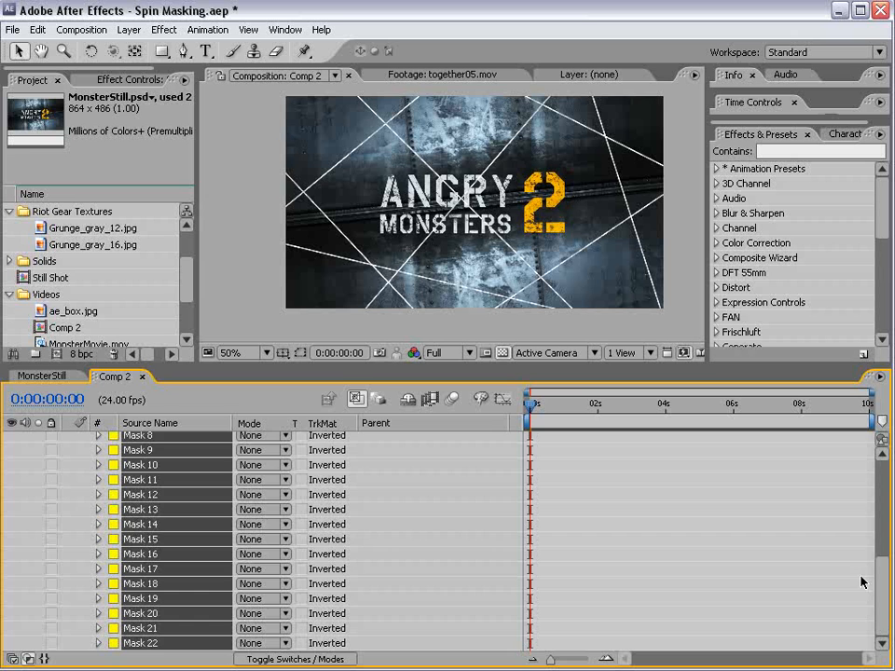
drag(879, 634, 884, 508)
click(137, 542)
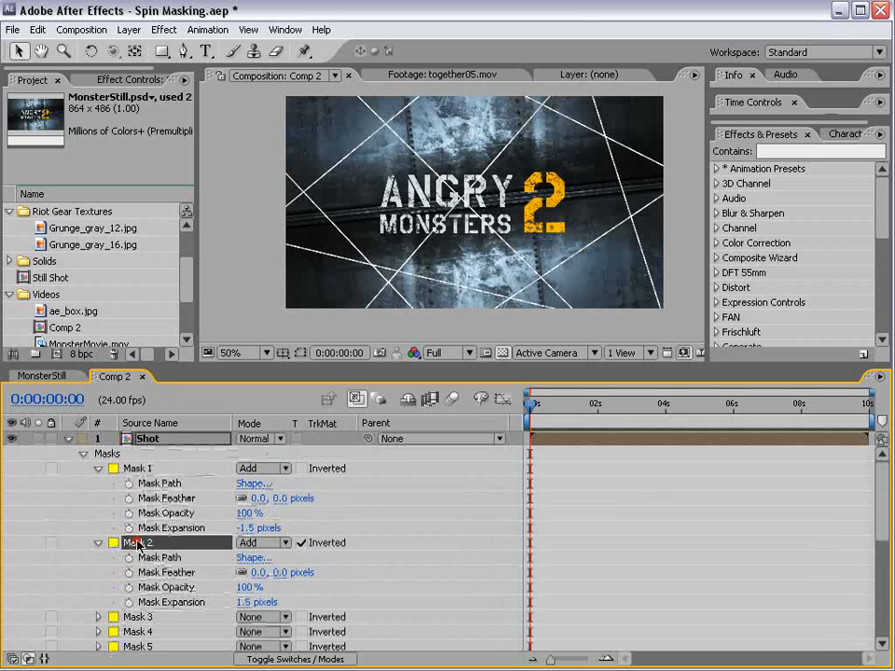
shift+click(136, 468)
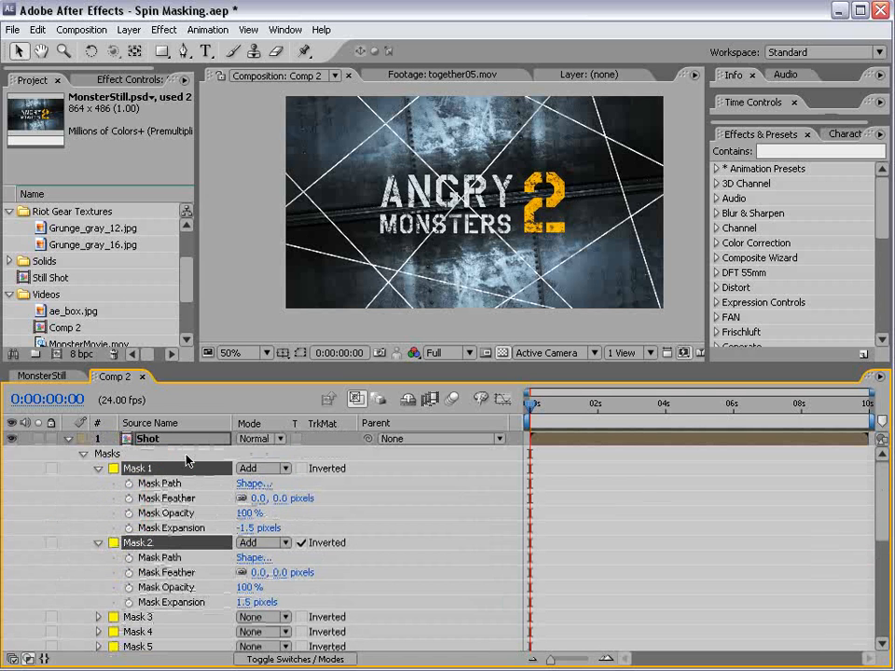
key(Delete)
Set the mode of all traced masks, Mask 3 through Mask 22, to Add
click(149, 468)
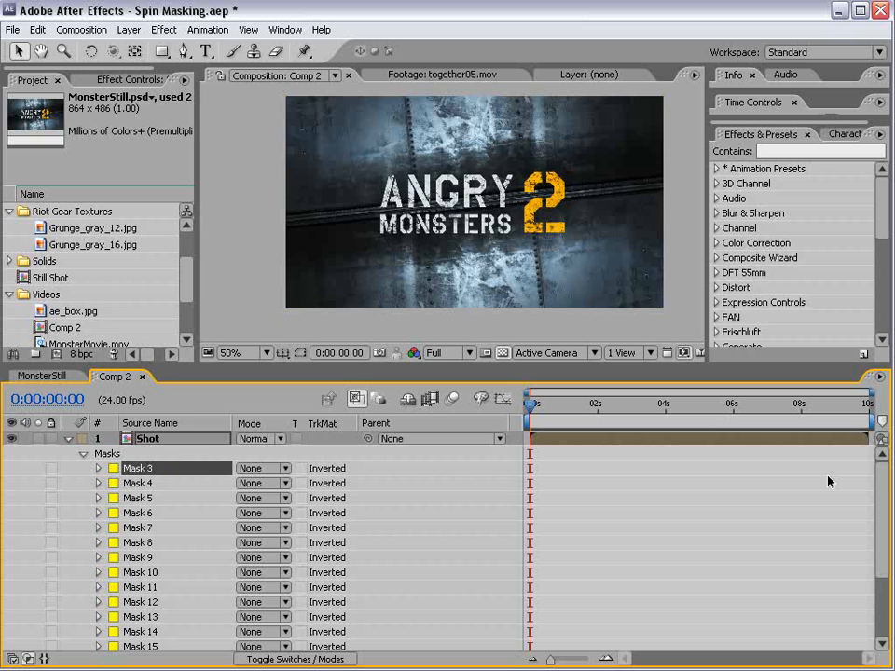
drag(881, 483, 879, 579)
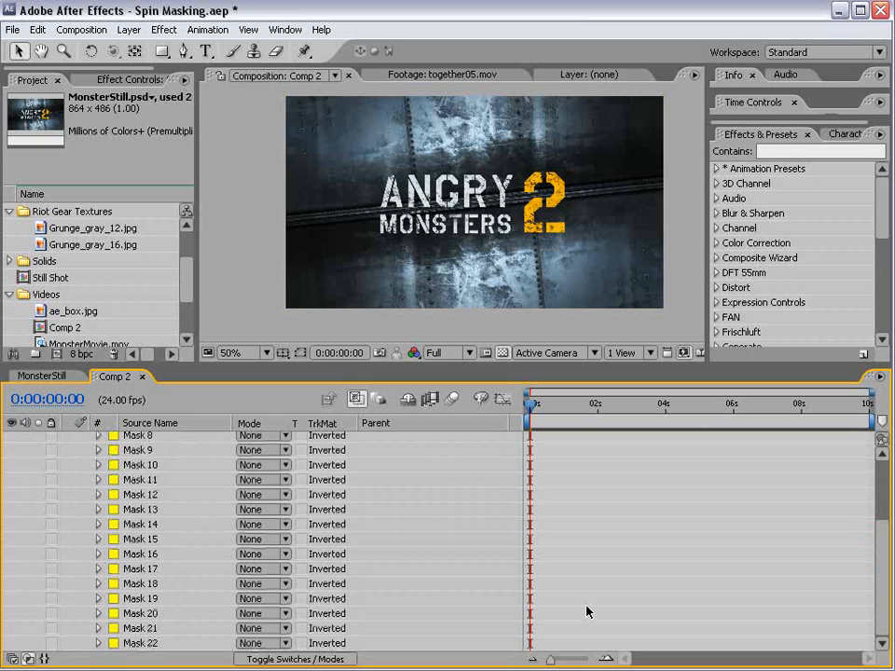
shift+click(139, 645)
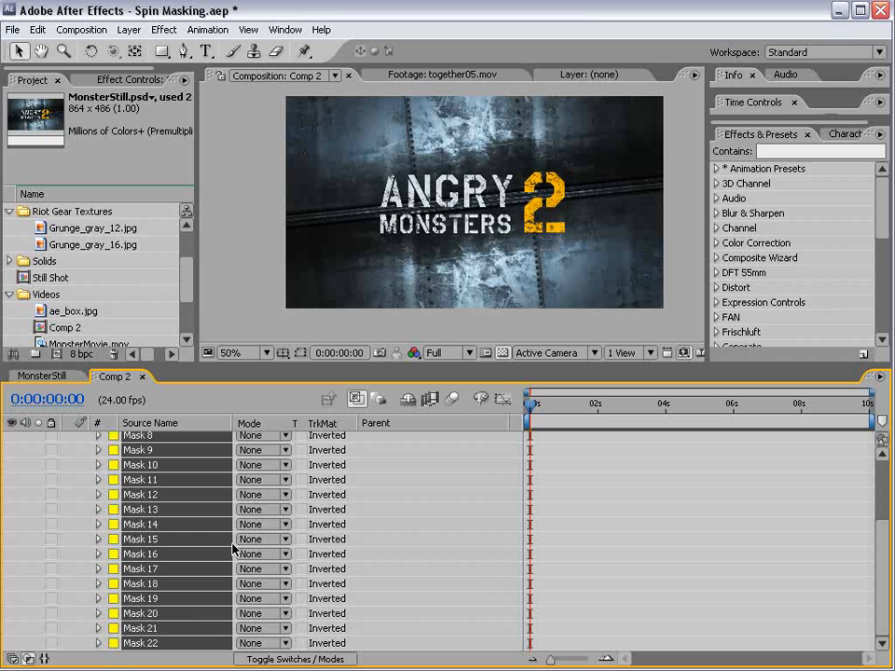
click(261, 510)
click(264, 529)
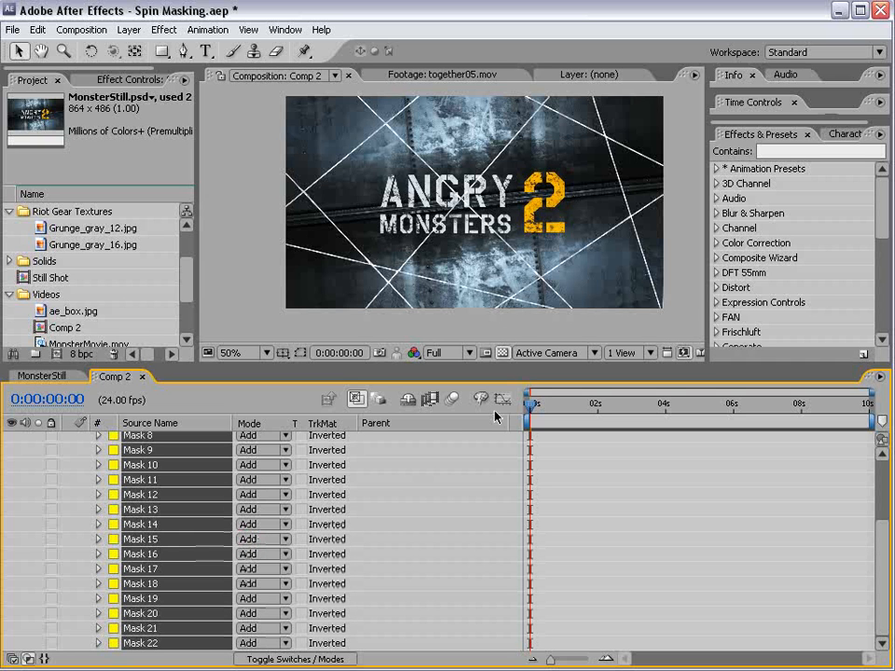
Reveal the properties of all the selected masks and set their Mask Expansion to 3 pixels to close the gaps
key(period)
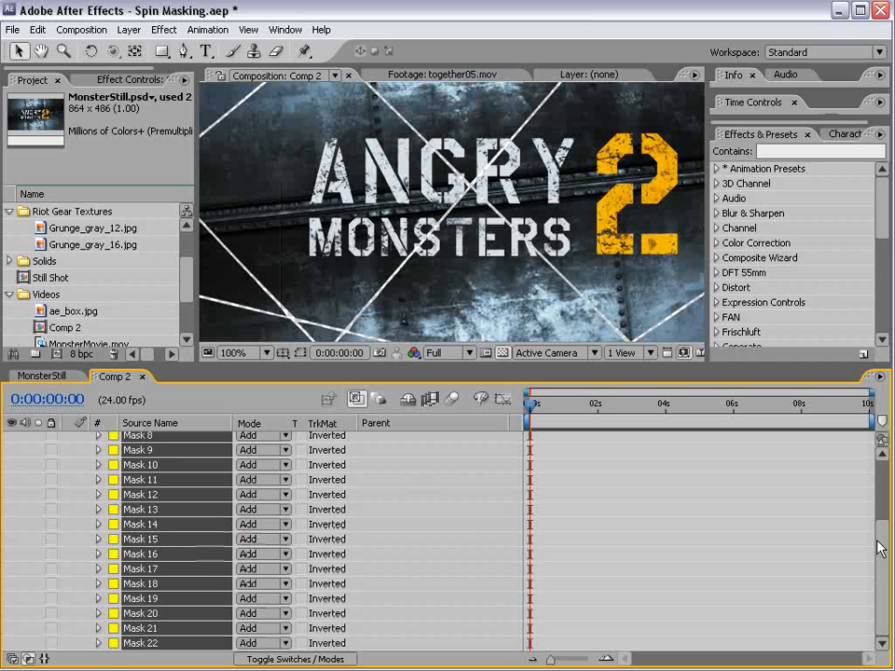
scroll(872, 533, up, 5)
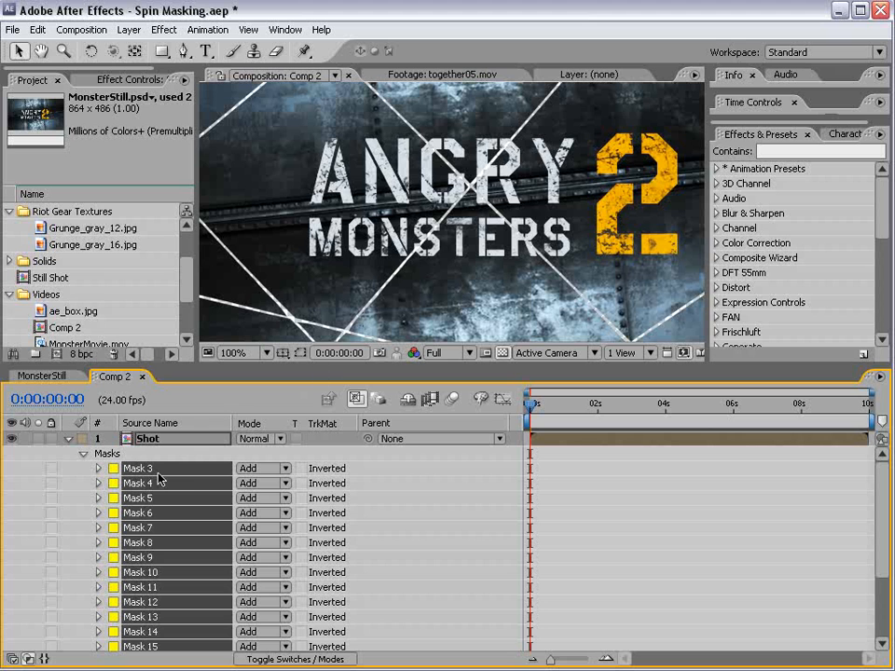
key(m)
key(m)
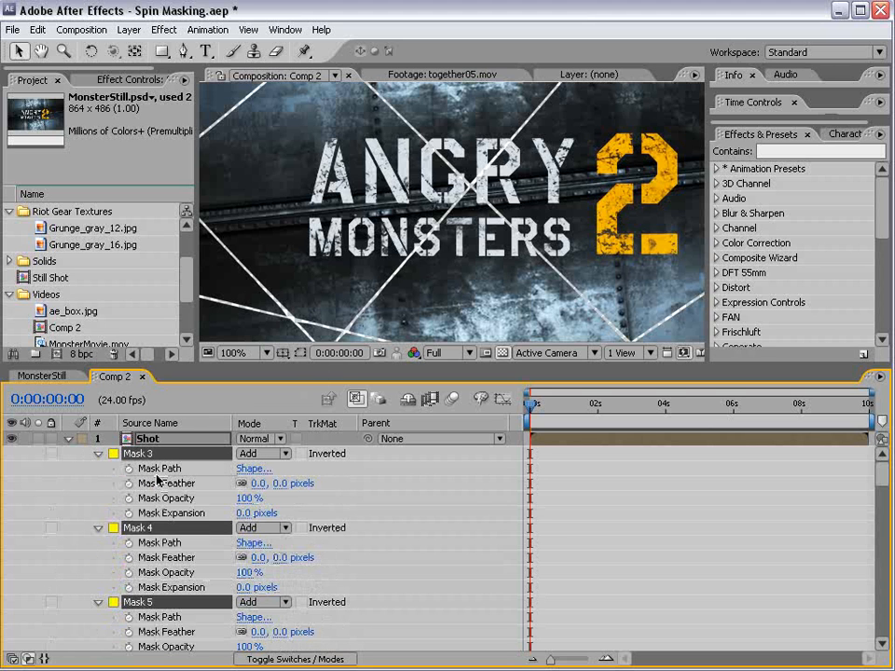
click(245, 513)
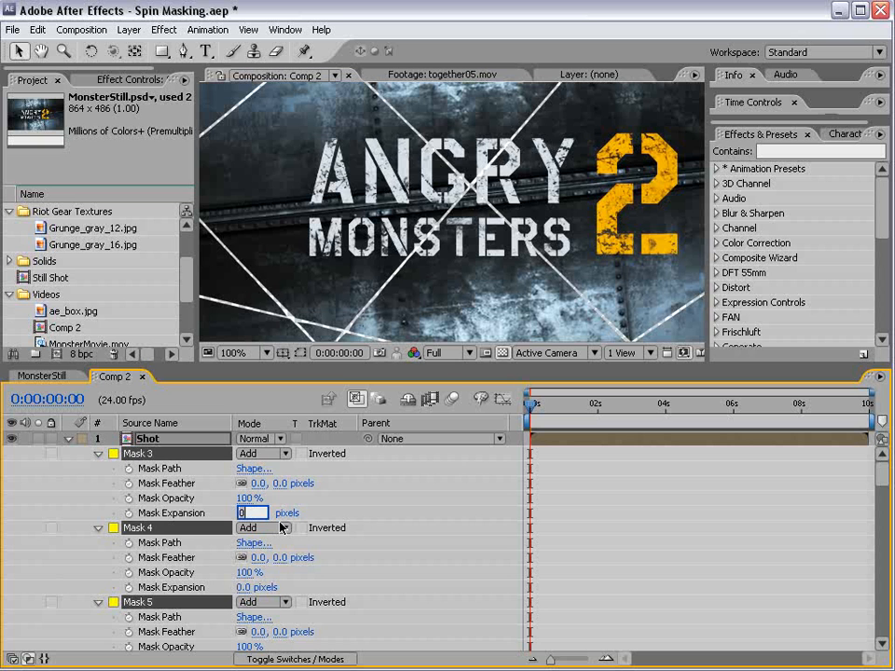
text(3)
key(Return)
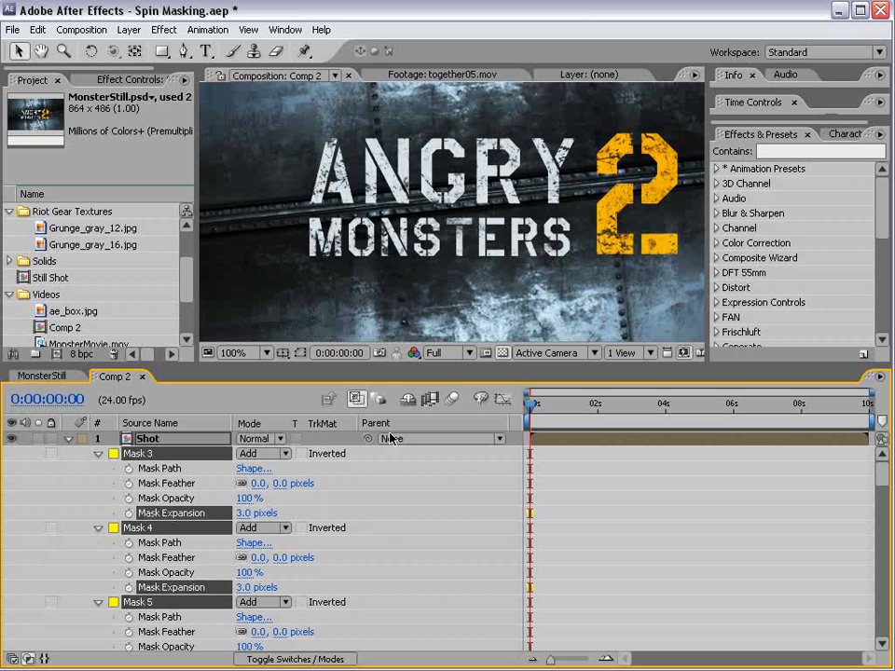
Try a Mask Expansion of -2 pixels on the selected masks, and return it to 3 pixels
mouse_move(248, 513)
mouse_down()
mouse_move(220, 512)
mouse_move(255, 516)
mouse_move(261, 527)
mouse_up()
key(comma)
click(279, 512)
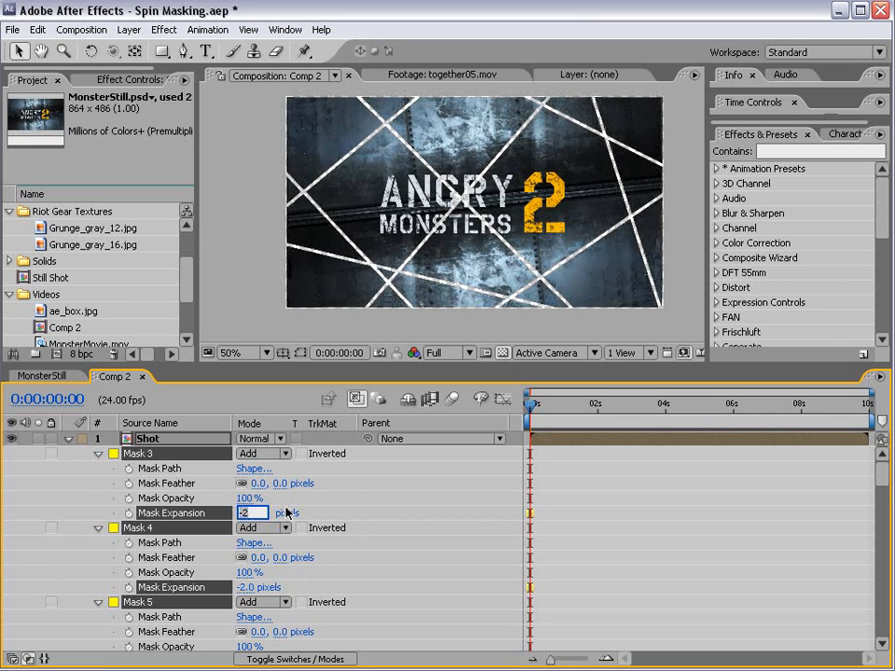
text(3)
key(Return)
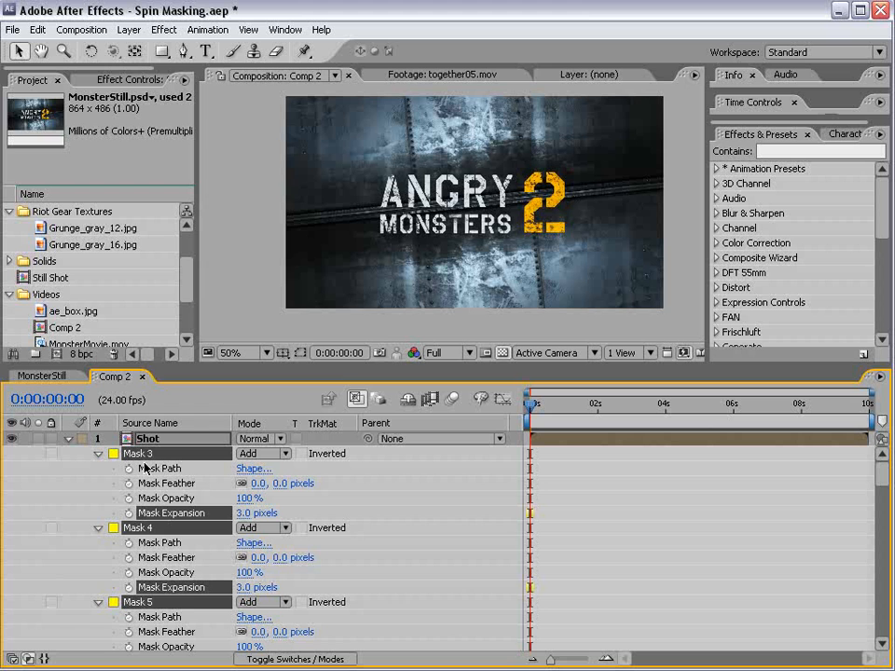
Collapse the Shot layer's mask properties and select the layer to show all its mask outlines over the image
click(68, 439)
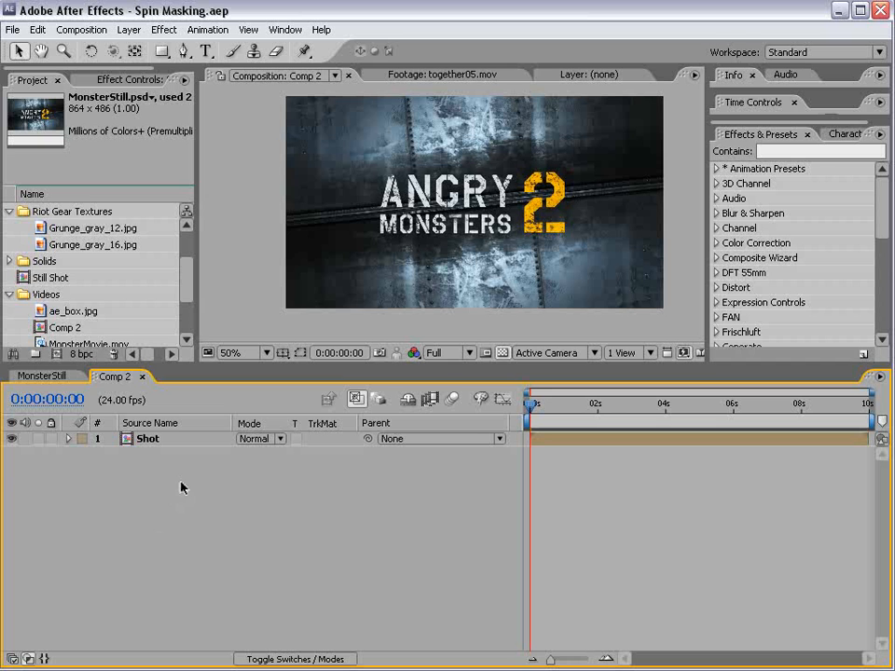
click(508, 565)
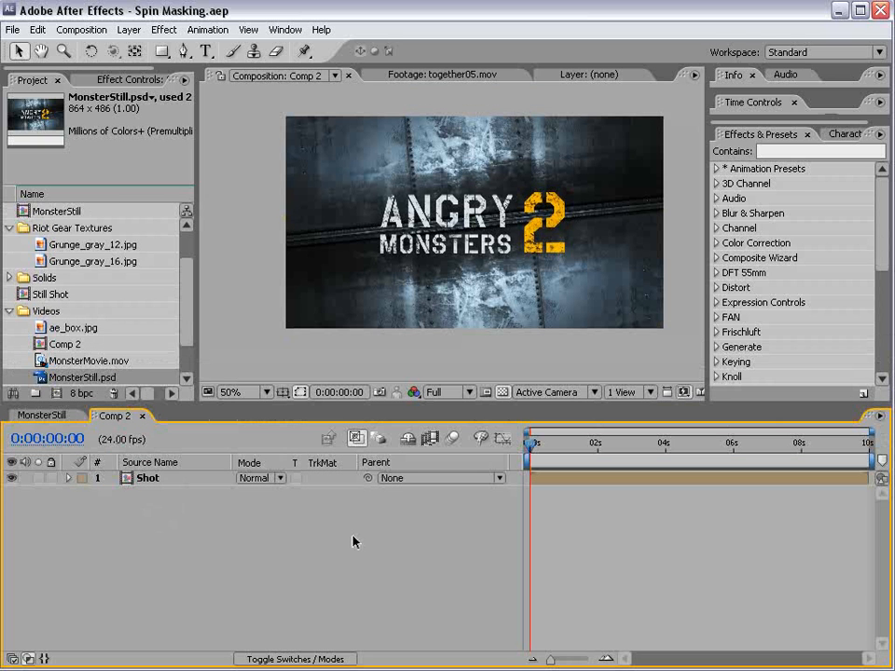
click(183, 483)
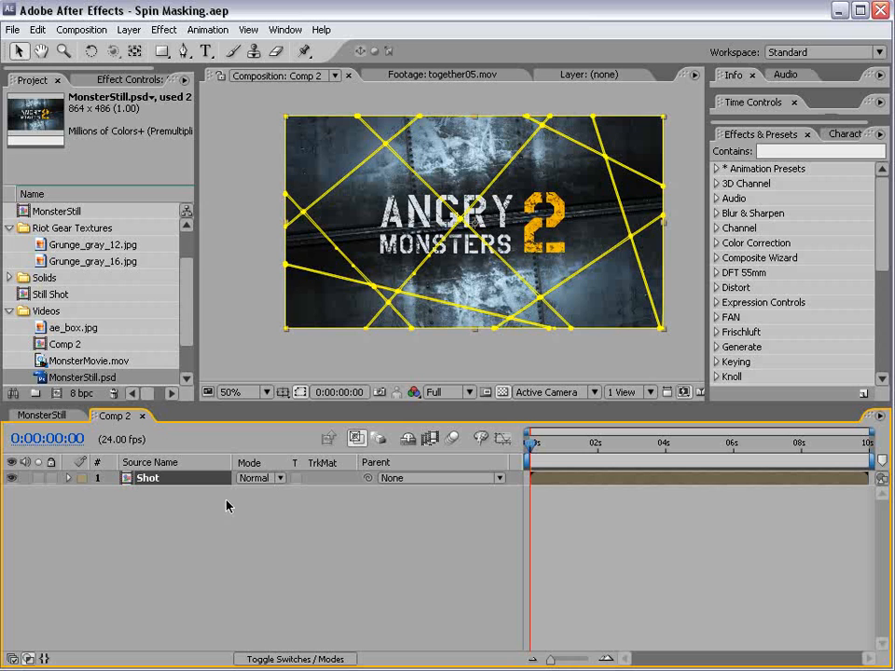
drag(294, 365, 293, 364)
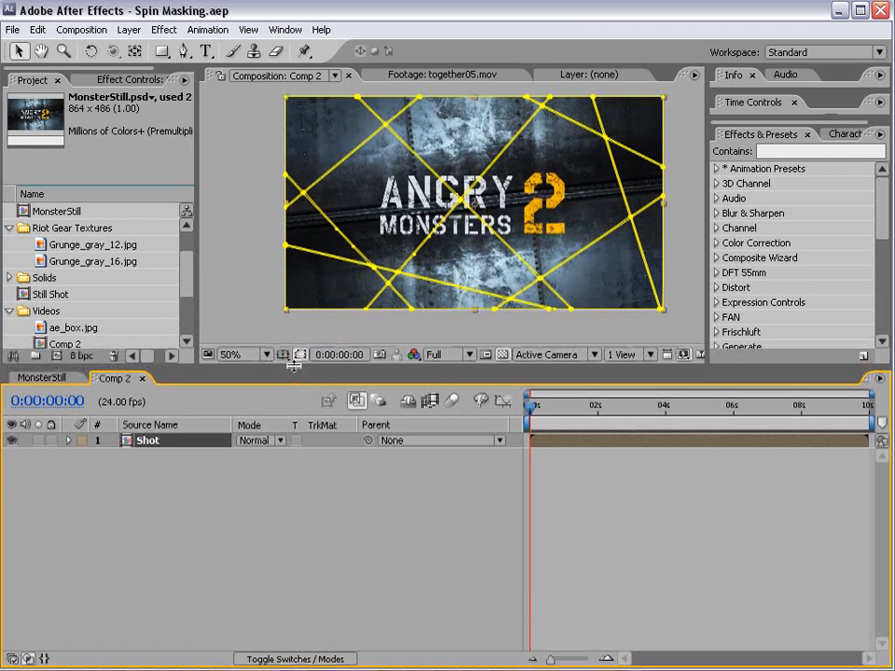
Run the MasksToLayers.jsx script on the Shot layer to split its masks into separate layers
click(604, 539)
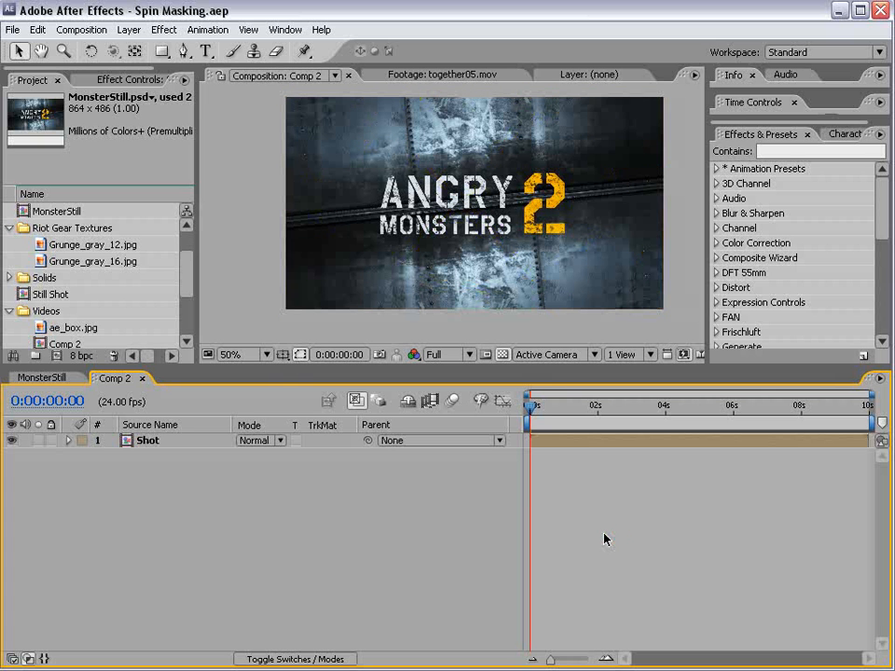
click(541, 445)
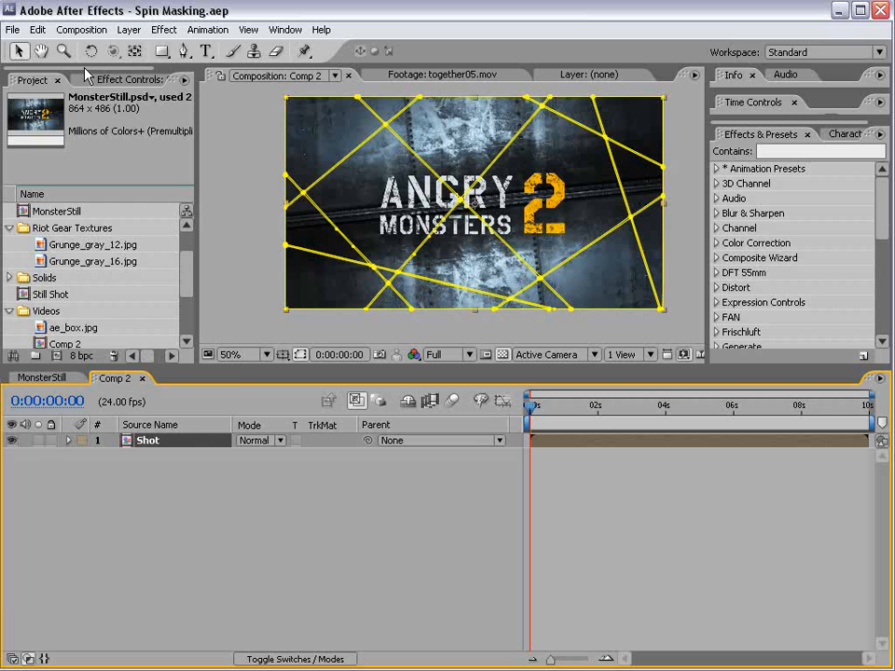
click(13, 29)
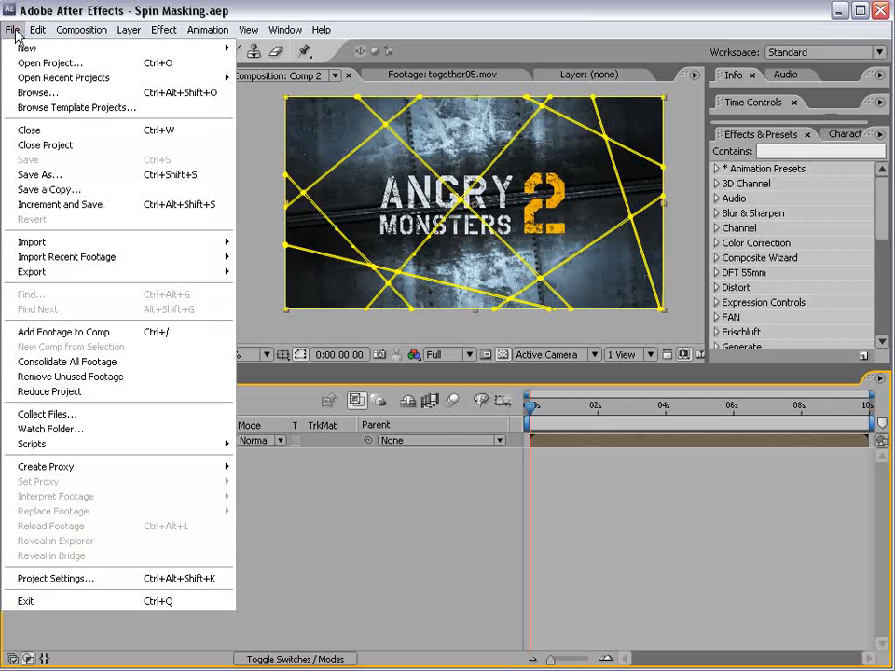
click(54, 446)
click(330, 446)
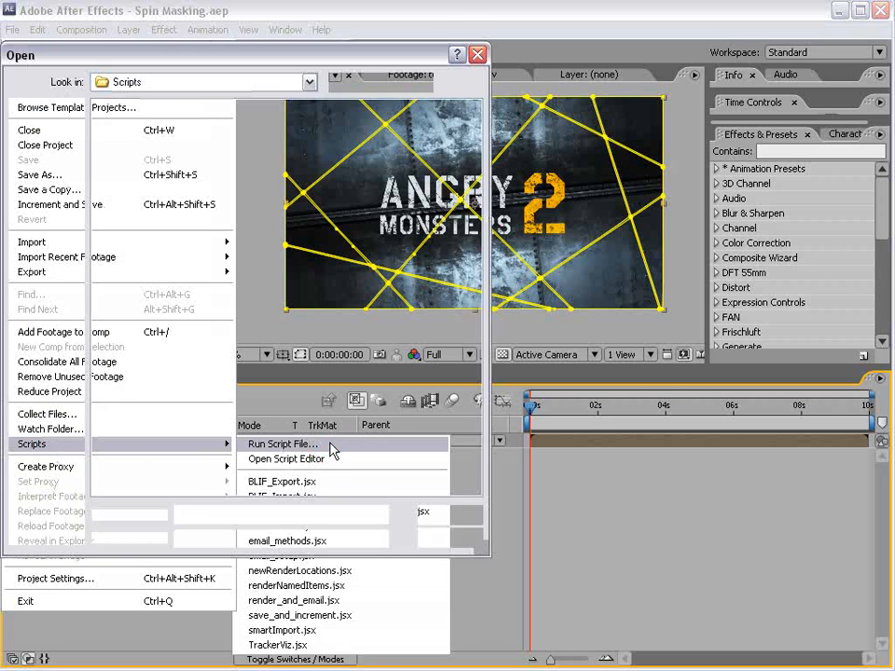
click(131, 107)
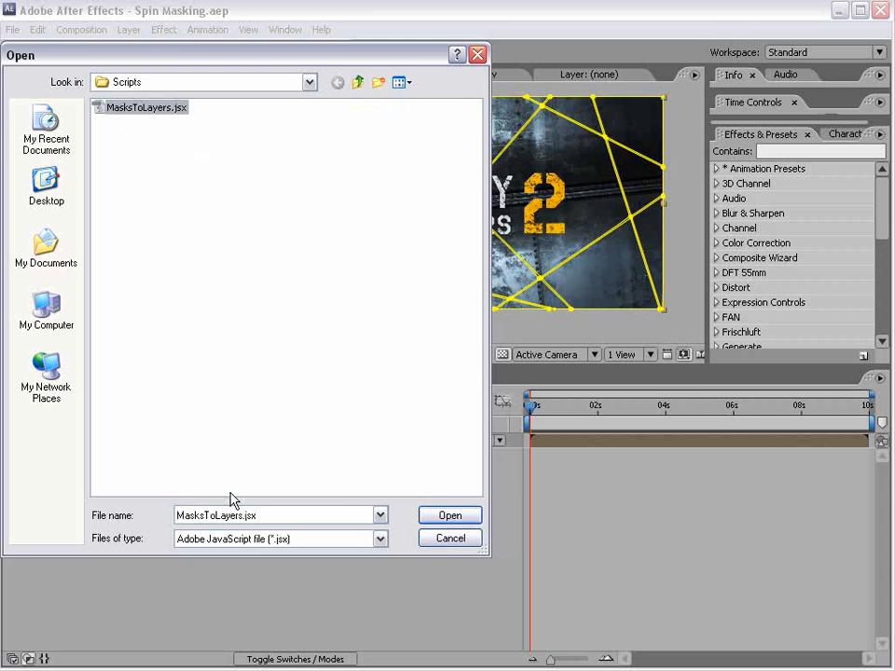
click(446, 516)
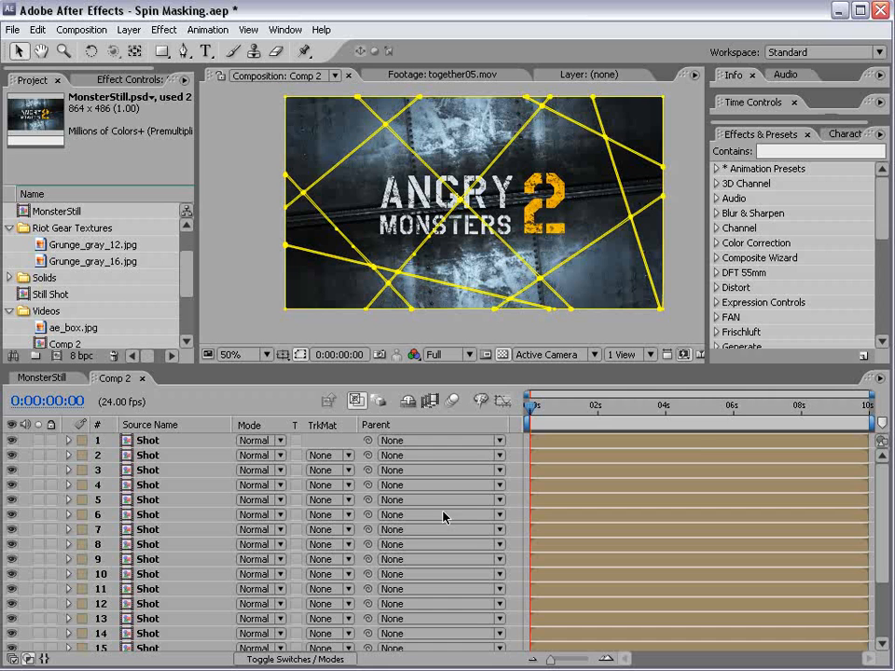
Rename the hidden source layer at the end of the layer stack as Original
drag(500, 350, 500, 315)
drag(881, 448, 873, 534)
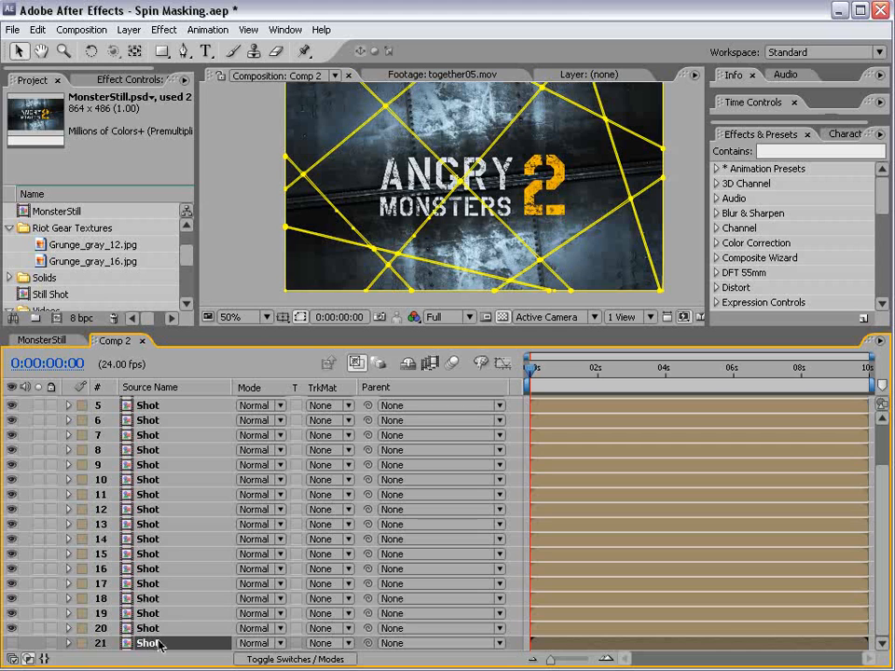
key(Return)
text(0riginal)
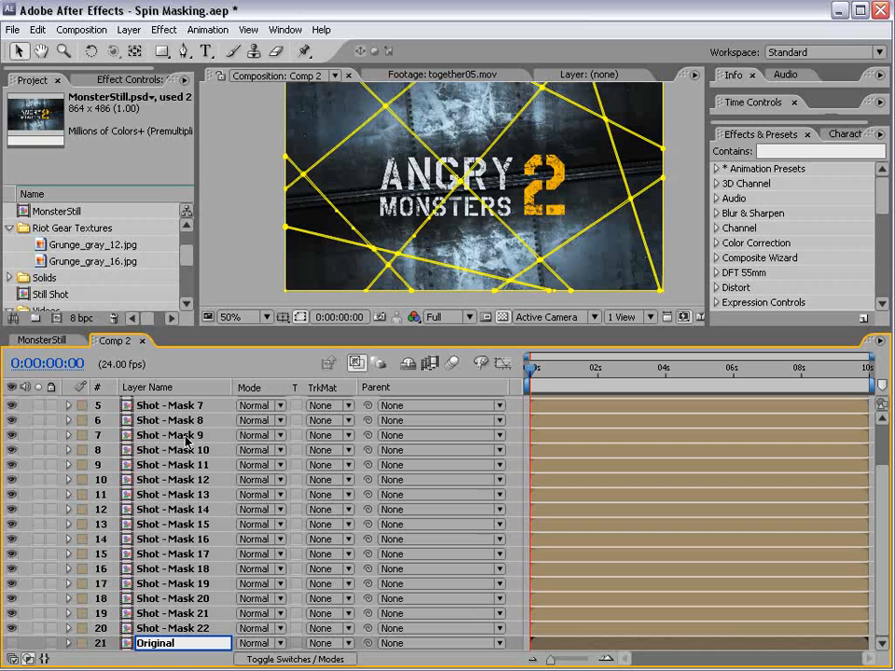
click(85, 641)
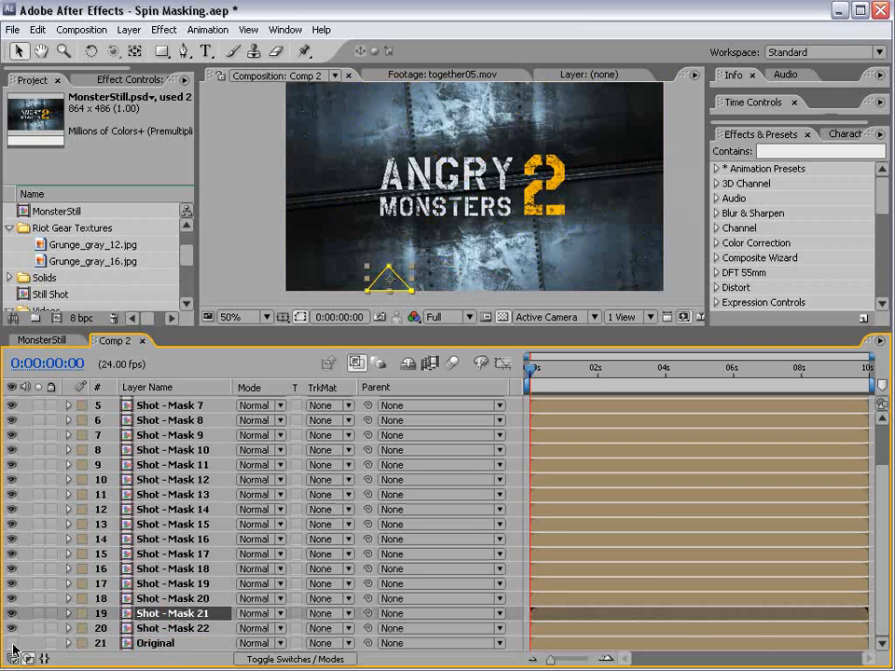
Compare the Original layer with several split mask layers to examine which shard each one holds
click(150, 644)
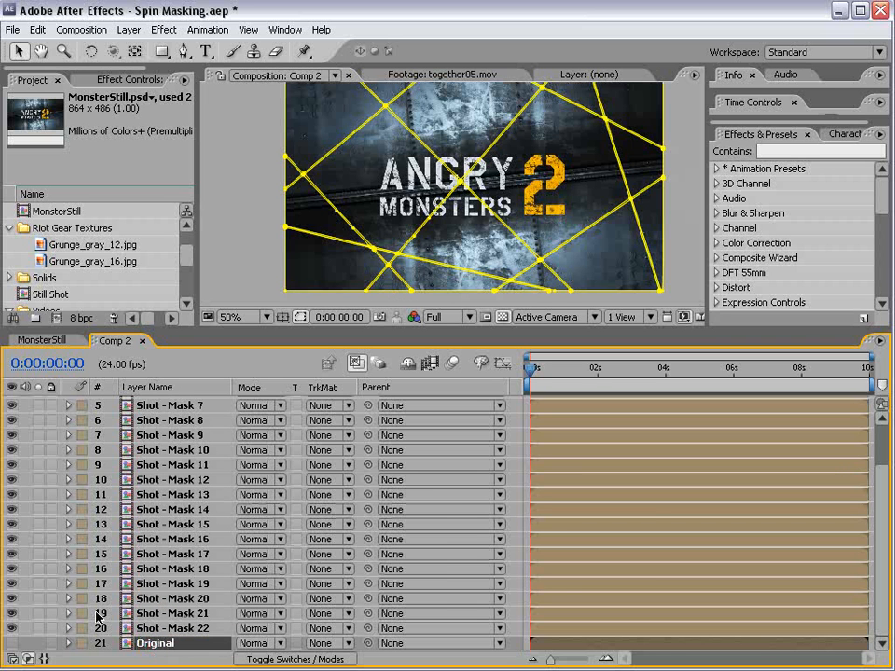
drag(230, 328, 231, 267)
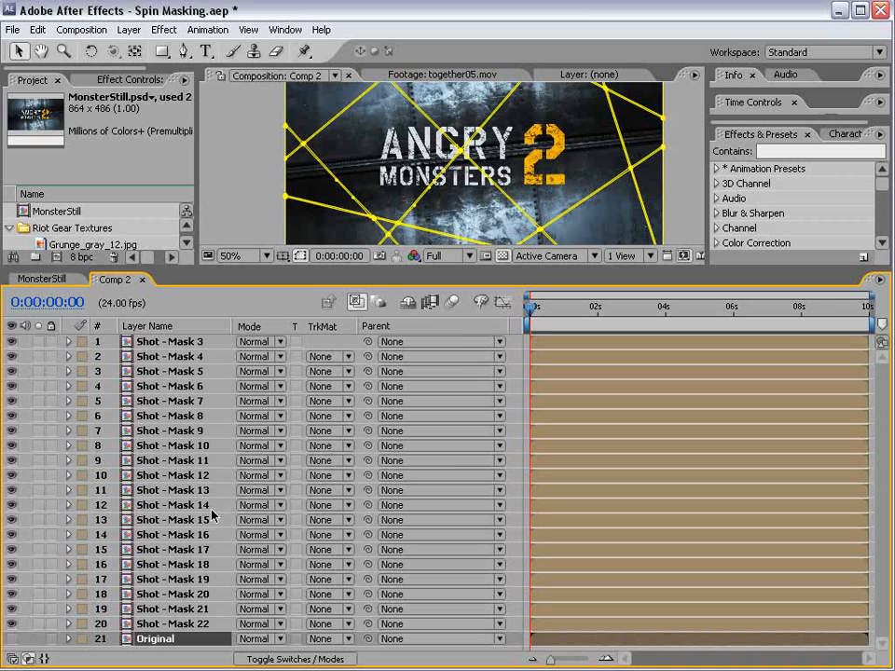
click(173, 342)
click(176, 401)
click(174, 446)
click(159, 520)
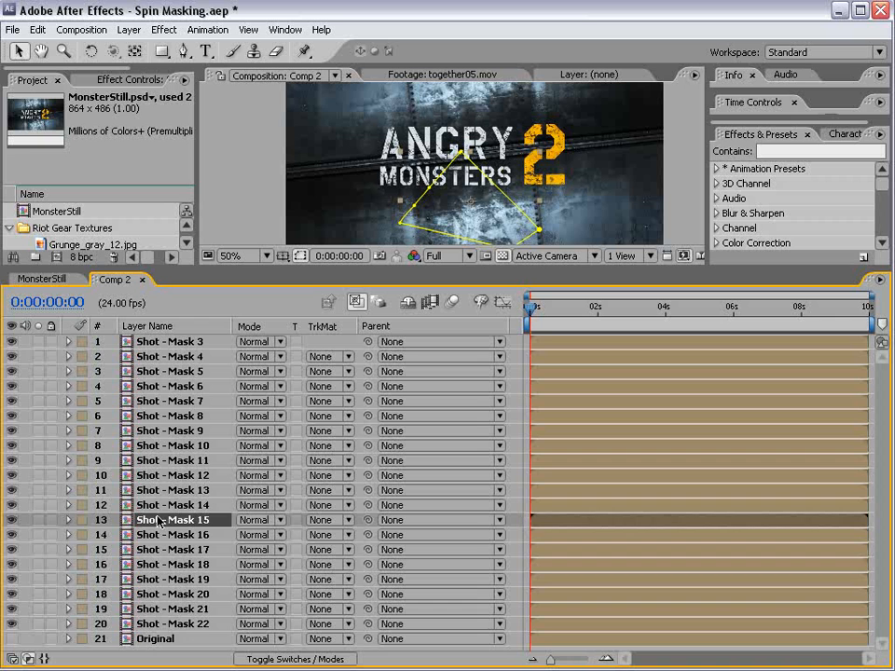
Delete all the split layers, Shot - Mask 3 through Shot - Mask 22, and make the Original layer visible again
click(150, 623)
shift+click(151, 342)
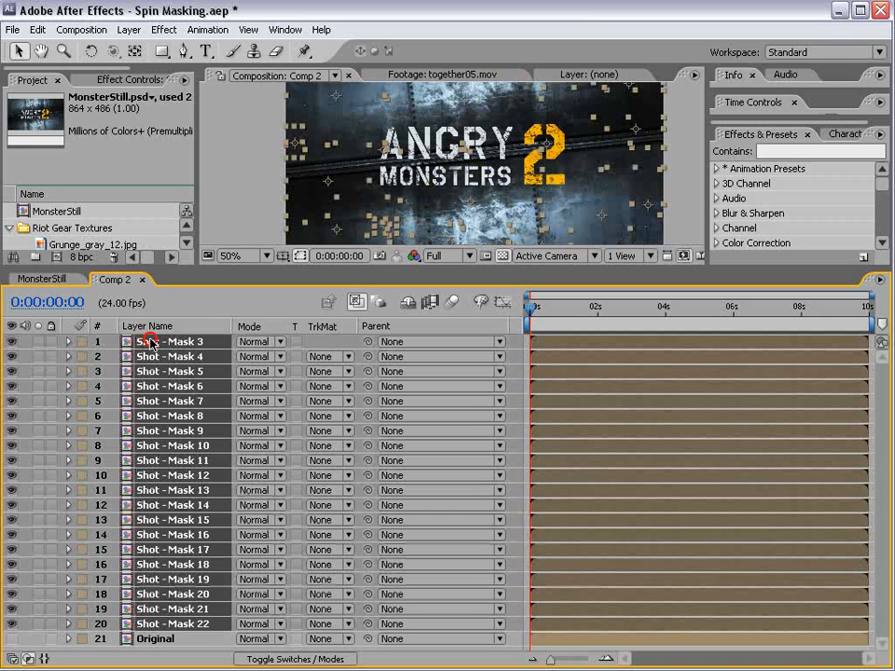
key(Delete)
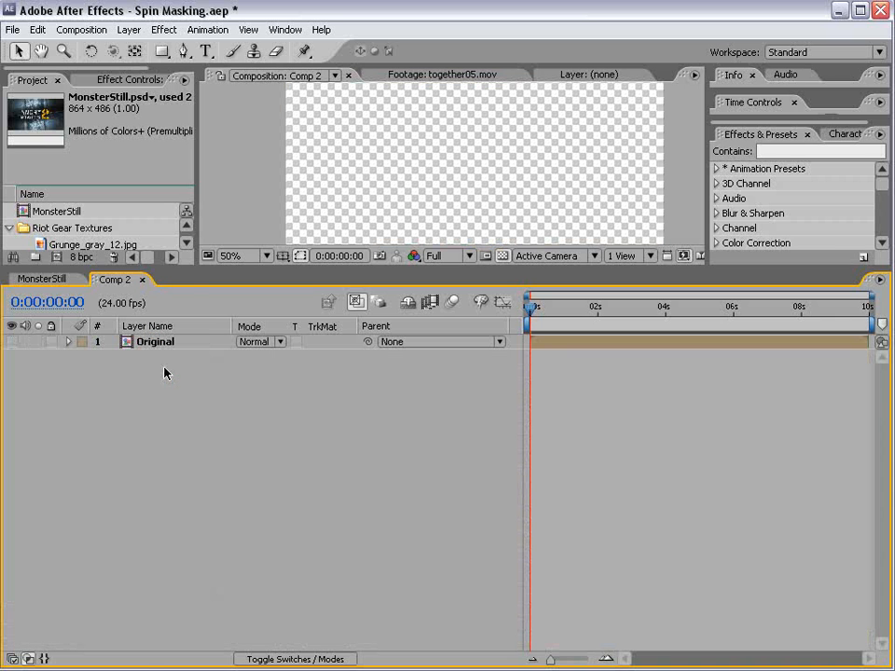
drag(180, 265, 181, 403)
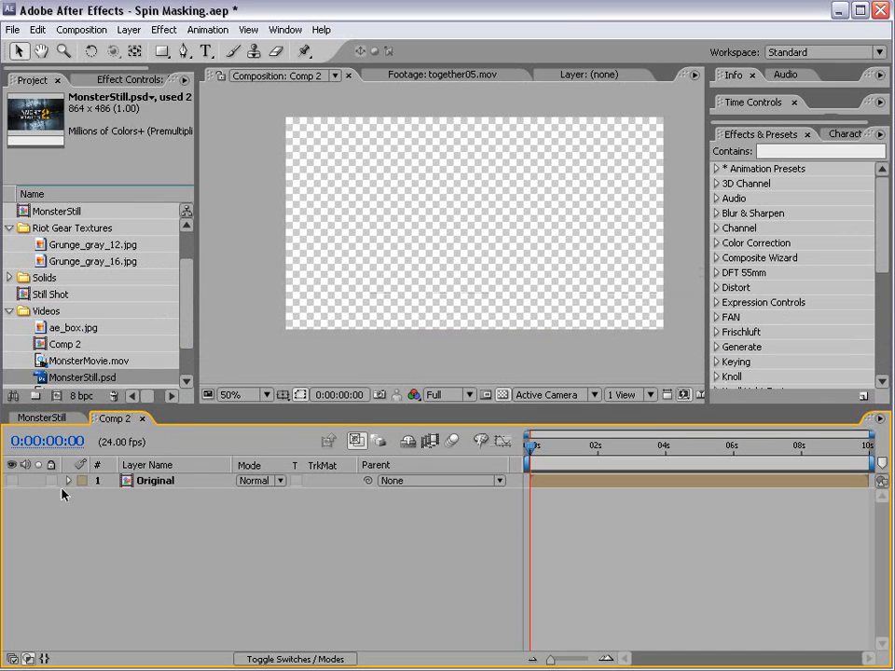
click(12, 480)
click(152, 482)
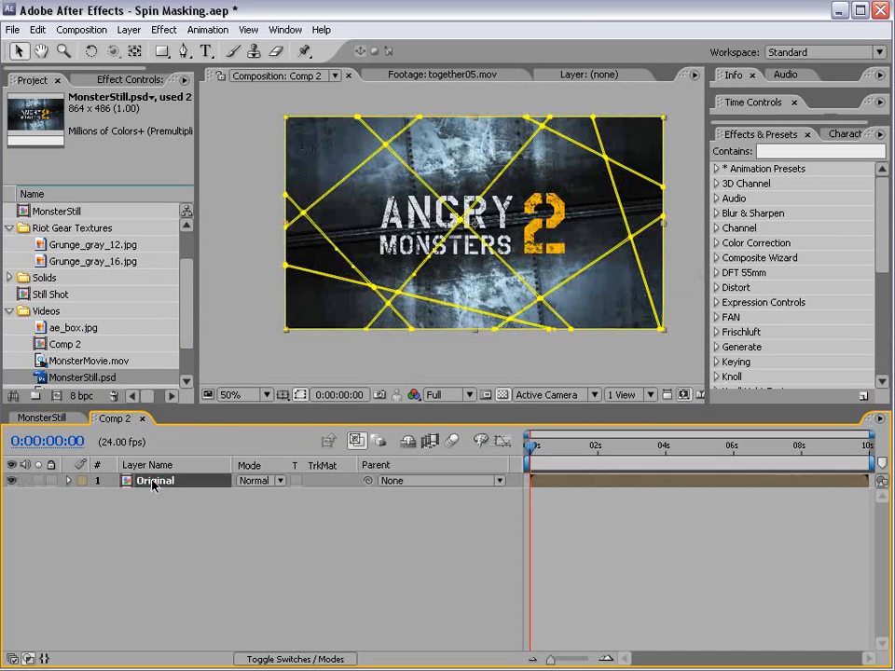
drag(216, 417, 217, 428)
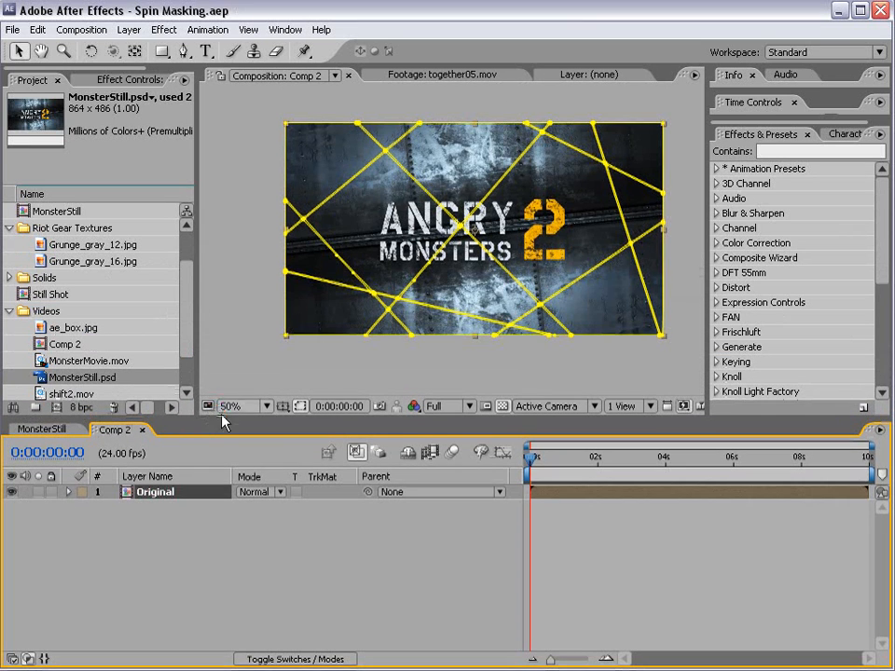
Create a new adjustment layer above the Original layer and name it Control
click(271, 539)
click(128, 29)
mouse_move(186, 48)
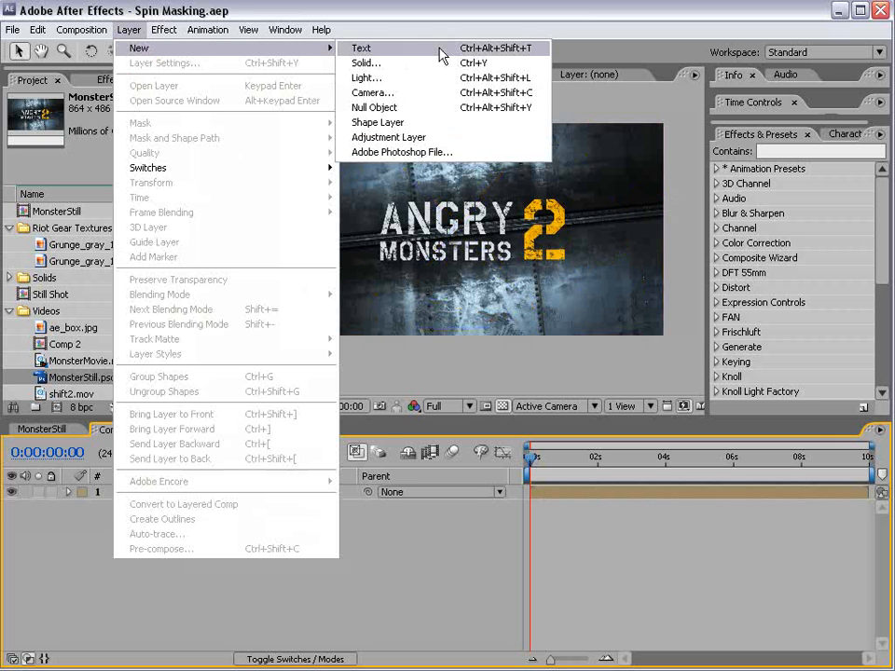
click(427, 137)
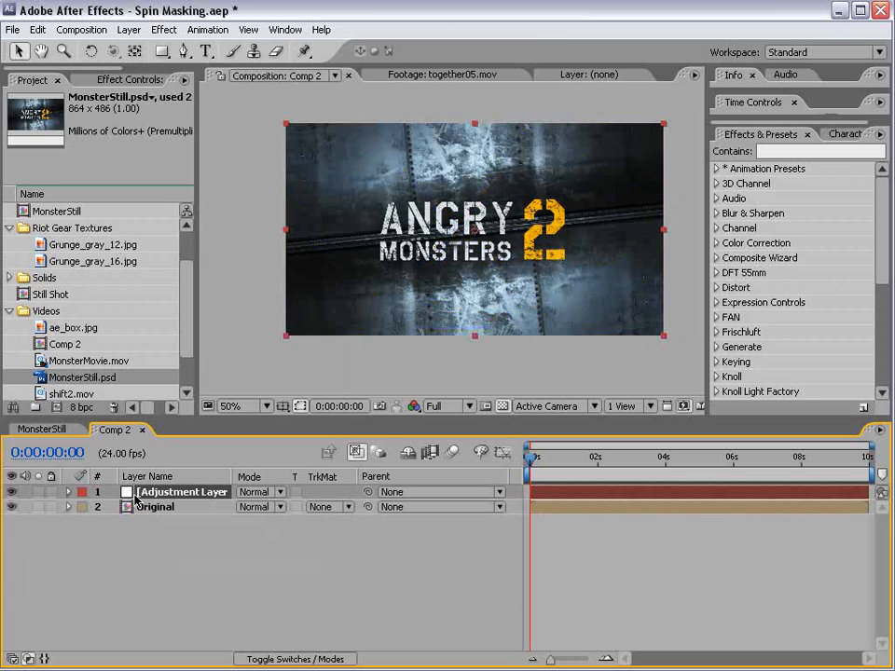
key(Return)
text(Control)
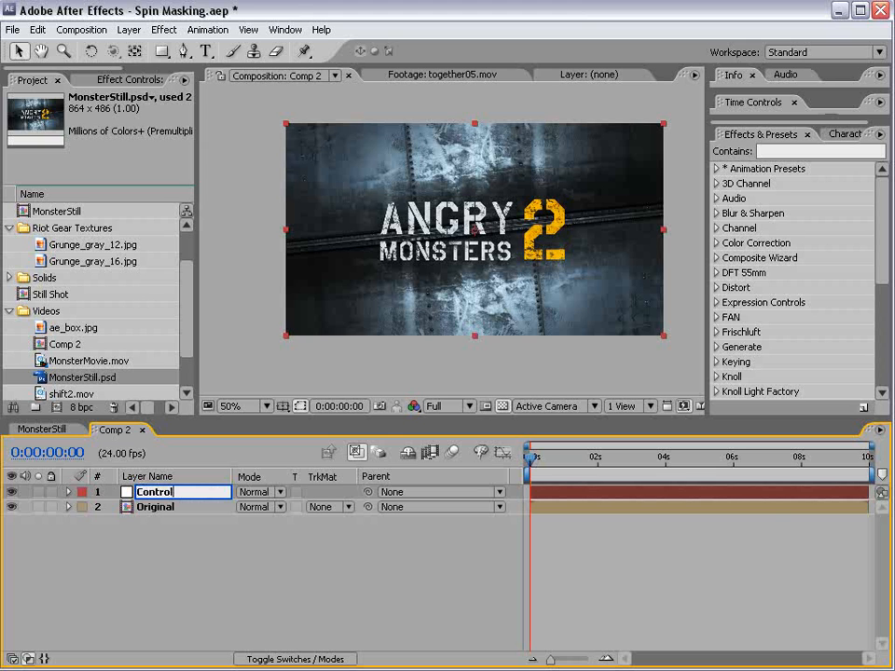
key(Return)
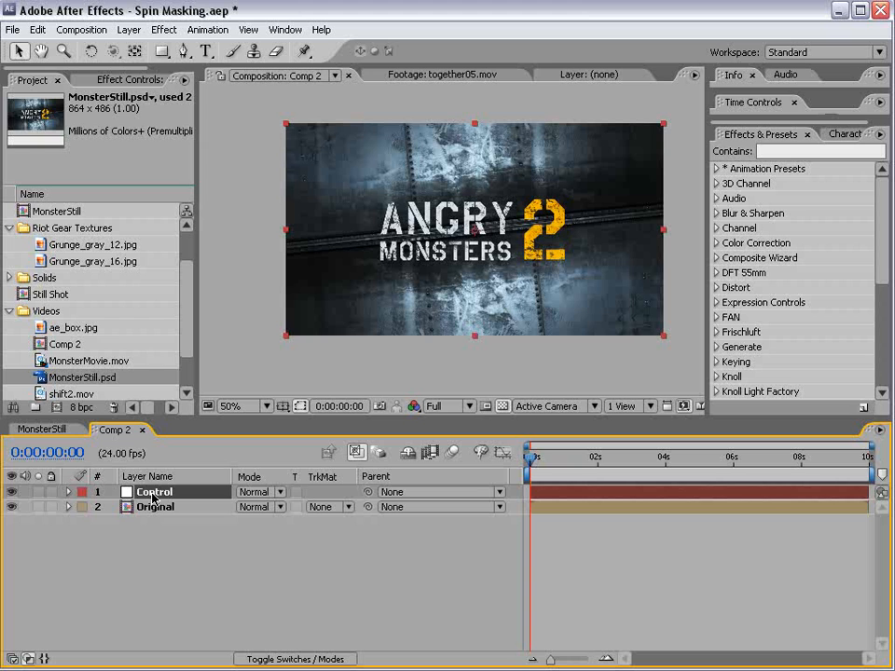
key(Return)
key(Return)
key(Return)
key(Return)
key(Return)
key(Return)
click(155, 507)
Add a Slider Control effect to the Control layer and name it Position
click(154, 493)
click(163, 30)
mouse_move(220, 222)
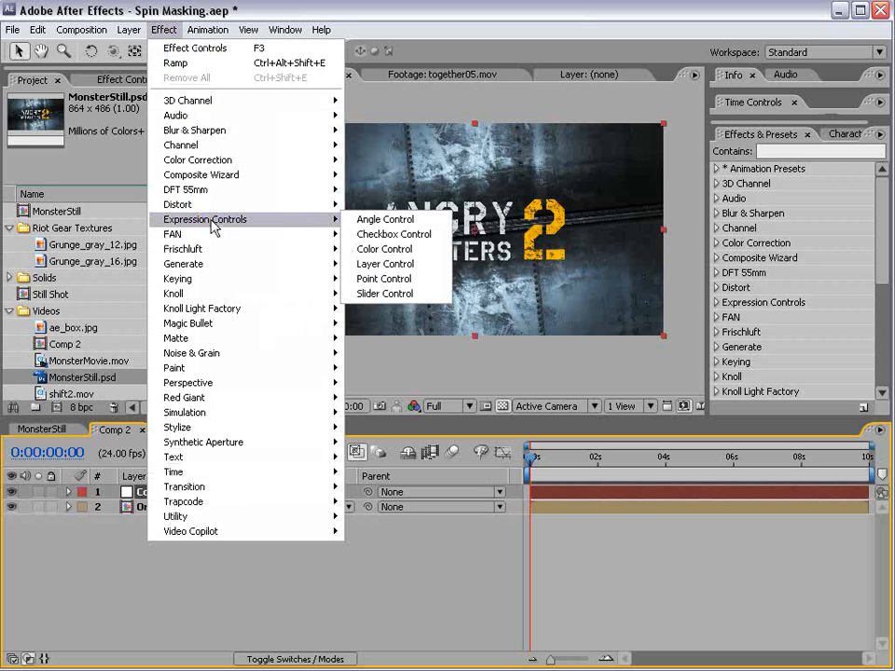
click(425, 293)
drag(196, 230, 292, 241)
key(Return)
text(Position)
key(Return)
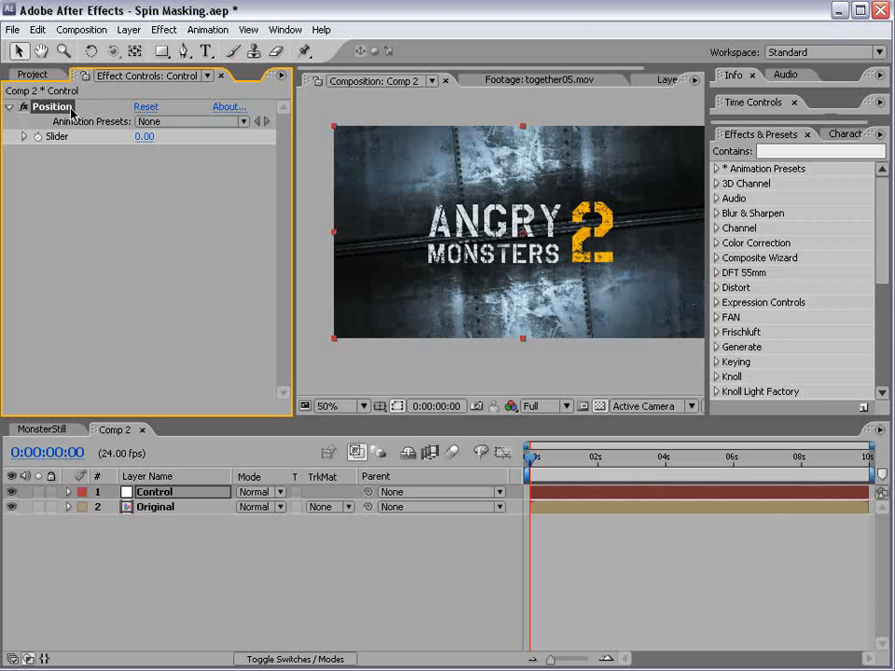
Add a second Slider Control to the Control layer and name it Rotation
click(164, 29)
mouse_move(210, 221)
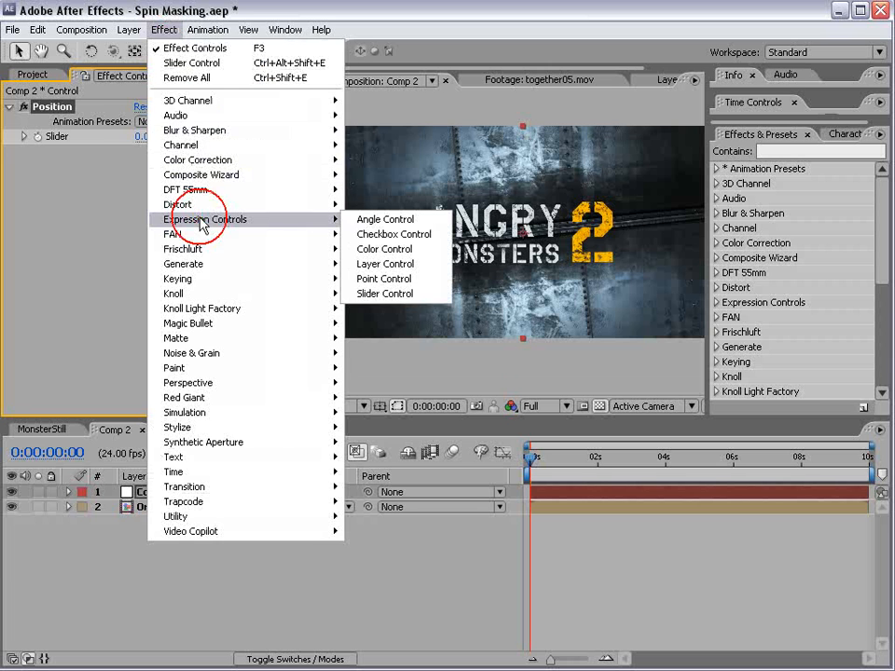
click(385, 294)
key(Return)
text(Rotation)
key(Return)
Duplicate the Rotation slider effect and name the copy Random
key(ctrl+d)
key(Return)
text(Random)
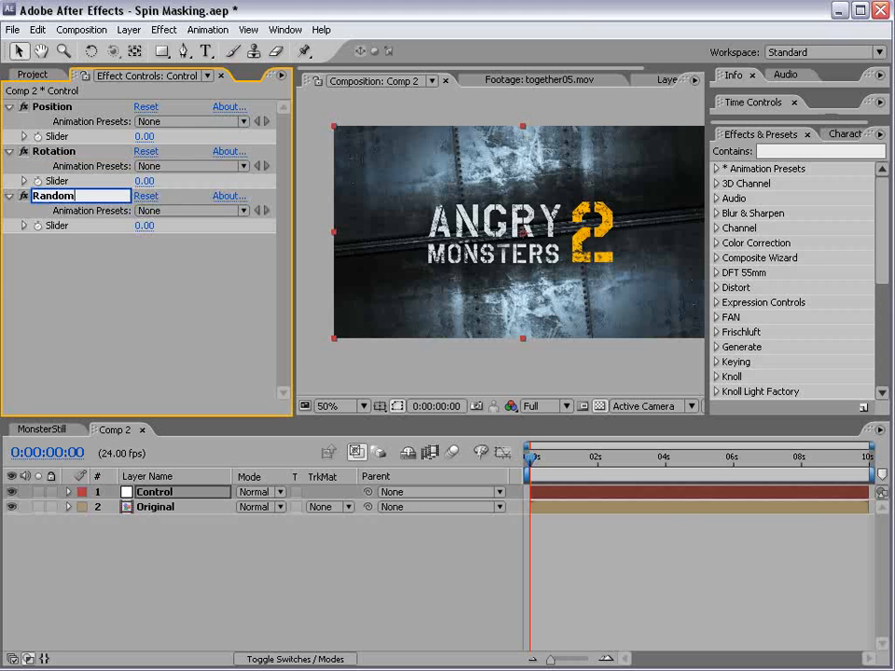
click(73, 305)
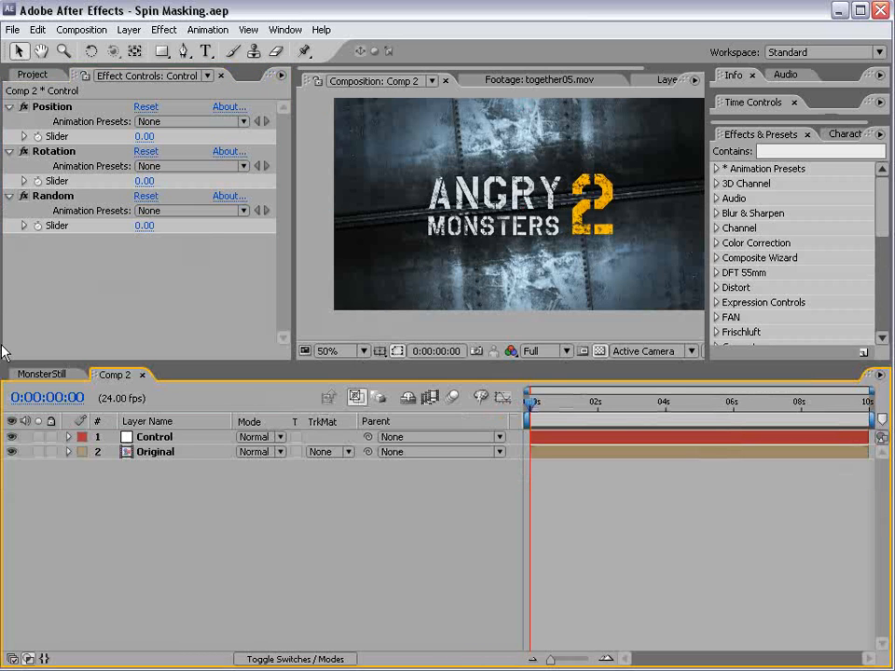
Turn the Original layer into a 3D layer and reveal its Position and rotation properties
click(142, 452)
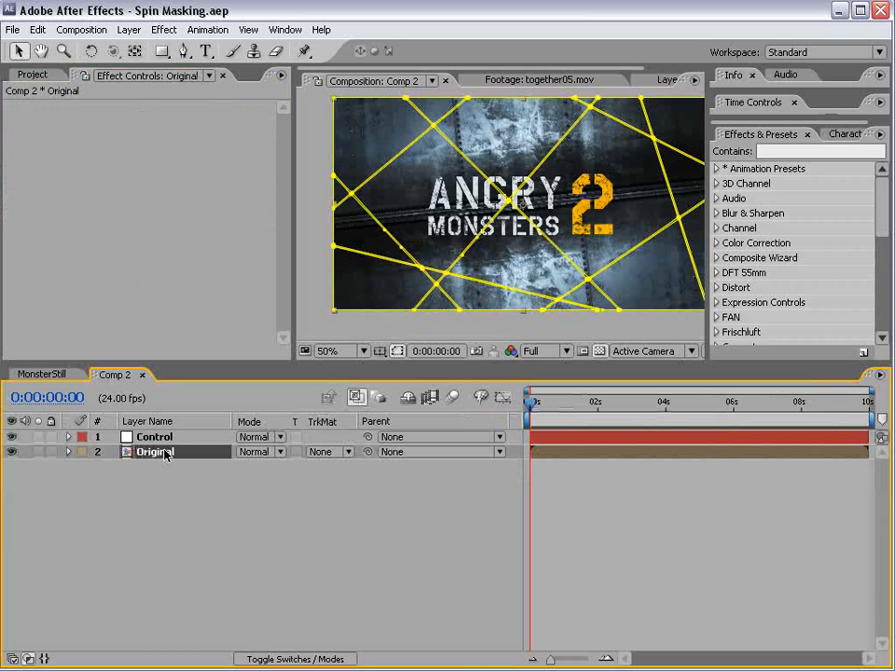
key(F4)
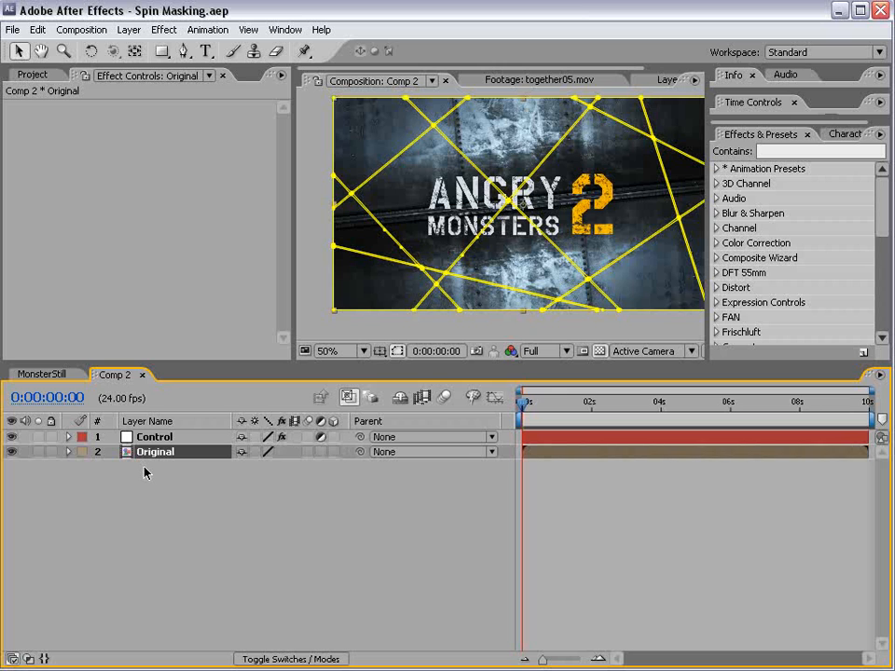
click(335, 452)
key(p)
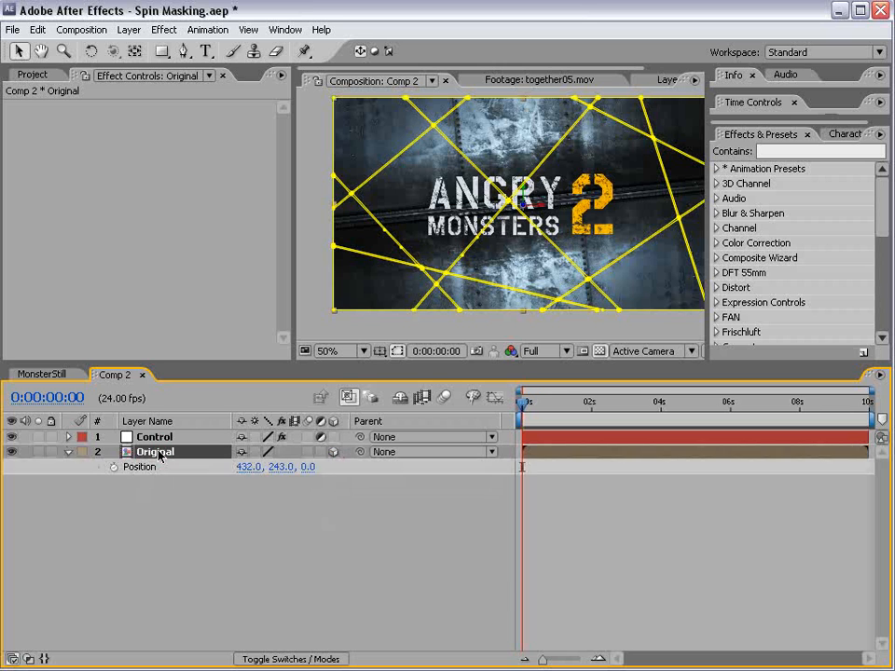
key(shift+r)
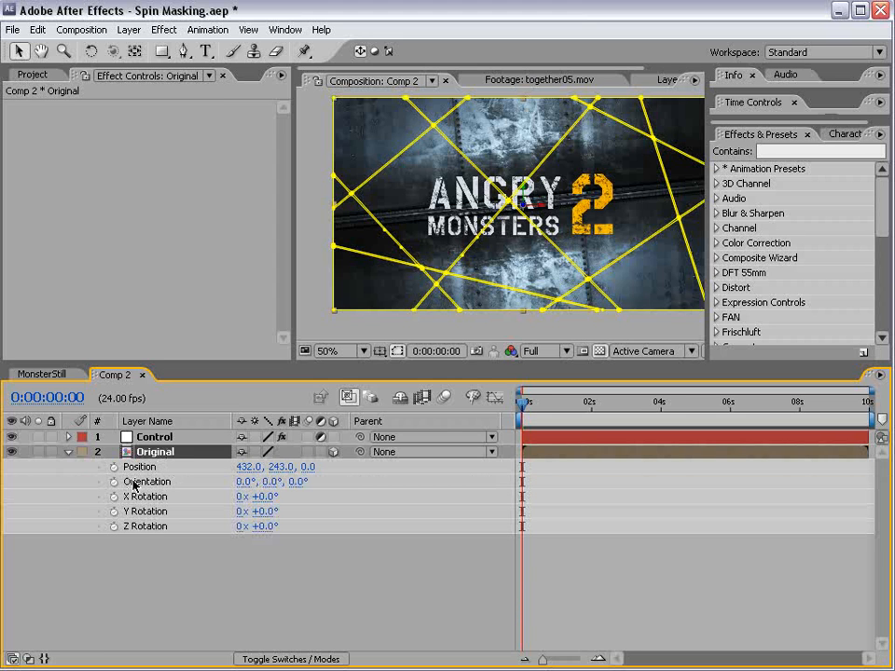
Reveal the Control layer's effects in the timeline and expand the Position, Rotation and Random sliders
click(152, 437)
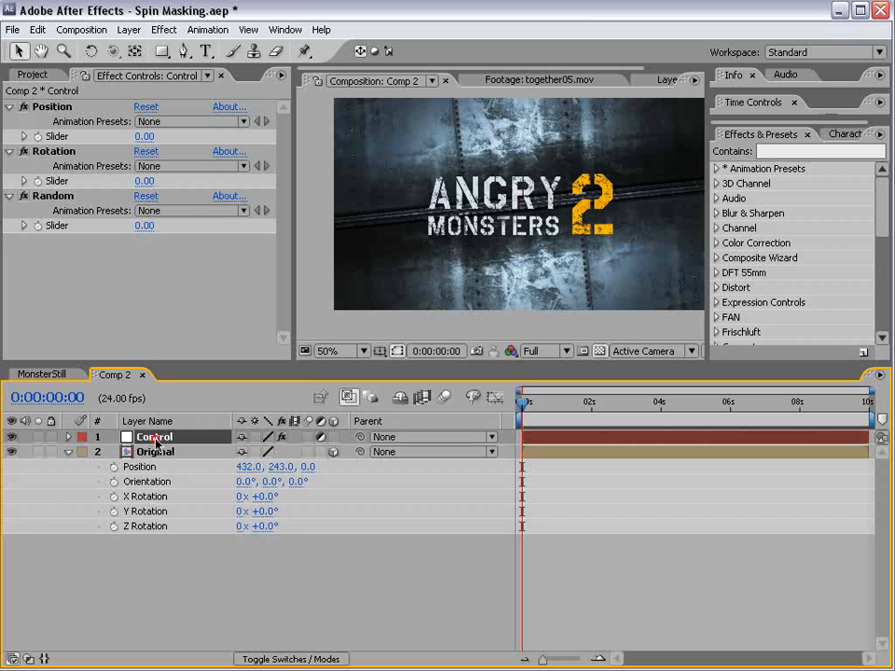
key(e)
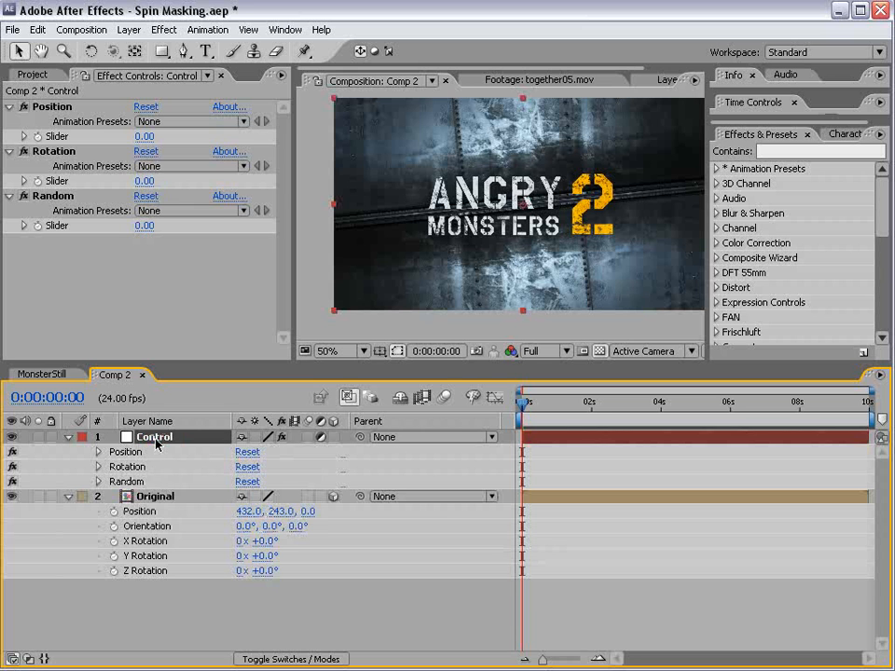
click(97, 482)
click(97, 467)
click(98, 452)
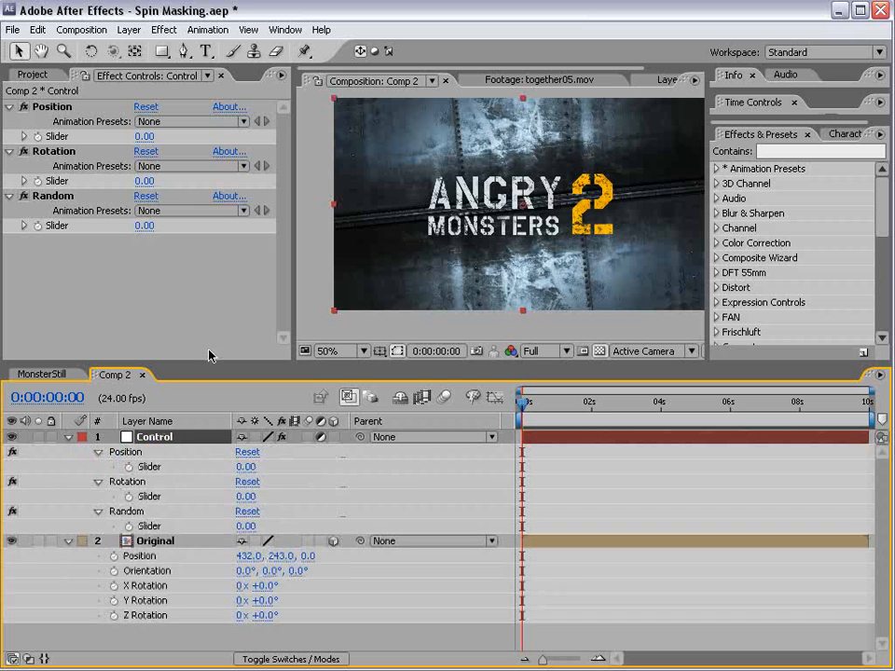
mouse_move(204, 363)
mouse_down()
mouse_move(204, 301)
mouse_move(204, 347)
mouse_up()
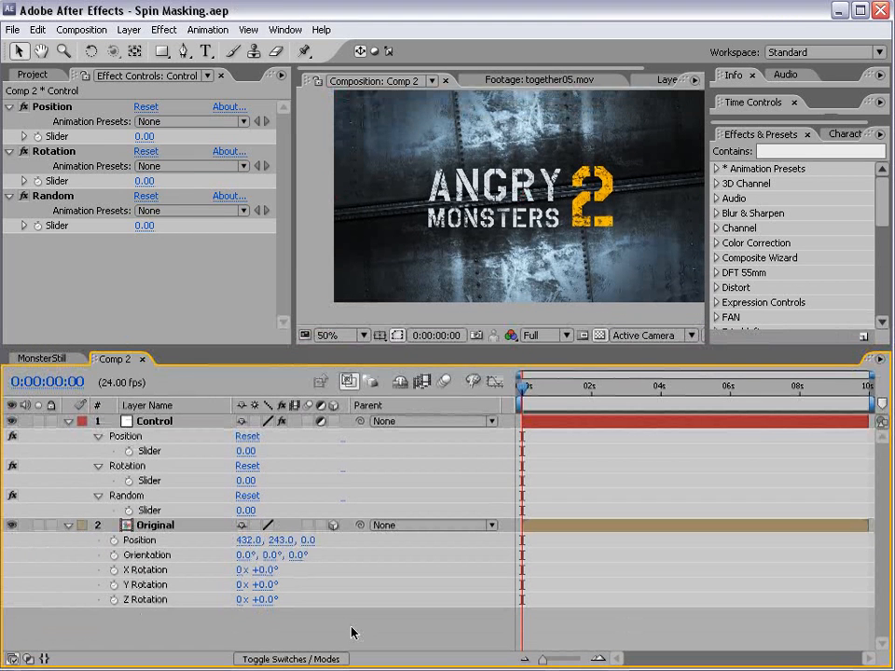
Add the expression value+[0,0,0] to the Original layer's Position property
alt+click(115, 543)
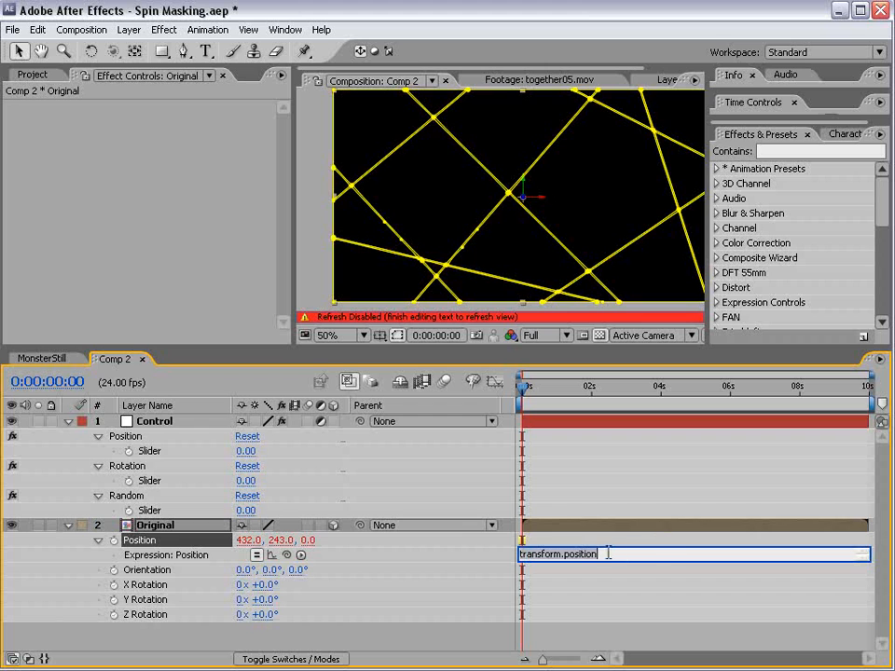
text(value+[0,0,0)
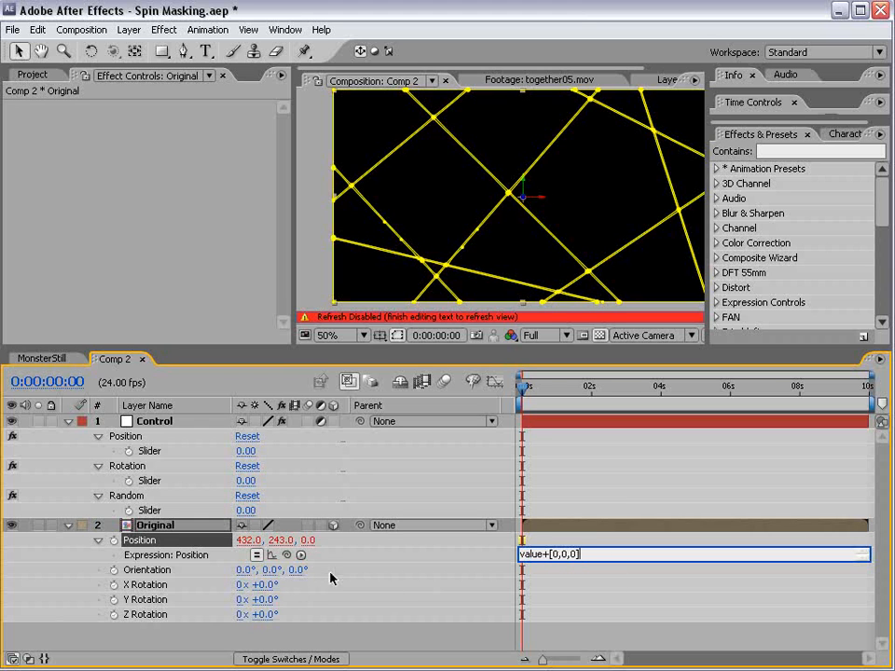
click(553, 578)
Try Z offsets of 500 and 200 in the Original layer's Position expression
click(571, 554)
key(BackSpace)
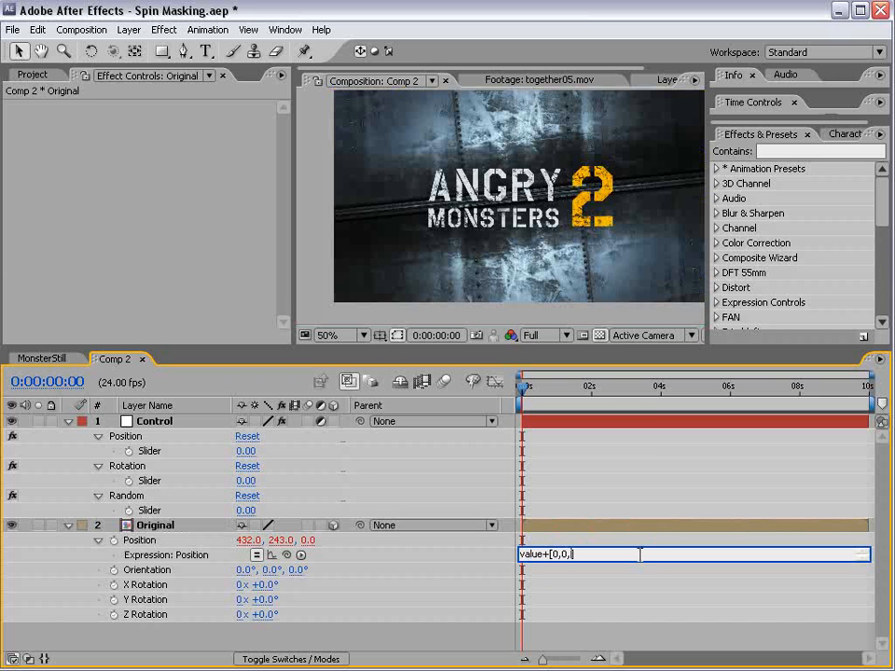
text(500)
click(632, 572)
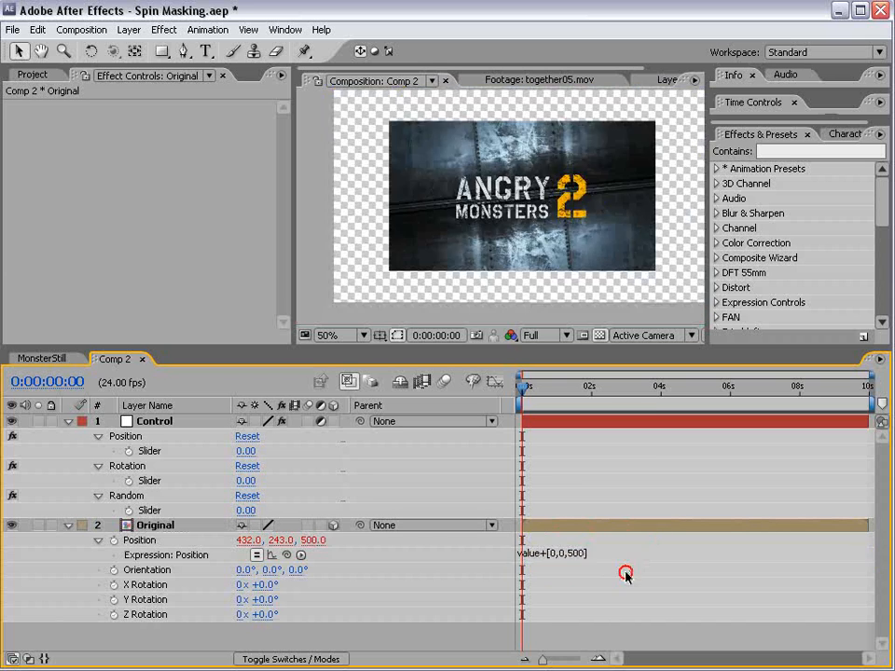
click(569, 553)
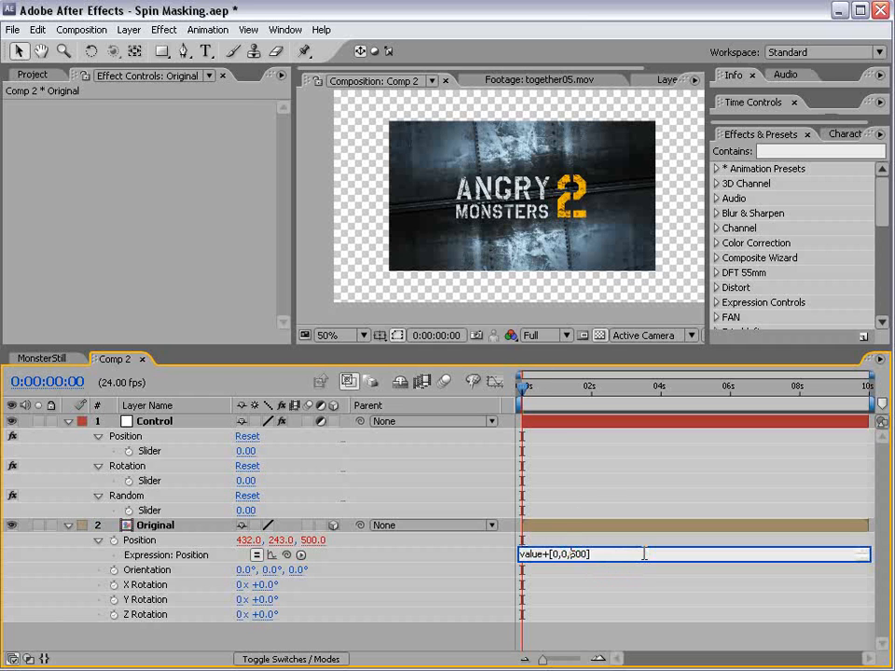
key(BackSpace)
text(2)
key(KP_Enter)
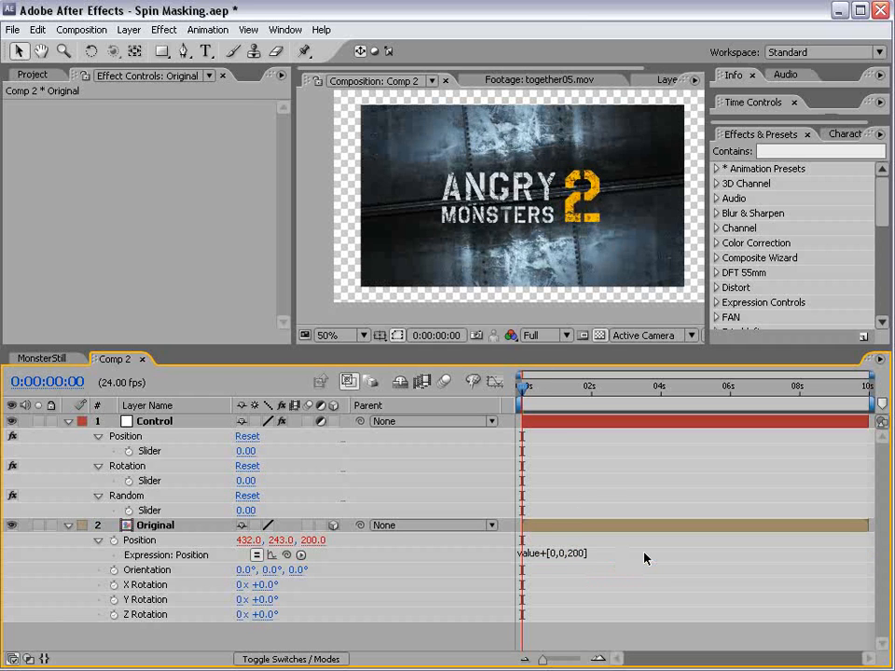
Replace the Z offset in the Position expression with wiggle(0, Control's Position slider)[2], keeping the array closed
click(591, 553)
key(BackSpace)
key(BackSpace)
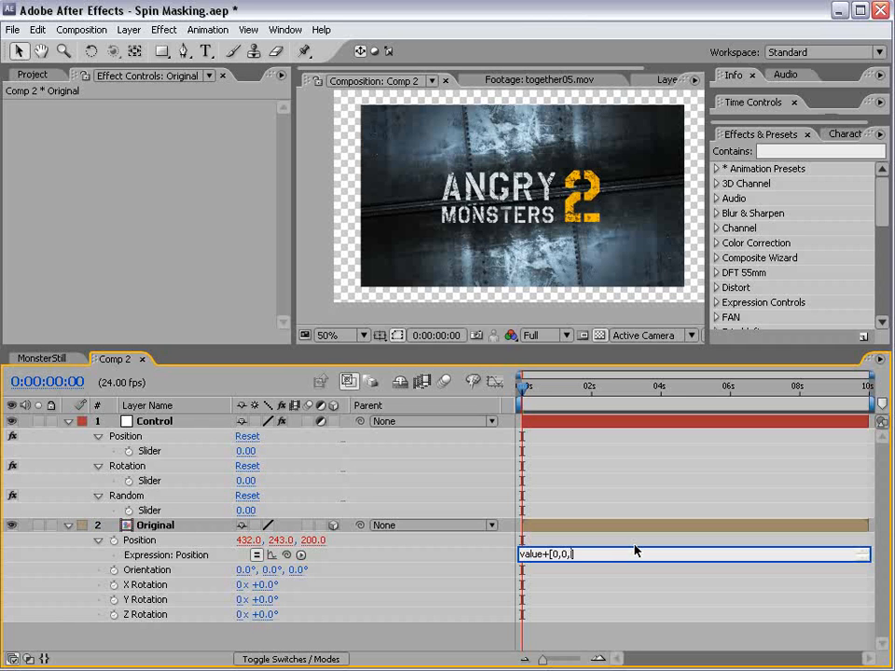
text(wiggle(0,)
drag(287, 557, 157, 452)
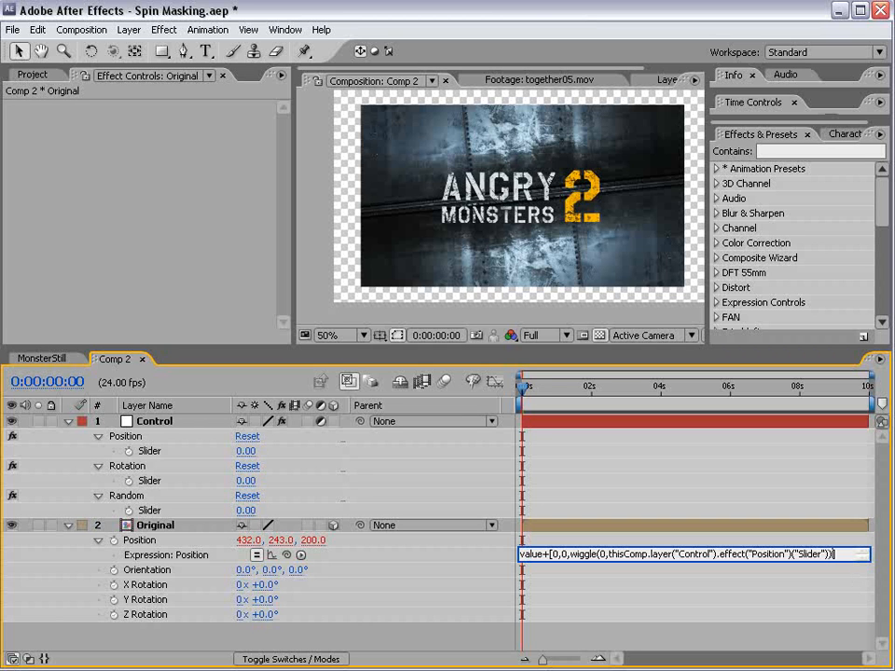
click(844, 556)
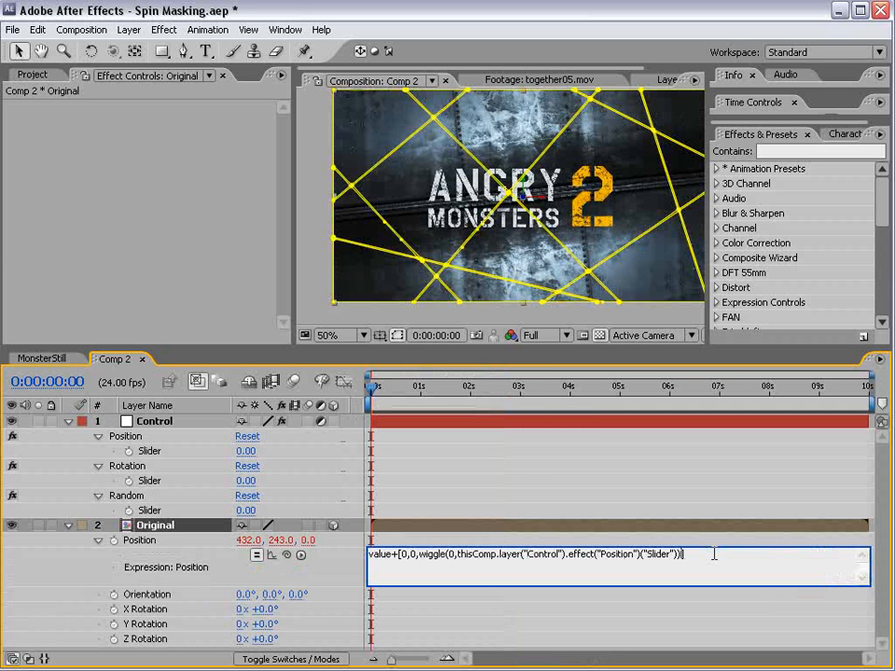
text([2)
click(707, 555)
click(647, 401)
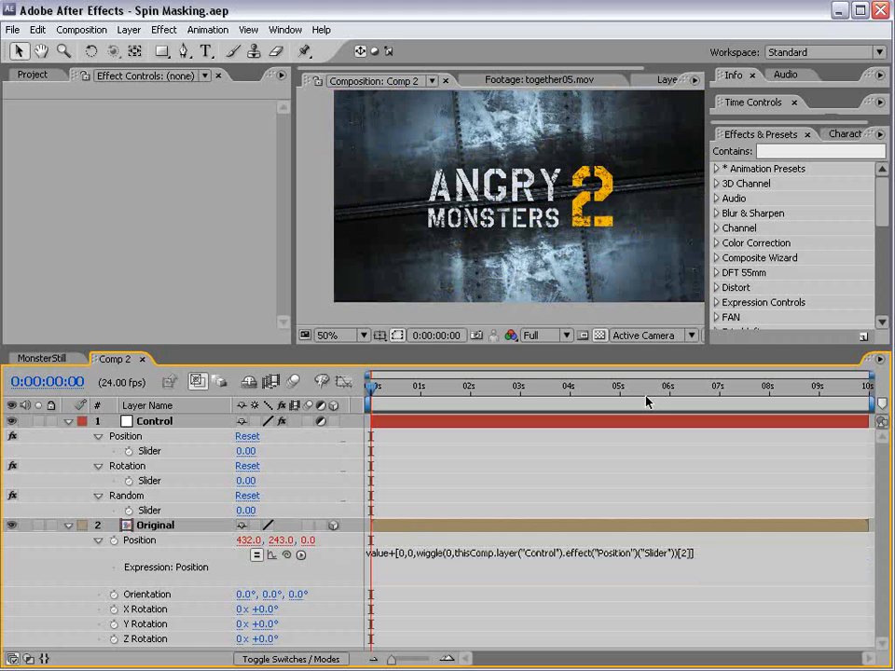
Switch to Firefox, look through the Expressions tutorials on the Video Copilot site, and return to After Effects
key(alt+Tab)
click(488, 388)
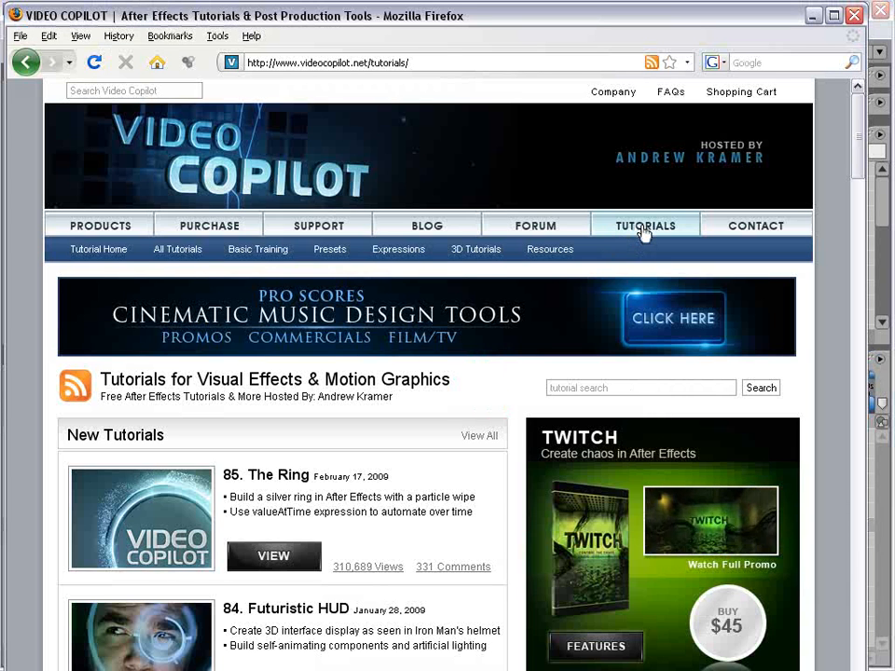
click(396, 253)
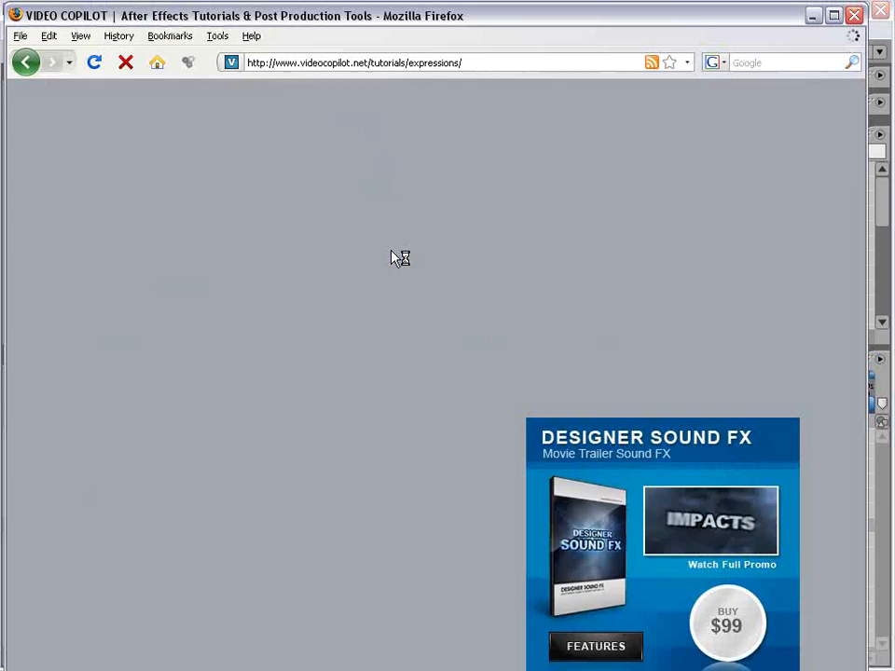
scroll(220, 320, down, 10)
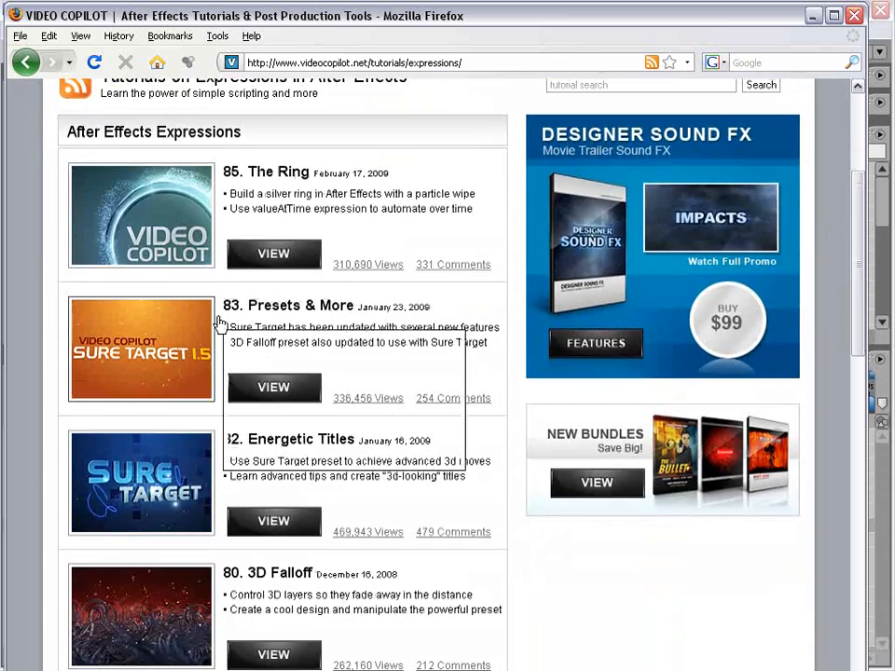
scroll(457, 388, down, 3)
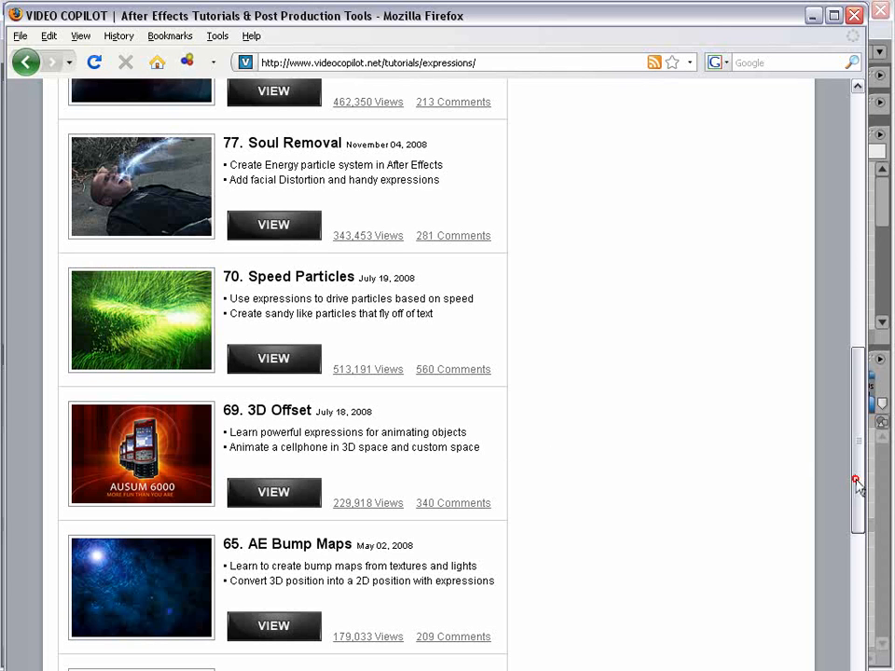
scroll(642, 475, down, 7)
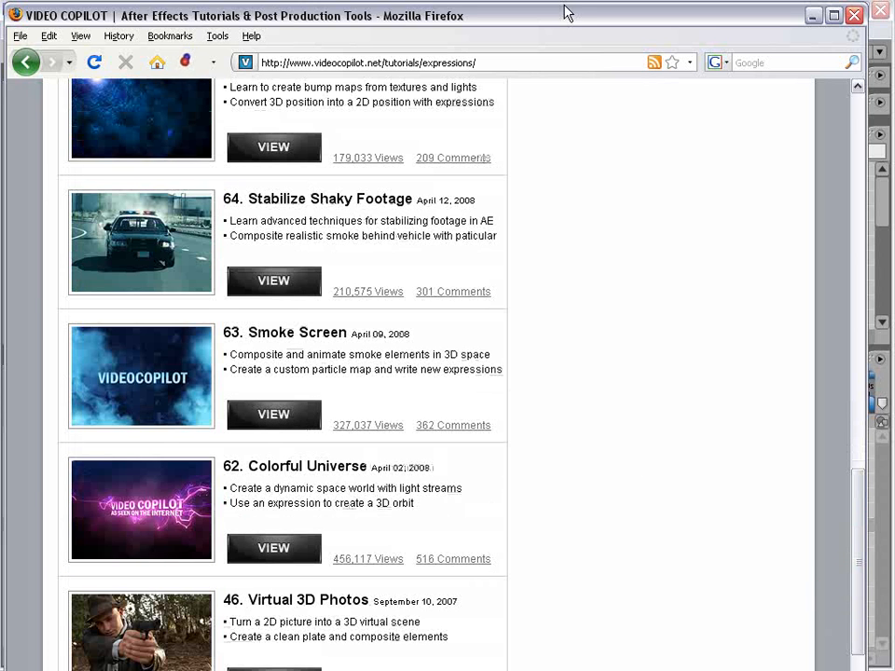
drag(561, 5, 559, 51)
click(414, 10)
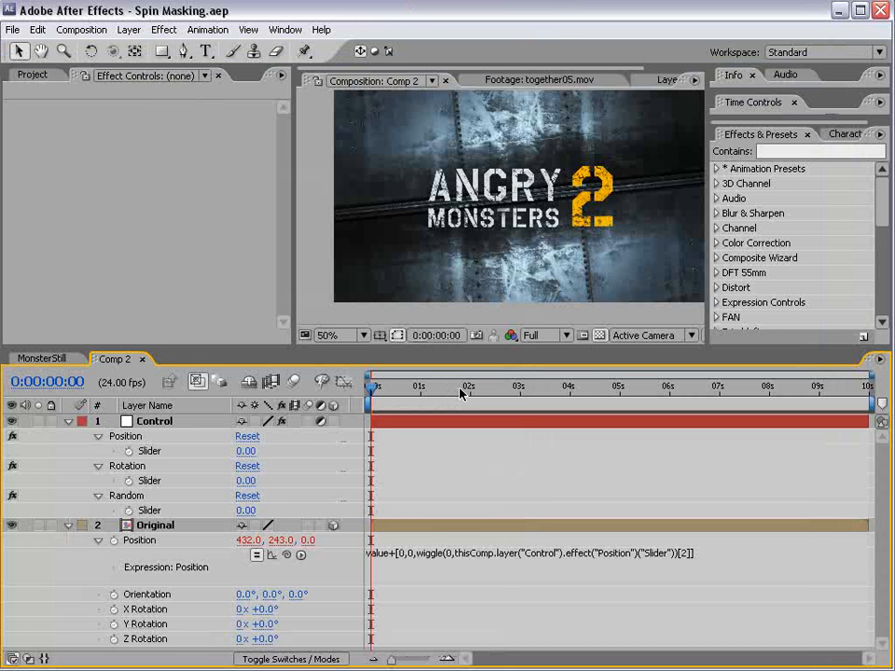
Try out a Y Rotation change on the Original layer and undo it
click(144, 625)
drag(271, 625, 306, 621)
key(ctrl+z)
Add a wiggle expression to the Original layer's Y Rotation with frequency 0 and Control's Rotation slider as amount
alt+click(114, 624)
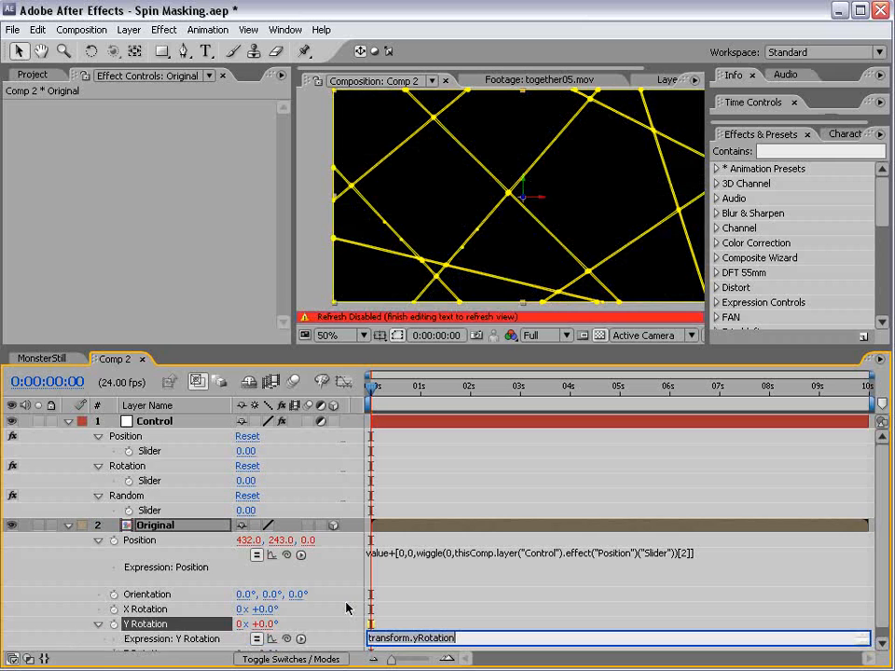
text(w)
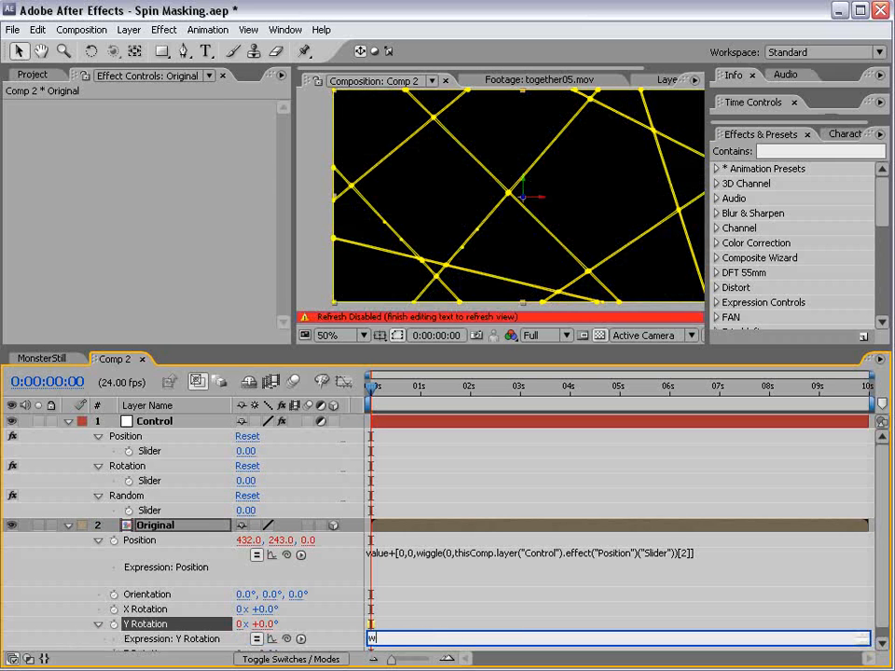
text(iggle(0,)
drag(301, 640, 150, 481)
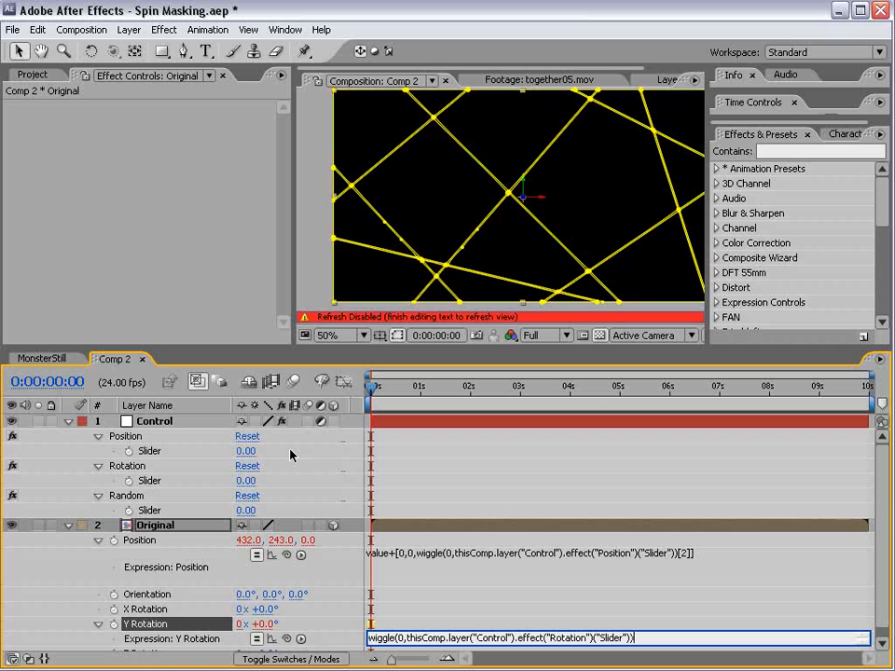
click(408, 626)
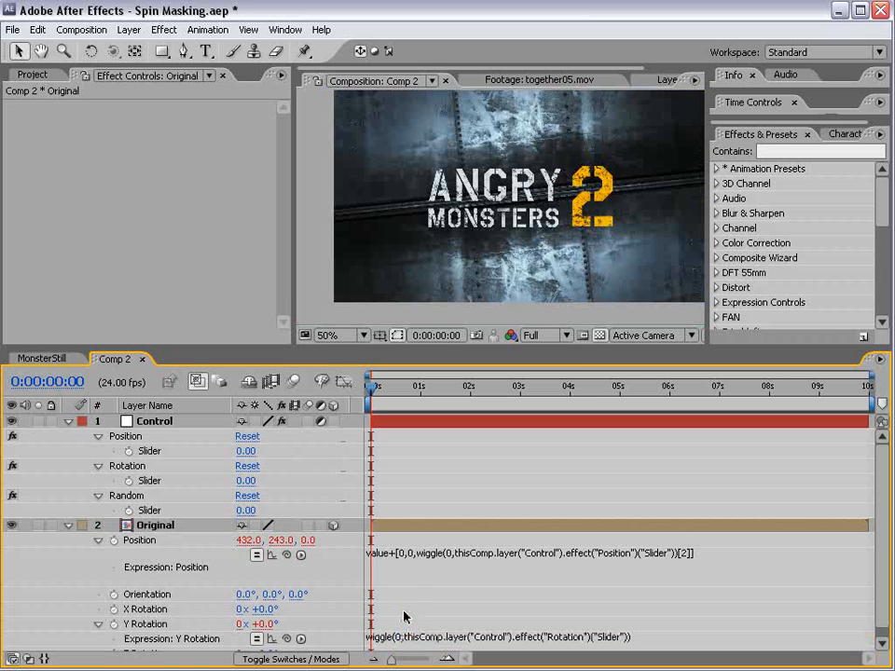
Insert a first line in the Position expression reading seedRandom(Control's Random slider+index), linking the slider by reference
drag(404, 345, 402, 326)
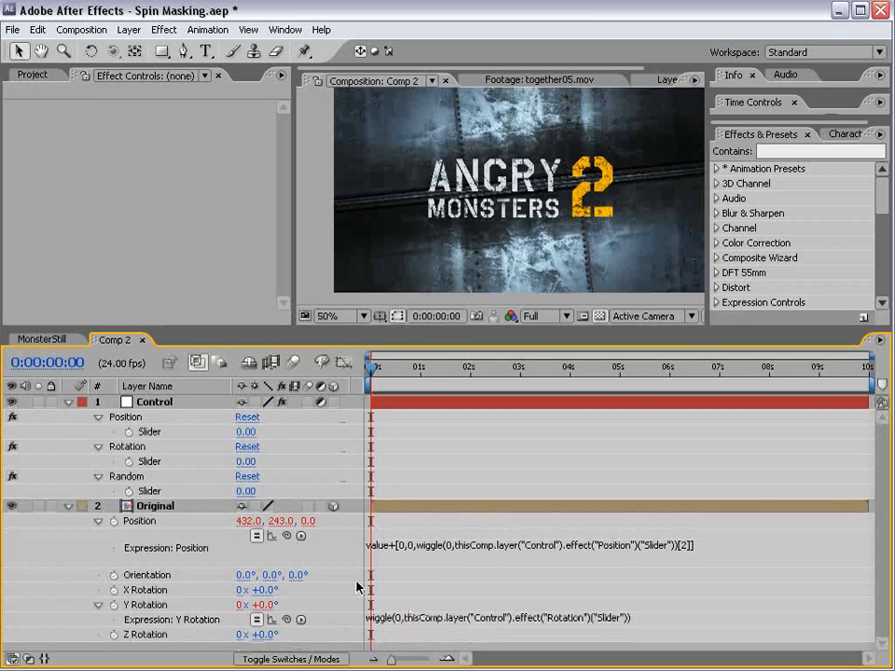
click(121, 479)
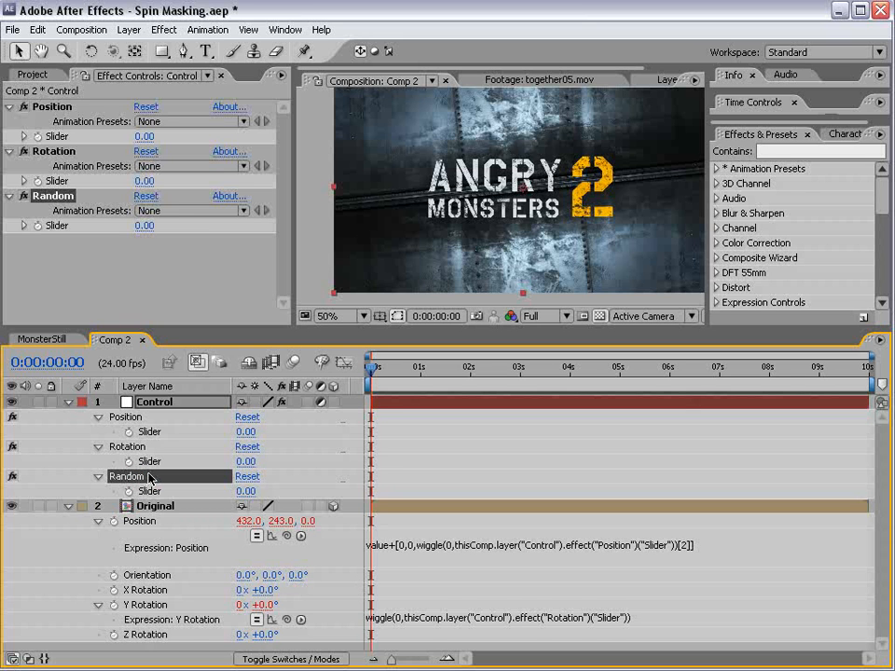
click(399, 545)
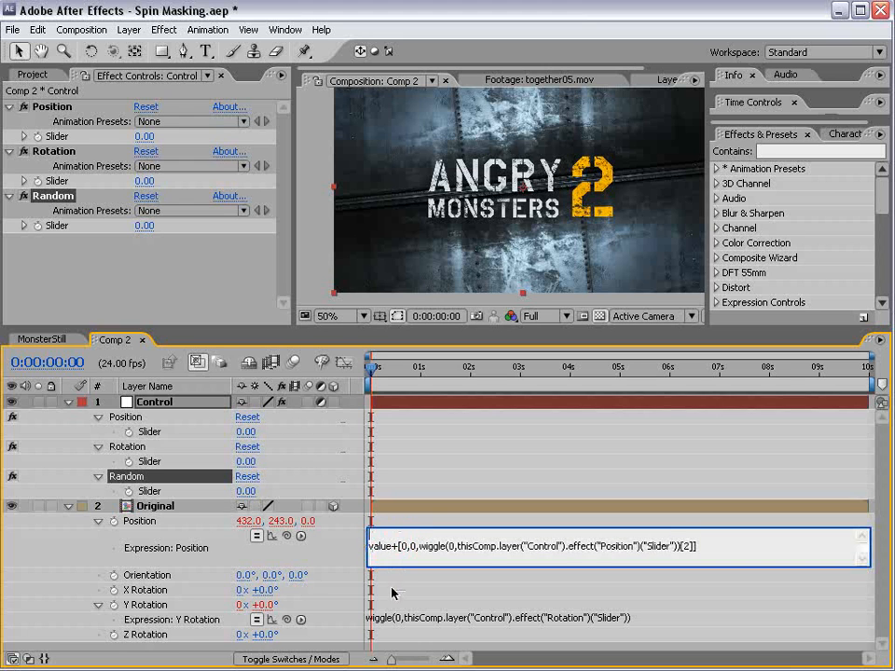
text(seedRandom()
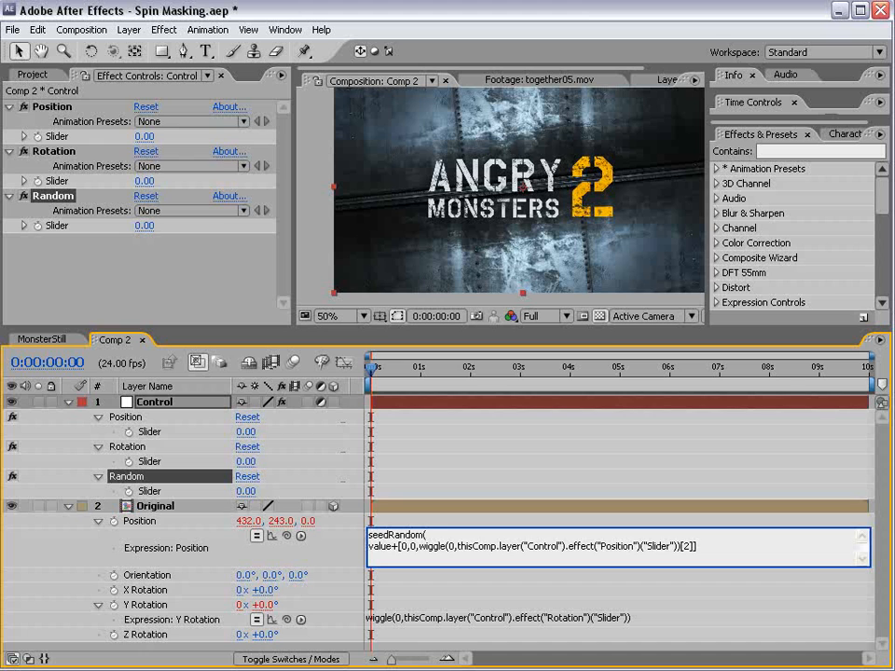
drag(286, 536, 179, 499)
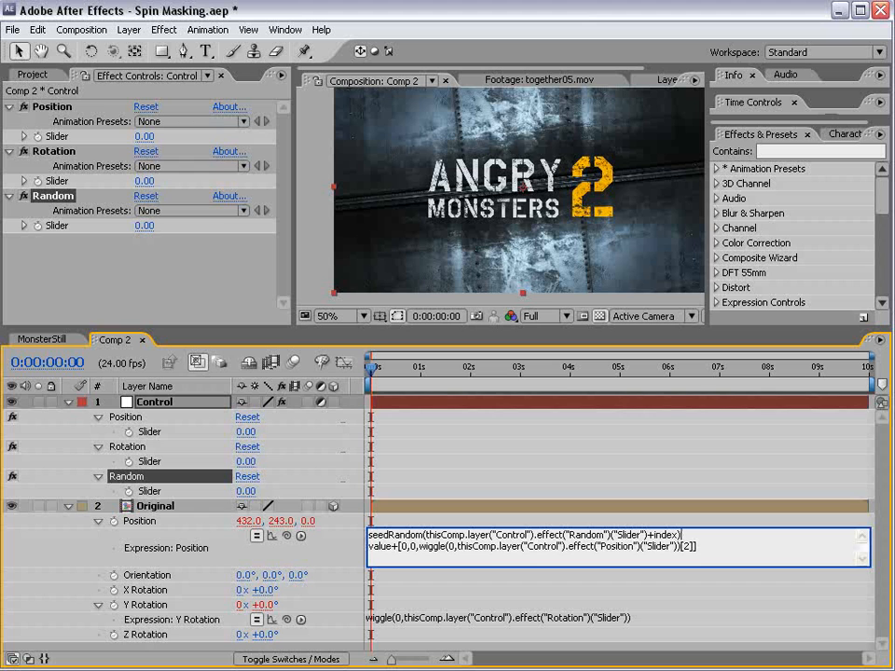
click(634, 522)
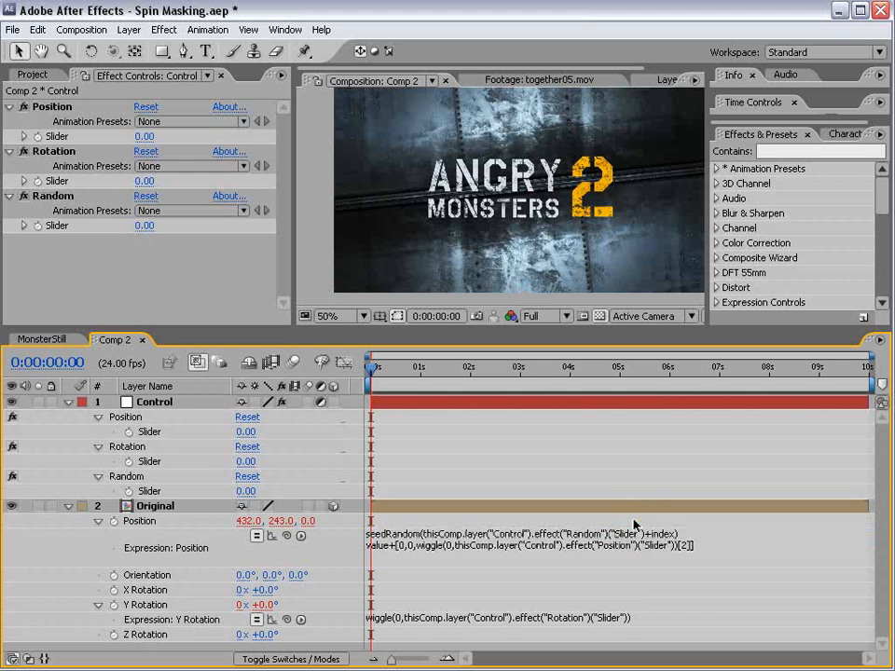
Copy the seedRandom line from the Position expression and paste it above the wiggle in the Y Rotation expression
click(657, 534)
drag(658, 534, 392, 536)
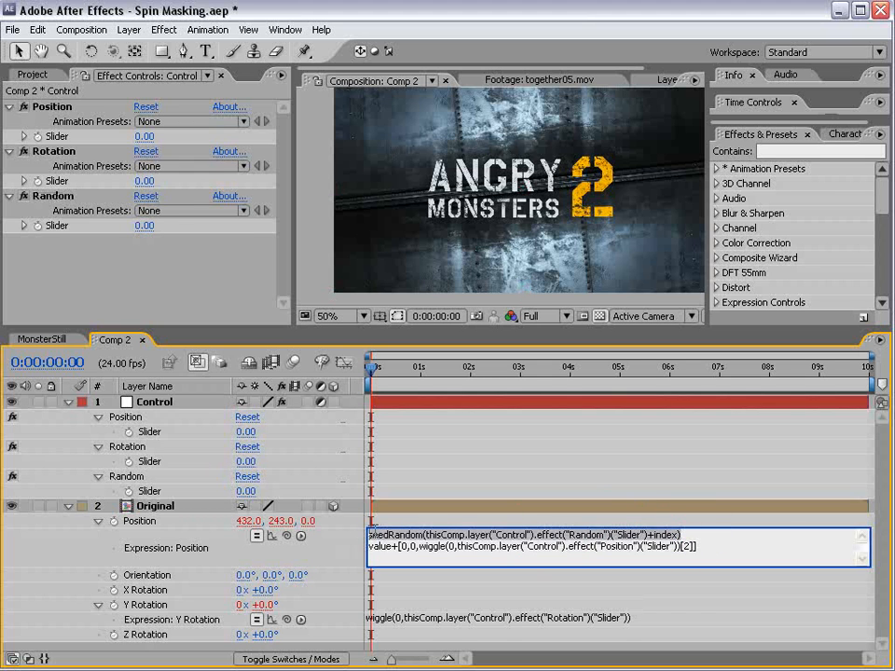
right_click(392, 536)
click(419, 580)
click(401, 618)
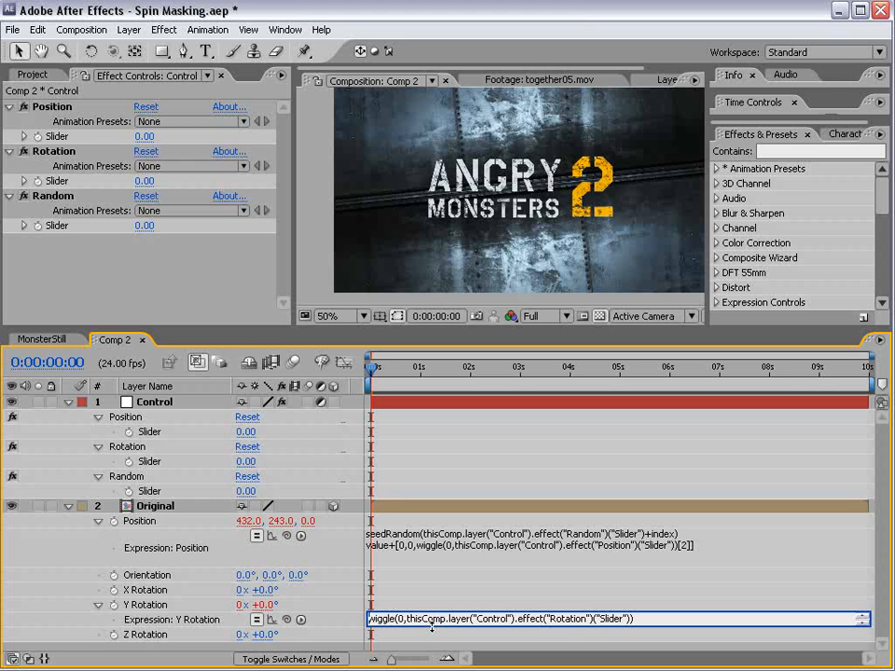
key(Return)
key(ctrl+v)
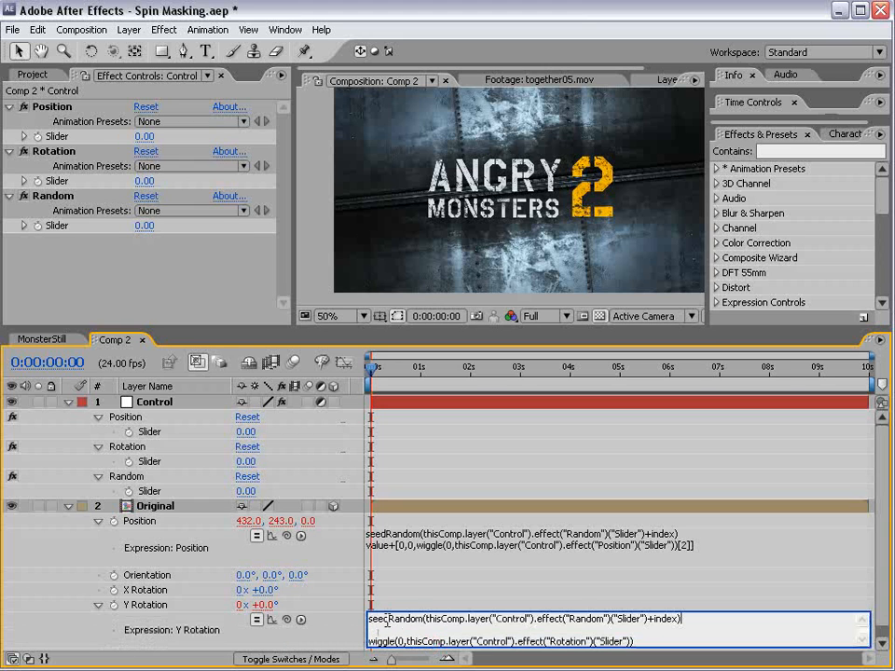
click(513, 606)
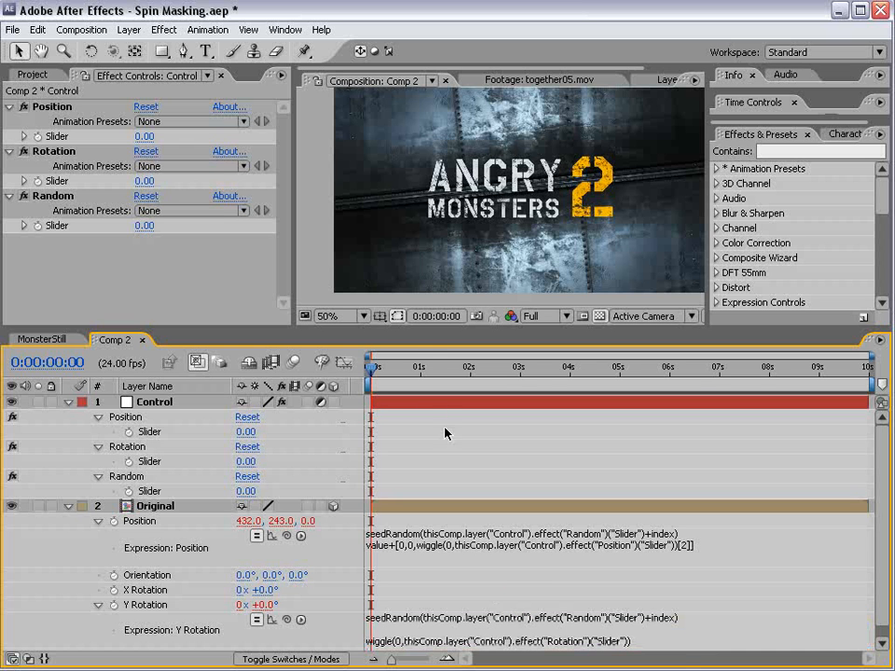
Collapse the property lists of the Control and Original layers in the timeline
drag(422, 330, 422, 297)
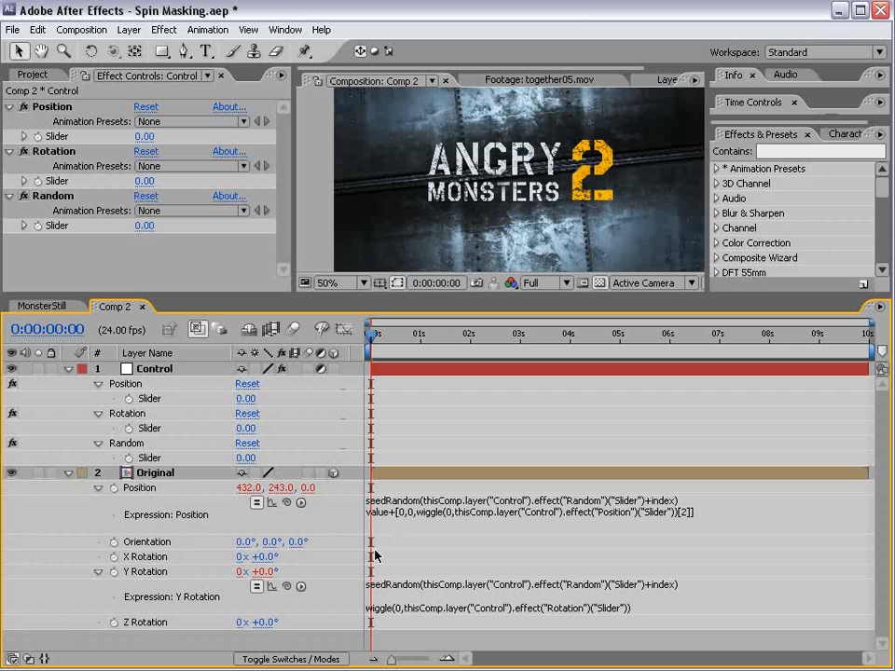
click(68, 368)
click(68, 383)
Run the MasksToLayers.jsx script file on the Original layer to split its masks into separate layers
click(149, 383)
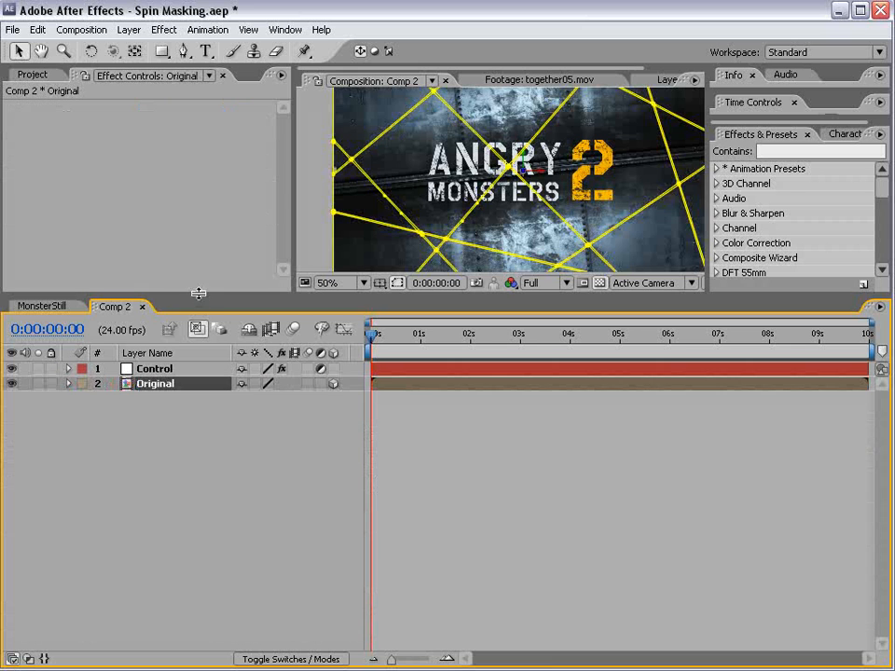
drag(198, 293, 191, 410)
click(13, 29)
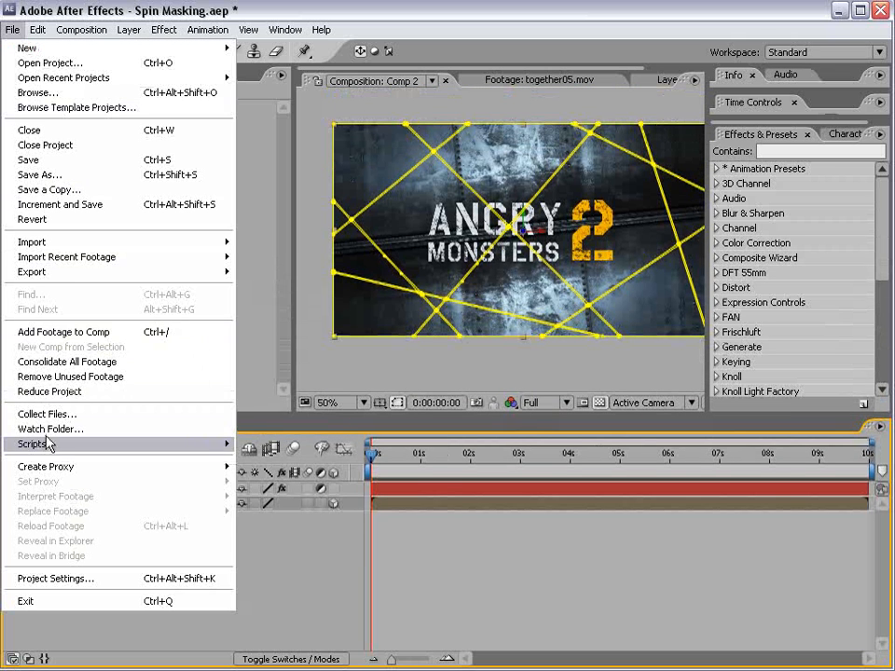
mouse_move(48, 445)
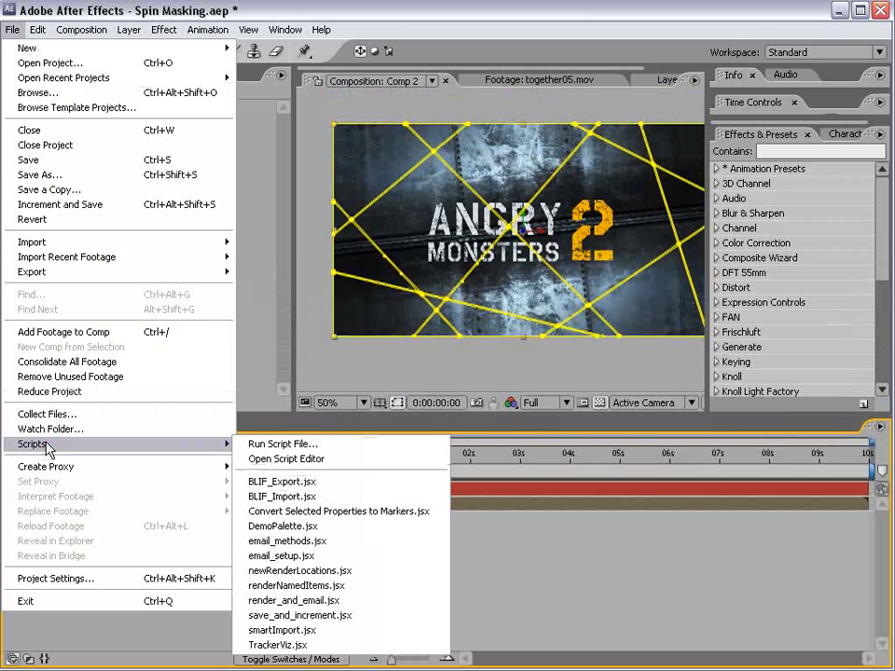
click(328, 447)
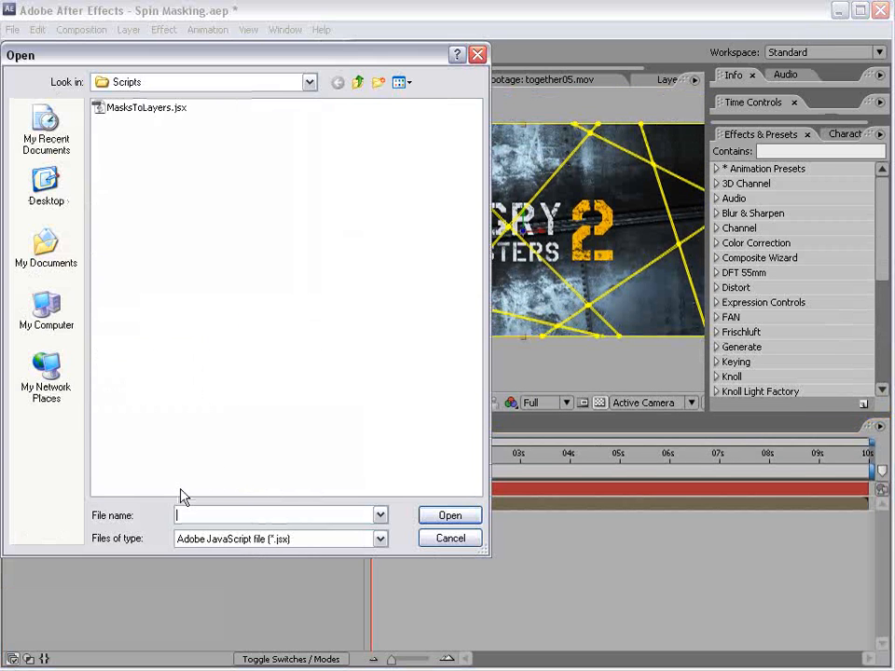
click(140, 110)
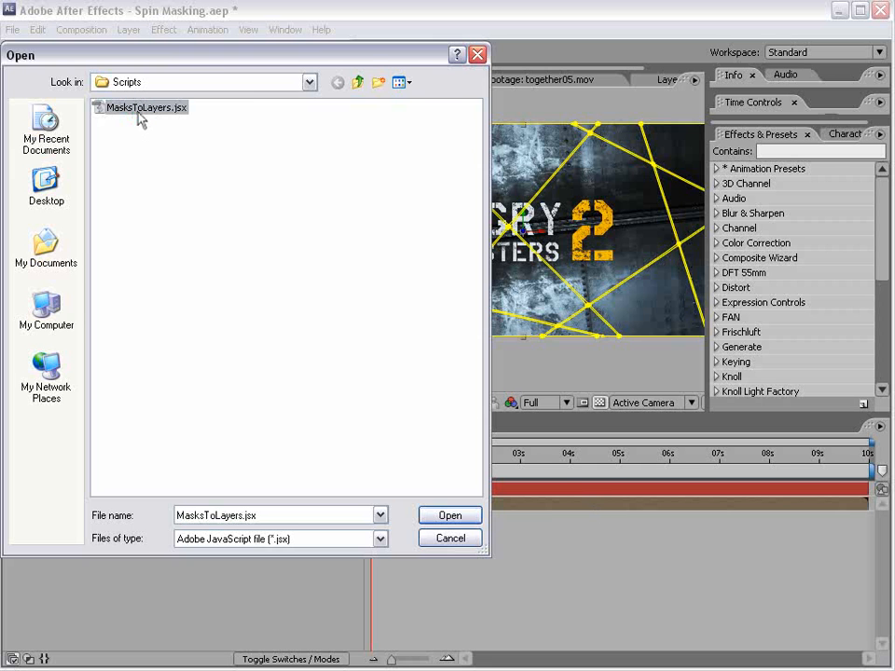
click(443, 516)
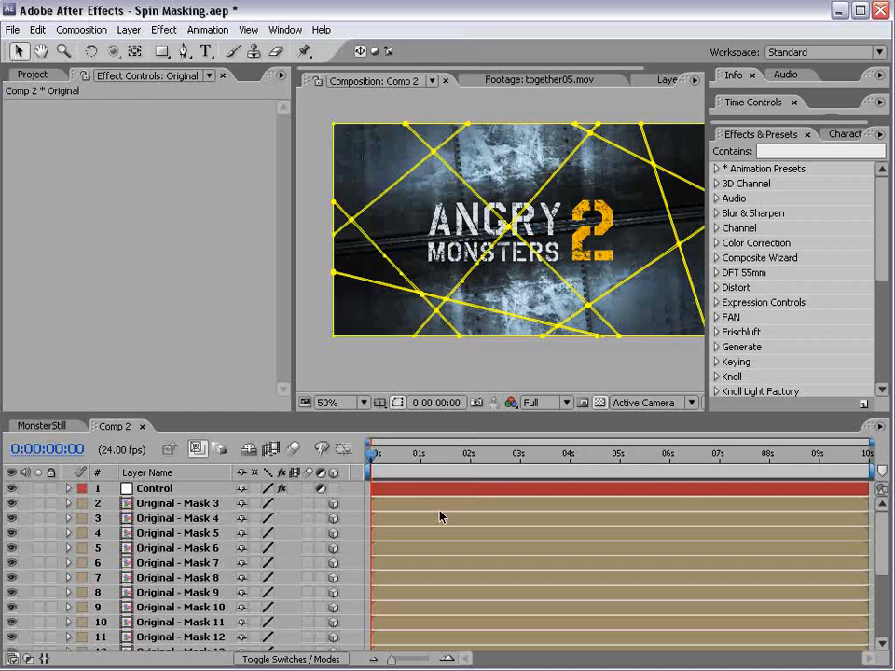
Hide the mask outlines in the Comp 2 composition view
drag(342, 407, 278, 255)
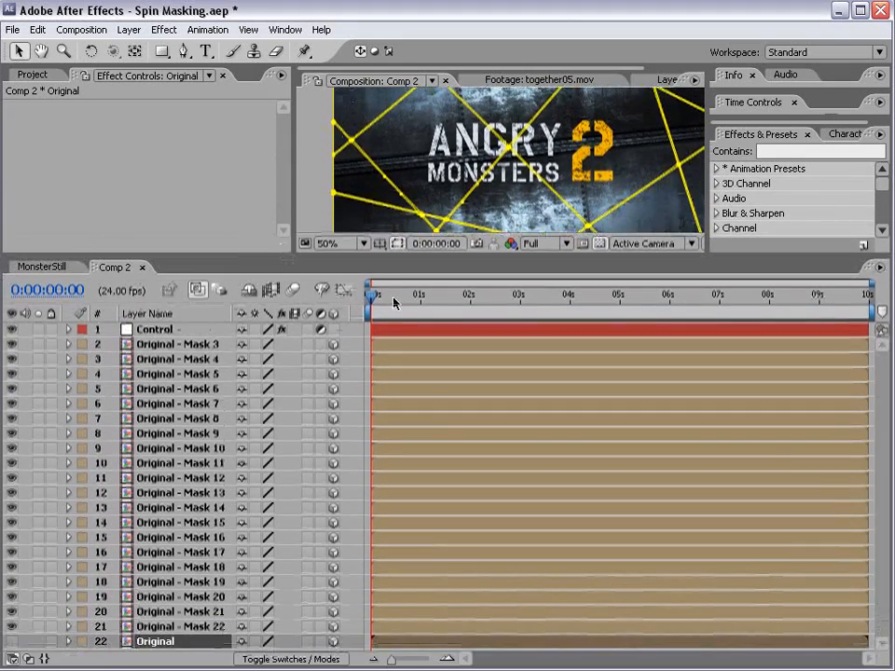
click(397, 244)
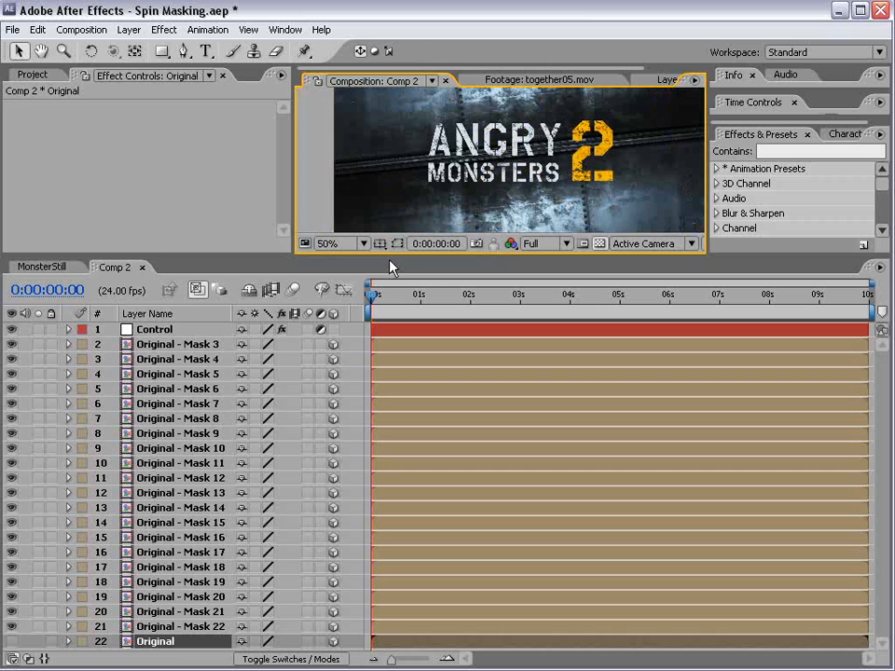
drag(390, 255, 375, 339)
Create a new black solid in Comp 2 and apply the Ramp effect to it
click(129, 30)
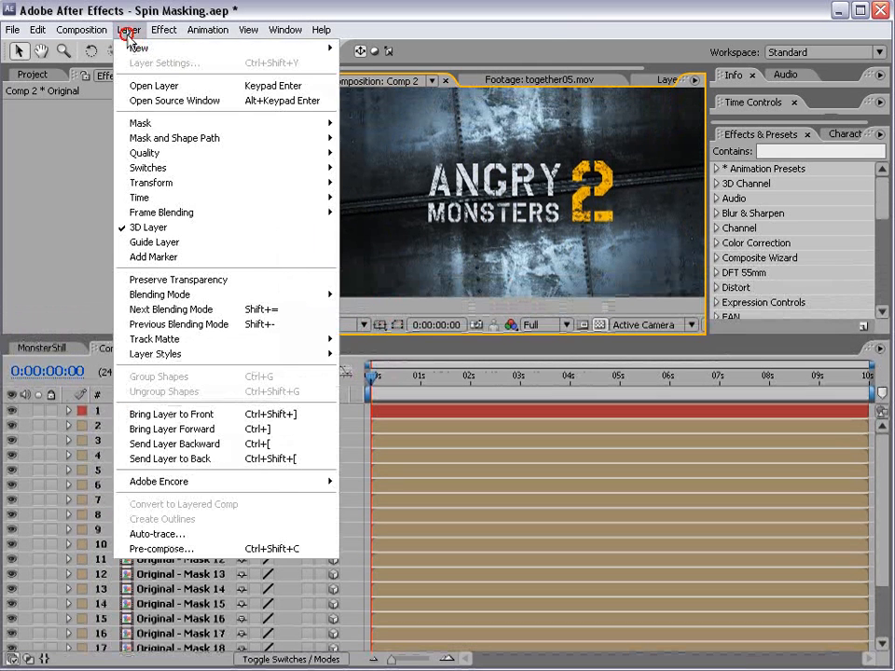
mouse_move(130, 49)
click(395, 63)
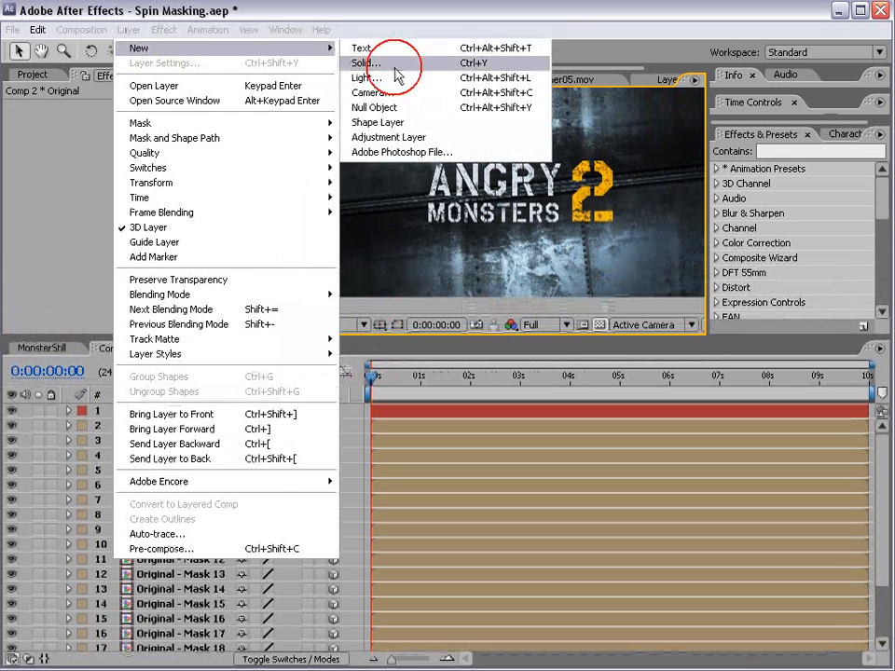
click(493, 602)
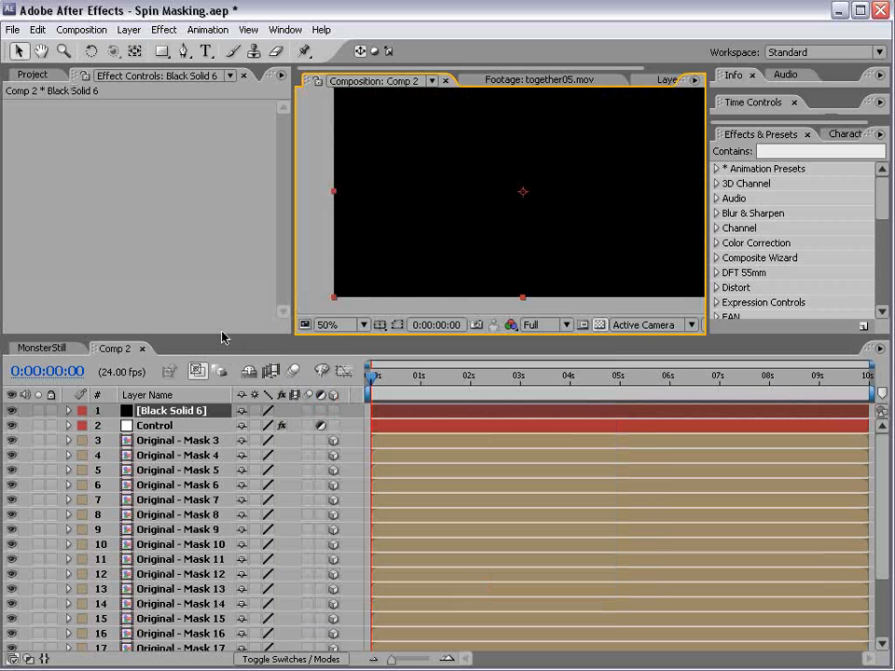
click(164, 29)
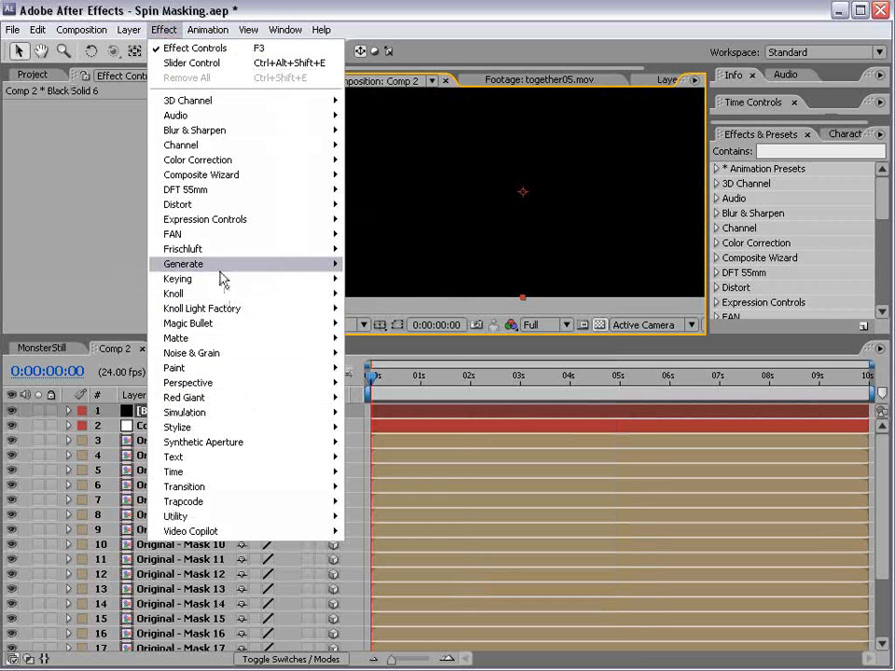
mouse_move(216, 265)
click(401, 578)
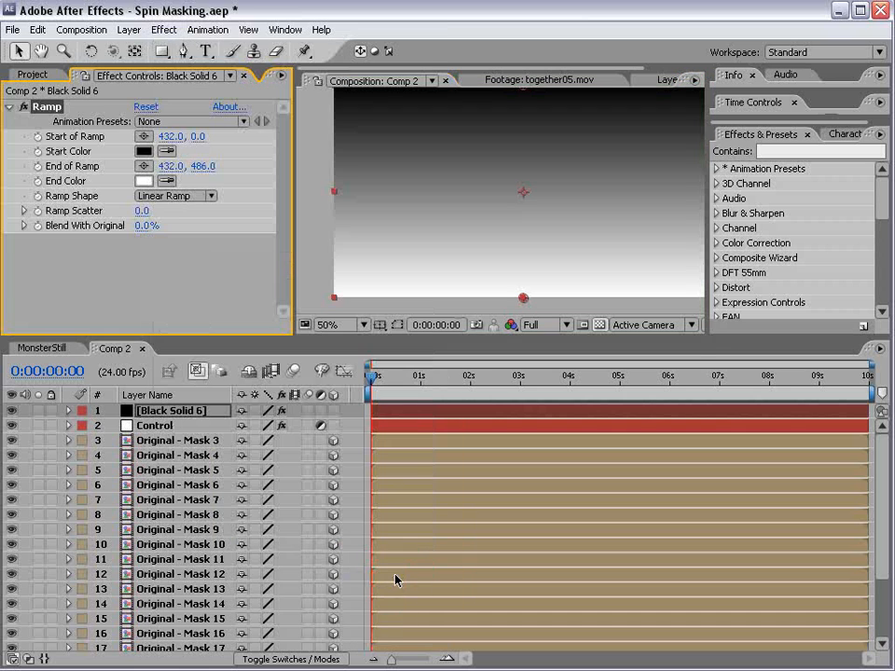
Set the Ramp's start color to dark blue 19222A and its end color to black 000000
click(144, 151)
click(525, 351)
drag(481, 362, 370, 441)
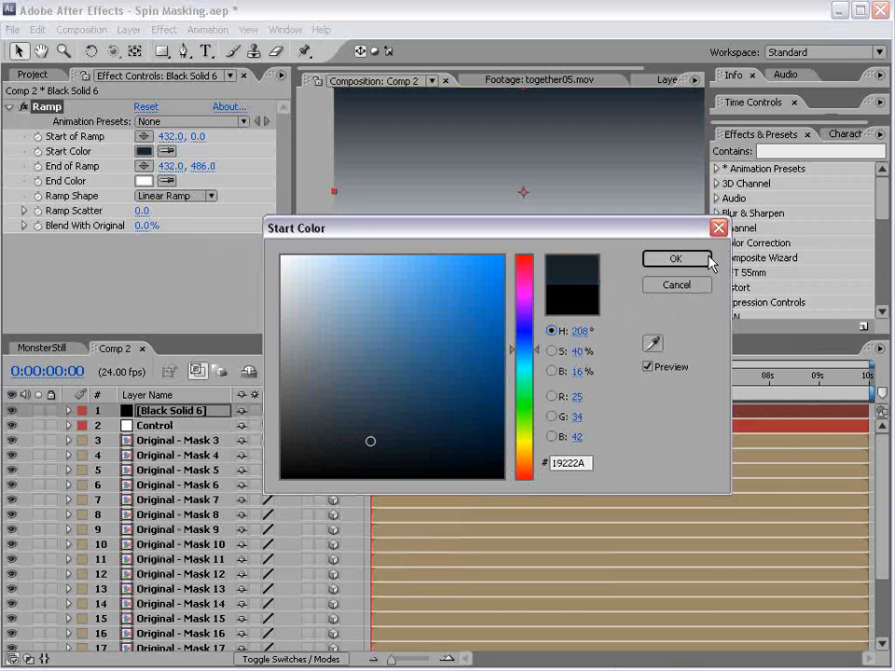
click(675, 259)
click(144, 181)
click(502, 477)
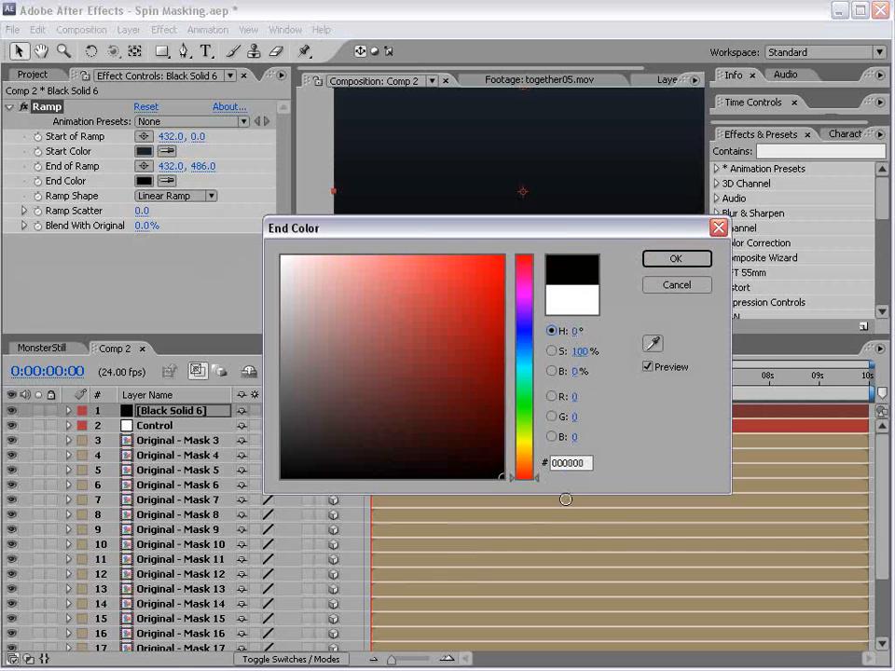
click(678, 261)
Lighten the Ramp's start color to 2A3641 and change the ramp shape to Radial Ramp
key(slash)
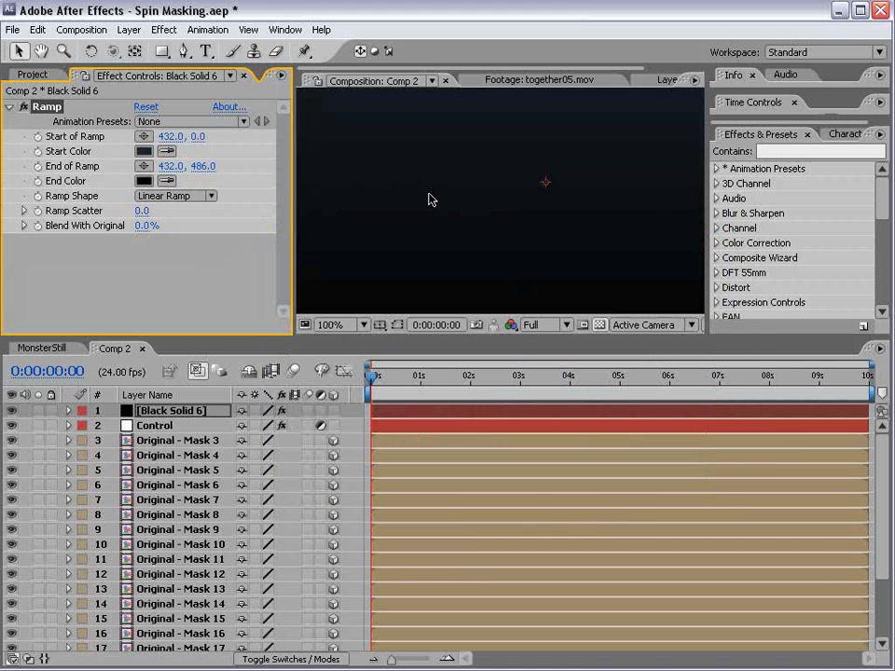
scroll(429, 200, down, 1)
drag(530, 190, 507, 203)
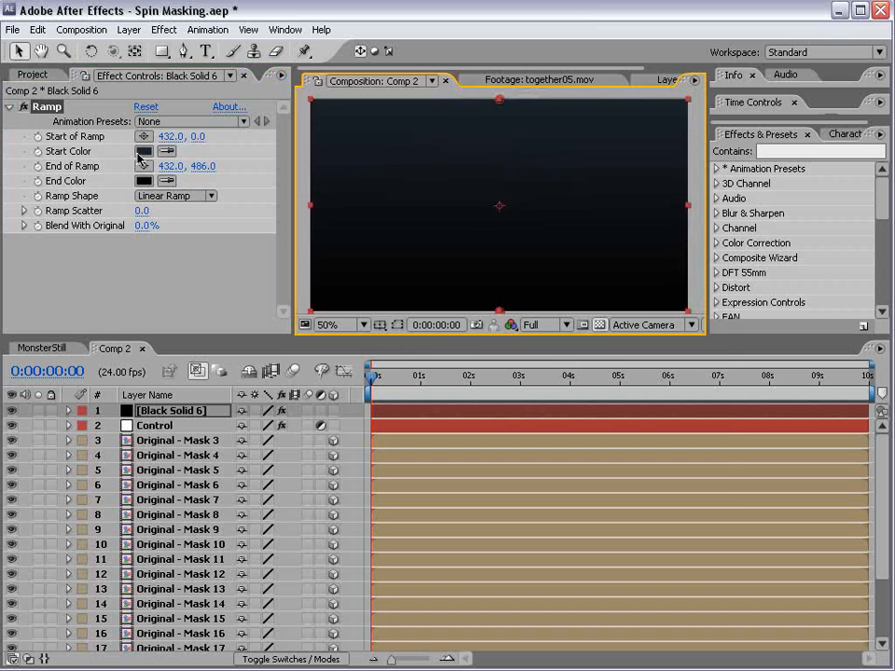
click(141, 152)
drag(375, 415, 360, 421)
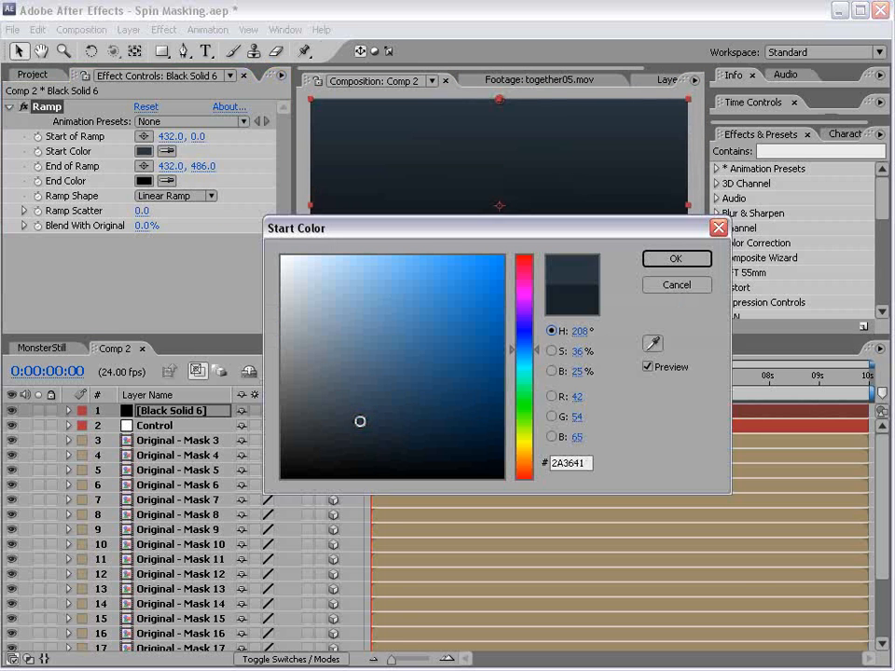
click(675, 258)
click(172, 196)
click(172, 211)
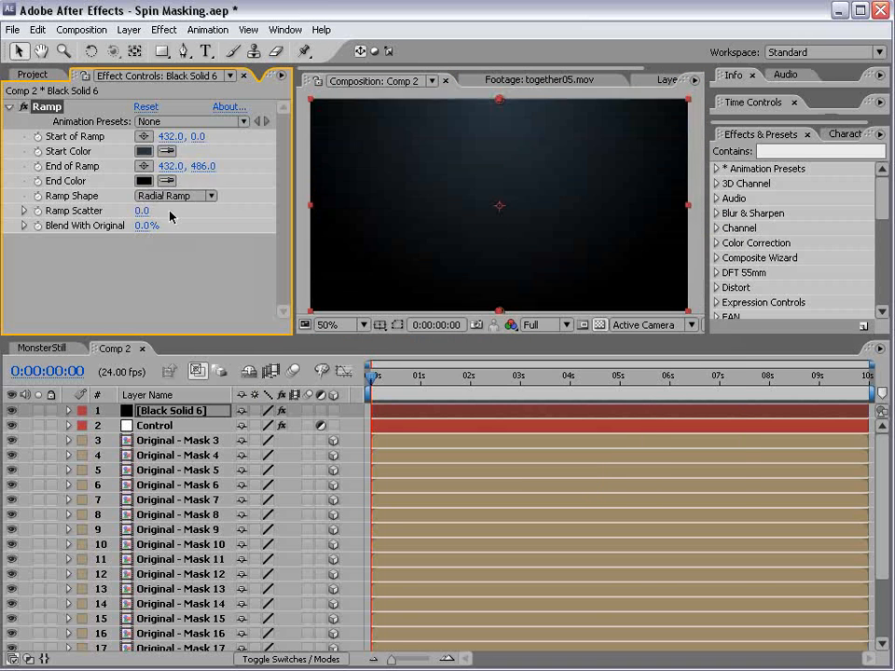
Reposition the radial ramp on the solid, with its start at about 432, 96 and its end at about 432, 750
key(comma)
drag(503, 261, 499, 314)
drag(499, 151, 497, 171)
key(period)
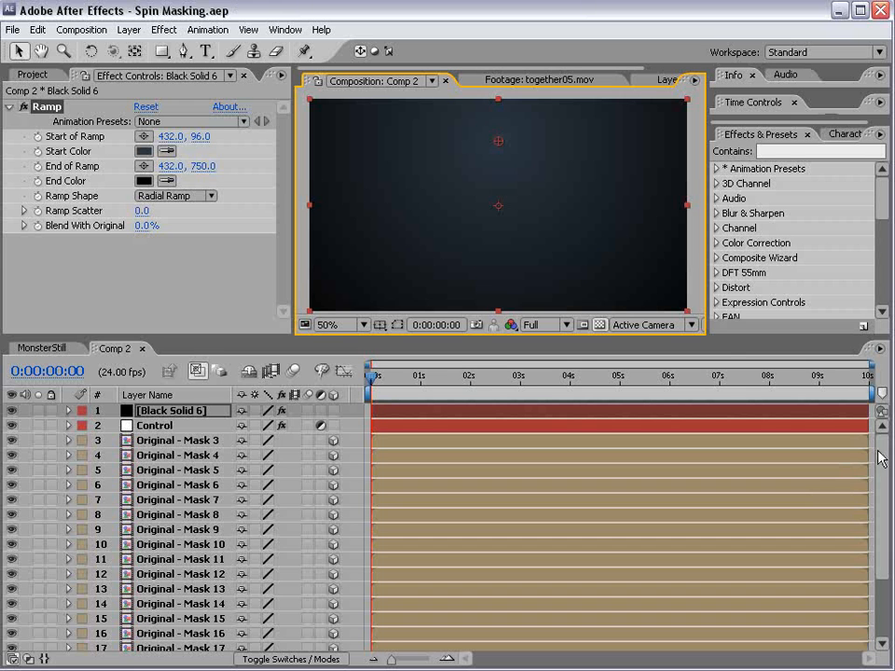
Rename the ramp solid to BG and move it to the bottom of the layer stack, below Original
click(189, 410)
drag(176, 337, 176, 282)
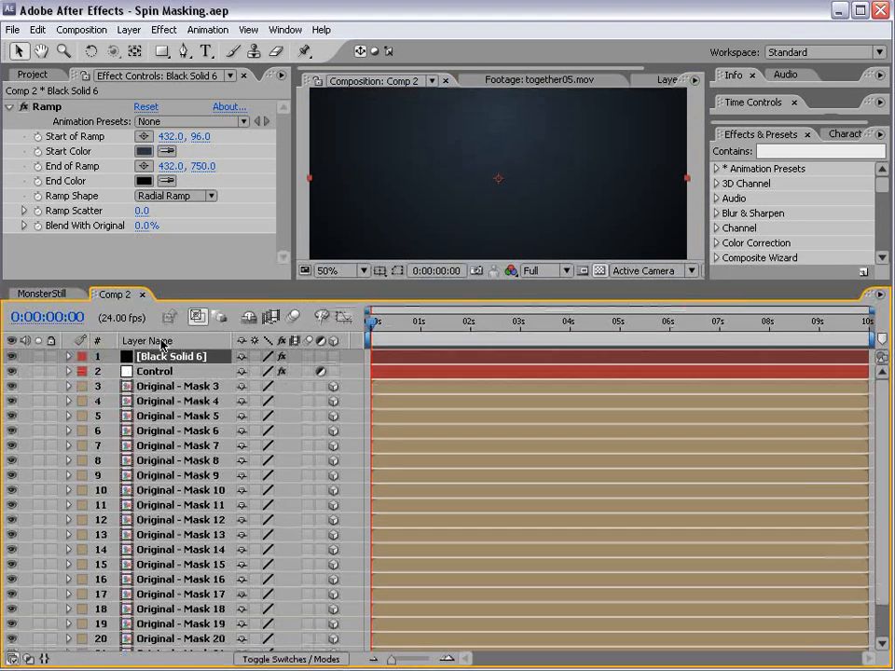
key(Return)
text(BG)
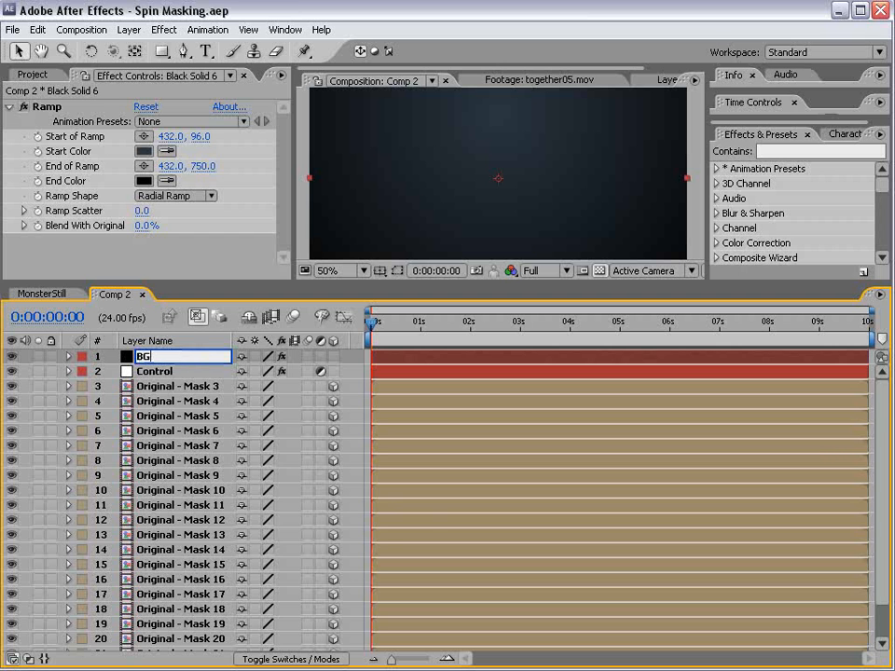
click(145, 370)
drag(153, 357, 166, 655)
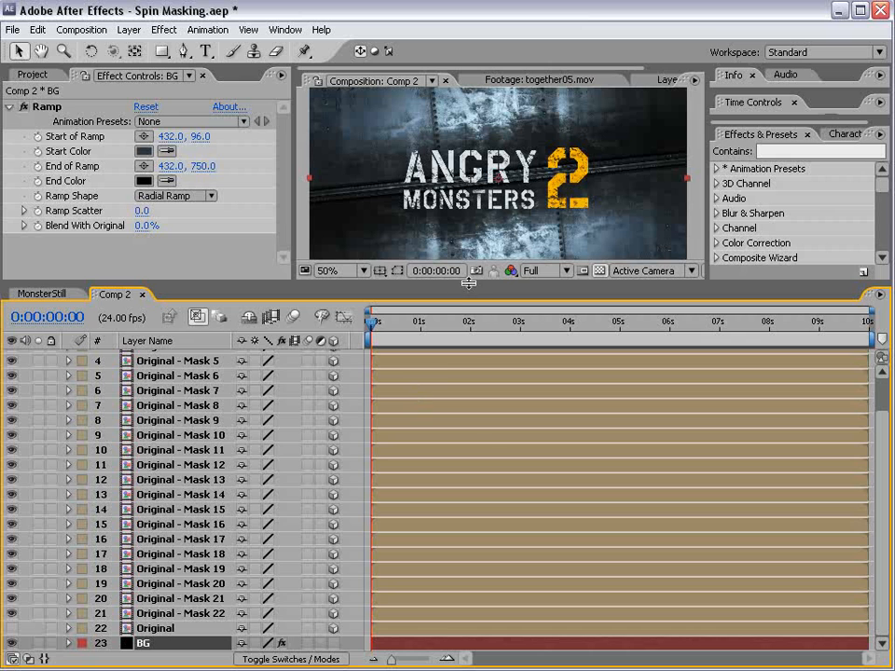
Add a camera named Camera 1 to Comp 2 with the 24mm preset and depth of field off
drag(468, 283, 458, 347)
scroll(377, 485, up, 2)
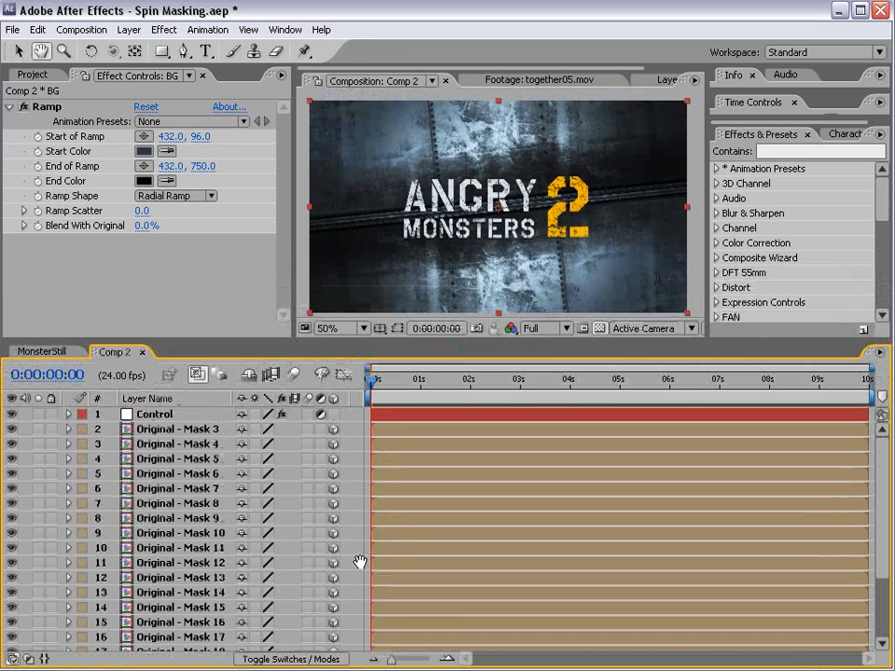
click(159, 418)
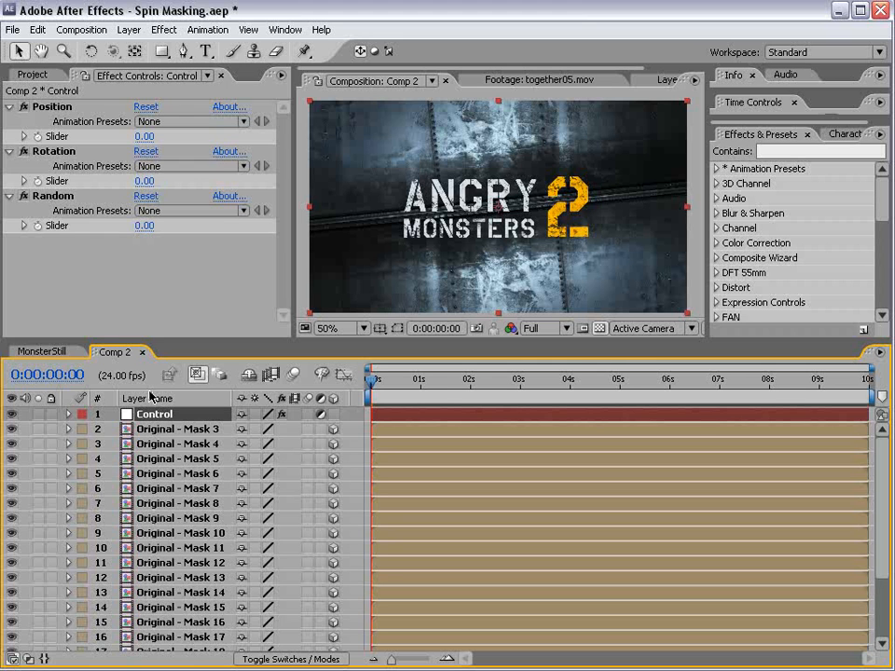
click(60, 106)
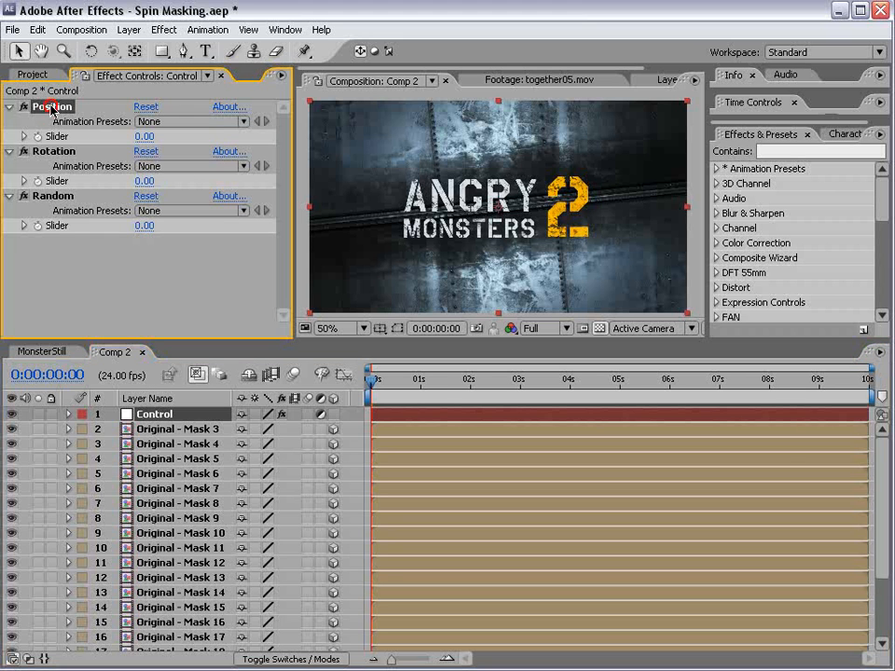
click(129, 30)
mouse_move(140, 47)
click(373, 93)
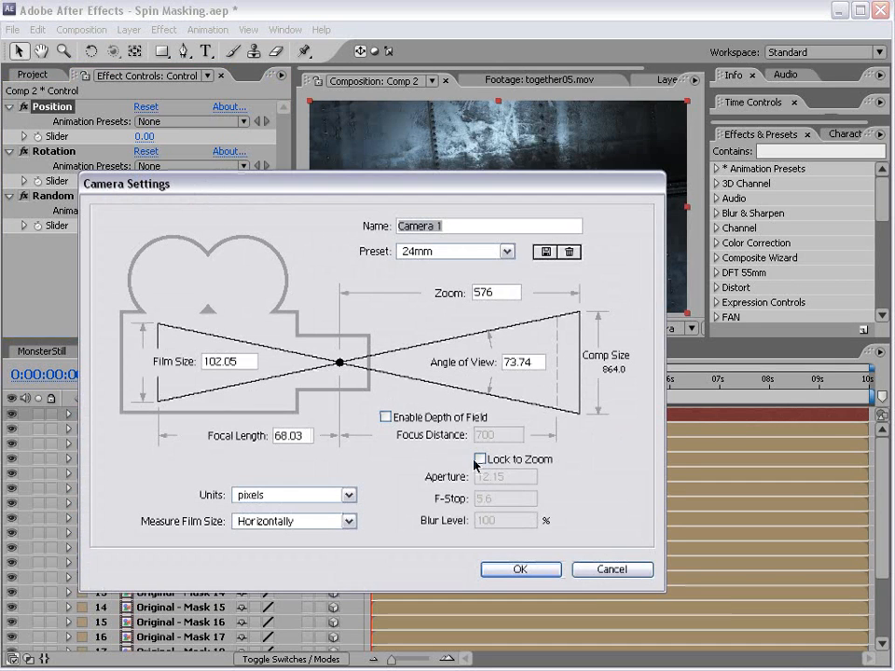
click(521, 569)
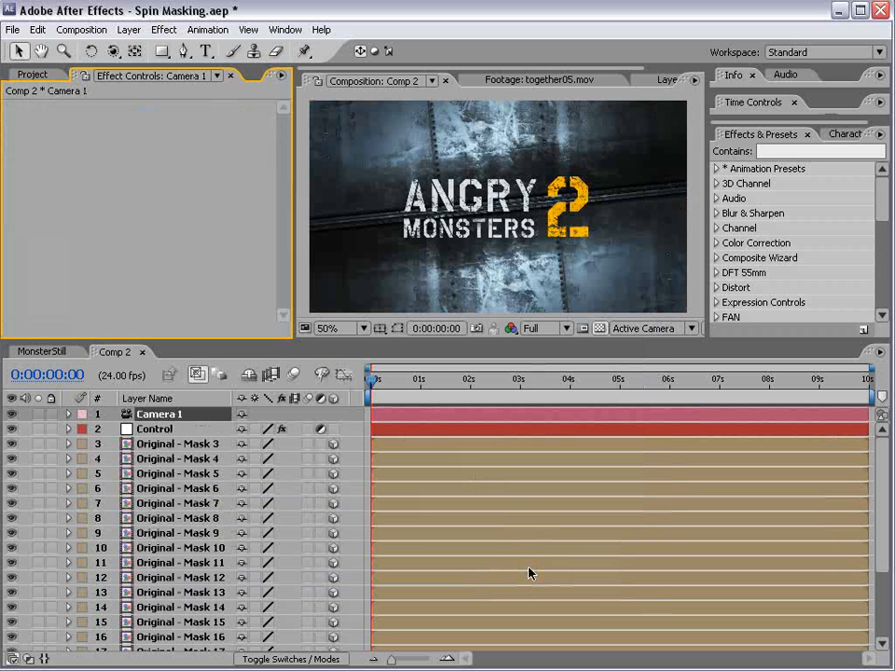
Add a point light at 100% intensity with Casts Shadows off, and position it just above the orange 2 in the title
click(127, 29)
mouse_move(303, 54)
click(407, 78)
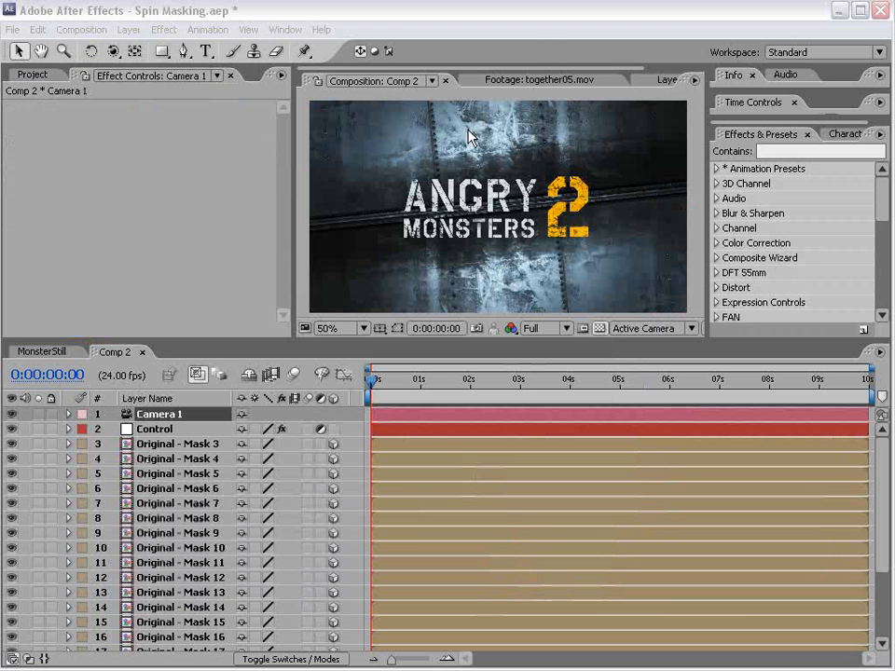
drag(428, 212, 139, 135)
click(304, 208)
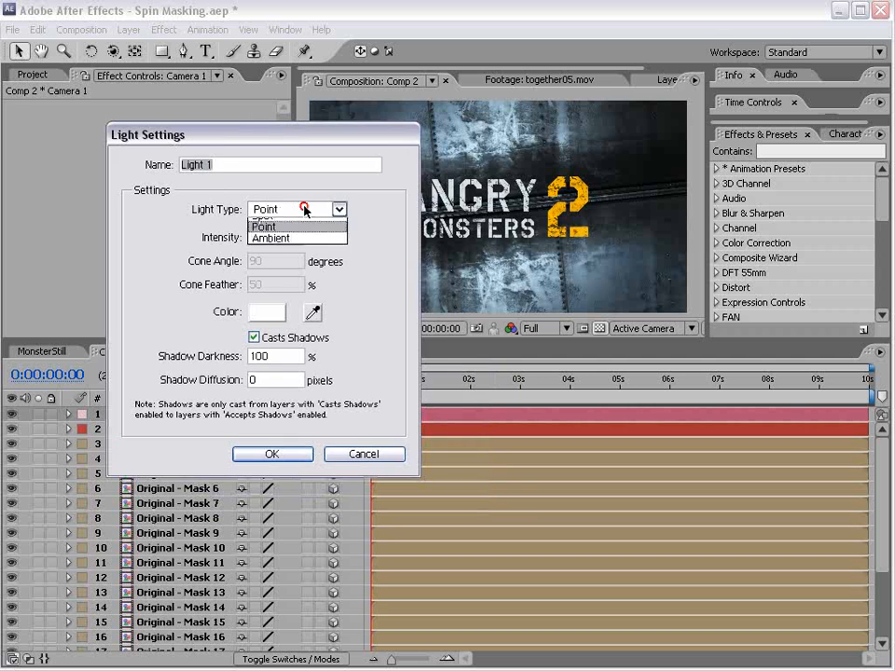
click(270, 248)
double_click(271, 237)
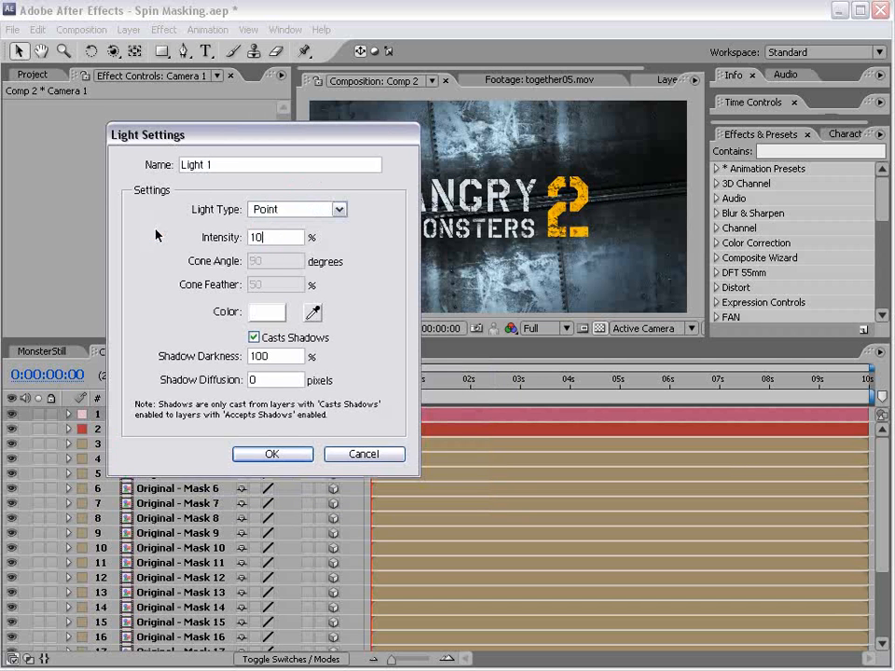
click(254, 337)
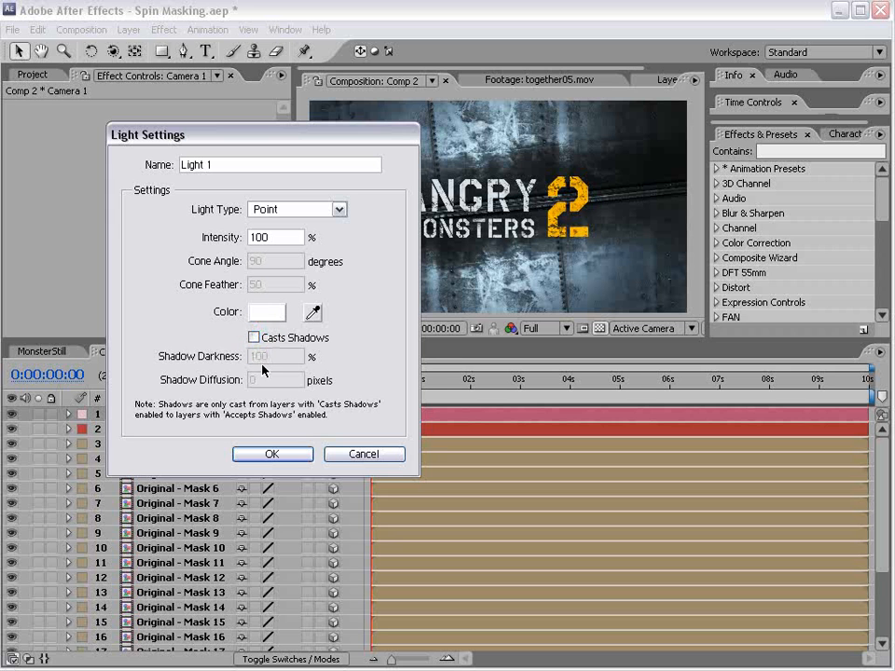
click(271, 454)
drag(527, 179, 586, 149)
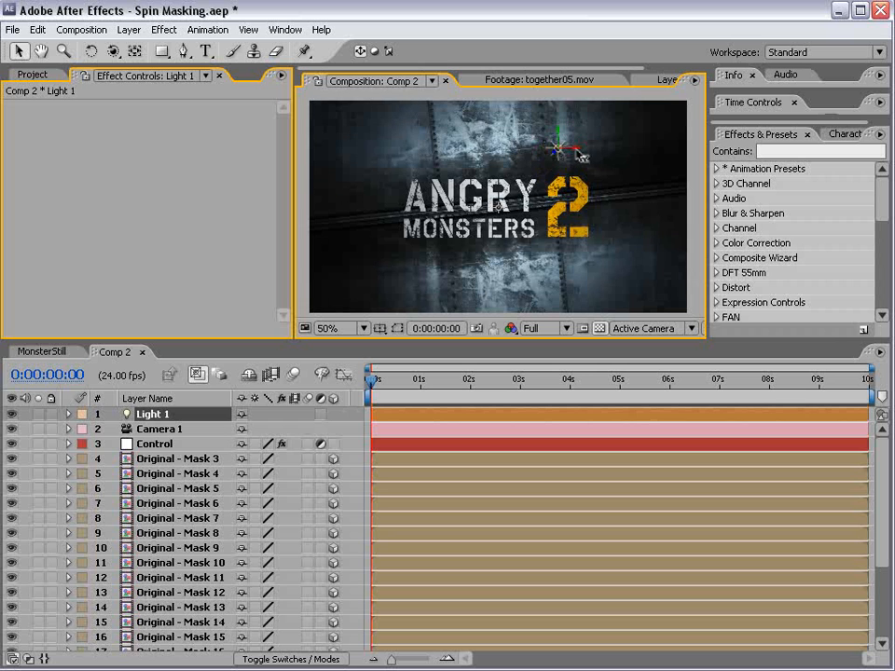
On the Control layer, set the Position slider to -679 and the Rotation slider to 147
click(159, 444)
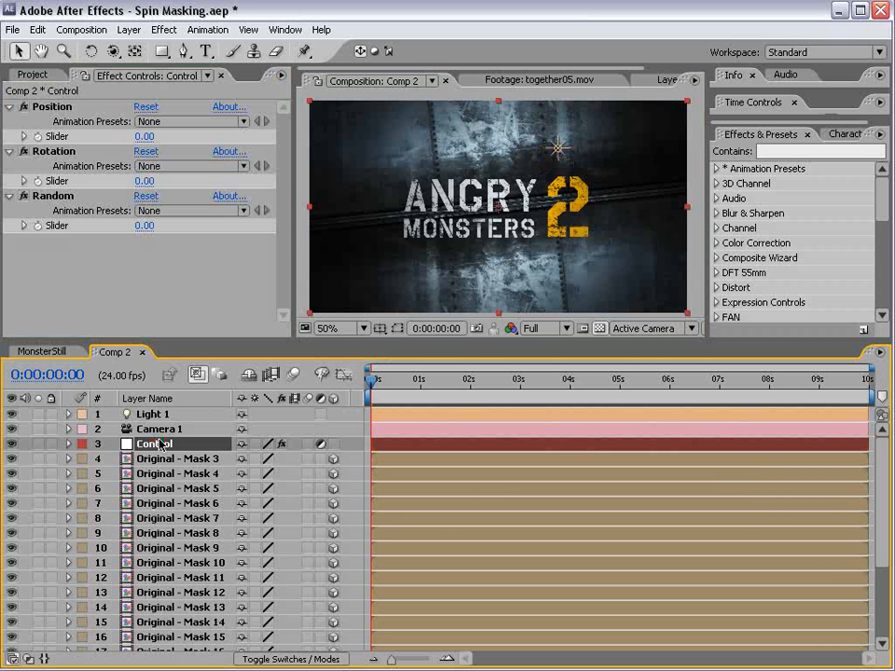
click(54, 108)
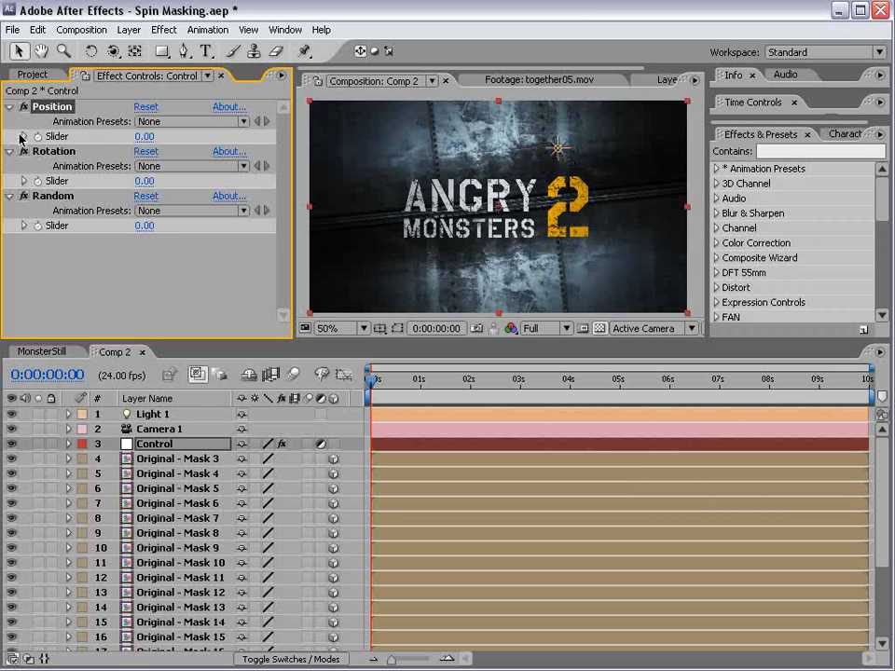
click(145, 136)
text(79)
key(Return)
drag(210, 123, 2, 134)
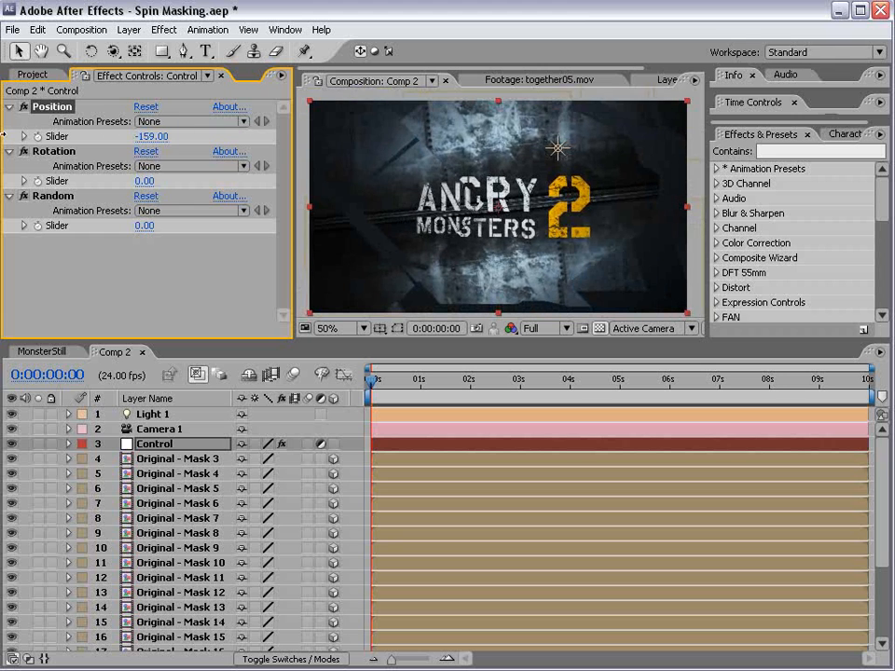
drag(149, 136, 100, 138)
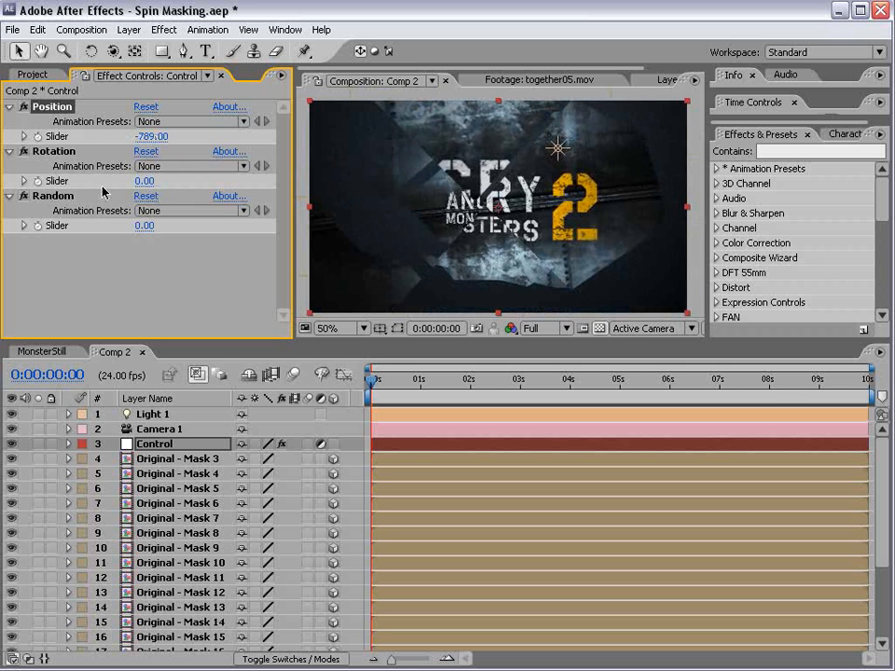
click(39, 151)
drag(144, 182, 266, 175)
drag(143, 137, 239, 128)
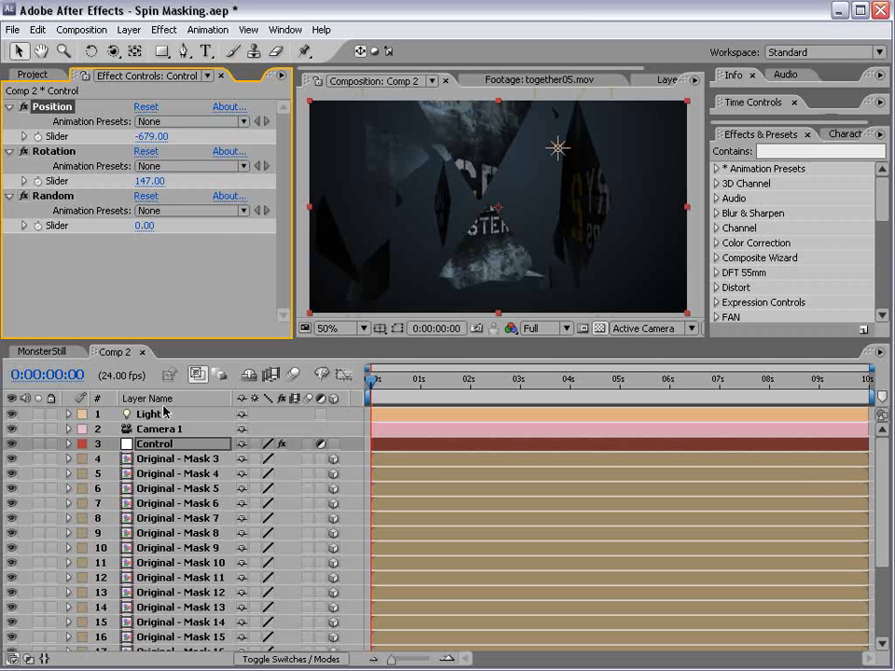
Reveal the Control layer's effects in the timeline and start keyframing its Position and Rotation sliders at 0:00:00:00
click(164, 444)
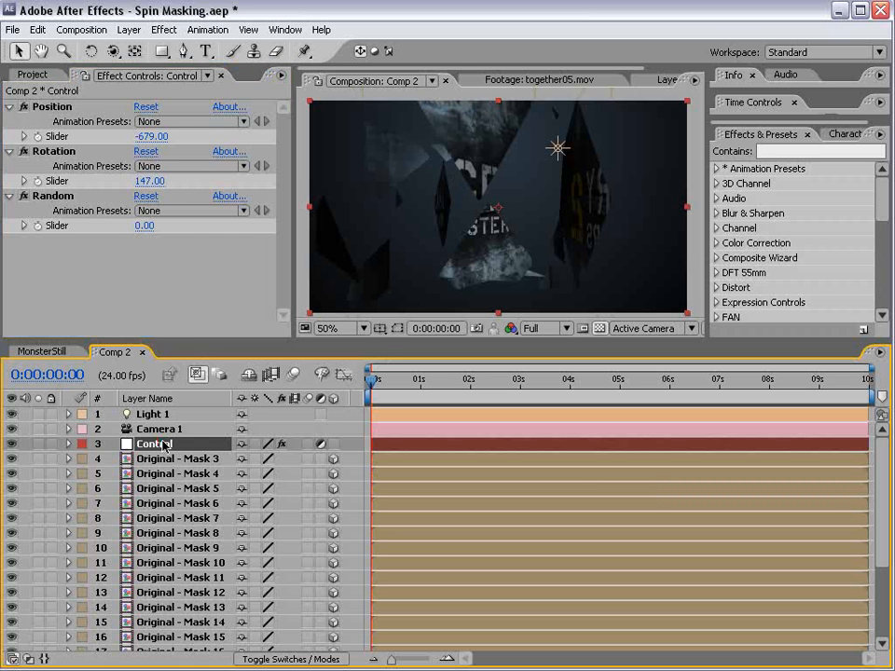
key(e)
click(96, 476)
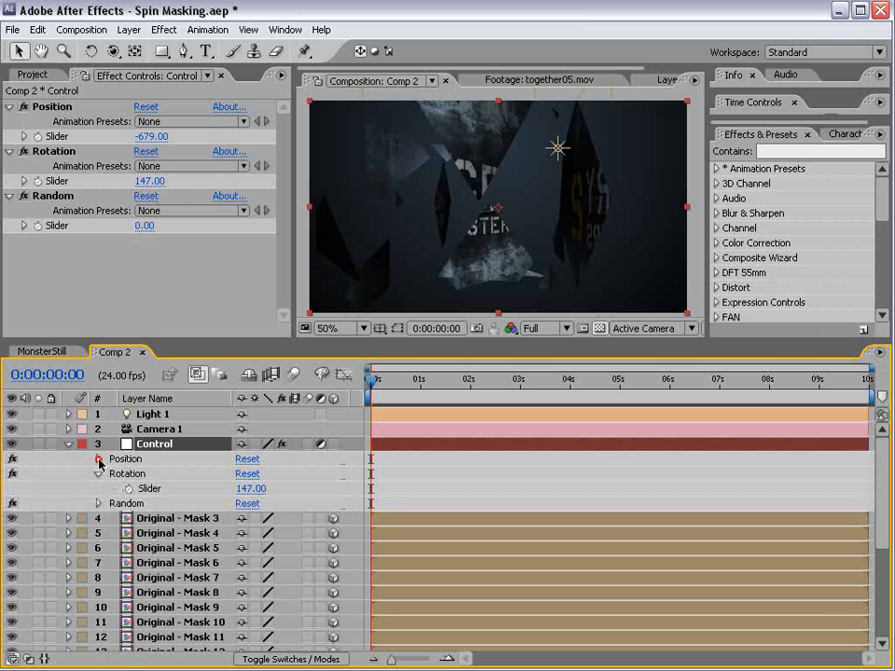
click(97, 458)
click(149, 474)
click(129, 474)
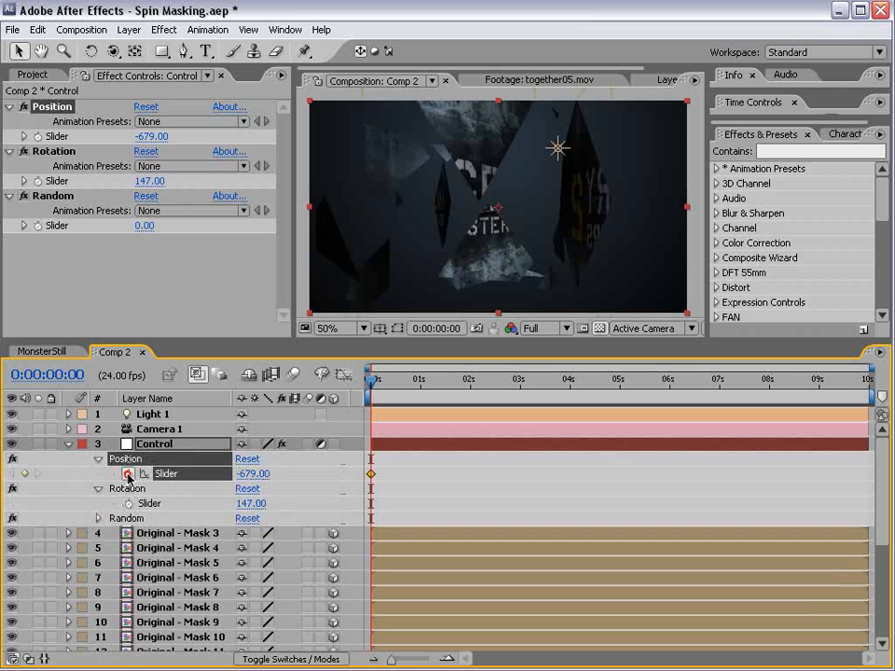
click(128, 504)
Keyframe the Position and Rotation sliders back to 0 at 0:00:01:20
drag(371, 378, 463, 392)
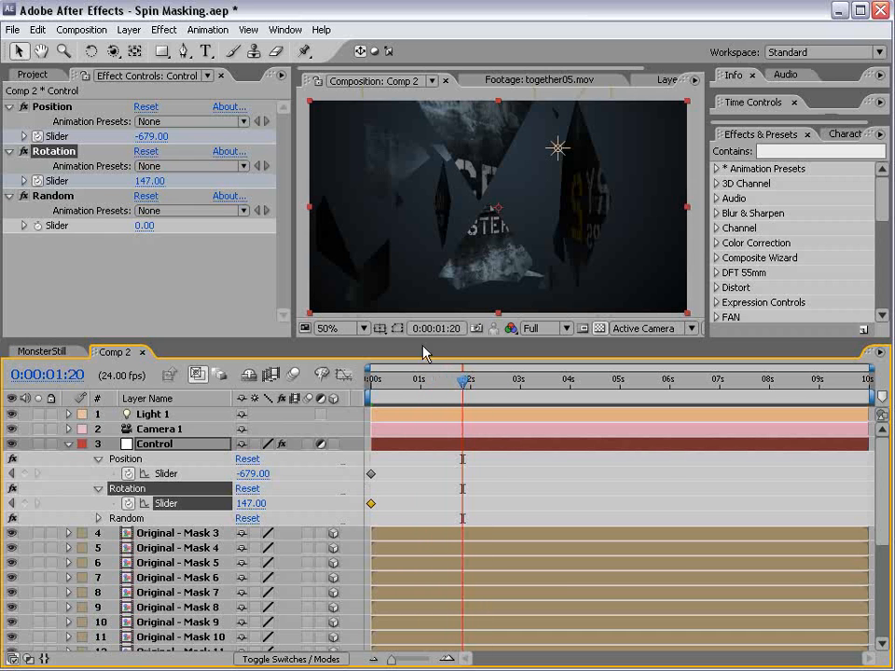
click(146, 107)
click(149, 181)
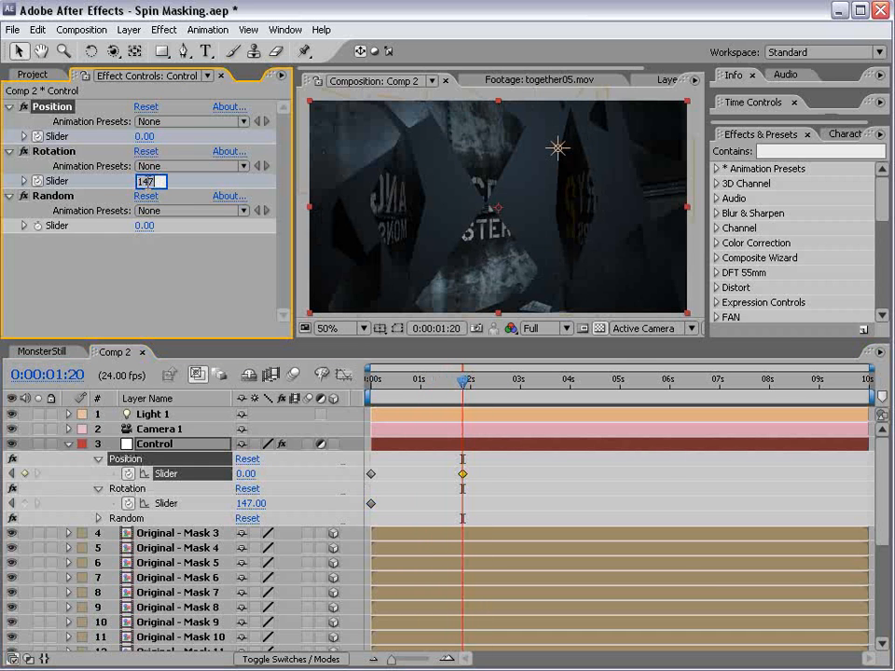
key(Return)
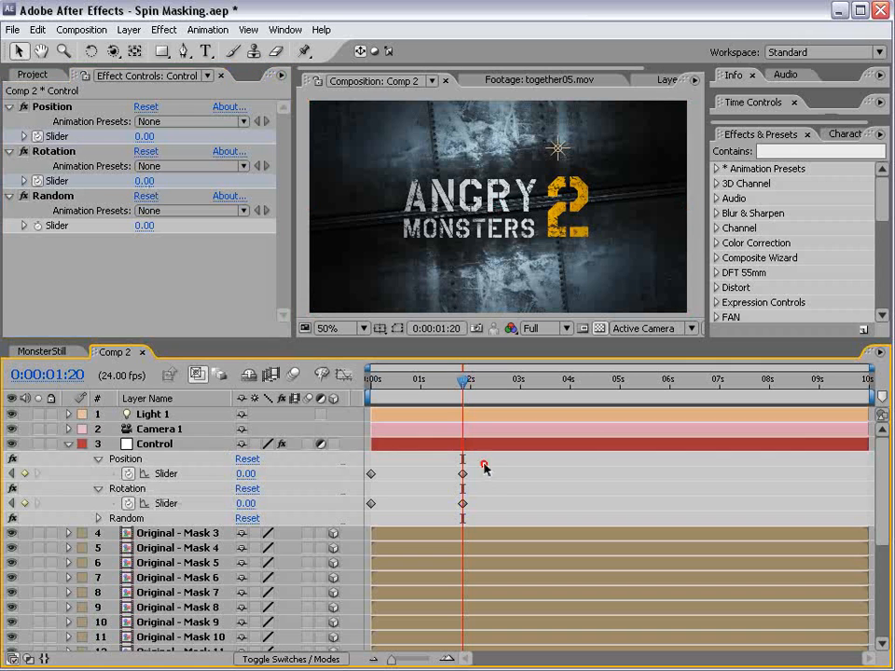
Ease the Position and Rotation slider keyframes at 0:00:01:20 with the Keyframe Assistant, comparing the motion with and without easing
drag(483, 465, 444, 514)
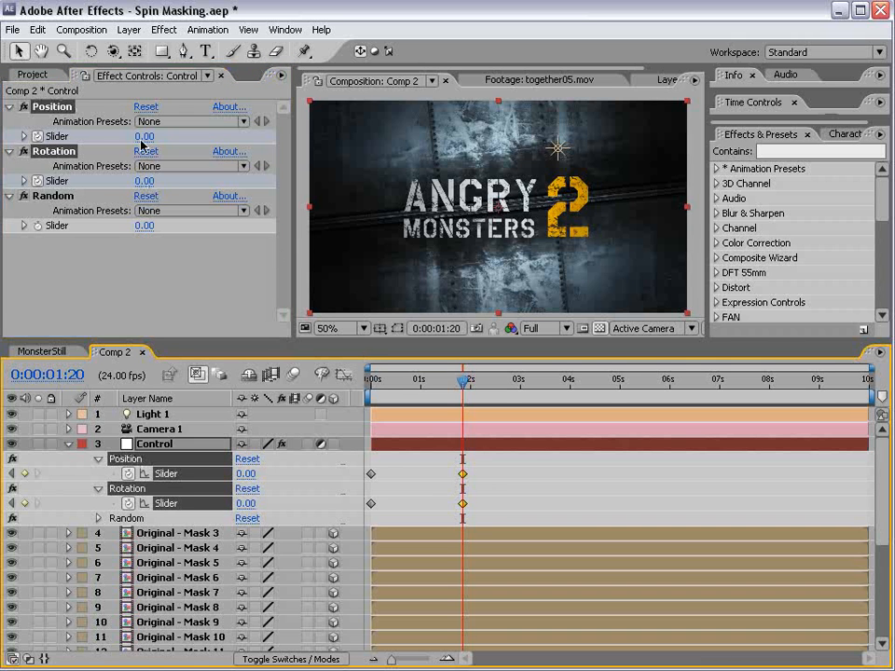
drag(440, 388, 460, 393)
drag(485, 471, 444, 515)
right_click(463, 474)
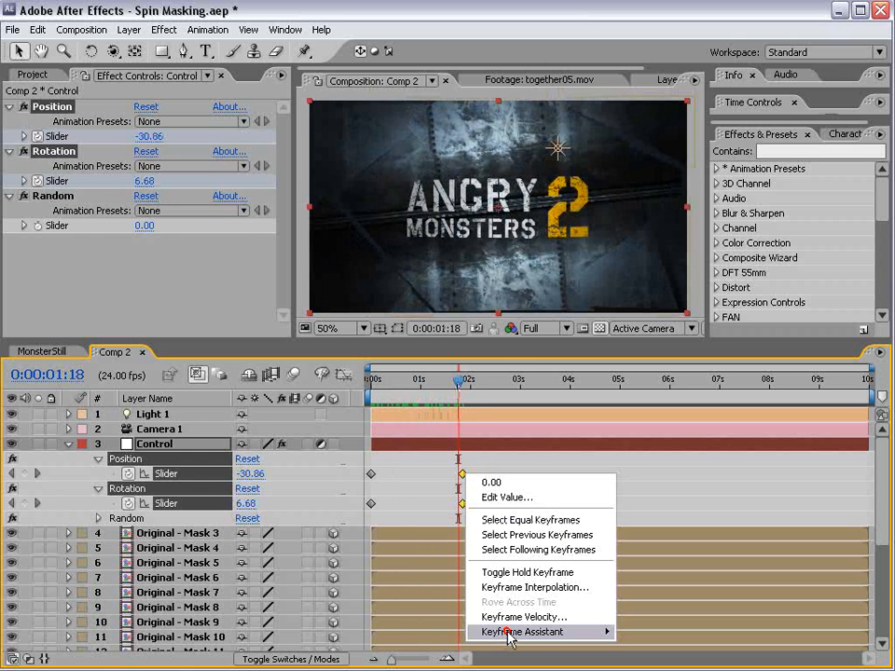
mouse_move(509, 634)
click(684, 662)
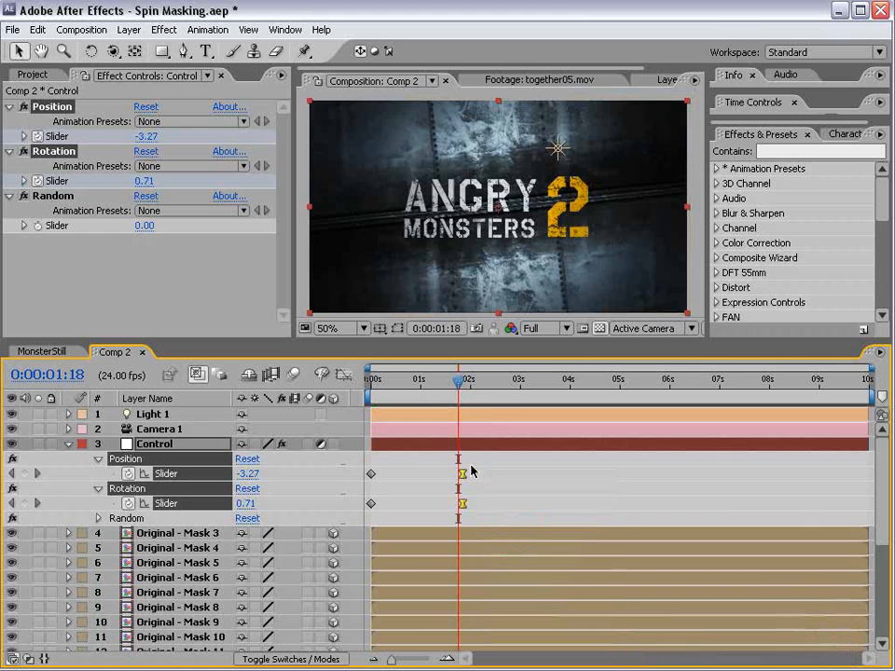
drag(456, 386, 440, 407)
key(ctrl+z)
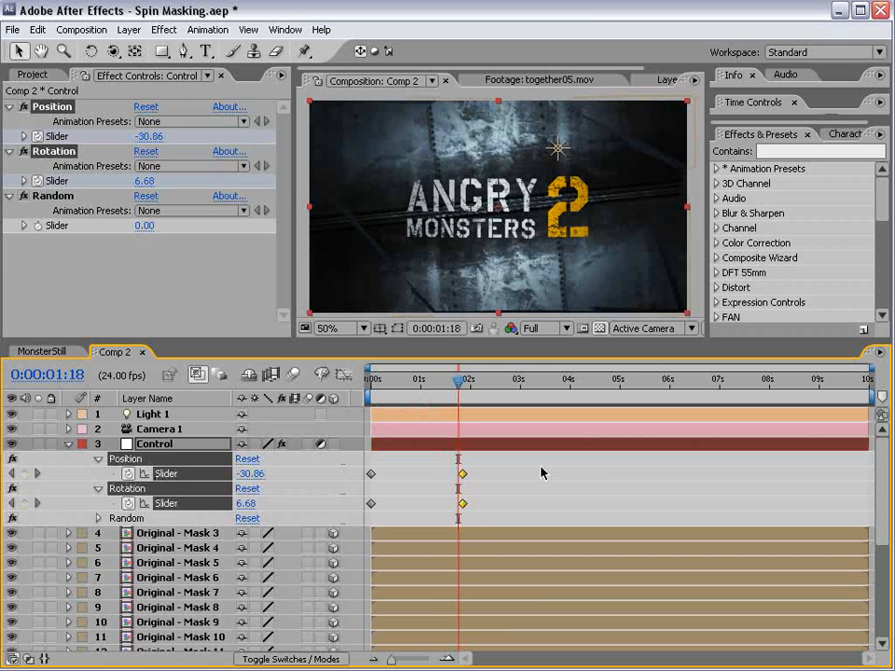
right_click(464, 475)
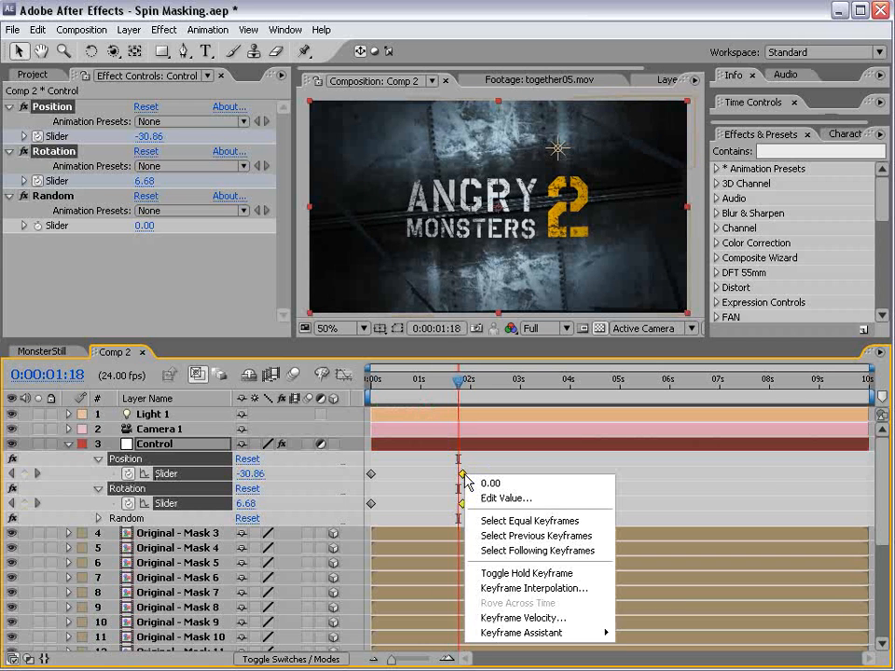
mouse_move(529, 634)
click(653, 663)
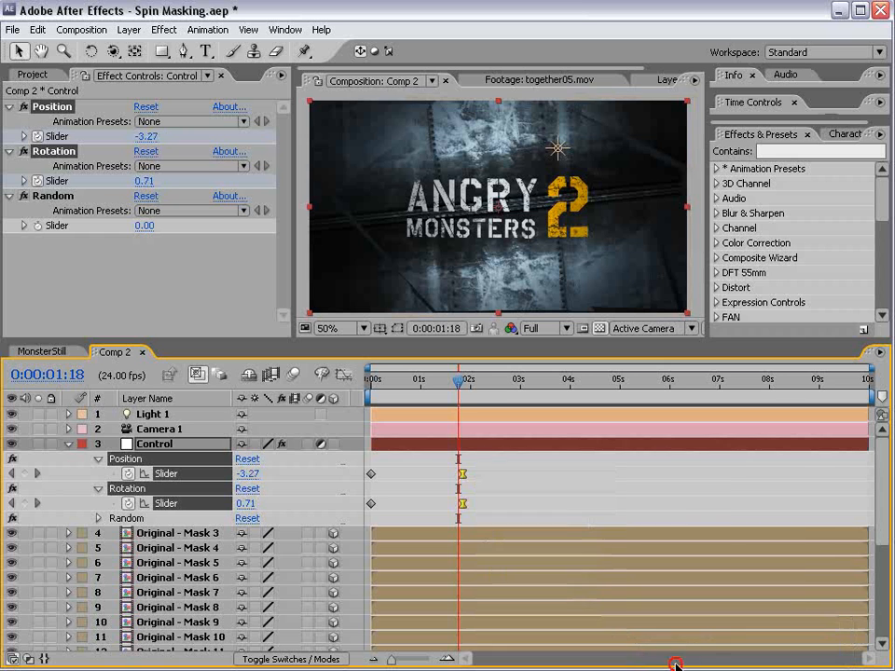
At 0:00:00:00, set the Rotation slider to 0 and the Position slider to -2599, and preview the motion
drag(459, 377, 292, 382)
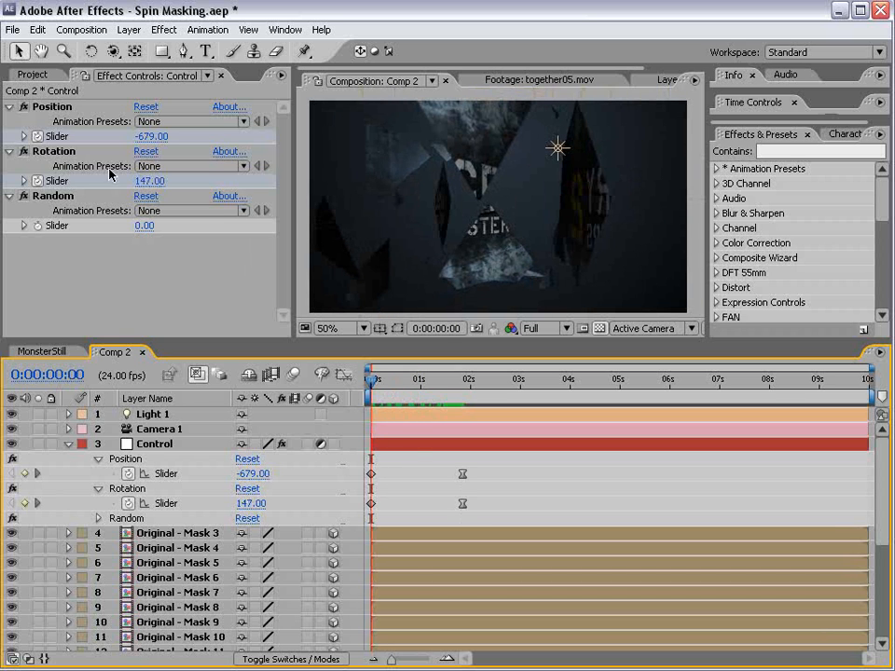
click(145, 180)
text(0)
key(Return)
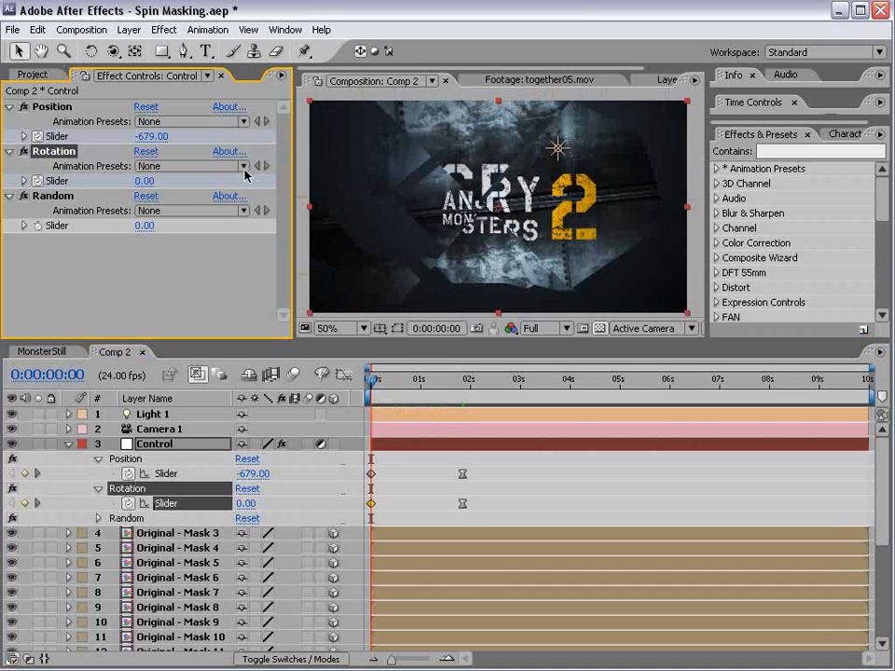
drag(154, 140, 42, 139)
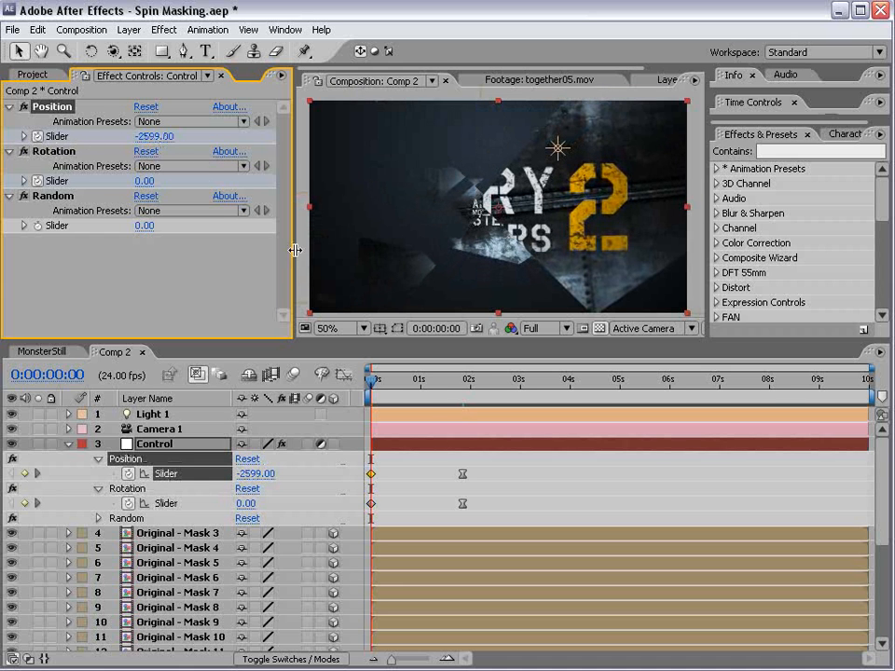
mouse_move(380, 388)
mouse_down()
mouse_move(463, 380)
mouse_move(386, 382)
mouse_up()
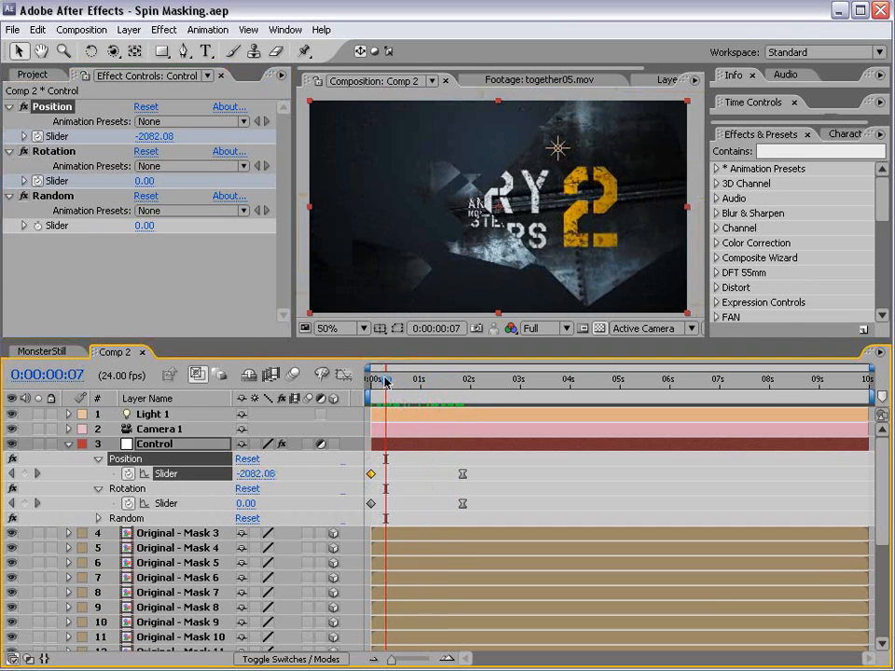
Try the Random slider at 13 and at 9, previewing the shard animation with different arrangements
click(53, 195)
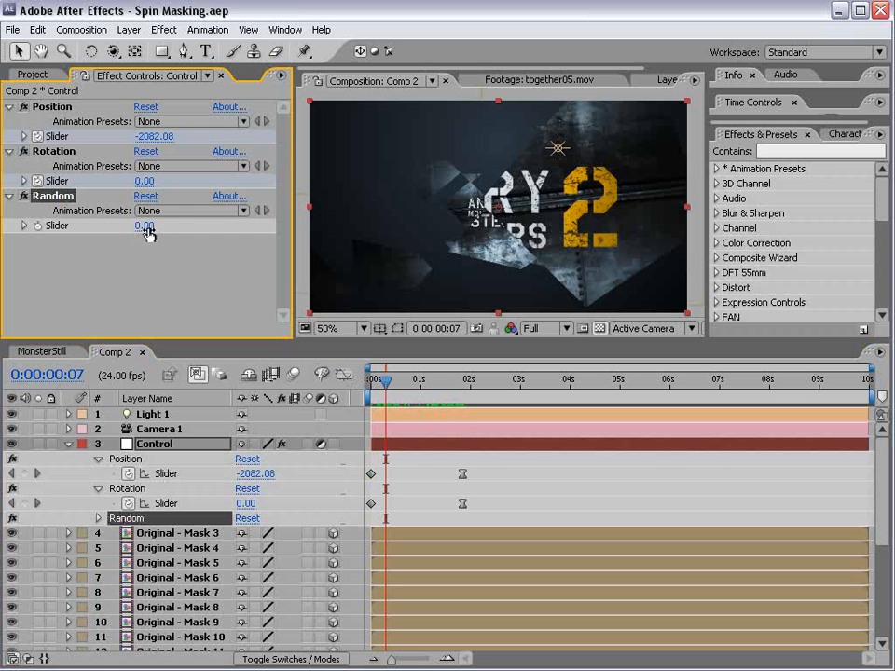
drag(146, 226, 154, 229)
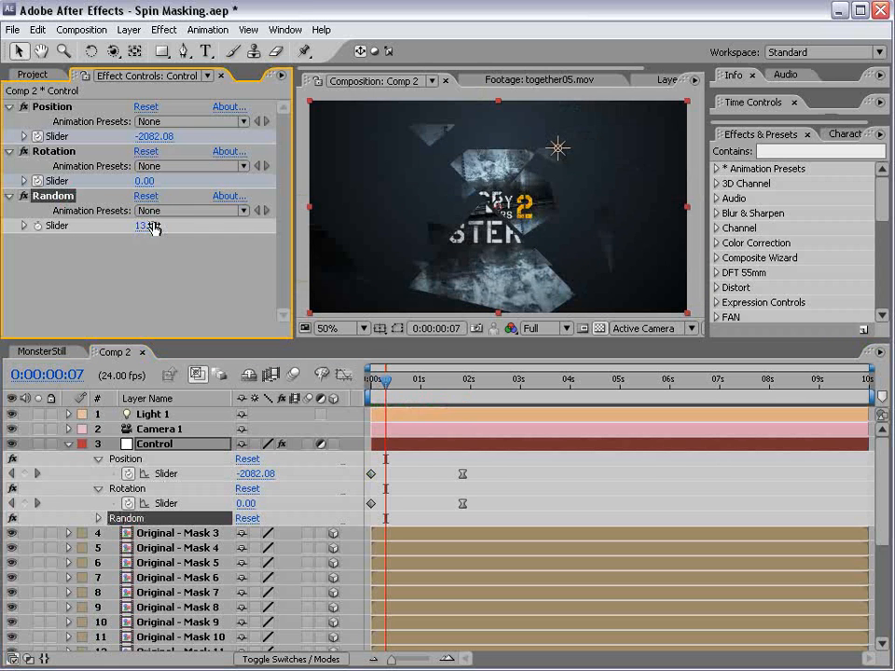
key(KP_0)
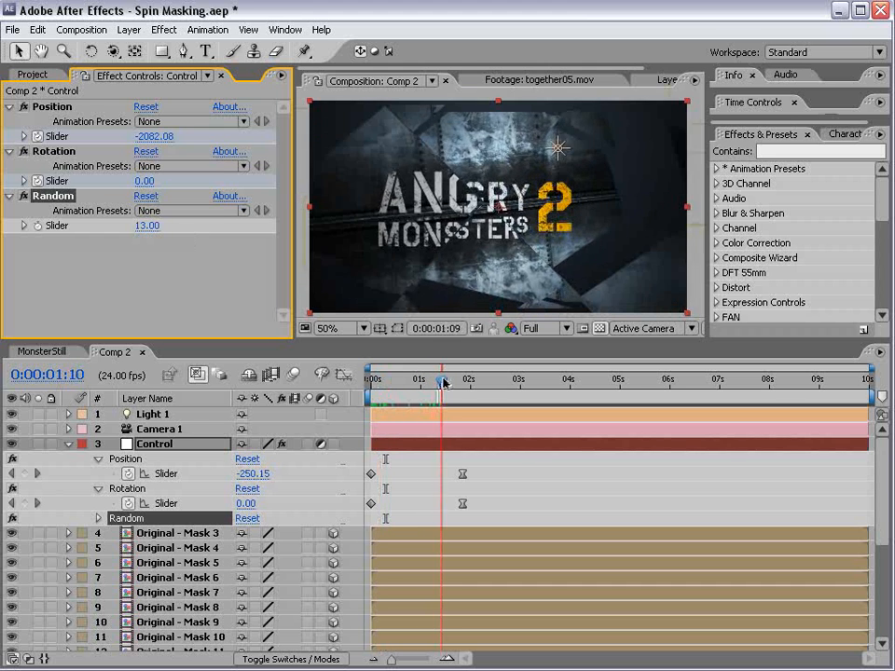
drag(426, 385, 364, 383)
drag(145, 225, 164, 226)
drag(371, 380, 308, 390)
click(147, 224)
text(9)
key(Return)
mouse_move(374, 382)
mouse_down()
mouse_move(443, 384)
mouse_move(373, 391)
mouse_up()
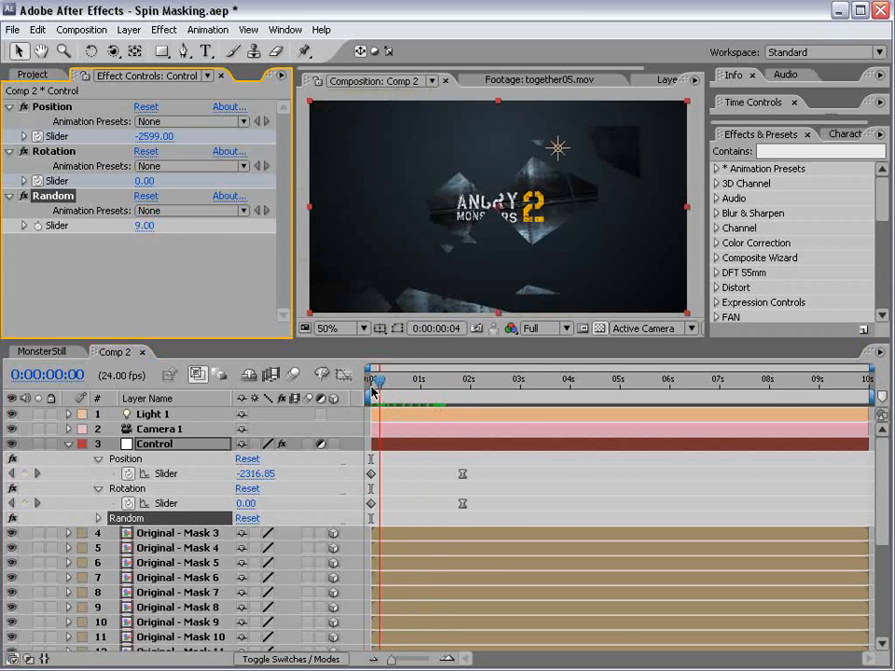
Set the Random slider to 1, check the reveal up to 0:00:01:20, and save the project
click(142, 225)
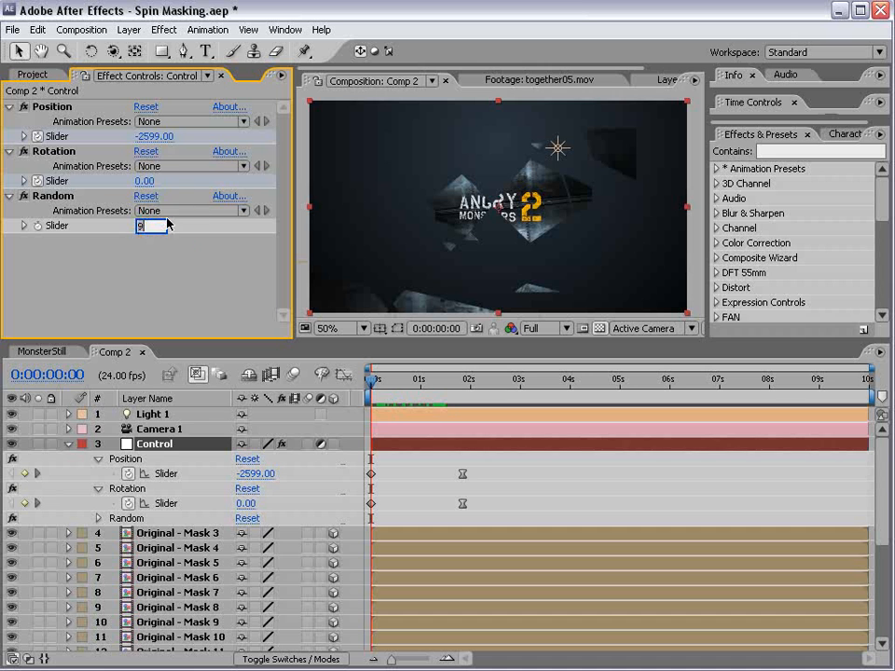
key(Return)
drag(399, 394, 463, 386)
key(ctrl+s)
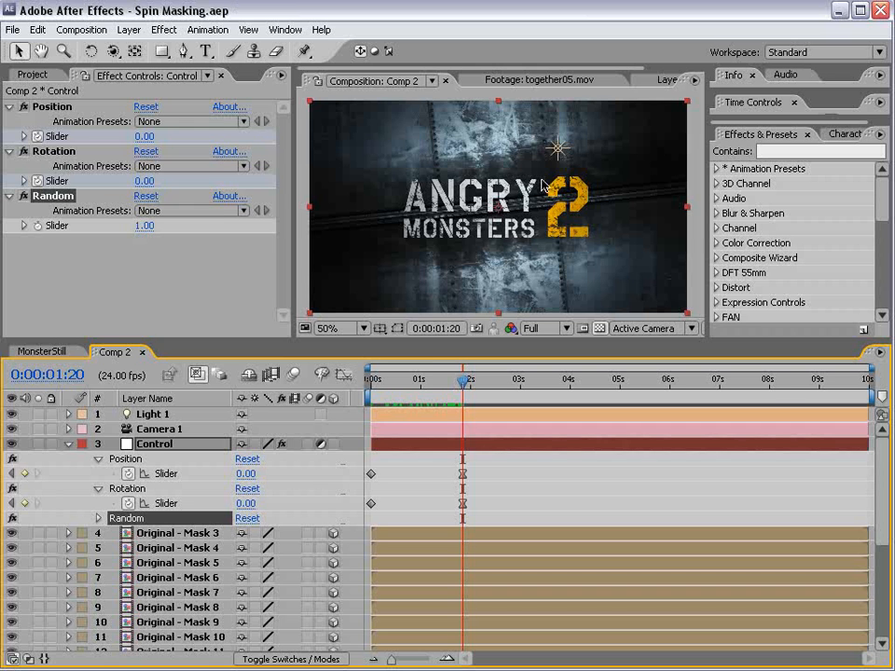
At 0:00:00:00, set the Control layer's Rotation slider to 157 and Position slider to 0, and preview the spin
click(559, 150)
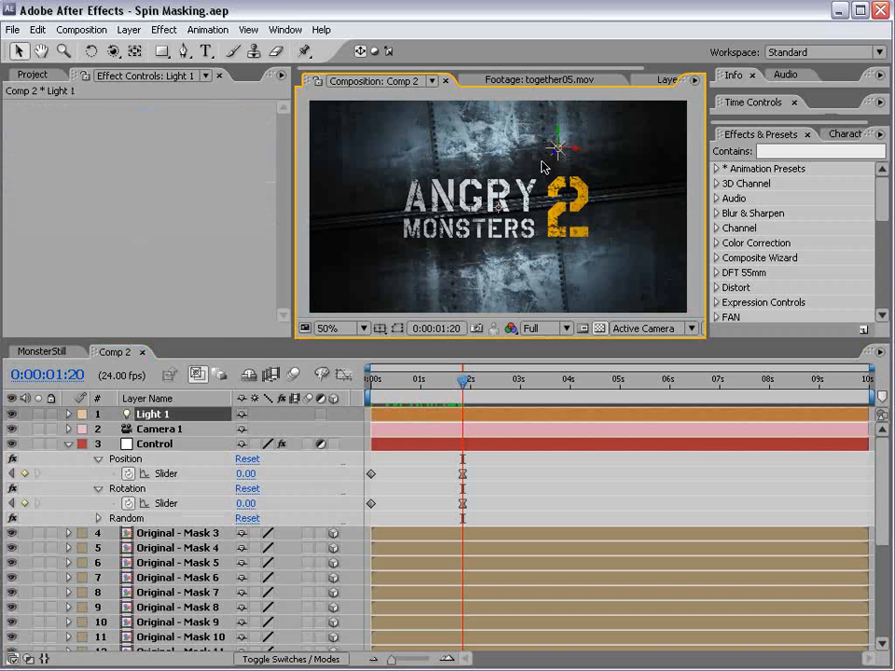
click(154, 443)
key(Home)
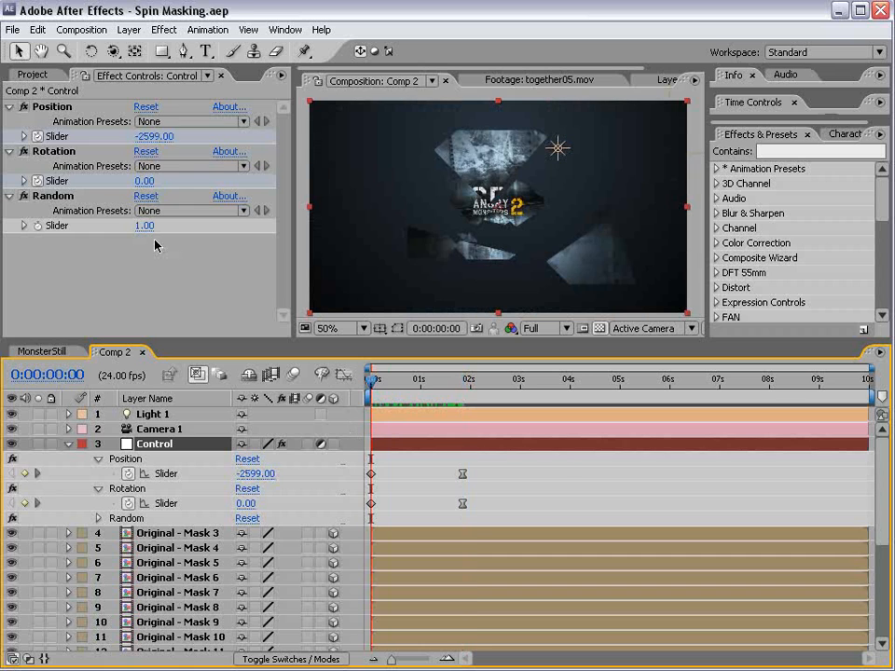
drag(139, 185, 417, 464)
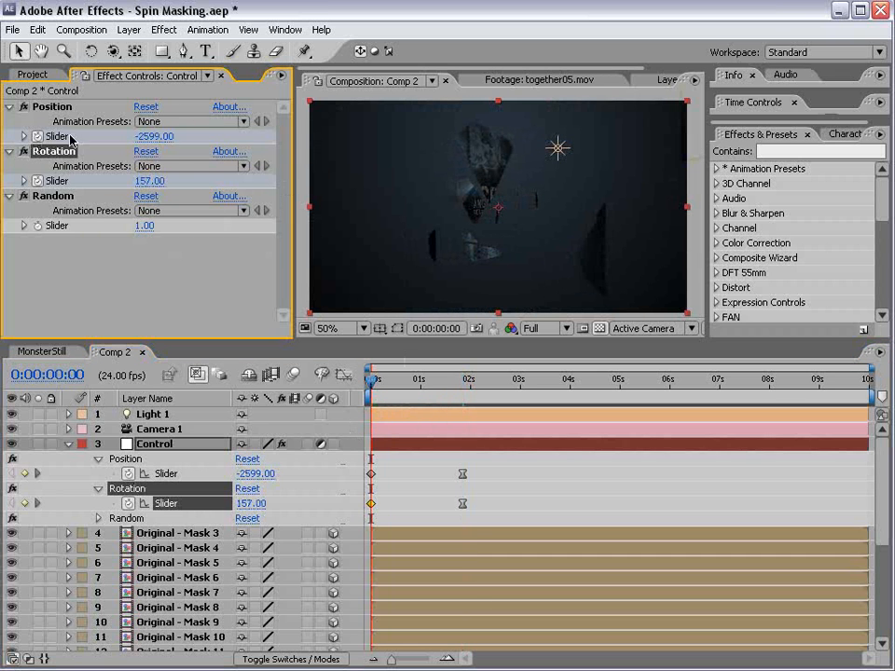
click(145, 136)
text(0)
key(Return)
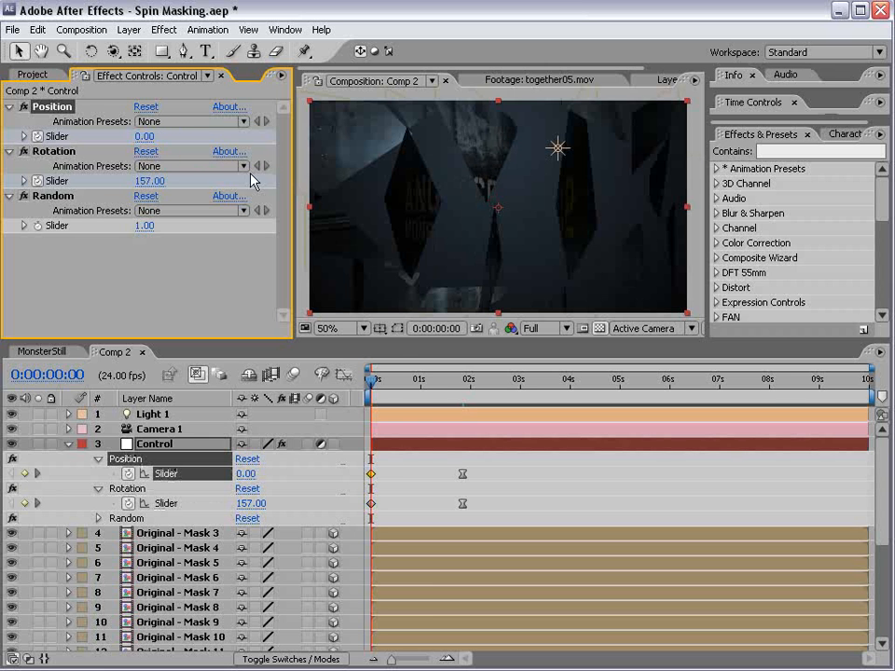
drag(381, 384, 421, 388)
Duplicate Light 1 at 0:00:01:00 and move the copy over the start of the word ANGRY, farther from the shards
click(154, 414)
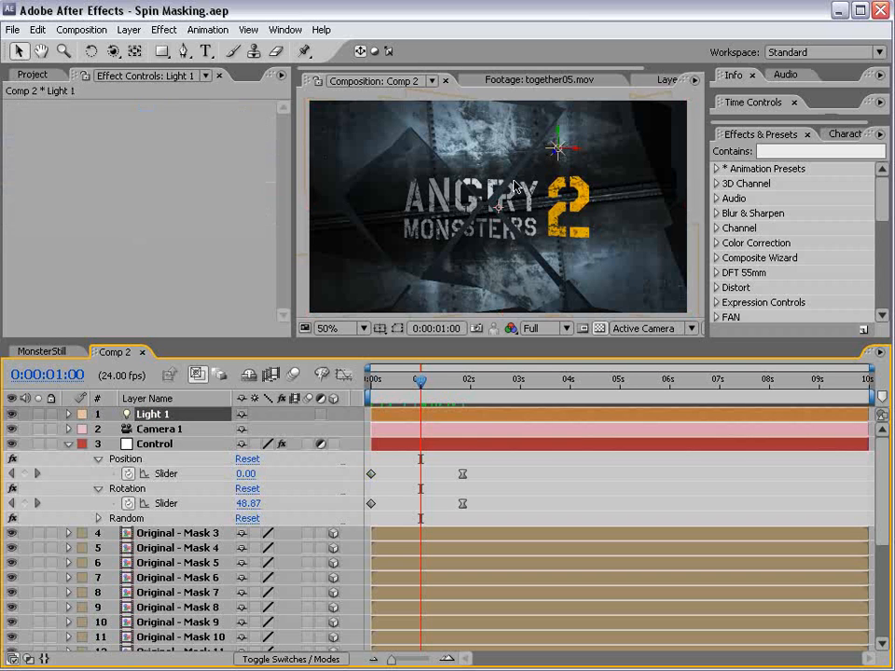
click(37, 29)
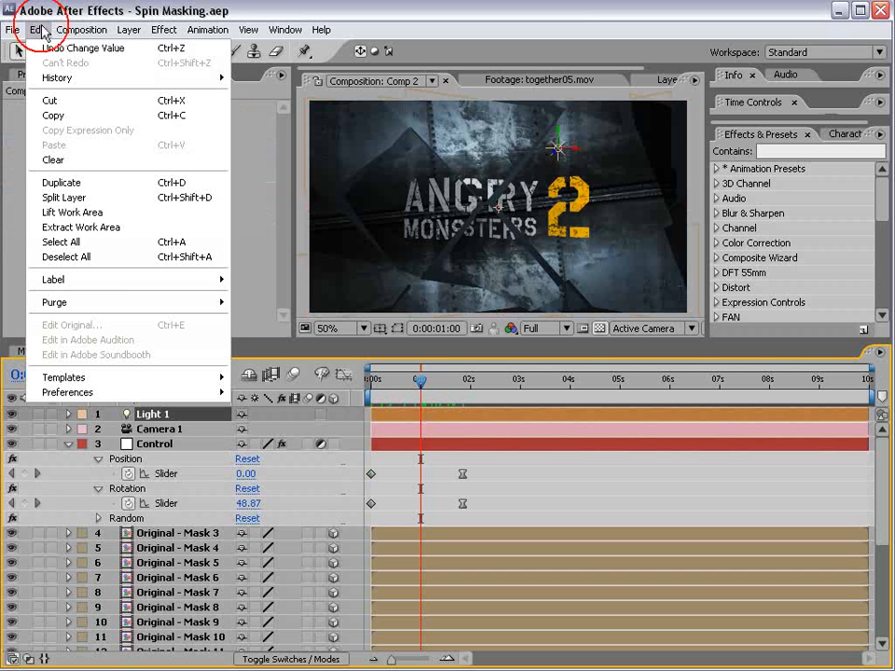
click(73, 183)
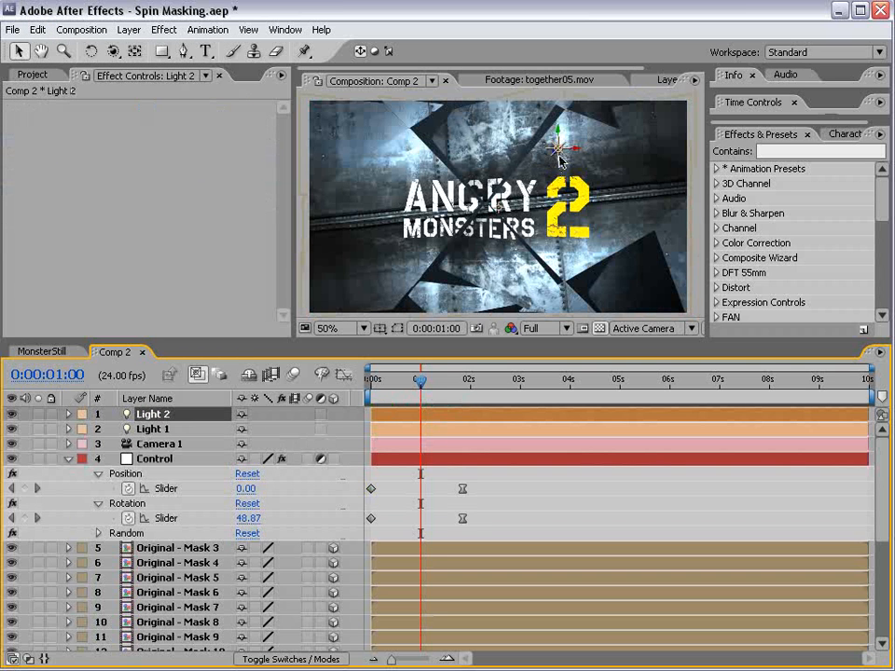
drag(563, 152, 358, 362)
drag(504, 203, 423, 202)
click(160, 415)
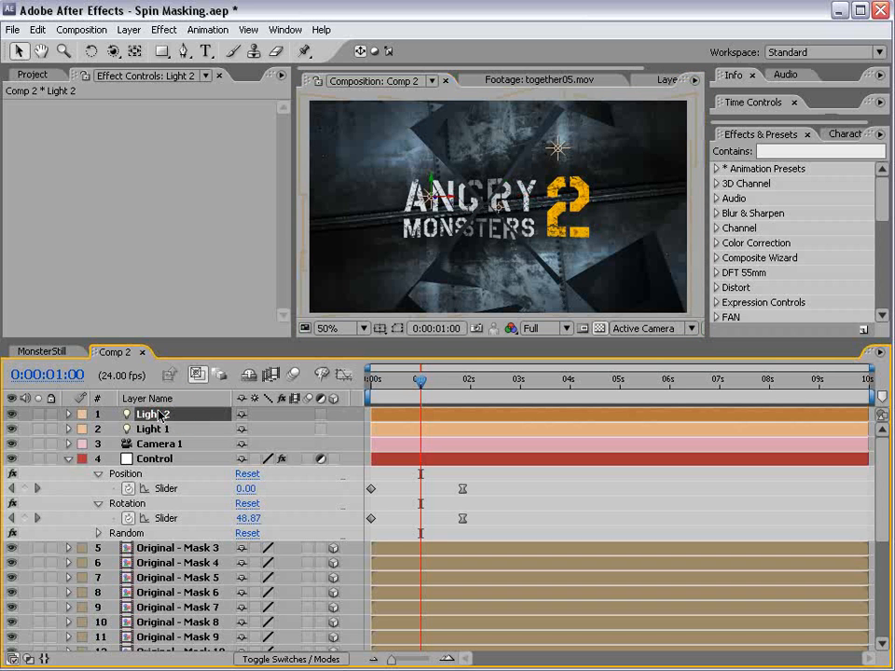
Set the color of Light 2 to orange F2A500 in its light options
key(a)
key(a)
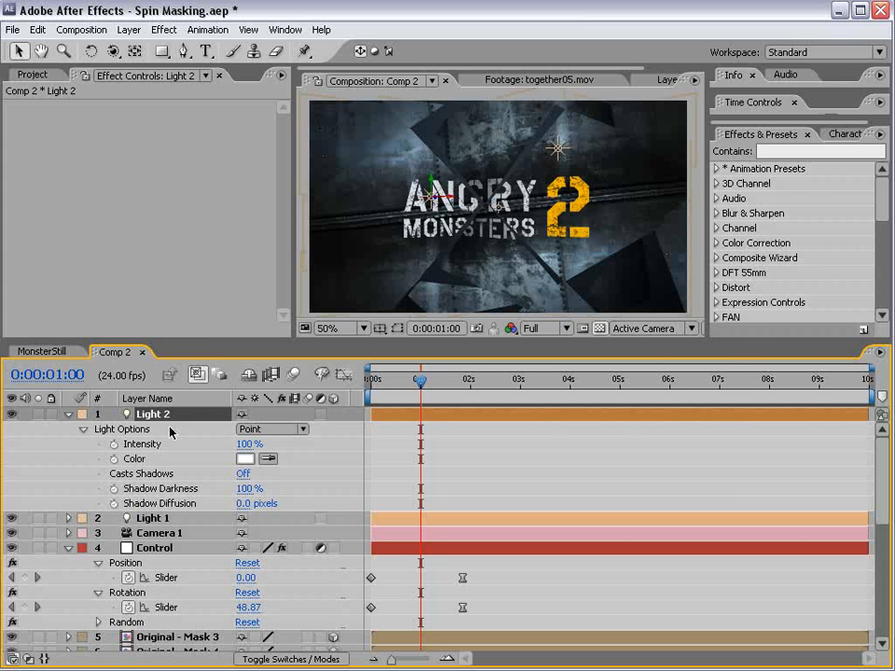
click(246, 460)
drag(524, 453, 524, 454)
drag(484, 269, 512, 265)
click(659, 261)
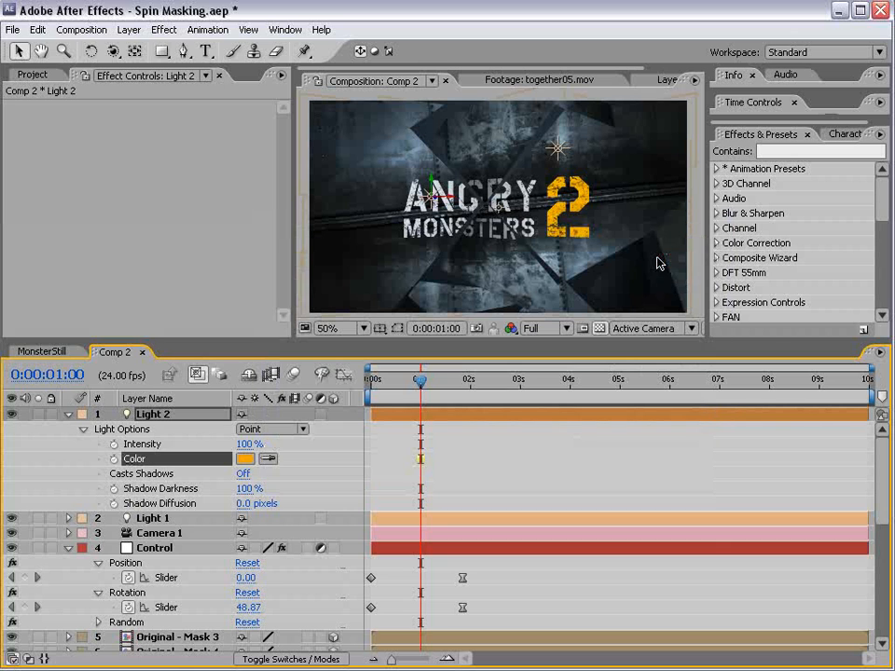
Raise Light 2's intensity to 290% and preview the lit shards from 0:00:00:00 to 0:00:01:04
drag(247, 446, 382, 387)
drag(244, 446, 187, 445)
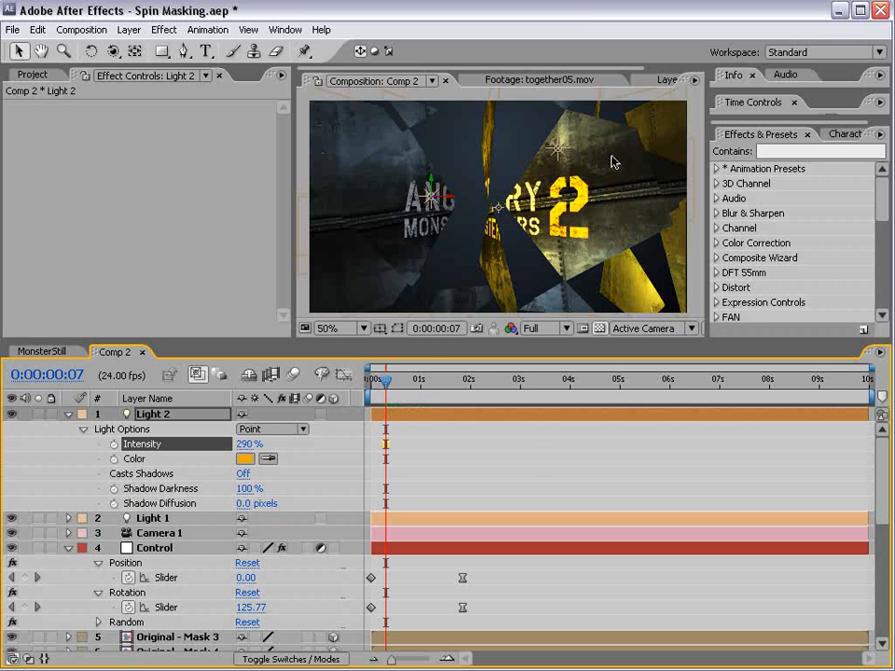
key(Home)
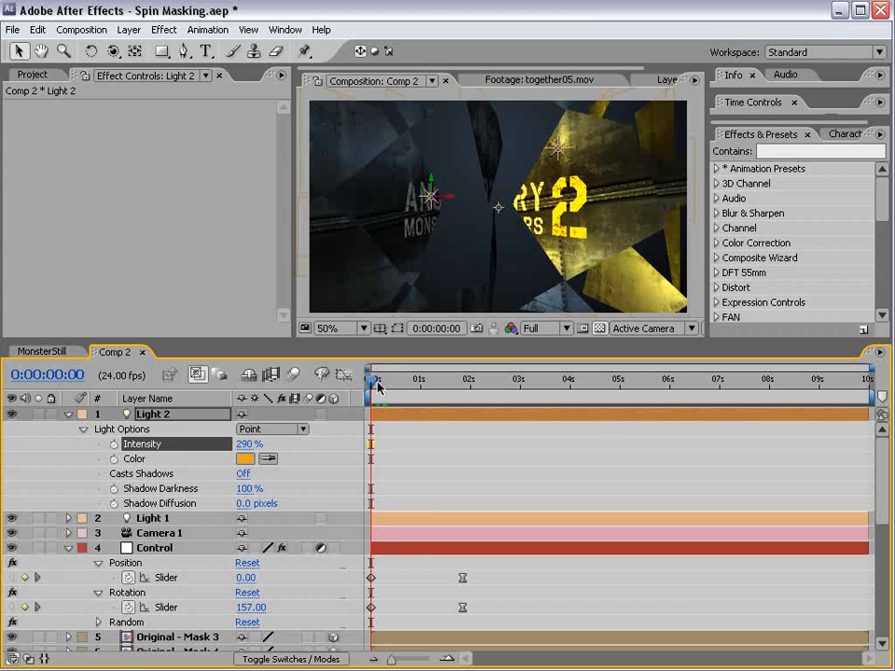
drag(377, 385, 429, 382)
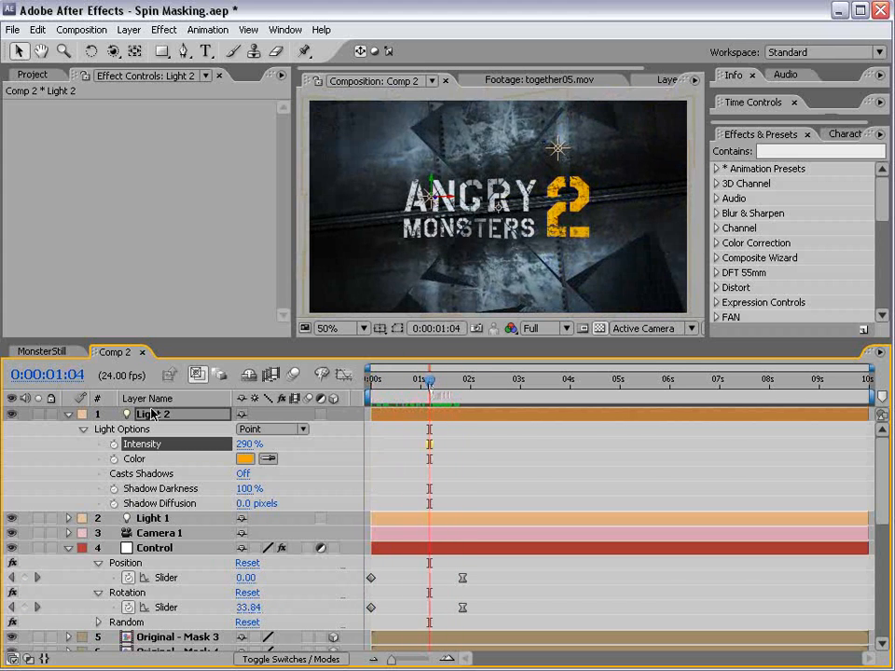
Move Light 2 in depth near the start of the word ANGRY, to a Z position of about 68
click(152, 413)
scroll(527, 176, down, 1)
scroll(526, 176, up, 2)
drag(370, 194, 202, 193)
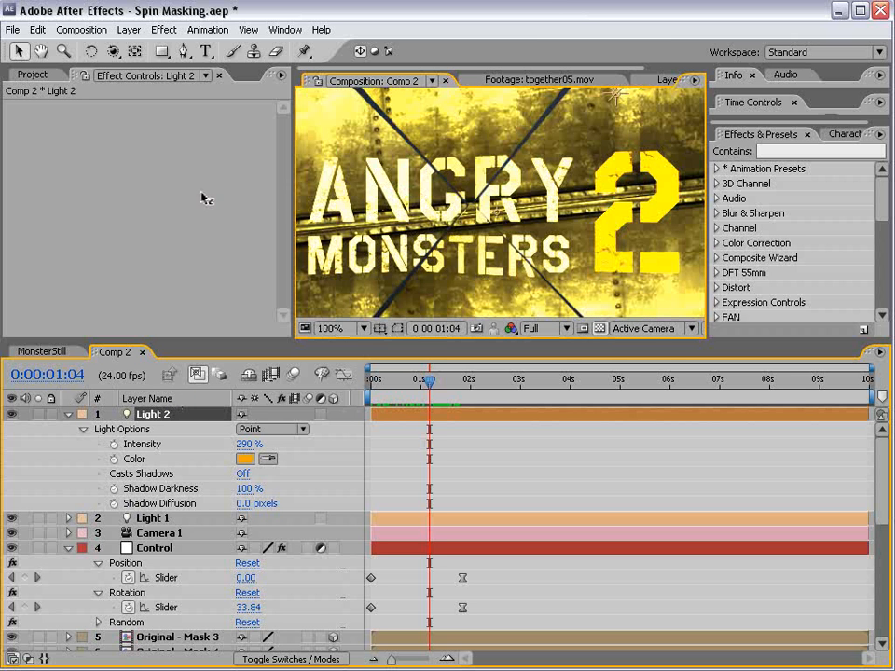
drag(259, 198, 219, 197)
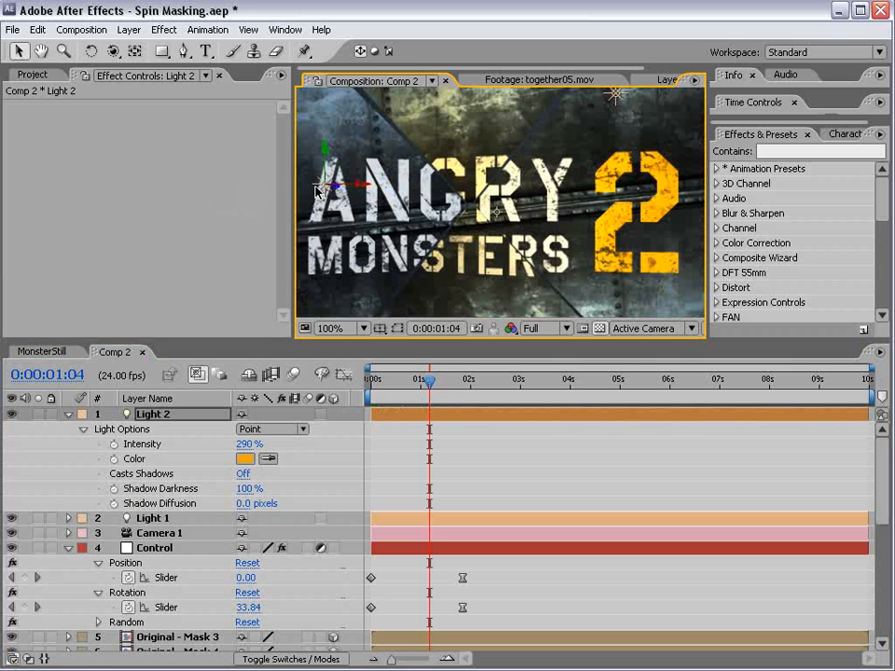
Set Light 2's Position to -72.0, 207.0, 0.5 and check the lighting back to 0:00:00:11
click(172, 413)
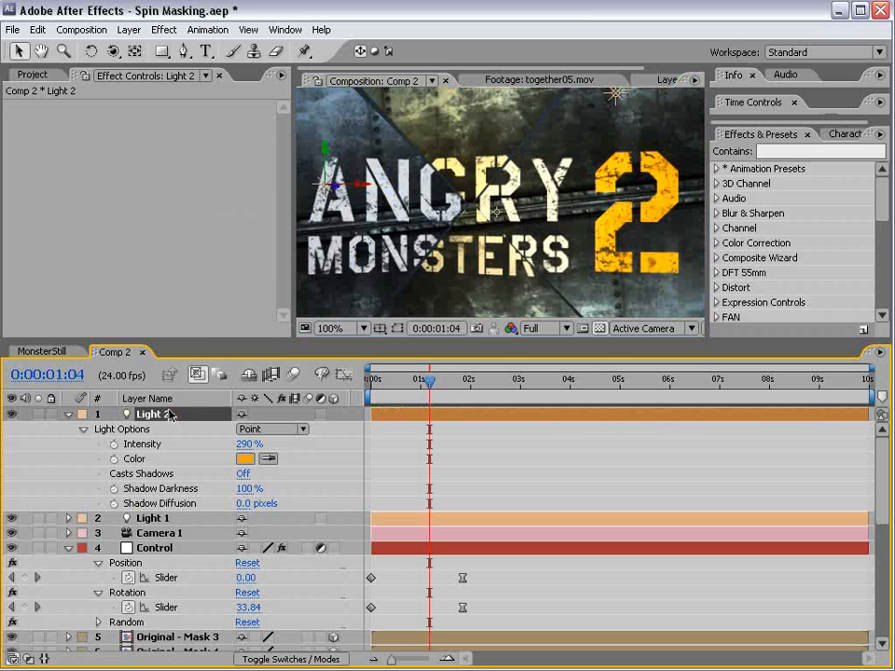
key(p)
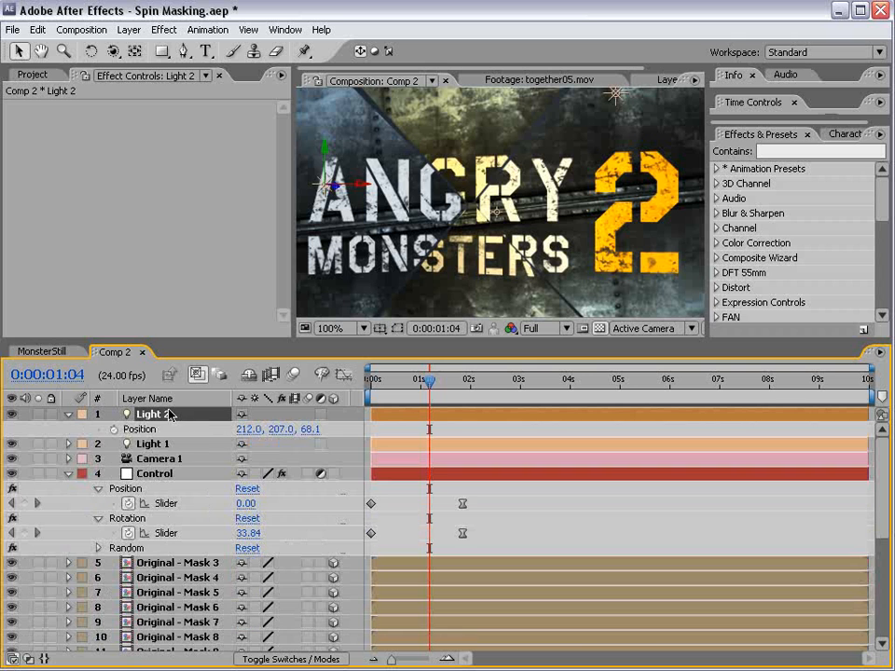
click(312, 429)
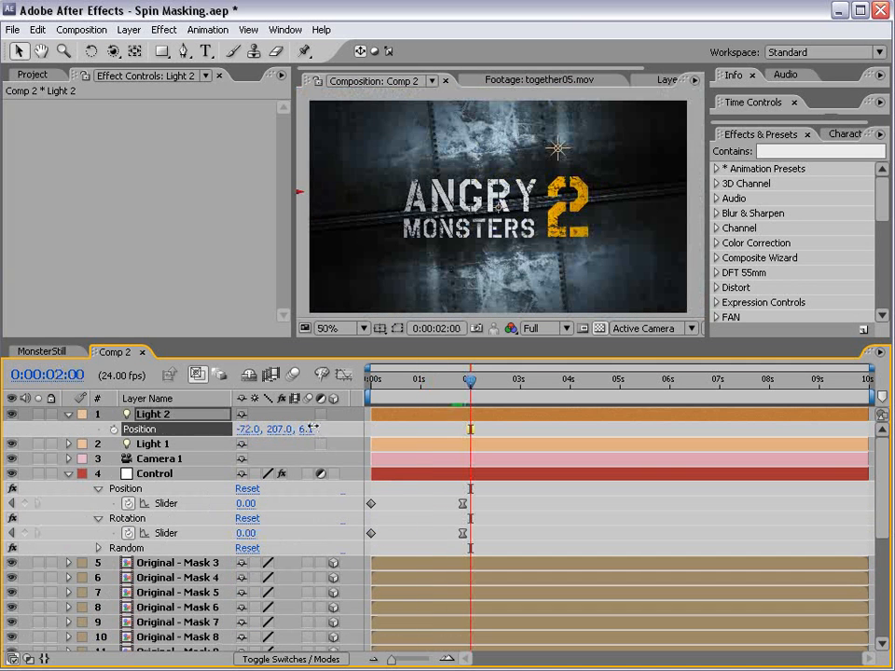
click(312, 429)
text(-0.5)
key(Return)
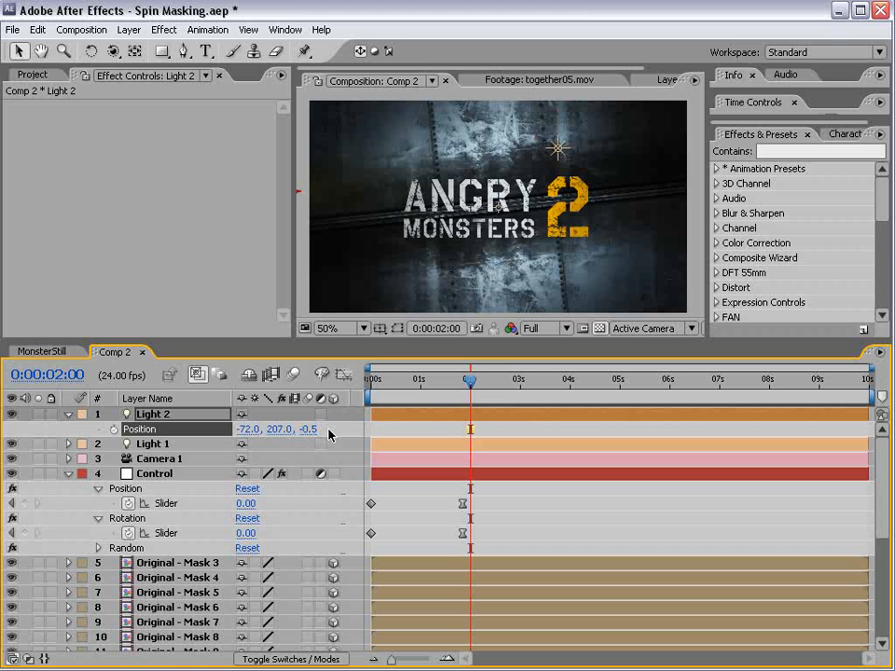
click(307, 430)
key(Return)
drag(464, 385, 394, 390)
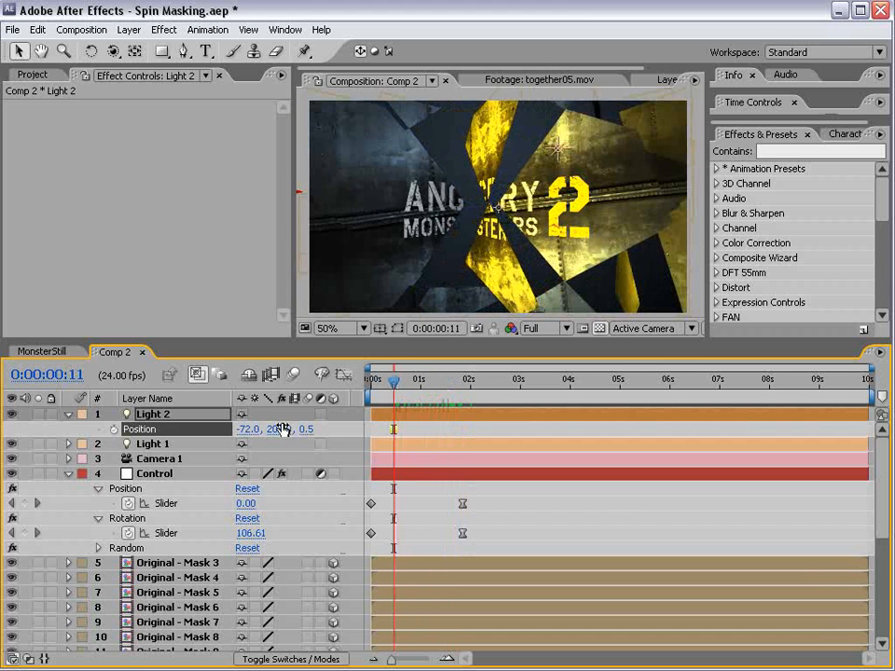
Set Light 2's intensity to 125% and preview the shards up to 0:00:00:21
key(a)
key(a)
drag(250, 443, 224, 444)
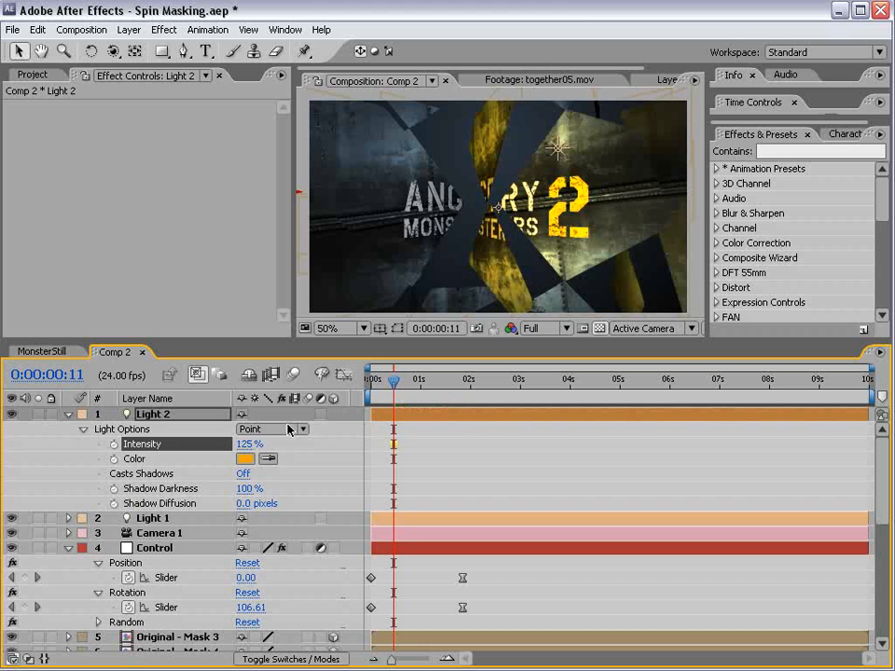
drag(388, 386, 415, 383)
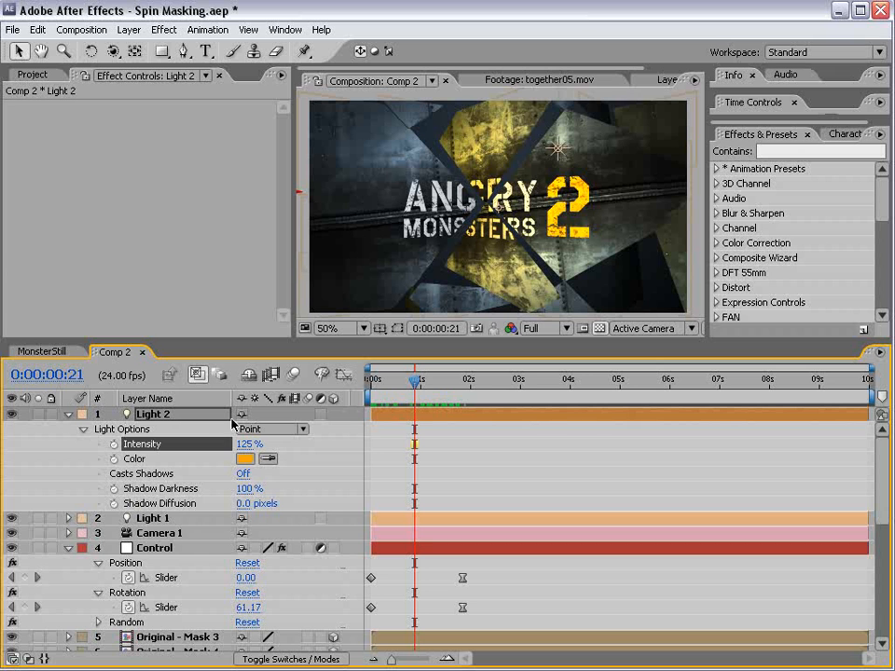
Try a medium blue color on Light 2 and preview the shards up to 0:00:01:08
click(147, 417)
click(246, 460)
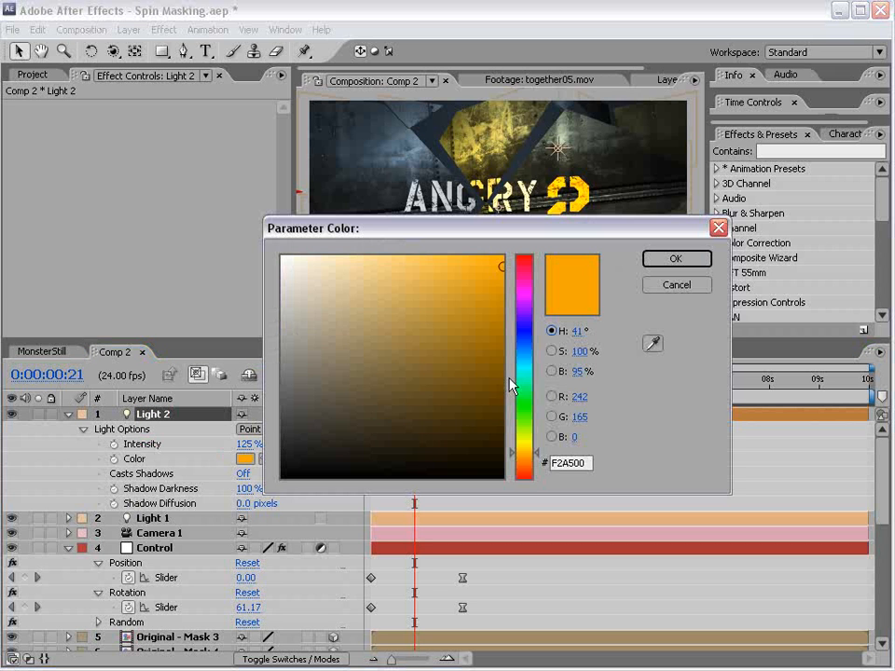
click(525, 362)
click(469, 281)
click(675, 258)
drag(413, 381, 431, 392)
Set Light 2's color to the muted orange D2A836 and collapse its properties
click(246, 459)
click(518, 453)
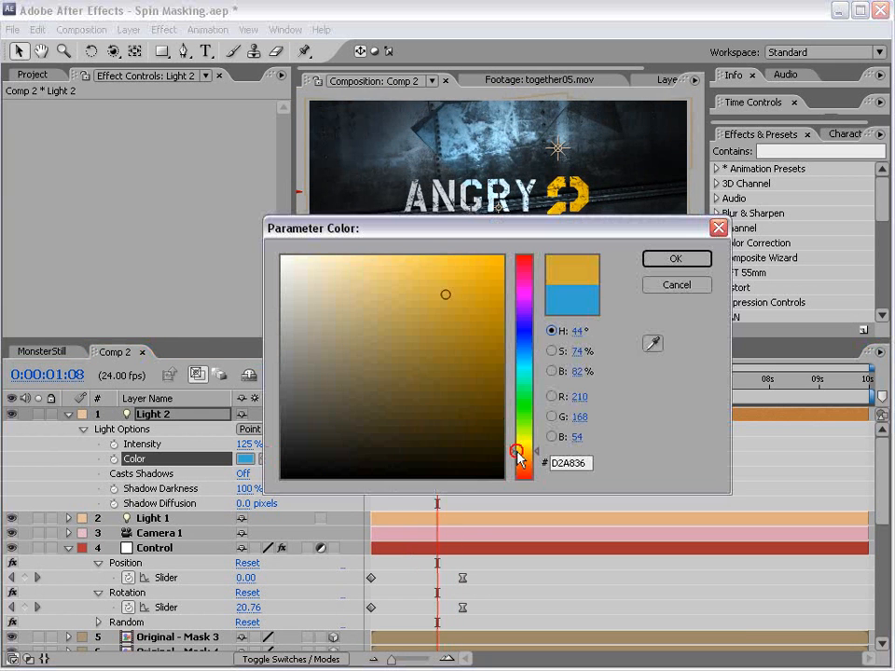
click(676, 258)
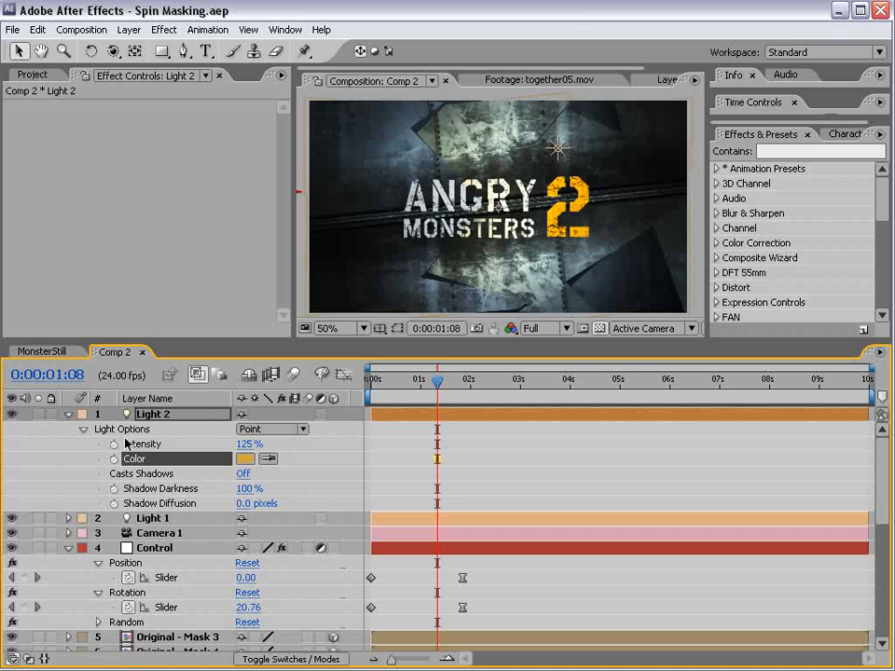
click(68, 414)
Turn on Depth of Field in Camera 1's camera options
click(154, 444)
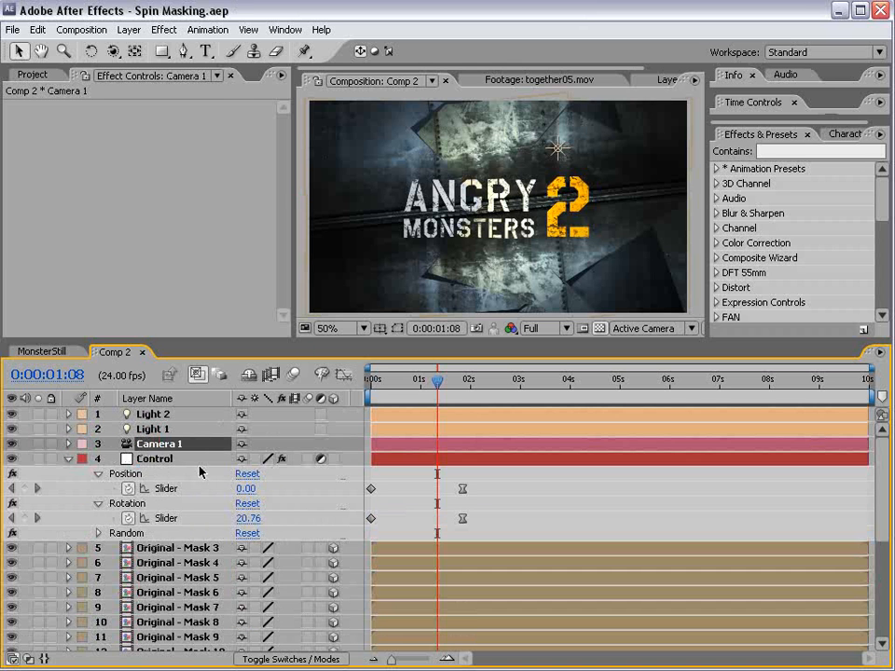
key(a)
key(a)
click(245, 489)
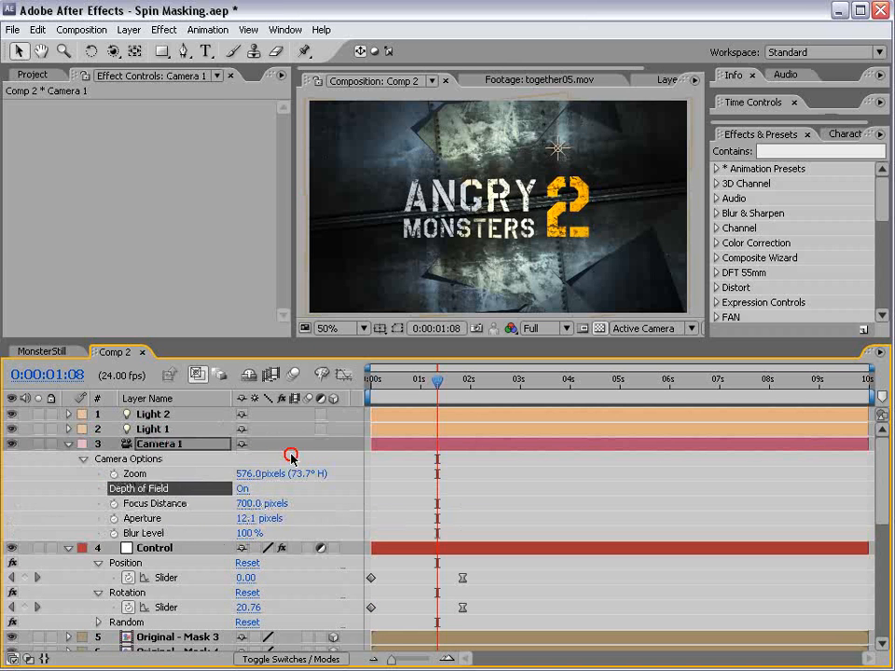
At 0:00:00:00, set the Control layer's Position slider to 980 and Rotation slider to 6, and preview the reveal
click(154, 548)
drag(438, 379, 349, 396)
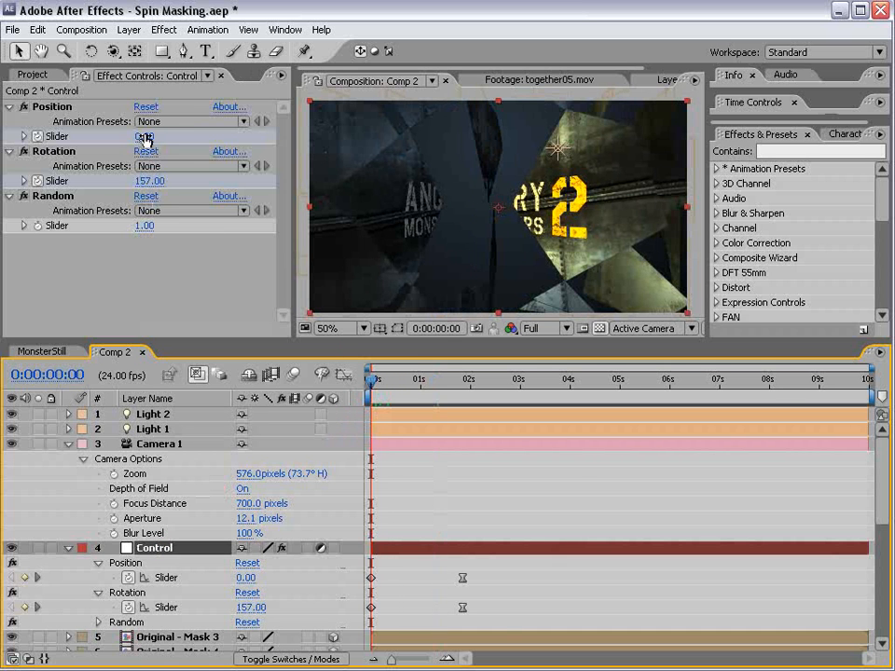
drag(145, 136, 247, 136)
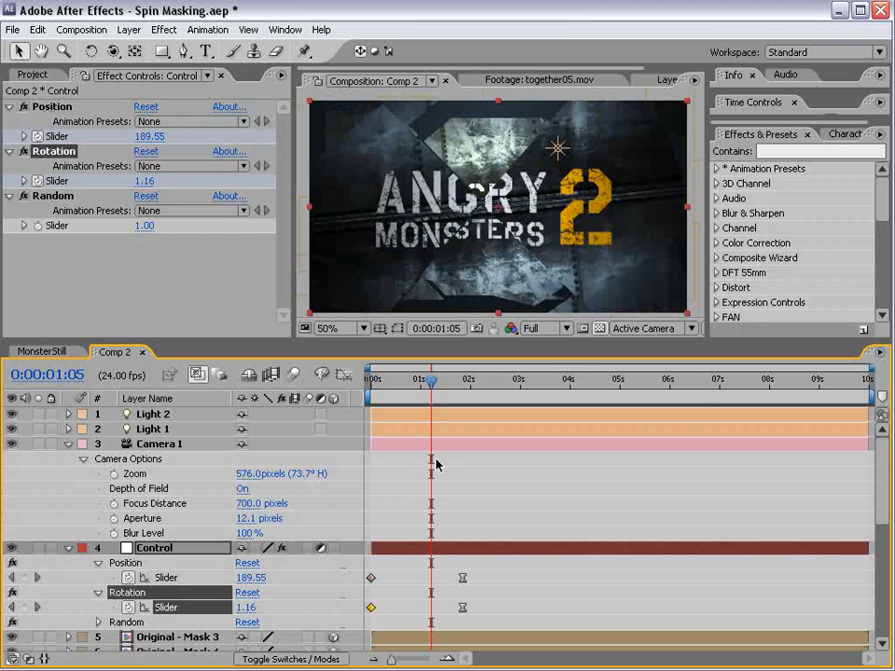
click(435, 463)
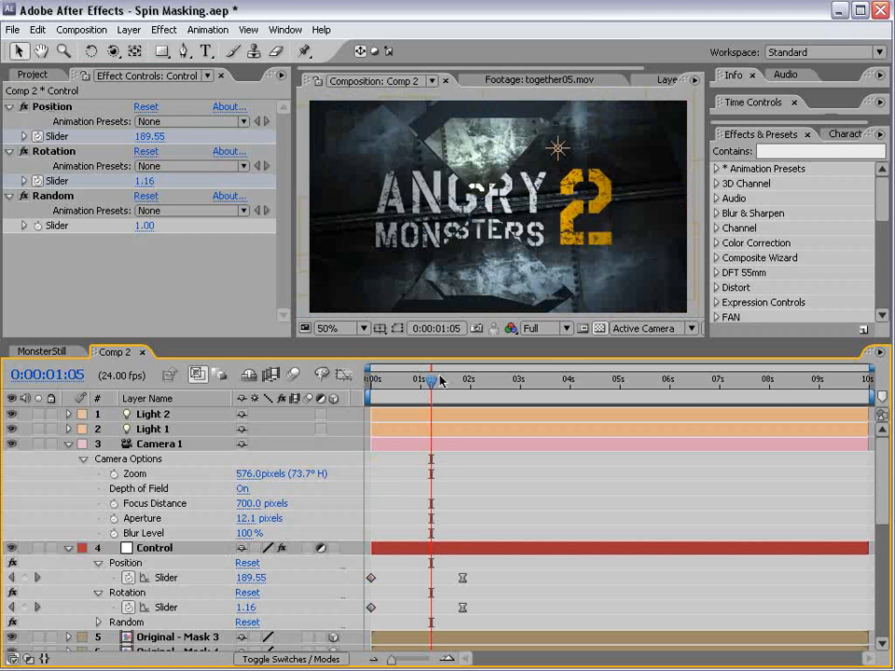
drag(451, 382, 405, 386)
Set Camera 1's Aperture to 285.1 pixels and, judging sharpness at 0:00:02:00, its Focus Distance to 604.0 pixels
click(248, 518)
drag(248, 518, 460, 499)
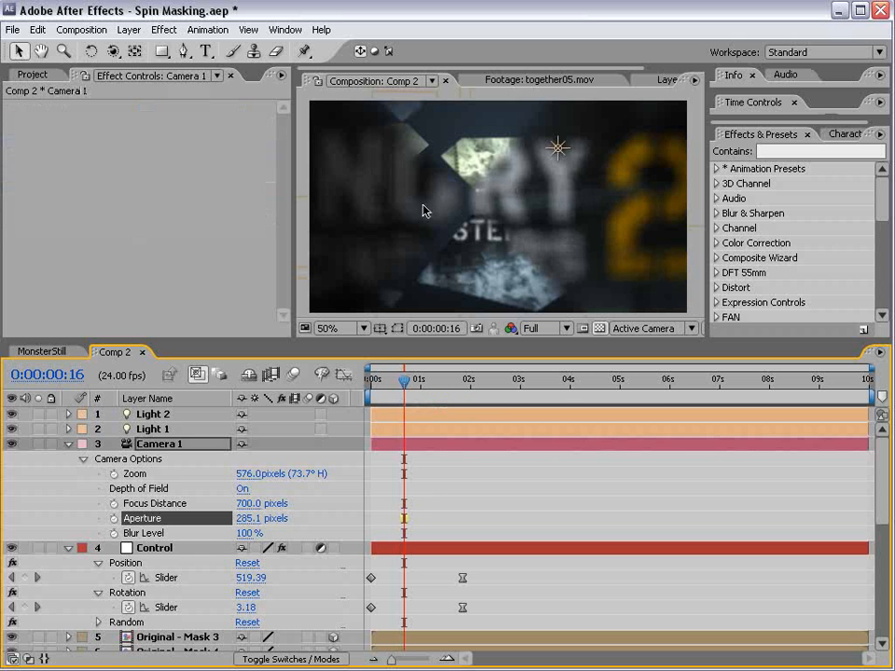
drag(405, 381, 473, 383)
scroll(521, 247, up, 1)
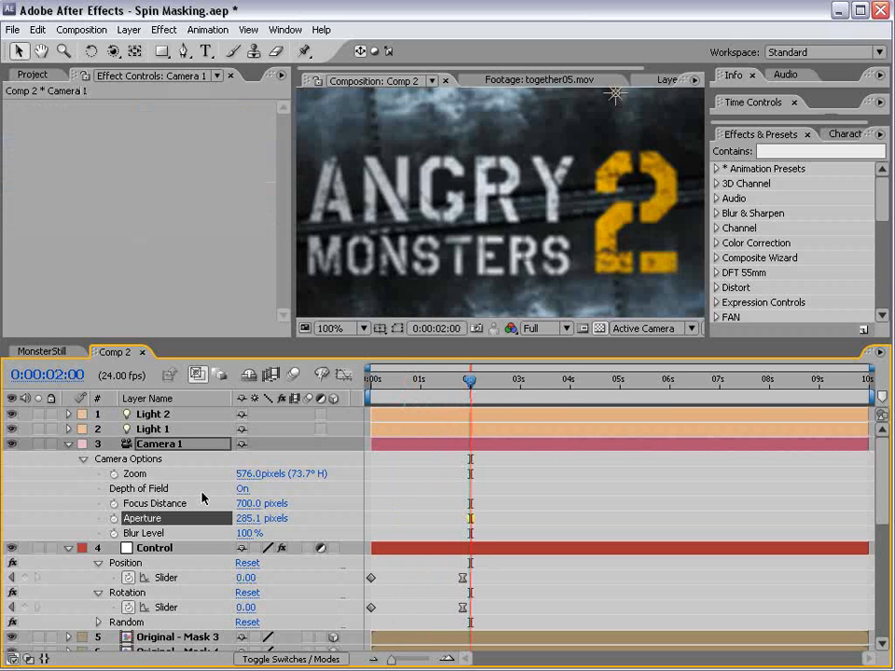
drag(251, 503, 161, 503)
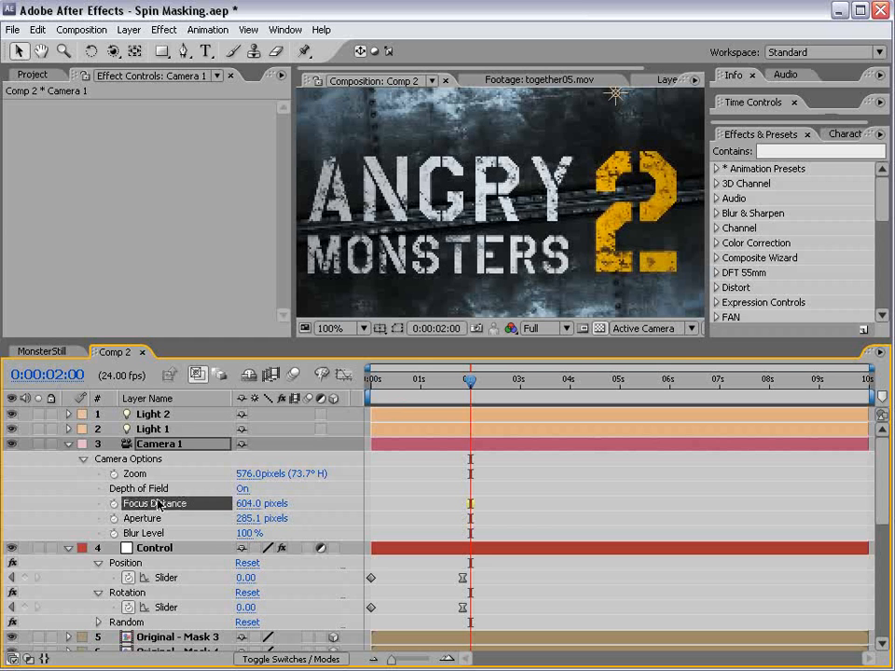
scroll(442, 278, down, 1)
scroll(434, 279, up, 1)
scroll(435, 277, down, 1)
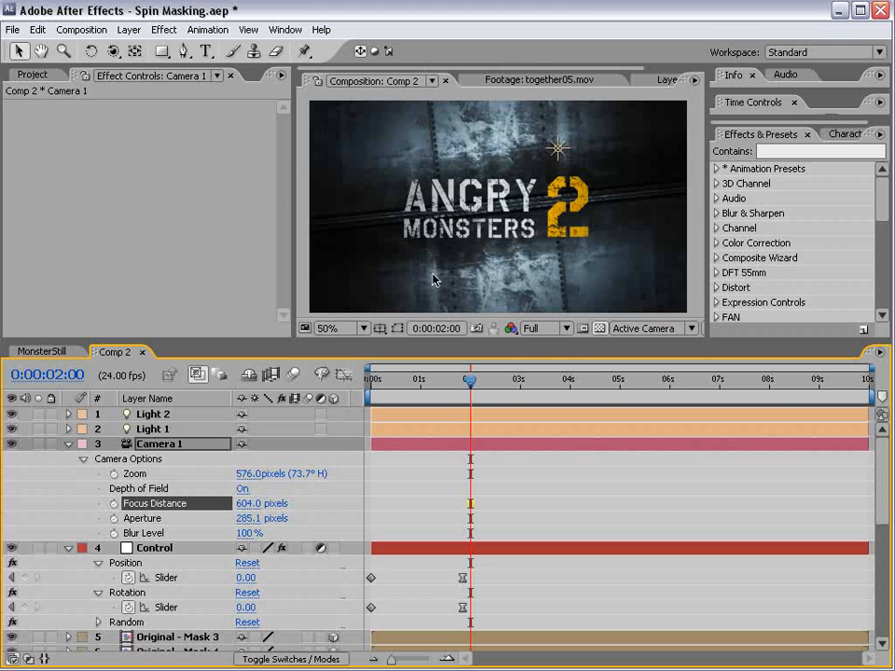
At 0:00:00:00, set the Random slider to 21 and adjust the Rotation slider, check the reveal up to 0:00:01:22, and save the project
drag(447, 380, 369, 380)
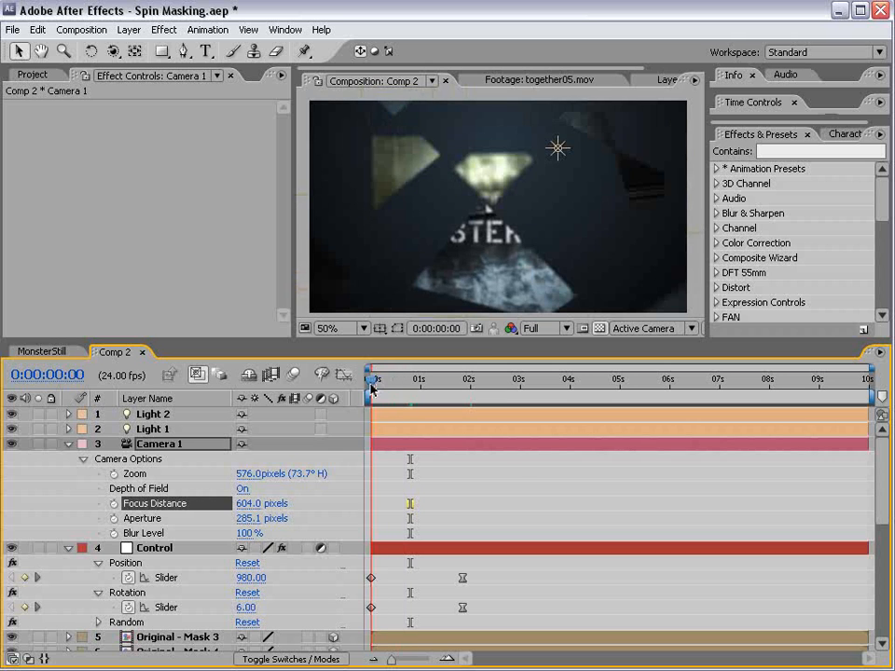
click(153, 548)
drag(142, 225, 157, 226)
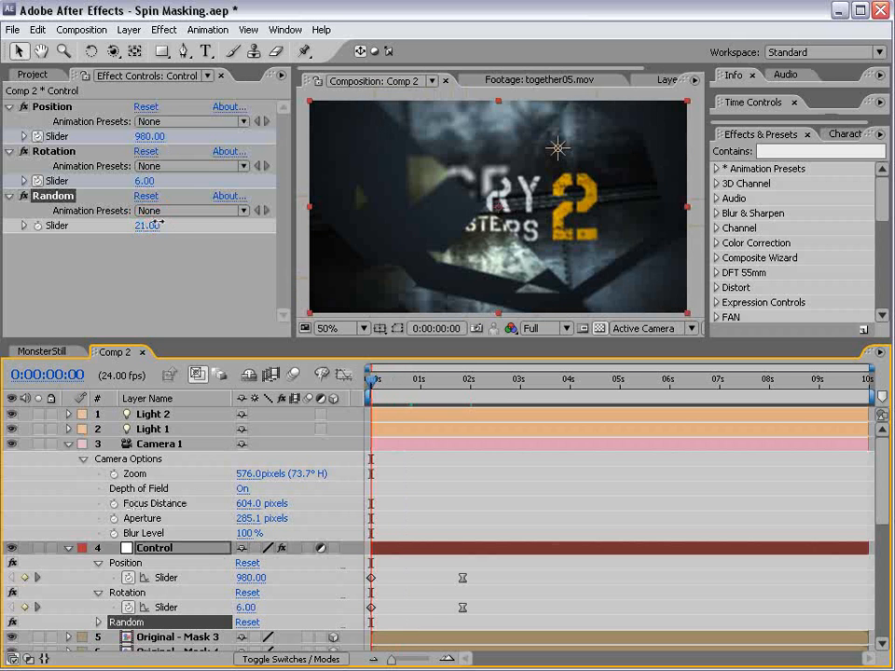
drag(150, 182, 548, 506)
drag(373, 379, 468, 399)
key(ctrl+s)
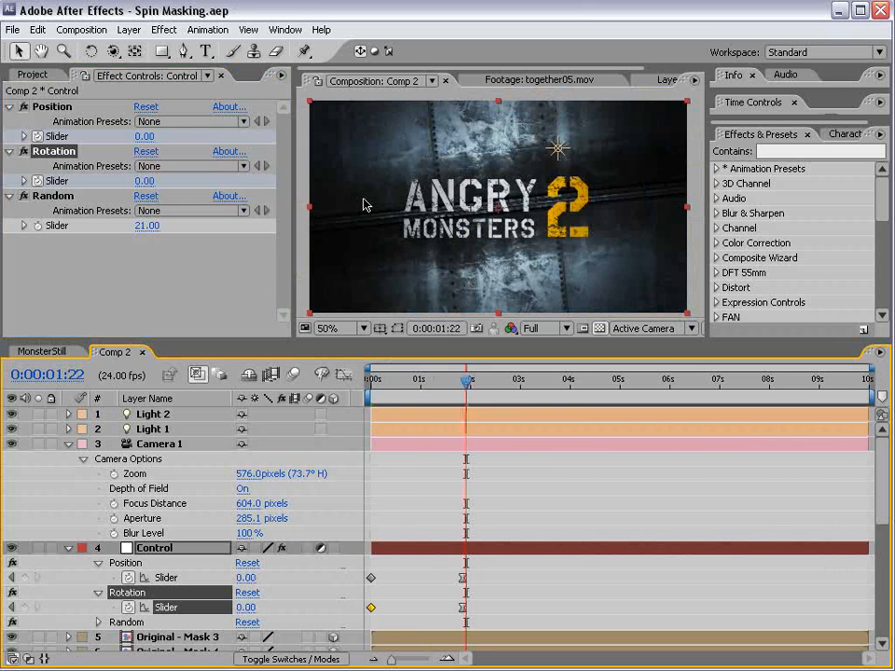
Collapse the Camera 1 and Control properties and look over the shard layers, including Original - Mask 6, Mask 13 and Mask 7
click(68, 445)
click(68, 460)
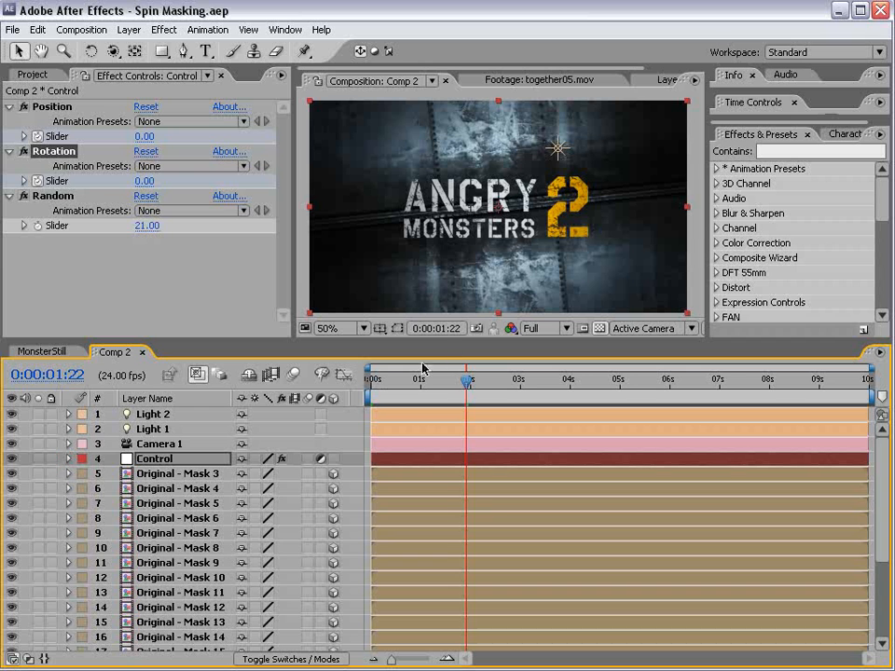
mouse_move(466, 383)
mouse_down()
mouse_move(372, 382)
mouse_move(433, 391)
mouse_move(465, 384)
mouse_up()
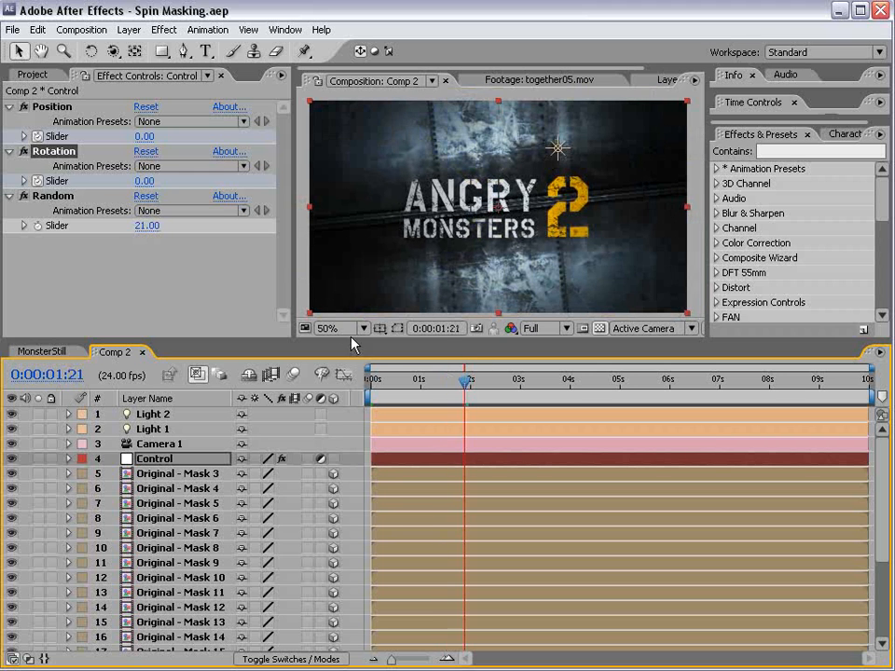
drag(350, 341, 350, 278)
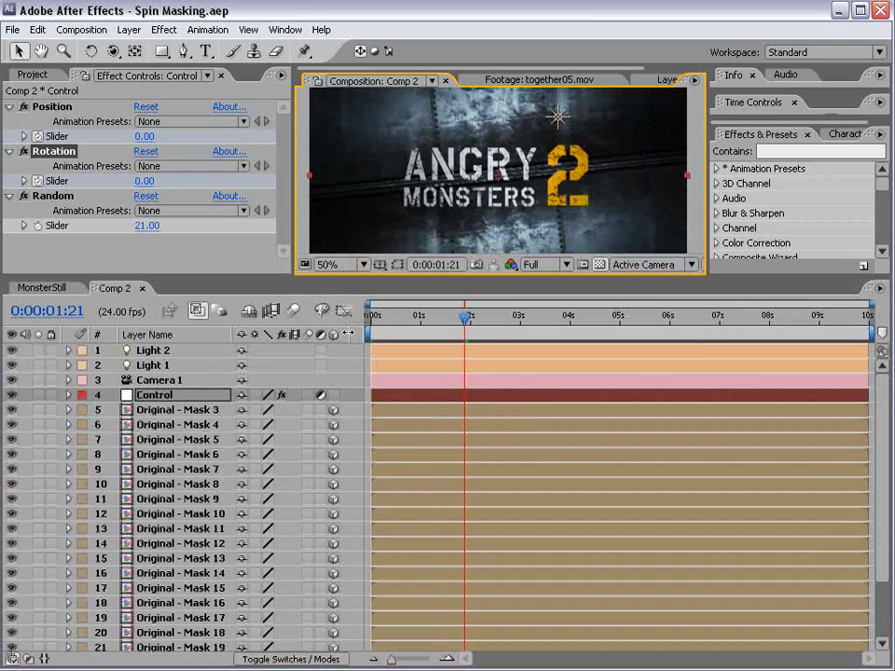
click(416, 452)
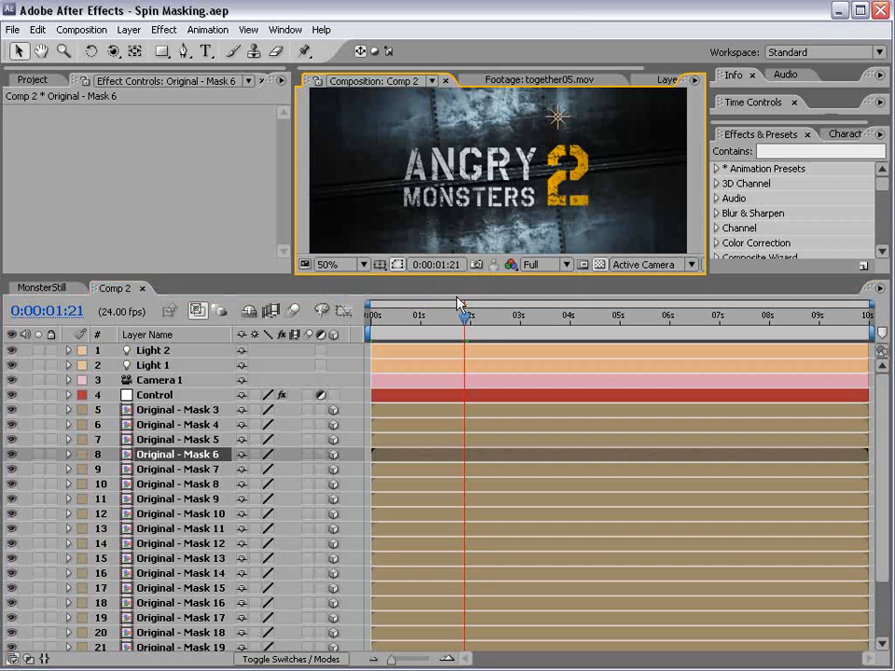
drag(457, 277, 448, 338)
click(545, 621)
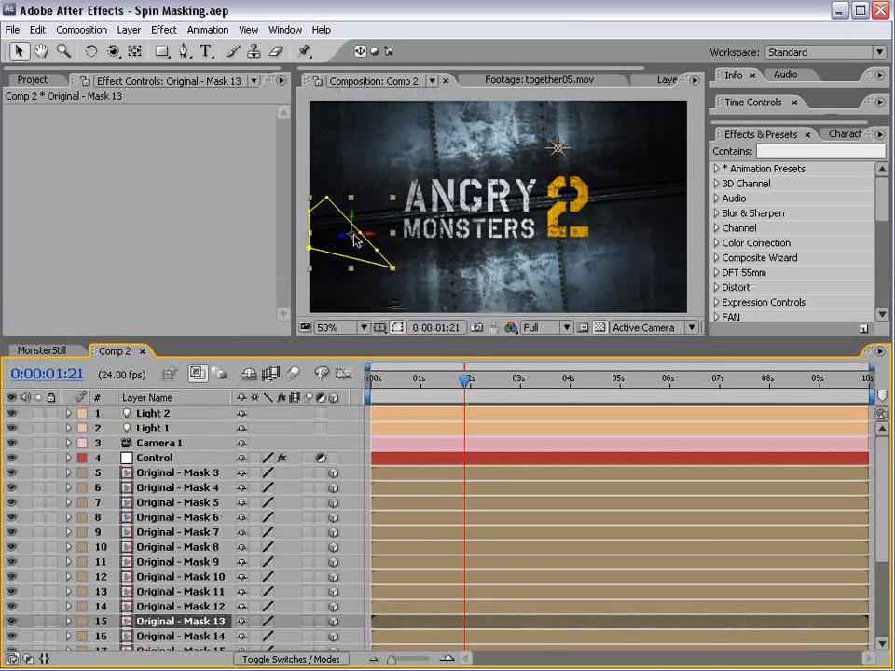
click(458, 534)
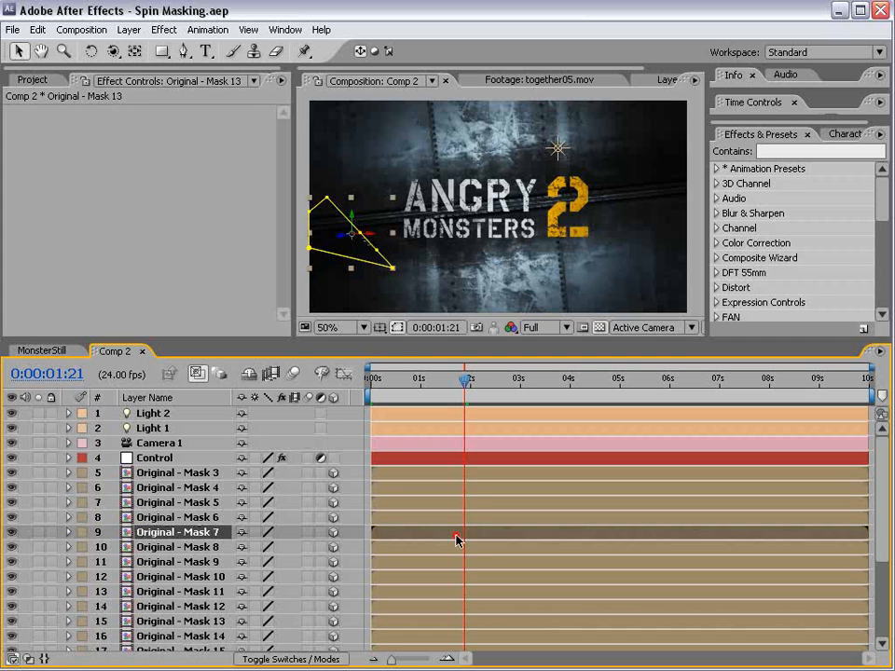
Find shift2.mov in the project's Videos folder and open the clip for viewing
click(493, 517)
click(473, 549)
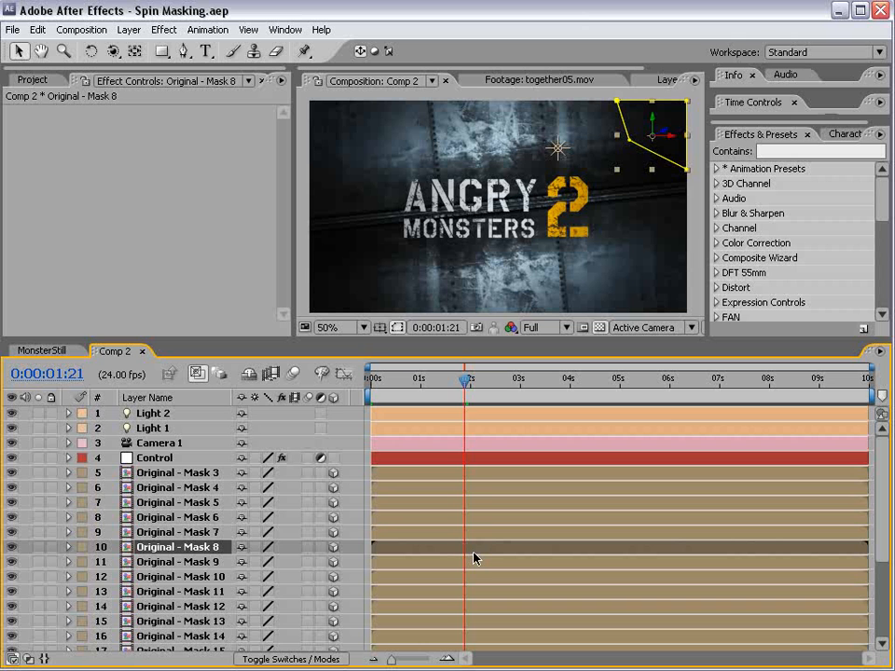
drag(263, 341, 246, 291)
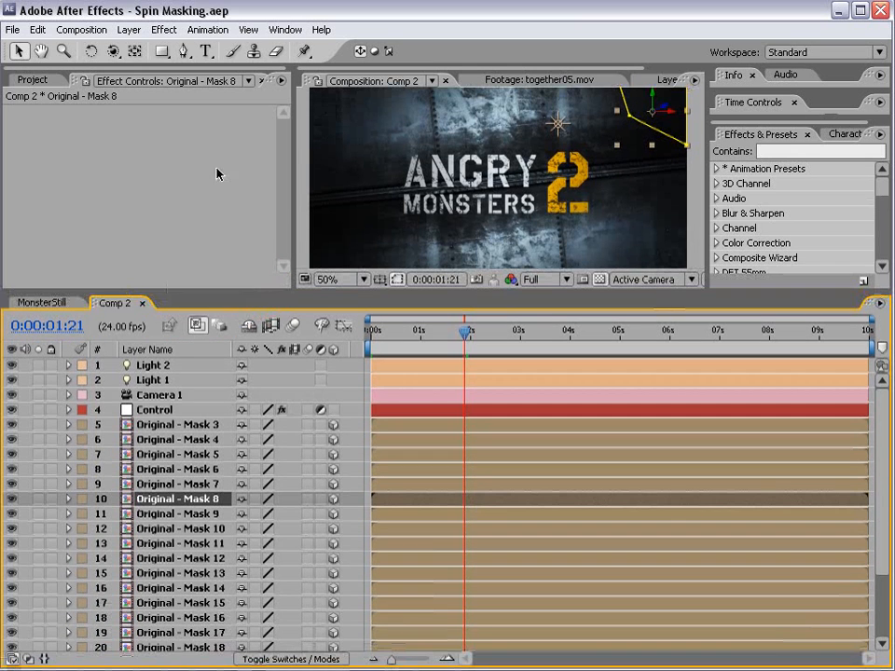
click(35, 83)
scroll(216, 223, down, 3)
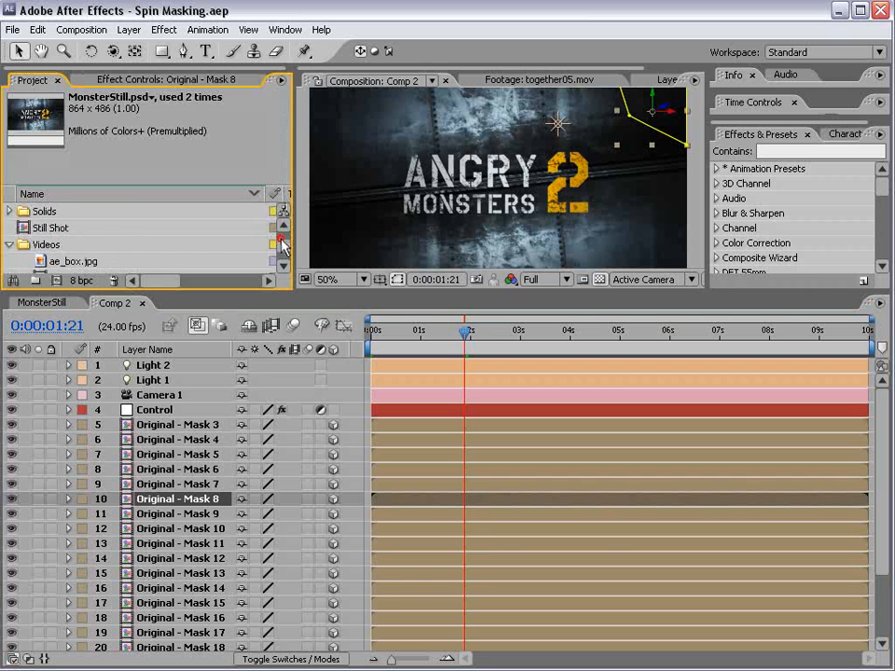
click(75, 229)
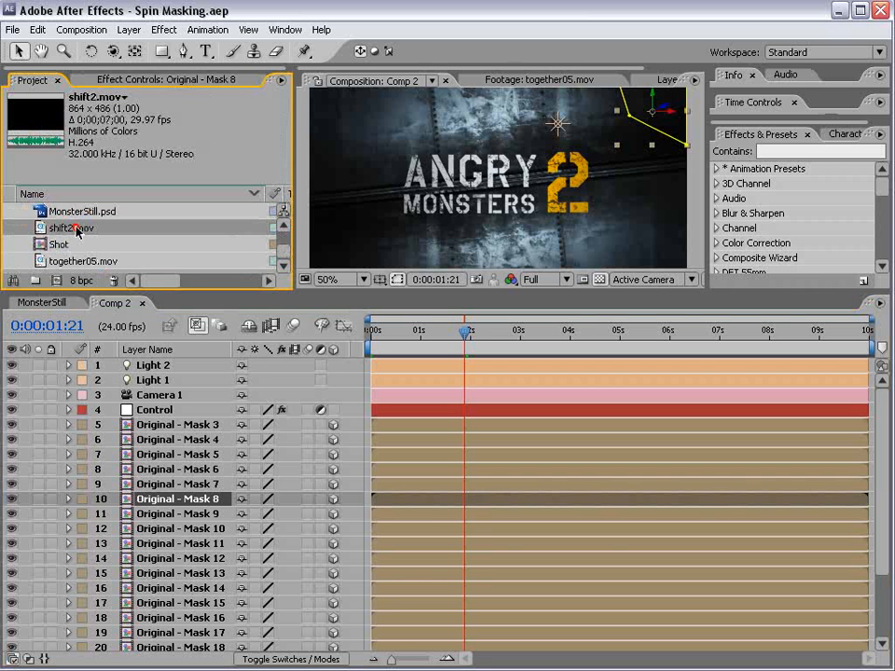
double_click(76, 229)
Examine the shard animation in the shift2.mov clip, especially between 0;00;05;13 and 0;00;05;25
drag(407, 292, 407, 416)
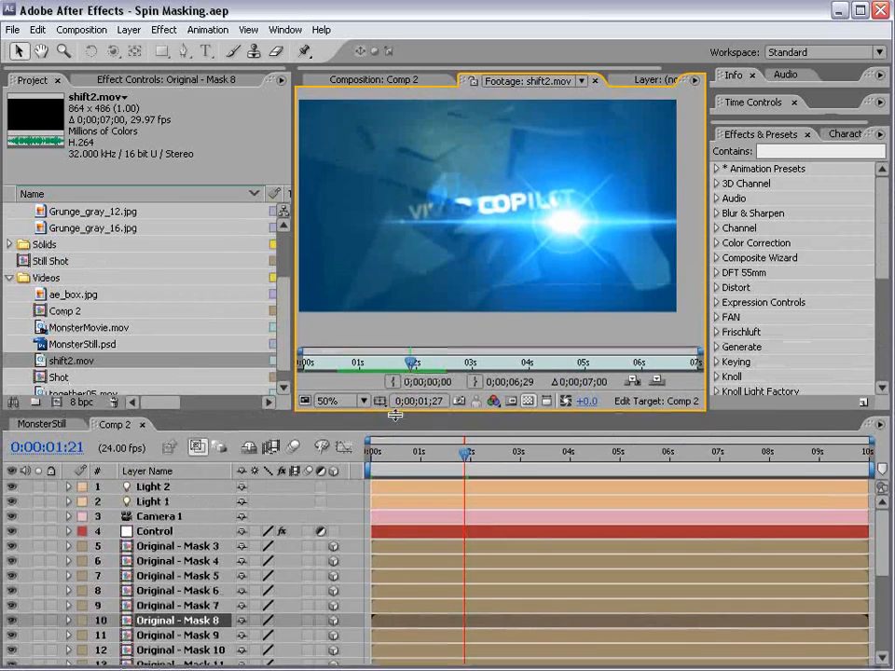
drag(394, 364, 627, 366)
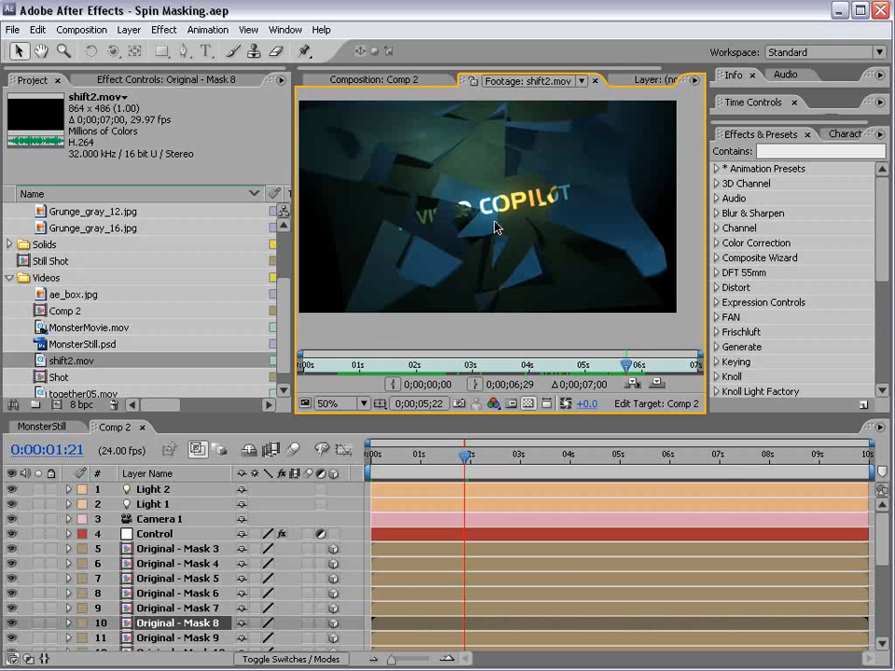
mouse_move(645, 369)
mouse_down()
mouse_move(593, 365)
mouse_move(633, 367)
mouse_up()
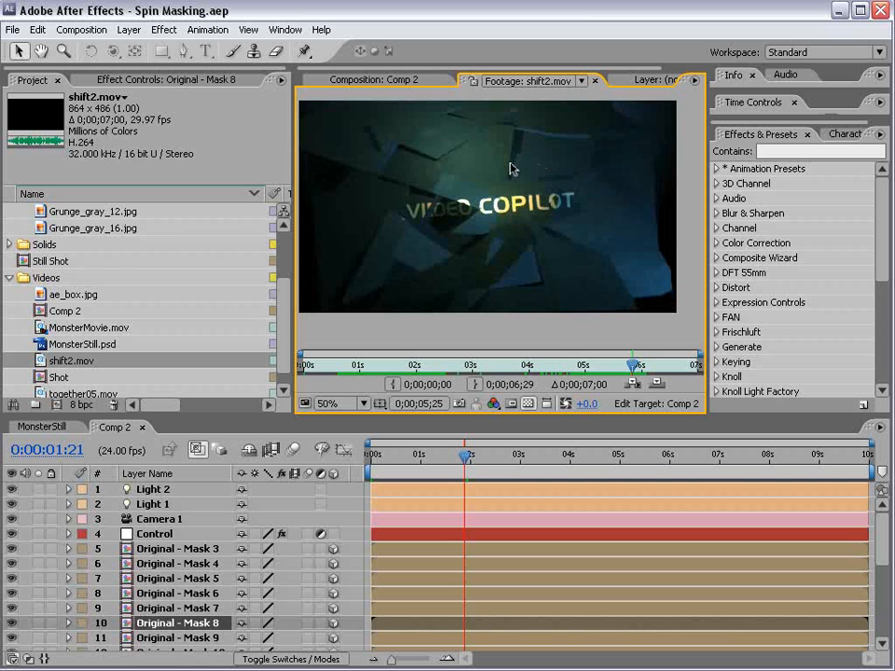
drag(634, 366, 617, 366)
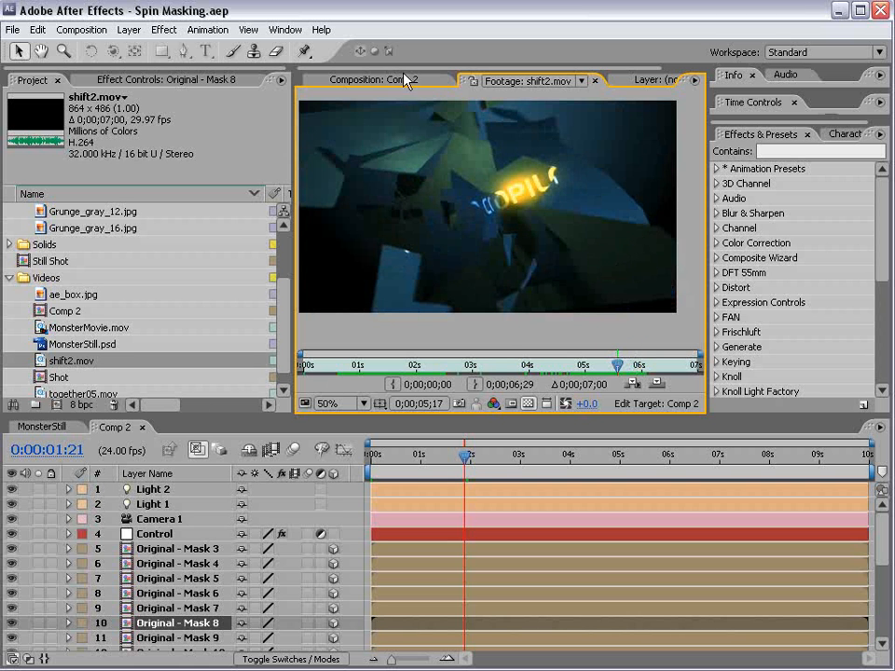
drag(617, 367, 610, 364)
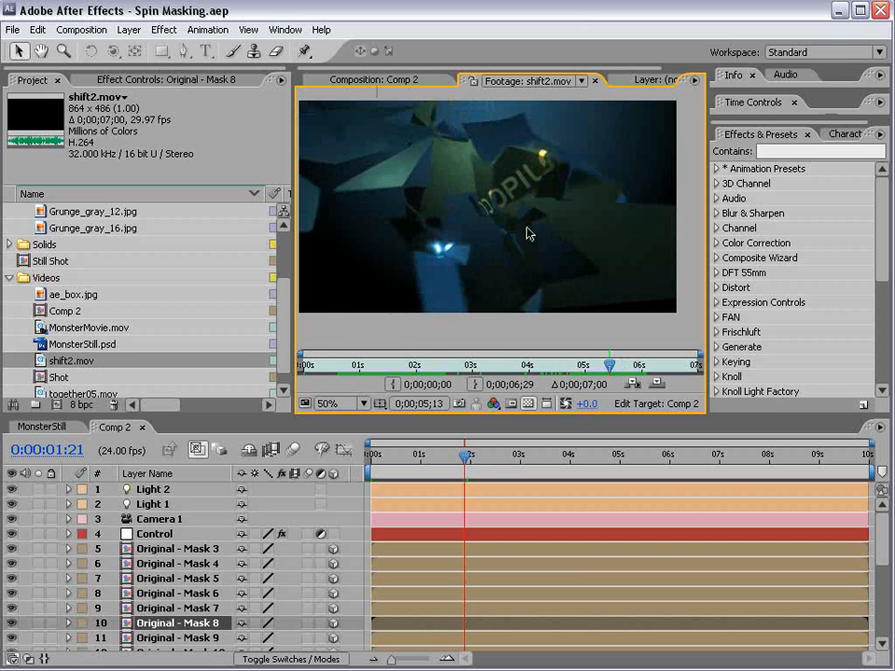
Delete the shard layers Original - Mask 3 through Original - Mask 22 from Comp 2
click(379, 81)
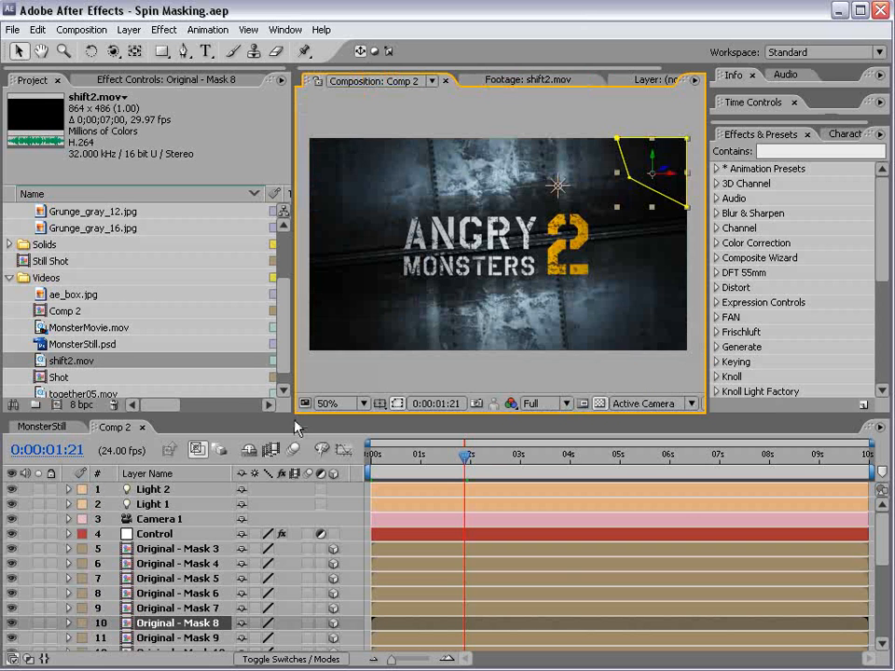
drag(296, 417, 280, 277)
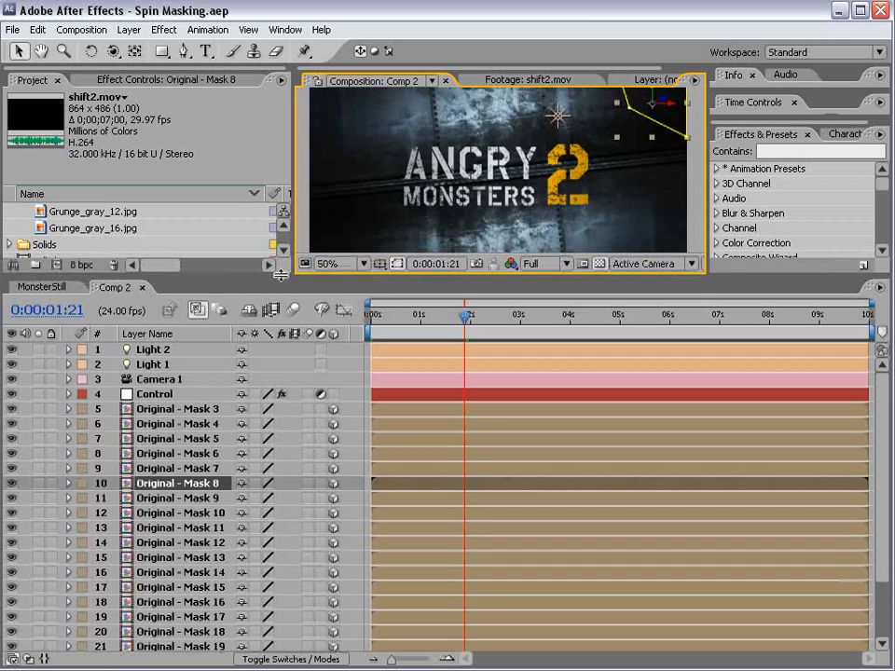
click(144, 415)
drag(884, 399, 885, 510)
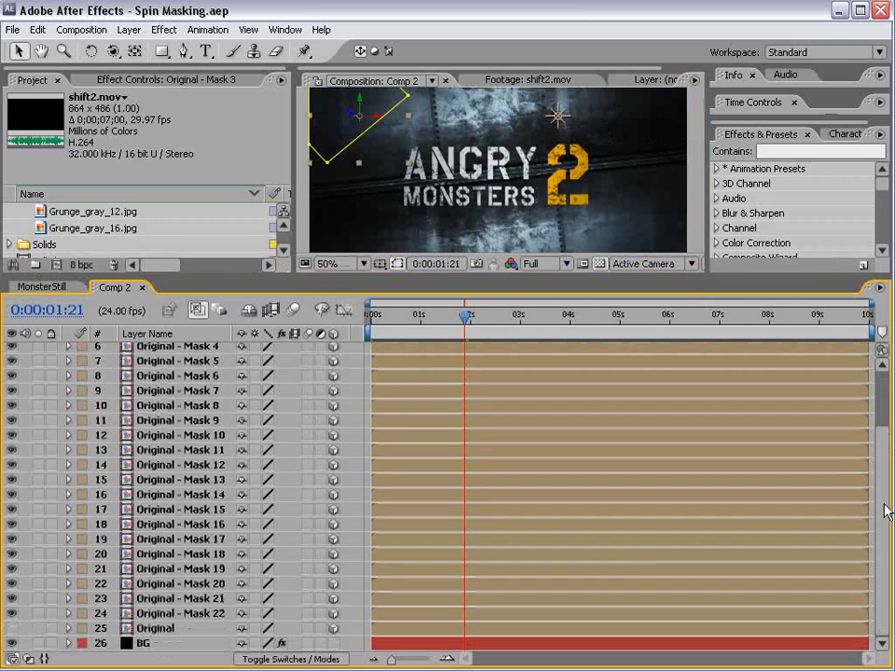
shift+click(176, 615)
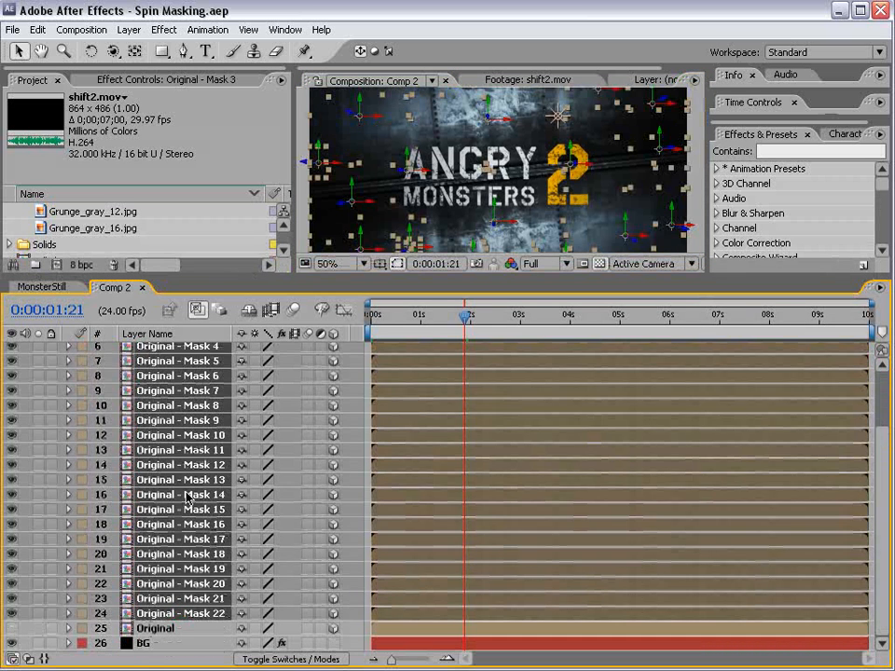
key(Delete)
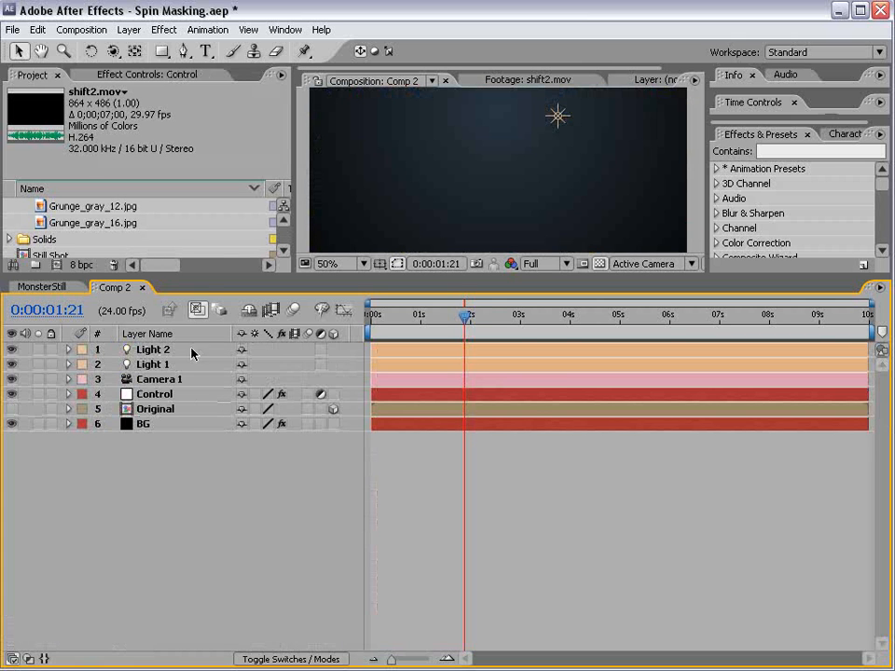
drag(203, 272, 203, 293)
Launch the script editor, ExtendScript Toolkit 2, and open MasksToLayers.jsx from the Scripts folder in an enlarged window
click(12, 30)
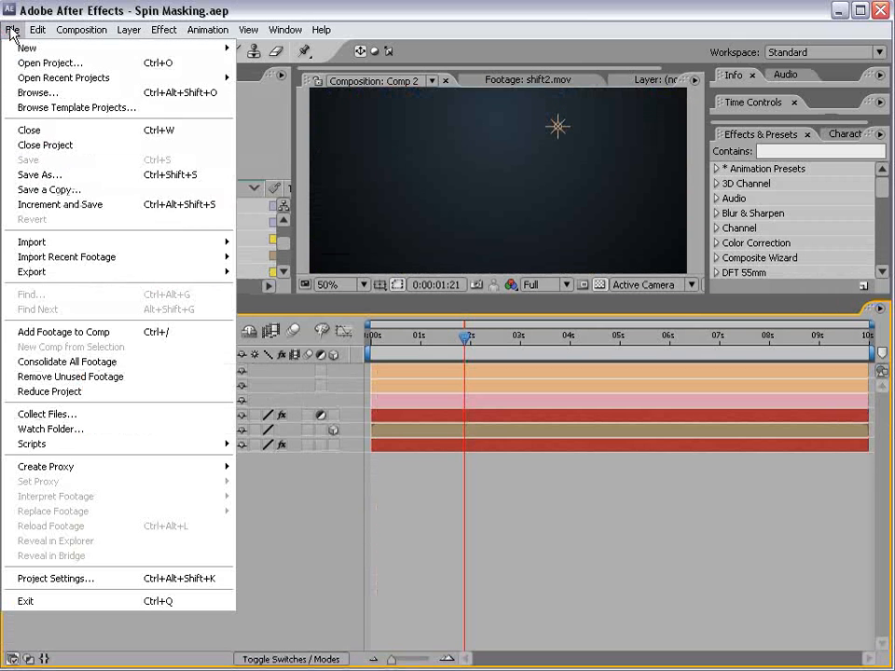
click(52, 449)
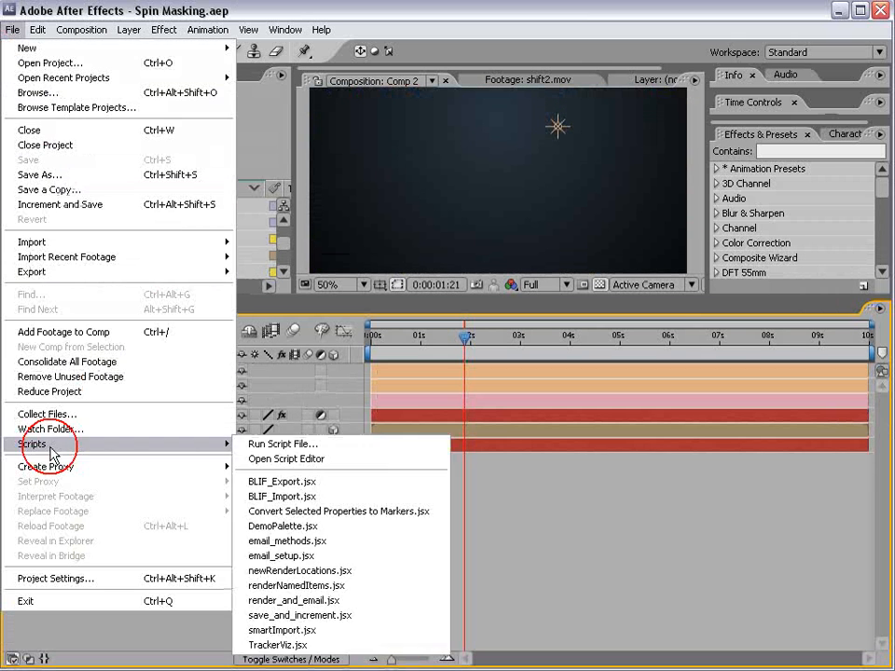
click(344, 459)
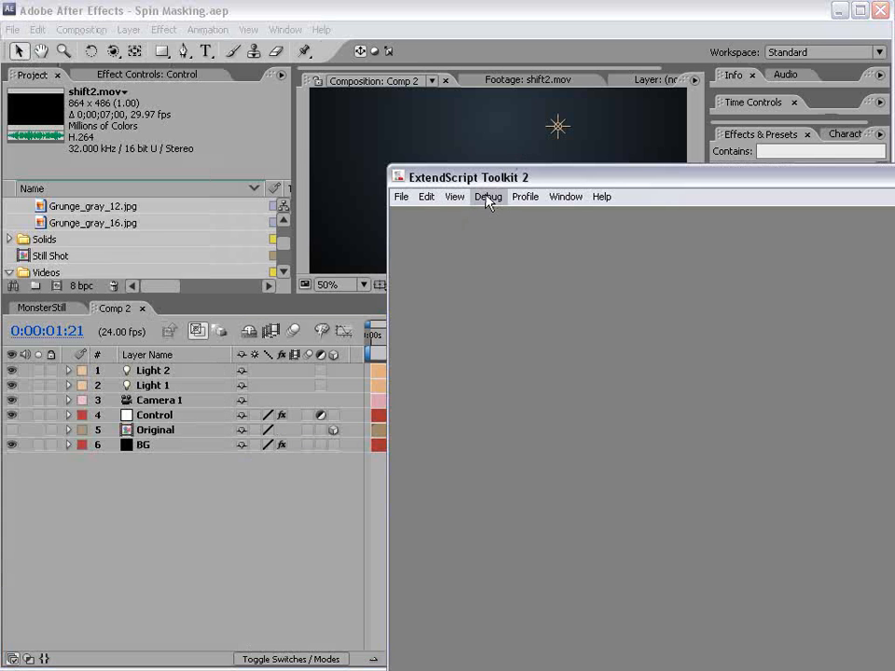
click(402, 197)
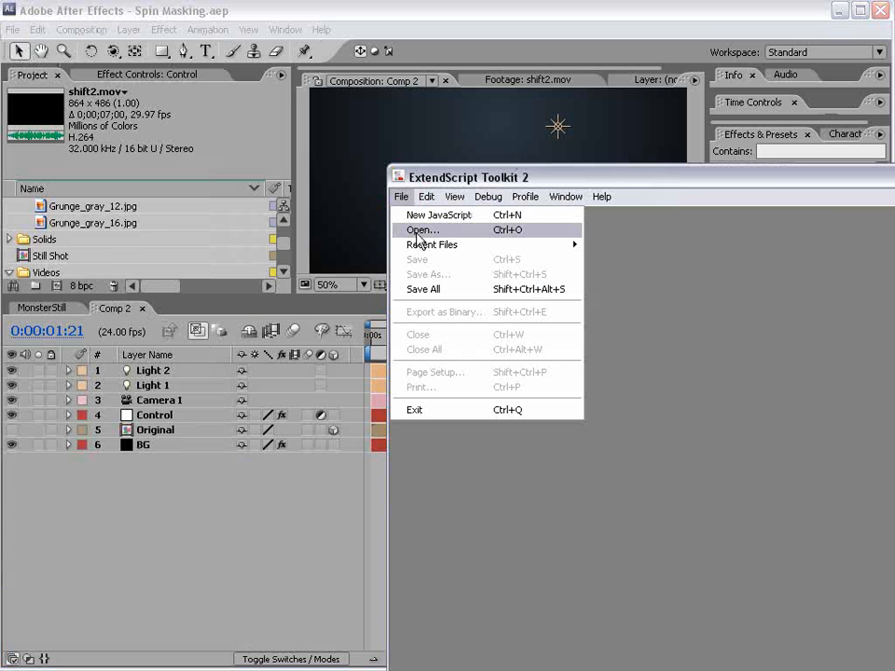
click(417, 230)
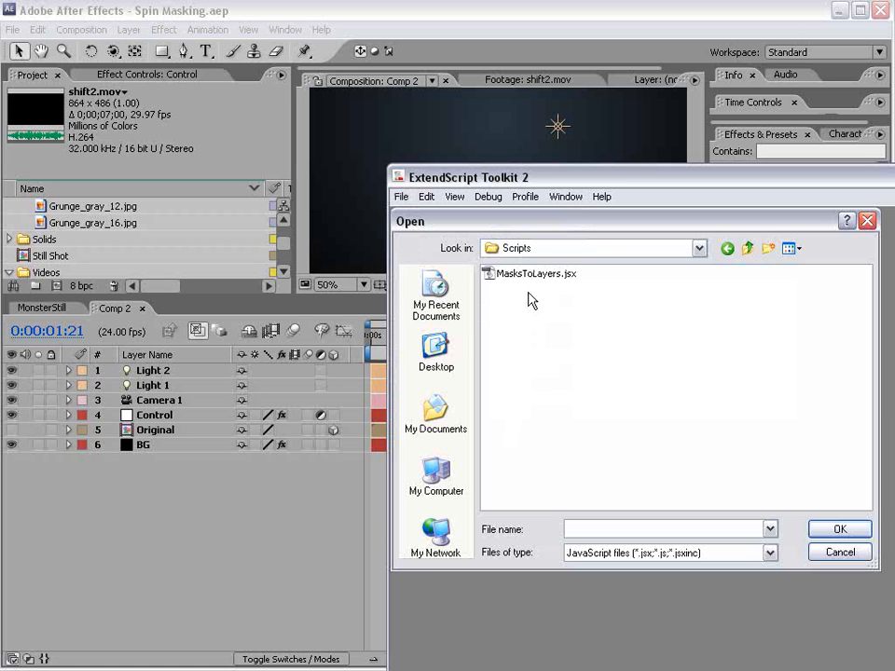
click(534, 274)
click(837, 530)
drag(550, 171, 280, 52)
drag(545, 569, 794, 669)
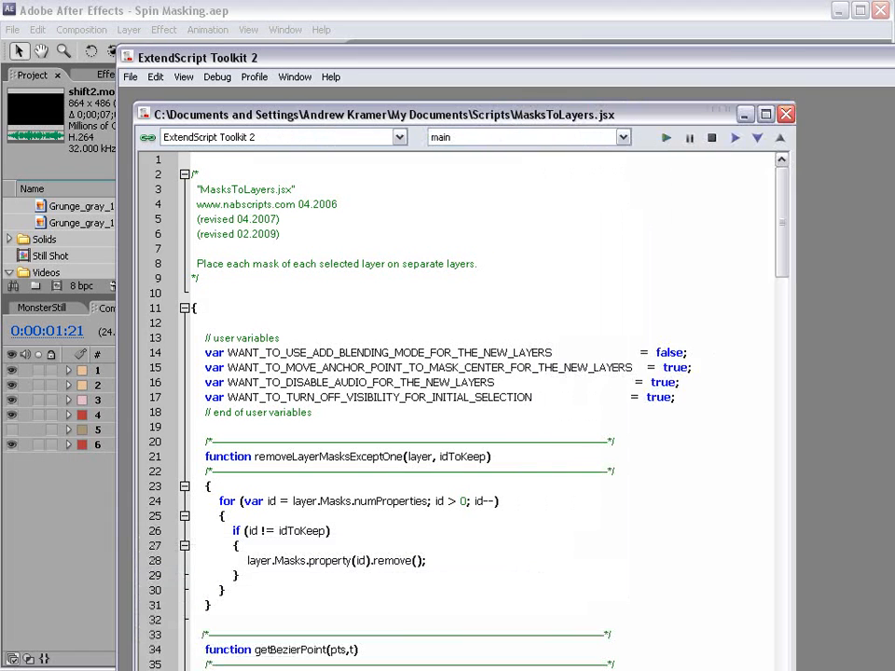
drag(793, 251, 802, 248)
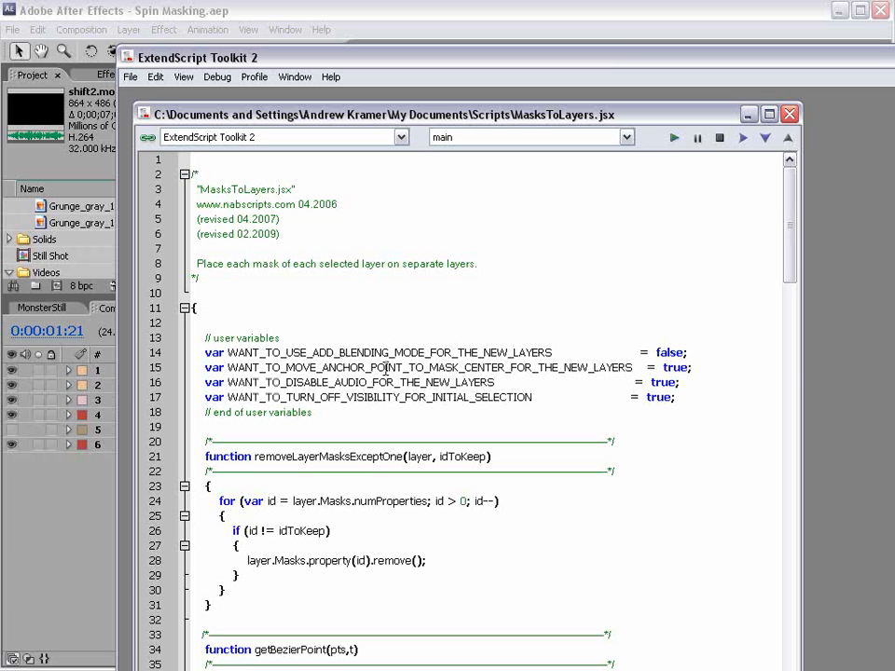
Set WANT_TO_MOVE_ANCHOR_POINT_TO_MASK_CENTER_FOR_THE_NEW_LAYERS to false in MasksToLayers.jsx and save the script
drag(662, 367, 680, 368)
text(false)
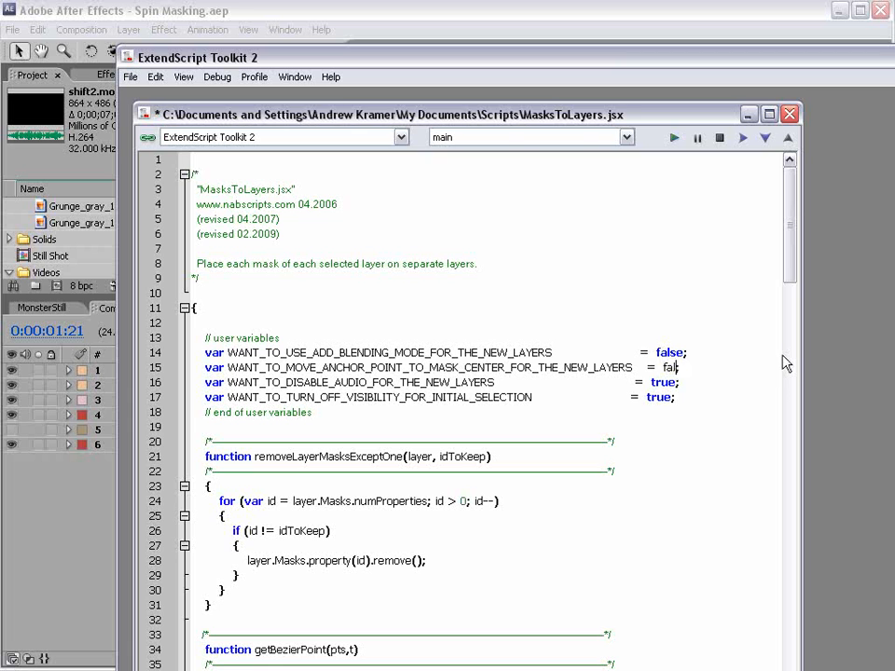
drag(687, 410, 561, 356)
click(645, 452)
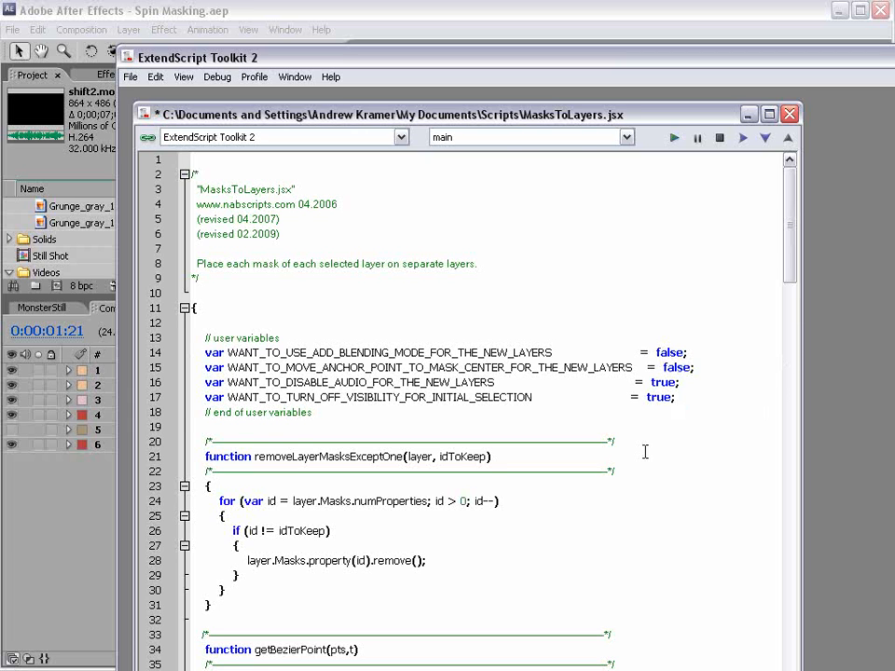
click(130, 77)
click(152, 141)
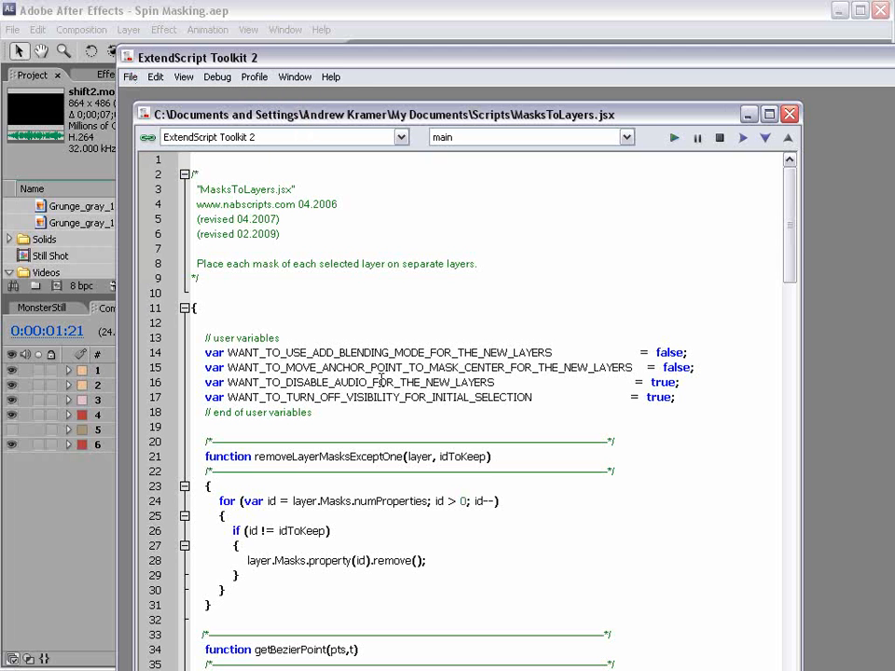
Switch back to After Effects, make the Original layer visible and run MasksToLayers.jsx on it
click(455, 4)
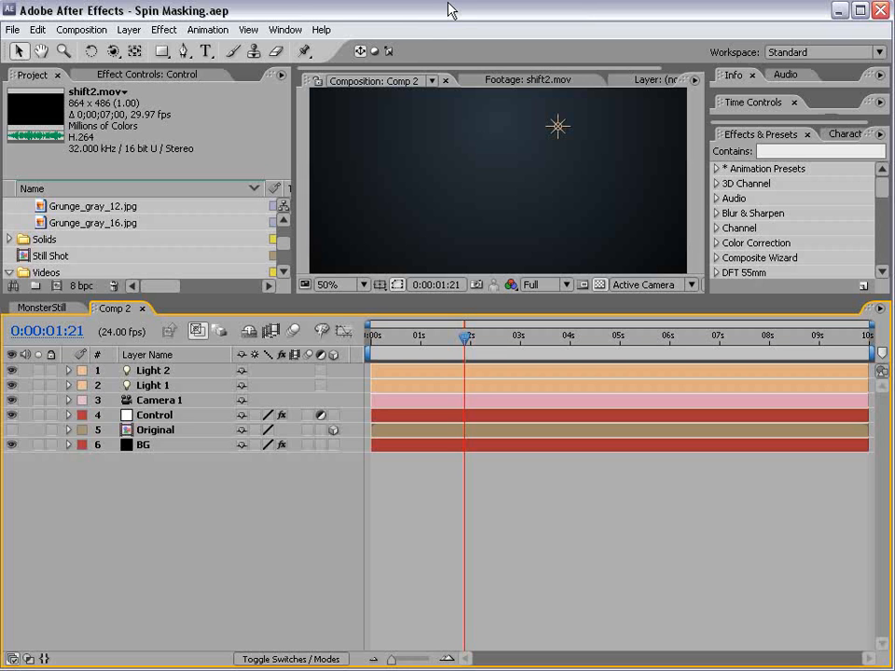
click(151, 416)
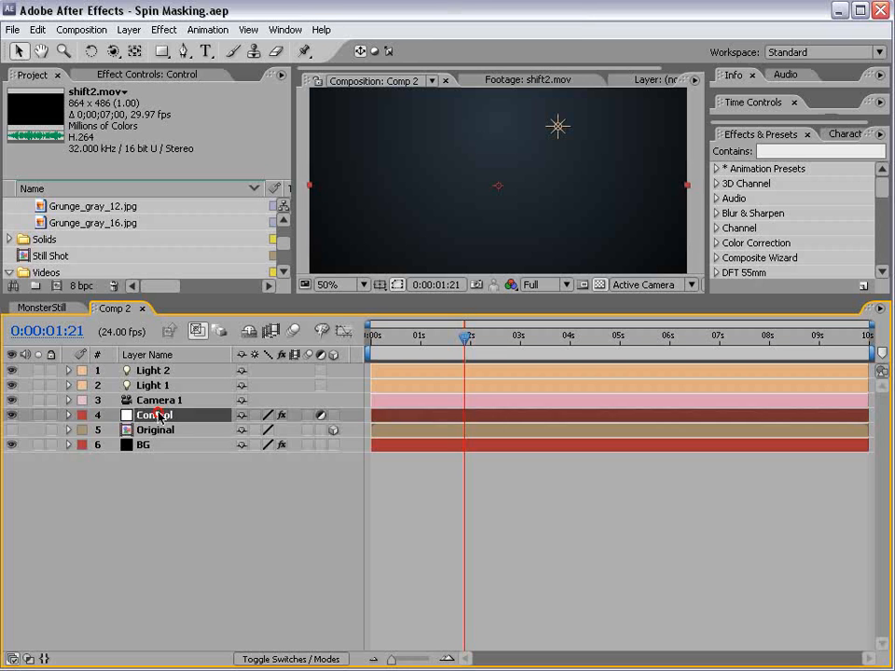
drag(295, 299, 291, 342)
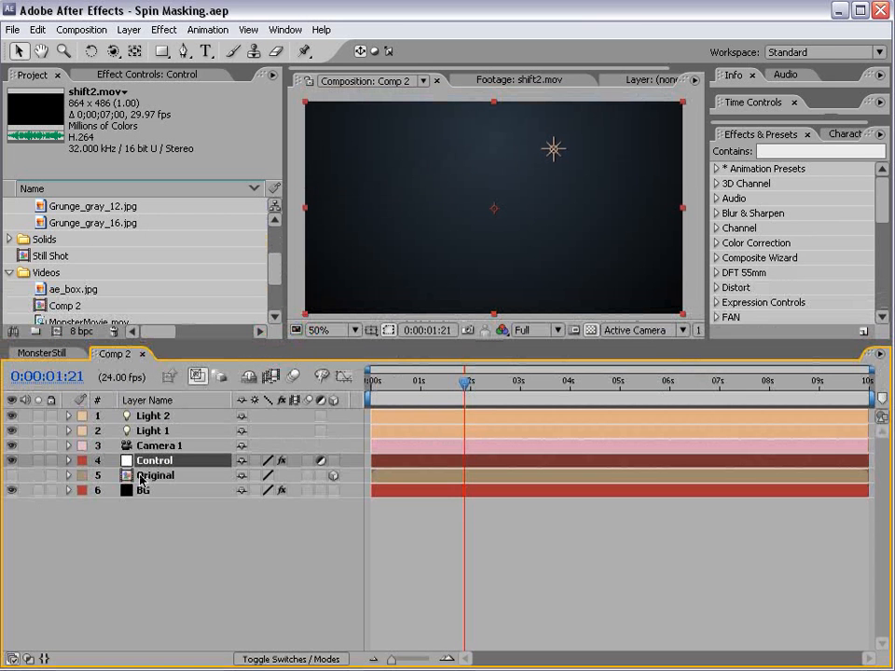
click(12, 476)
click(154, 476)
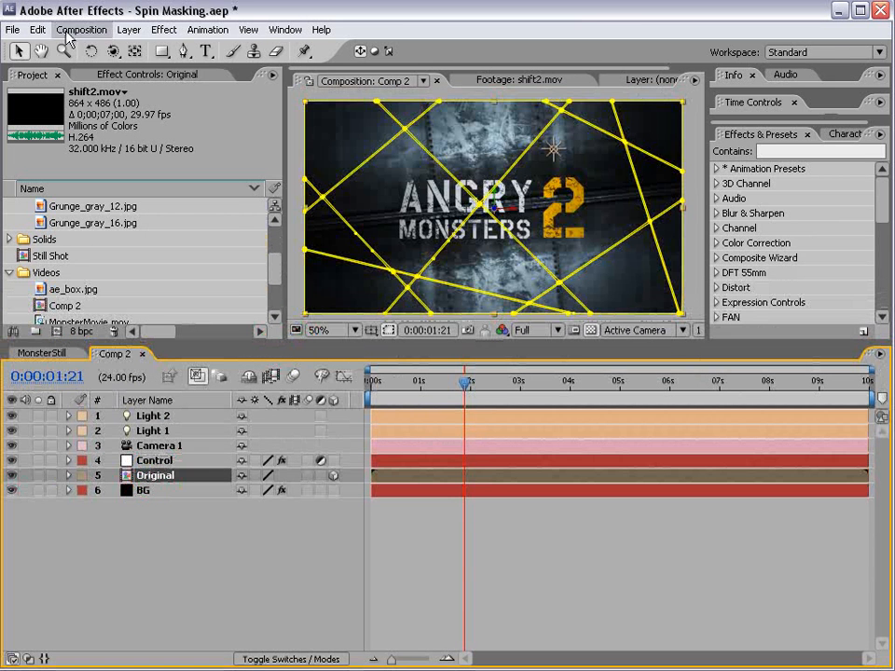
click(11, 30)
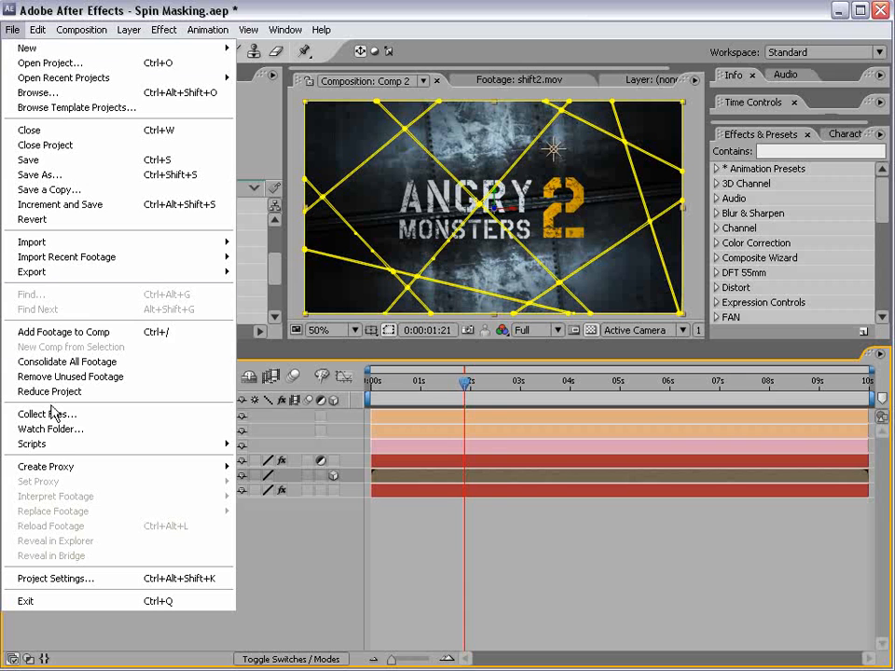
click(86, 443)
click(272, 446)
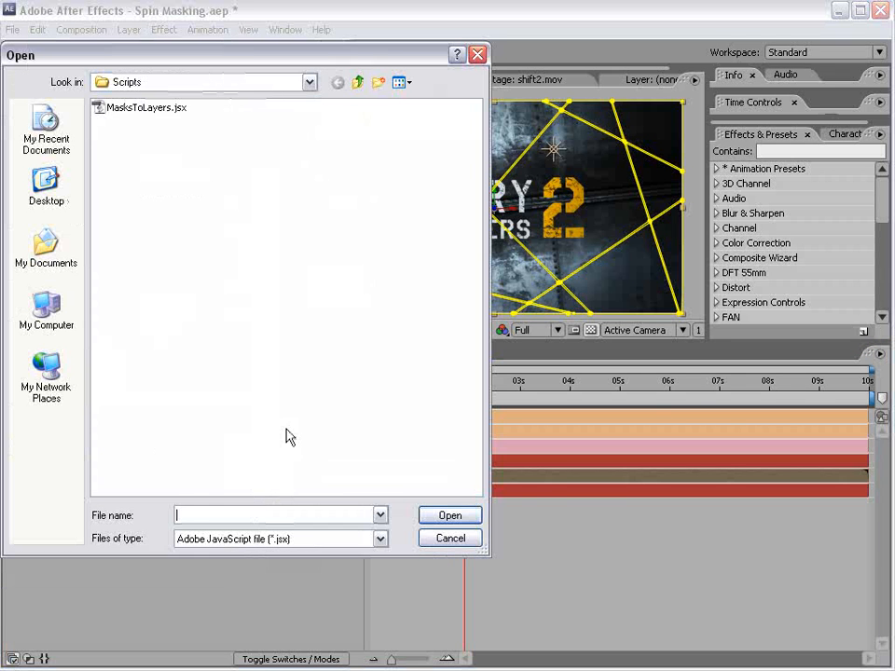
click(138, 109)
click(442, 518)
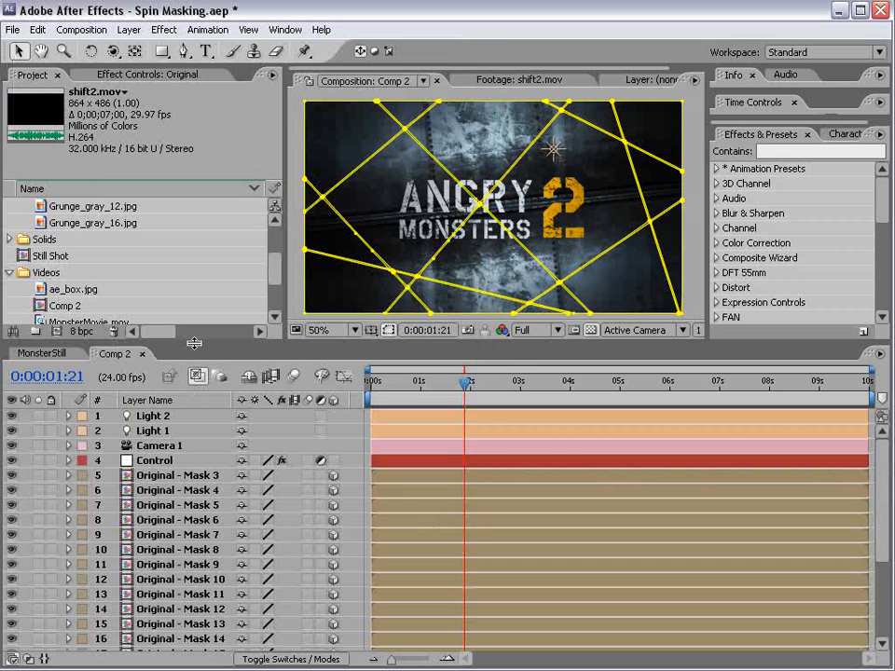
At 0:00:00:00, set the Control layer's Position slider to 0
drag(455, 390, 331, 399)
click(152, 461)
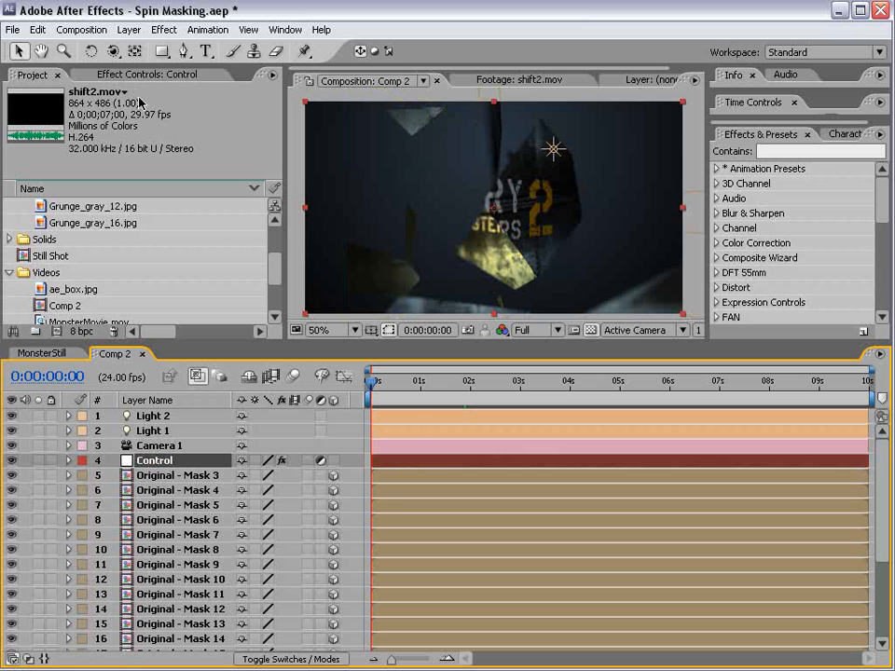
click(128, 77)
click(144, 136)
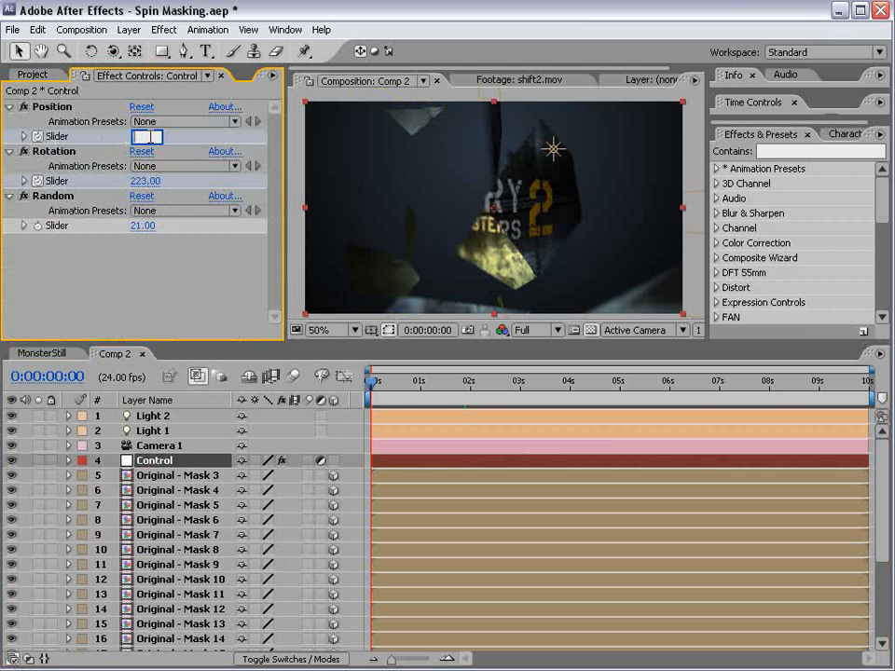
text(0)
key(Return)
At 0:00:00:00, set the Control layer's Rotation slider to 611 and its Random slider to 11
click(387, 384)
mouse_move(387, 384)
mouse_down()
mouse_move(435, 385)
mouse_move(373, 384)
mouse_up()
drag(145, 181, 443, 429)
mouse_move(373, 380)
mouse_down()
mouse_move(491, 381)
mouse_move(373, 382)
mouse_up()
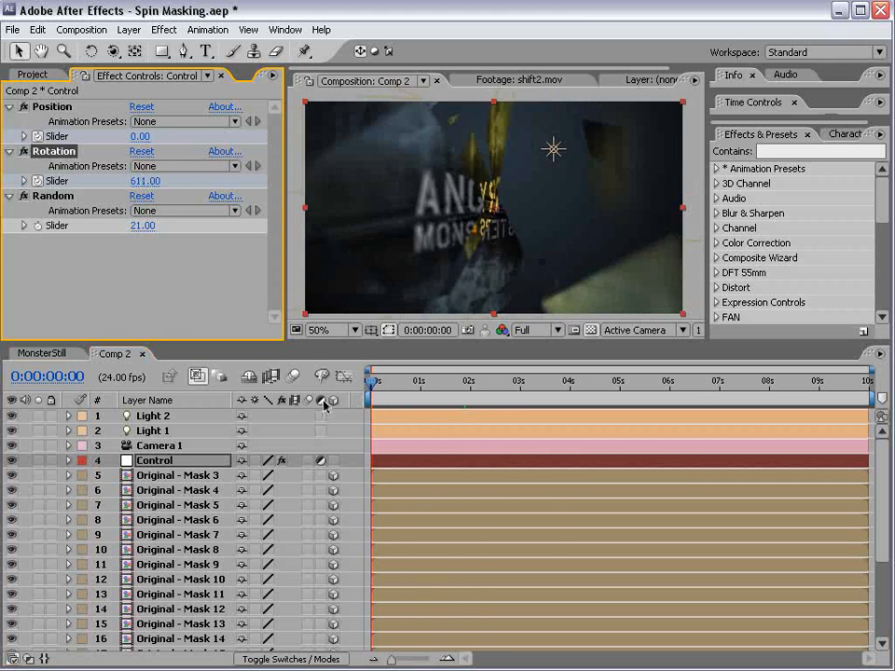
mouse_move(146, 221)
mouse_down()
mouse_move(123, 224)
mouse_move(131, 226)
mouse_up()
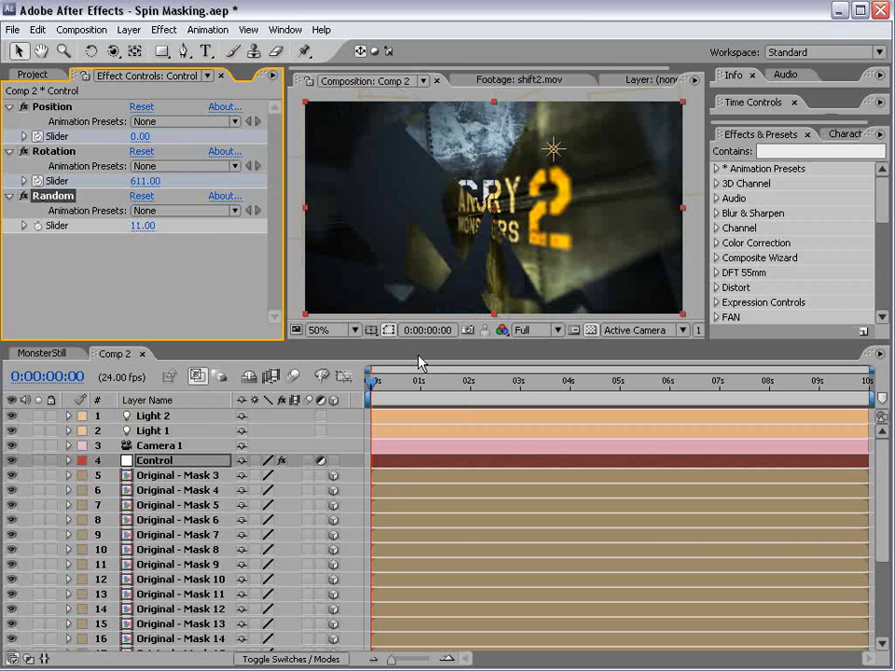
Enable motion blur on the Original - Mask 3 through Original - Mask 22 layers and for Comp 2 as a whole
drag(373, 382, 460, 384)
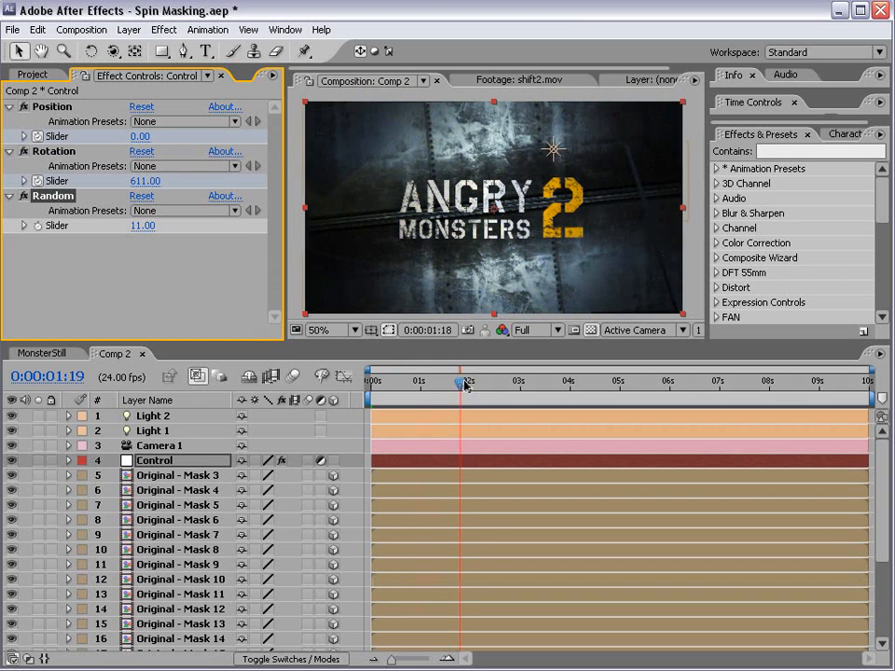
drag(430, 340, 429, 209)
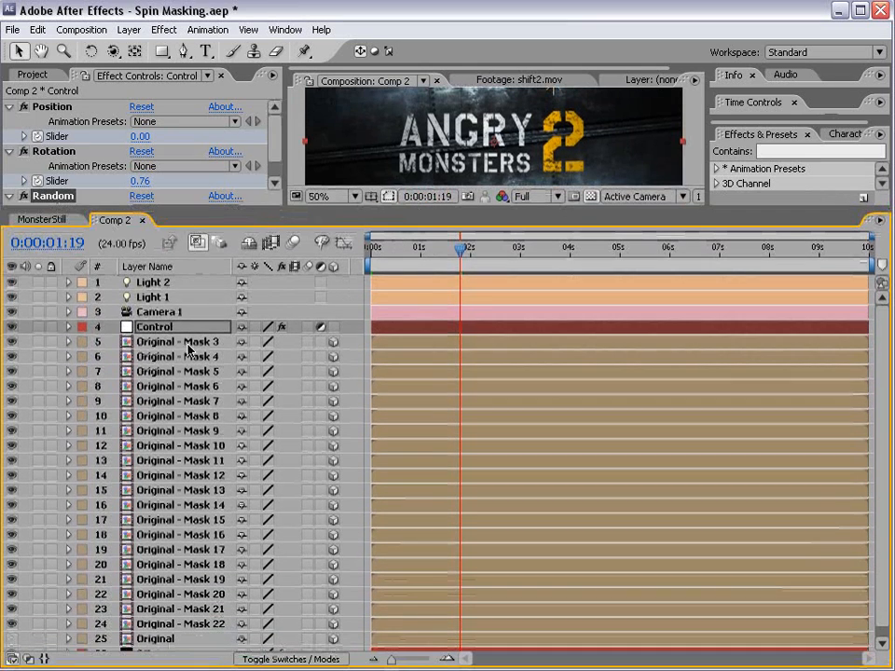
click(172, 342)
shift+click(158, 624)
click(309, 624)
click(293, 241)
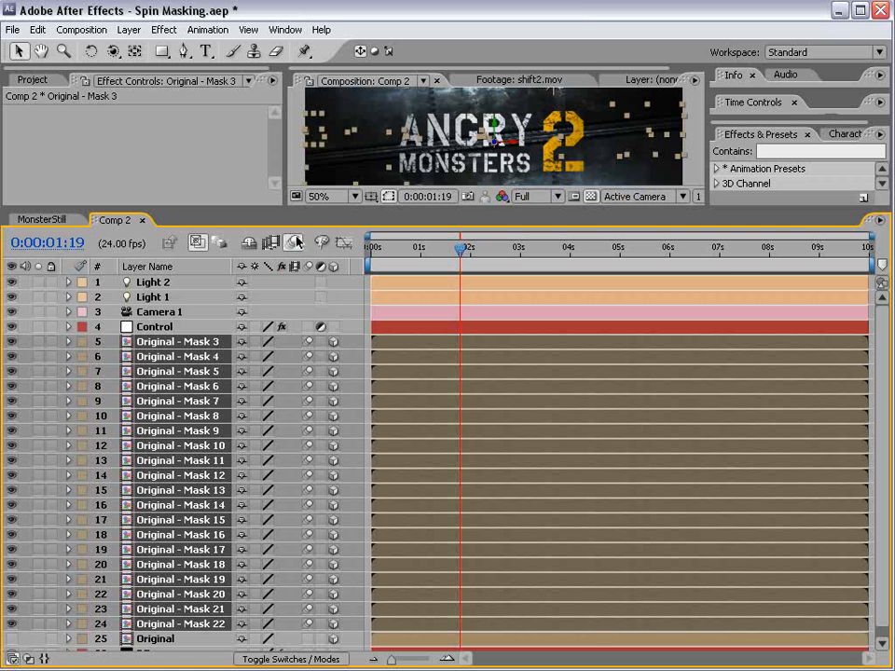
Inspect the motion-blurred shards at full size and preview how the spin resolves into the title in Comp 2
drag(314, 207, 314, 331)
drag(461, 371, 410, 373)
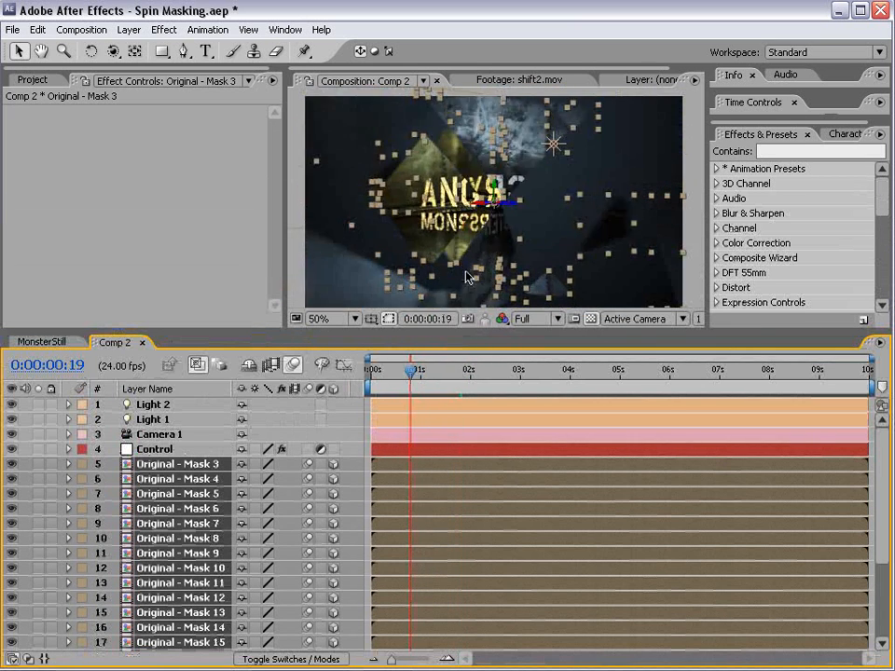
key(grave)
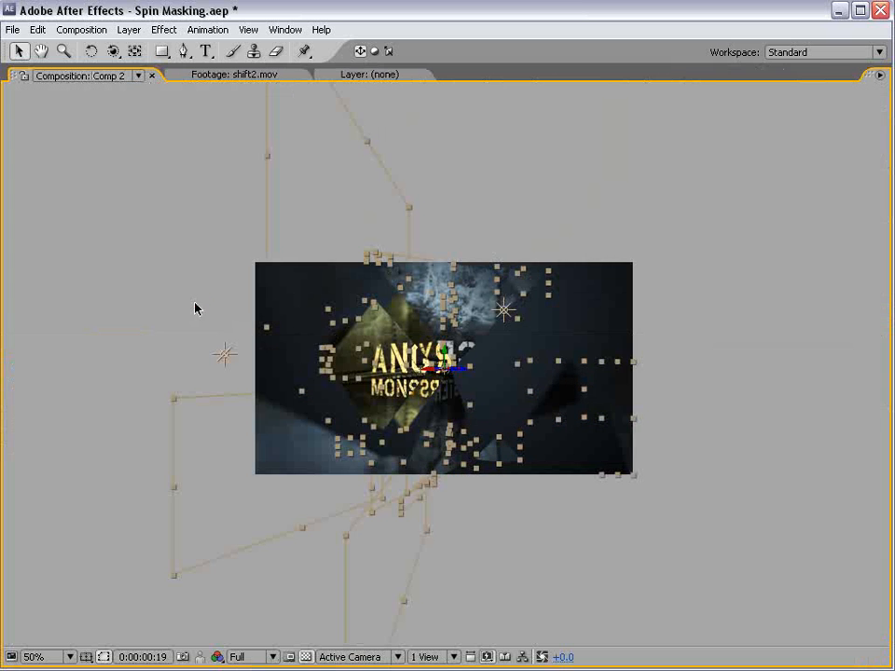
key(period)
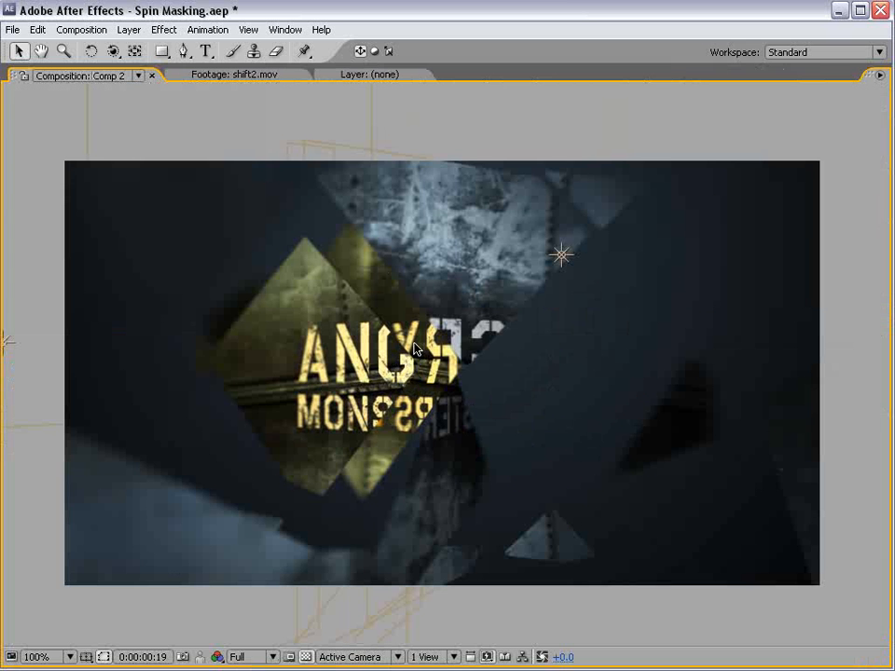
key(grave)
key(comma)
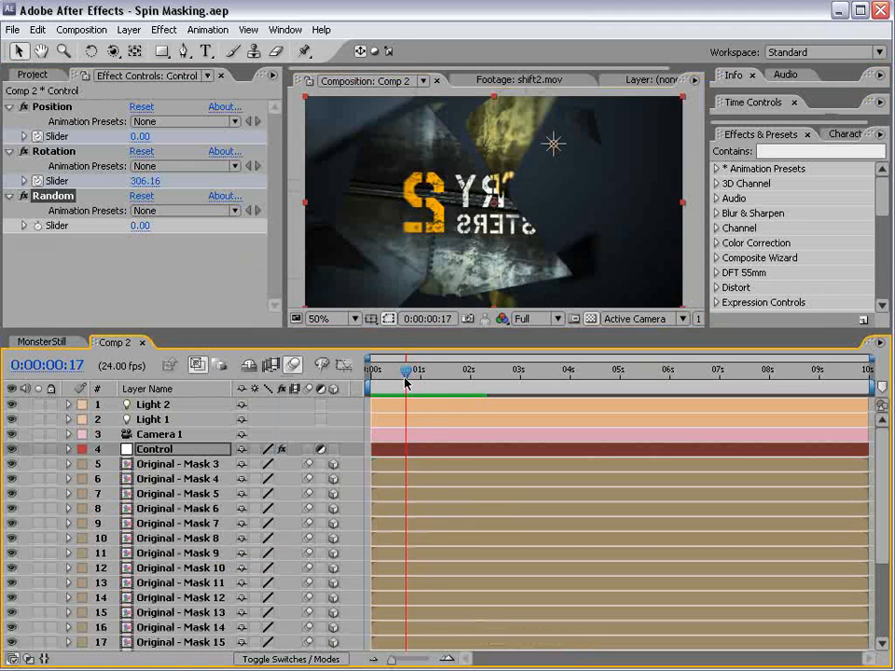
key(space)
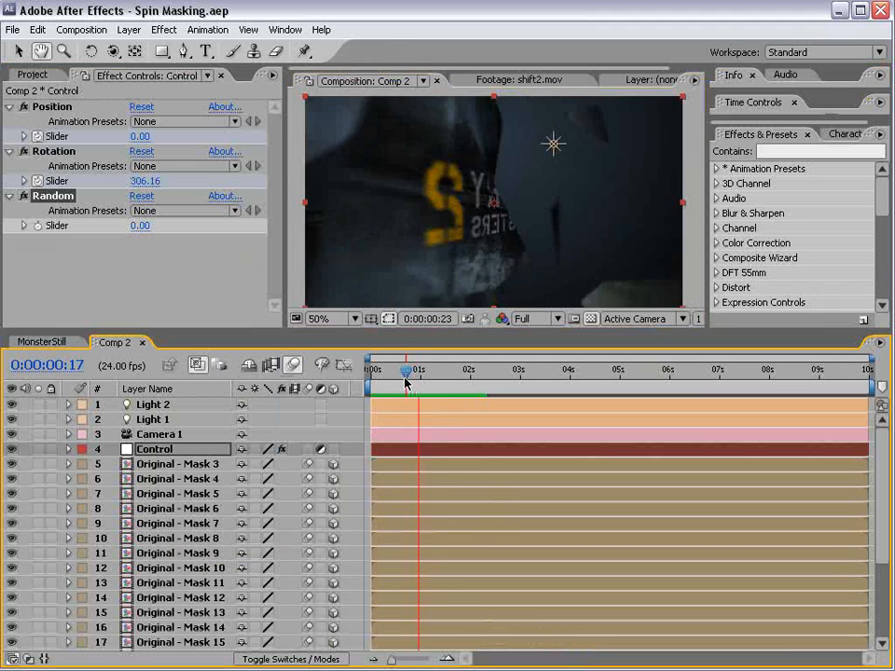
drag(405, 374, 461, 377)
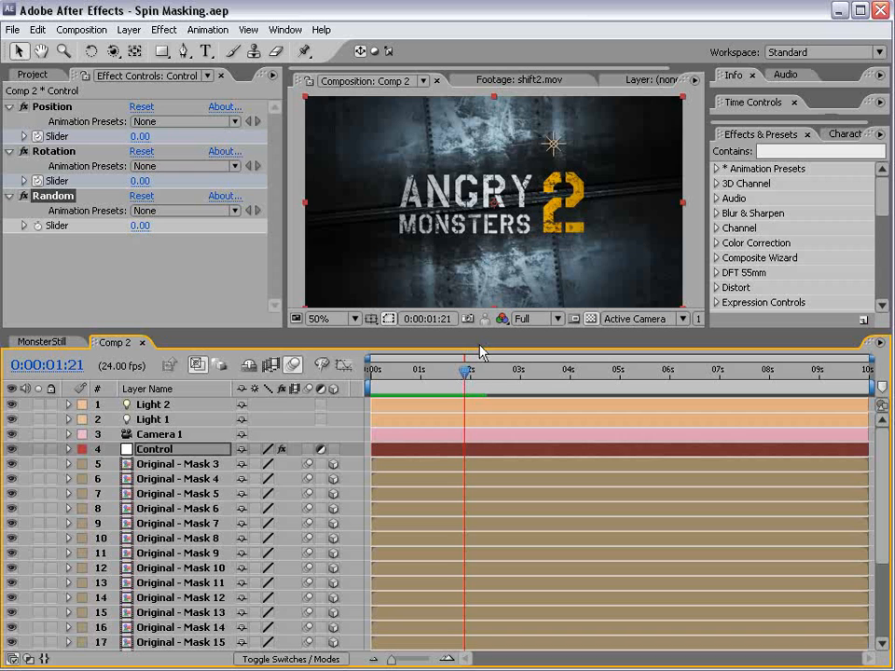
At 0:00:00:00, keyframe Camera 1's Point of Interest, Position and Orientation, and move those keyframes to about the two-second mark
click(398, 428)
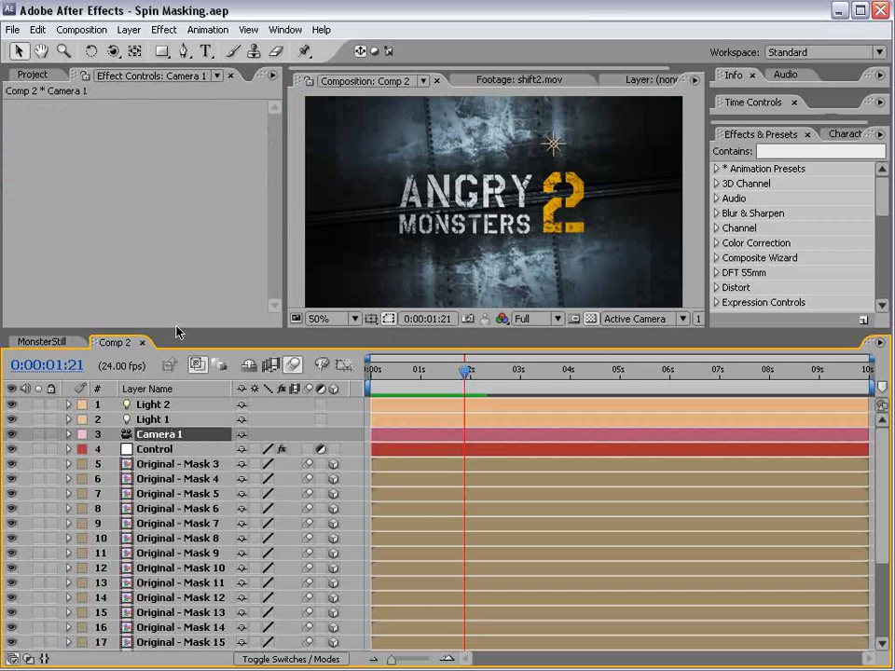
click(34, 75)
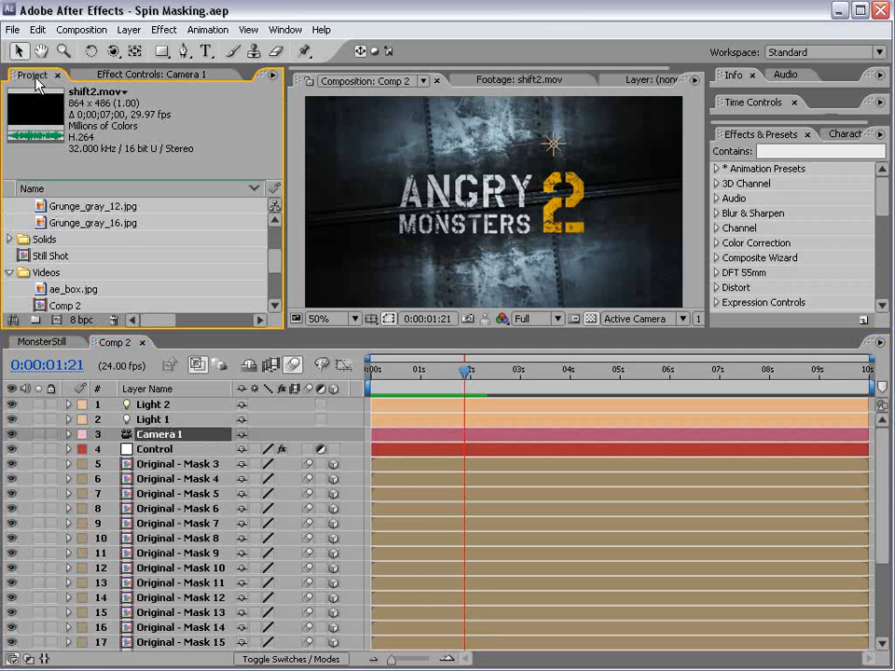
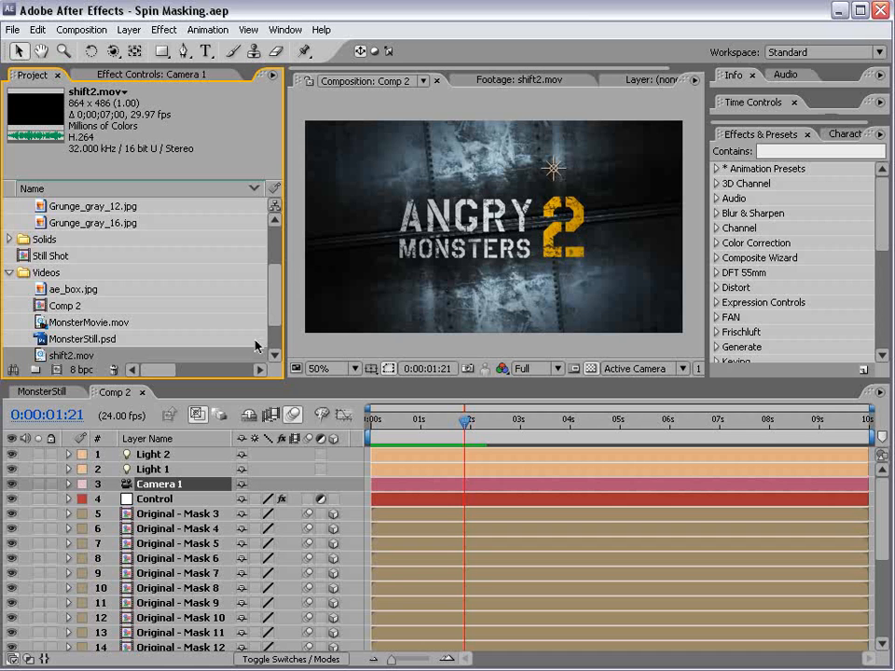
drag(466, 422, 371, 434)
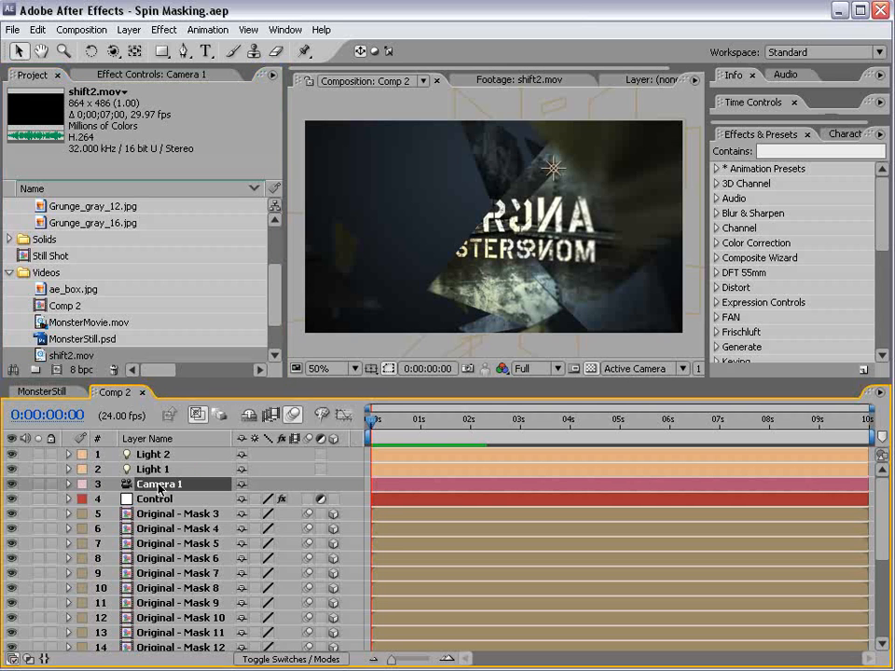
key(p)
key(shift+r)
key(shift+a)
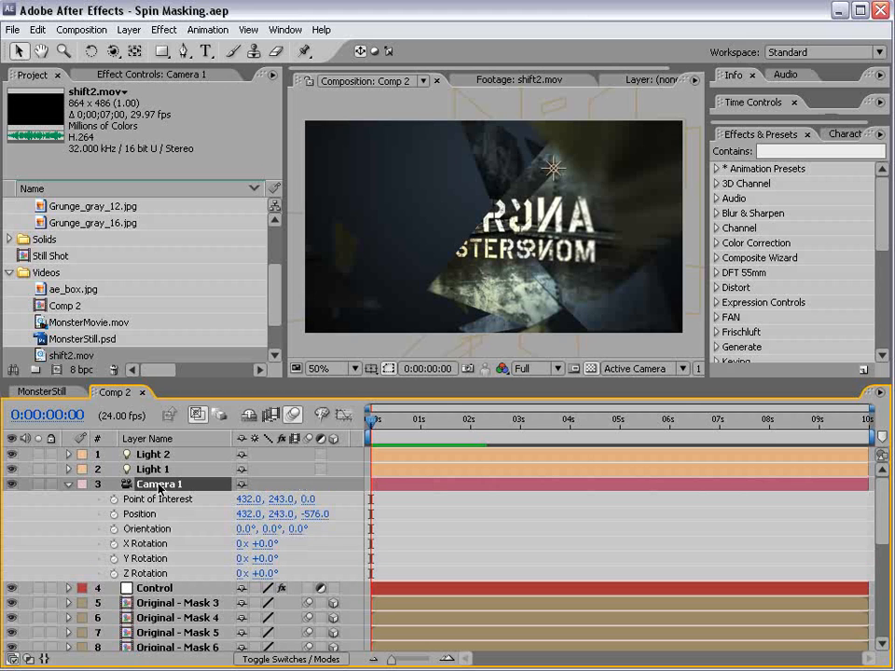
drag(114, 530, 114, 502)
drag(371, 500, 473, 499)
Try orbiting Camera 1 high above the shards at 0:00:00:12, preview the camera move and delete the added Position keyframe
click(395, 426)
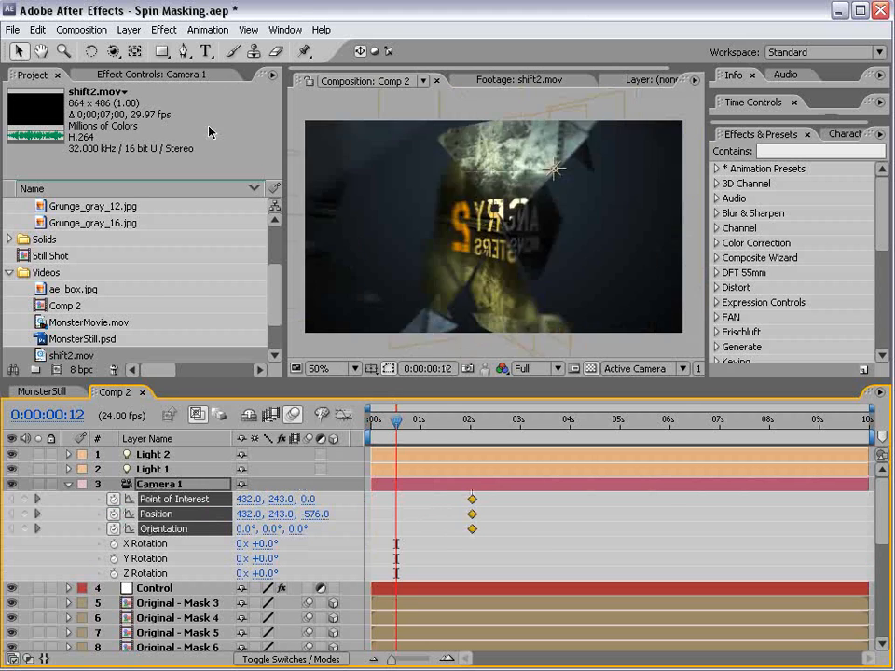
click(113, 51)
drag(434, 265, 483, 354)
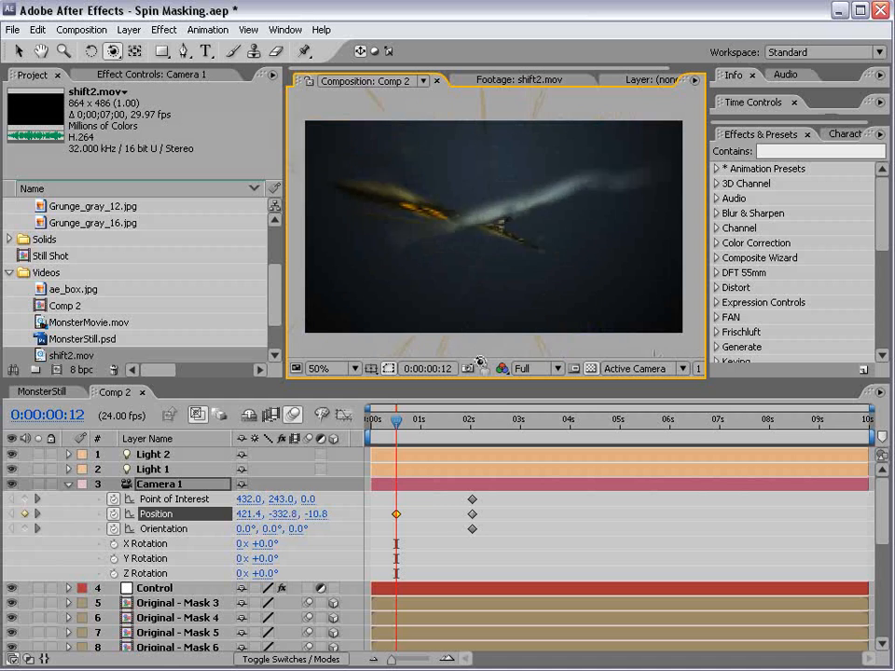
click(398, 423)
drag(399, 429, 435, 429)
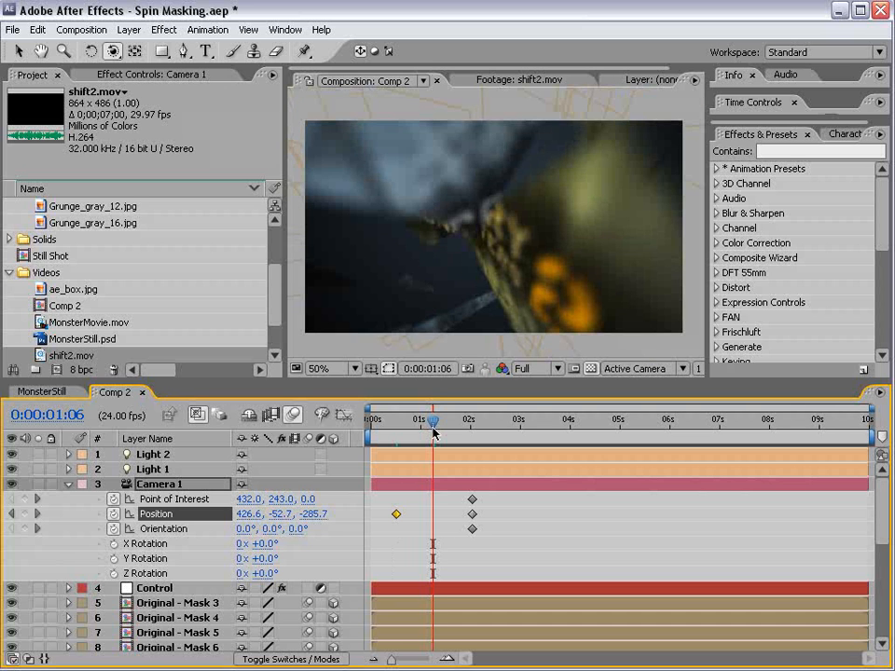
drag(410, 500, 372, 543)
key(Delete)
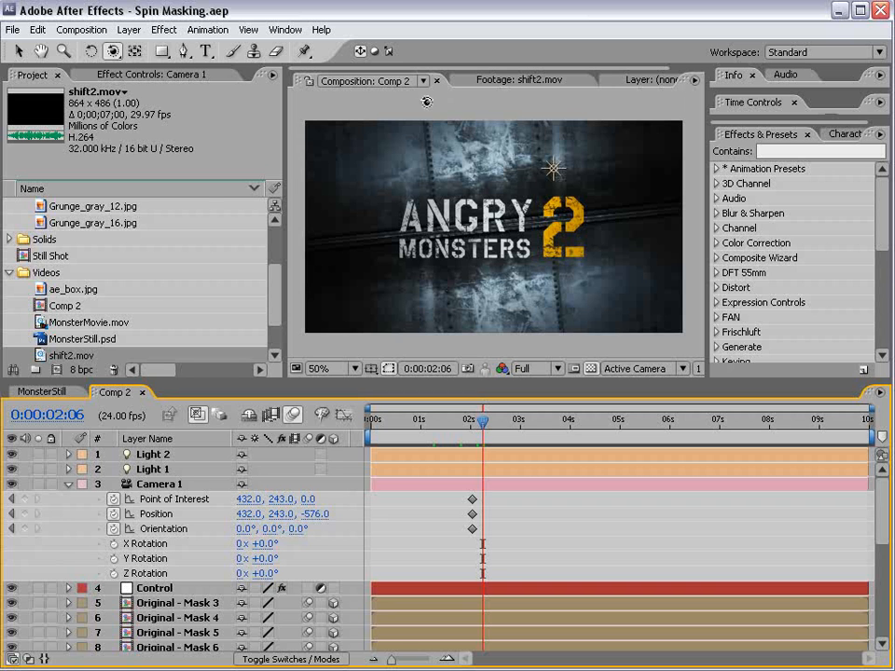
Review the MonsterMovie.mov footage up to 0;00;03;00 and create an 864 x 486, 24 fps, ten-second composition named Movie Comp
double_click(84, 323)
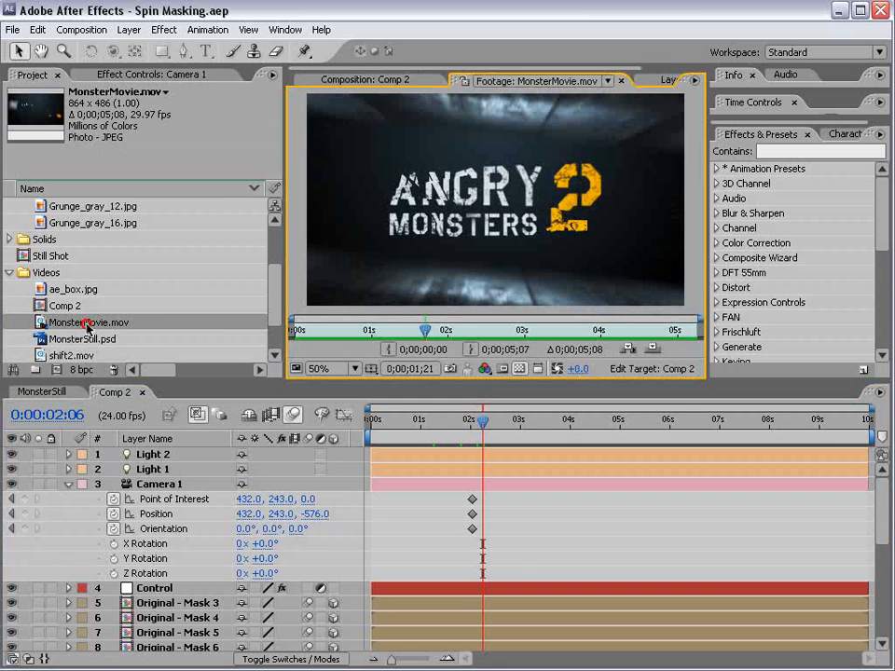
drag(425, 331, 527, 333)
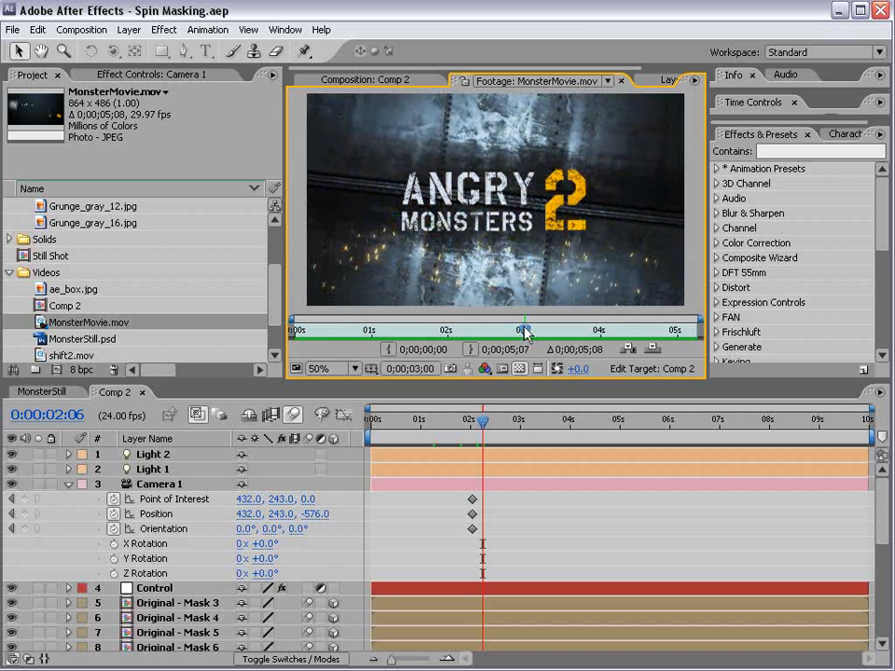
click(82, 30)
click(93, 49)
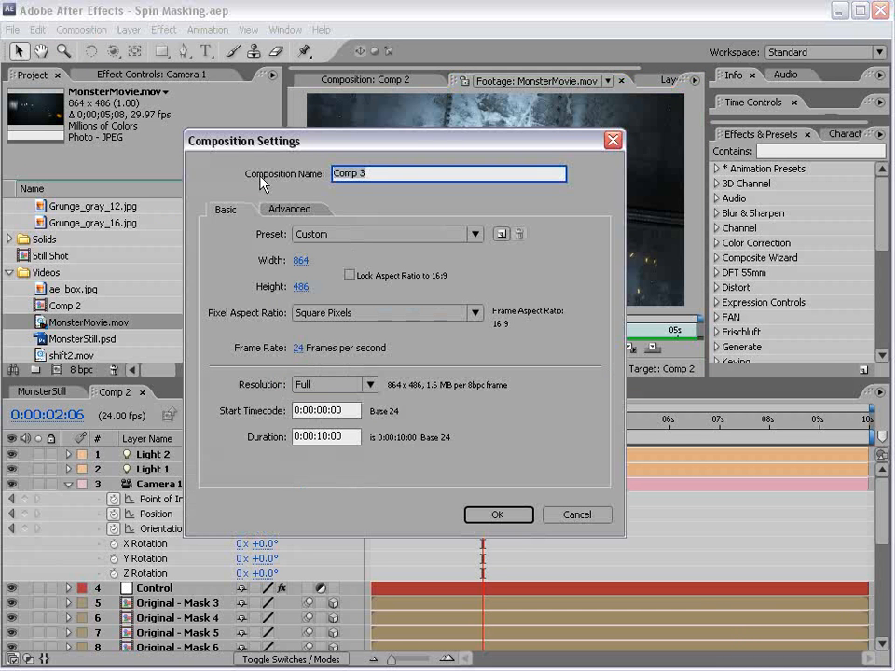
text(Movie Comp)
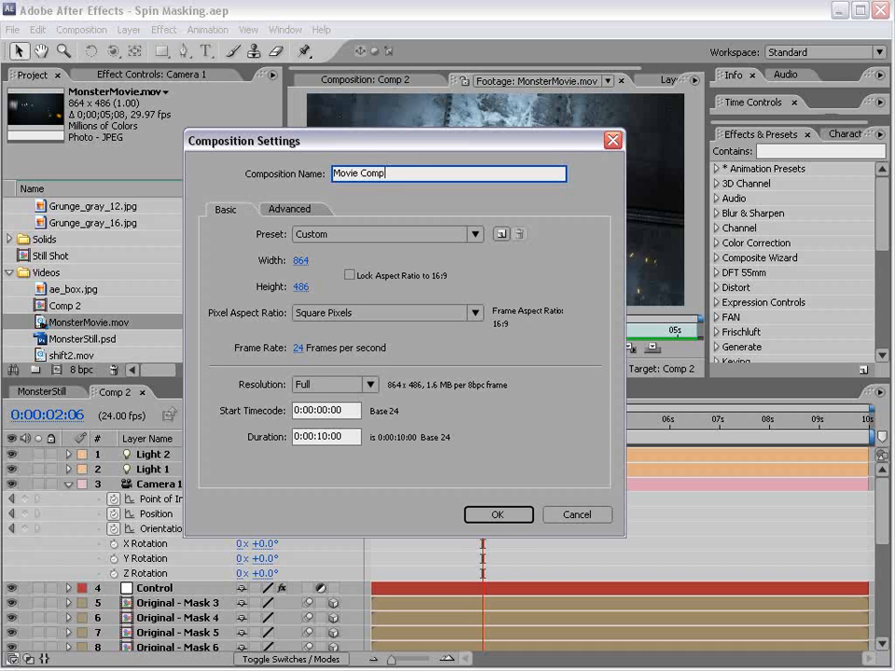
click(496, 516)
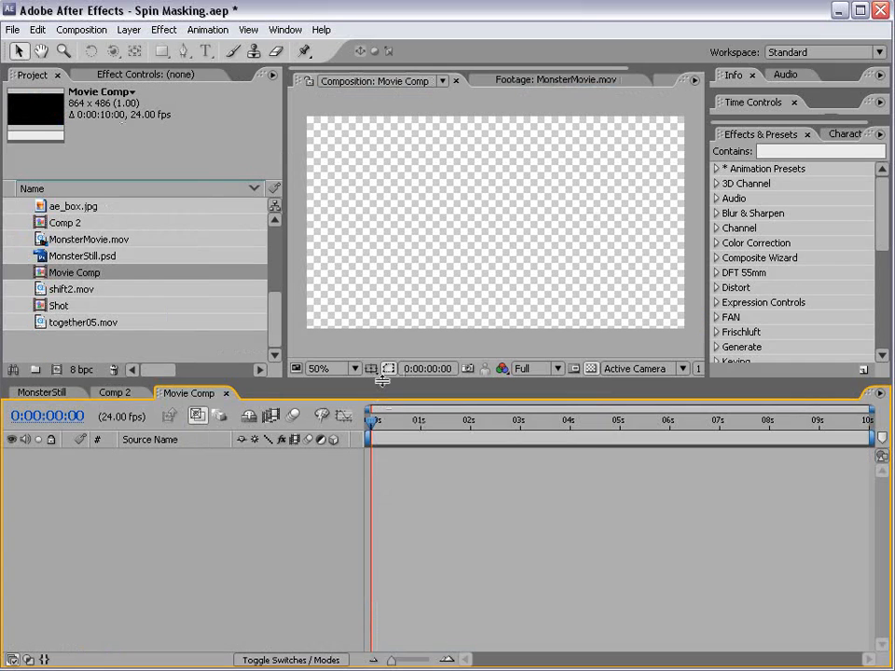
drag(382, 381, 383, 393)
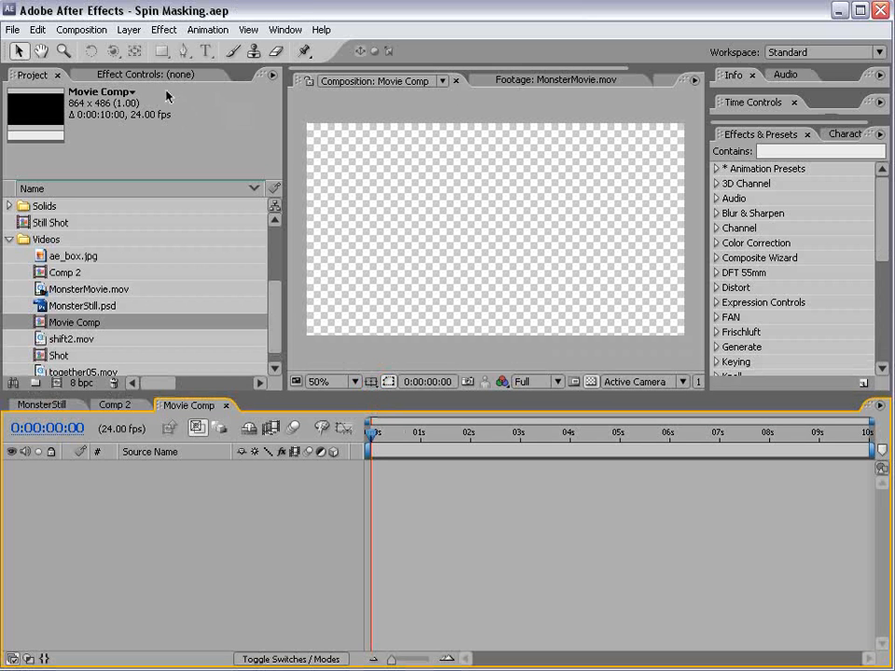
Turn off Movie Comp's transparency grid and discard the empty text layer
click(355, 191)
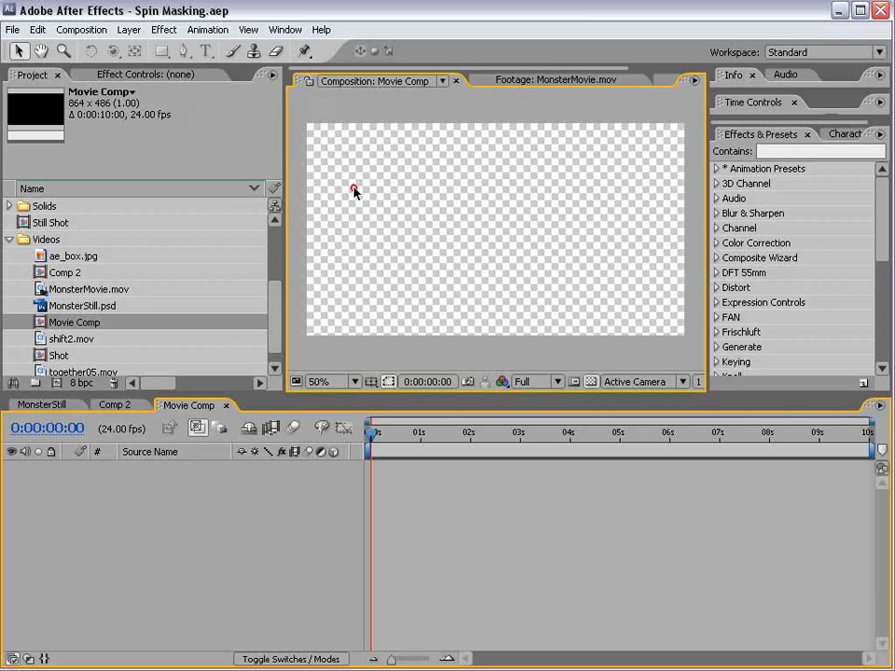
click(204, 51)
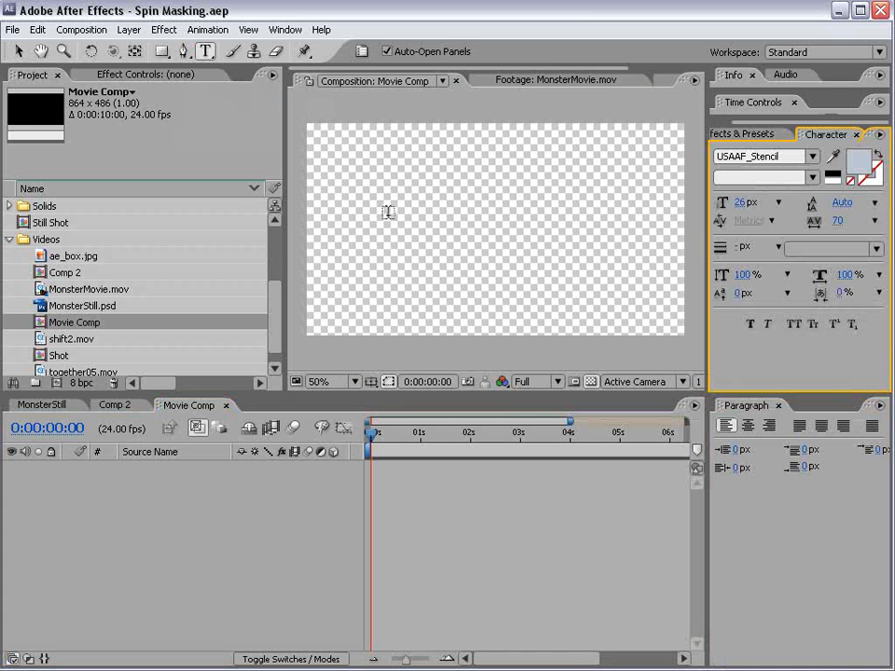
click(387, 208)
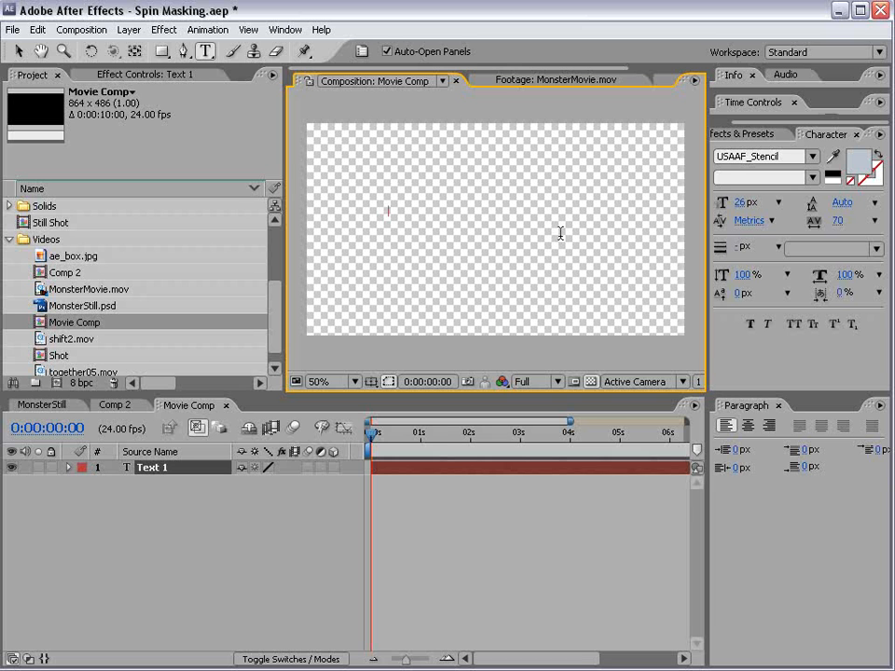
click(550, 81)
click(355, 82)
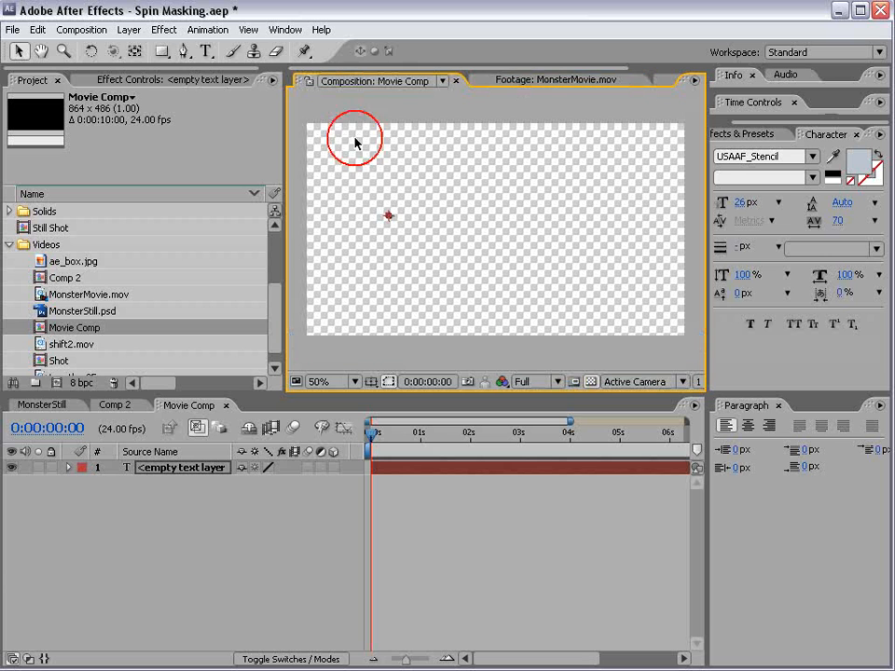
click(590, 382)
click(390, 216)
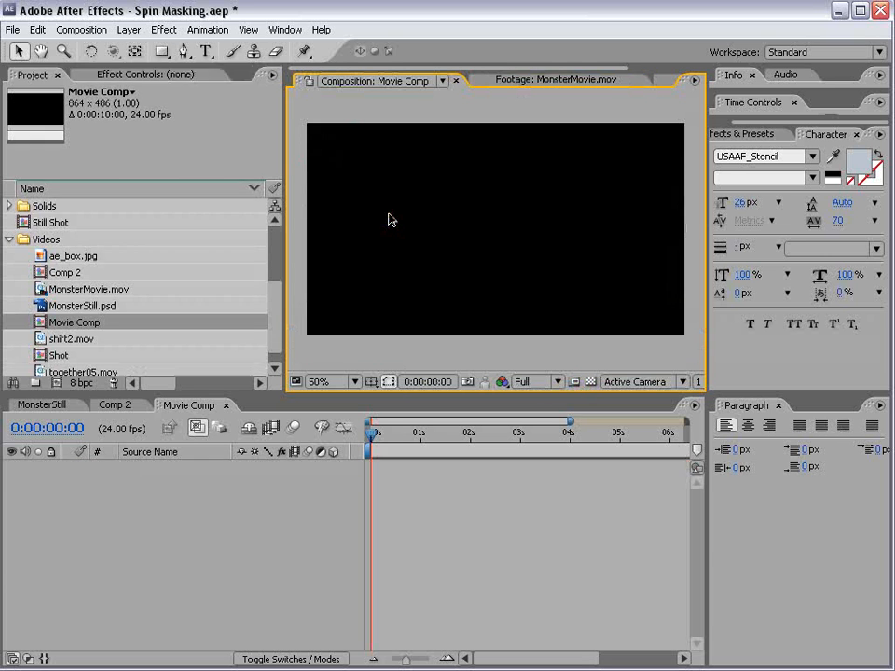
Add a text layer to Movie Comp reading ANGRY and MONSTERS on two lines in 26 px USAAF_Stencil
click(205, 52)
click(376, 197)
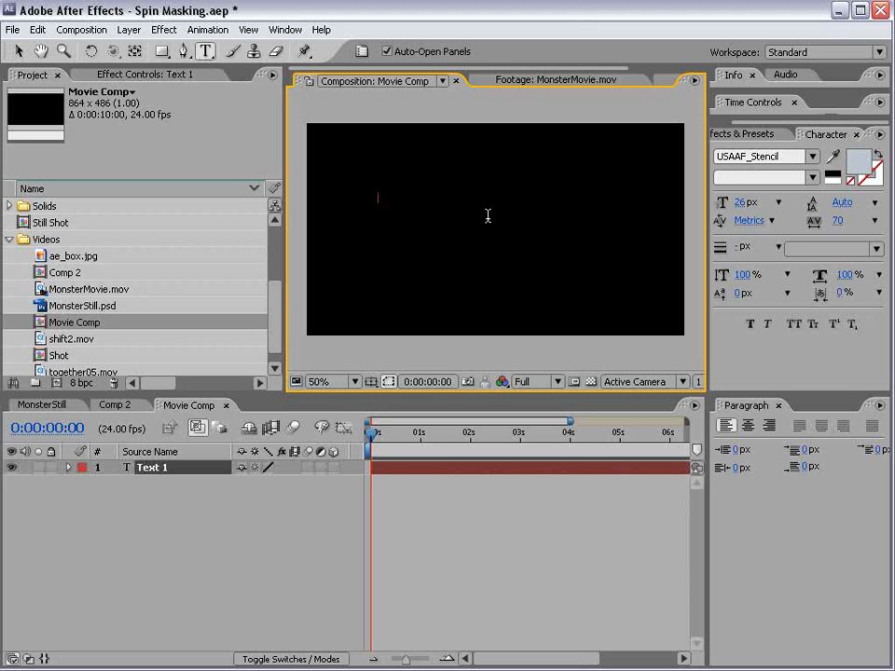
text(ANGRY )
text(MONSTERS)
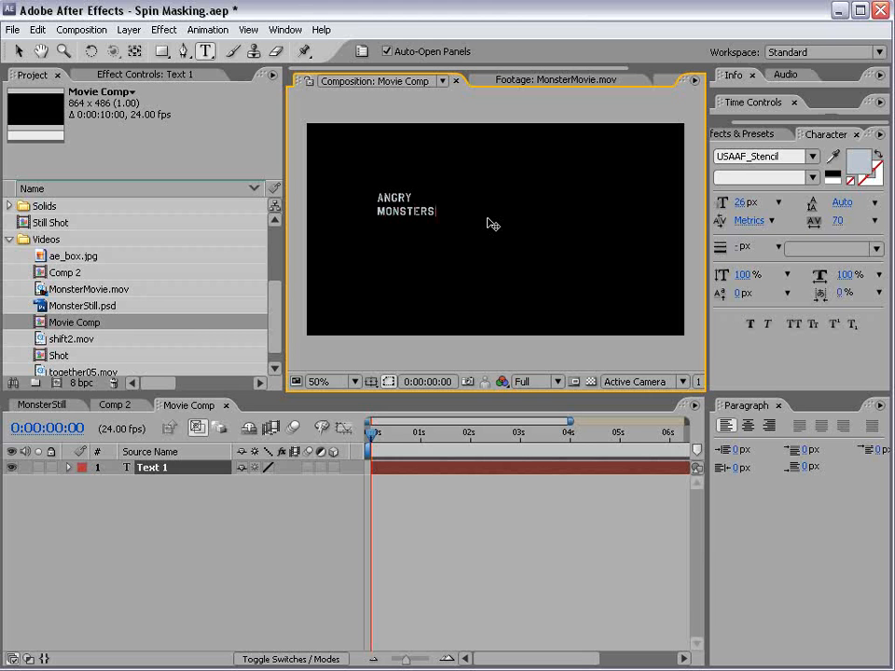
Set the font size of the word ANGRY to 44 px and finish editing the text
drag(417, 196, 373, 197)
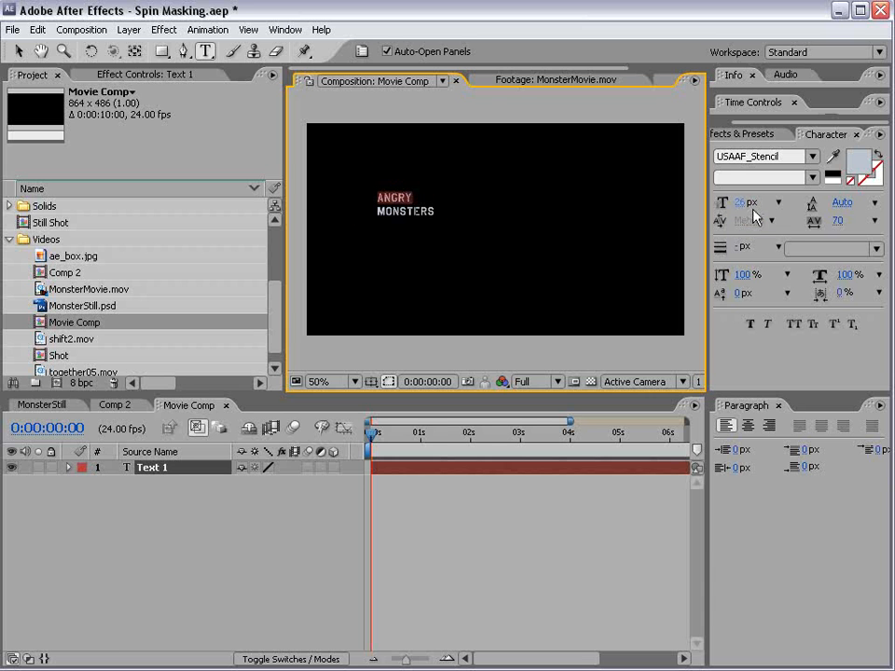
drag(743, 202, 749, 196)
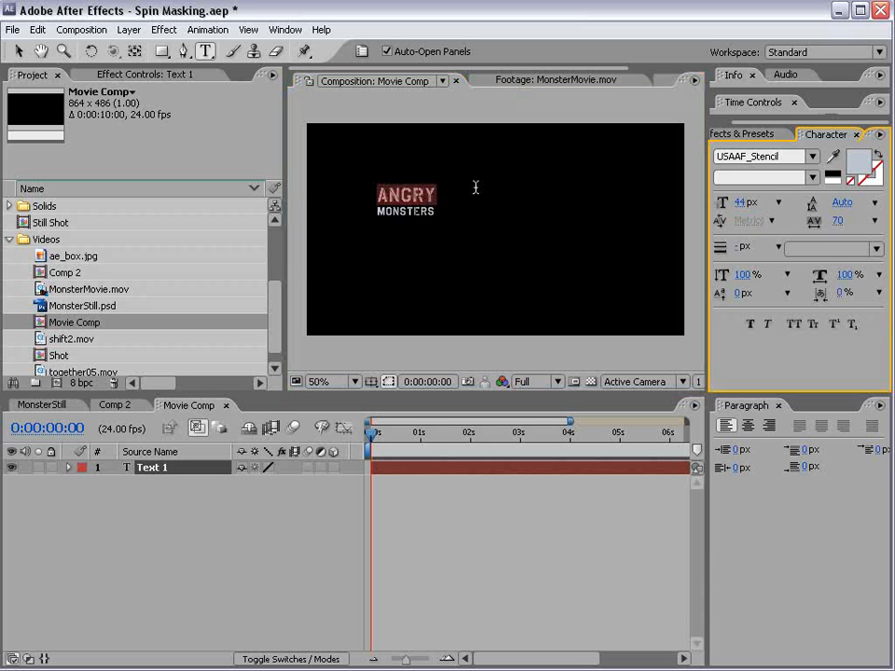
scroll(475, 188, up, 1)
click(363, 195)
key(ctrl+z)
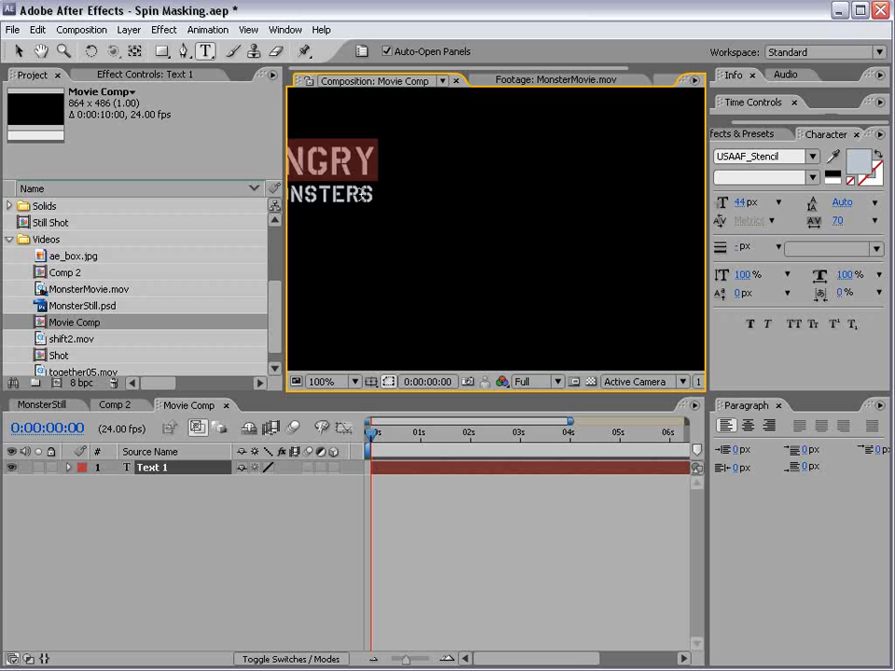
click(19, 52)
key(space)
drag(381, 223, 495, 244)
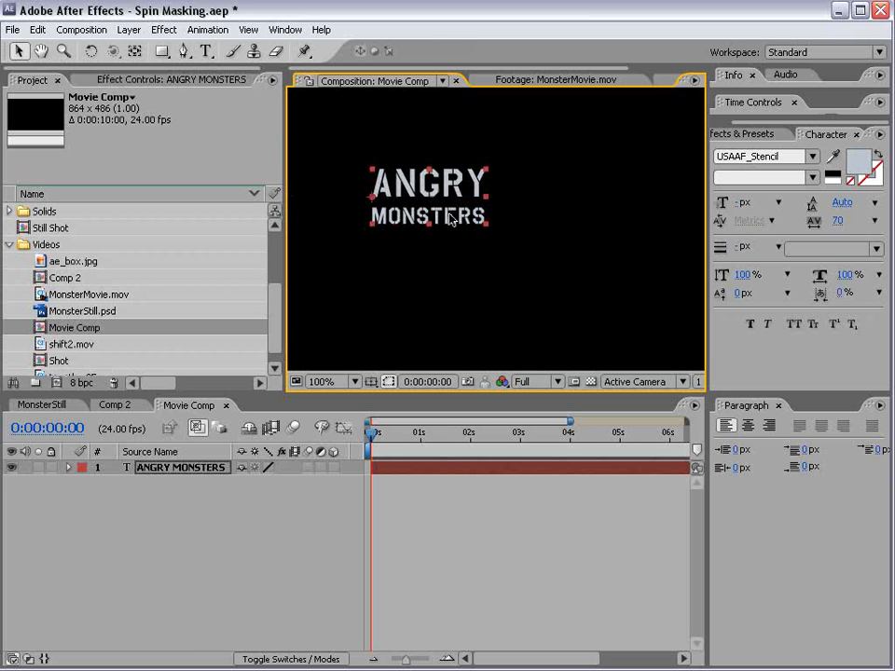
Set the line spacing of the ANGRY MONSTERS text to 28 px and move the text closer to the frame's centre
double_click(448, 216)
mouse_move(844, 205)
mouse_down()
mouse_move(833, 205)
mouse_move(861, 203)
mouse_up()
click(19, 52)
key(comma)
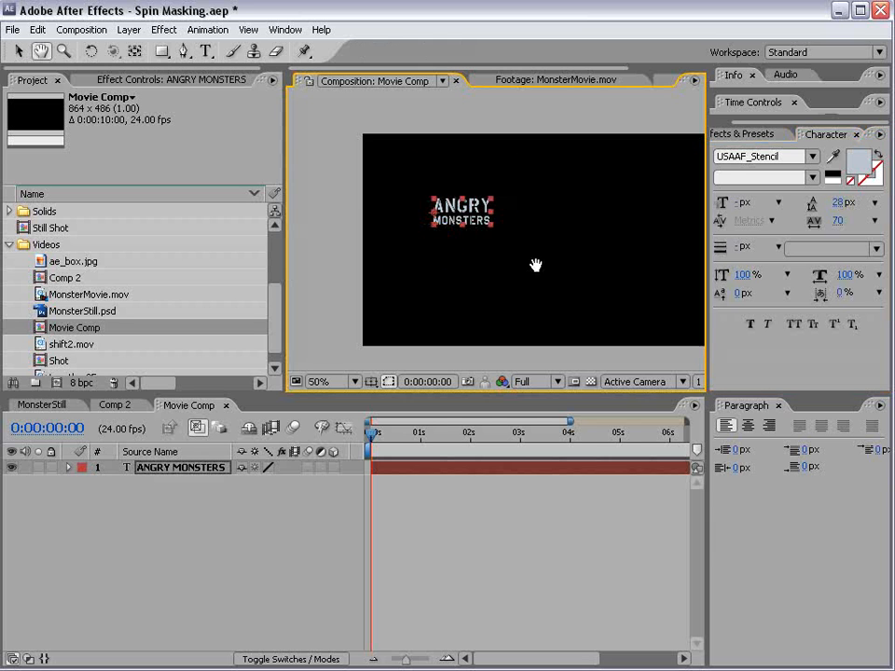
drag(534, 261, 486, 265)
key(apostrophe)
drag(437, 221, 454, 228)
drag(502, 259, 494, 256)
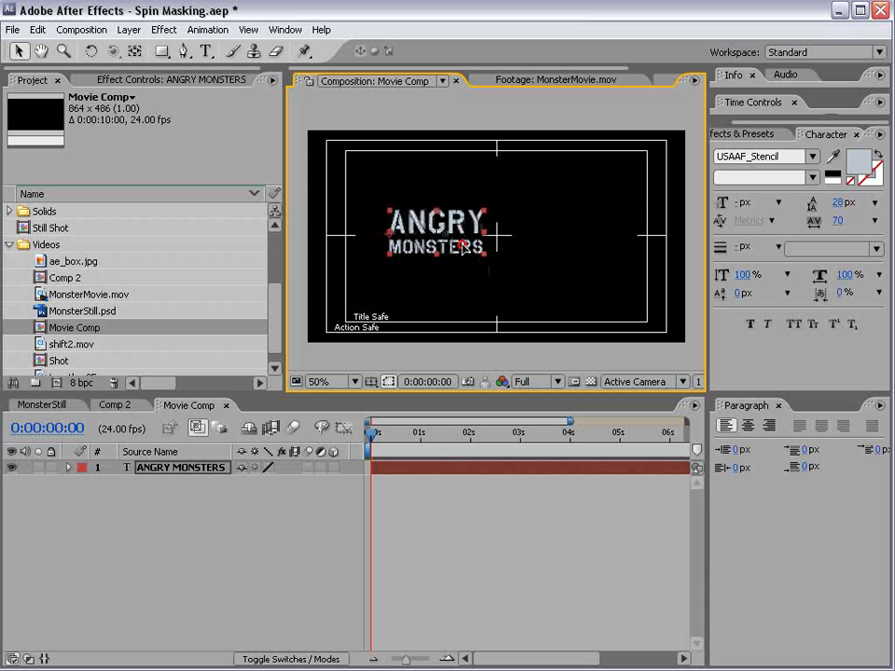
Add a separate text layer reading 2, enlarge it to span both title lines, and align it just after ANGRY MONSTERS
click(467, 278)
click(206, 51)
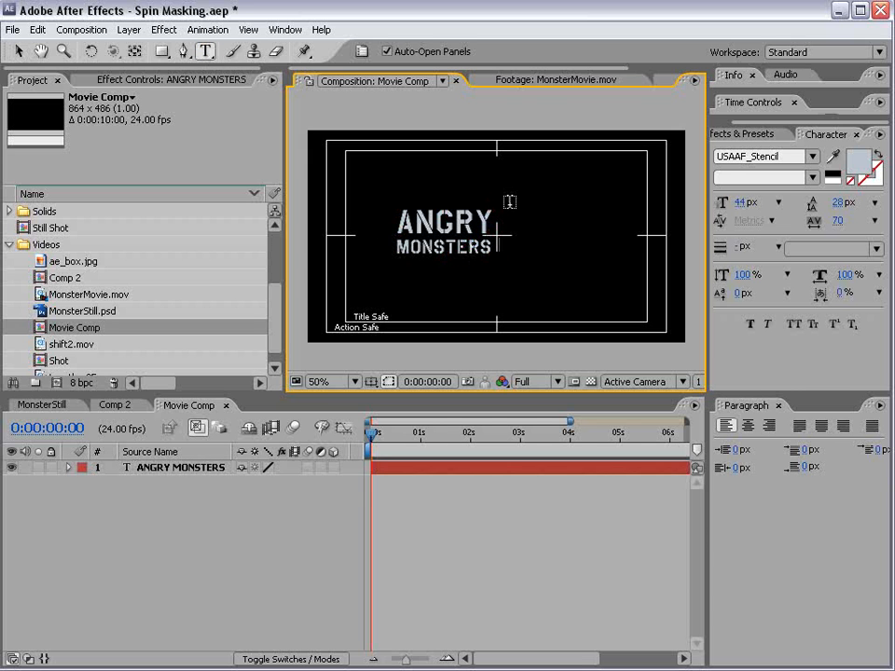
click(529, 235)
text(2)
click(17, 51)
drag(539, 221, 571, 189)
drag(547, 223, 522, 249)
key(.)
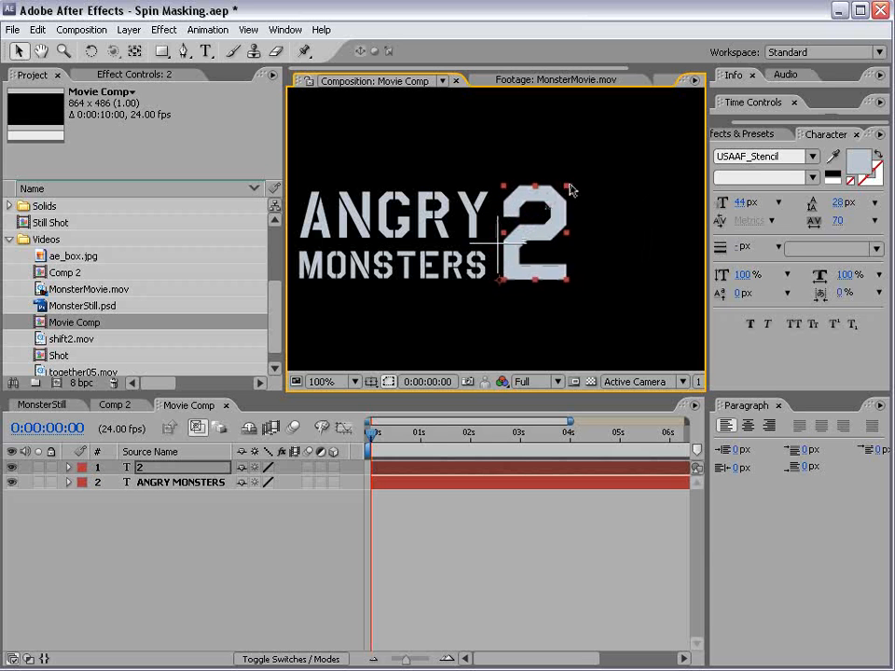
drag(568, 186, 564, 192)
click(605, 177)
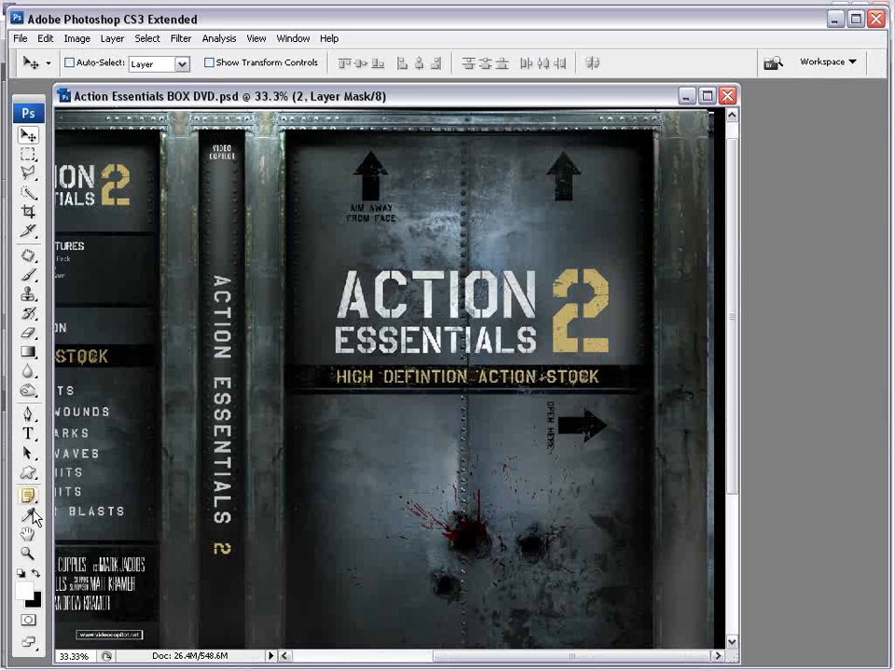
Examine the title lettering and gold 2 in Action Essentials BOX DVD.psd in Photoshop and return to After Effects
click(28, 564)
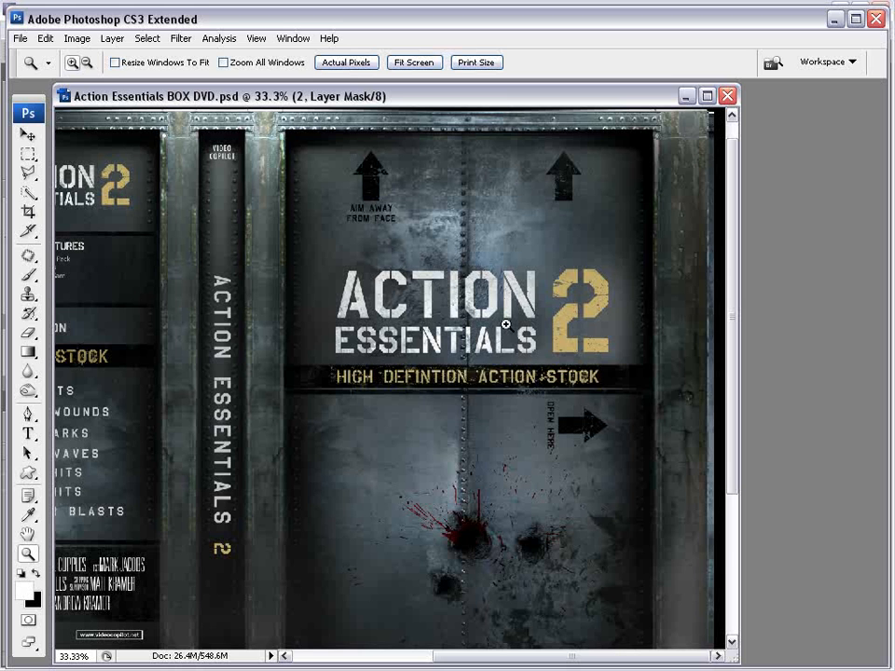
click(506, 324)
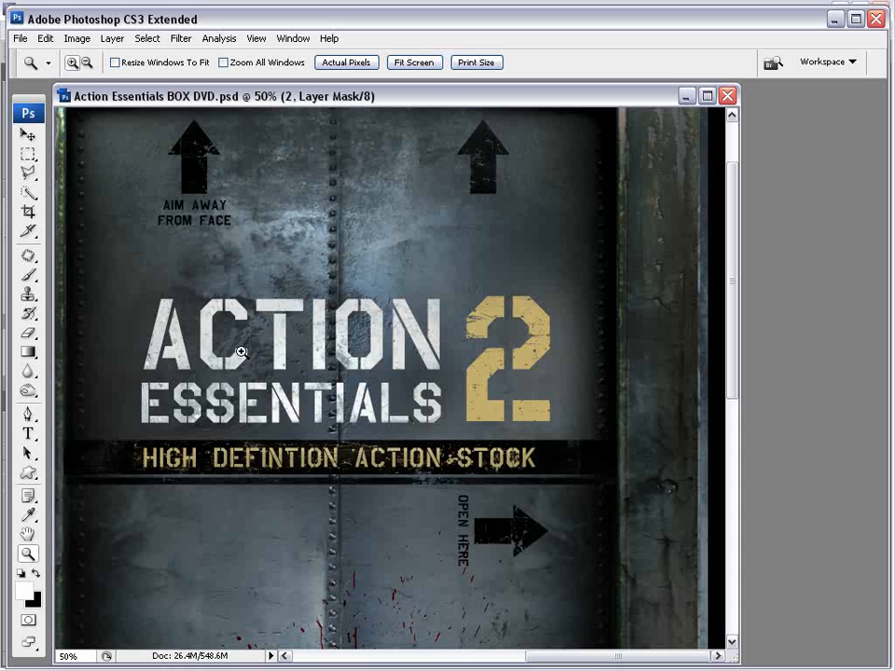
click(27, 536)
drag(211, 417, 242, 457)
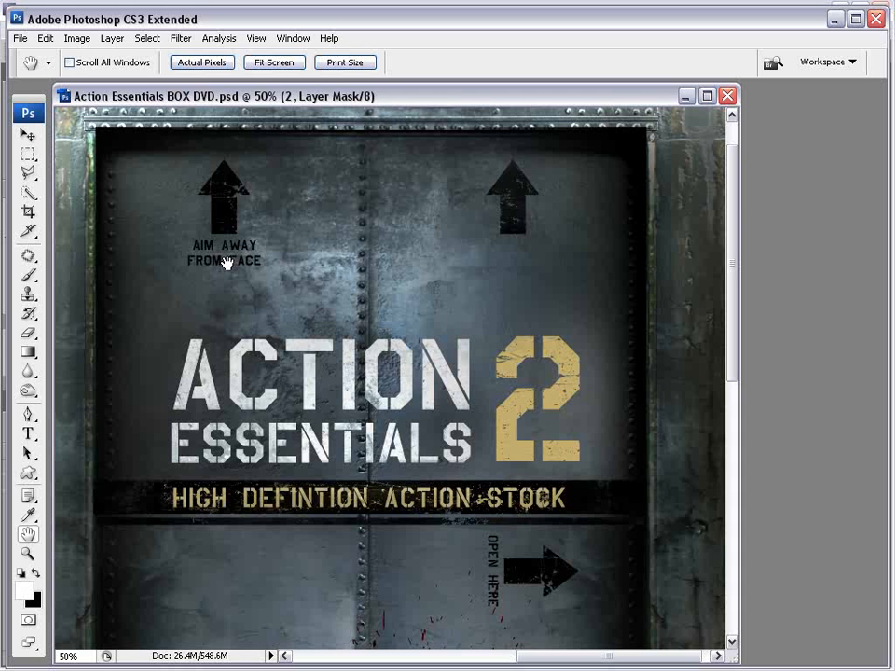
key(alt)
key(alt+Tab)
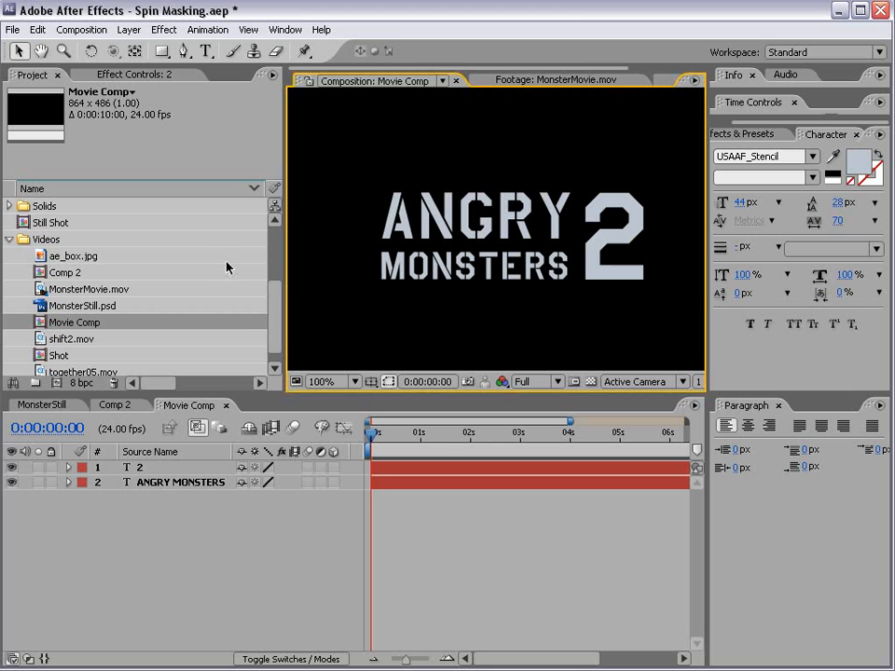
Pre-compose the 2 and ANGRY MONSTERS text layers together in Movie Comp
click(621, 194)
click(424, 520)
click(144, 468)
shift+click(146, 483)
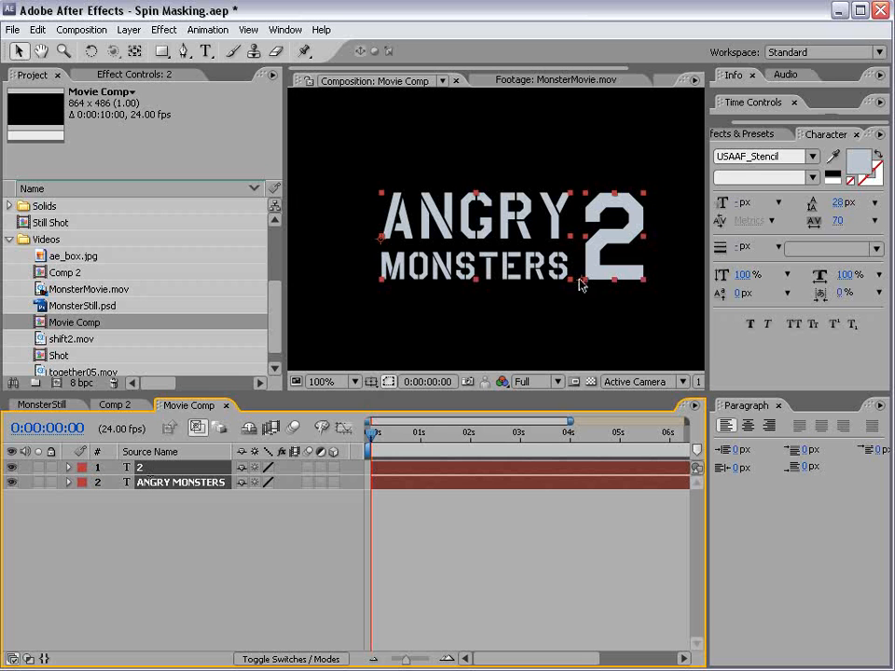
click(128, 29)
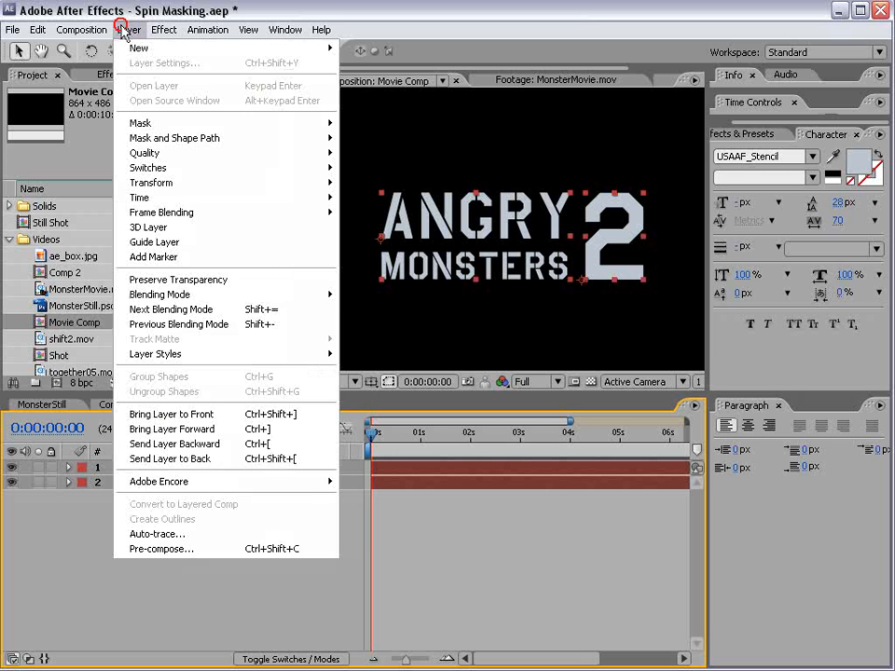
click(153, 549)
click(420, 484)
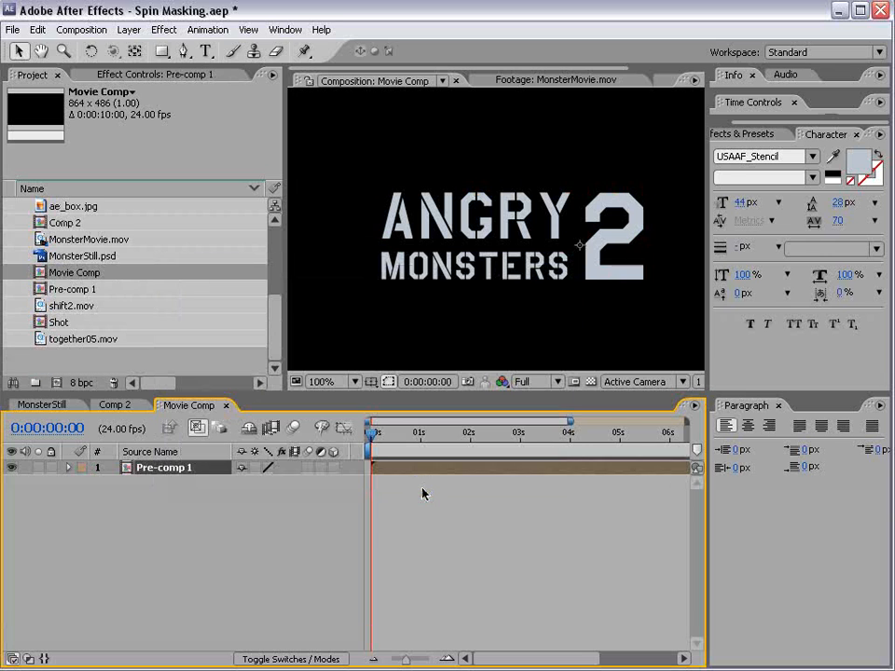
Open the new pre-composition of the title text and rename it Title
click(161, 474)
double_click(143, 471)
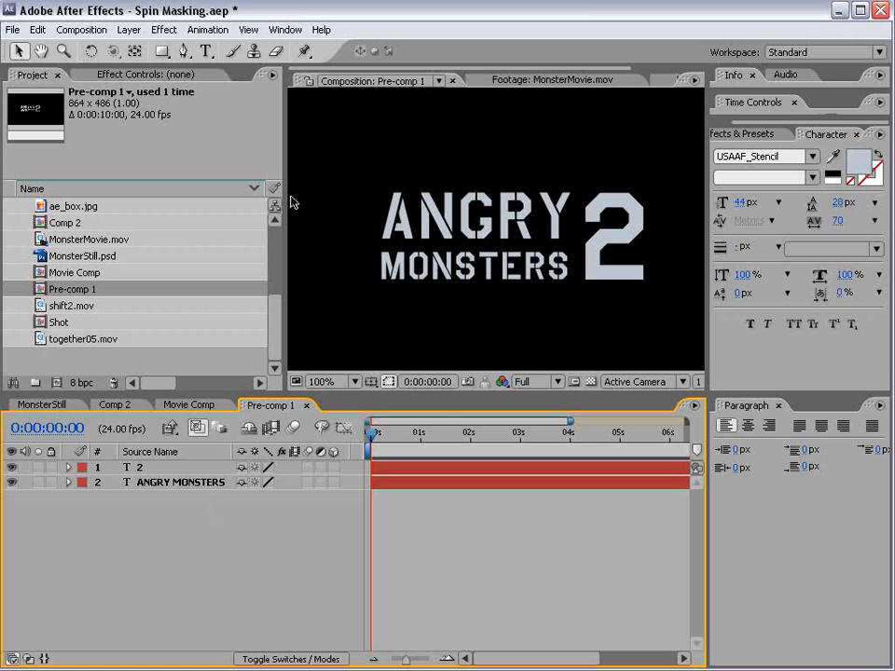
click(377, 220)
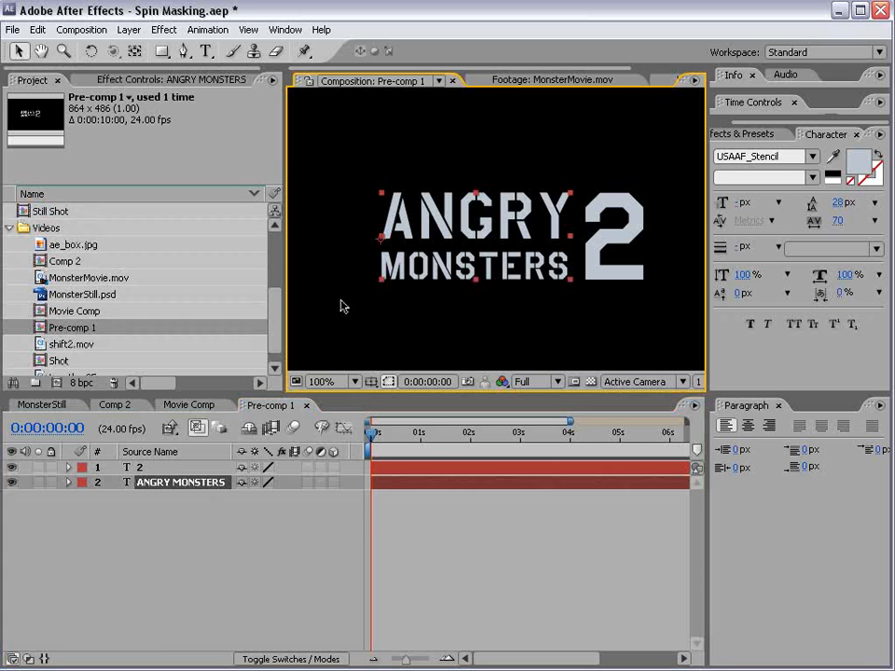
click(430, 452)
click(88, 31)
click(96, 72)
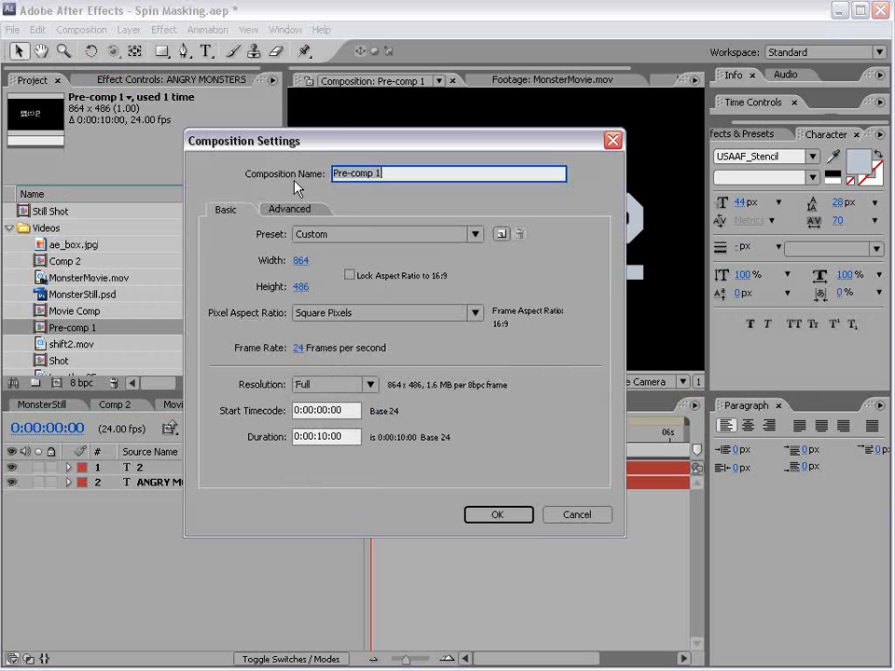
text(Title)
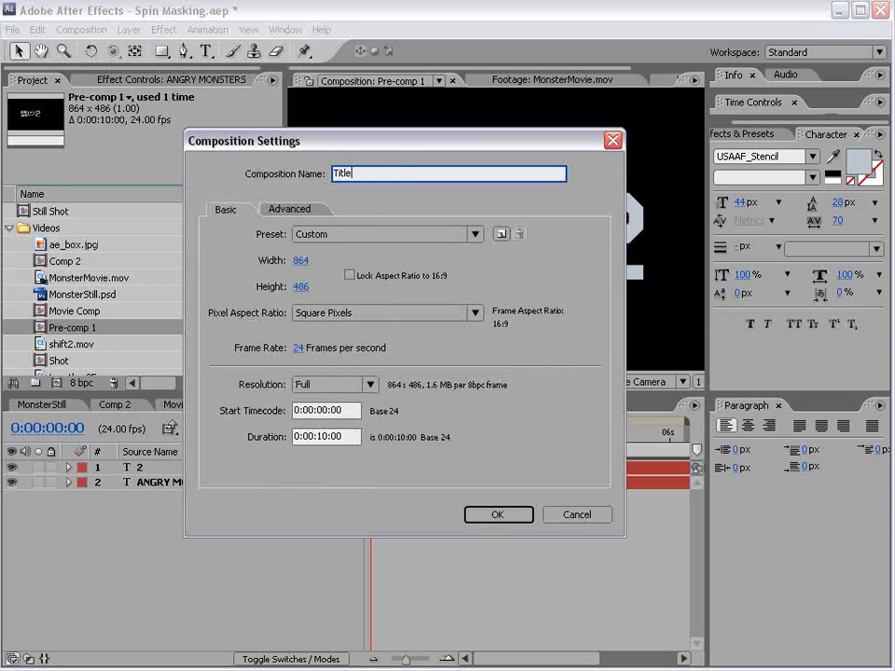
click(506, 515)
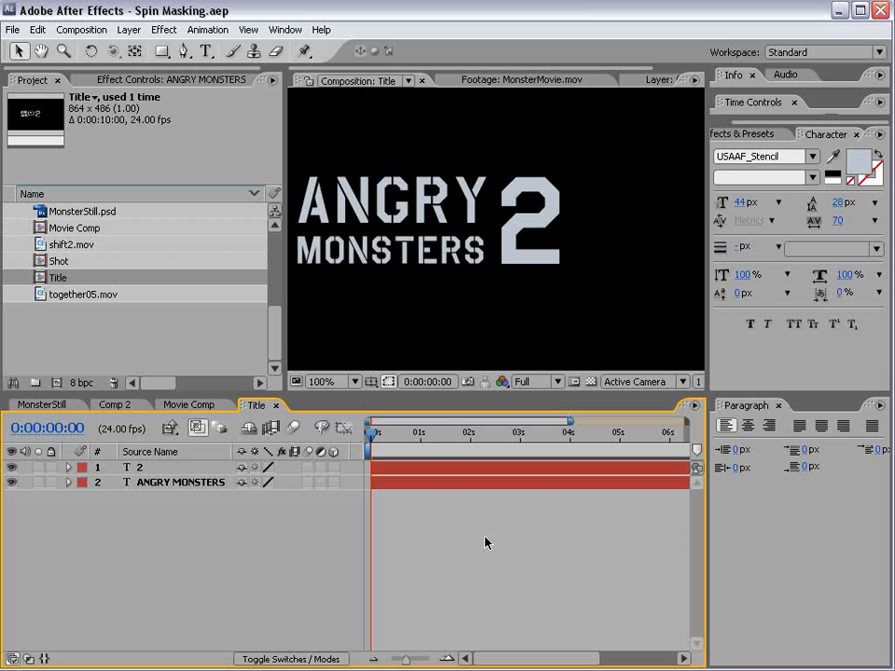
Change the fill color of the 2 text to orange F2A730
scroll(369, 254, down, 1)
scroll(365, 259, up, 1)
scroll(365, 257, down, 1)
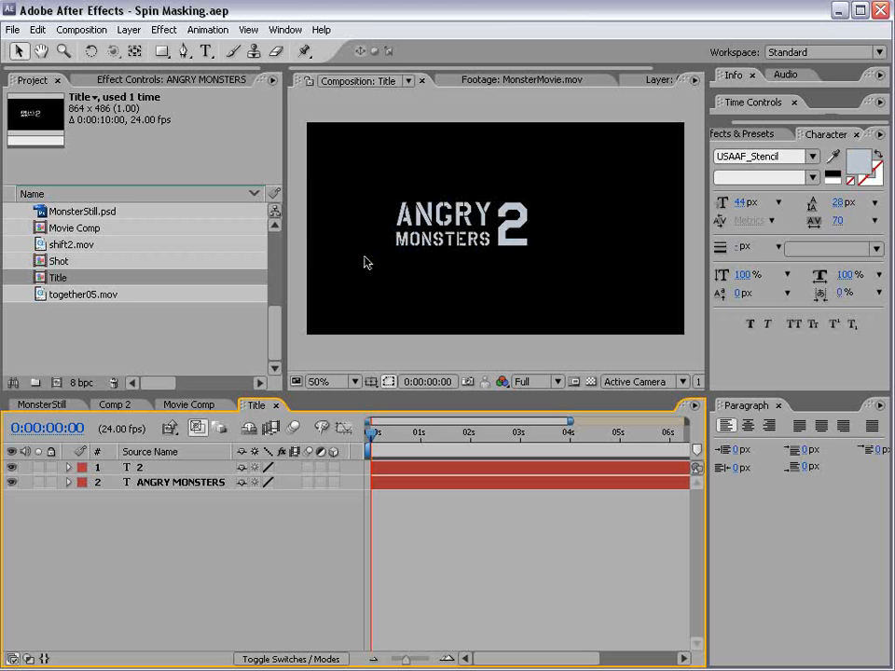
double_click(512, 216)
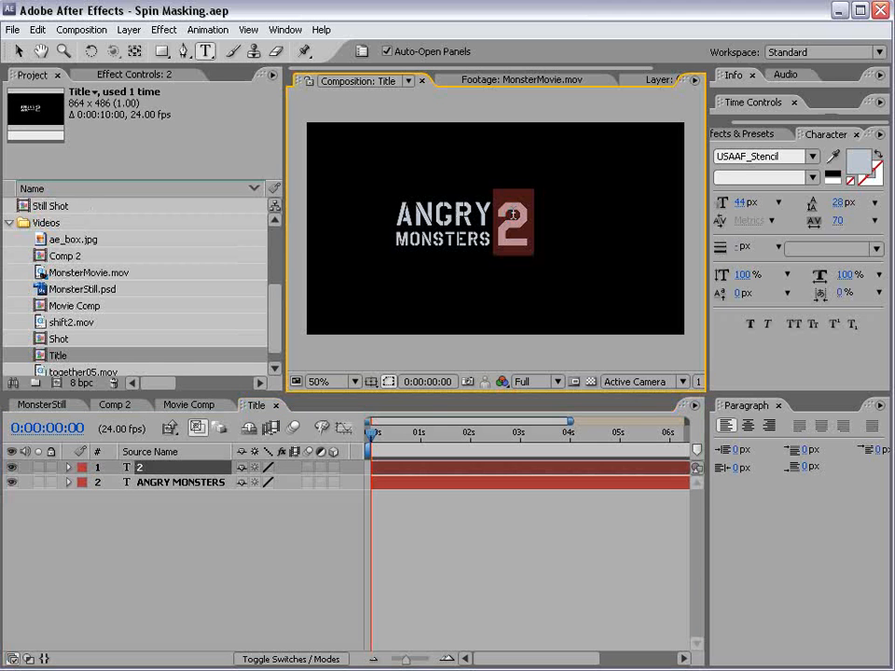
click(853, 166)
click(524, 457)
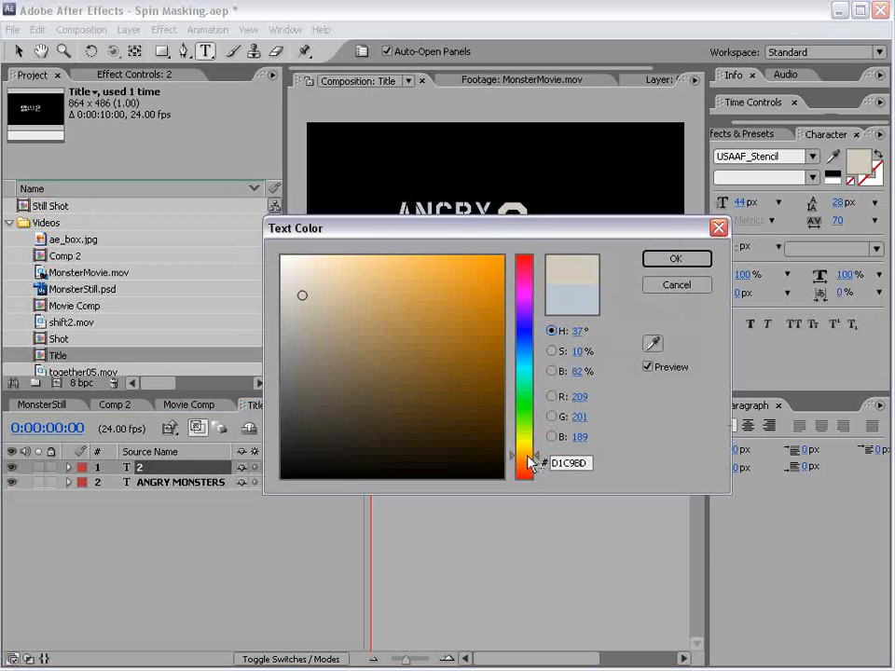
drag(472, 236, 461, 299)
mouse_move(431, 325)
mouse_down()
mouse_move(438, 335)
mouse_move(449, 329)
mouse_up()
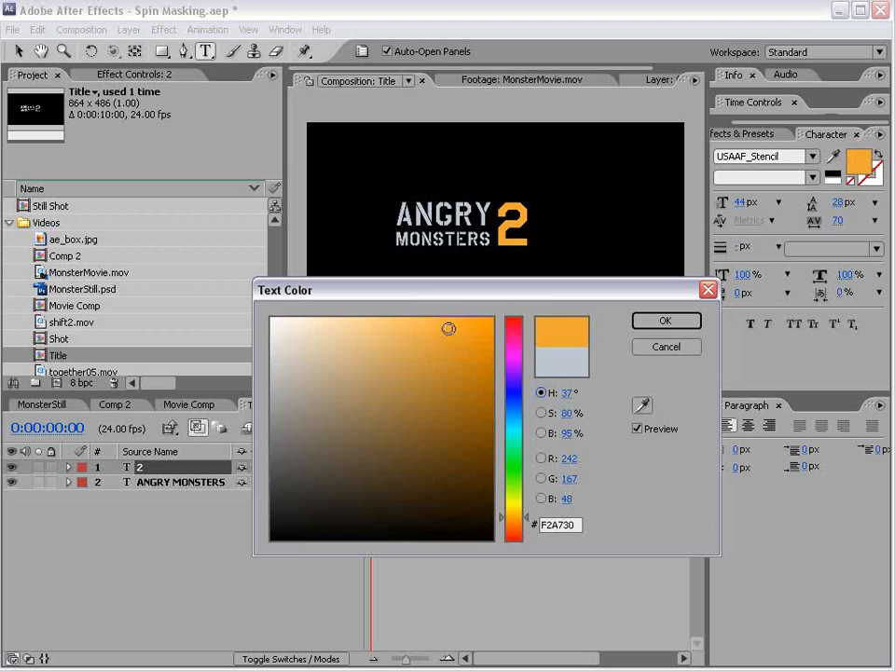
click(664, 320)
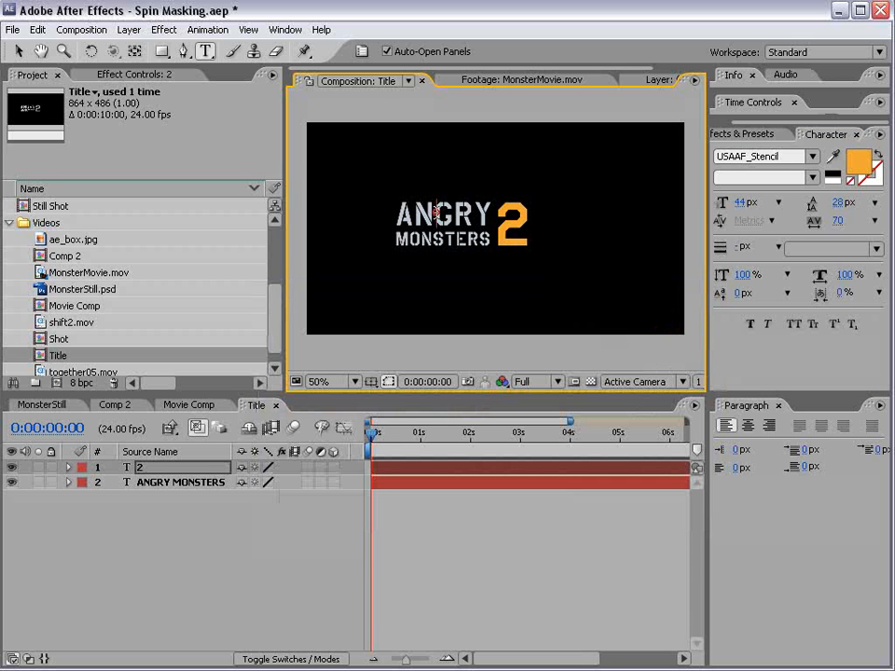
Change the fill color of the ANGRY MONSTERS text to light gray CDD2D6
click(436, 216)
click(18, 51)
click(857, 161)
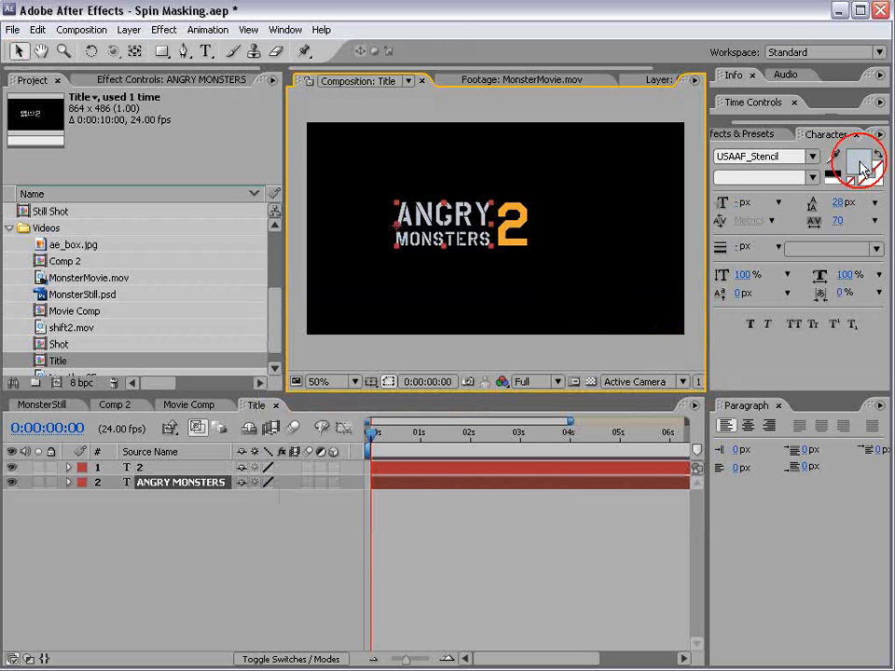
click(281, 354)
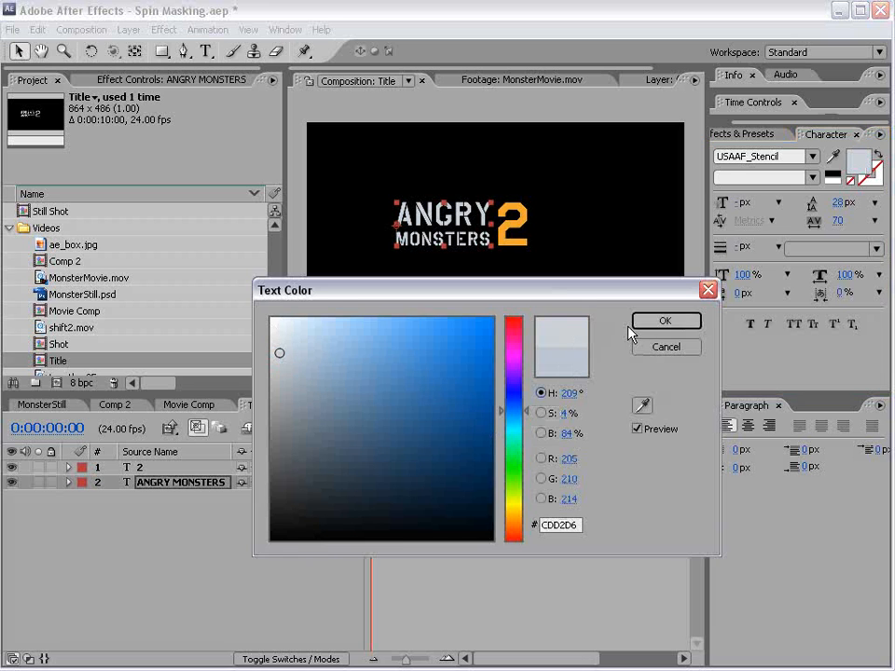
click(663, 320)
click(471, 530)
click(465, 311)
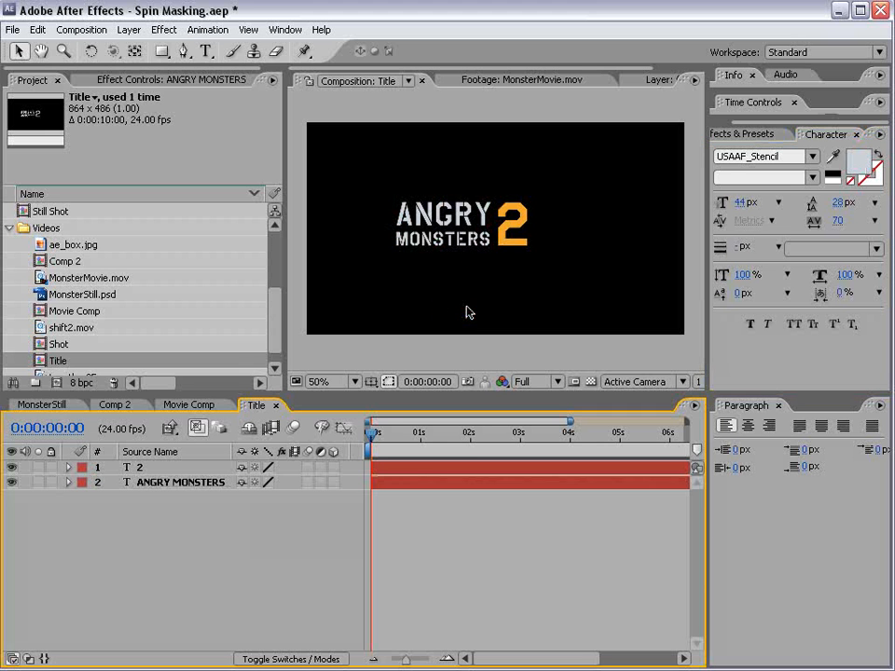
Move both text layers together to the right to centre them in the frame, and close the Title composition
click(417, 468)
shift+click(418, 482)
drag(512, 235, 539, 240)
key(apostrophe)
key(apostrophe)
click(481, 563)
click(452, 533)
scroll(440, 267, up, 1)
scroll(469, 287, down, 1)
click(276, 406)
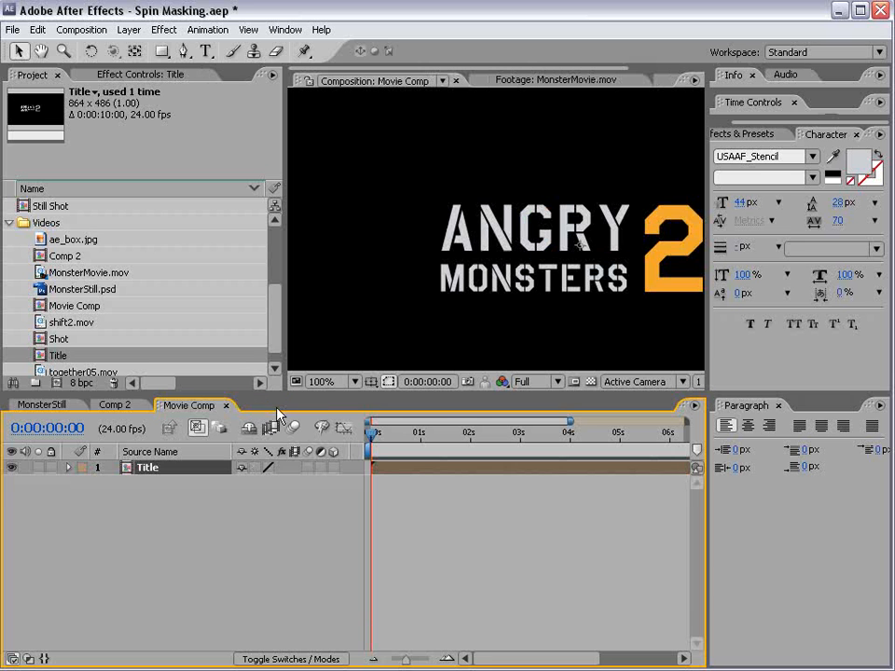
Find Grunge_gray_12.jpg among the project's Riot Gear textures and look up Riot Gear on the Video Copilot products page
scroll(372, 345, down, 1)
click(585, 265)
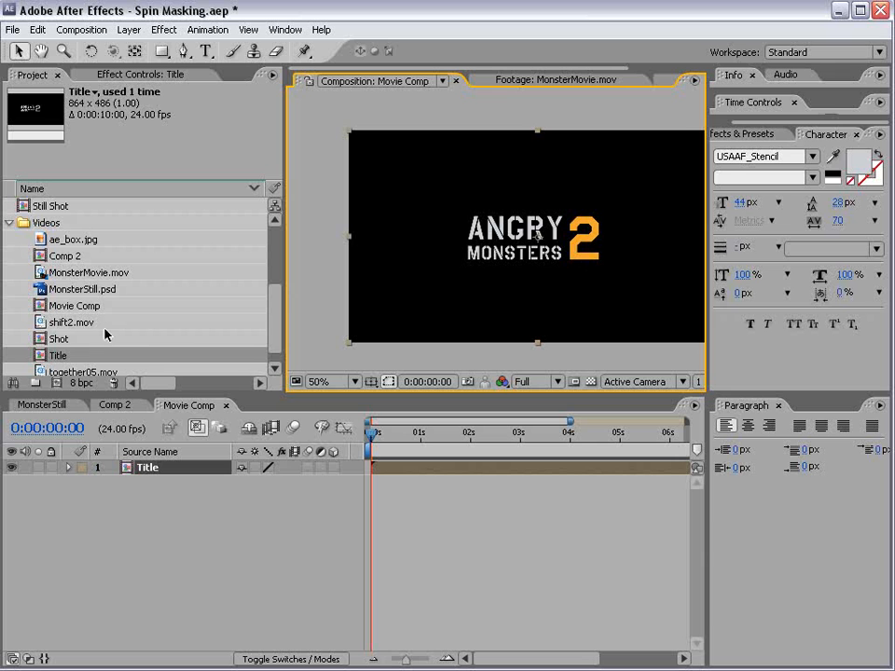
drag(275, 308, 276, 263)
click(90, 254)
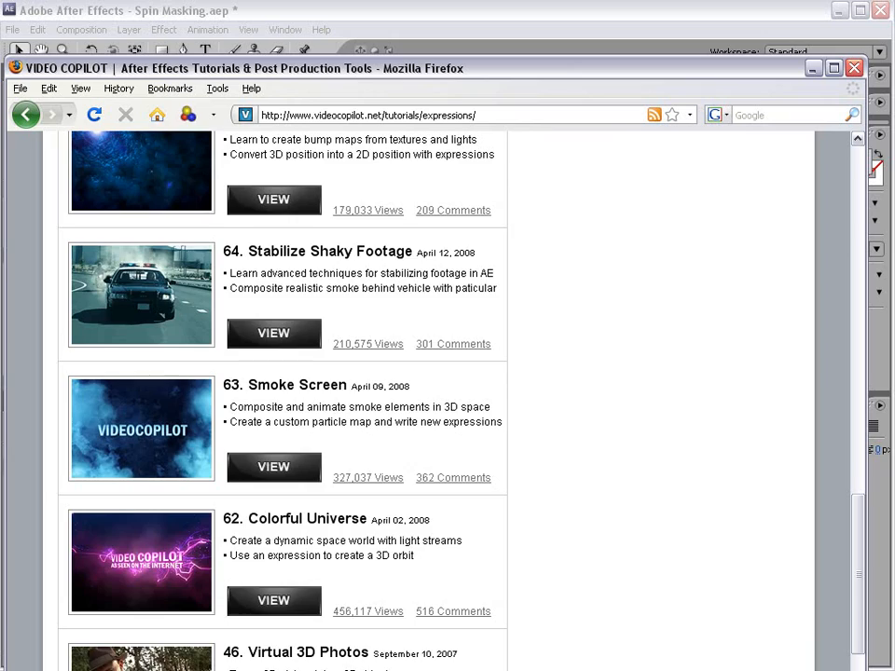
scroll(344, 317, up, 1)
mouse_move(861, 614)
mouse_down()
mouse_move(859, 266)
mouse_move(841, 440)
mouse_up()
click(94, 273)
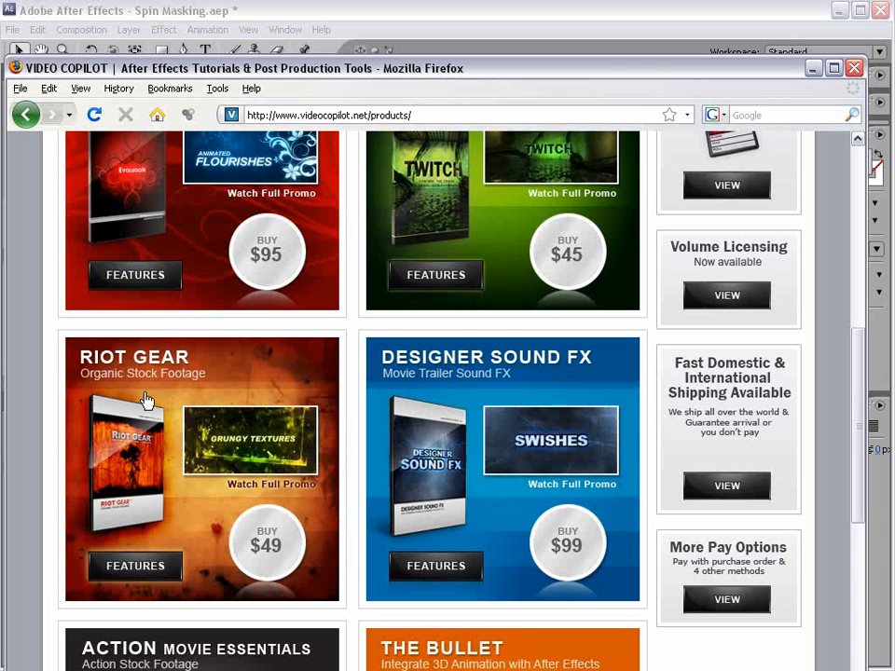
click(215, 19)
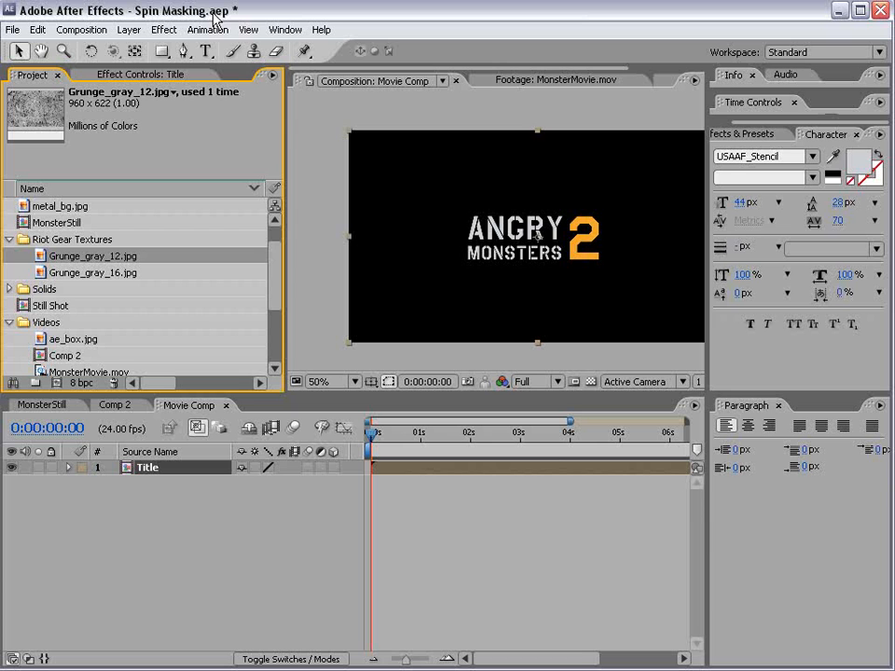
Compare the two Riot Gear textures and add Grunge_gray_12.jpg to Movie Comp beneath the Title layer
click(94, 273)
click(95, 255)
click(58, 273)
click(62, 259)
click(62, 272)
drag(60, 257, 143, 481)
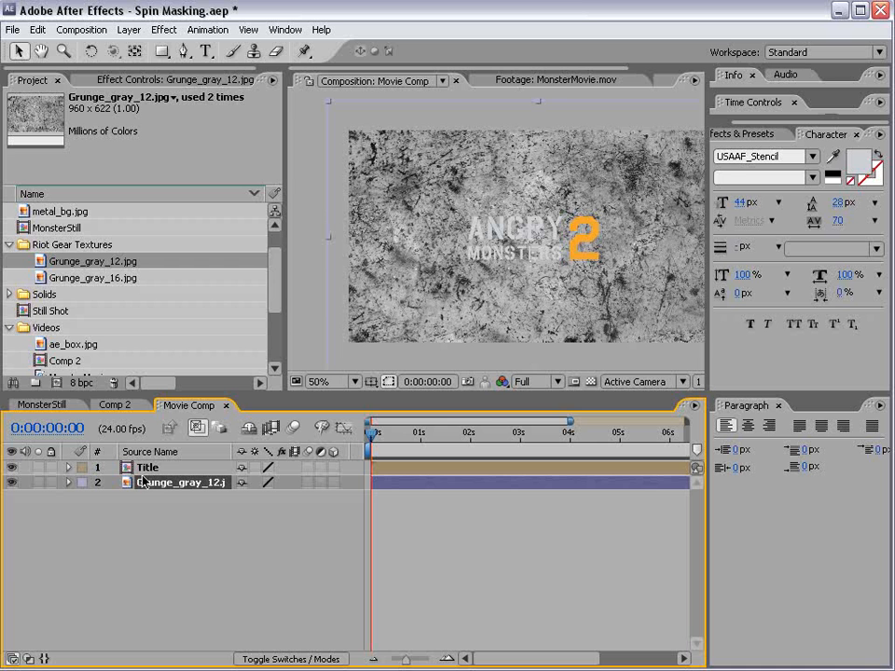
scroll(454, 270, up, 1)
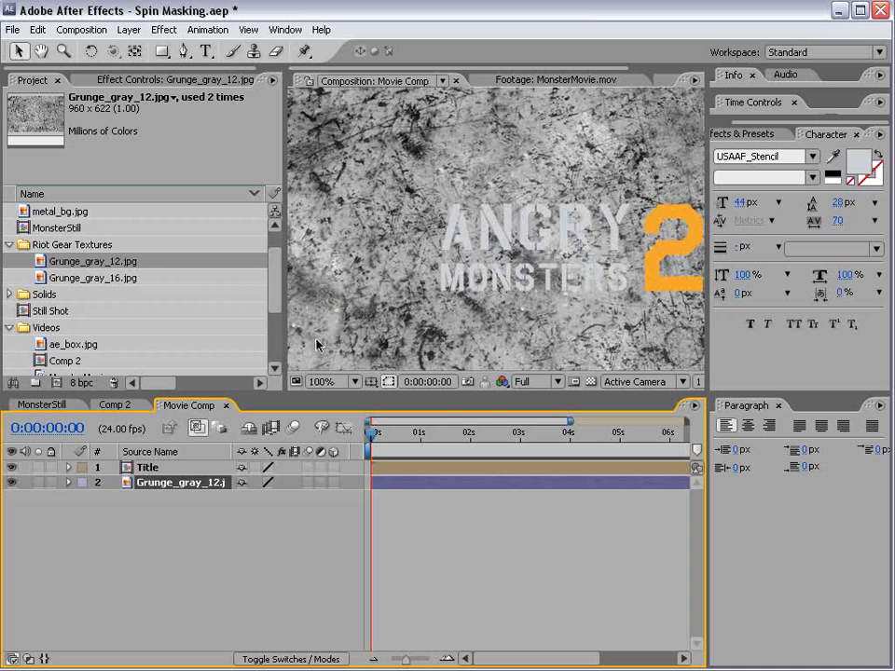
Place the Grunge_gray_12.jpg layer above Title and use it as Title's luma matte
drag(140, 481, 147, 470)
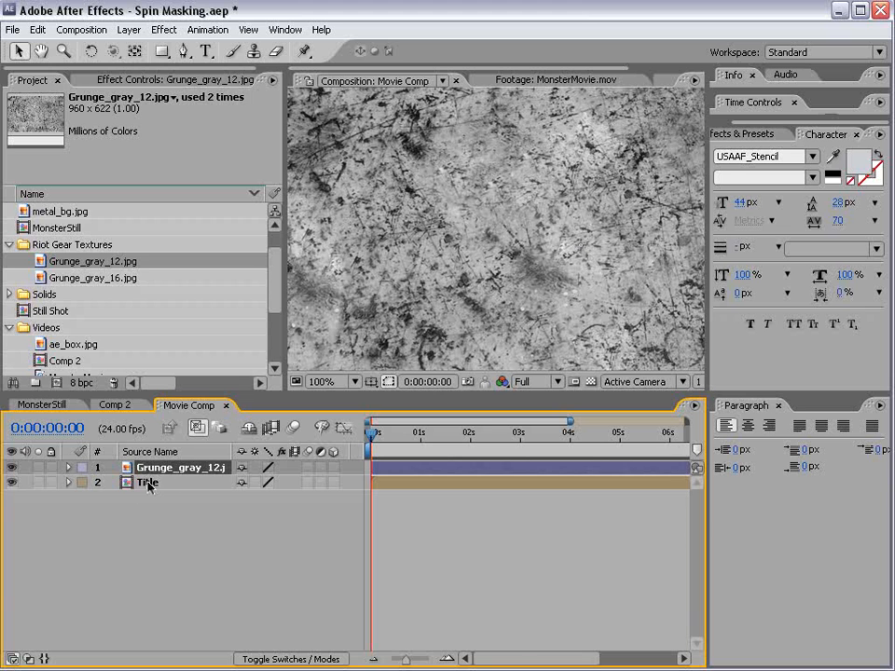
click(149, 483)
key(F4)
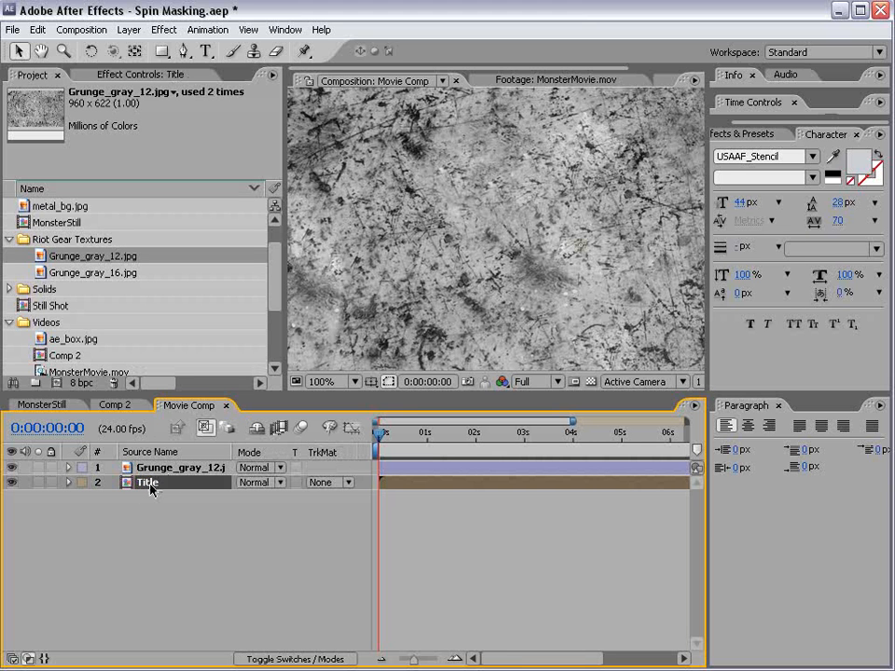
click(335, 483)
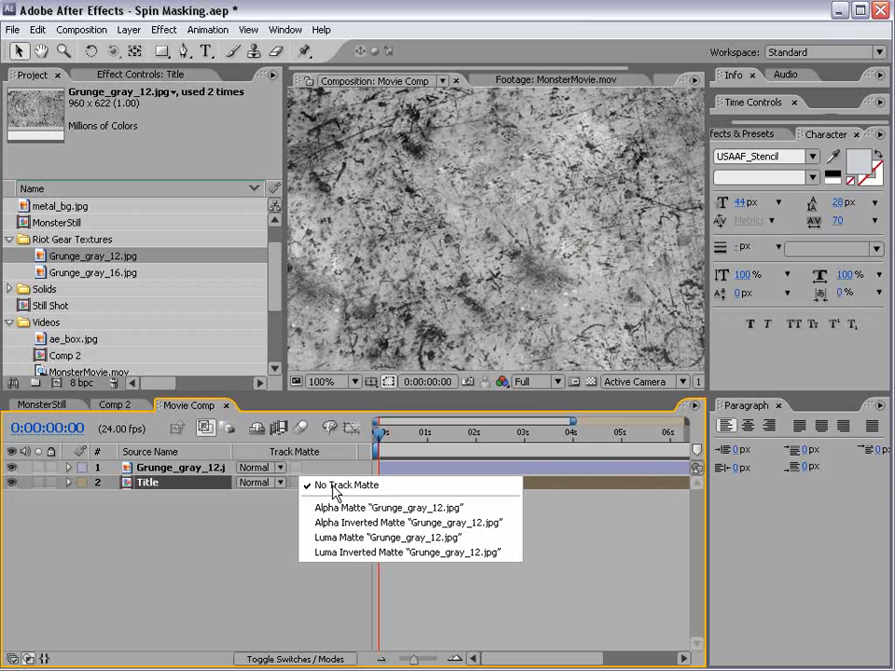
click(343, 537)
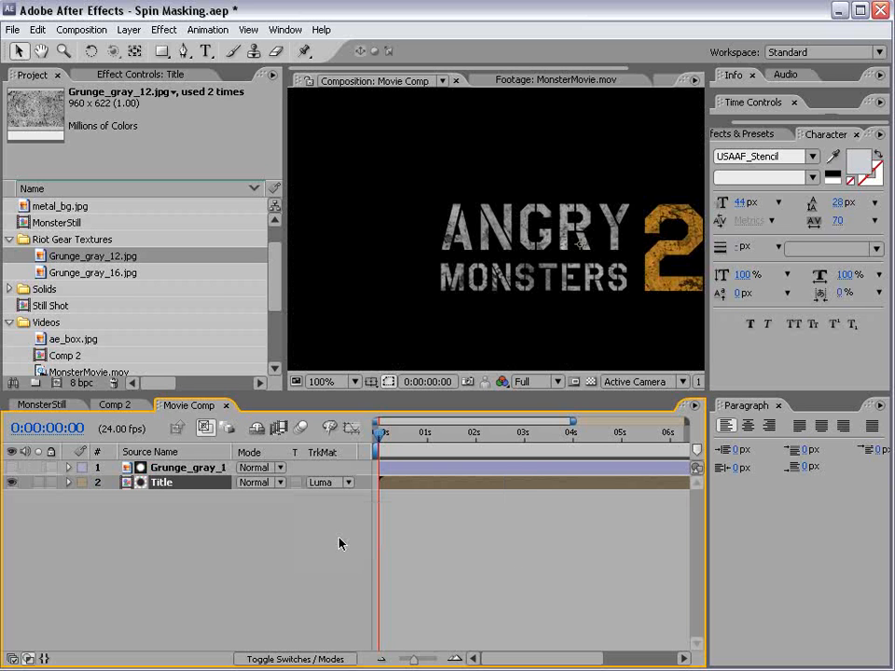
drag(634, 274, 559, 266)
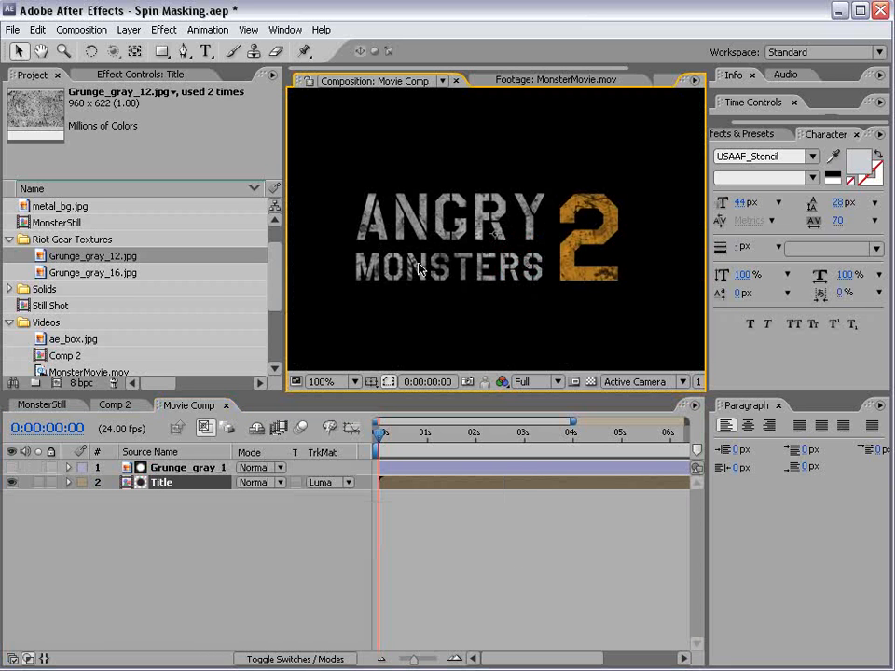
Apply the Curves color correction effect to the Grunge_gray_12.jpg matte layer
click(171, 468)
click(174, 484)
click(184, 467)
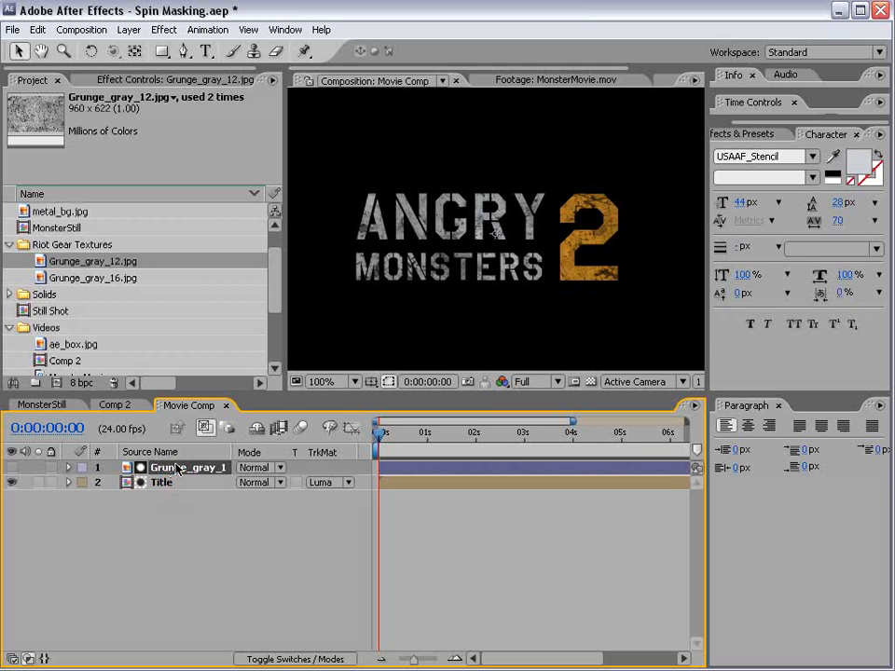
click(163, 28)
mouse_move(156, 160)
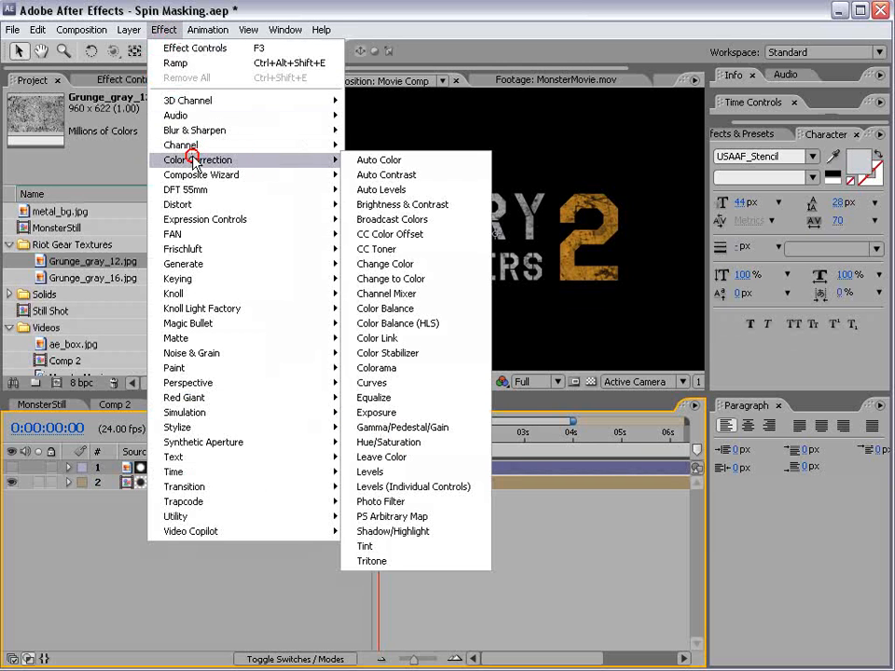
click(385, 386)
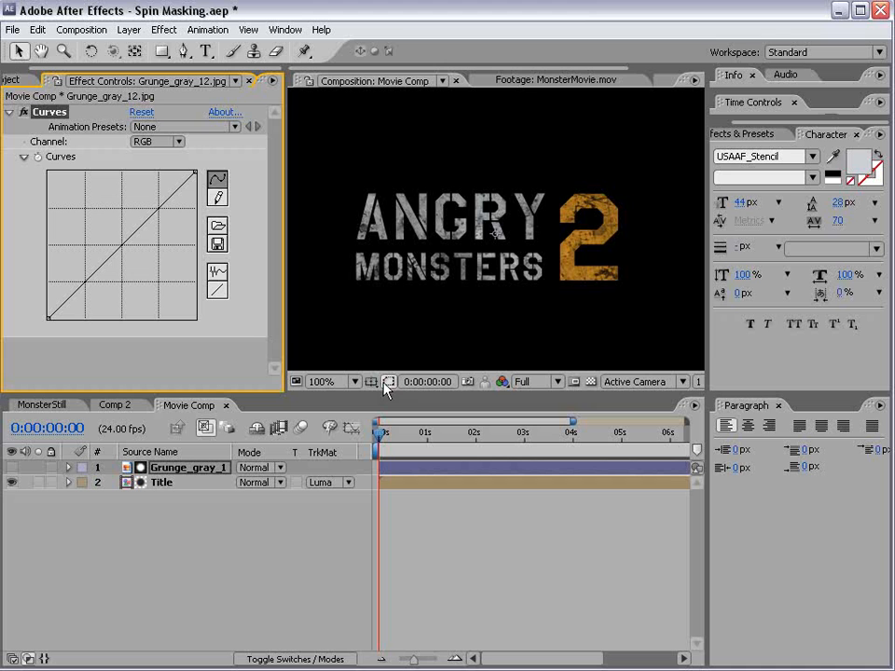
Shape the grunge texture's RGB curve into a steep S to raise the contrast of the title's luma matte
click(11, 467)
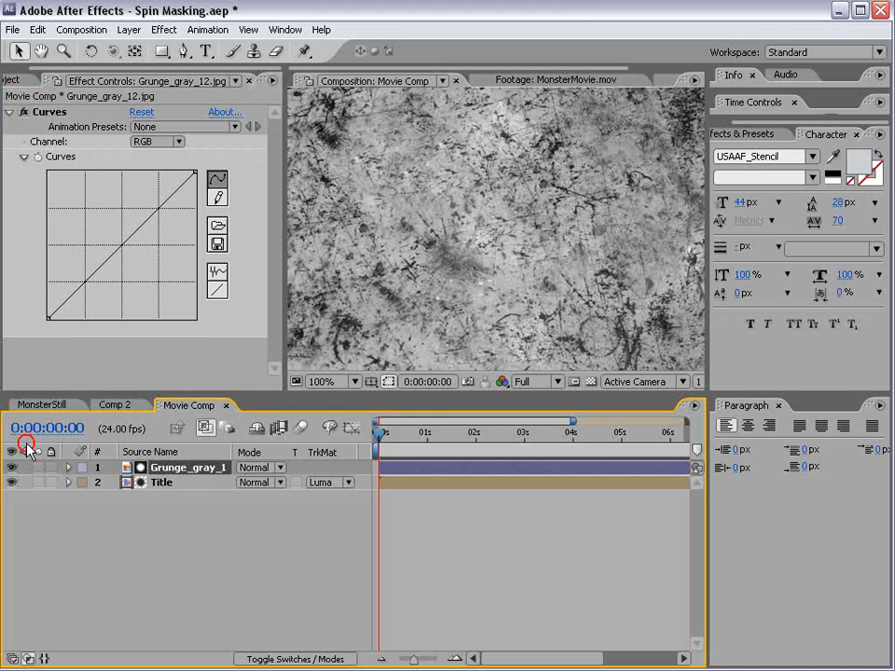
drag(124, 244, 118, 211)
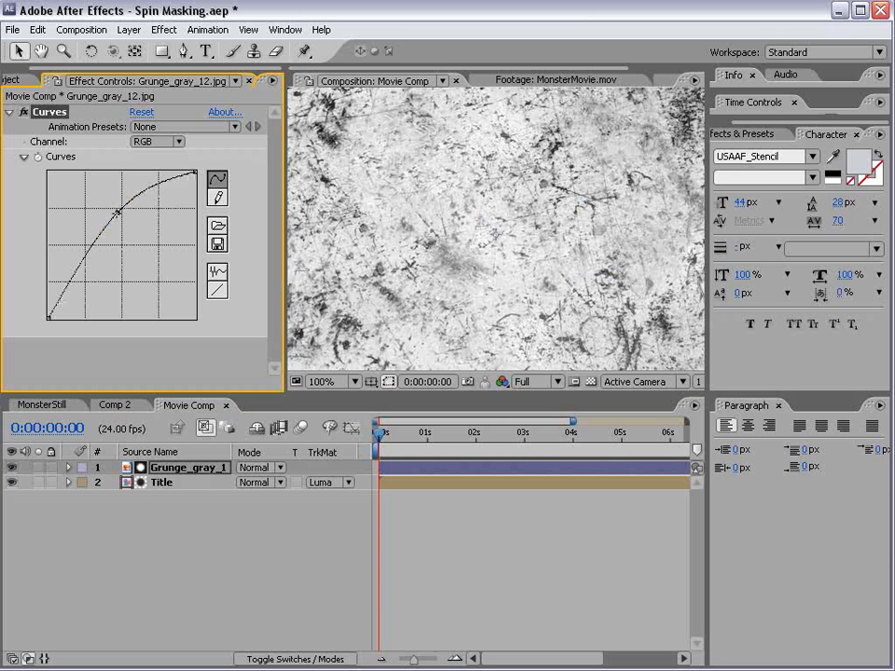
click(10, 467)
drag(116, 212, 133, 201)
mouse_move(75, 278)
mouse_down()
mouse_move(76, 270)
mouse_move(87, 283)
mouse_up()
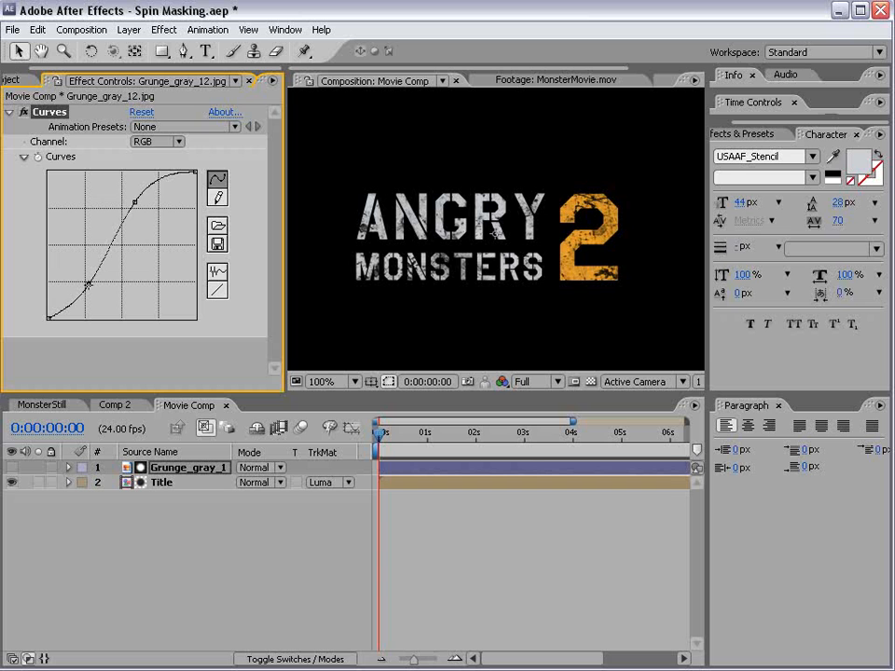
drag(135, 203, 127, 200)
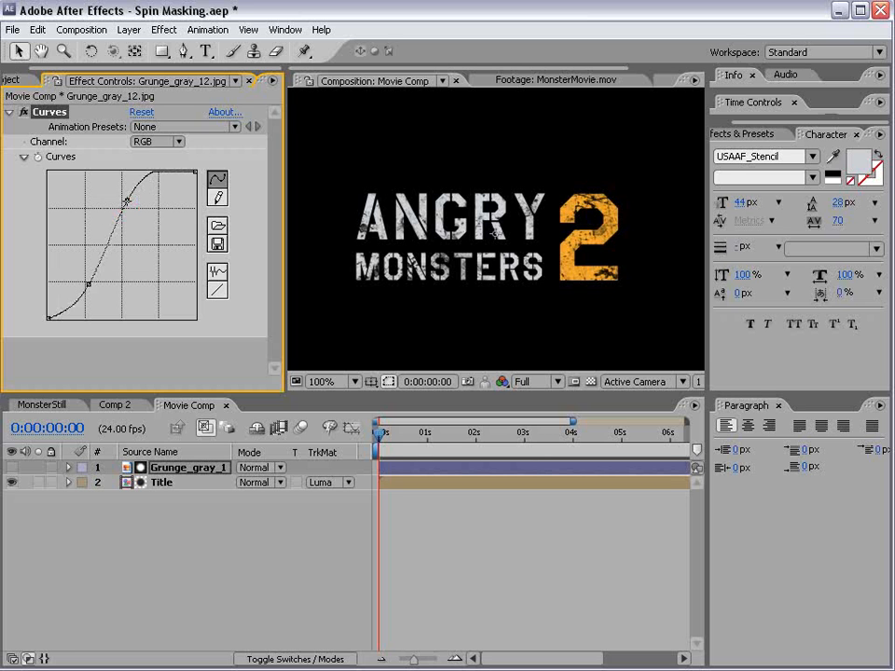
Reposition the grunge texture layer over the title to choose which scratches cut into the letters
click(169, 470)
scroll(463, 225, down, 1)
click(493, 255)
scroll(484, 326, up, 1)
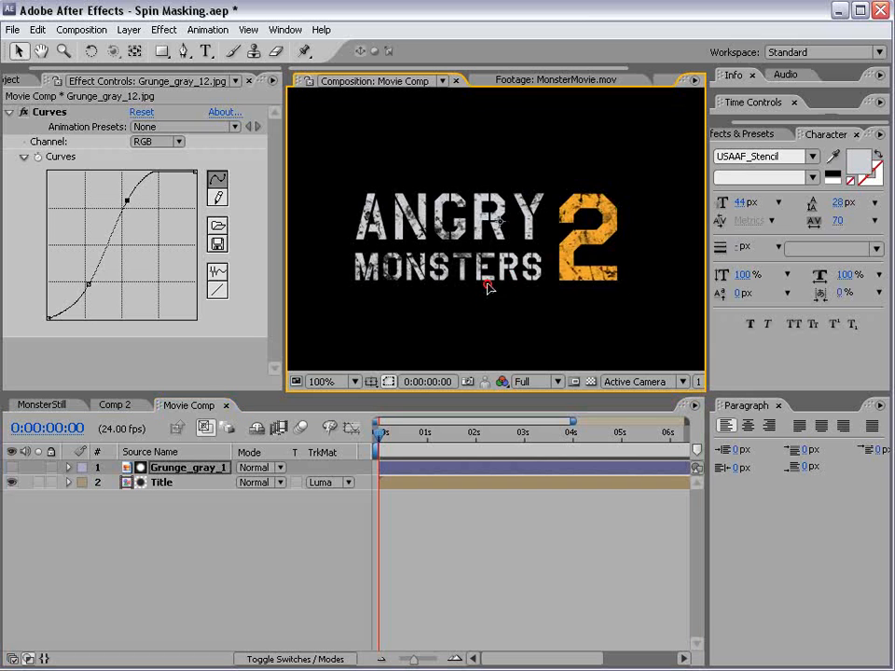
drag(506, 292, 475, 319)
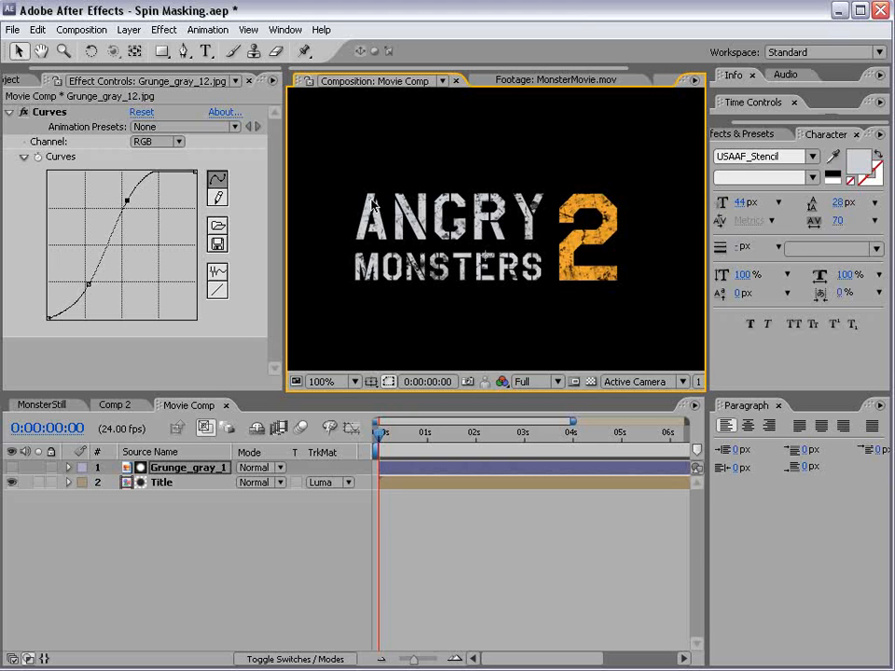
drag(382, 247, 444, 239)
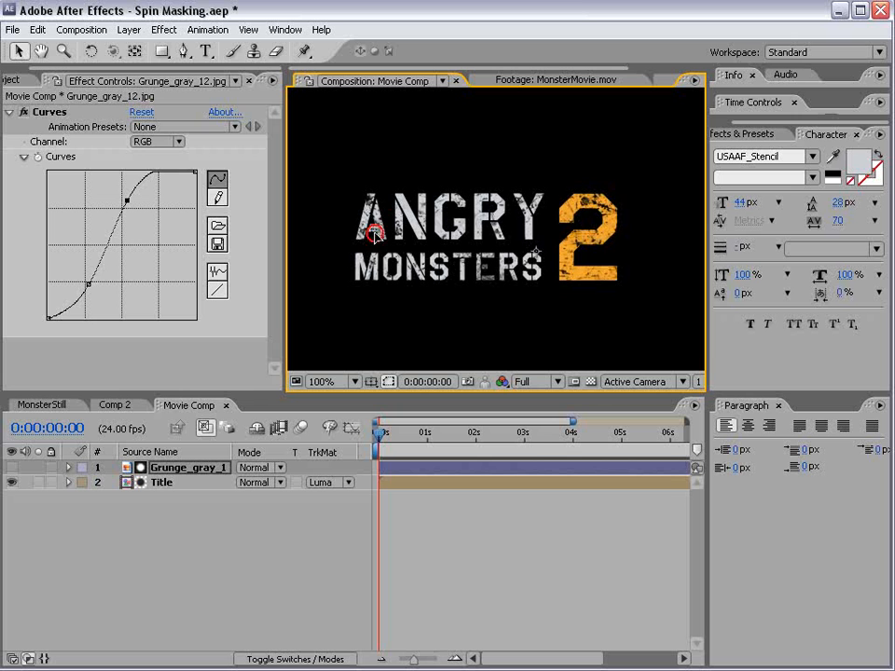
Fine-tune the upper point of the grunge texture's curve to make the distressed lettering crisper
click(471, 550)
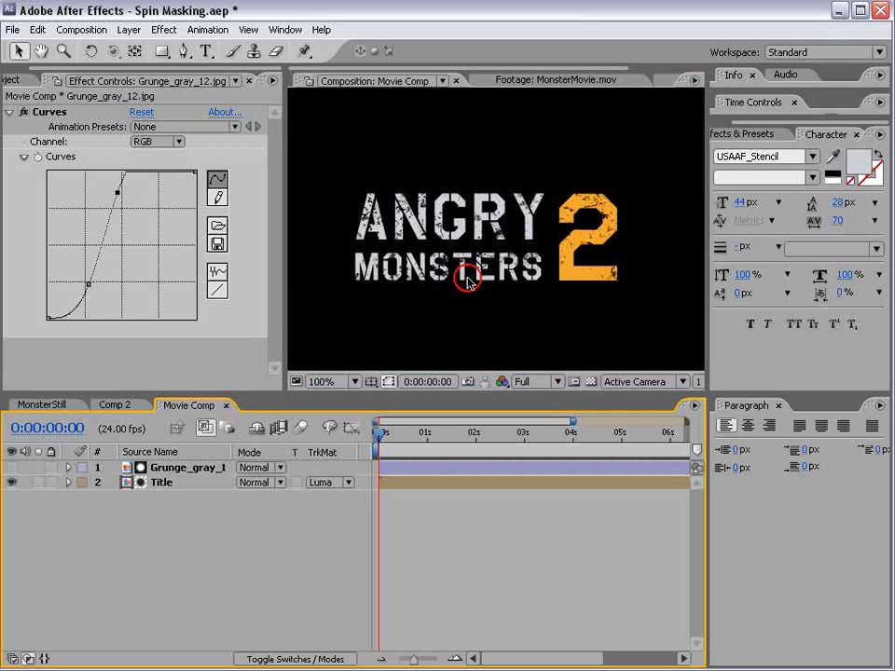
drag(119, 193, 126, 198)
click(223, 519)
key(comma)
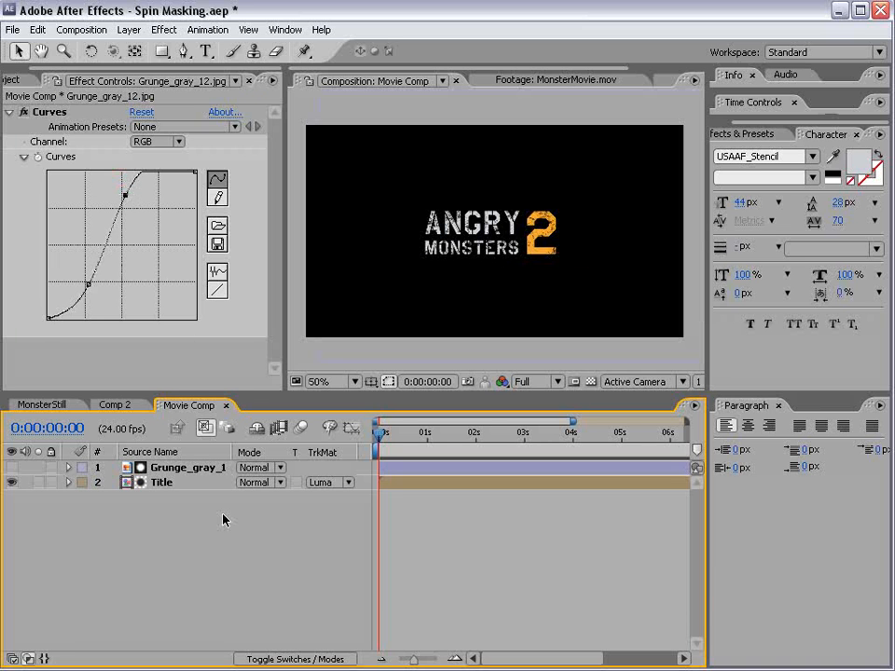
Pre-compose the grunge texture and Title layers into a new composition named Title-Distressed, moving all attributes into it
click(151, 467)
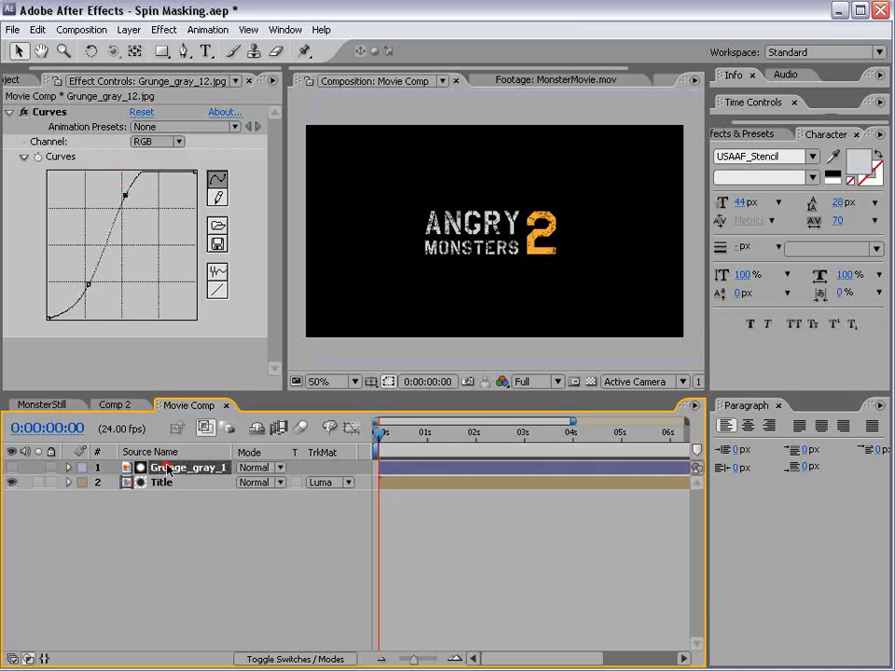
shift+click(153, 482)
click(128, 30)
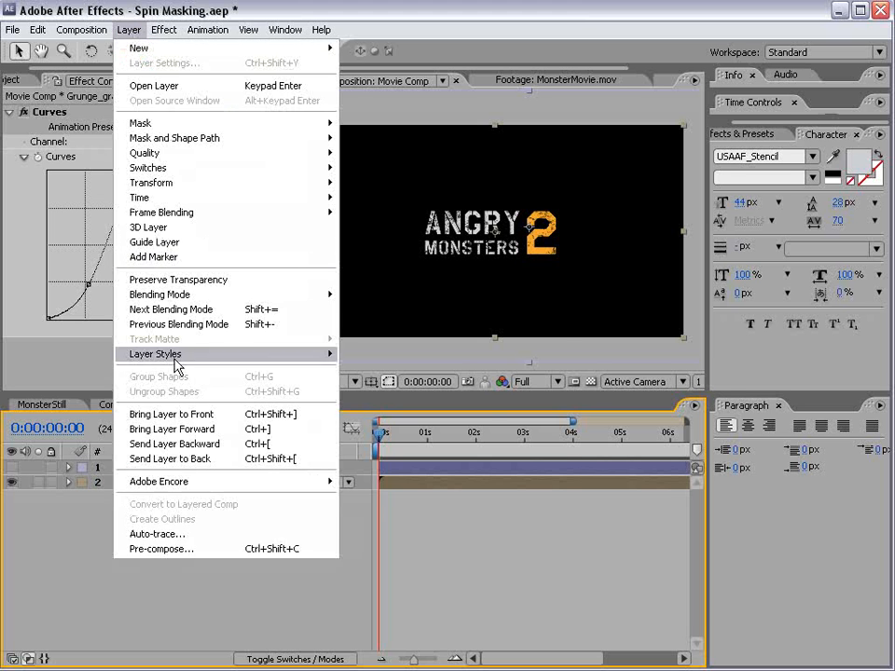
click(168, 556)
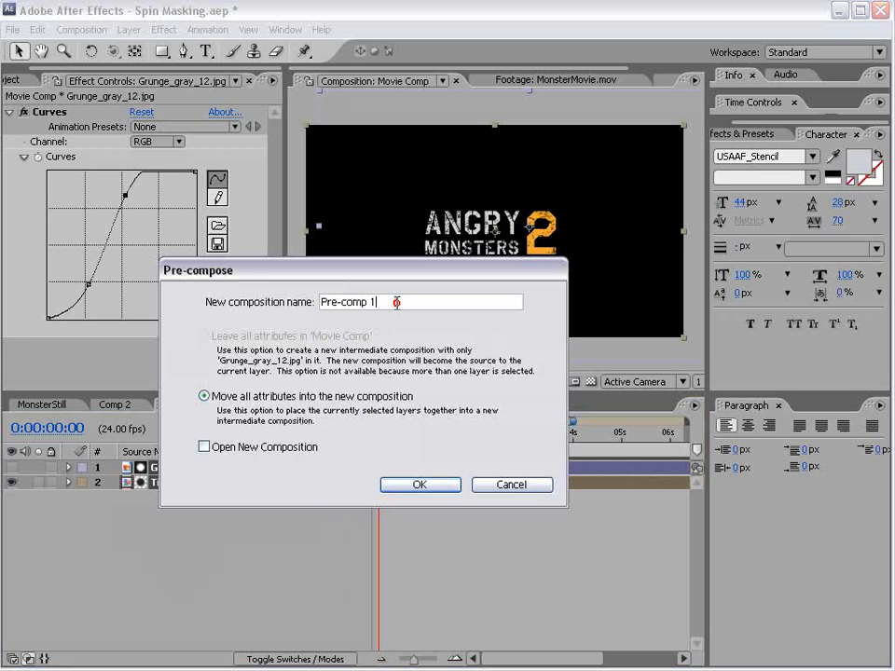
text(Title-Distre)
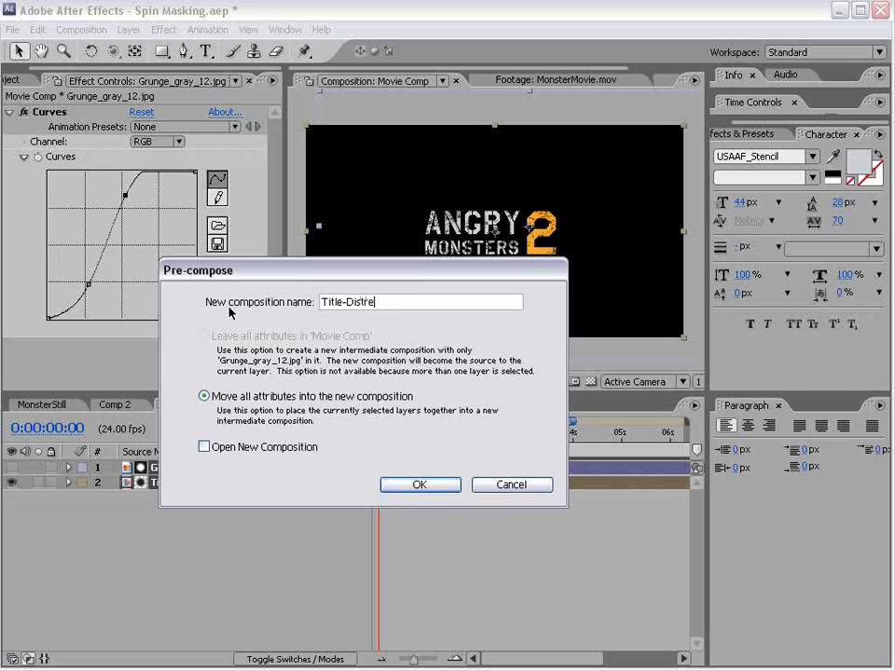
text(ssed)
click(421, 485)
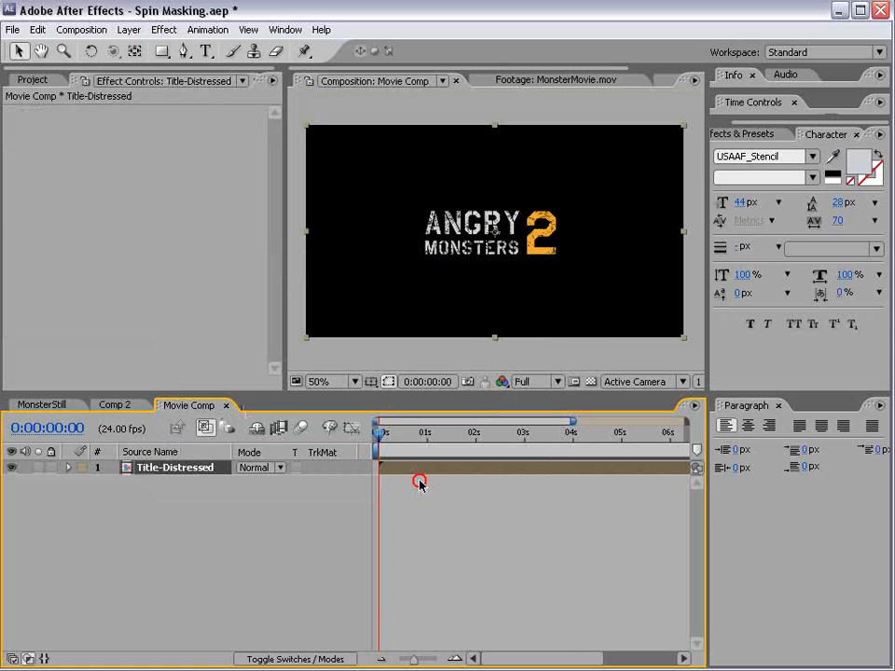
click(414, 454)
drag(414, 454, 295, 467)
click(445, 470)
scroll(489, 175, up, 1)
scroll(479, 194, down, 1)
Open the metal_bg.jpg footage from the project and examine the metal wall image enlarged
drag(287, 198, 261, 199)
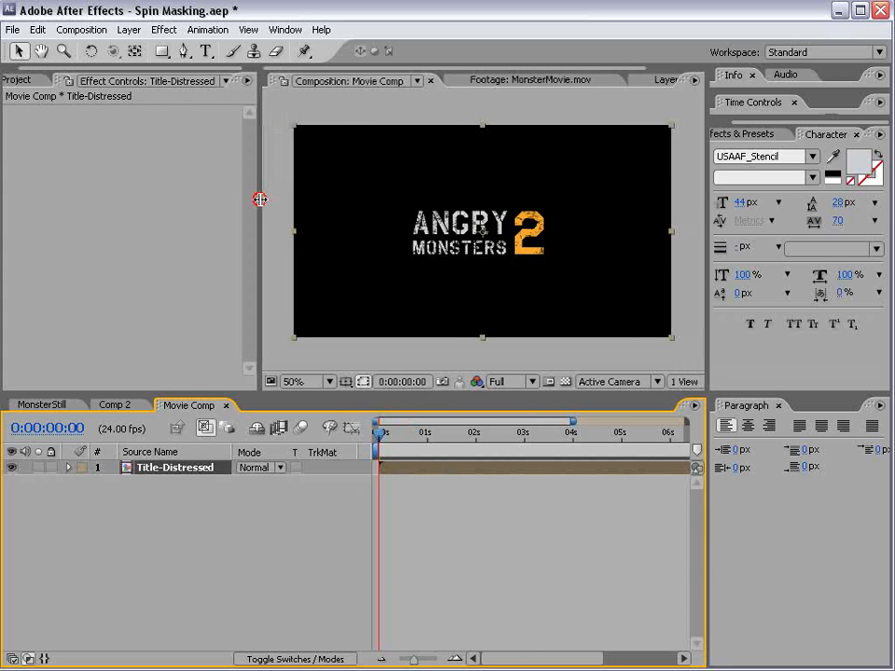
click(26, 83)
scroll(26, 84, up, 1)
mouse_move(249, 275)
mouse_down()
mouse_move(250, 323)
mouse_move(255, 278)
mouse_up()
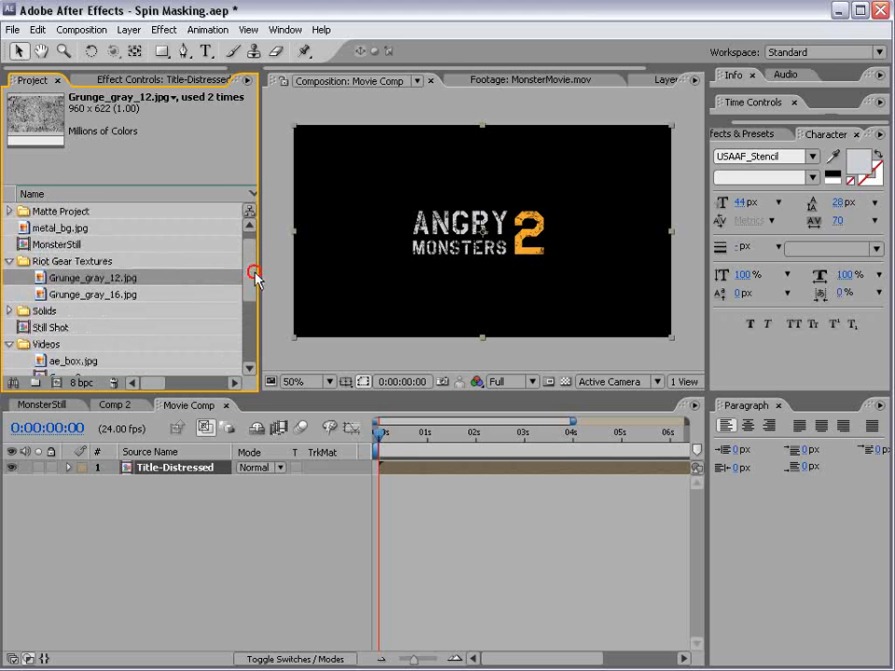
double_click(55, 228)
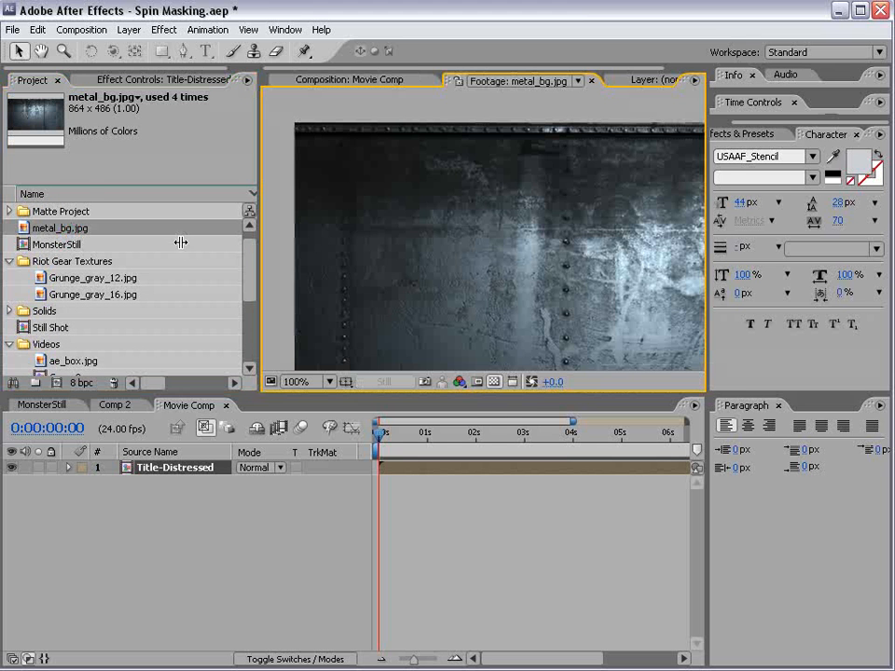
key(grave)
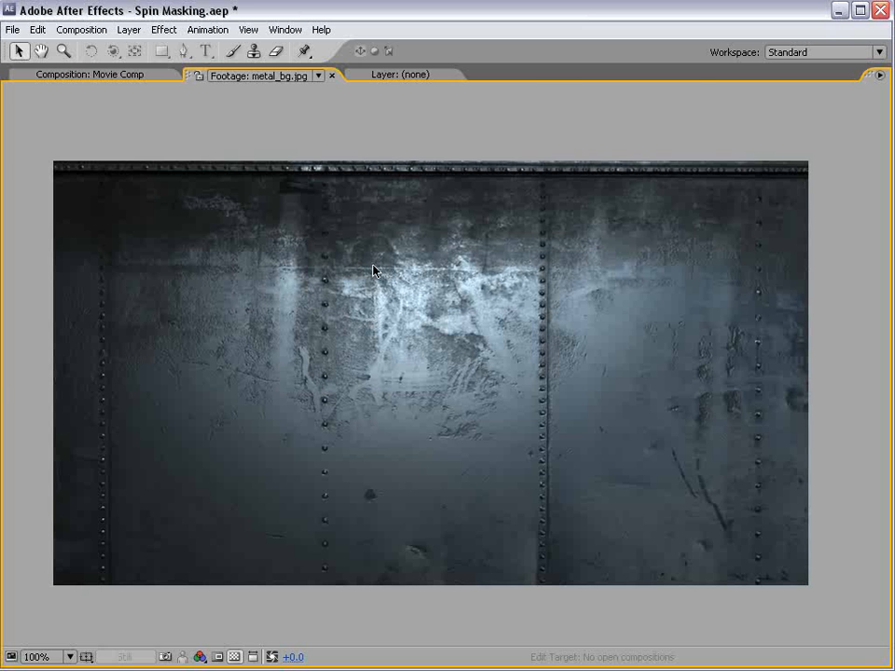
key(grave)
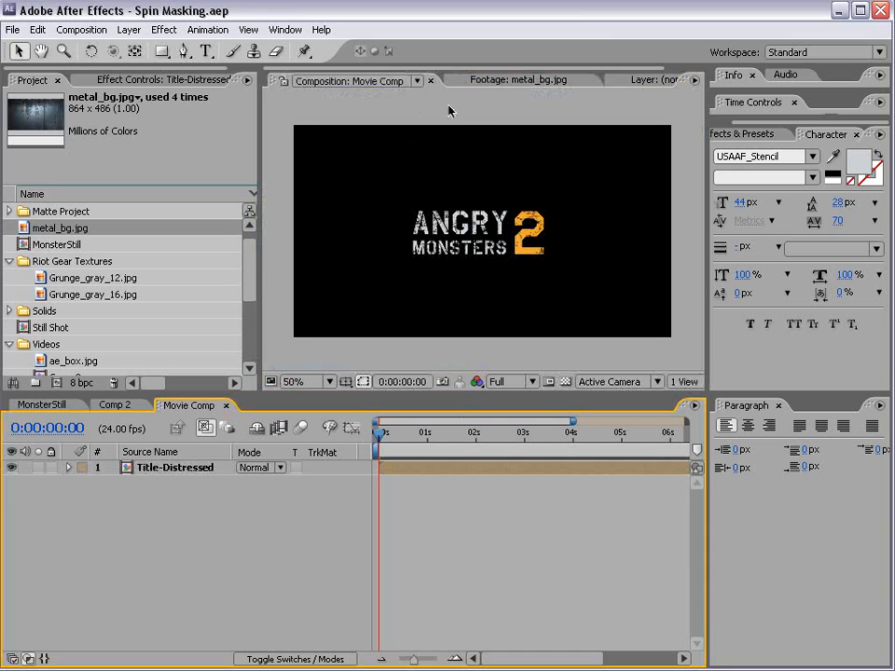
click(490, 81)
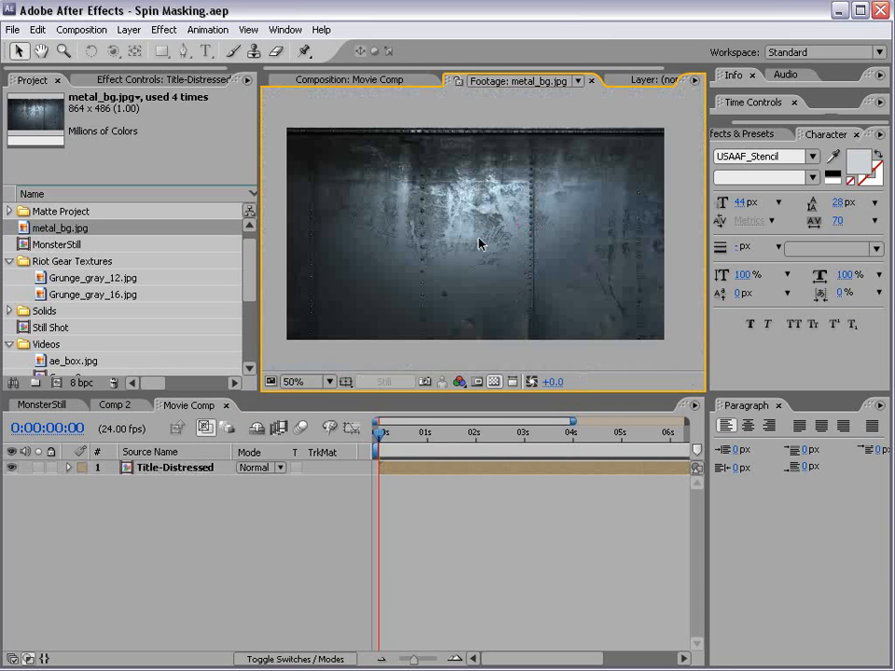
click(331, 82)
Add metal_bg.jpg to Movie Comp above Title-Distressed and make it a 3D layer
drag(56, 233, 484, 235)
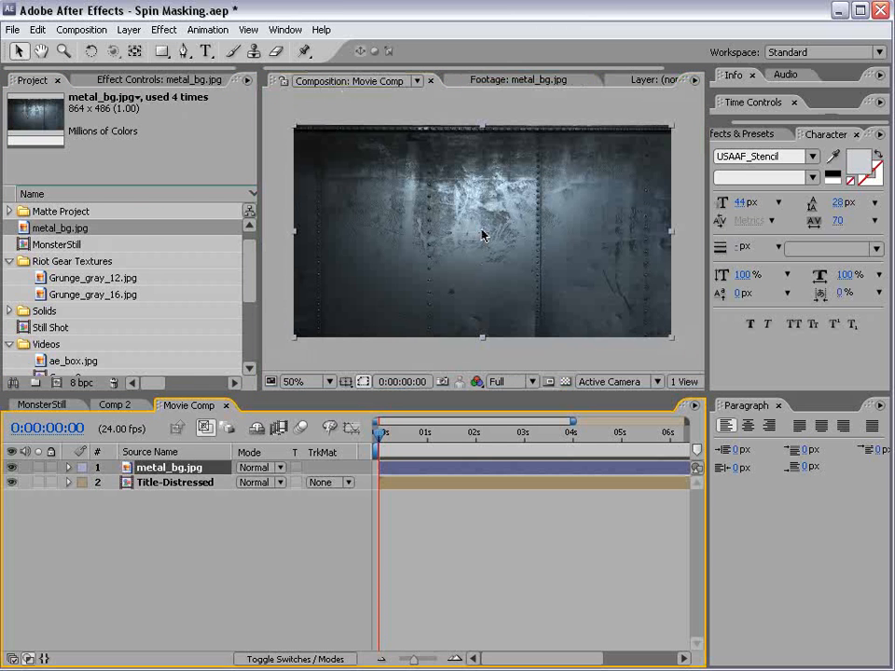
key(F4)
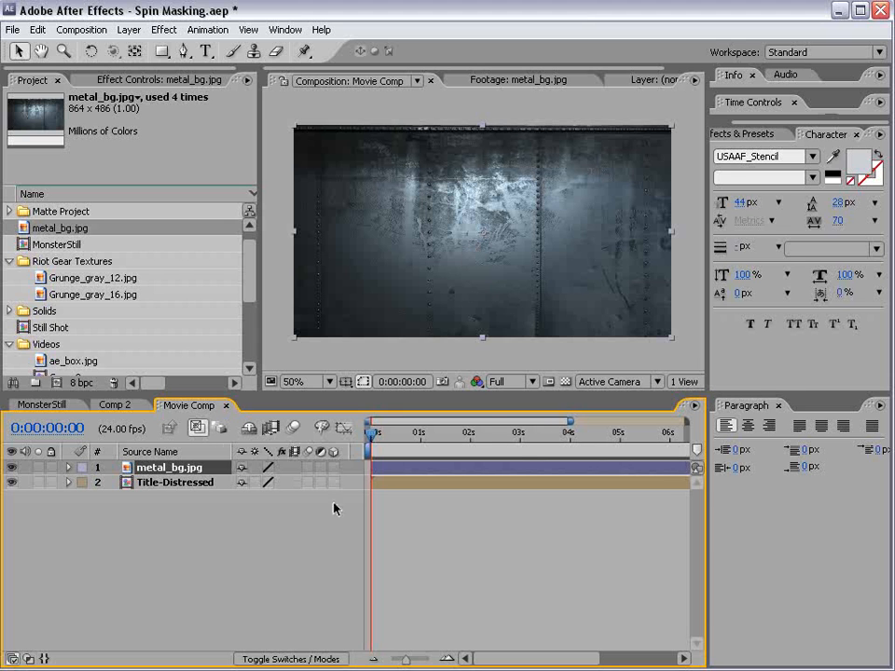
click(333, 467)
Move the metal_bg.jpg layer's anchor point to the middle of its top edge with the Pan Behind tool
click(135, 51)
mouse_move(485, 238)
mouse_down()
mouse_move(487, 135)
mouse_move(499, 243)
mouse_up()
scroll(499, 243, up, 2)
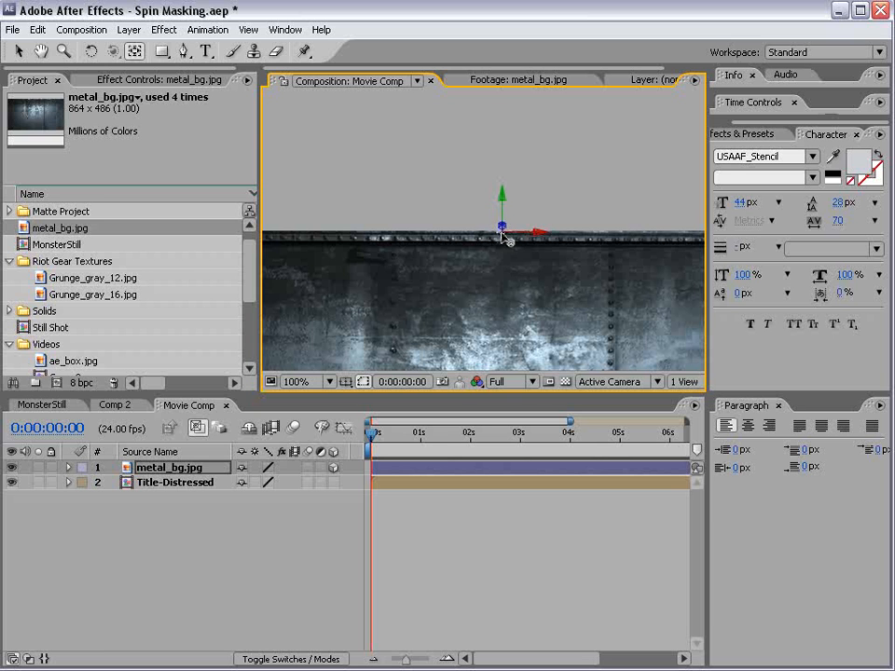
scroll(504, 237, down, 4)
click(500, 280)
key(v)
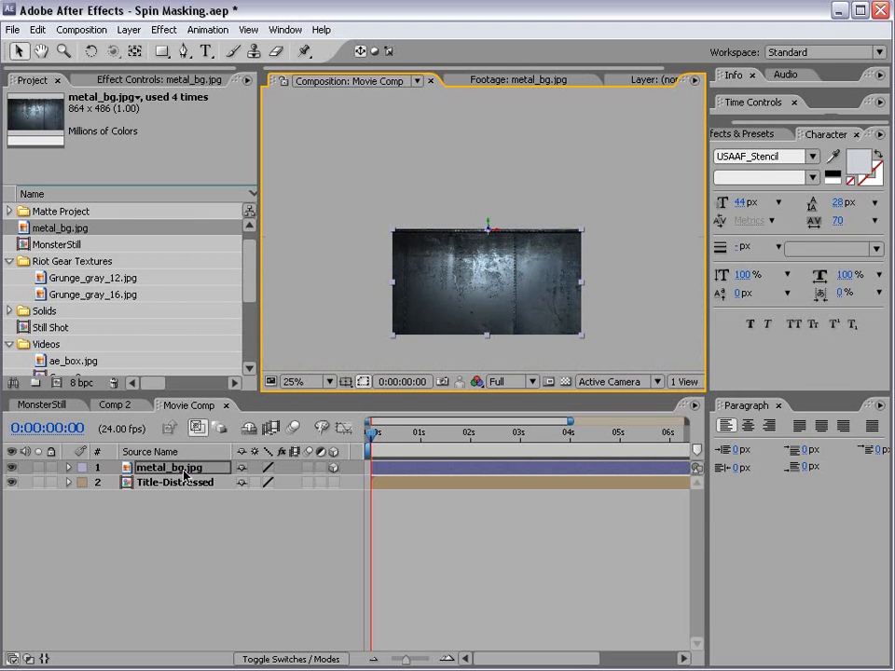
Show the title and action safe guides and move the metal_bg.jpg layer down until its top edge meets the composition's center
click(177, 469)
key(apostrophe)
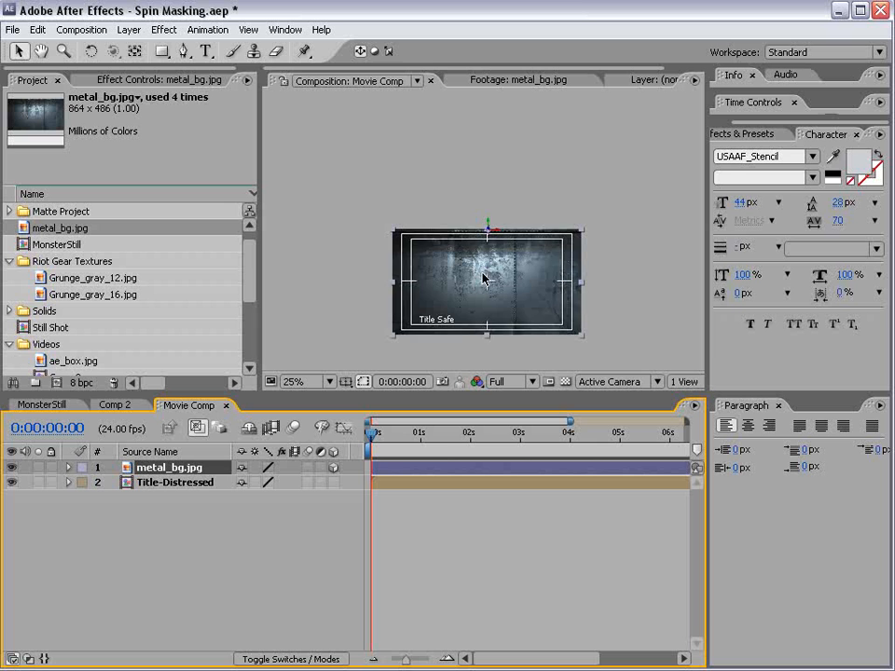
scroll(483, 268, up, 1)
key(space)
drag(494, 327, 477, 230)
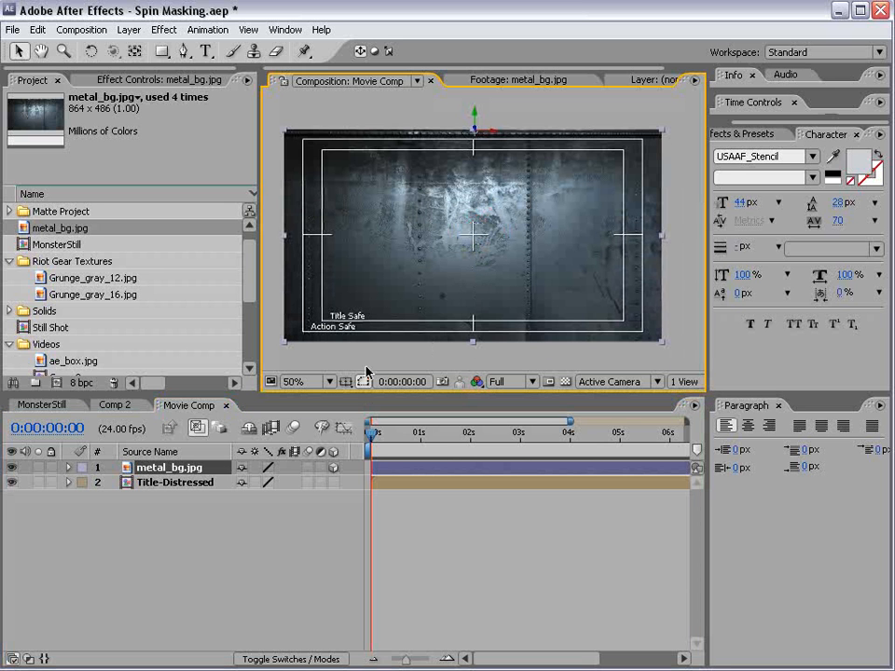
click(345, 381)
click(392, 398)
click(347, 382)
drag(474, 142, 495, 266)
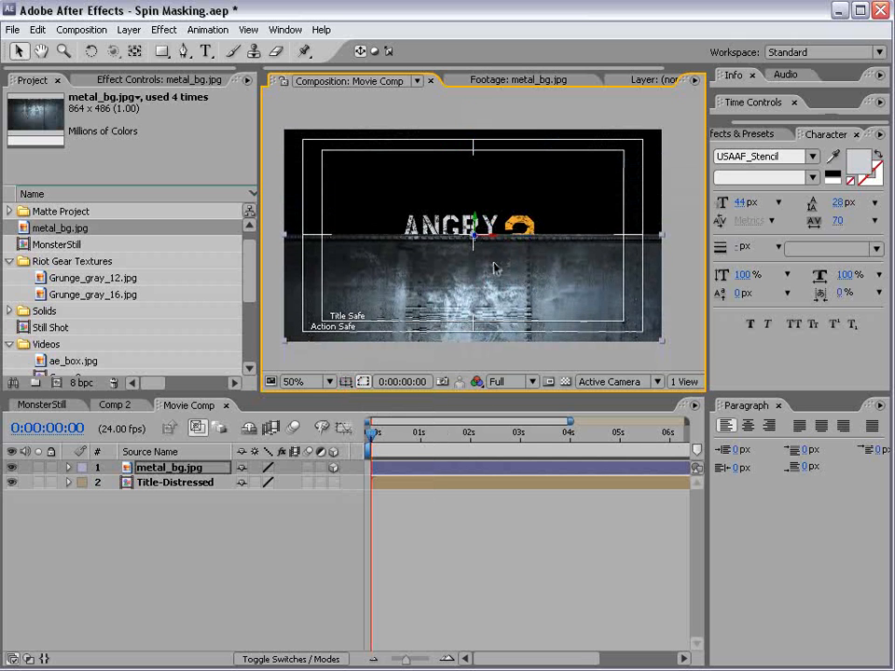
Duplicate the metal_bg.jpg layer, rotate the copy upside down to fill the upper half, and hide the safe guides
click(126, 483)
click(151, 470)
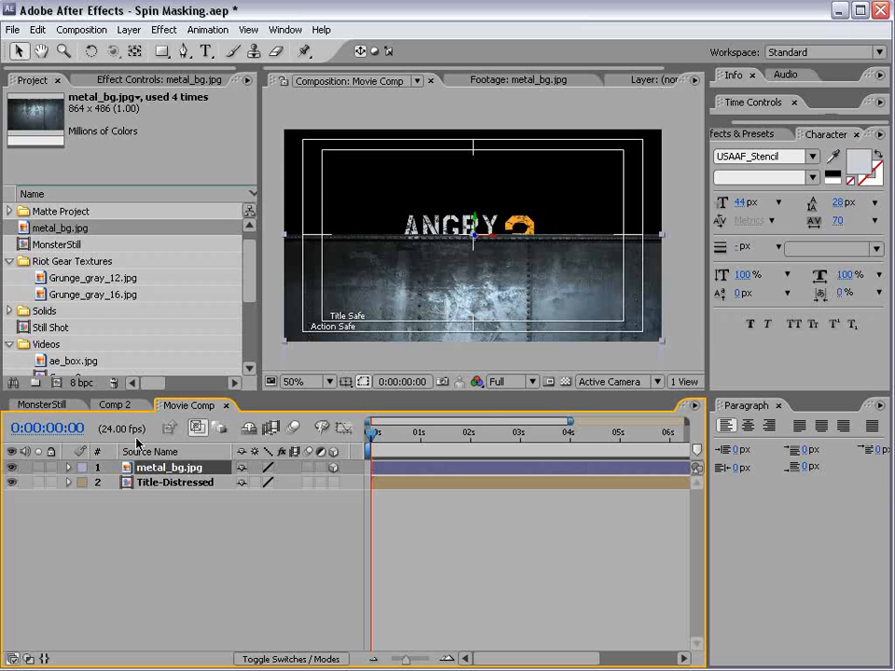
key(ctrl+d)
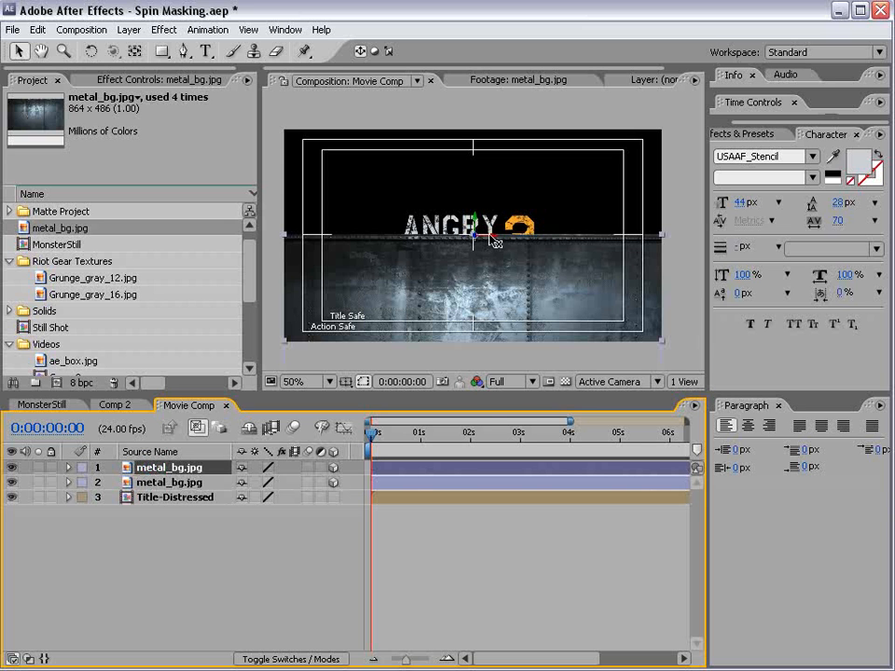
click(90, 51)
click(469, 225)
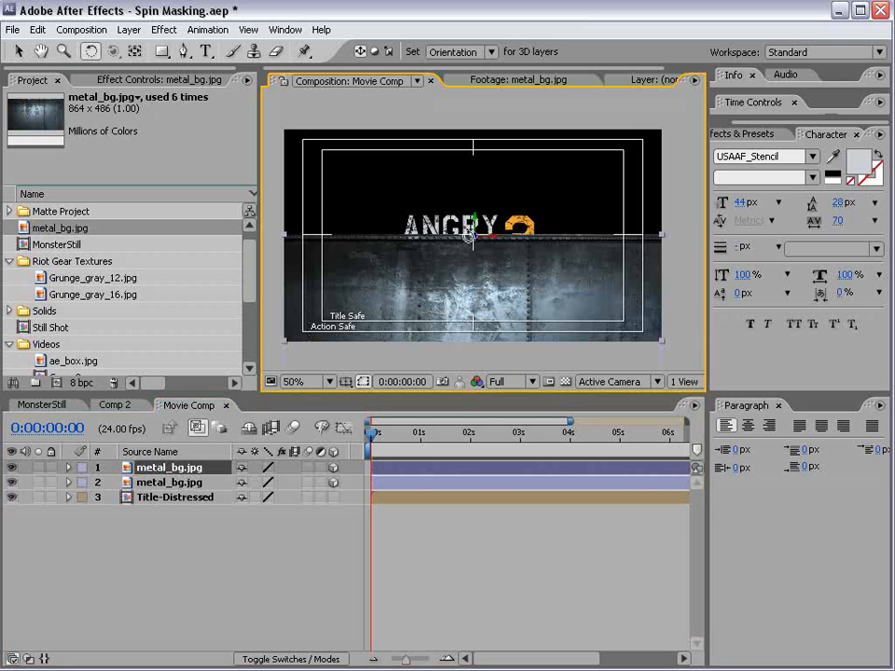
drag(475, 238, 393, 223)
click(458, 523)
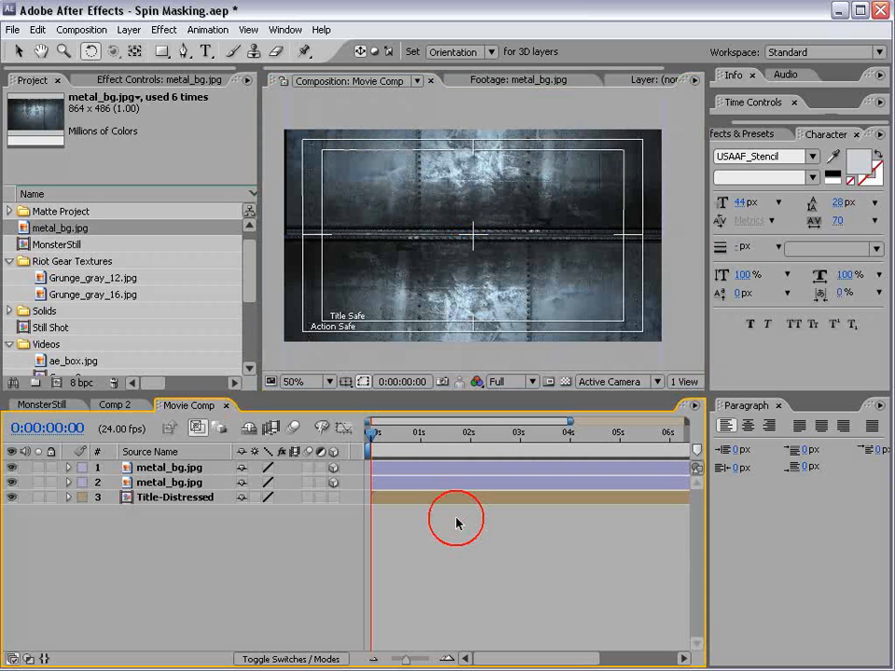
drag(394, 434, 325, 452)
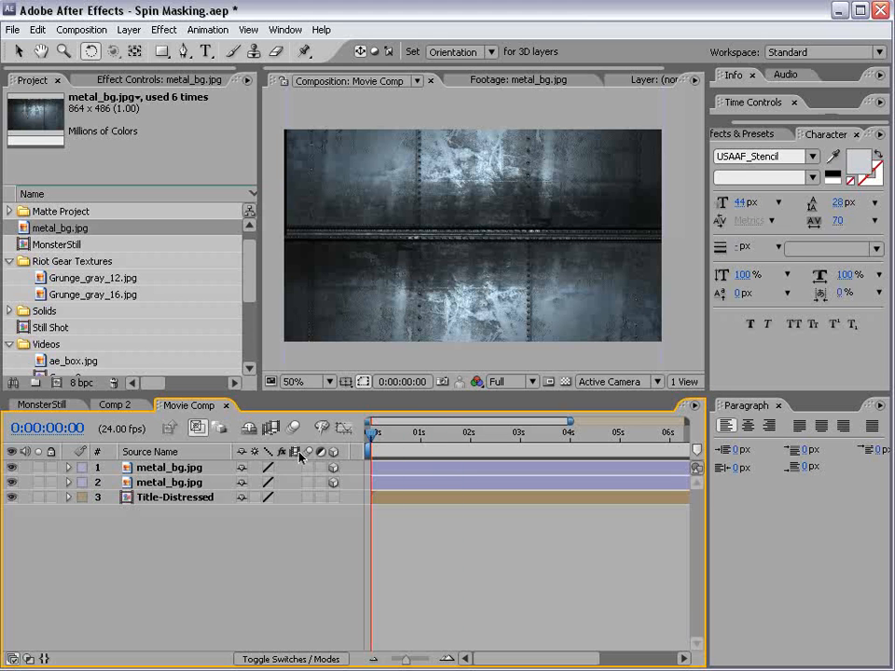
Duplicate the upper metal_bg.jpg layer and give the new copy a red label
click(165, 468)
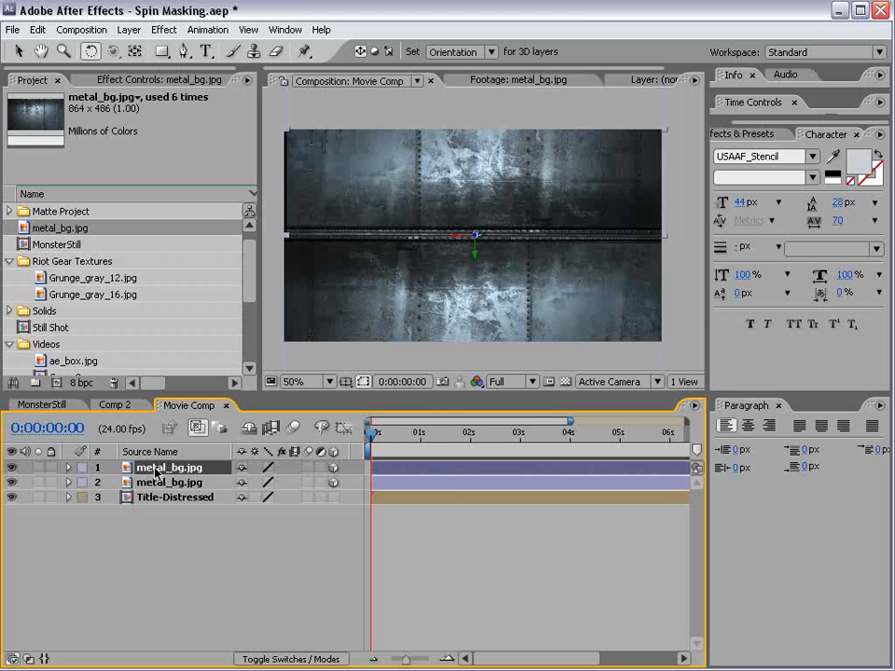
key(ctrl+d)
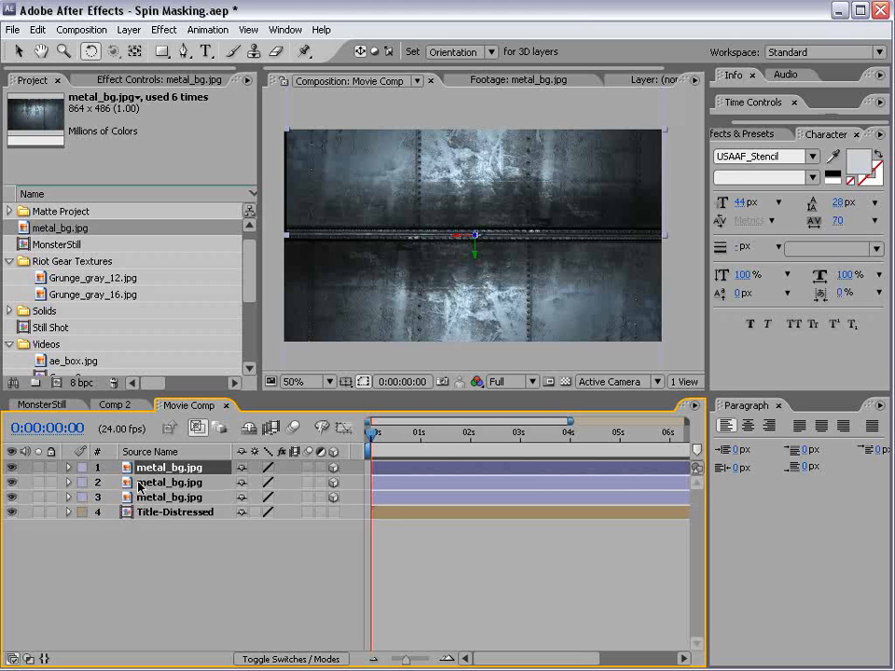
click(82, 467)
click(101, 530)
click(161, 483)
click(162, 469)
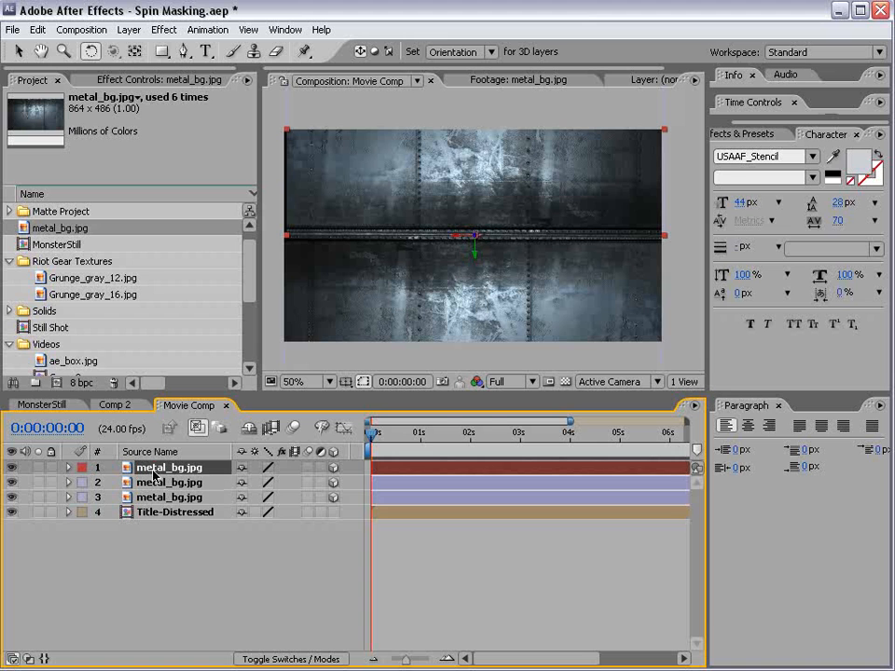
Rotate the red-labelled metal_bg.jpg layer about its X axis until it lies perpendicular to the wall panels
drag(458, 235, 453, 199)
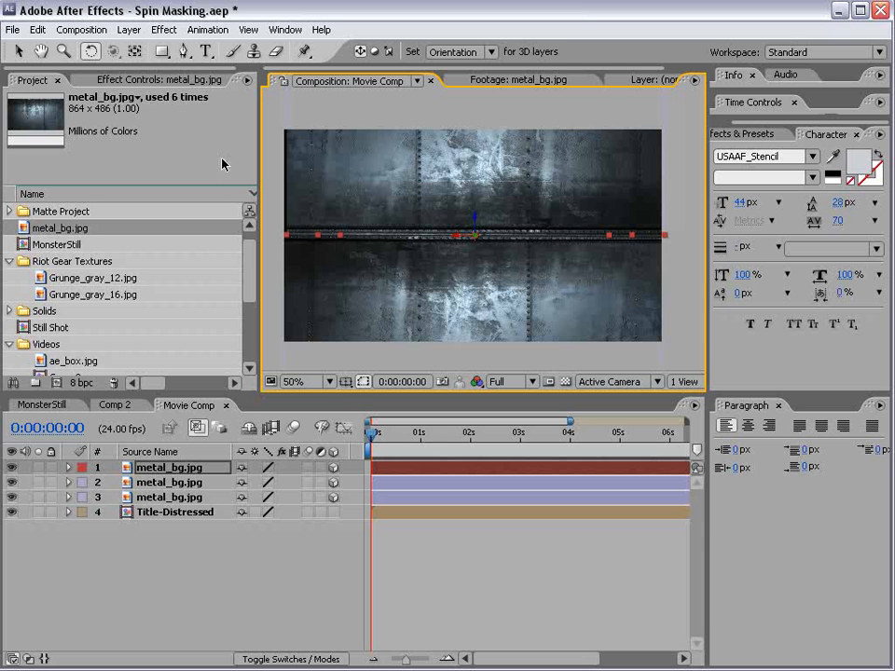
Add a camera with the 24mm preset and orbit it to view the metal panels from the side
click(129, 29)
mouse_move(299, 48)
click(373, 92)
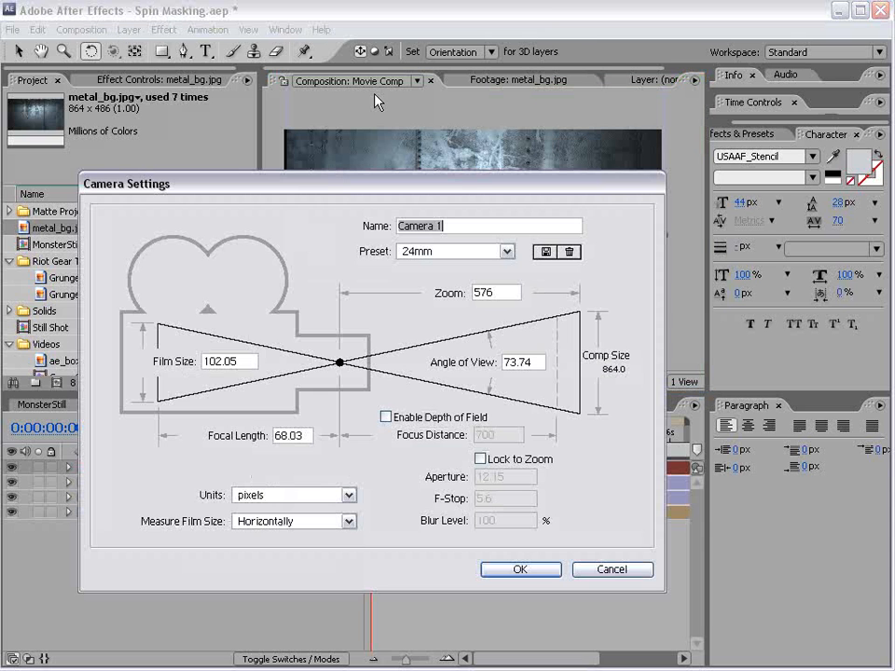
click(520, 568)
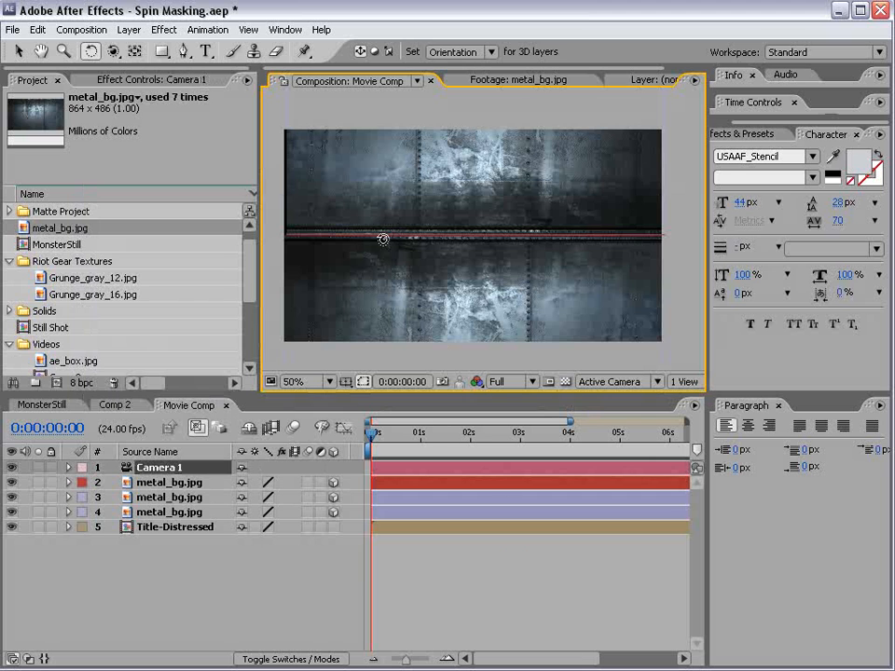
key(c)
drag(352, 219, 423, 247)
key(c)
key(c)
drag(323, 232, 508, 250)
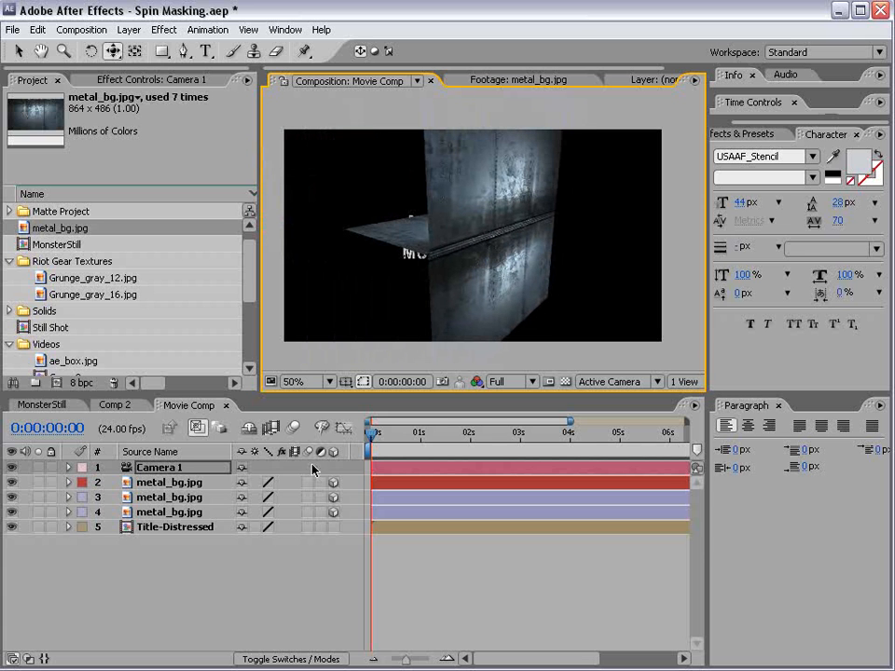
Duplicate the red-labelled metal_bg.jpg layer and reorder one red layer to sit between the two lavender wall layers
click(149, 482)
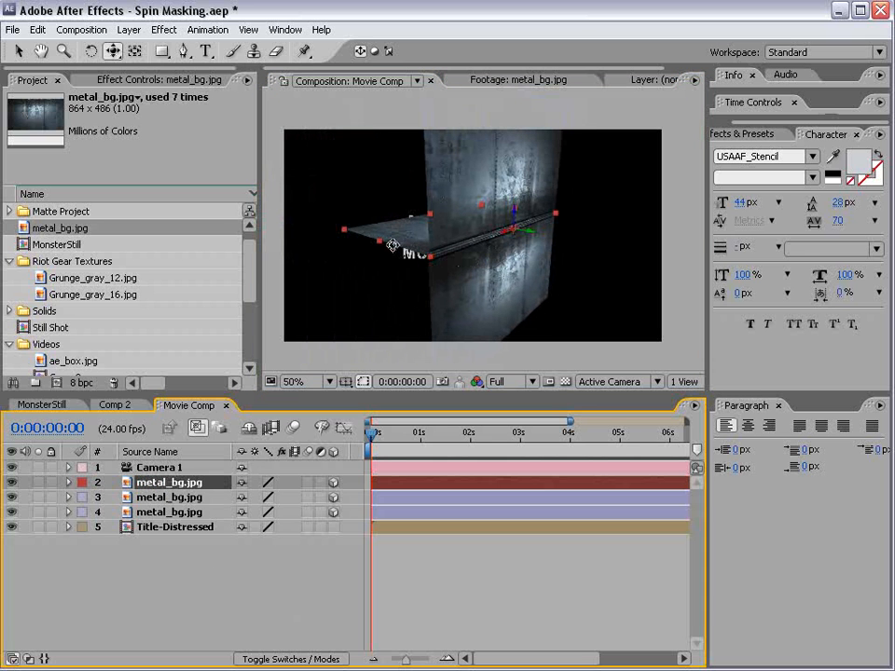
key(v)
key(ctrl+d)
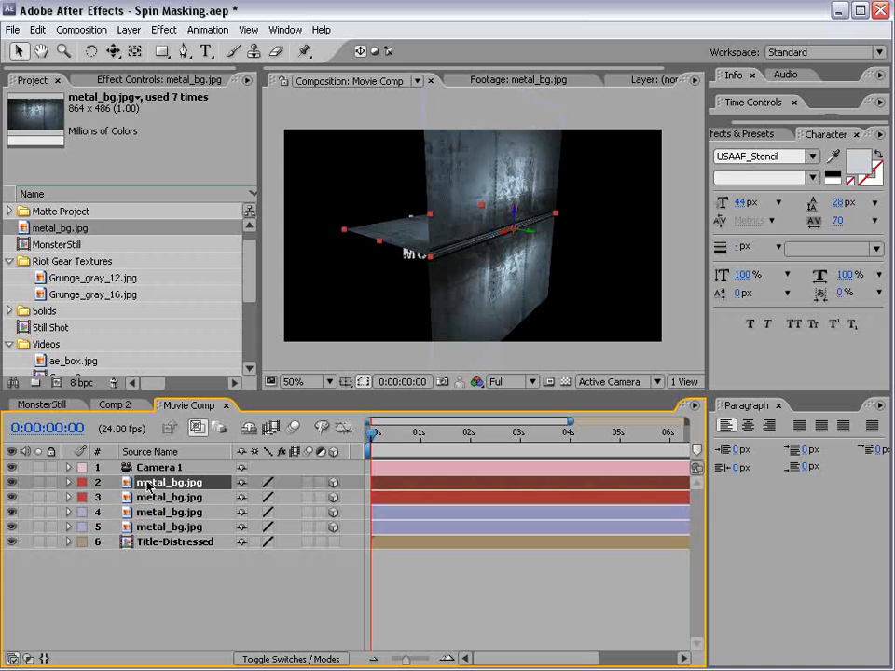
click(149, 526)
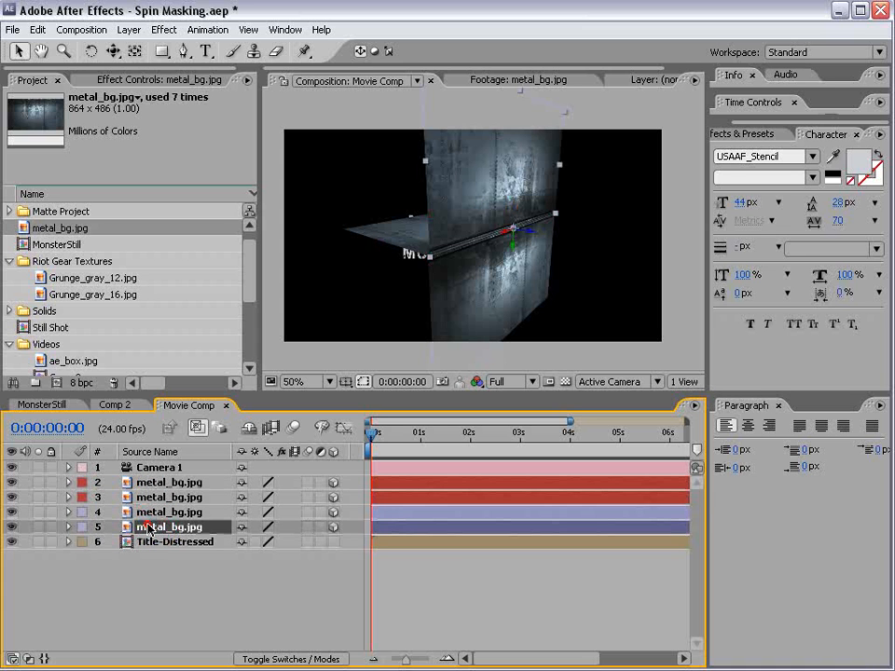
click(82, 511)
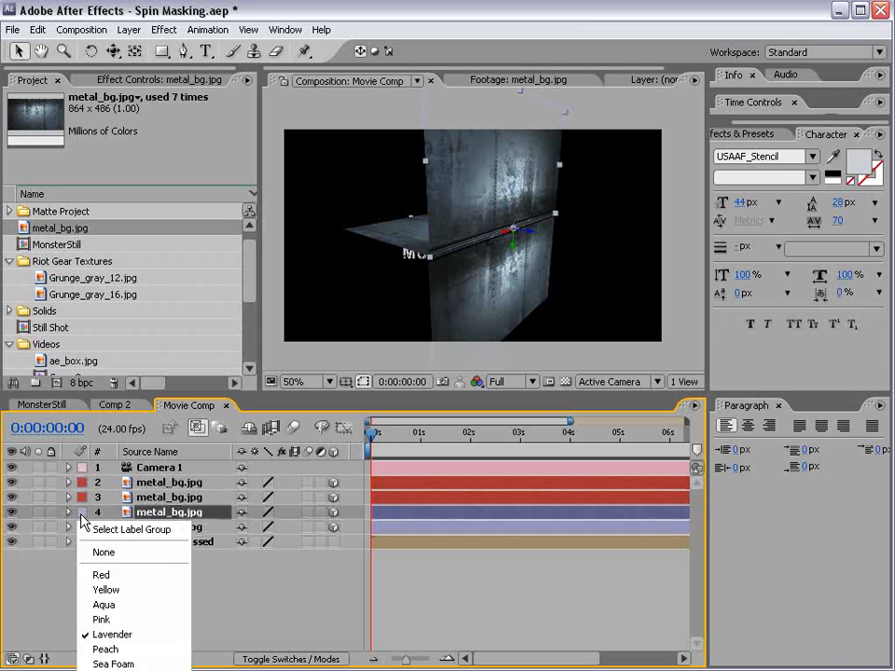
click(173, 513)
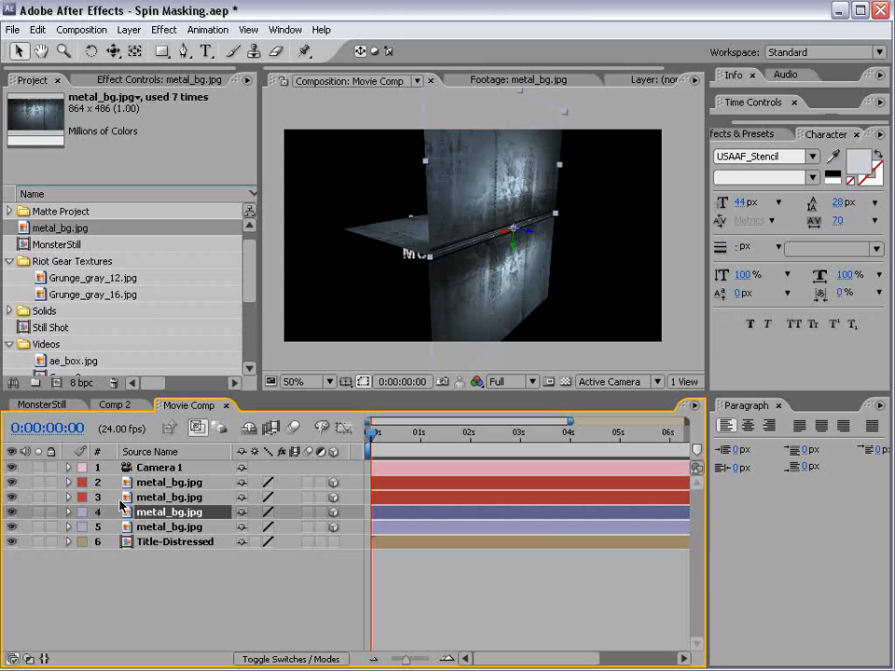
drag(154, 497, 149, 527)
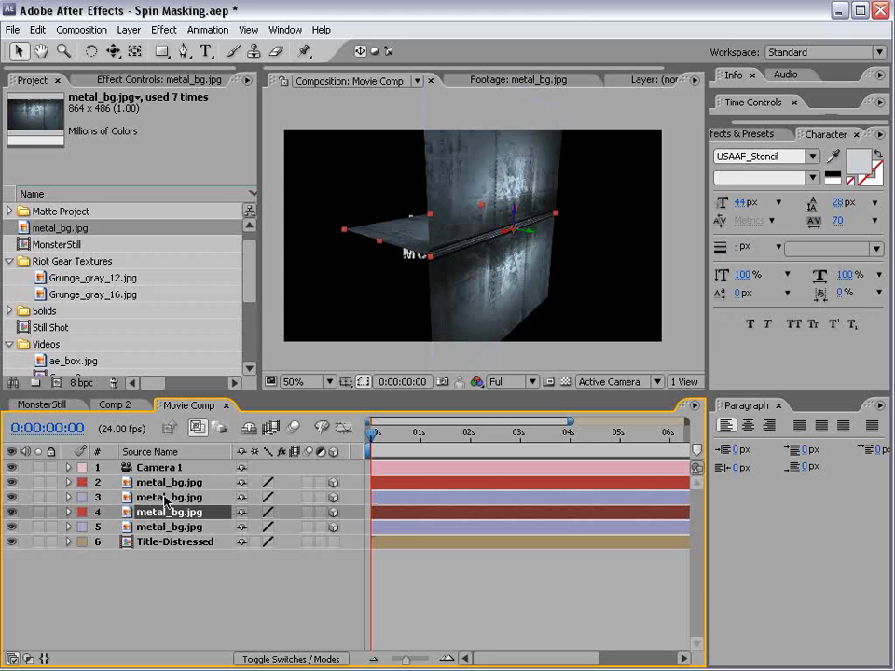
click(159, 499)
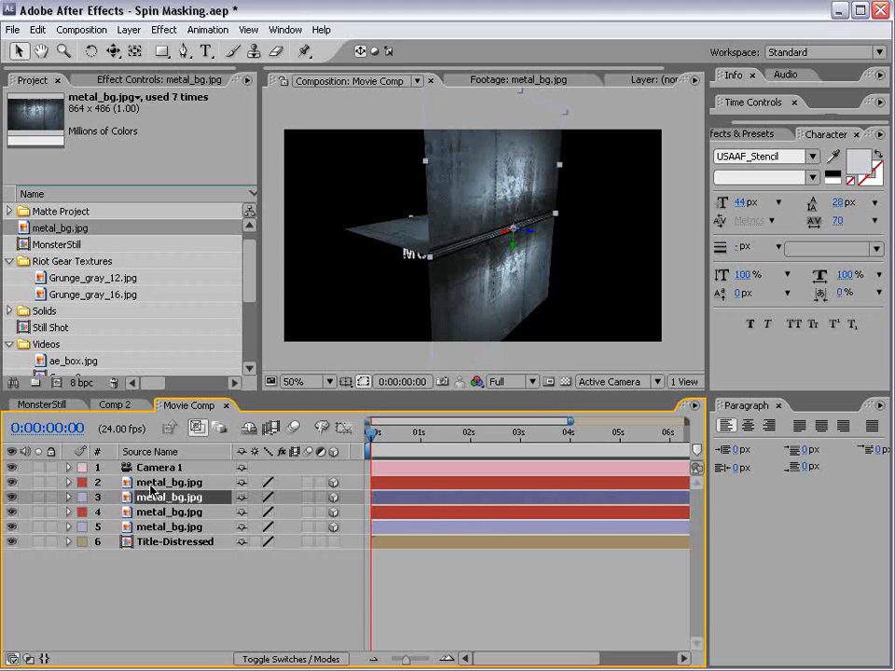
Show the Parent column in the Movie Comp timeline
click(158, 483)
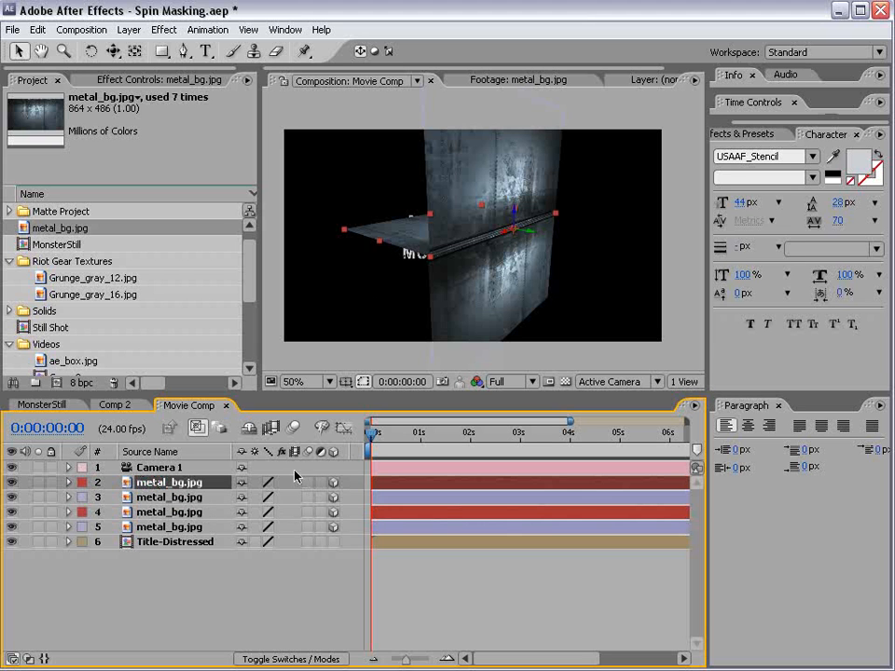
right_click(320, 453)
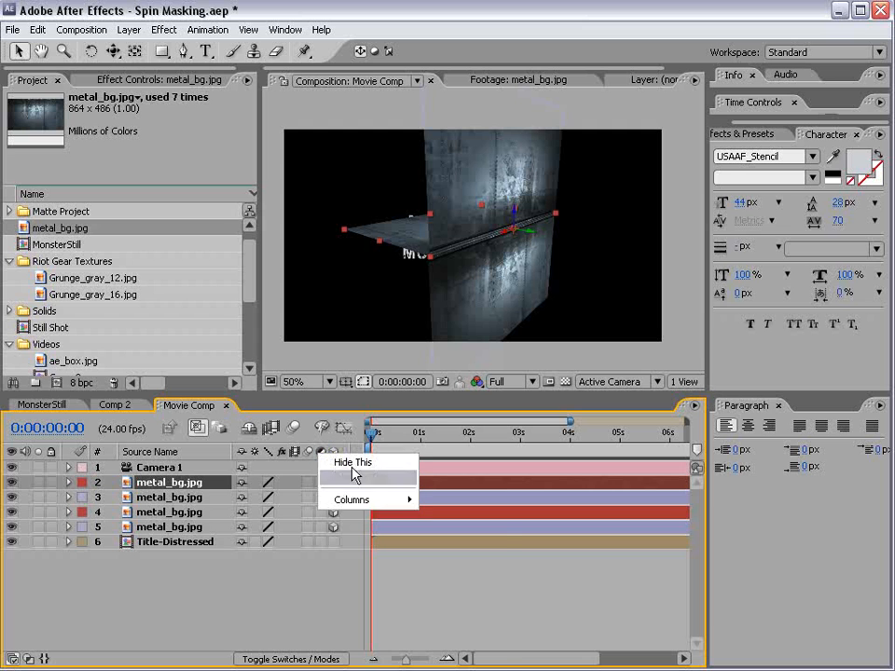
mouse_move(350, 499)
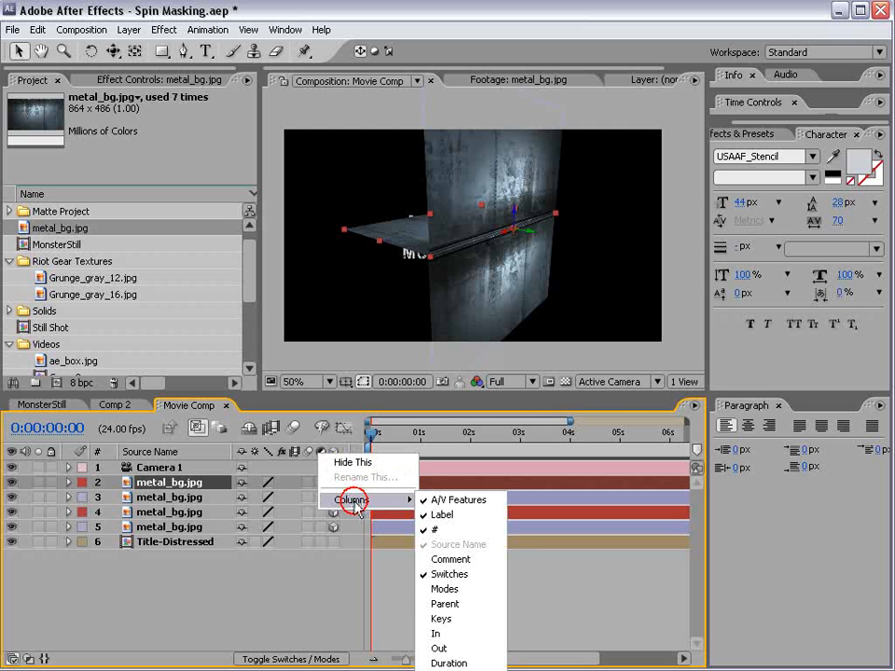
click(456, 604)
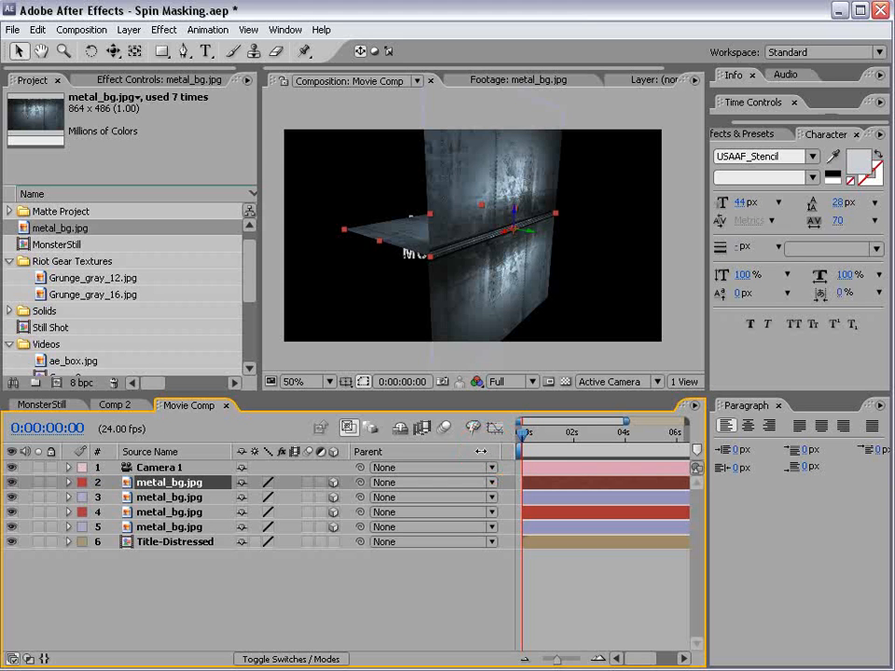
Parent each red-labelled metal_bg.jpg layer to the lavender-labelled layer directly beneath it
click(172, 483)
drag(360, 482, 179, 500)
click(160, 499)
click(161, 513)
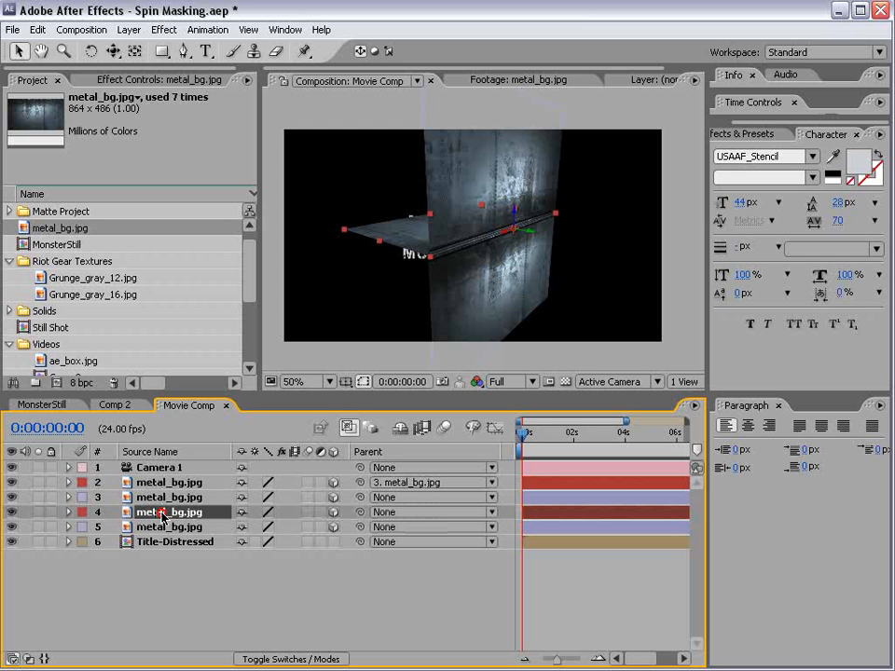
drag(359, 511, 159, 530)
click(159, 529)
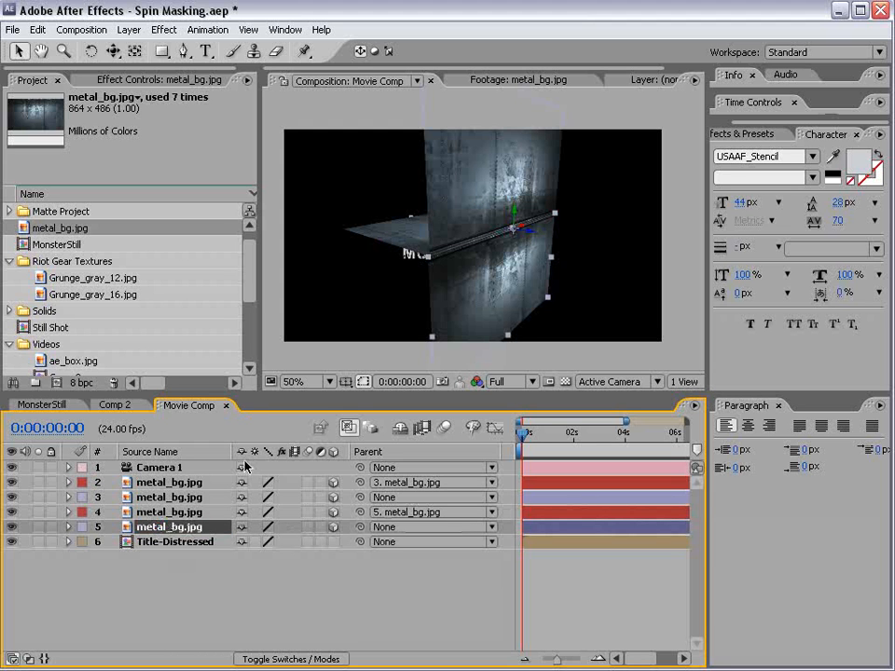
Delete the Camera 1 layer from Movie Comp
click(472, 153)
mouse_move(516, 247)
mouse_down()
mouse_move(515, 196)
mouse_move(508, 242)
mouse_up()
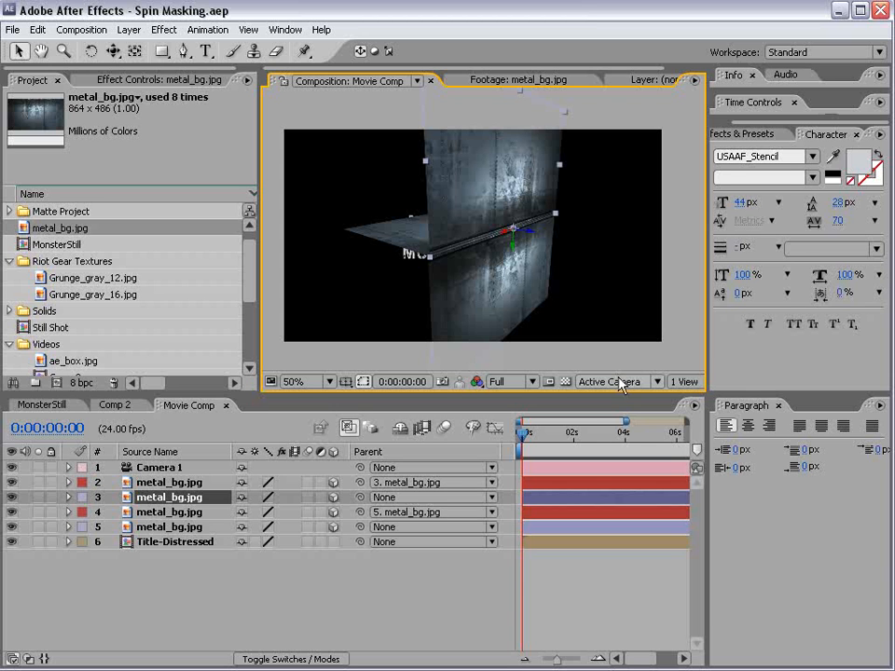
click(615, 383)
click(164, 469)
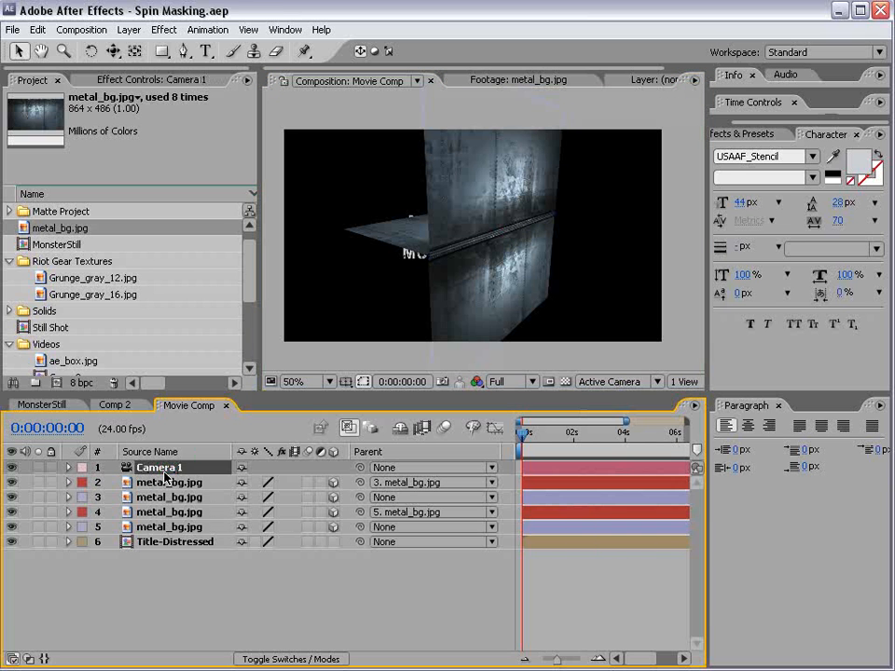
key(Delete)
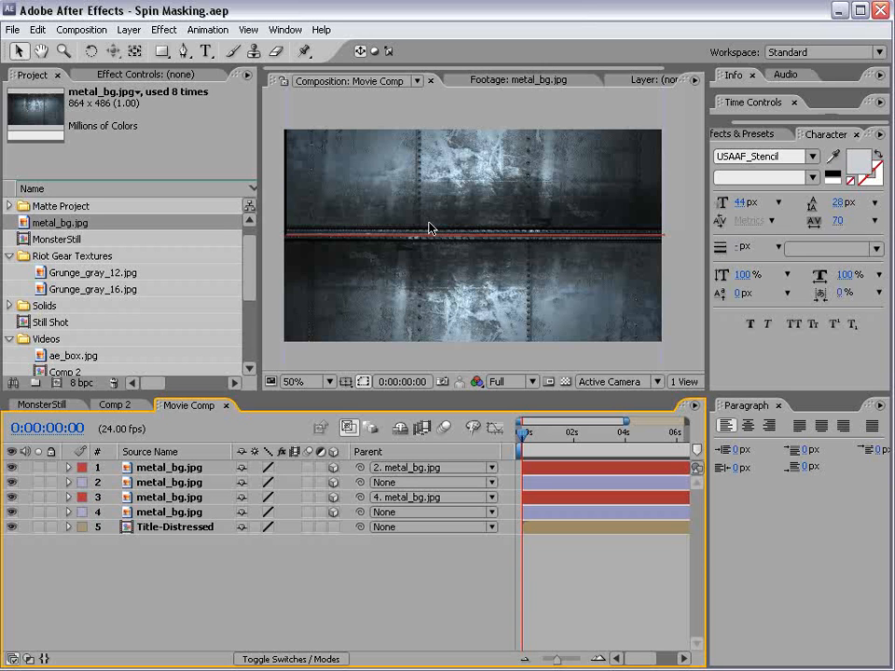
Add Position keyframes to both lavender-labelled wall layers at about 2 seconds, where the walls are closed
click(573, 433)
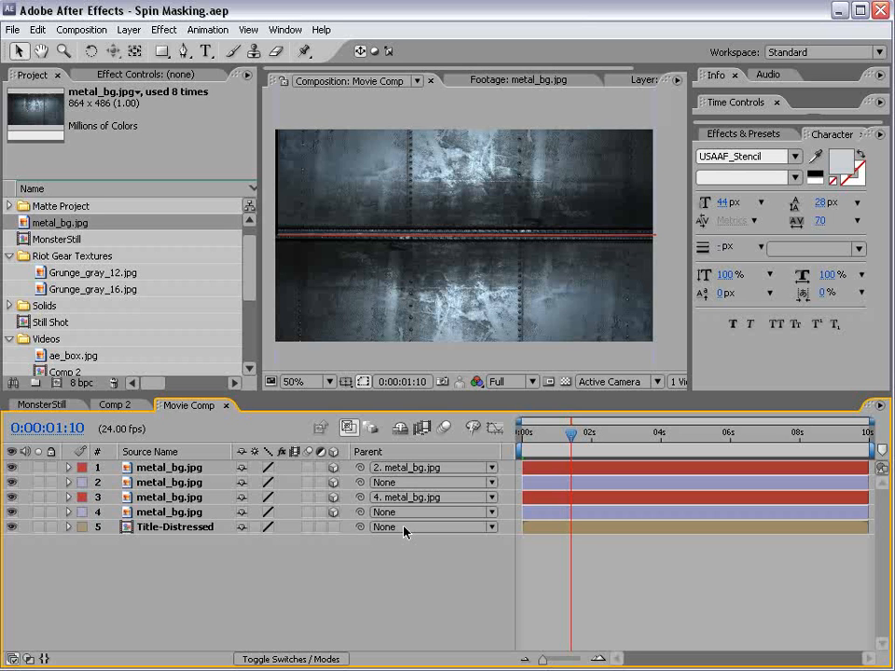
click(184, 483)
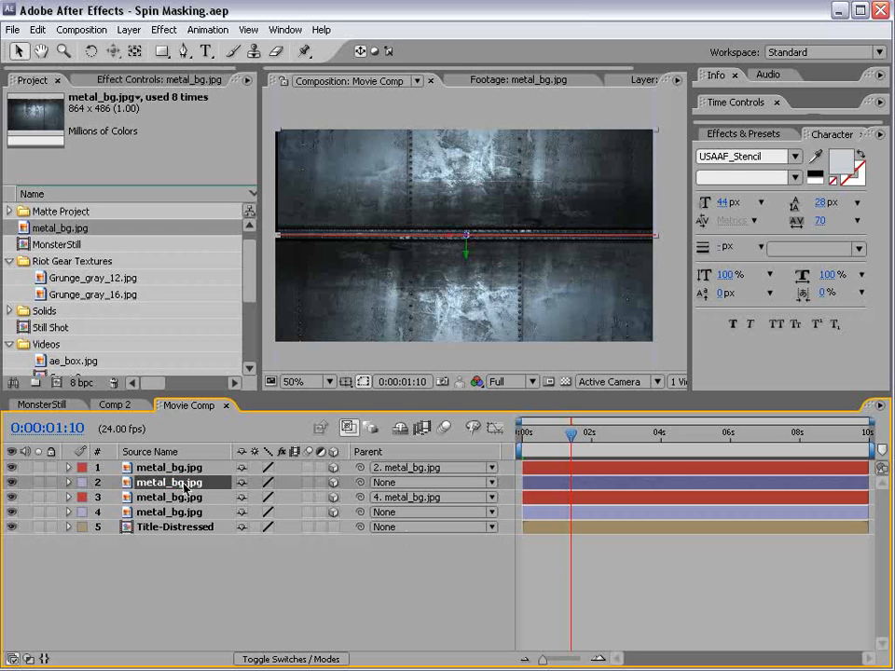
ctrl+click(142, 513)
key(p)
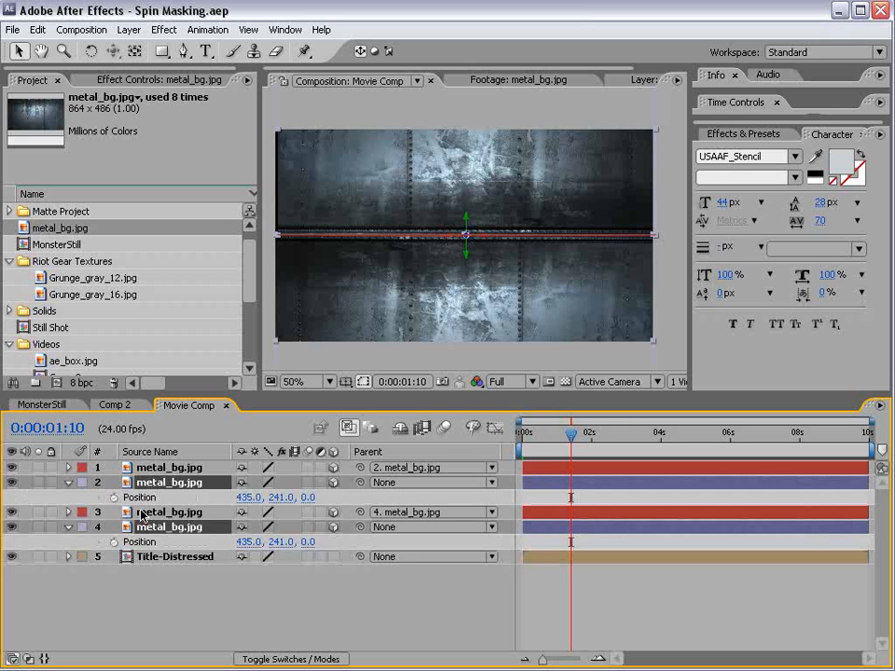
drag(597, 437, 515, 441)
click(113, 497)
At 0 seconds, move the upper wall layer to Position 435, -131, 0 and the lower one to 435, 597, 0, and preview the motion
click(572, 595)
click(190, 487)
scroll(456, 243, down, 2)
drag(483, 214, 484, 128)
click(483, 268)
drag(483, 267, 480, 341)
scroll(479, 341, up, 2)
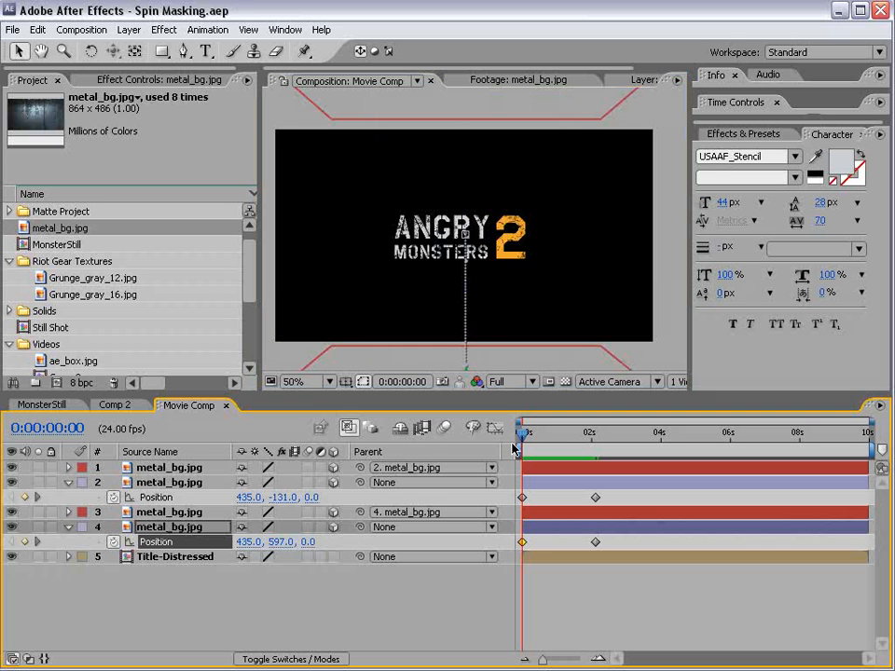
drag(525, 435, 563, 436)
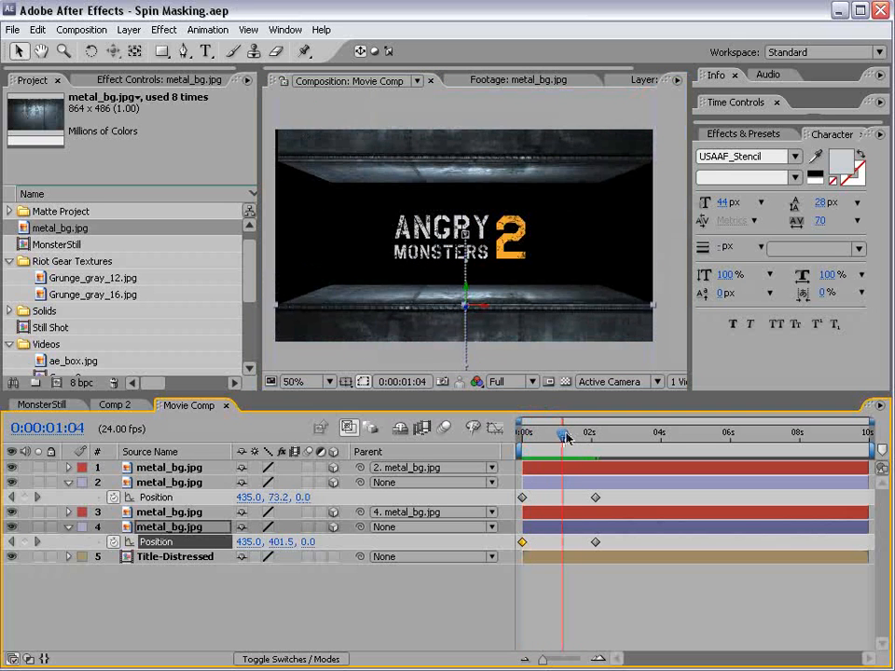
click(570, 550)
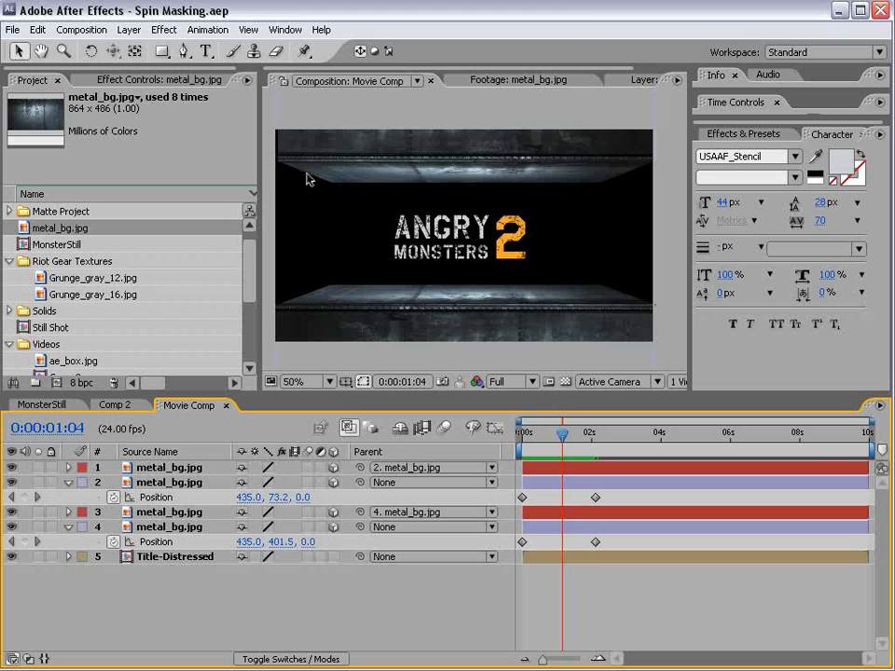
Find the Motion Tile effect and apply it to the topmost red-labelled metal_bg.jpg layer
click(756, 134)
click(751, 151)
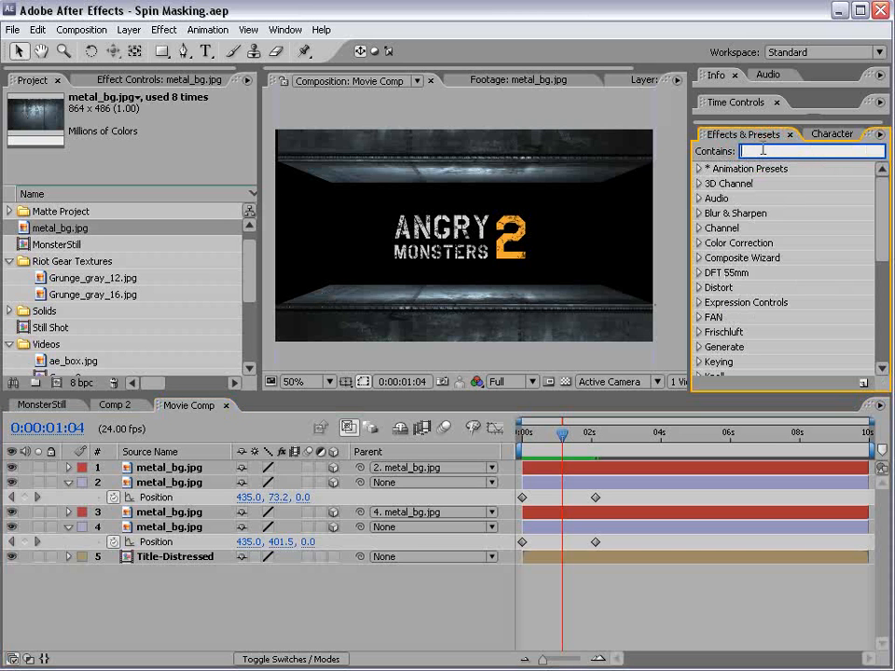
text(motion)
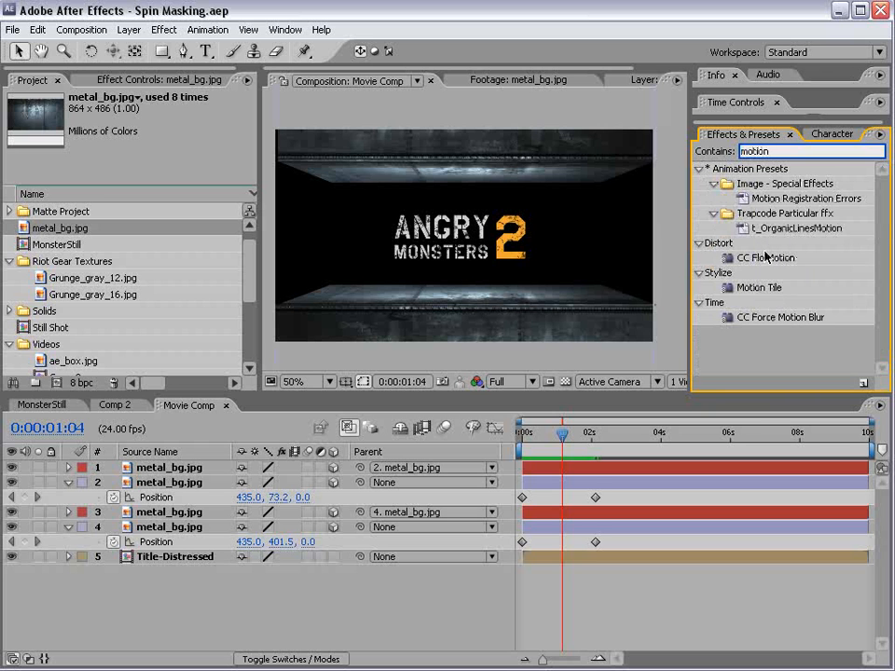
drag(762, 289, 180, 471)
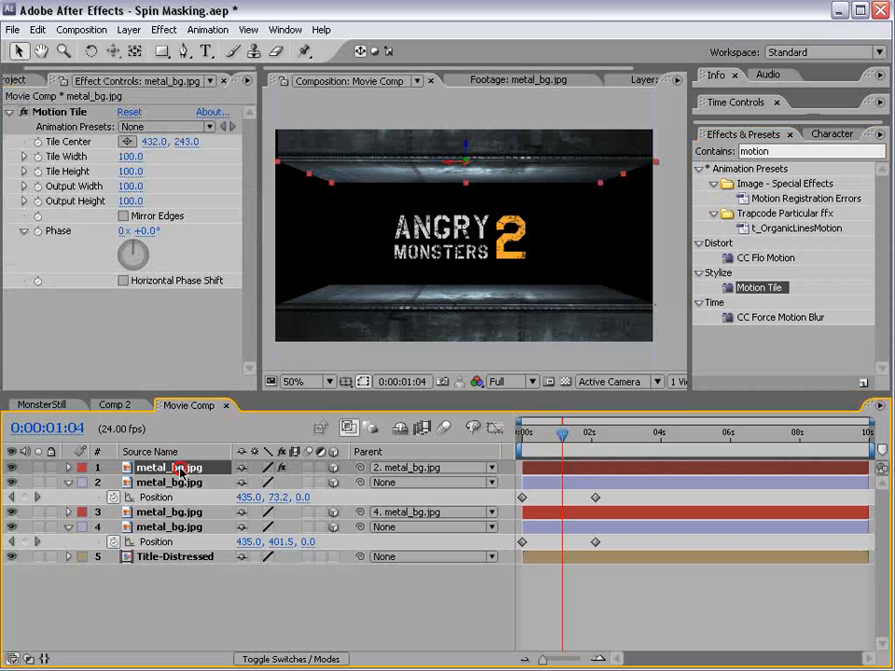
Turn on Mirror Edges and set Output Width to 175 in the layer's Motion Tile effect
click(123, 218)
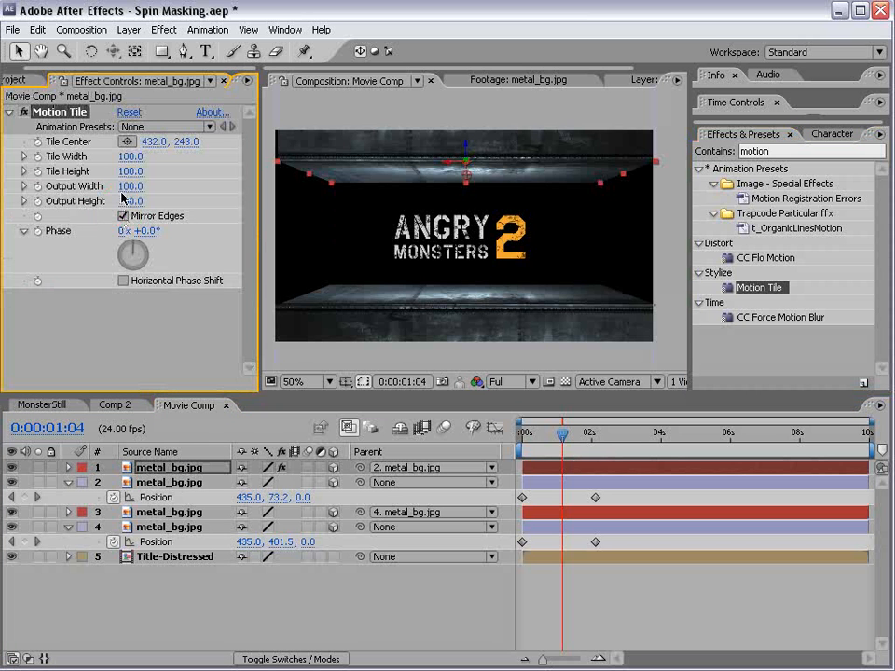
click(123, 188)
text(160175)
key(Return)
Copy the Motion Tile effect onto the other red-labelled metal_bg.jpg layer and check the widened panels around 1 second
click(63, 114)
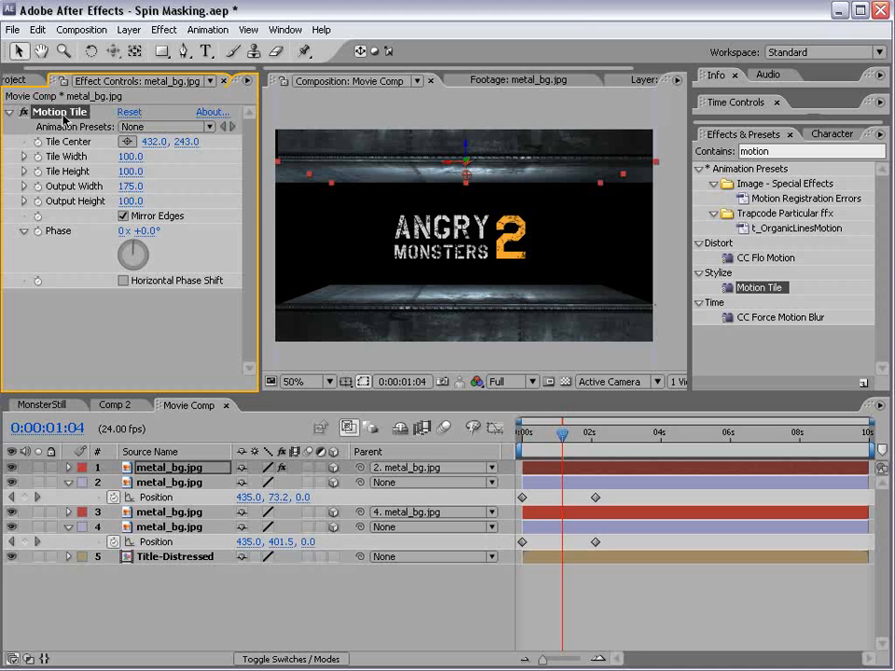
click(152, 511)
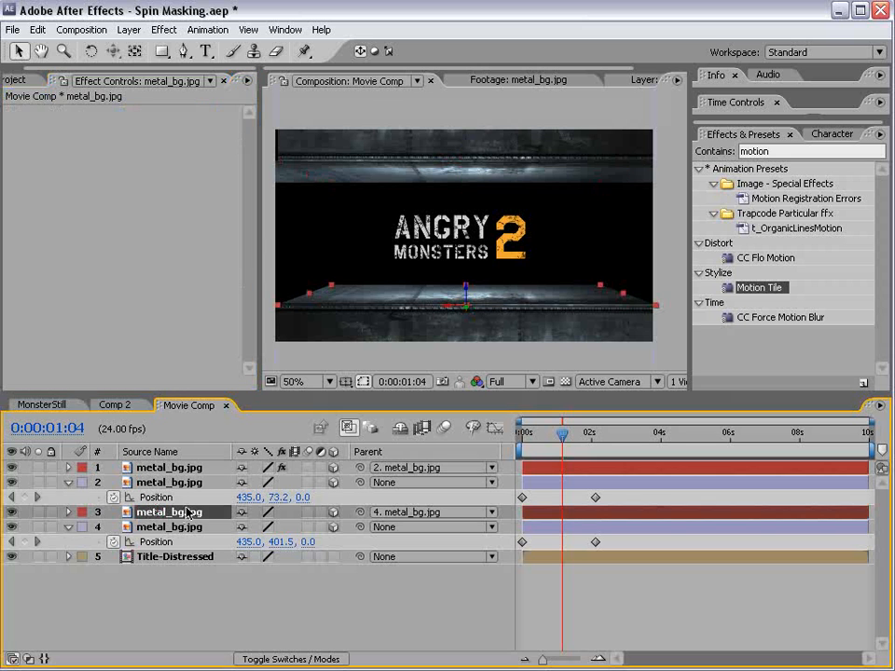
key(ctrl+v)
click(123, 216)
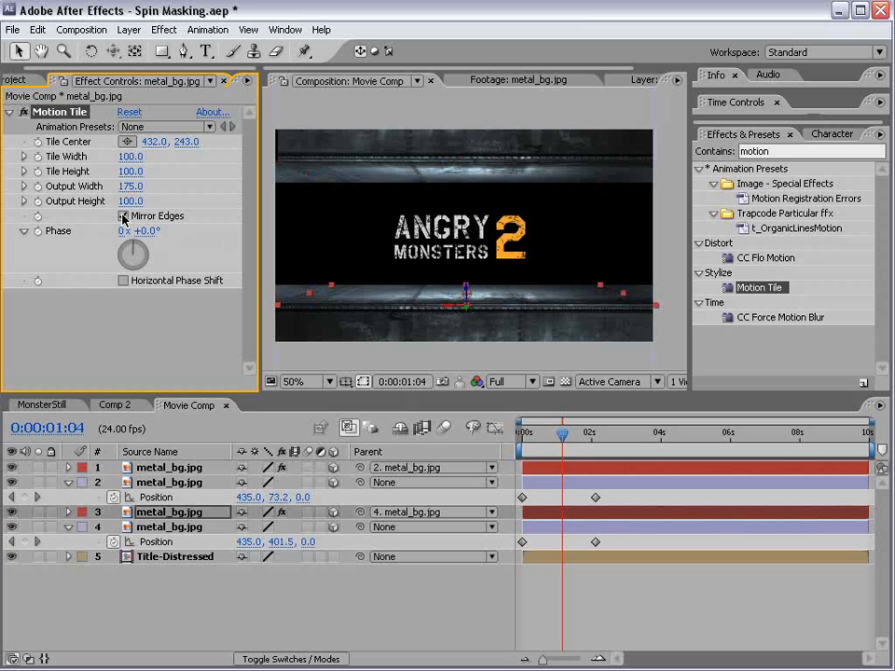
click(593, 602)
mouse_move(562, 435)
mouse_down()
mouse_move(541, 435)
mouse_move(591, 435)
mouse_move(555, 435)
mouse_move(565, 436)
mouse_up()
scroll(371, 205, up, 1)
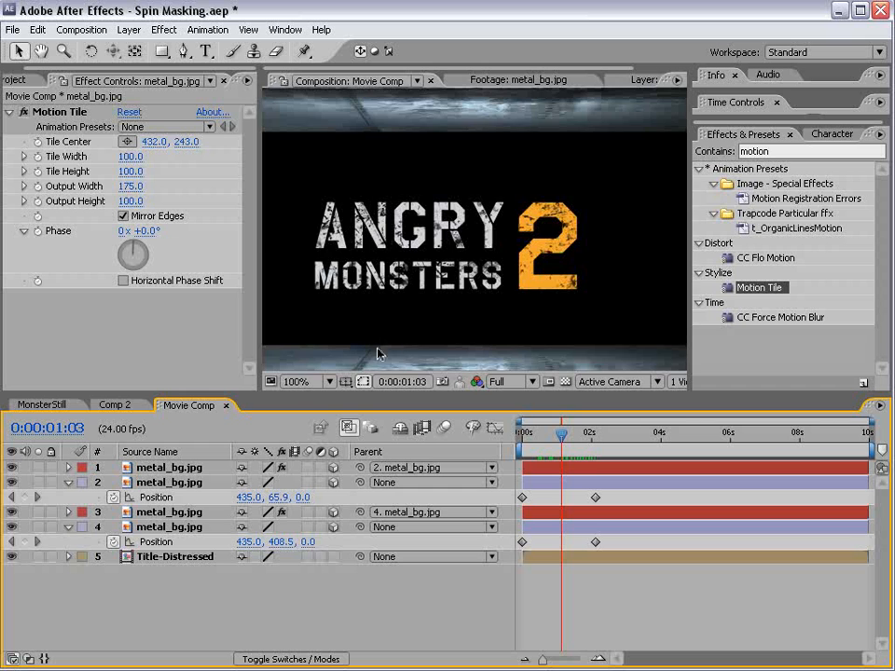
scroll(425, 207, down, 1)
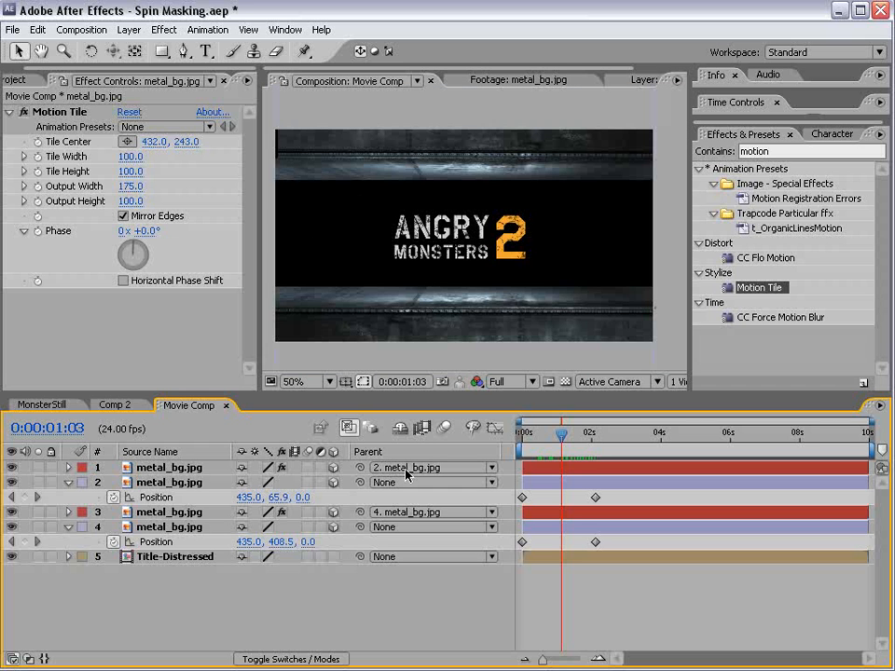
Apply the Linear Wipe effect to the topmost red-labelled metal_bg.jpg layer and enlarge the effect settings area
click(158, 468)
click(164, 28)
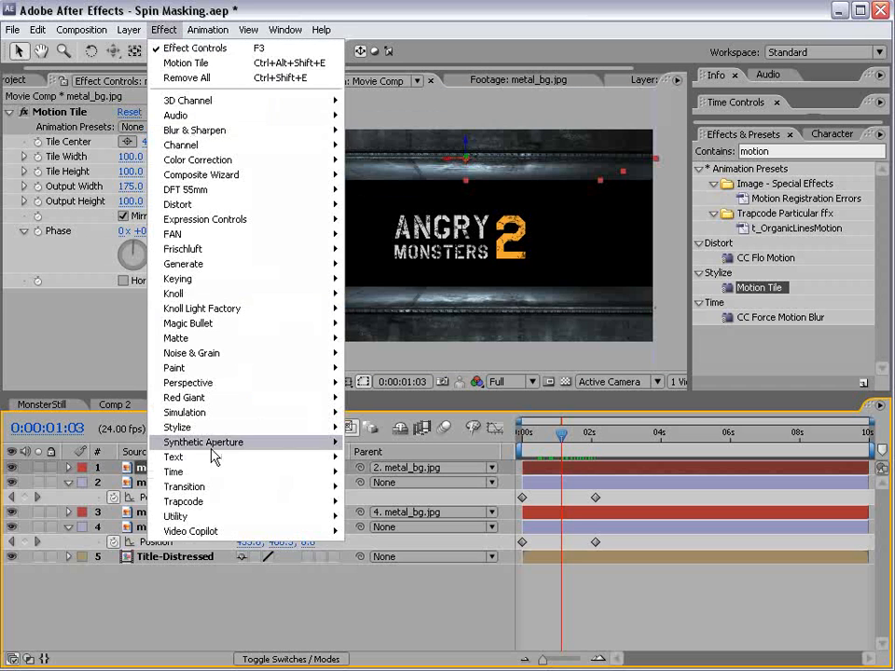
mouse_move(214, 486)
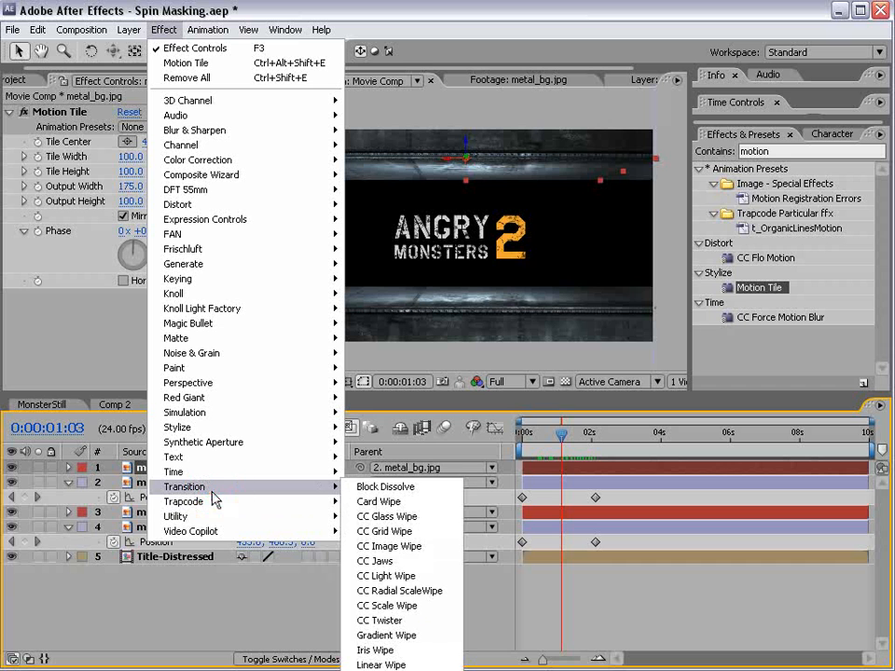
click(410, 665)
drag(237, 407, 236, 424)
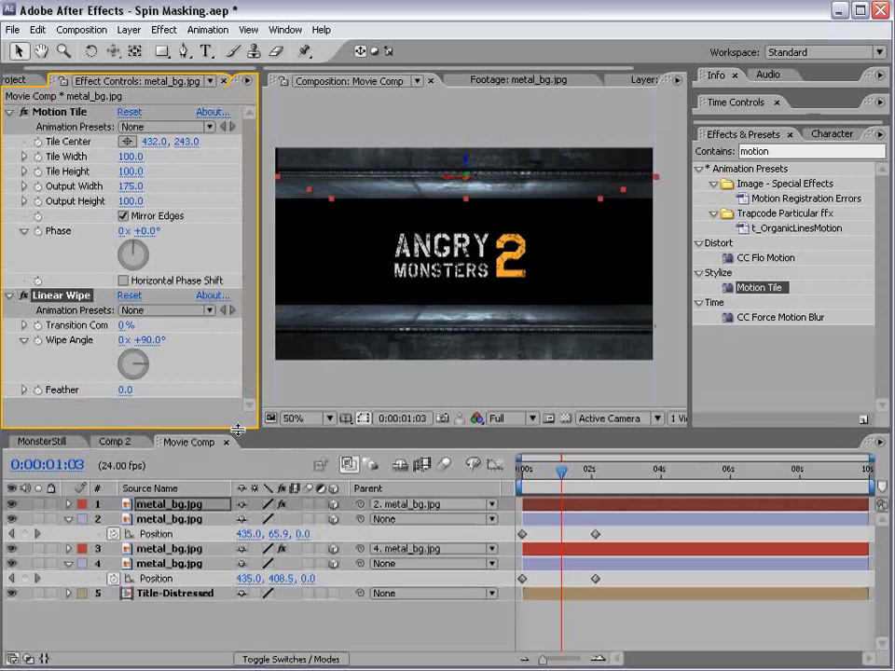
Set the upper layer's Linear Wipe to Wipe Angle 0°, Transition Completion 35% and Feather 341
click(150, 341)
text(0)
key(Return)
drag(125, 324, 147, 324)
drag(124, 390, 408, 377)
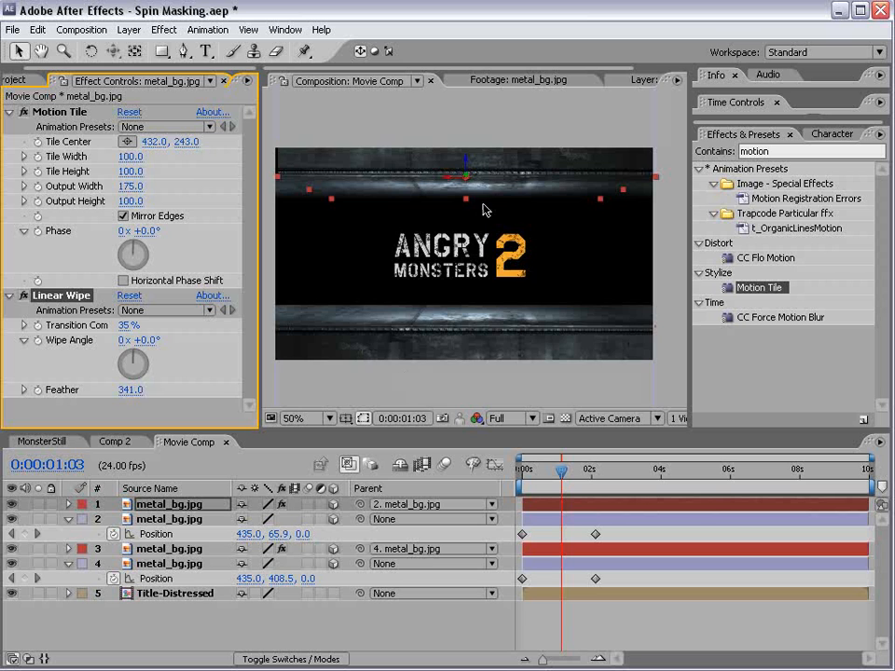
scroll(484, 209, up, 1)
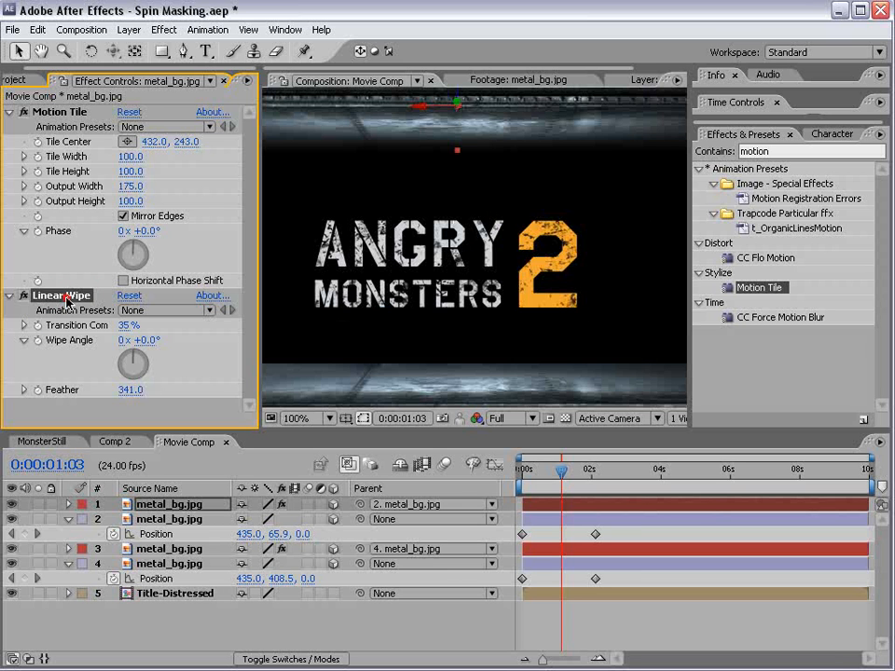
Add Linear Wipe with Feather 341 to the lower red-labelled metal_bg.jpg layer, with Wipe Angle 0° and Transition Completion about 15%
click(149, 550)
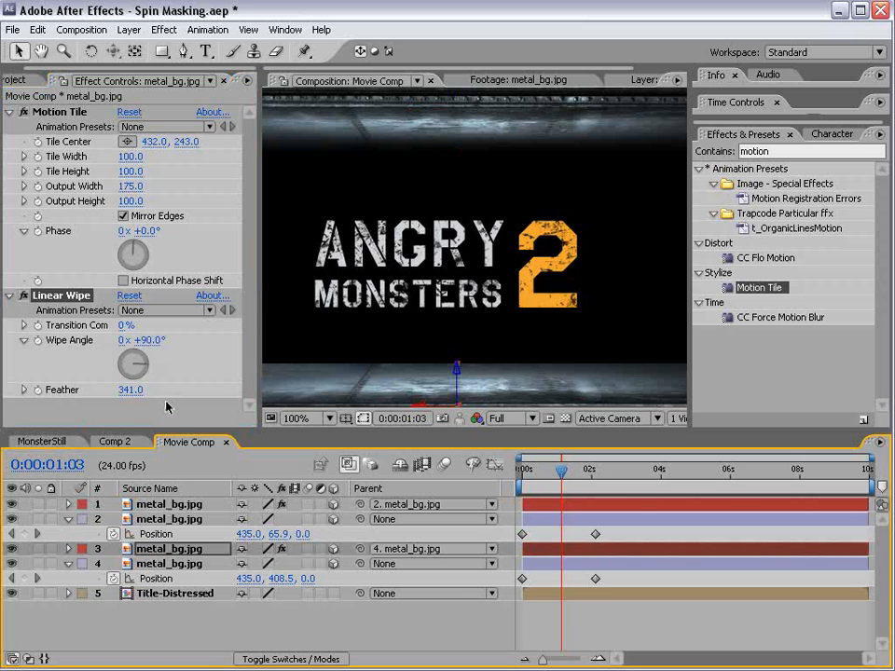
click(149, 340)
text(0.)
key(Return)
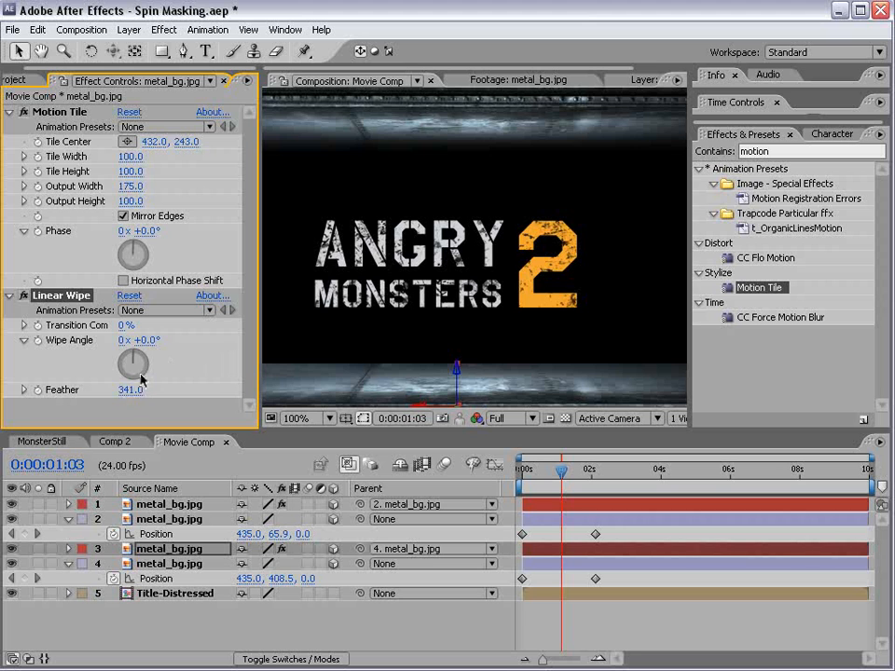
drag(124, 335, 132, 323)
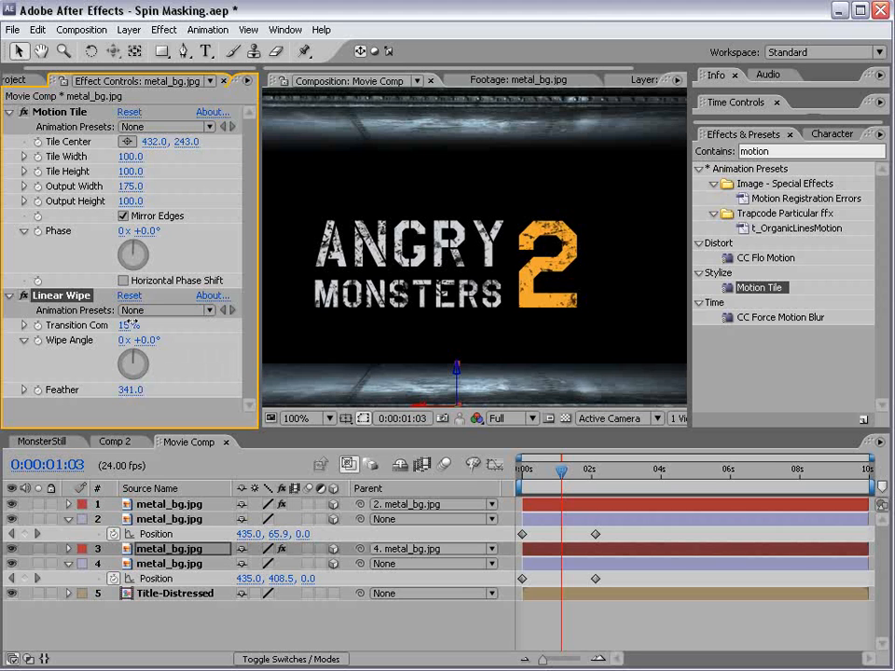
Check the feathered wall edges around 1 second and save the project
scroll(455, 407, down, 2)
click(449, 392)
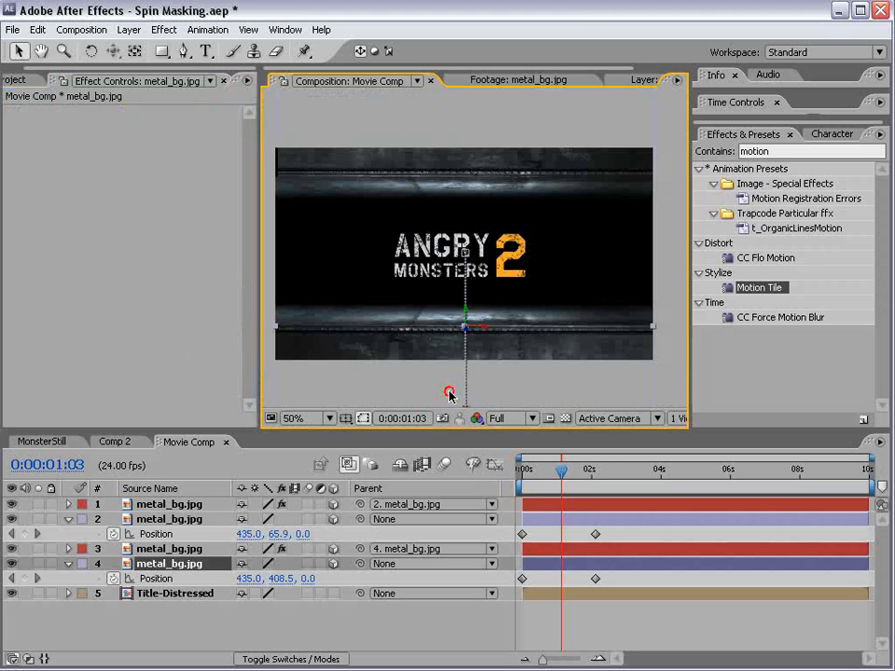
mouse_move(560, 470)
mouse_down()
mouse_move(528, 470)
mouse_move(605, 471)
mouse_move(557, 471)
mouse_up()
key(ctrl+s)
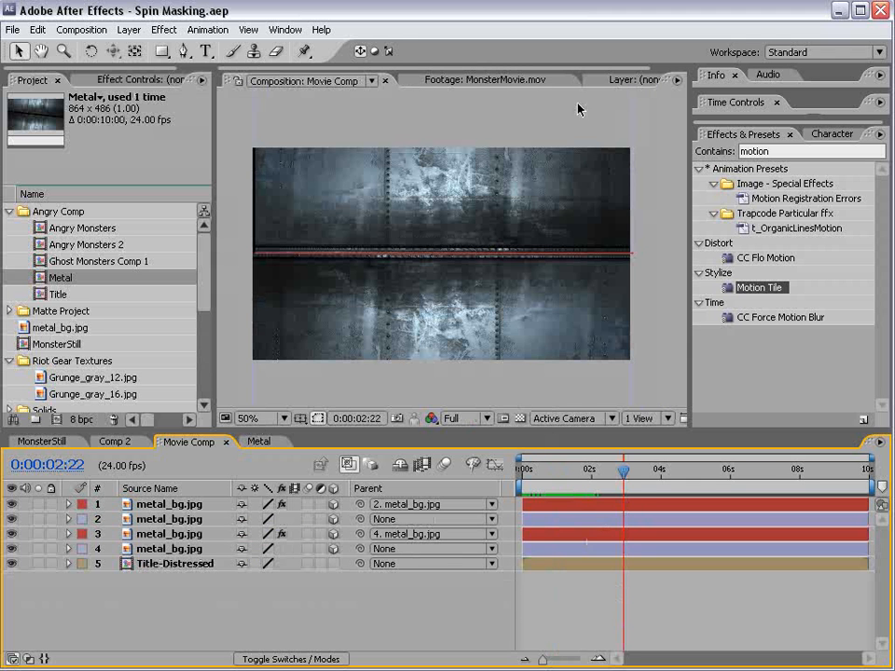
Review the sparks around the title in the MonsterMovie.mov footage near 2 seconds
click(488, 81)
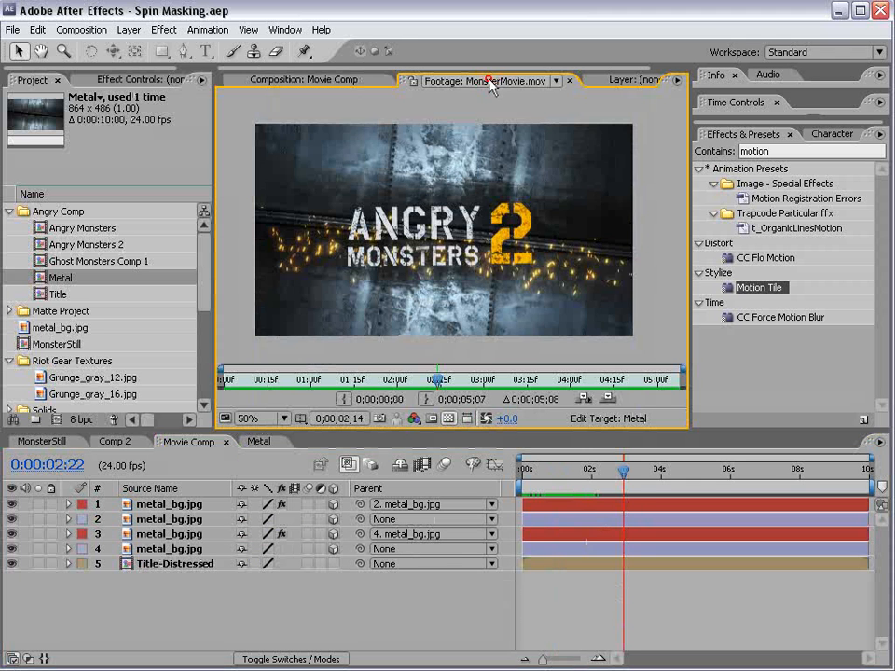
mouse_move(439, 385)
mouse_down()
mouse_move(402, 380)
mouse_move(432, 381)
mouse_up()
Switch to Firefox and look through the Video Copilot tutorial list for Speed Particles and 3D Sparks Title
click(582, 624)
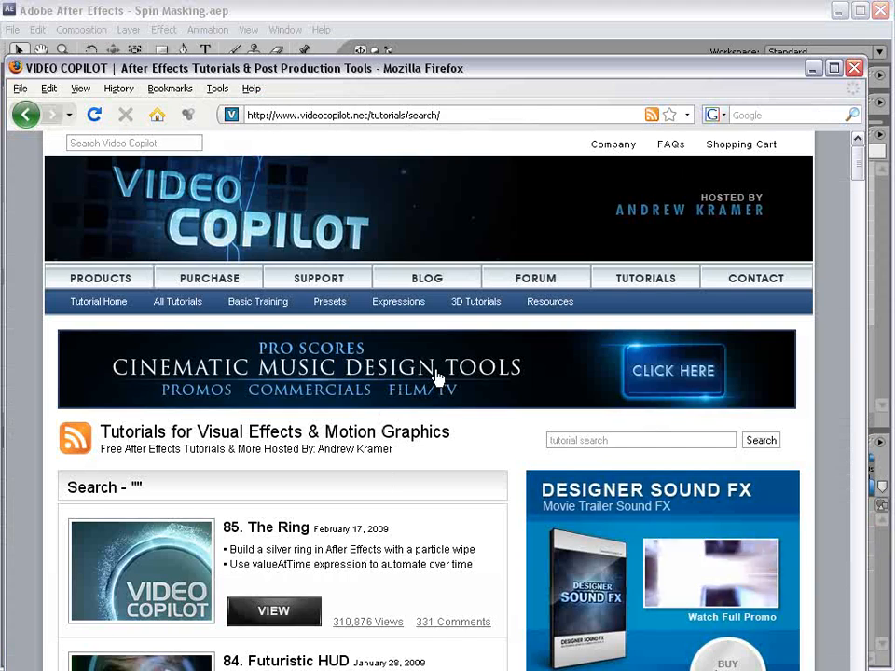
scroll(436, 373, down, 6)
scroll(439, 369, down, 8)
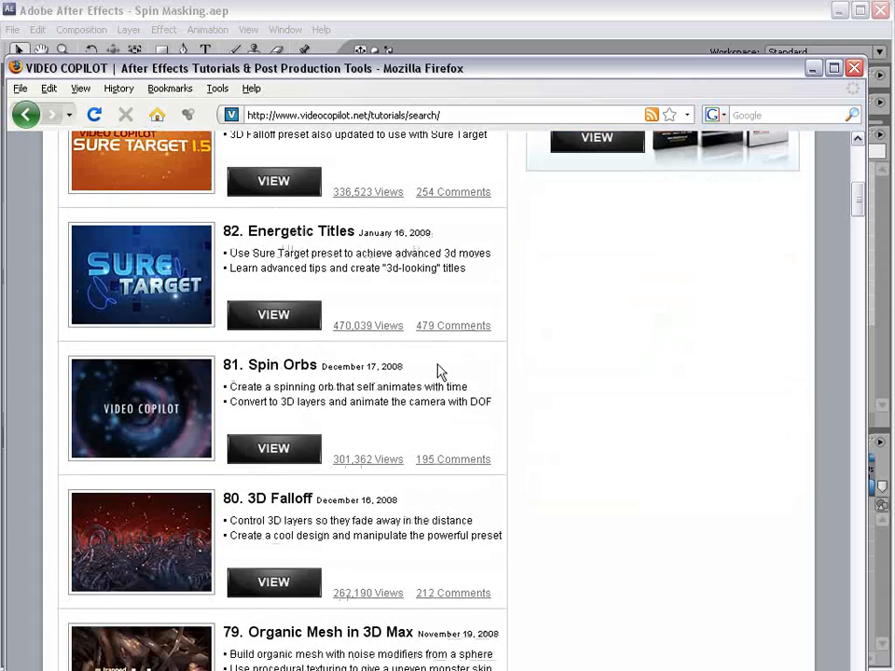
scroll(298, 453, down, 3)
scroll(425, 504, down, 9)
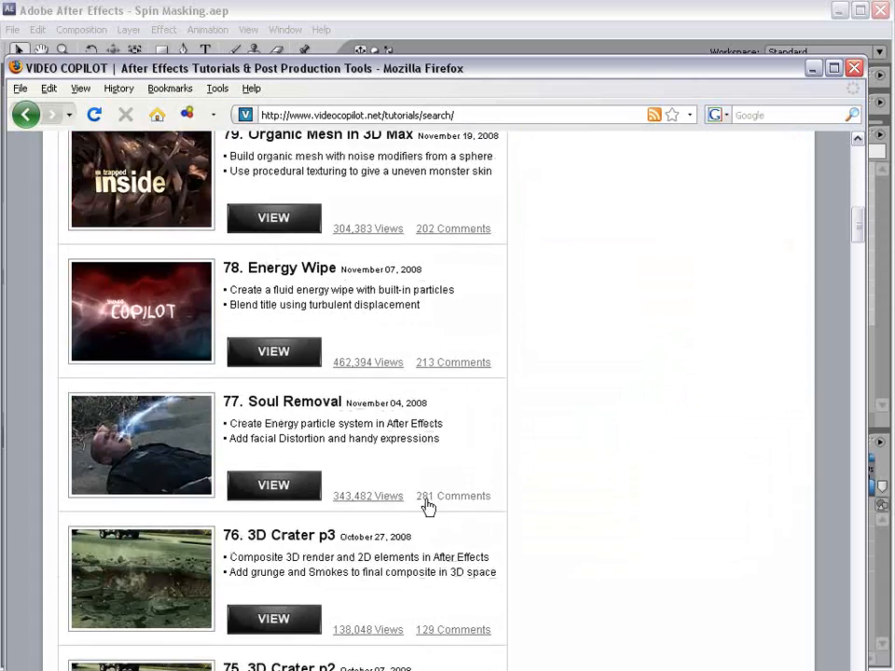
scroll(446, 558, down, 13)
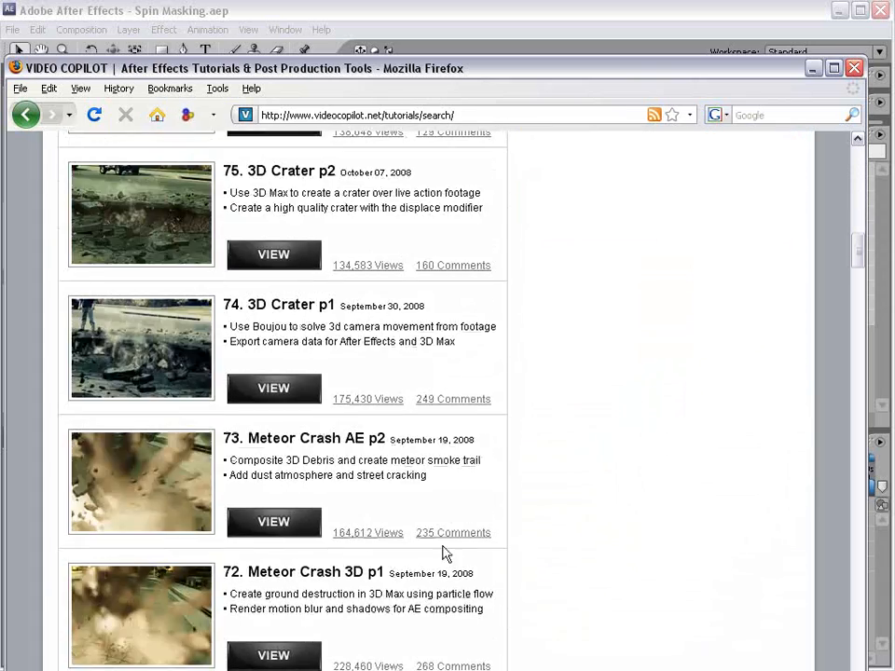
drag(264, 415, 320, 427)
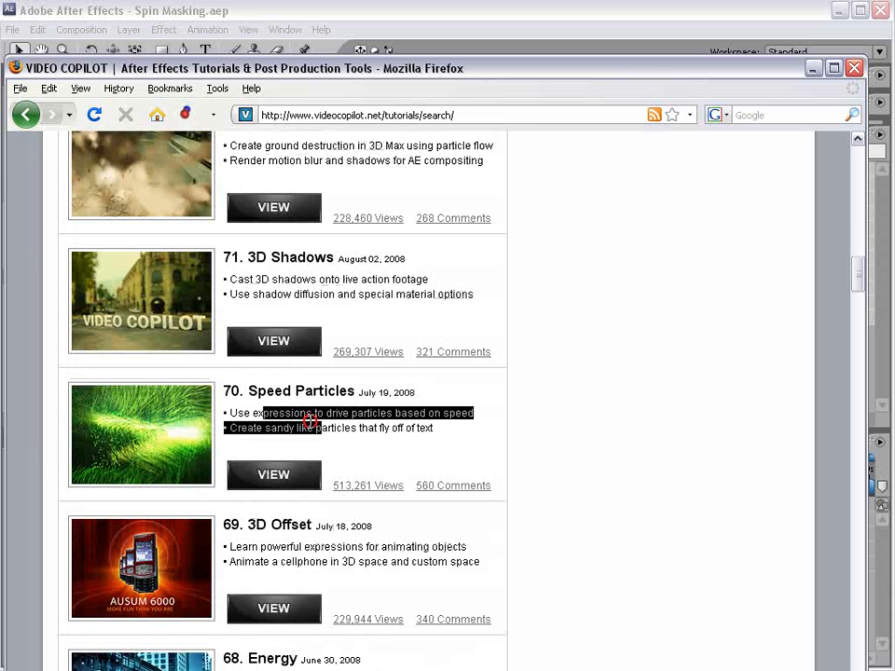
click(312, 425)
scroll(399, 504, down, 7)
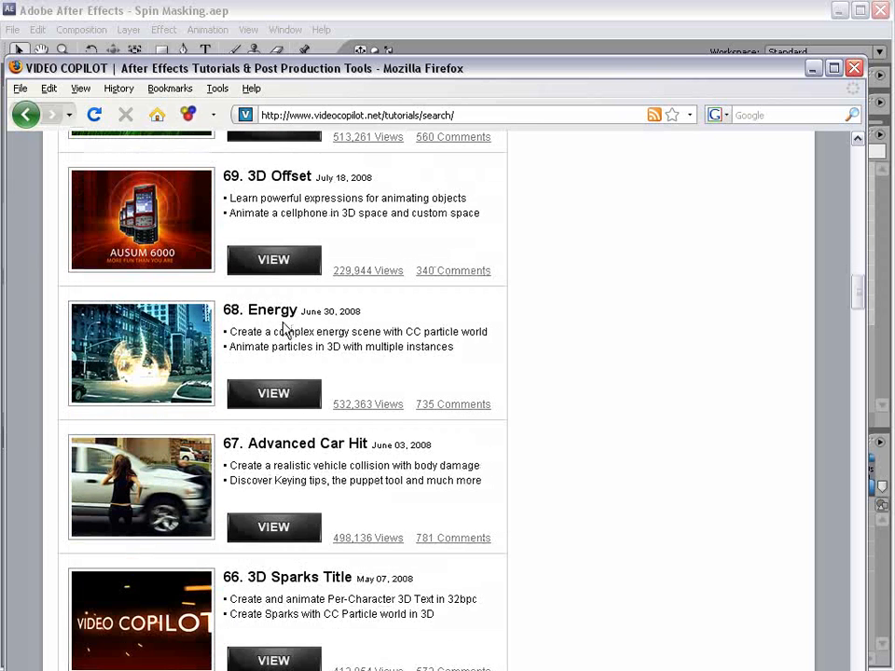
drag(257, 606, 362, 614)
click(362, 614)
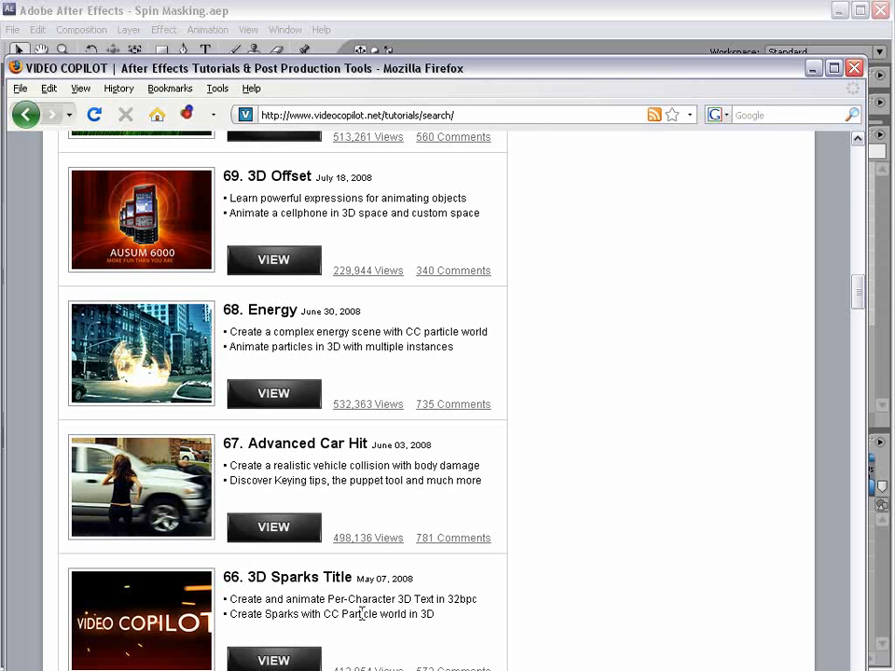
drag(288, 604, 367, 614)
click(769, 451)
drag(856, 298, 863, 222)
Return to After Effects, paste the copied sparks solid into Movie Comp, and rotate it until its sparks run level
click(448, 13)
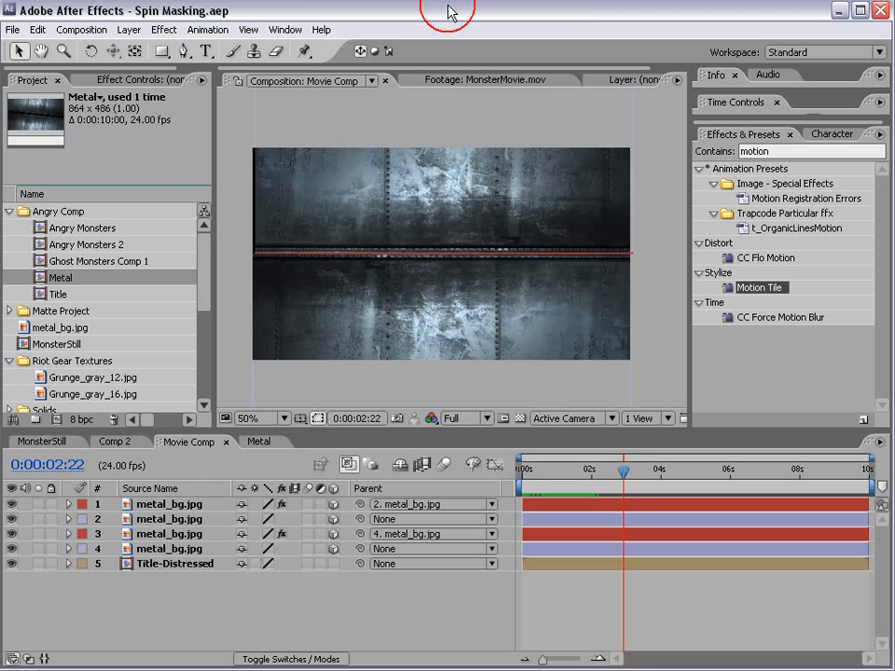
drag(624, 473, 557, 479)
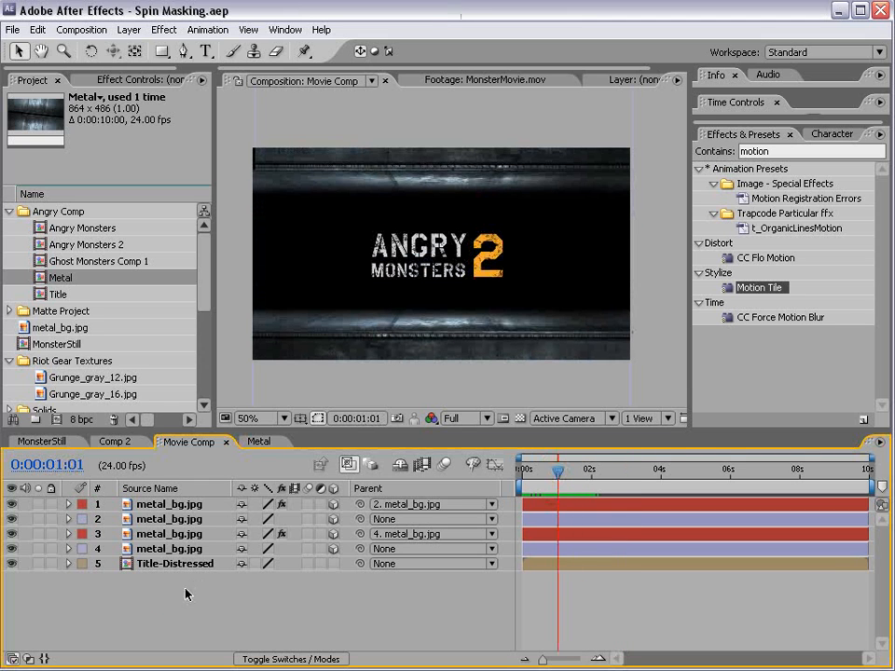
key(ctrl+v)
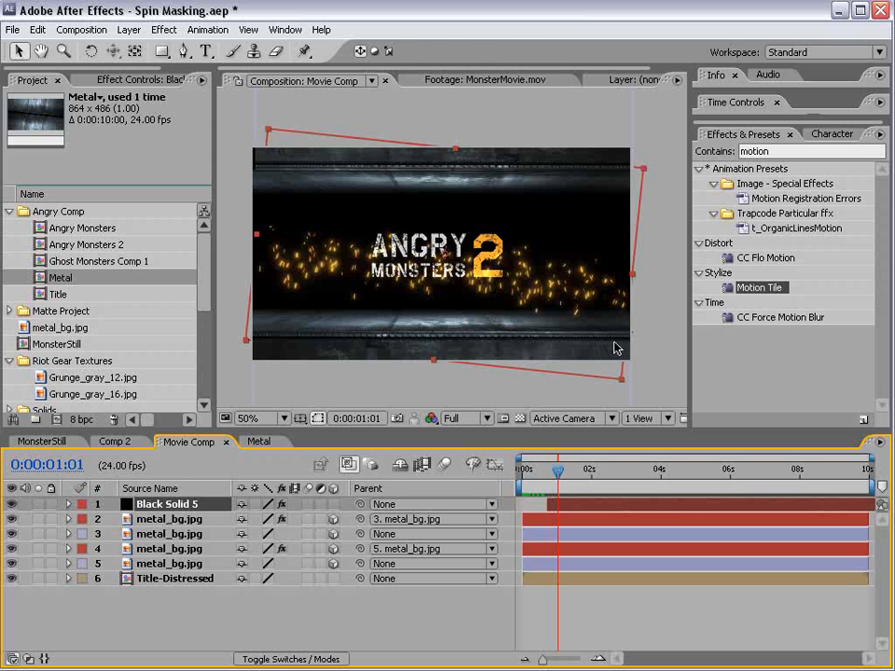
key(w)
drag(603, 351, 606, 339)
key(v)
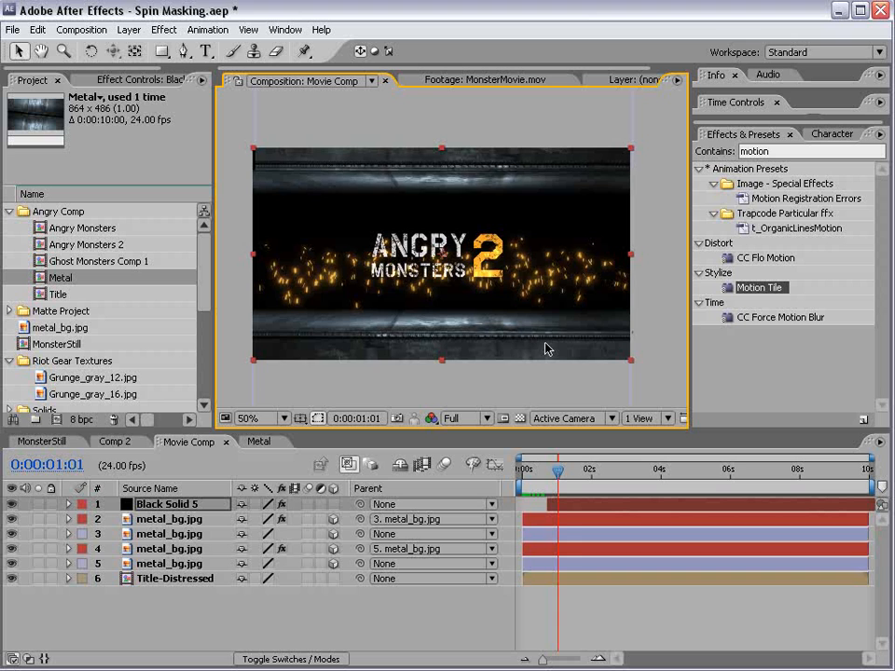
Shift Black Solid 5 to start at 0:00:02:03 as the walls meet, and scrub through the spark burst
drag(557, 470, 610, 505)
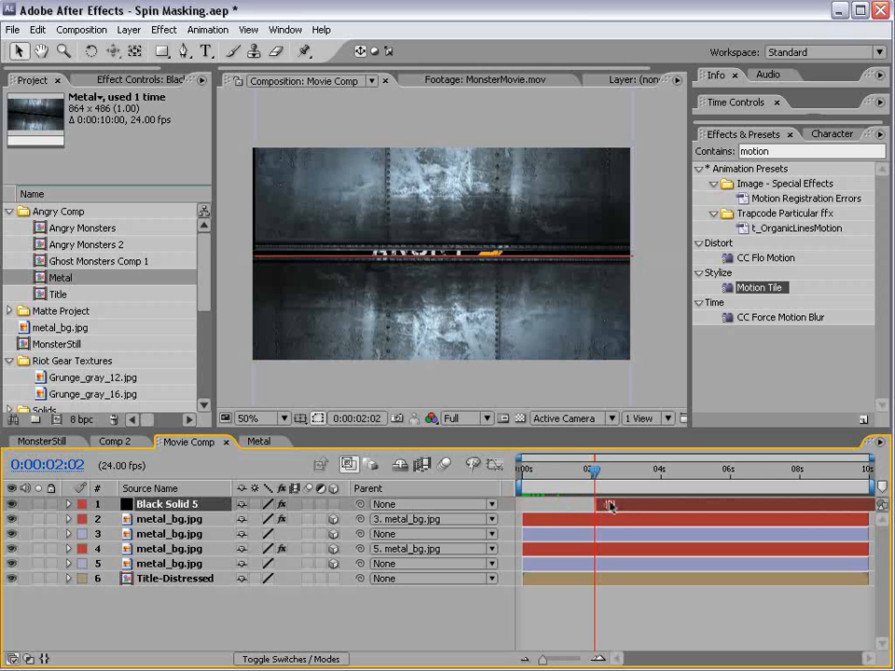
key(equal)
key(equal)
key(equal)
key(Page_Down)
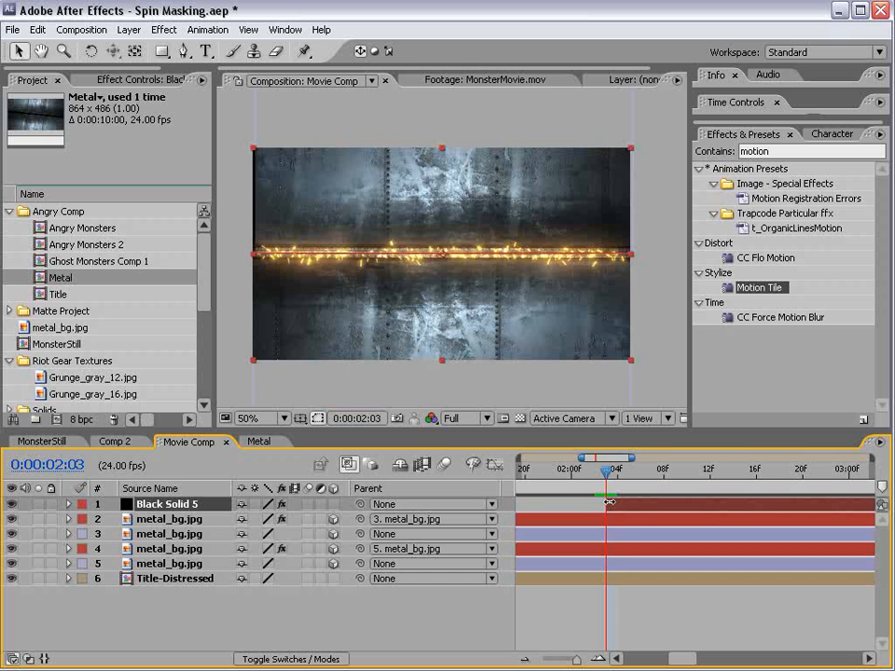
drag(613, 488, 651, 476)
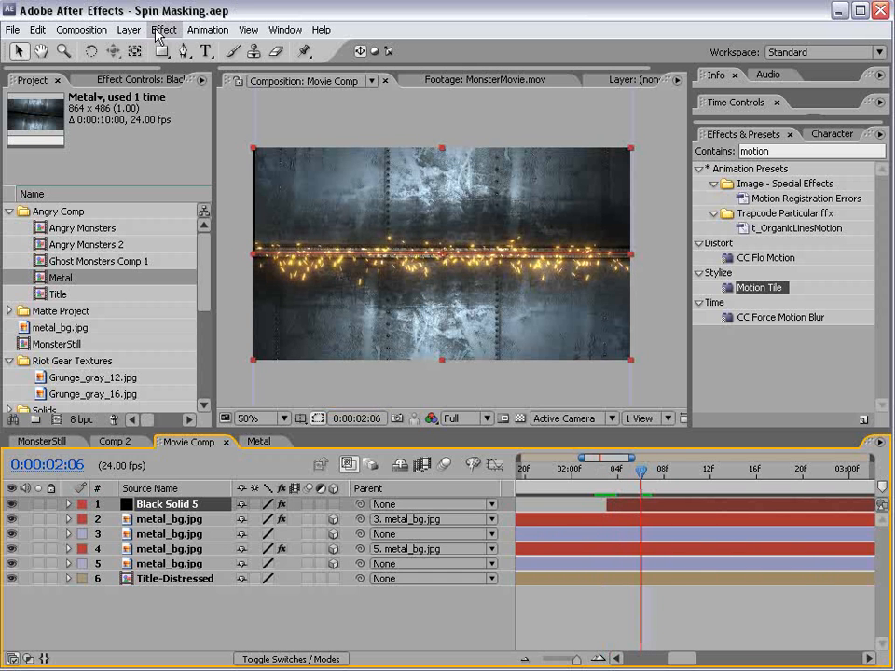
Examine the Particular emitter and Glow settings of Black Solid 5 along with its keyframed properties
click(135, 80)
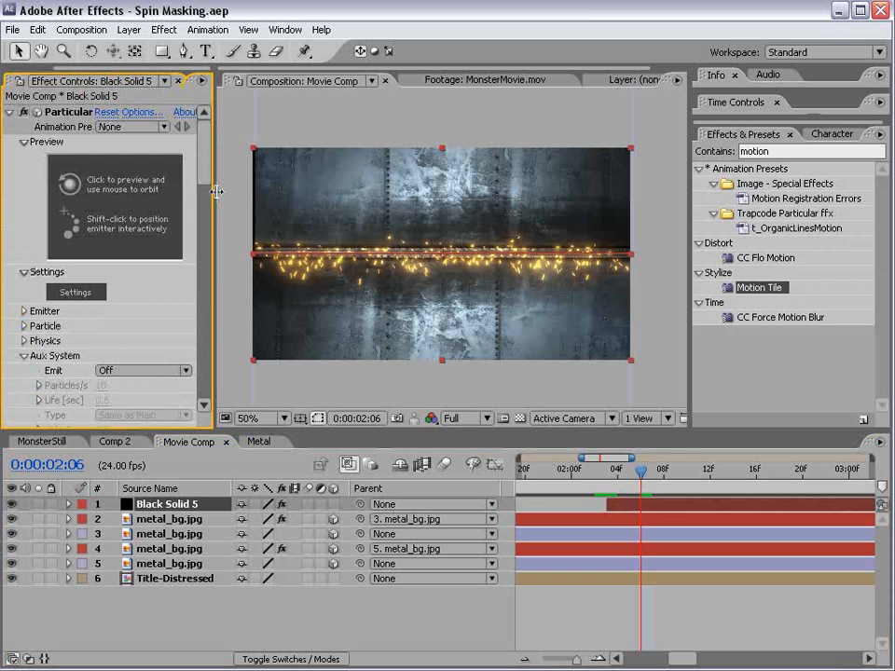
scroll(201, 194, down, 10)
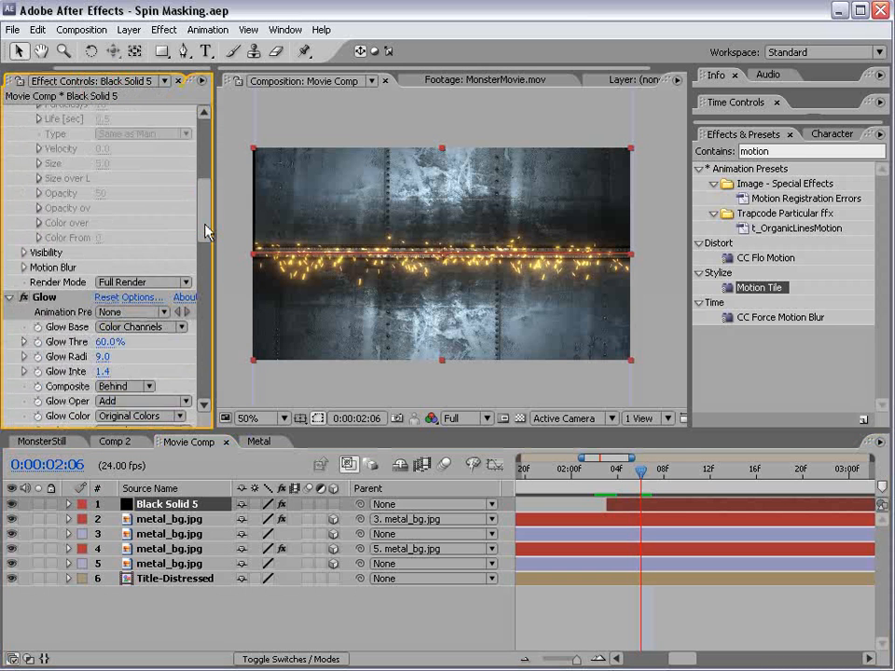
scroll(207, 231, up, 10)
click(25, 295)
scroll(26, 298, down, 3)
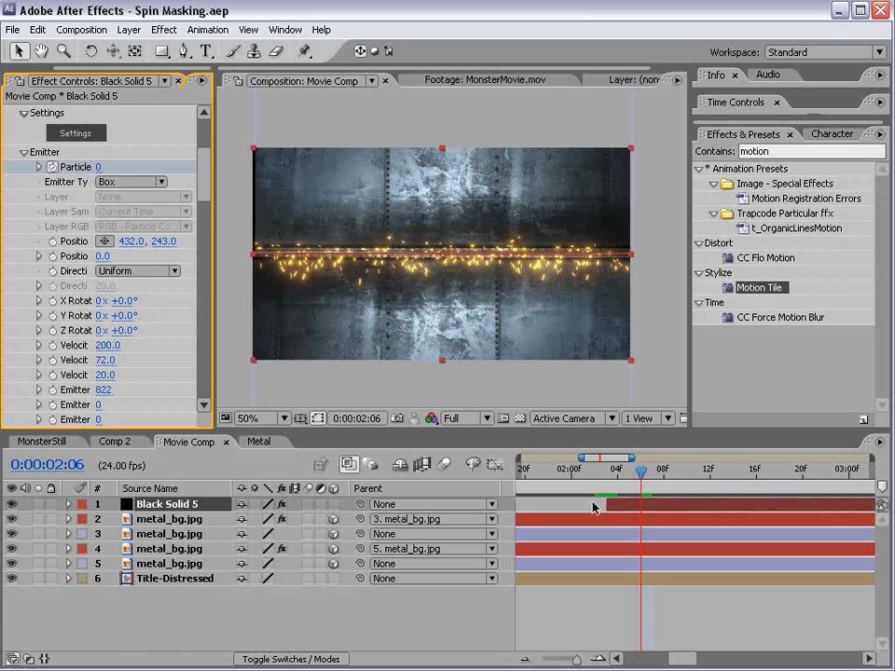
key(u)
drag(597, 482, 656, 486)
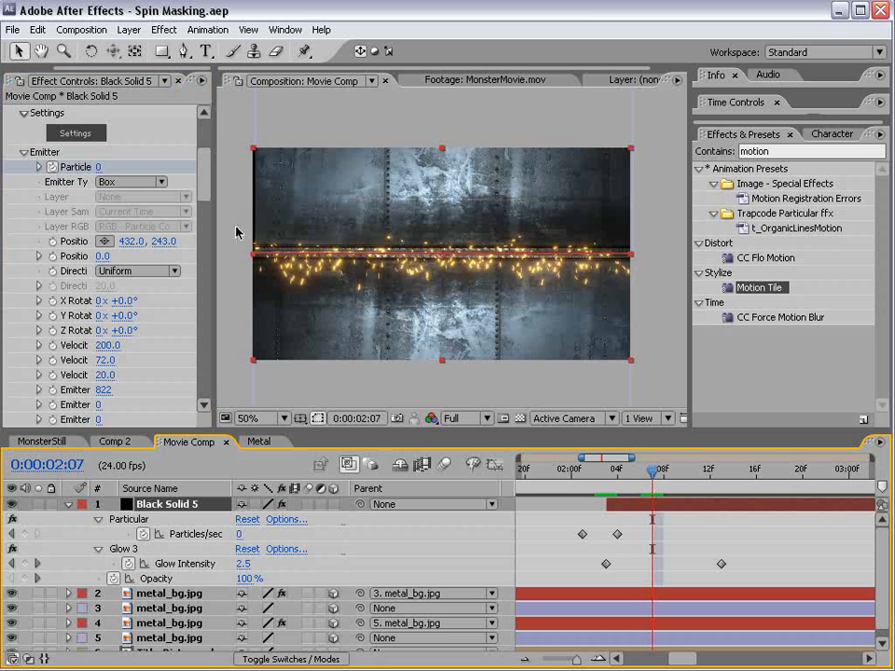
drag(202, 183, 4, 82)
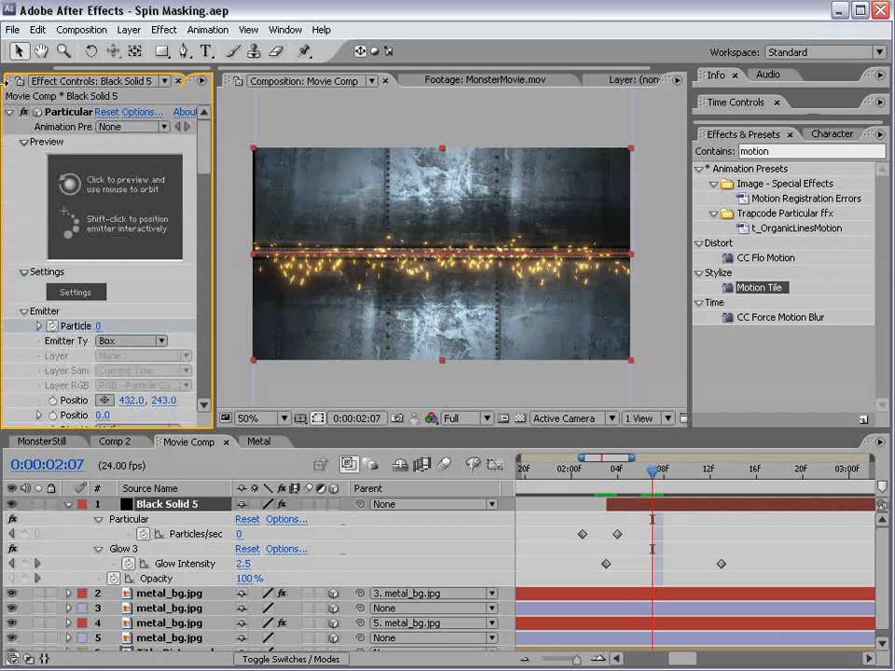
click(10, 112)
Collapse the keyframed properties of Black Solid 5 and rename the layer as Sparks
click(556, 500)
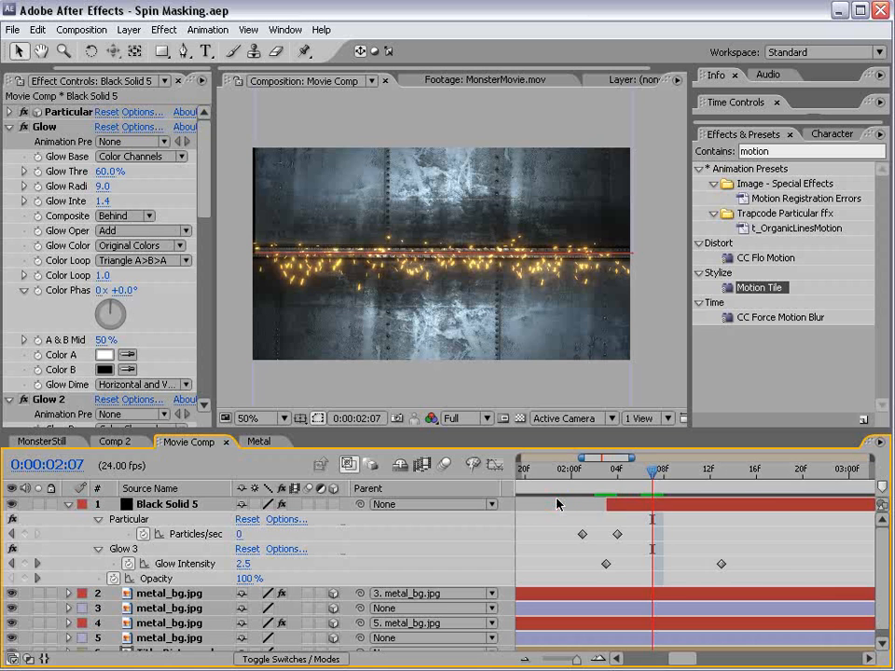
key(minus)
key(minus)
key(minus)
click(68, 509)
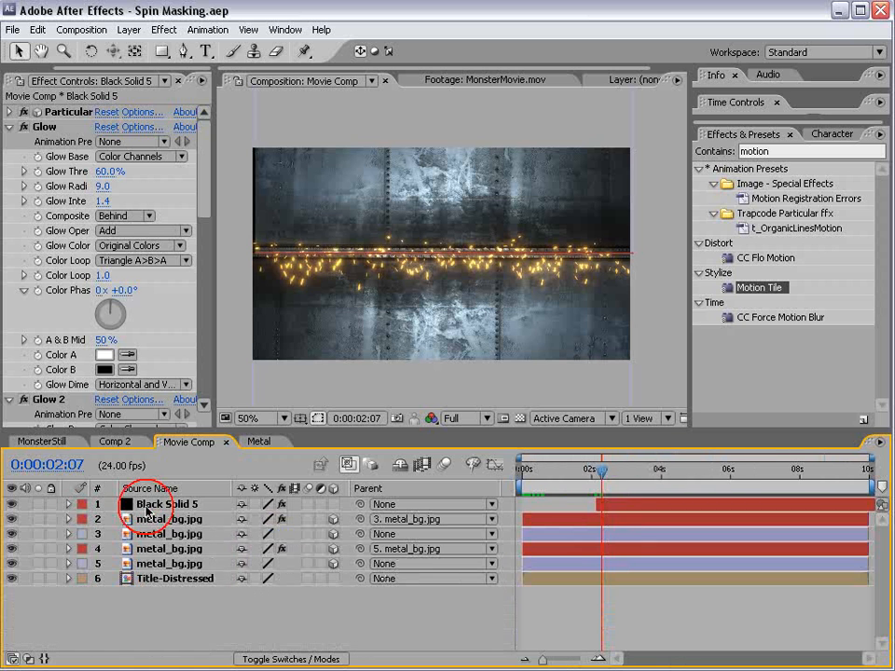
click(149, 505)
key(Return)
text(S)
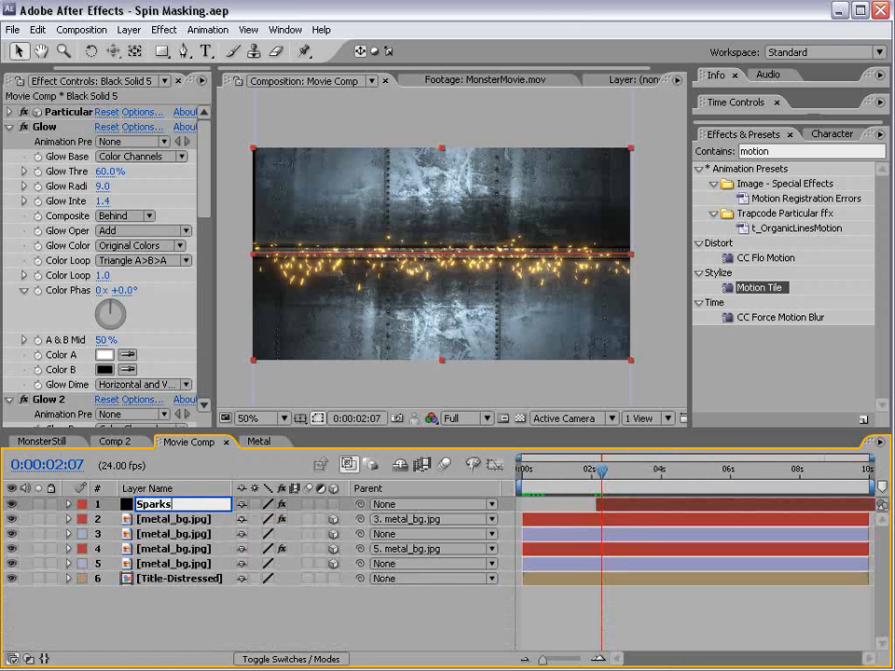
text(parks)
key(Return)
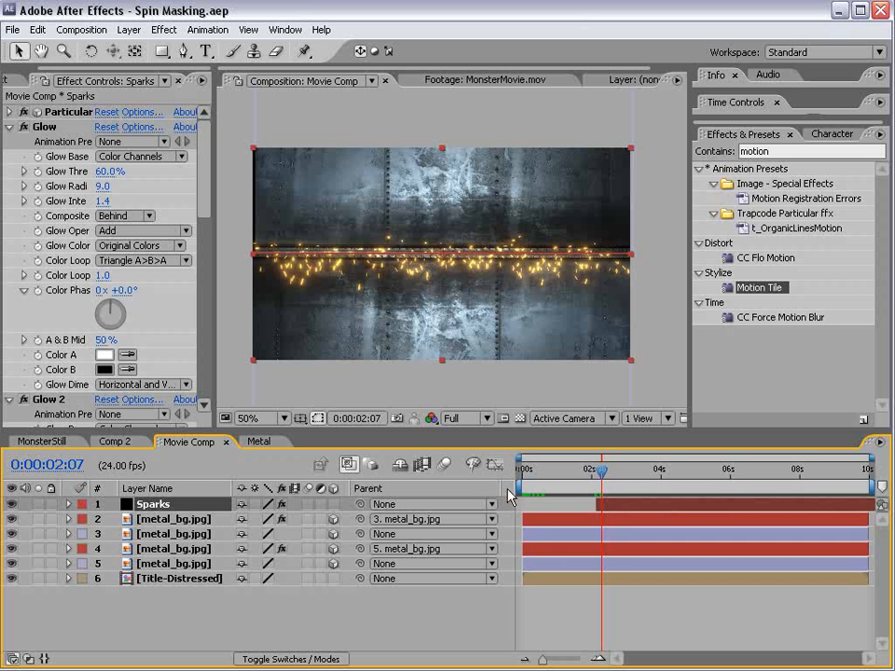
Add a 24mm camera to Movie Comp and scrub through the wall slam with the title and sparks
click(129, 30)
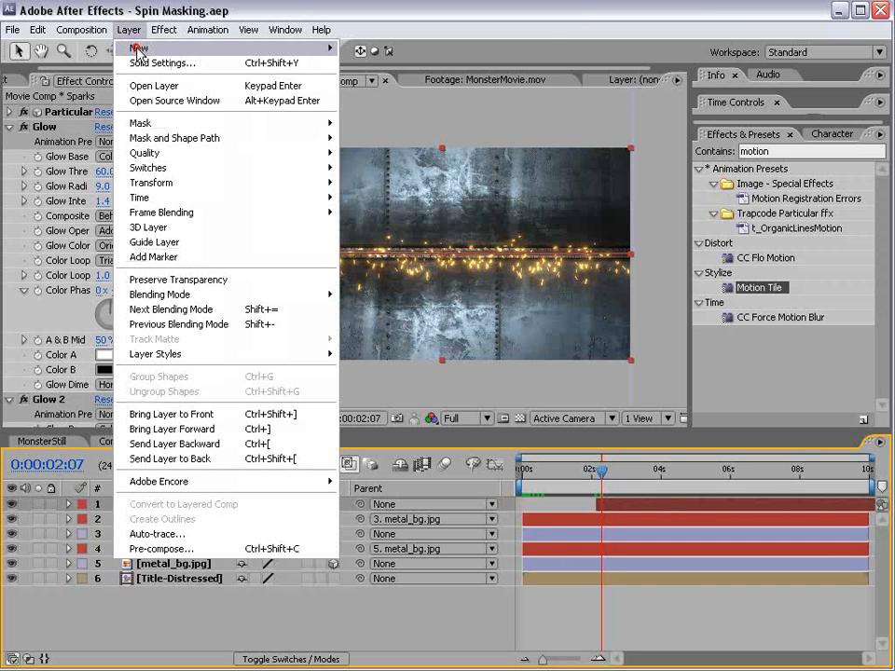
mouse_move(140, 48)
click(381, 95)
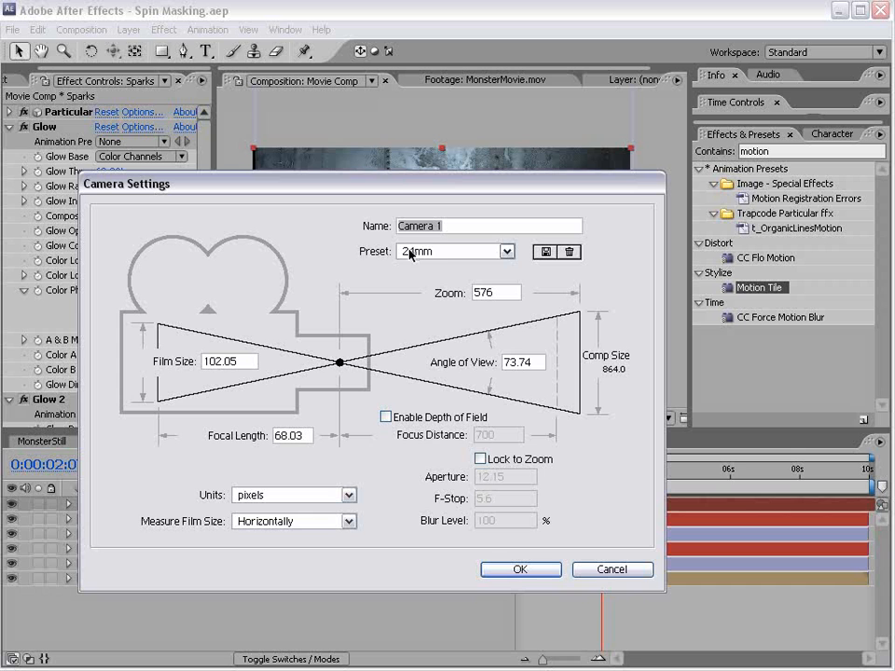
click(518, 570)
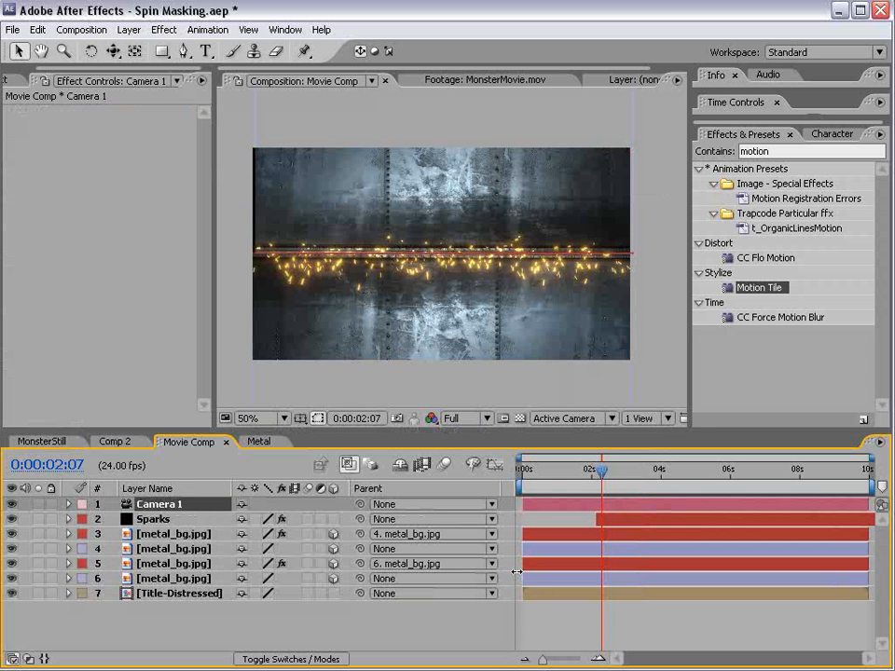
drag(473, 432, 474, 382)
drag(558, 421, 527, 424)
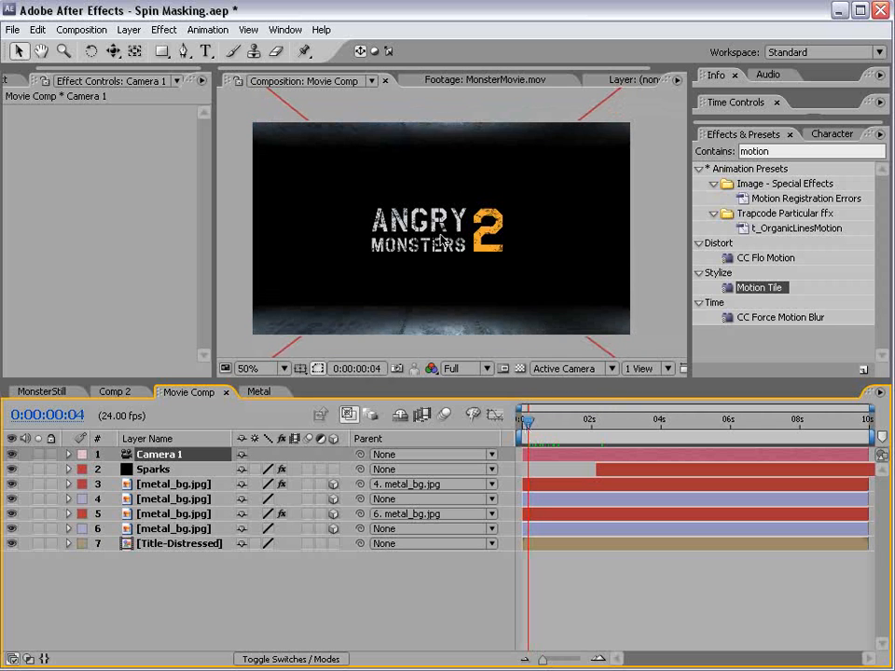
drag(528, 421, 618, 431)
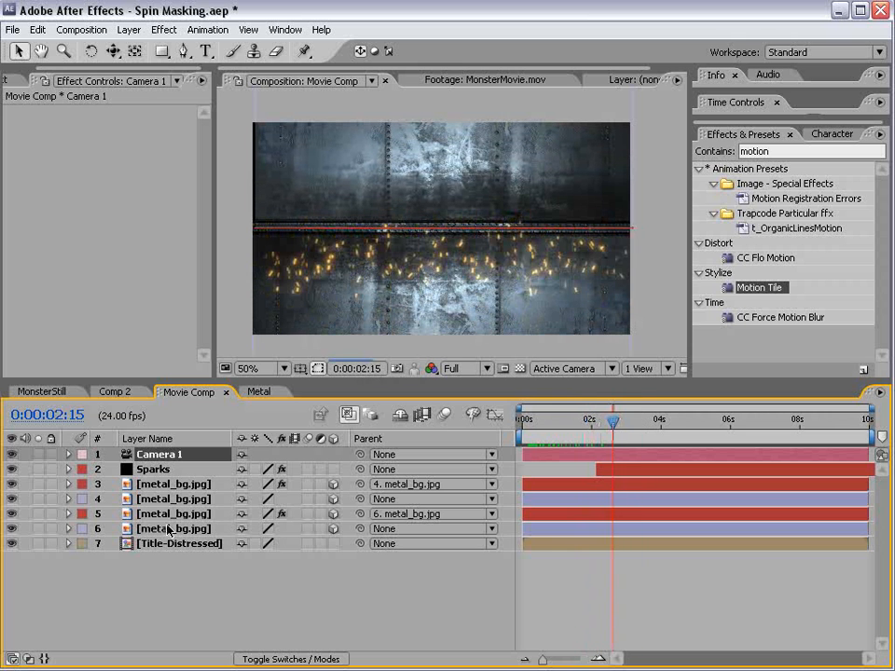
Move Sparks and the four metal_bg.jpg layers below Title-Distressed and mark them as shy
click(151, 470)
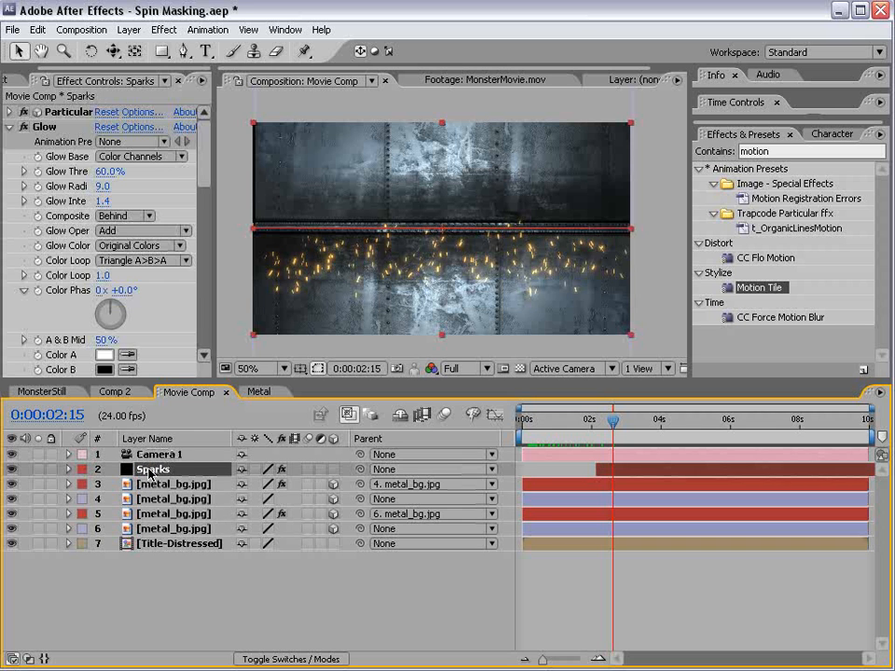
shift+click(158, 528)
drag(145, 533, 145, 575)
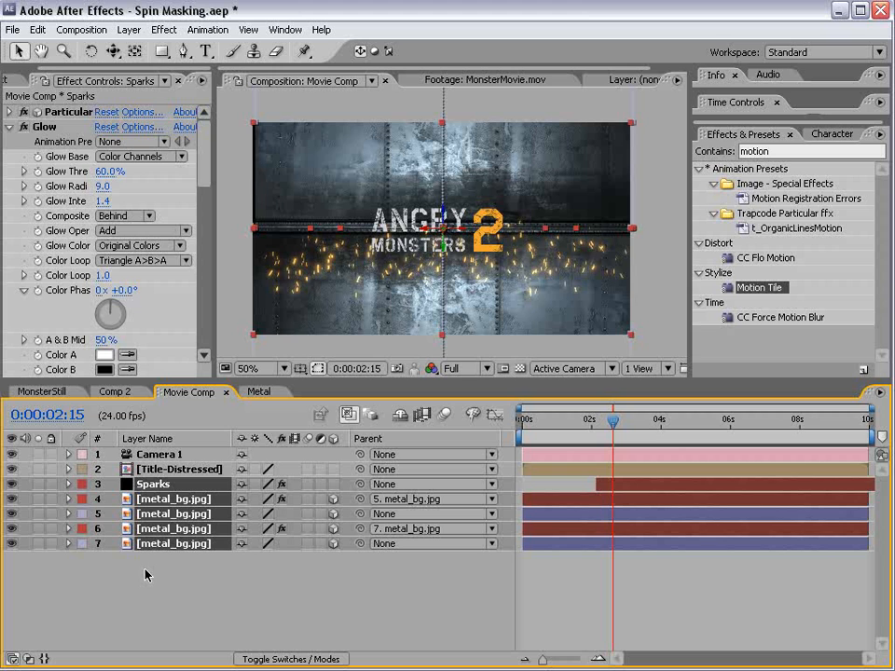
click(240, 484)
click(399, 416)
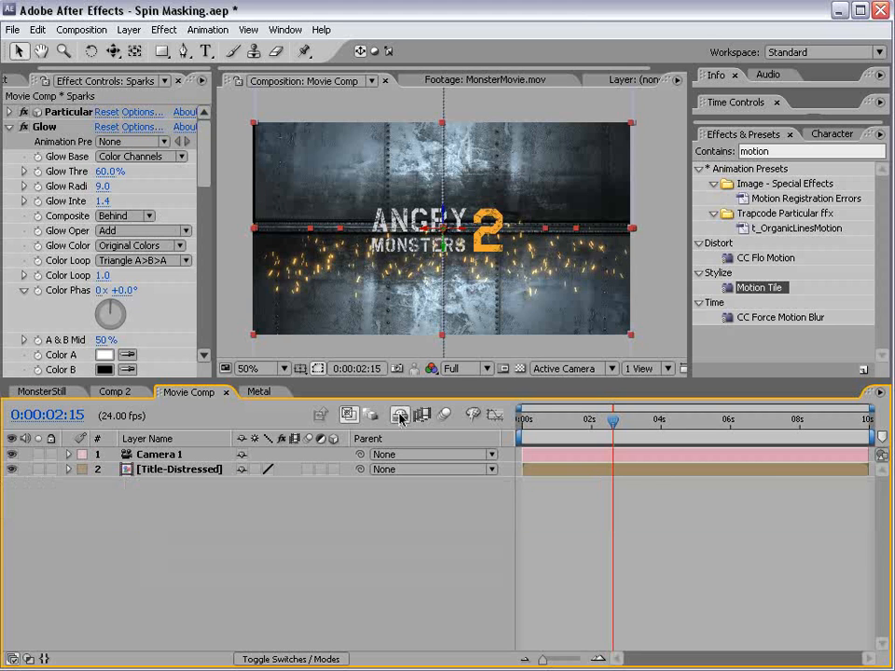
drag(612, 421, 588, 420)
click(396, 412)
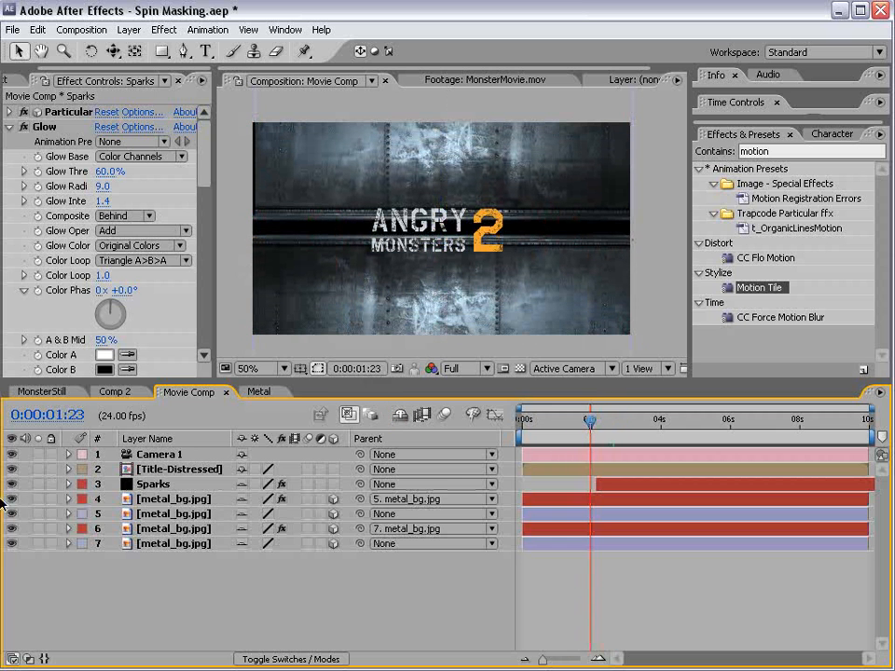
Turn off visibility of Sparks and the four metal_bg.jpg layers, and return to the start with Title-Distressed selected
drag(12, 484, 11, 544)
drag(590, 420, 591, 421)
key(Home)
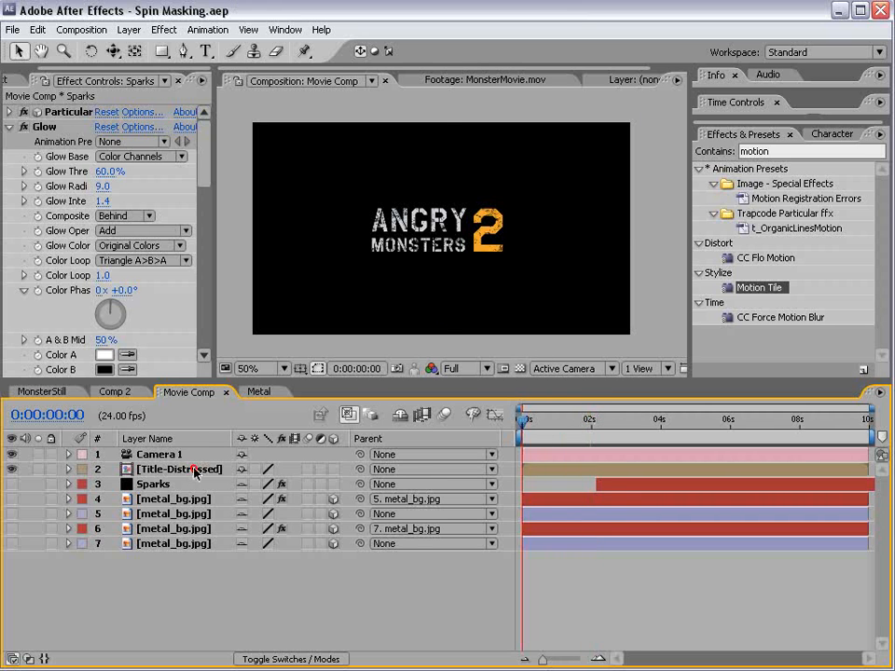
click(194, 471)
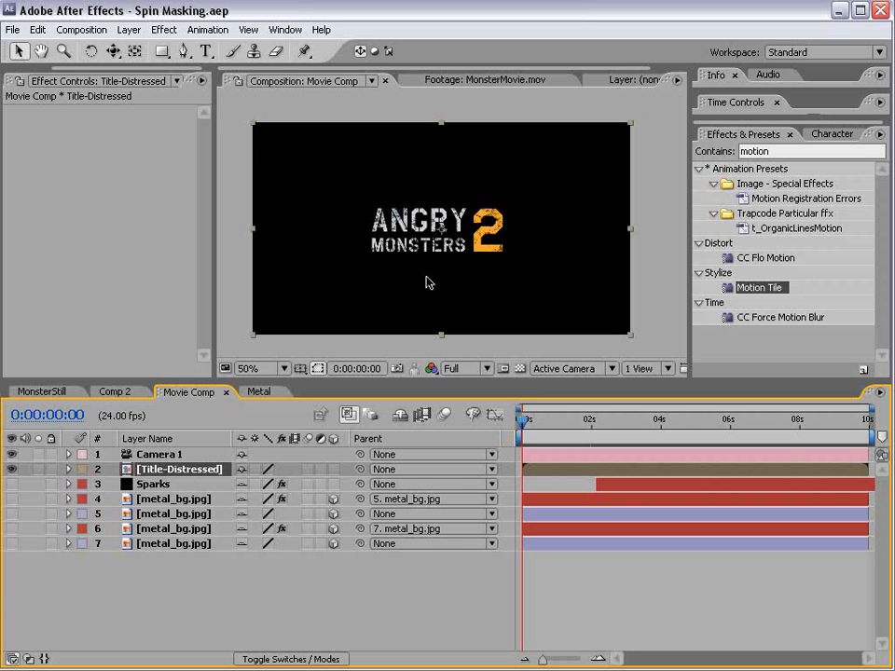
click(520, 369)
scroll(484, 296, up, 1)
click(519, 369)
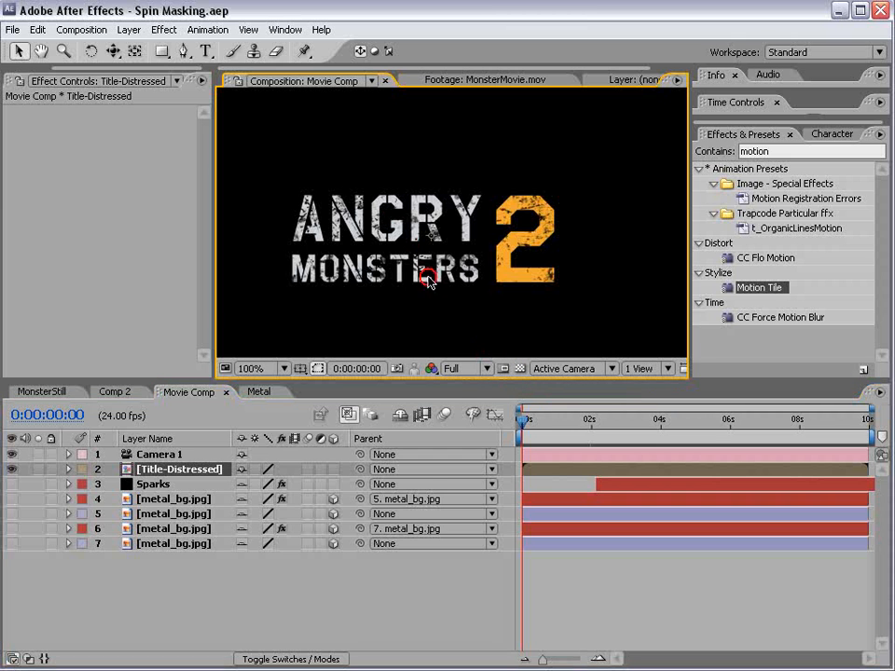
Open the Title-Distressed composition and add a new deep red solid to it
double_click(153, 469)
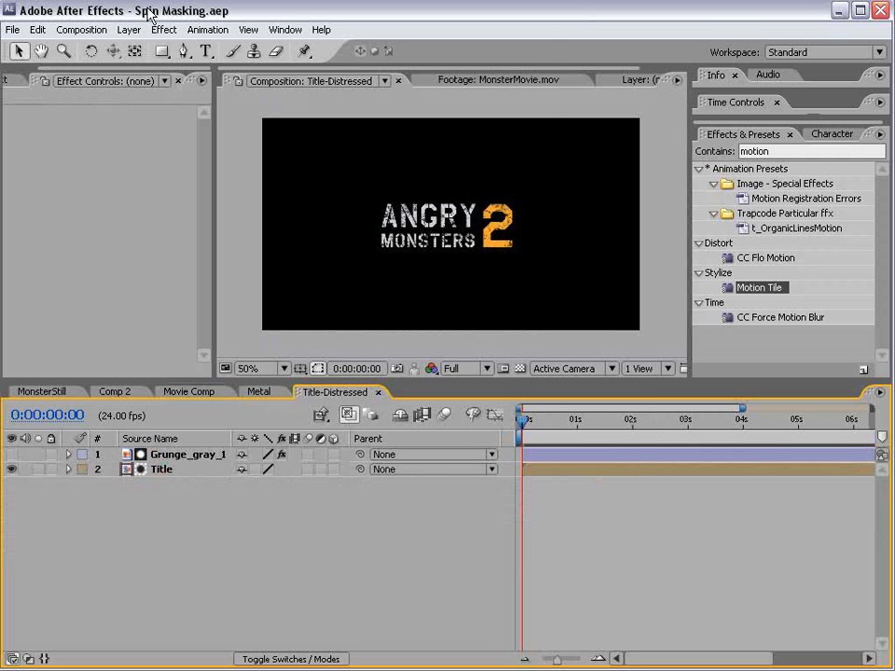
click(129, 29)
mouse_move(138, 47)
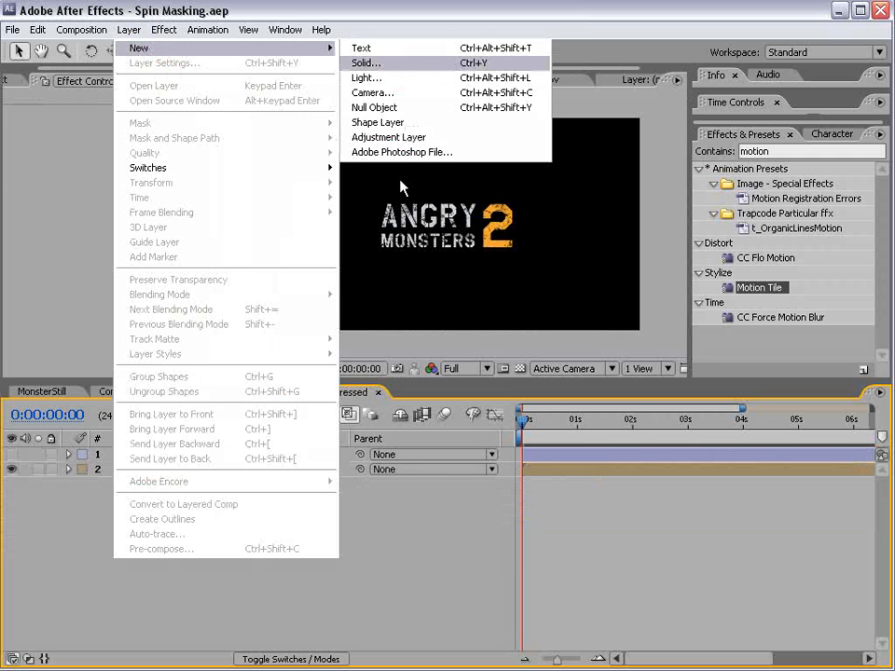
click(366, 63)
click(384, 560)
drag(411, 435, 504, 373)
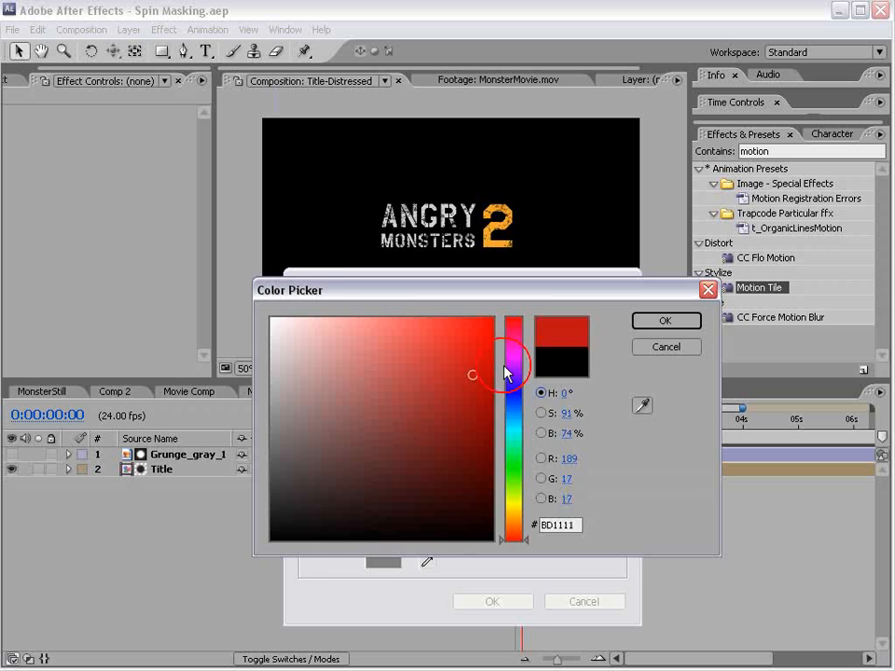
key(Return)
click(492, 604)
Scale the red solid down to a rectangle covering the title text, and return to Movie Comp and save the project
drag(640, 119, 527, 198)
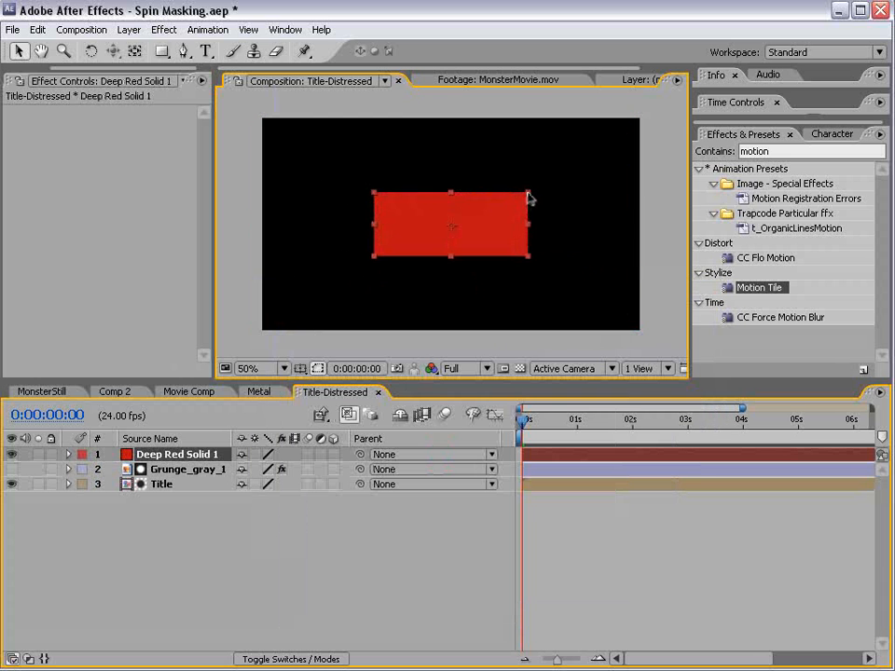
drag(504, 234, 500, 240)
click(588, 556)
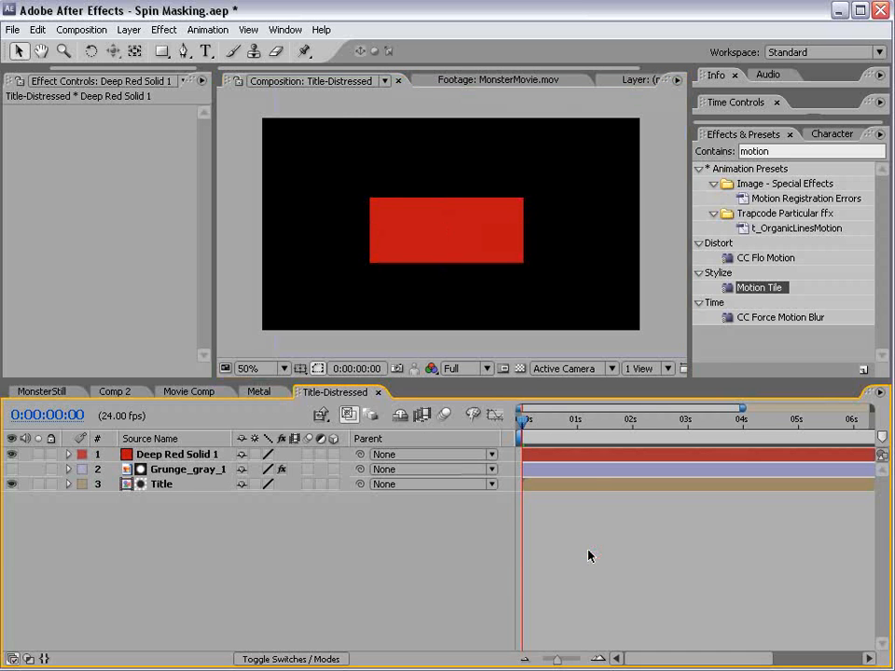
click(377, 392)
key(comma)
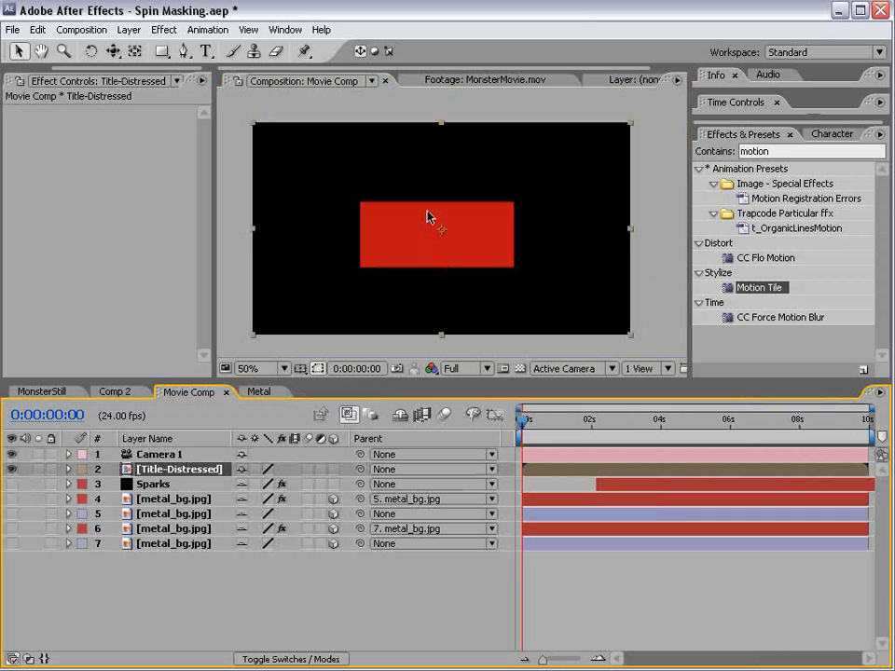
key(ctrl+s)
Draw a closed 12-point zigzag mask on Title-Distressed with the Pen tool, crossing itself to split the red rectangle into shards
click(185, 52)
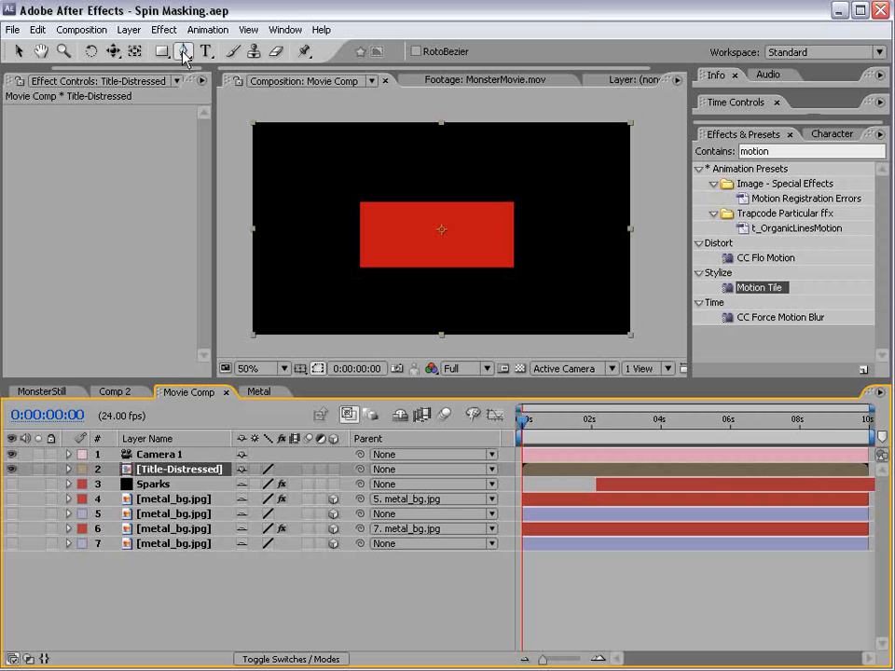
click(361, 202)
key(period)
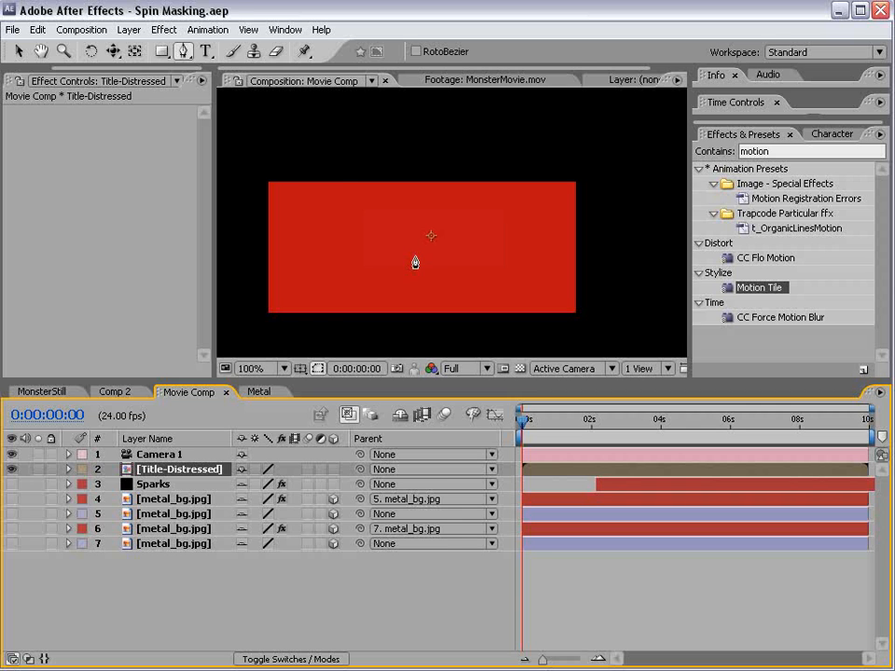
click(259, 156)
click(519, 339)
click(505, 151)
click(343, 340)
click(381, 160)
click(616, 257)
click(411, 333)
click(243, 256)
click(340, 142)
click(285, 326)
click(228, 333)
click(228, 179)
click(260, 158)
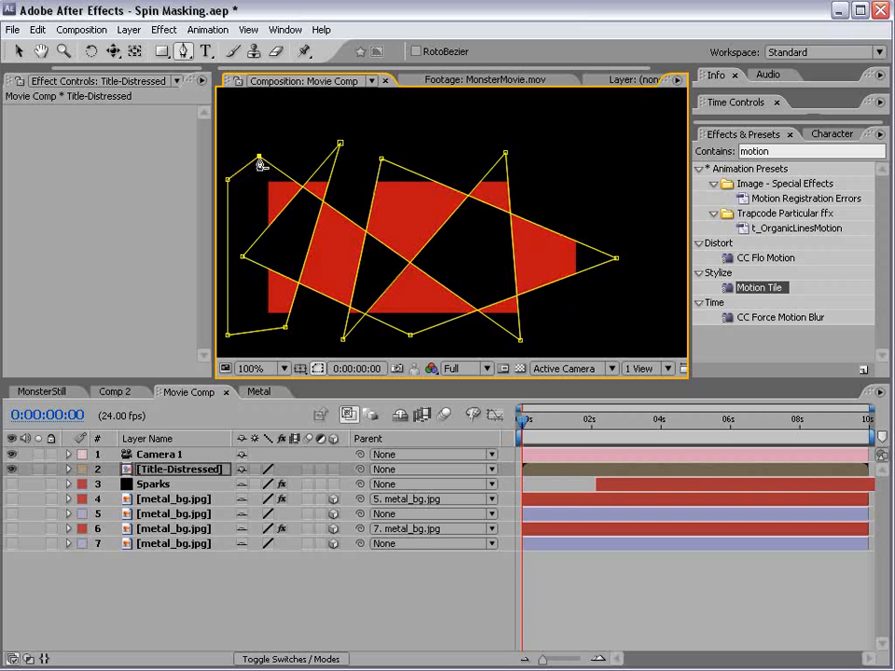
Duplicate Mask 1 on Title-Distressed and invert the duplicate, Mask 2
key(m)
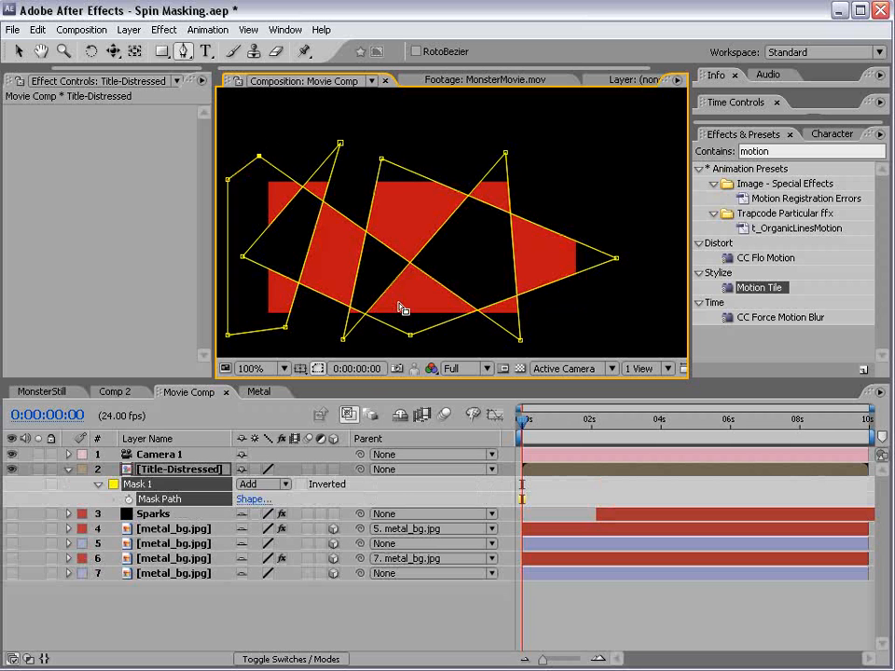
click(162, 485)
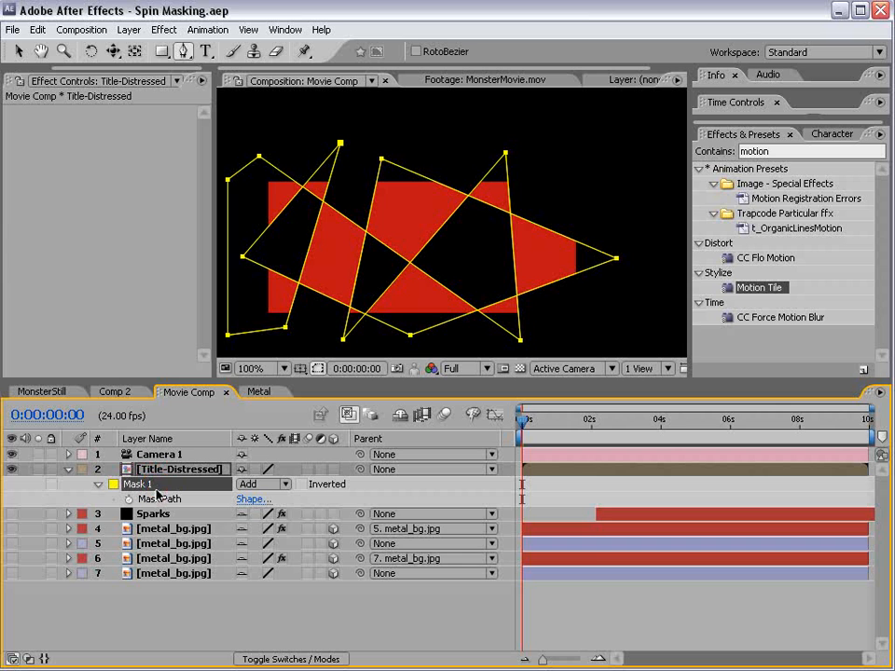
key(ctrl+d)
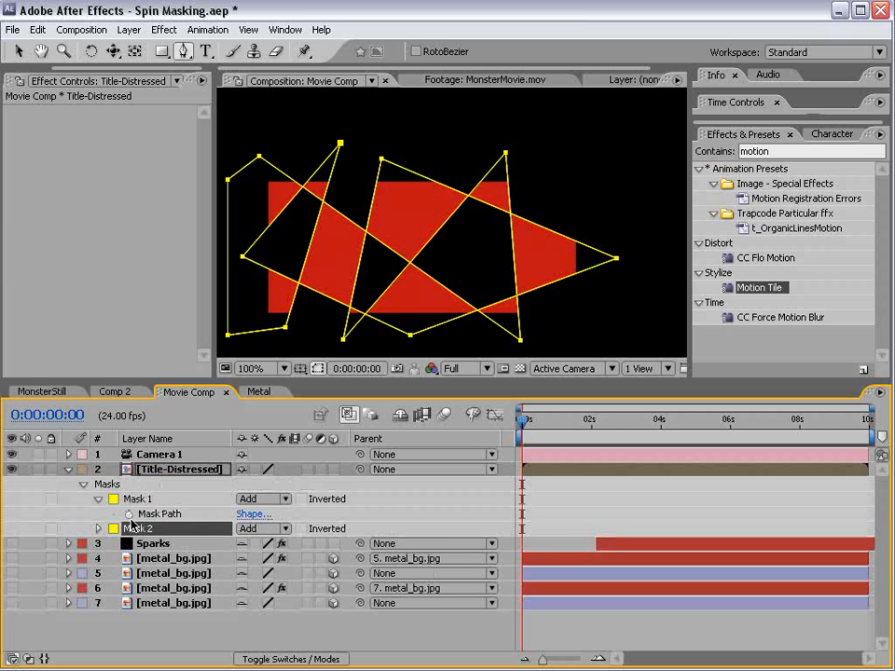
click(302, 528)
Set the Mask Expansion of Title-Distressed to -1.5 pixels for Mask 1 and 1.5 pixels for Mask 2
click(208, 472)
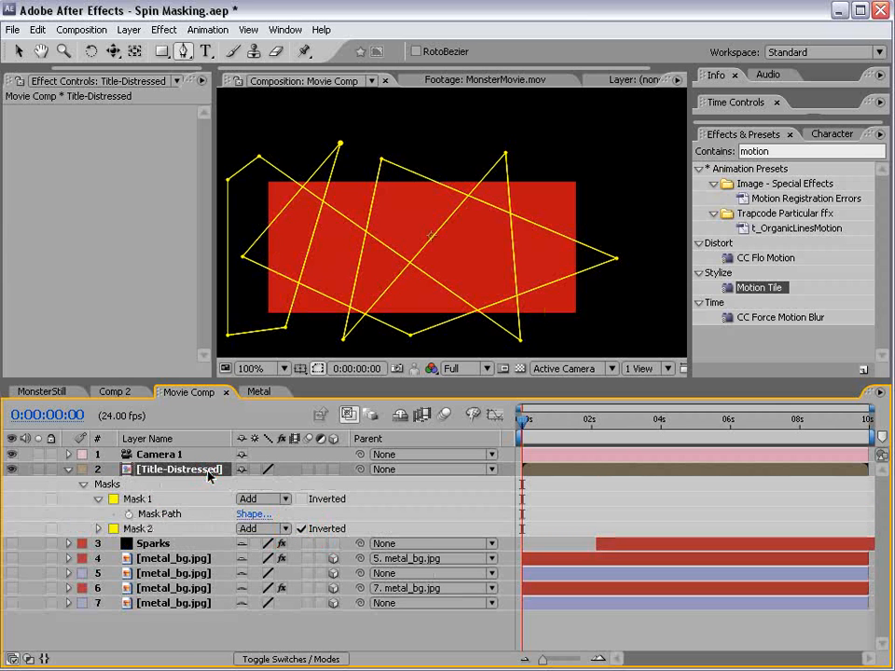
key(m)
key(m)
click(334, 540)
click(250, 544)
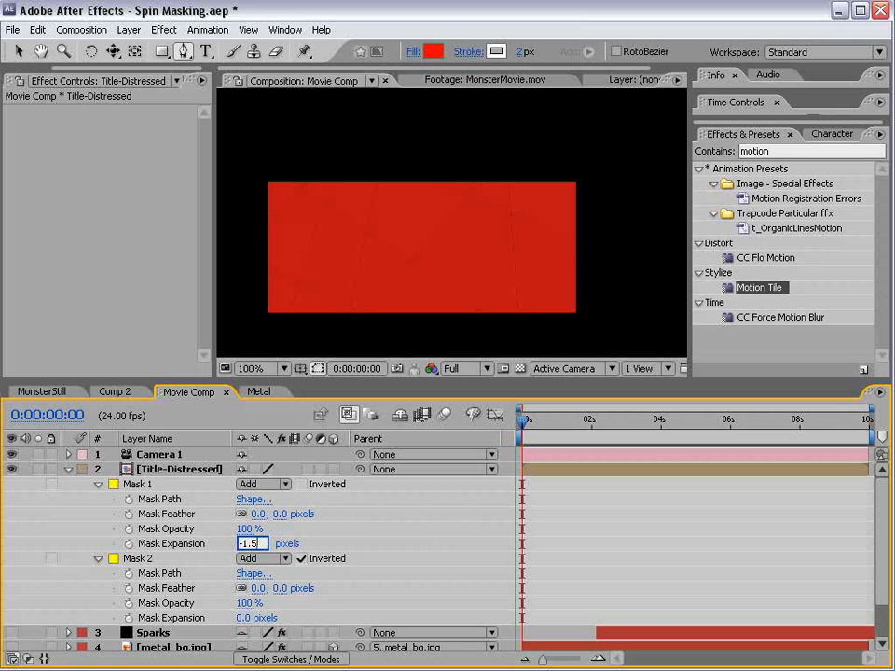
key(Return)
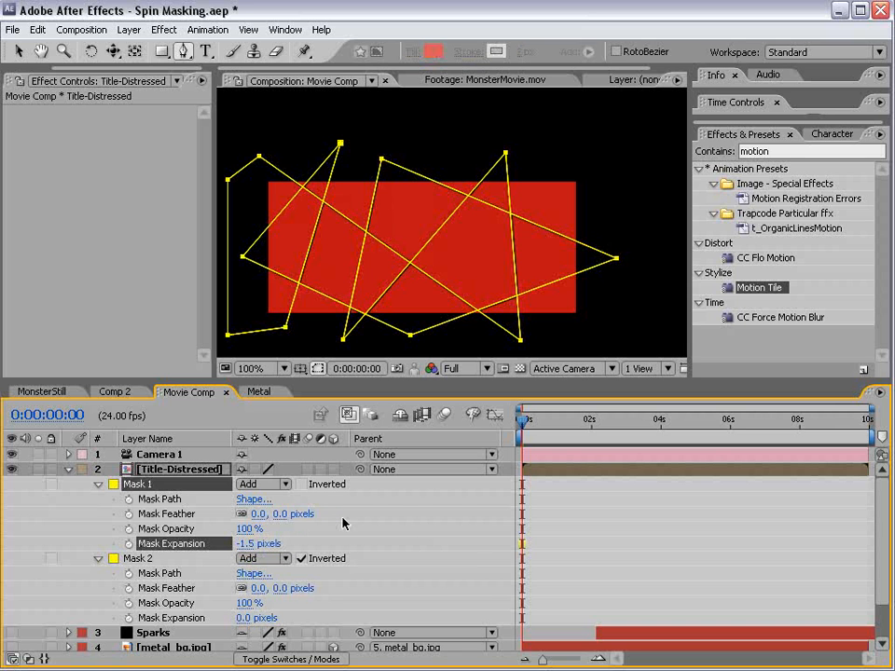
click(245, 617)
text(1.5)
key(Return)
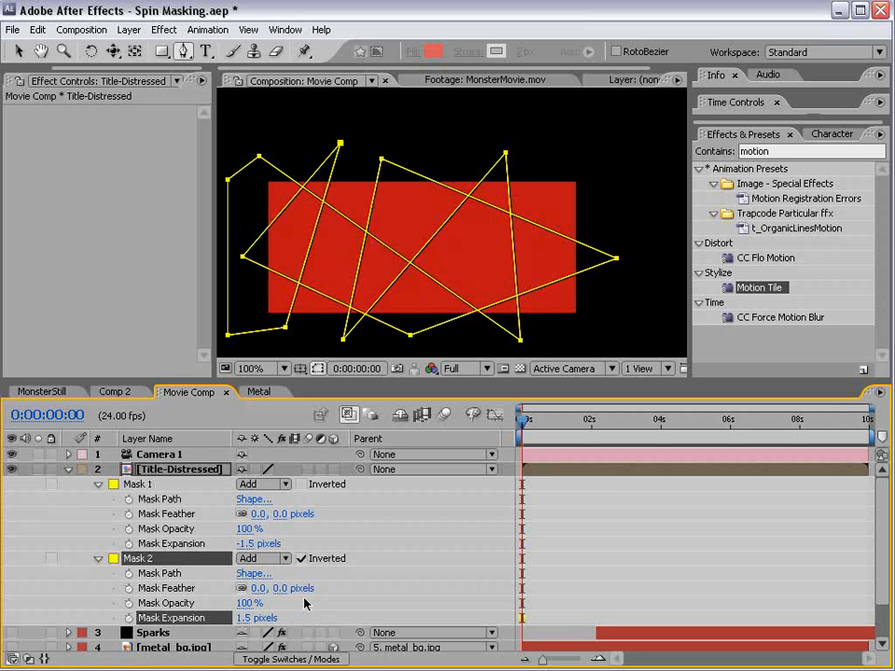
Auto-trace the alpha channel of Title-Distressed on the current frame with preview on, tolerance 2 and threshold 50%
click(555, 469)
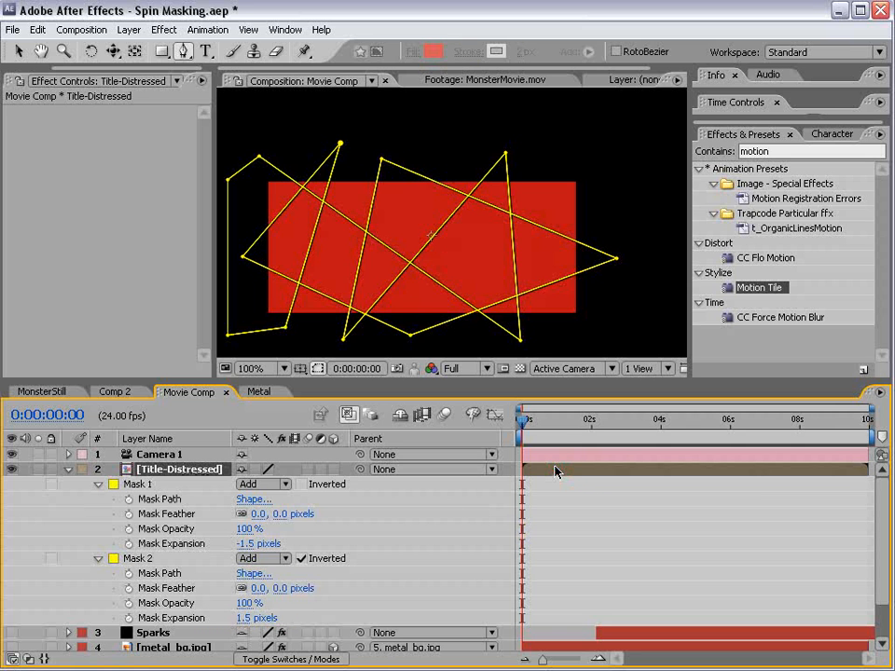
click(127, 29)
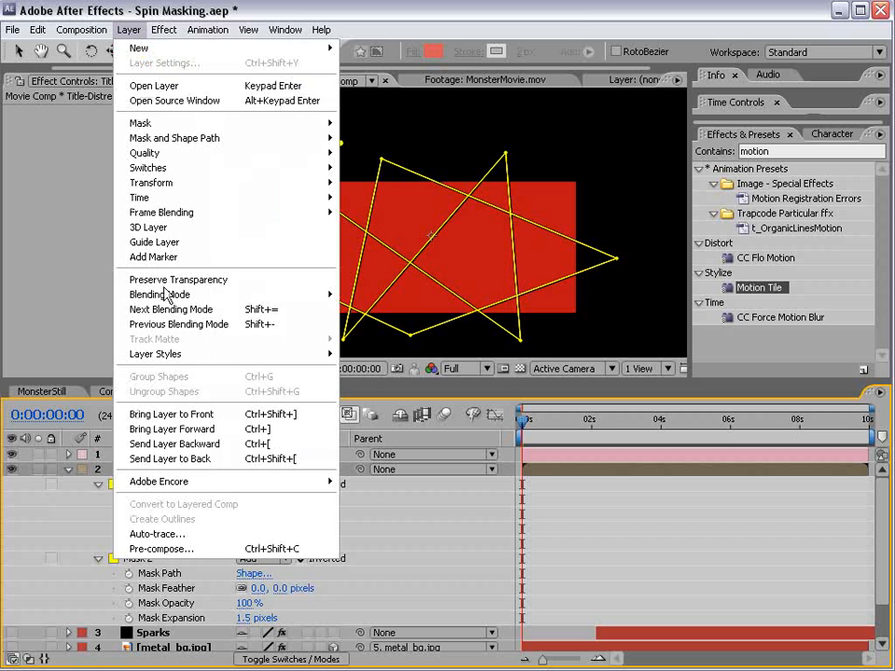
click(176, 533)
drag(645, 311, 368, 229)
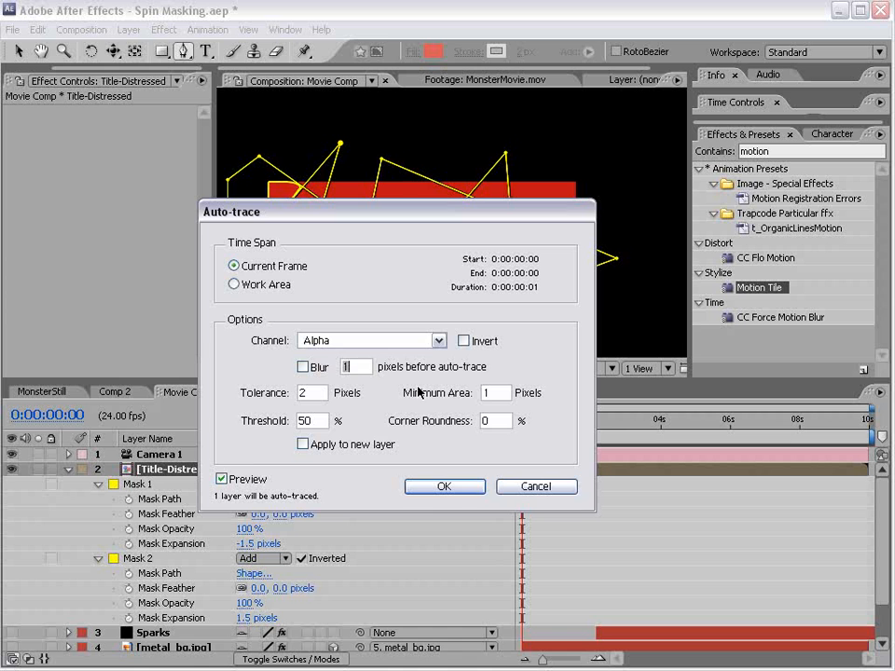
click(446, 486)
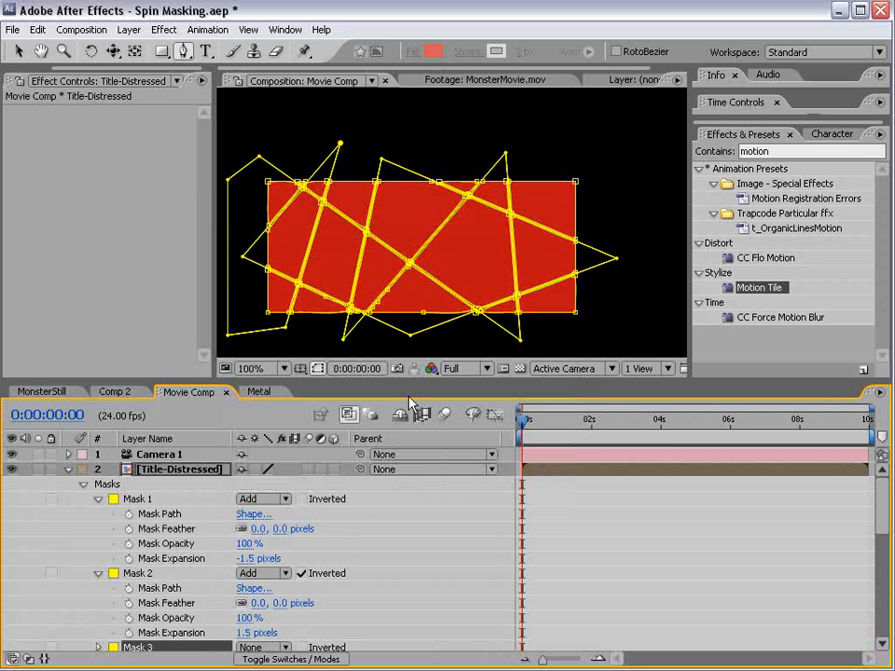
Delete the original Mask 1 and Mask 2 from Title-Distressed, keeping the auto-traced masks
drag(401, 381, 376, 278)
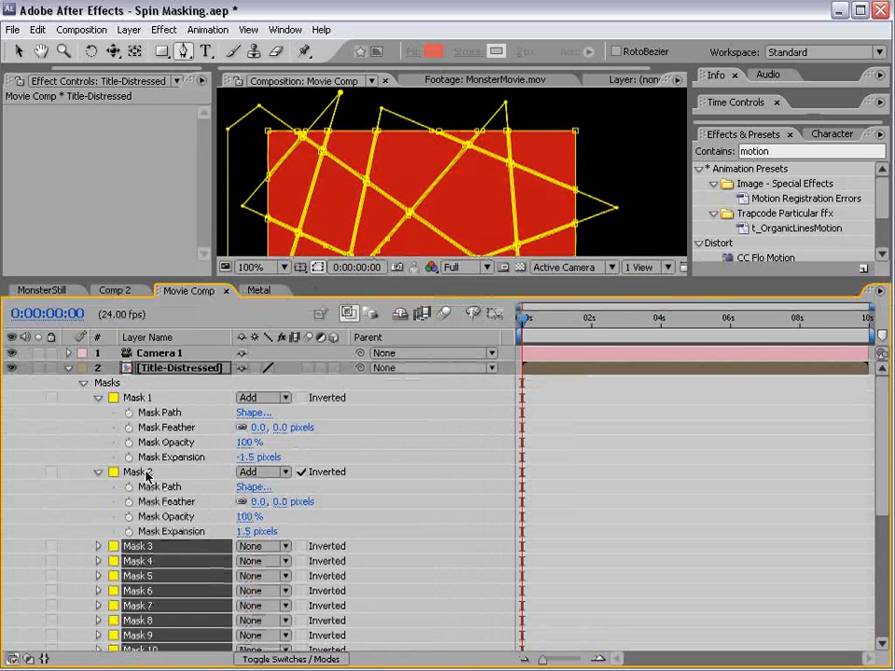
click(146, 473)
shift+click(139, 398)
key(Delete)
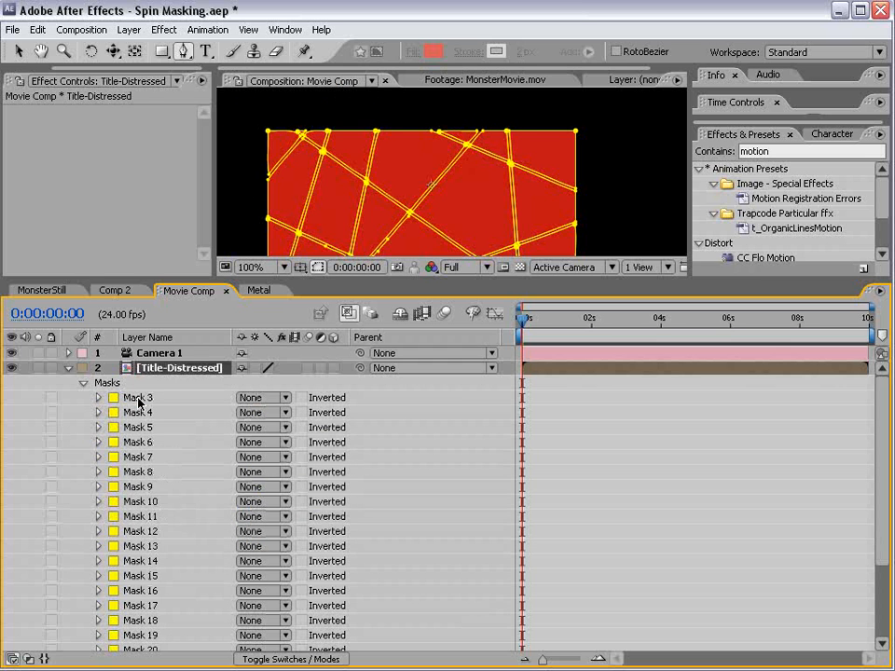
Set the mode of Masks 3 to 22 on Title-Distressed to Add
click(138, 398)
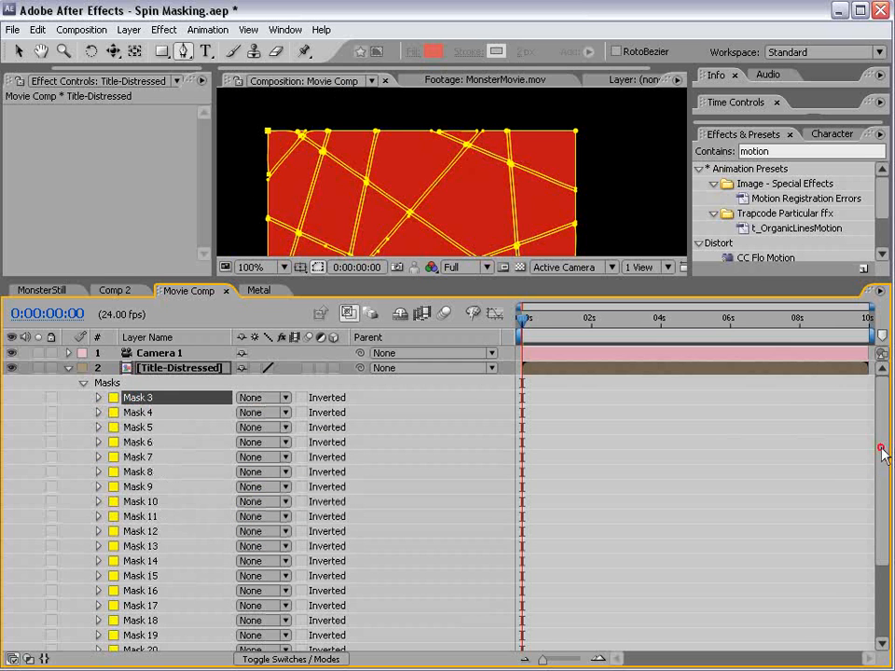
drag(881, 448, 883, 560)
shift+click(138, 568)
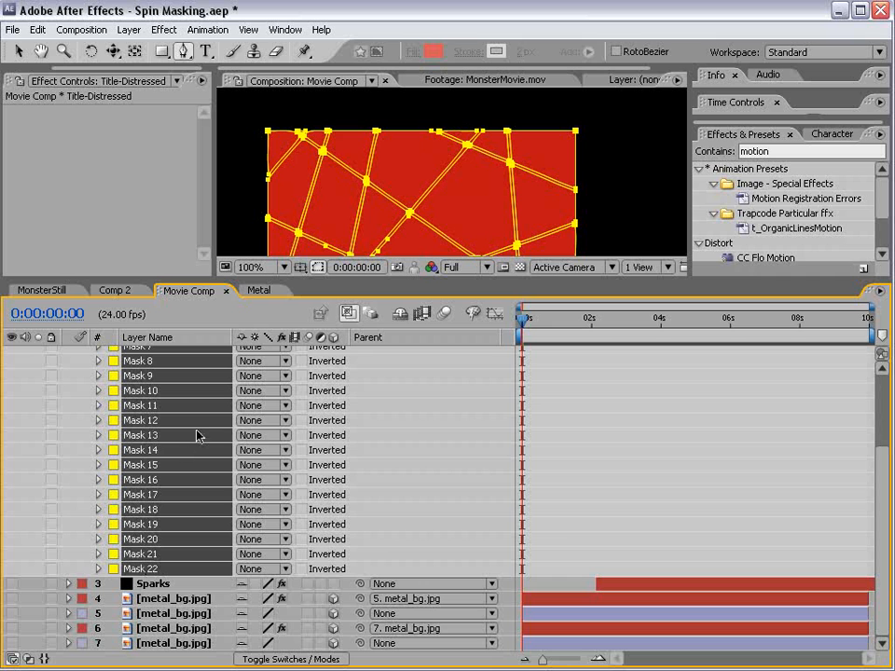
click(261, 421)
click(286, 443)
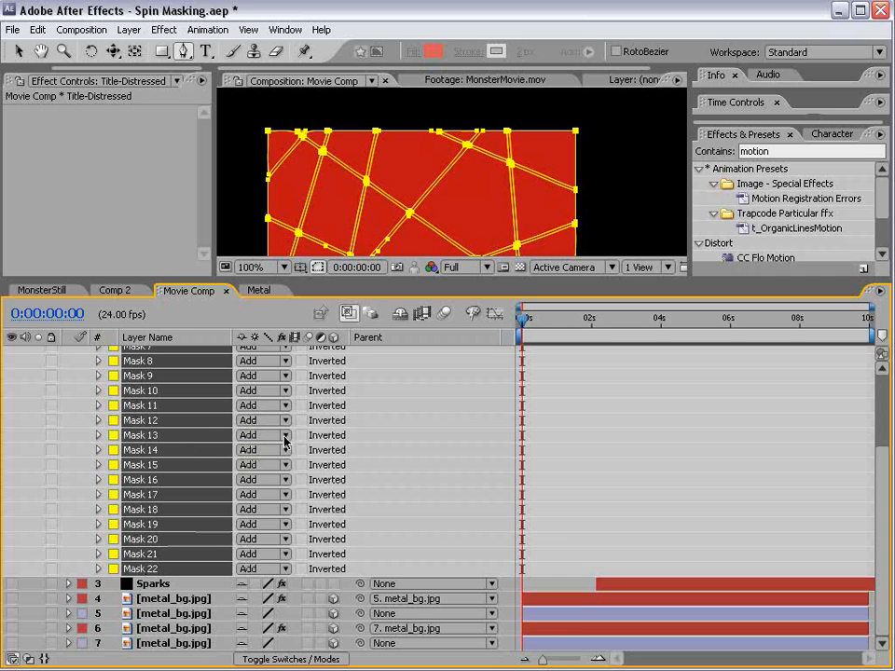
Set the Mask Expansion of all the selected Title-Distressed masks to 3 pixels and collapse the layer's properties
key(m)
key(m)
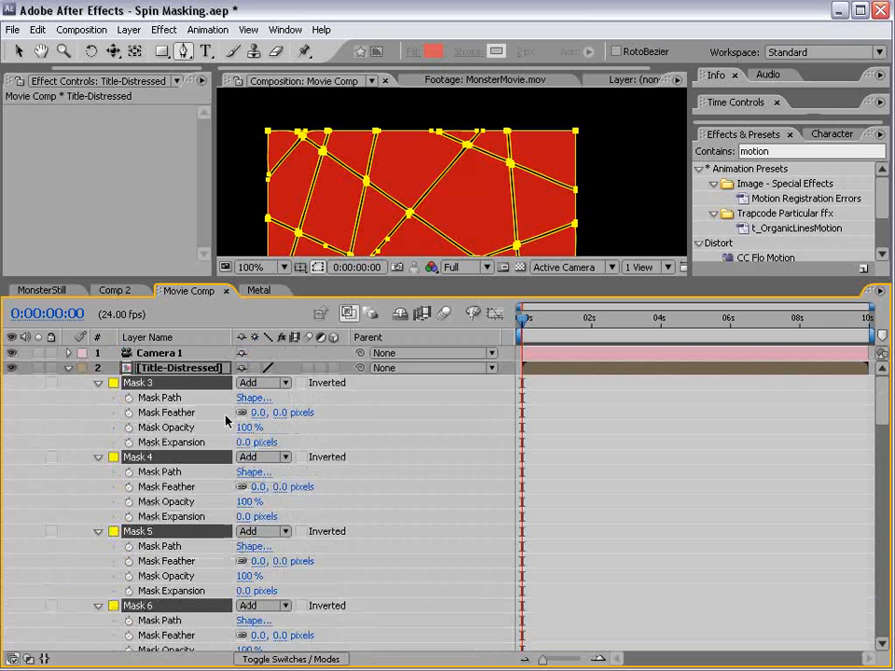
click(240, 443)
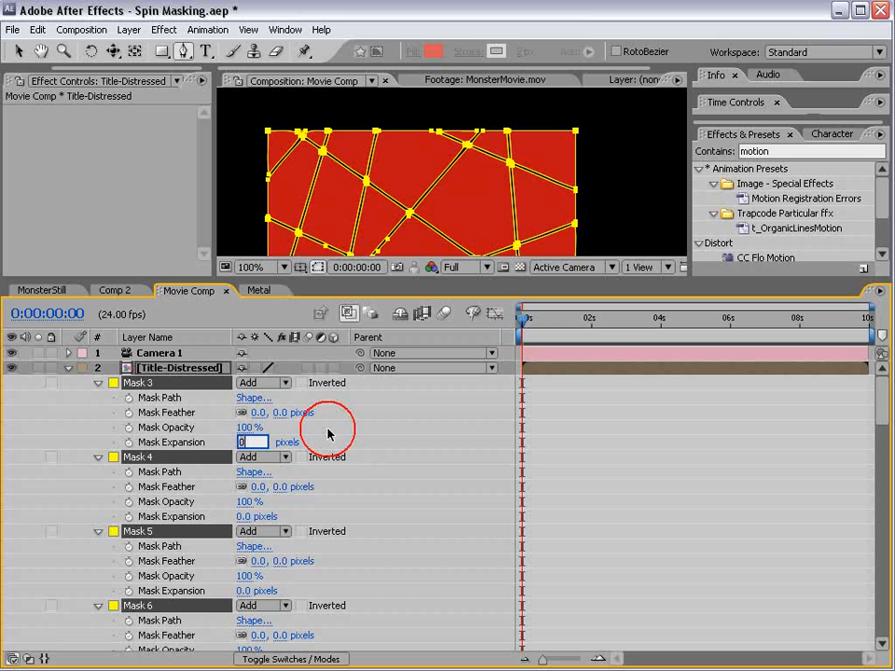
key(Return)
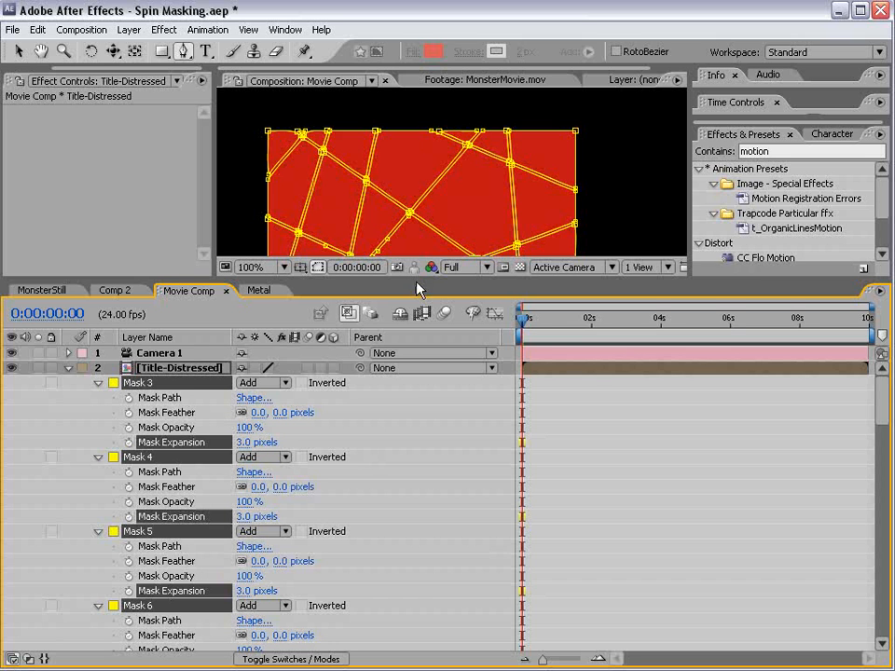
drag(416, 282, 438, 426)
click(317, 410)
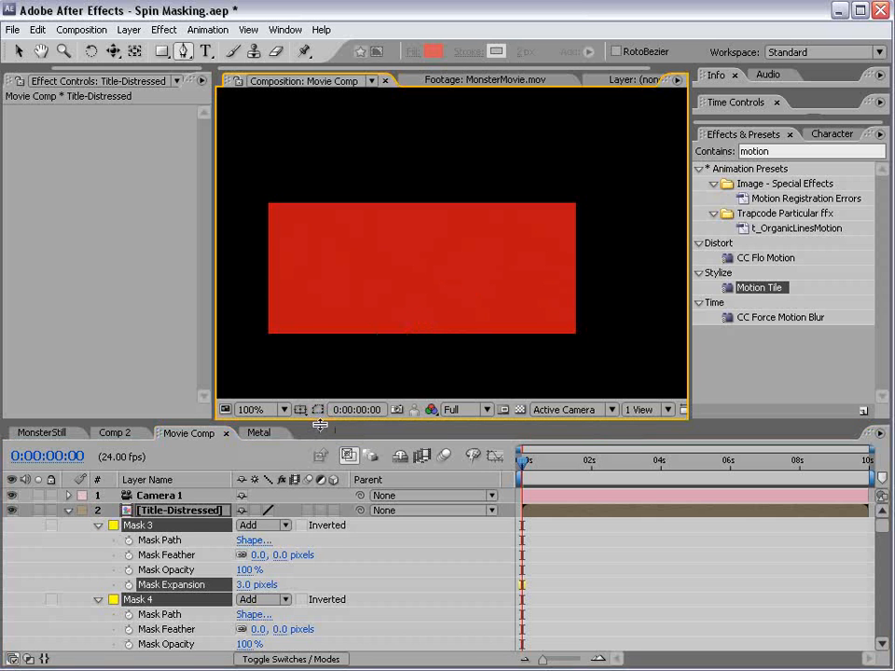
drag(320, 425, 317, 328)
click(68, 414)
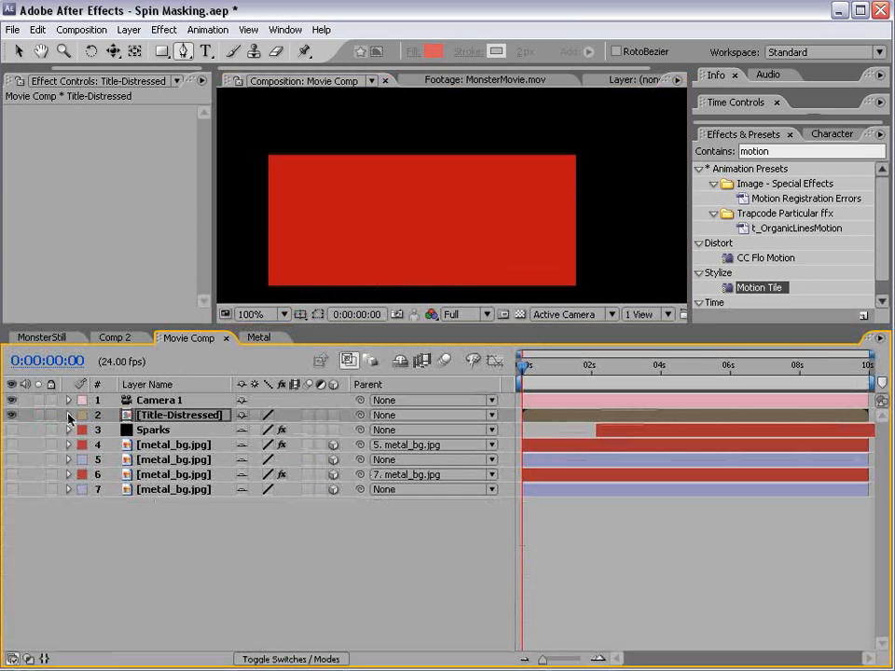
click(173, 417)
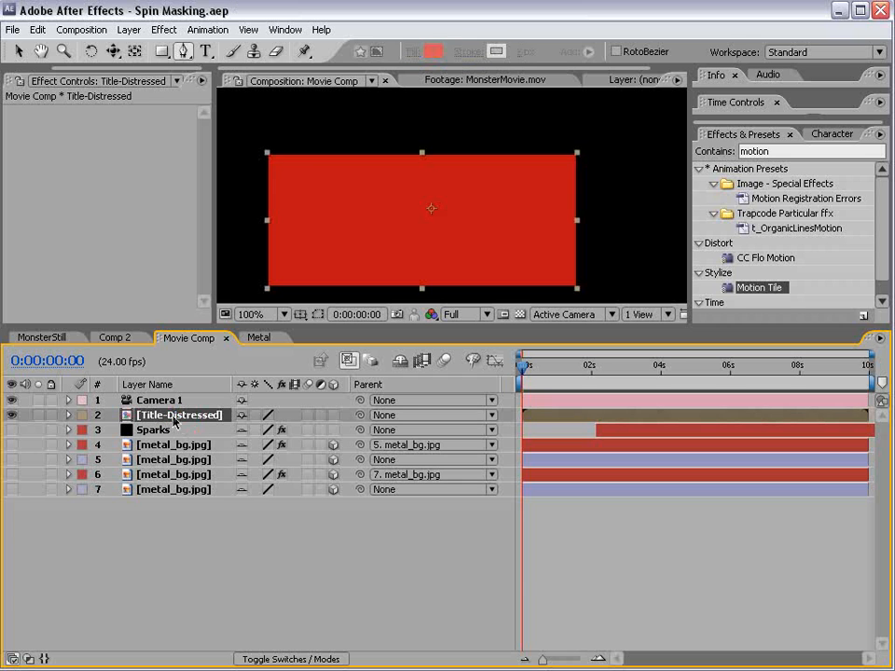
Copy the Control layer with its slider effects from Comp 2 into Movie Comp
click(114, 338)
click(193, 339)
click(112, 339)
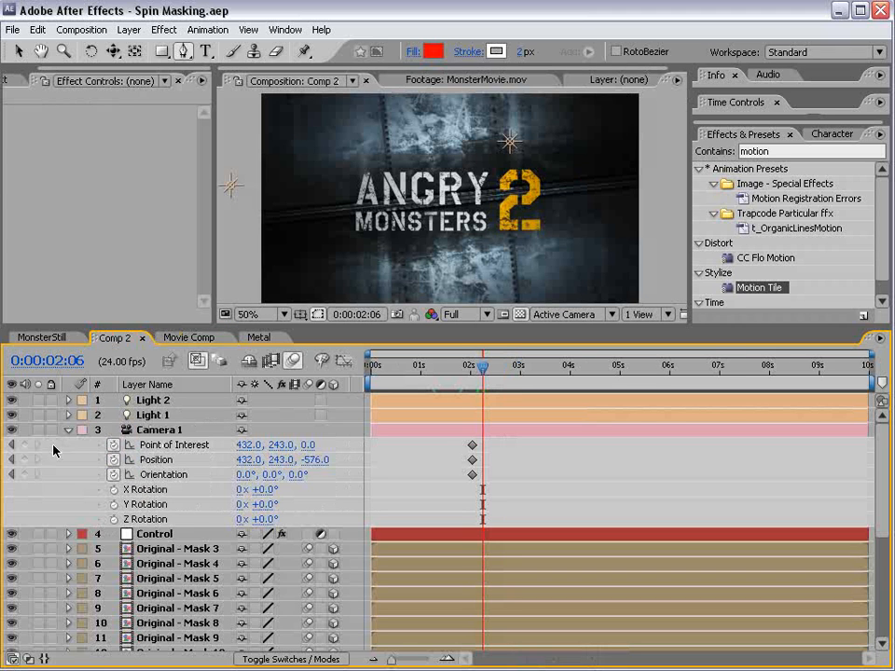
click(67, 431)
click(153, 445)
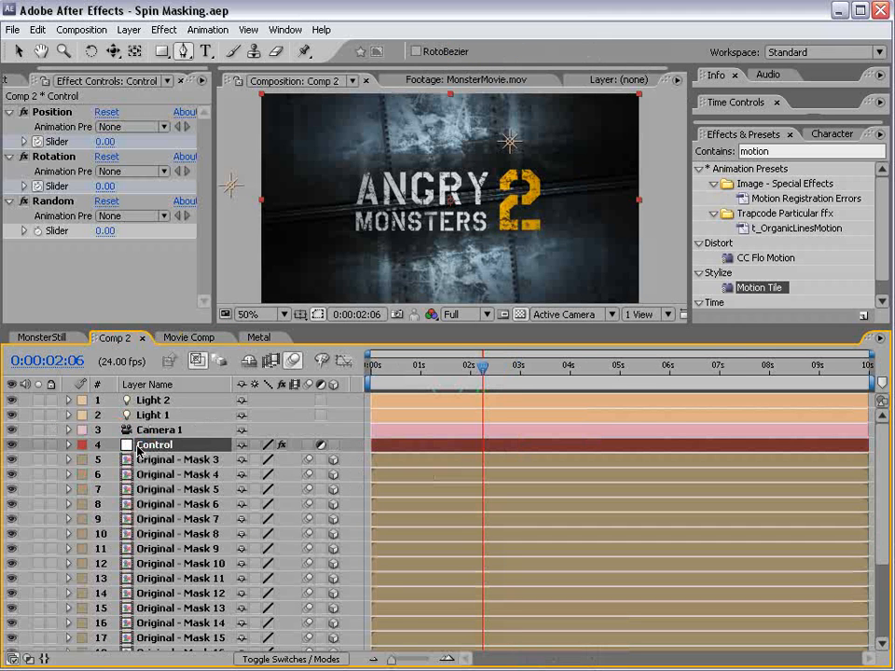
click(37, 29)
click(56, 117)
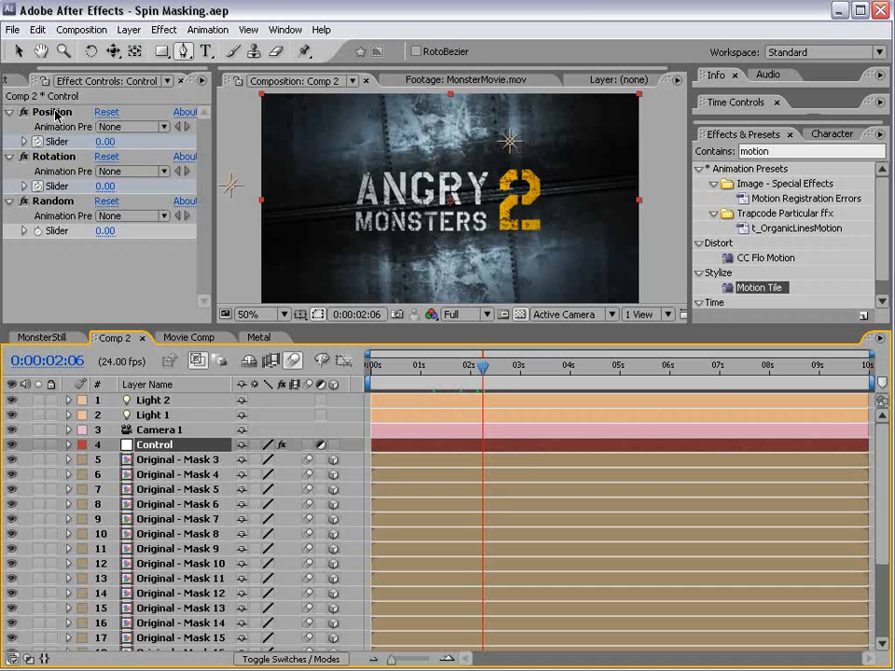
click(186, 339)
click(176, 544)
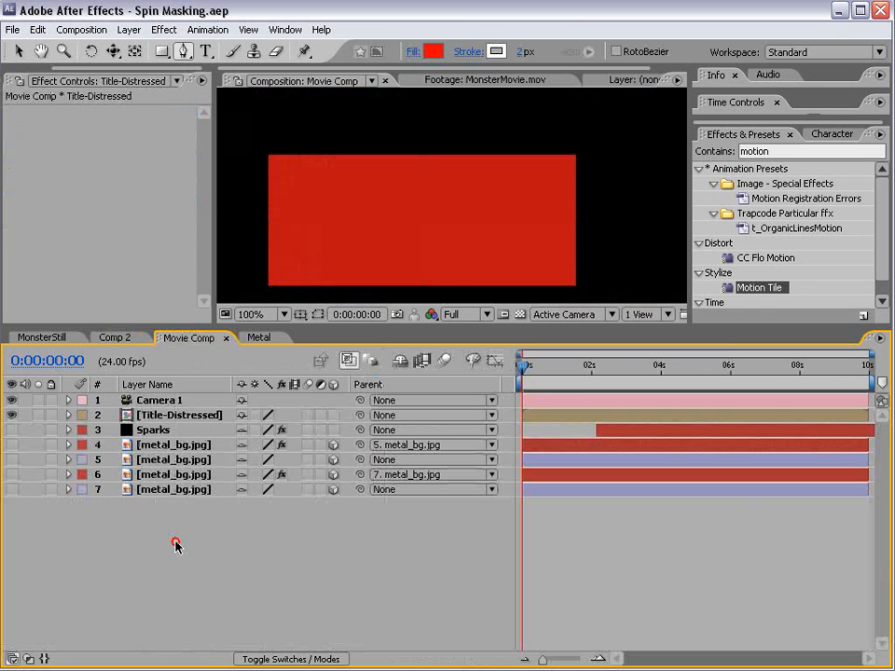
click(38, 29)
click(54, 145)
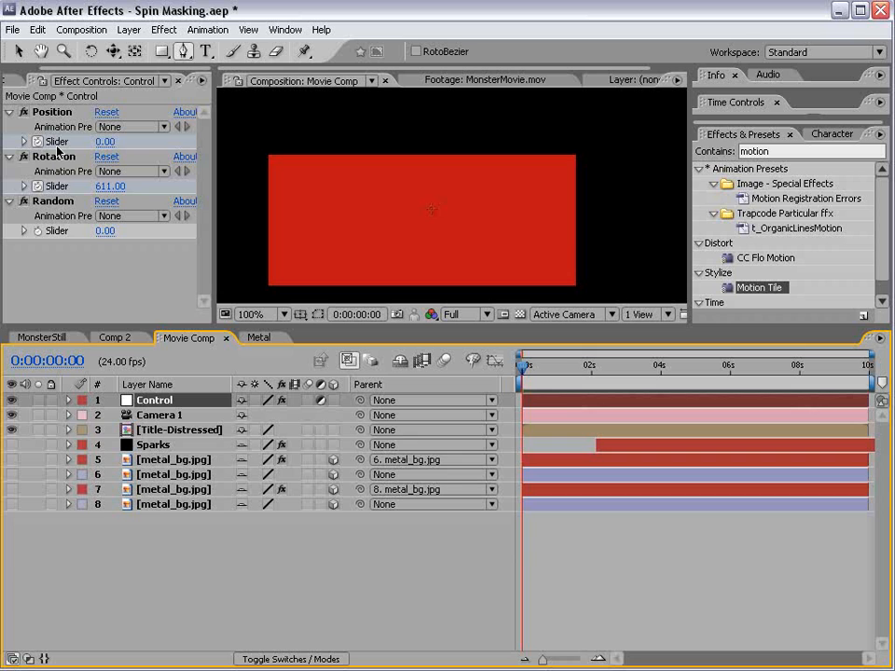
Remove the Position and Rotation slider keyframes on Control, resetting the Rotation slider to 0, and save the project
key(u)
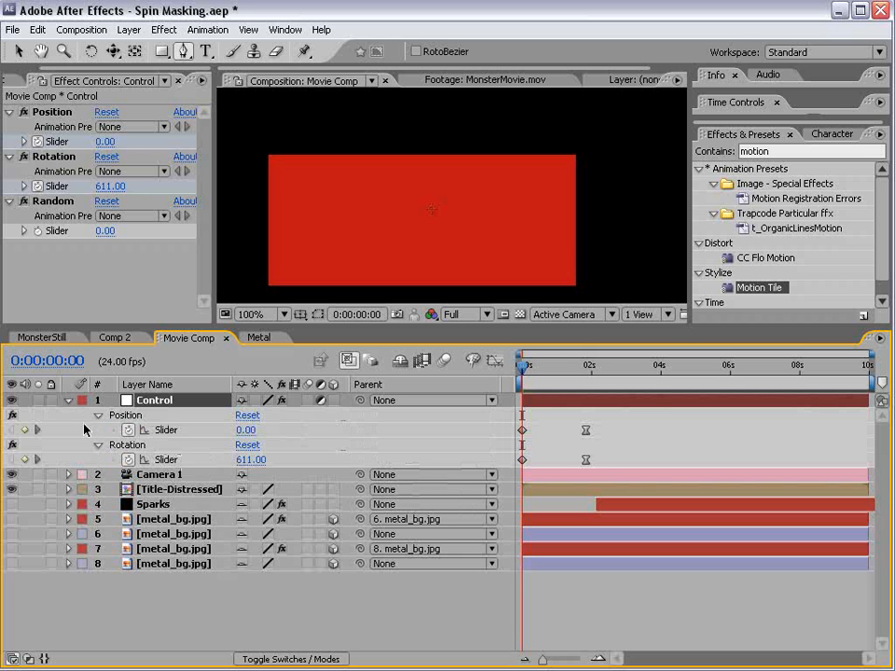
click(40, 142)
click(40, 186)
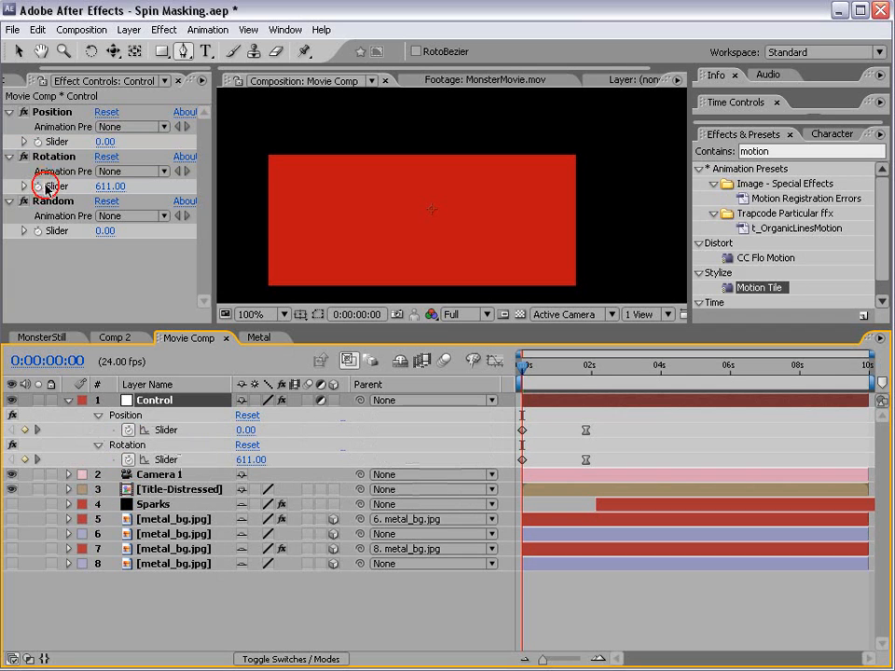
click(109, 158)
drag(212, 203, 247, 201)
click(215, 584)
key(ctrl+s)
Copy the Position expression of the Still Shot - Mask 3 layer in the MonsterStill composition
click(40, 341)
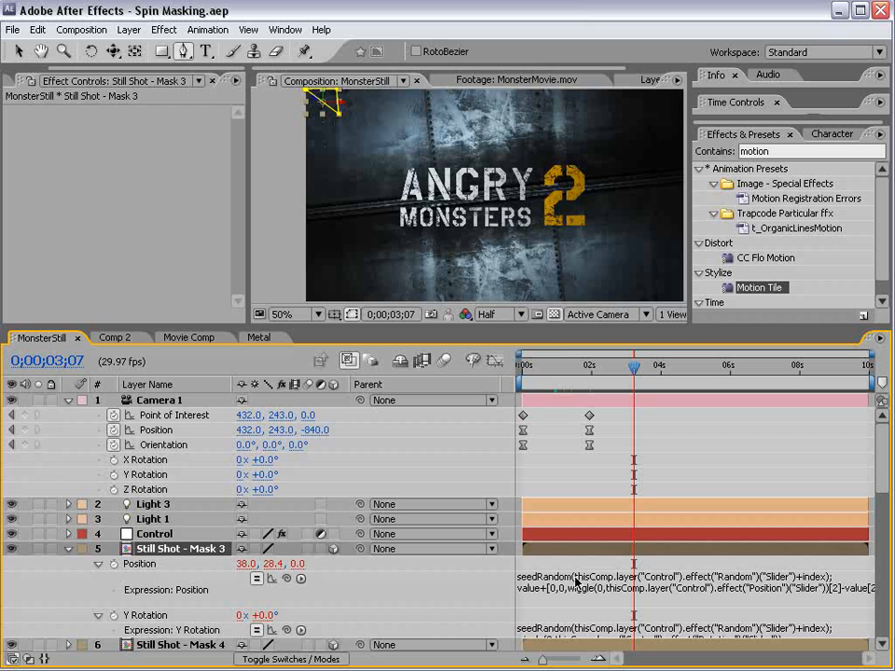
click(545, 587)
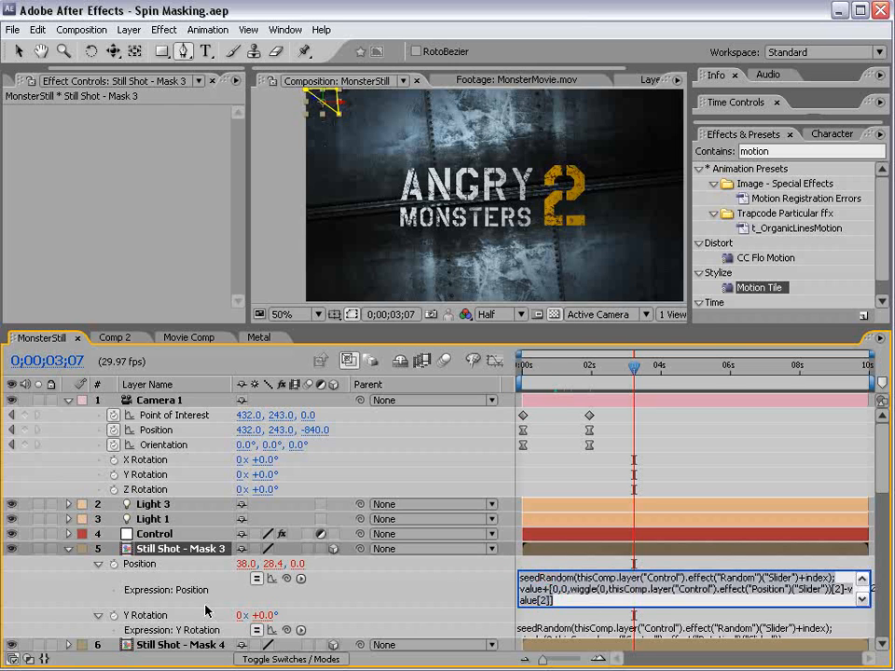
right_click(548, 578)
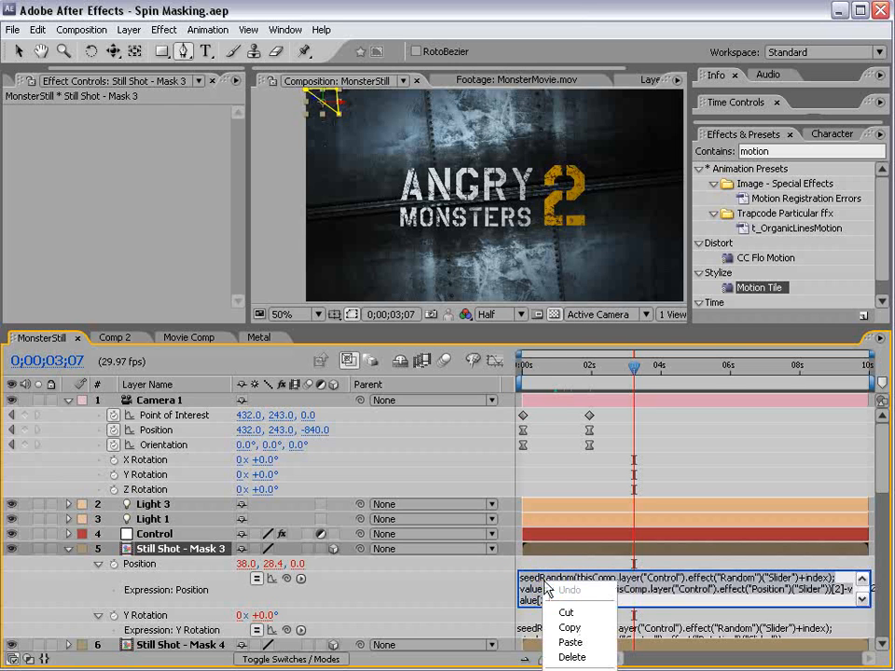
click(578, 626)
Collapse Black Solid 5 and Null 4 in the Metal composition and close its timeline
click(259, 337)
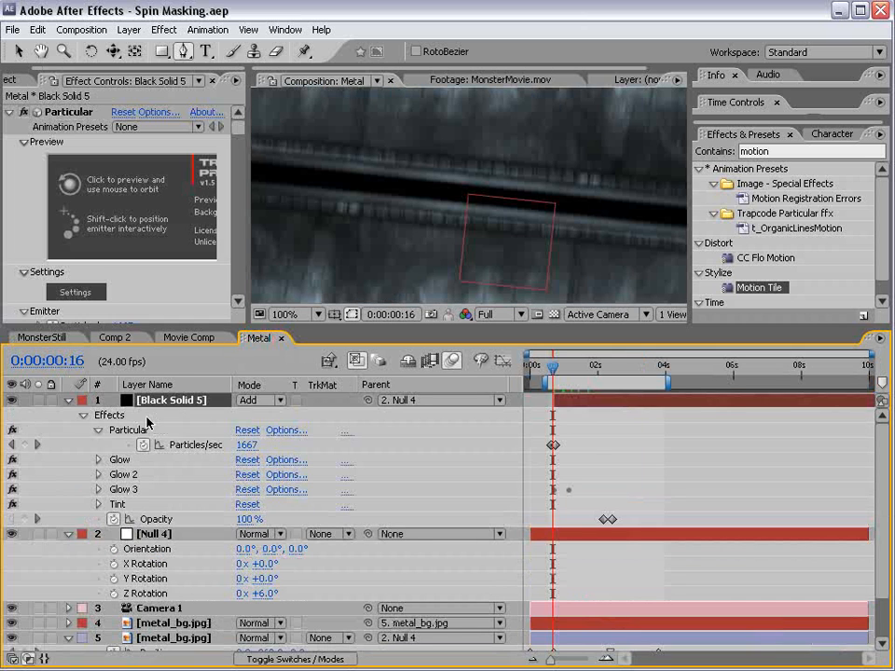
click(67, 400)
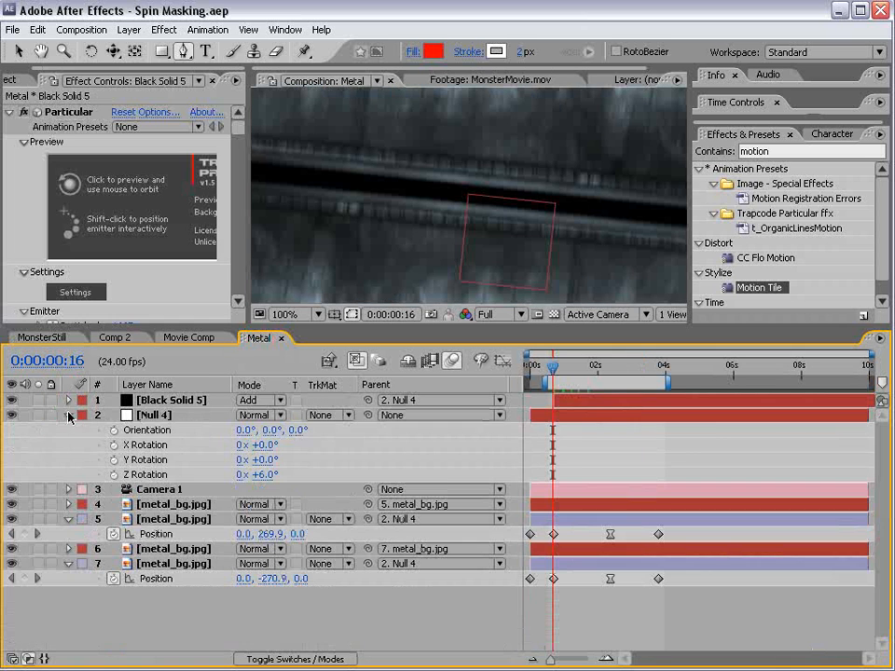
click(68, 415)
click(190, 337)
click(274, 337)
click(280, 338)
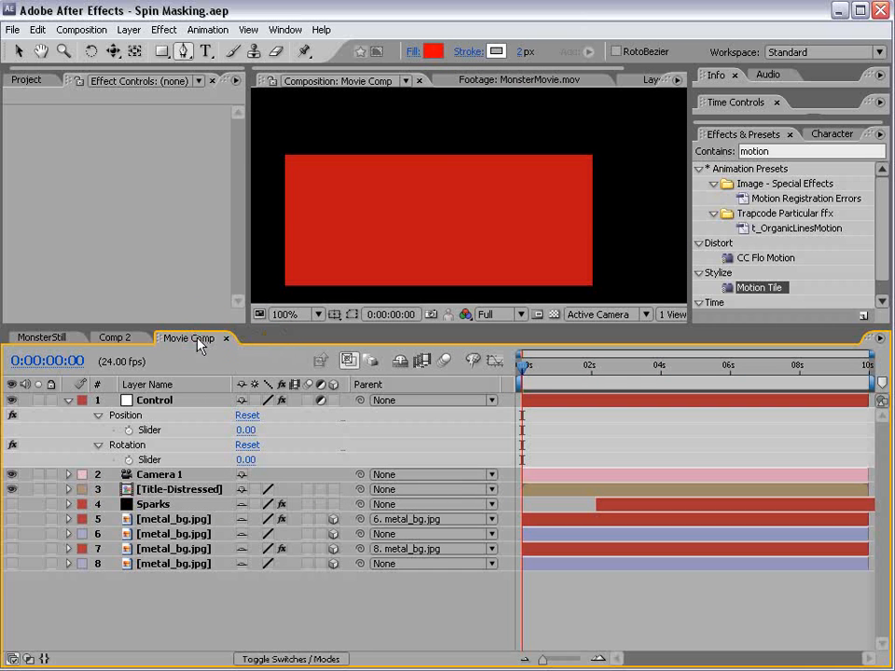
Make Title-Distressed in Movie Comp a 3D layer and paste the copied wiggle expression onto its Position
click(176, 490)
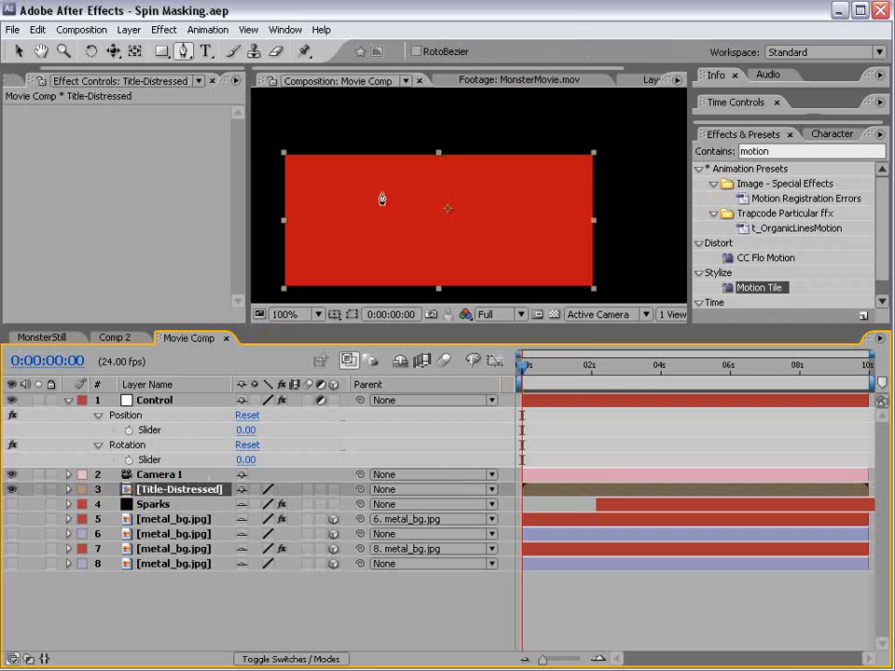
key(p)
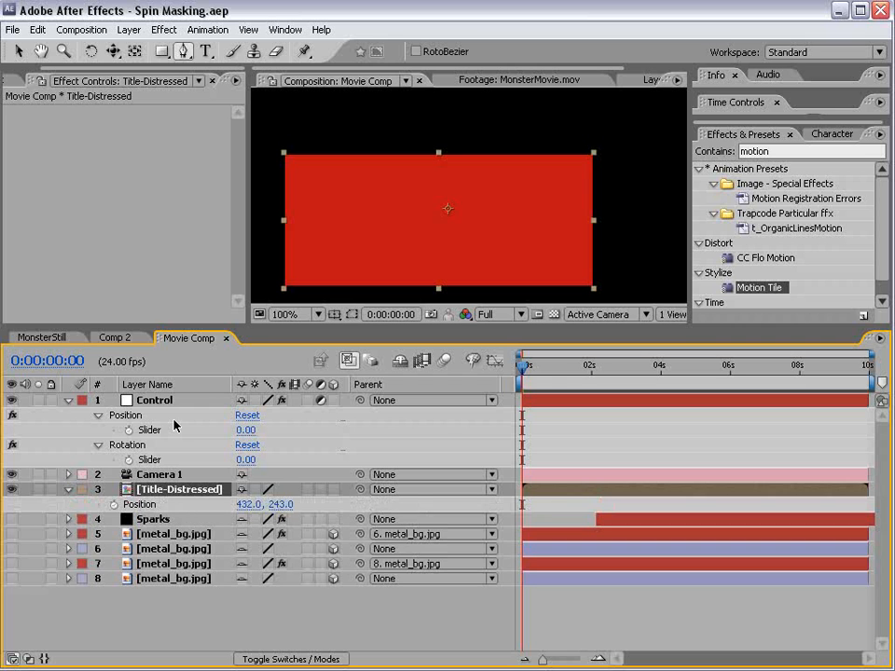
click(333, 490)
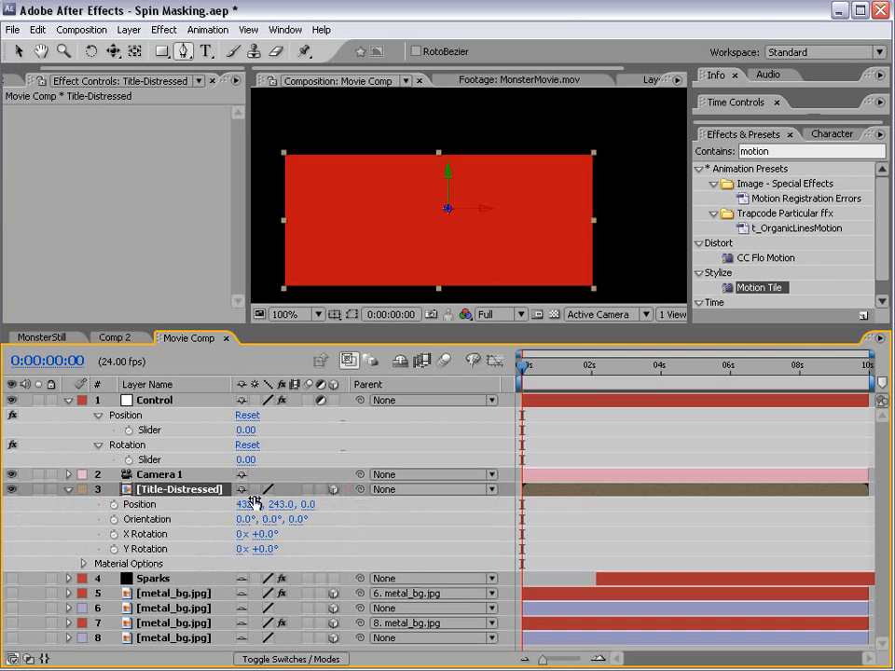
alt+click(113, 505)
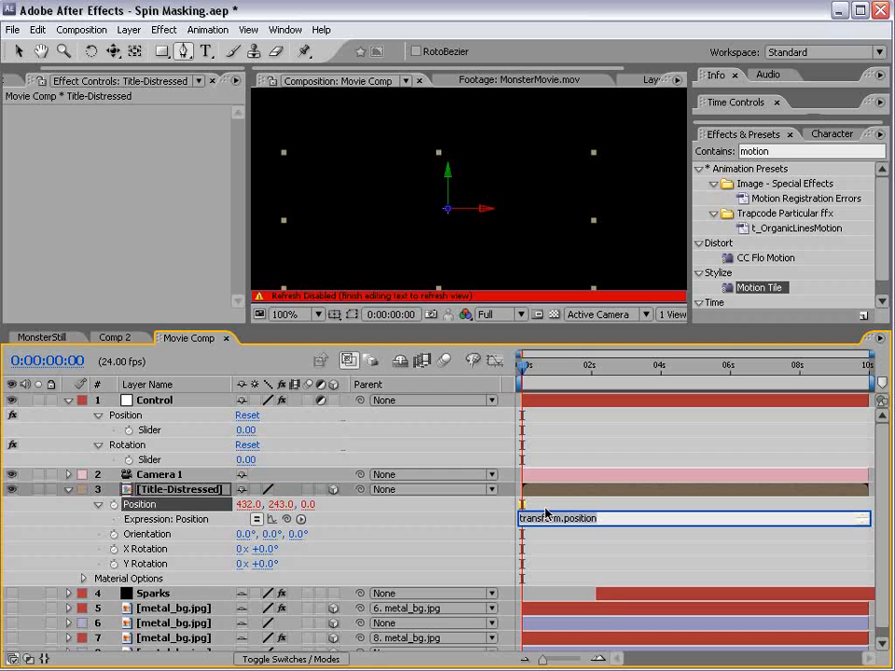
right_click(538, 514)
click(576, 591)
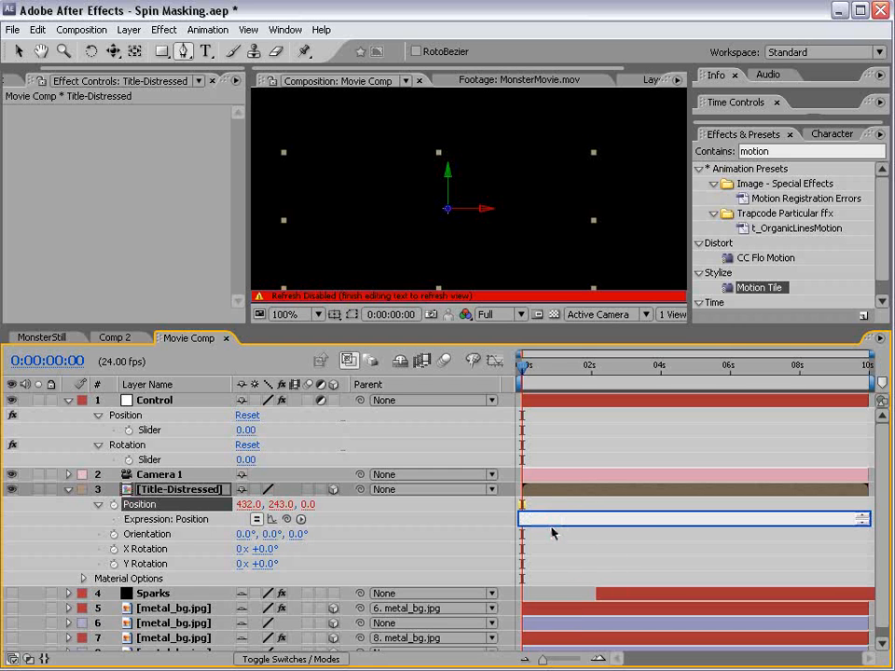
key(ctrl+v)
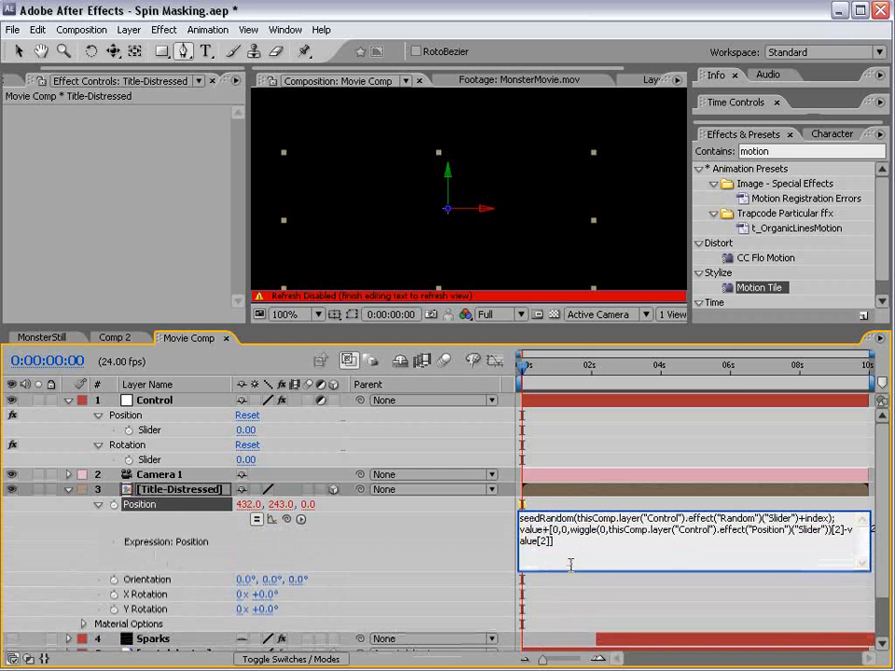
Hide the Parent column in the Movie Comp timeline and move the current time to 0:00:08:04
right_click(454, 385)
click(467, 396)
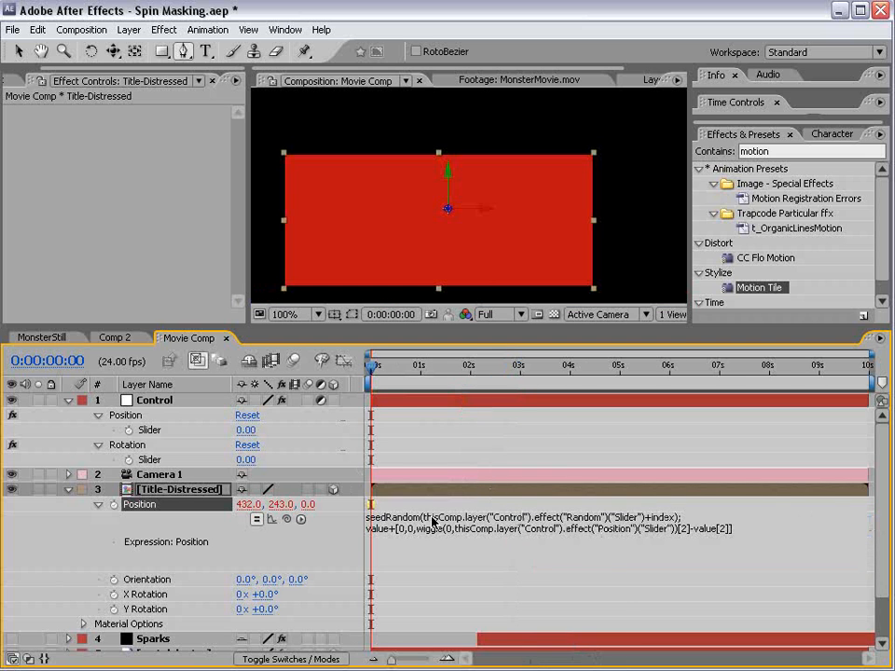
drag(404, 374, 779, 409)
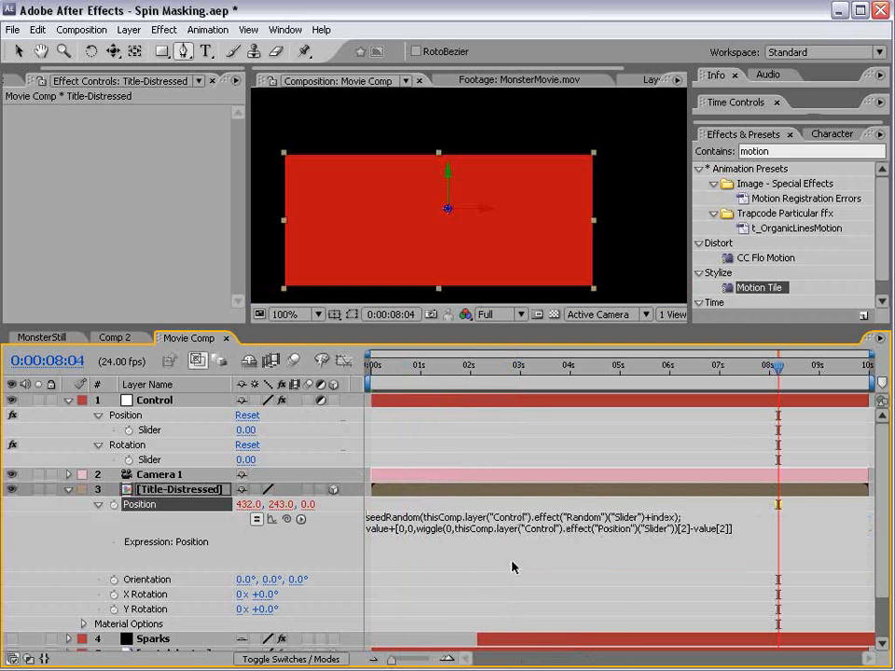
Copy the Y Rotation expression from Still Shot - Mask 3 in MonsterStill to Title-Distressed's Y Rotation in Movie Comp and scrub to 0:00:03:18
click(40, 338)
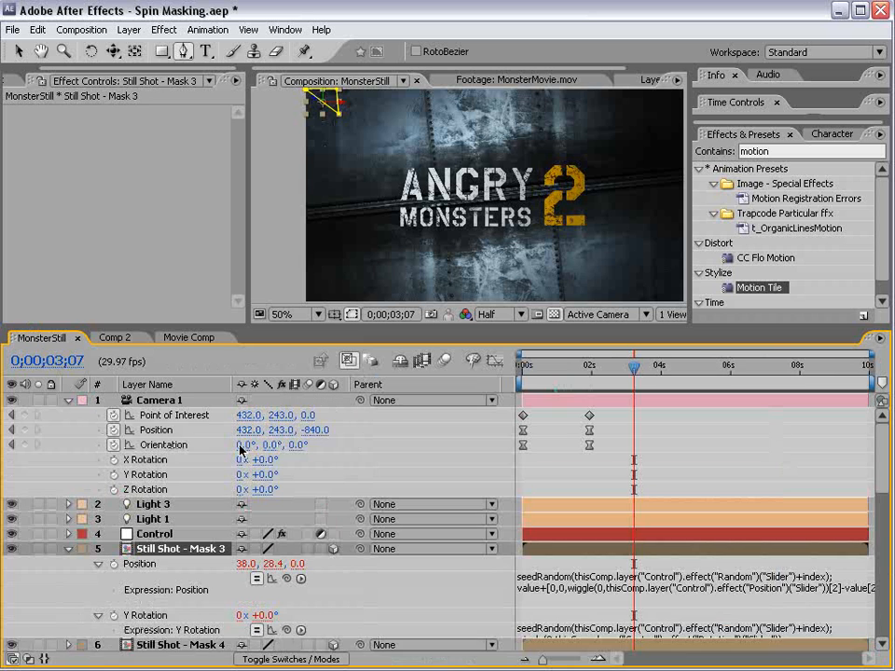
click(550, 634)
right_click(550, 636)
key(Escape)
click(178, 337)
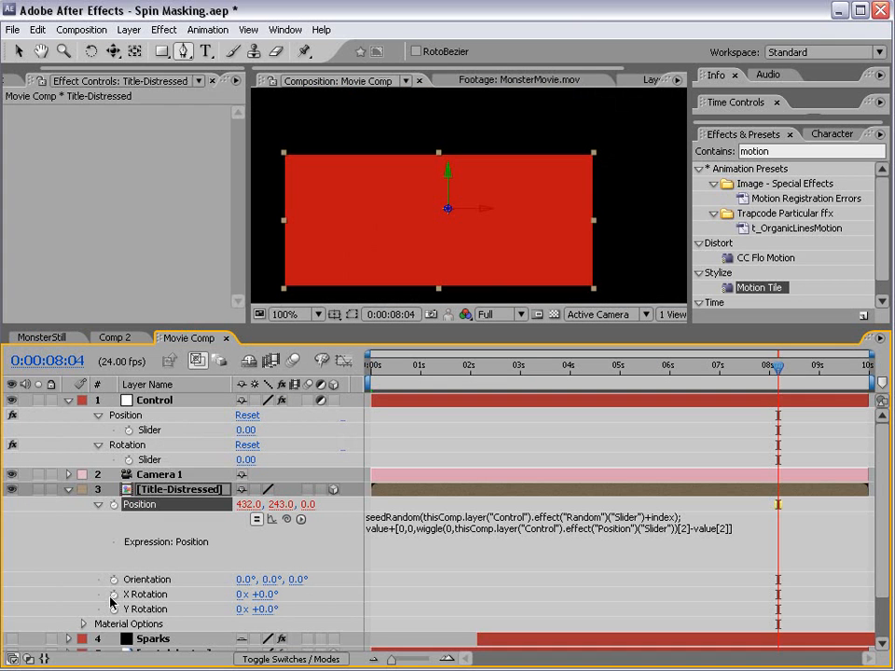
alt+click(113, 610)
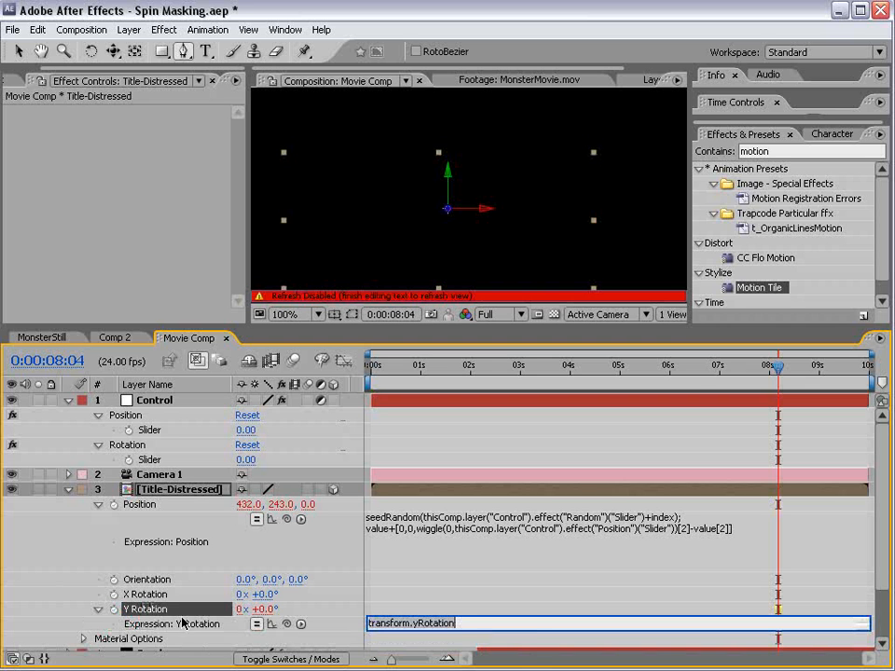
right_click(461, 623)
click(458, 645)
click(410, 611)
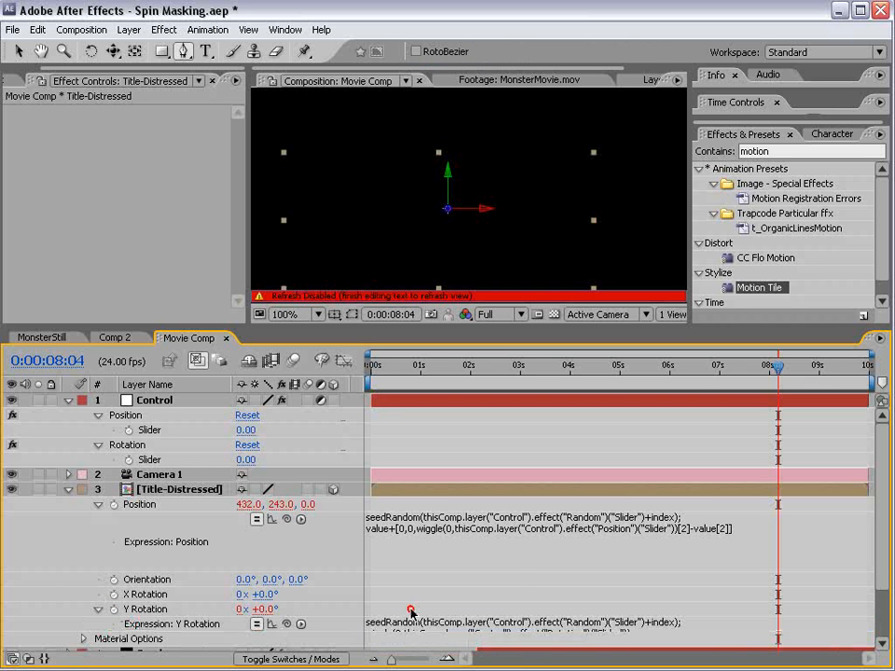
drag(399, 365, 556, 365)
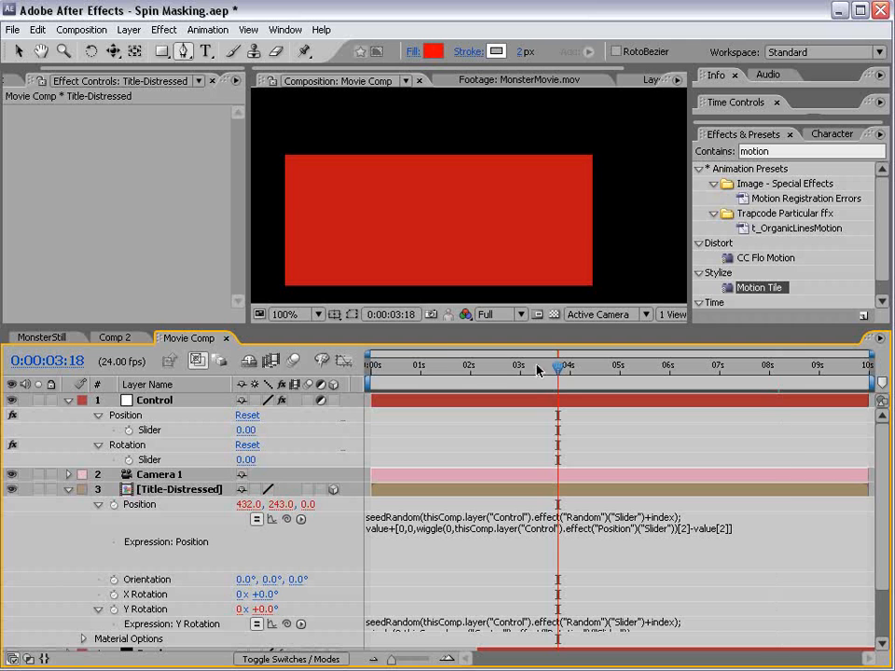
Collapse Title-Distressed in Movie Comp, hide Deep Red Solid 1 inside the Title-Distressed composition and return to Movie Comp
click(69, 490)
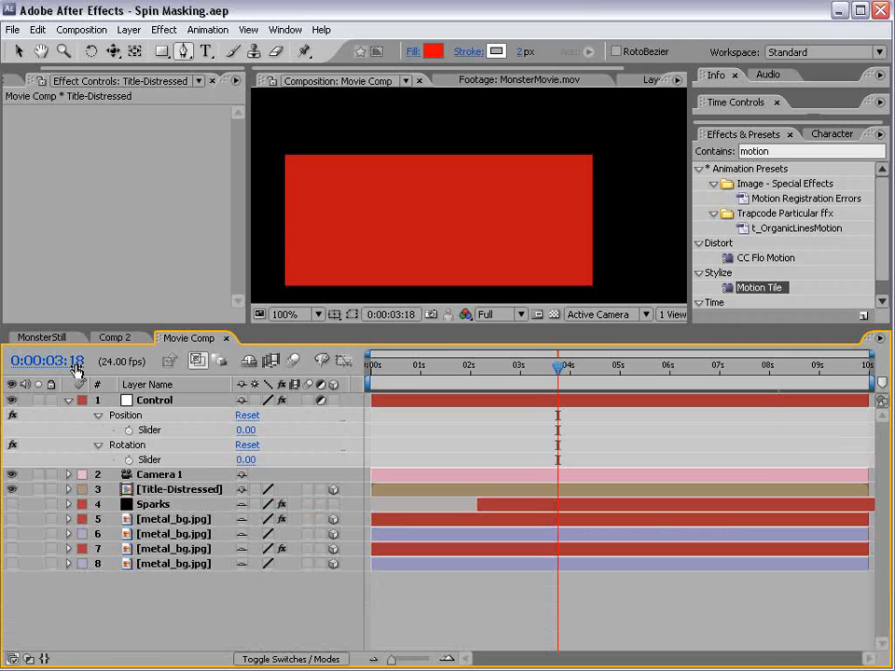
double_click(154, 491)
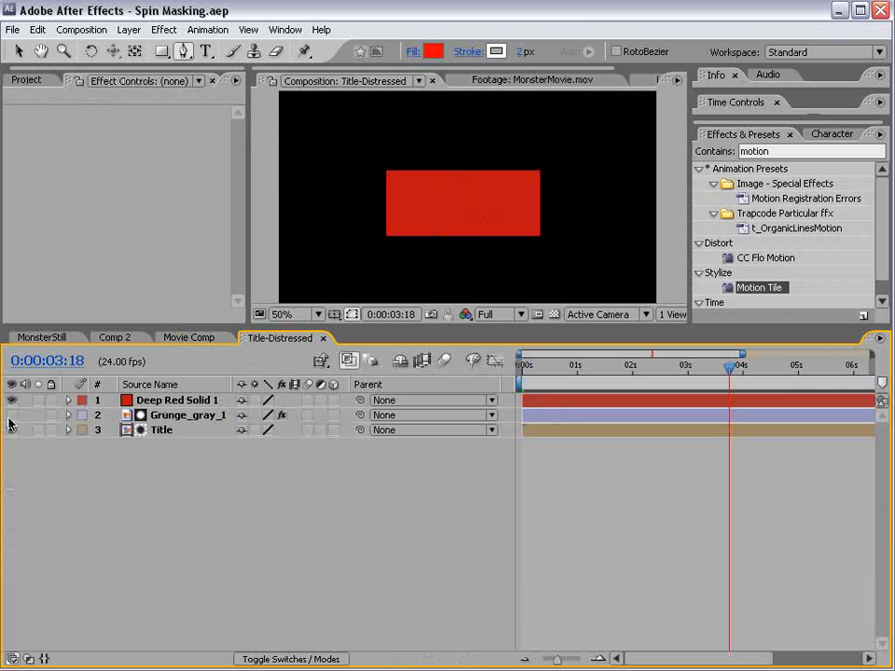
click(11, 400)
click(201, 339)
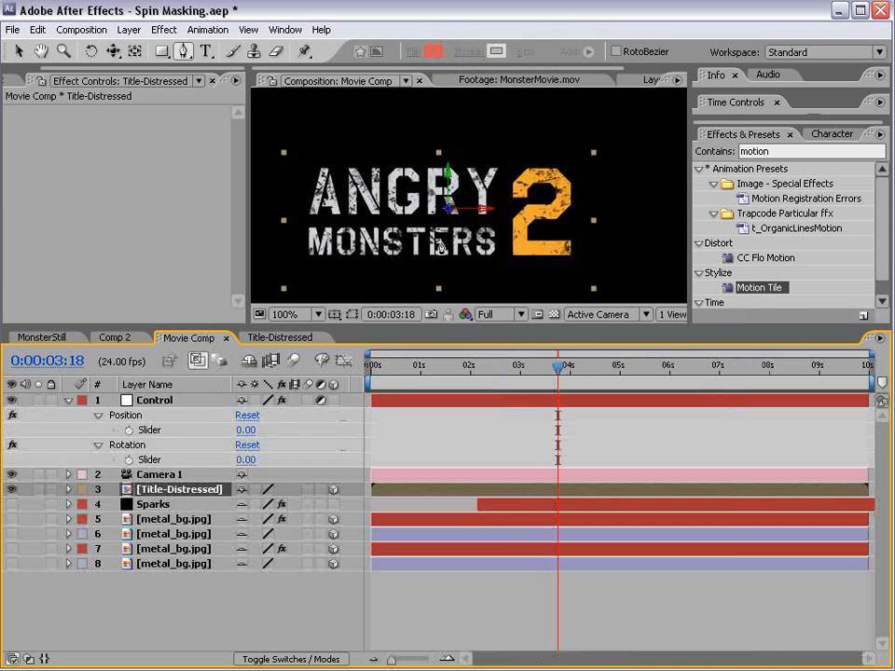
click(350, 314)
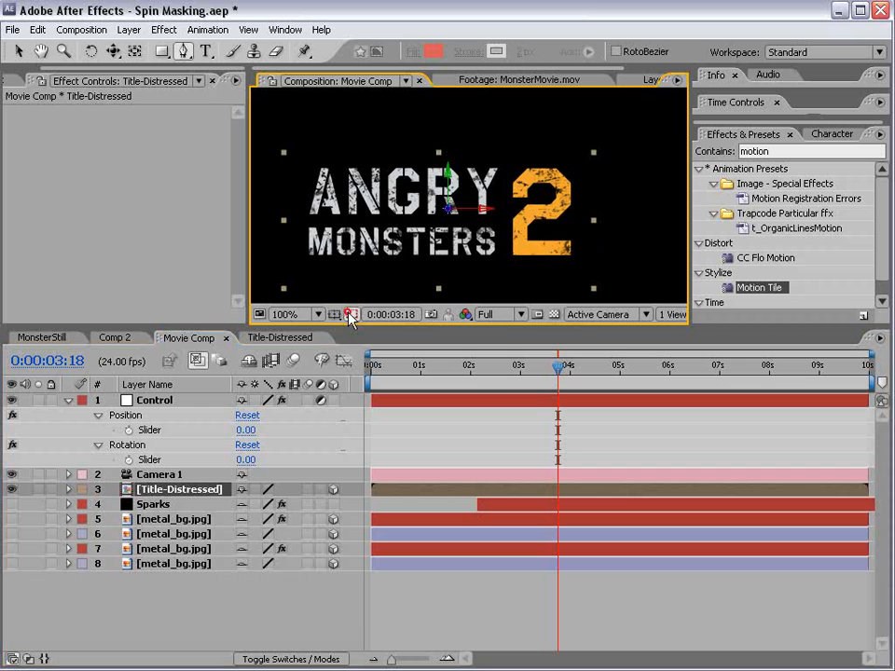
click(350, 314)
Select the Title-Distressed layer and open the script editor, ExtendScript Toolkit 2, with the MasksToLayers.jsx script
click(168, 475)
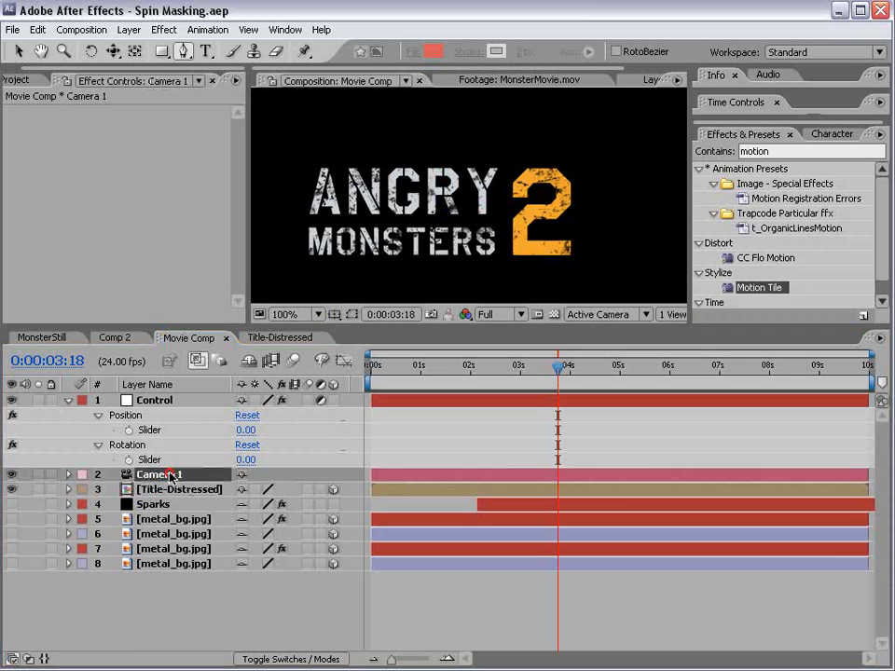
click(168, 490)
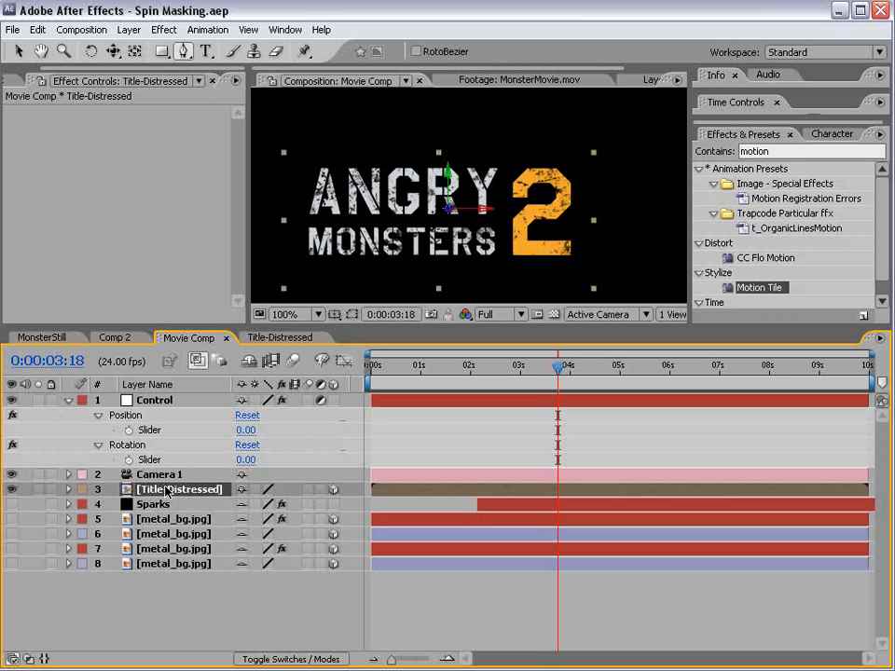
click(12, 31)
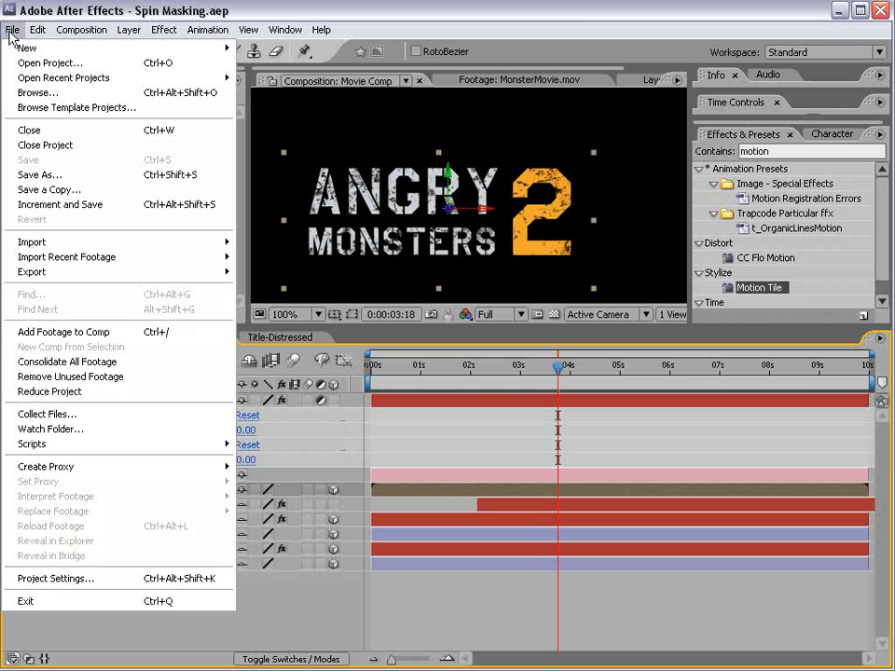
click(12, 31)
click(12, 29)
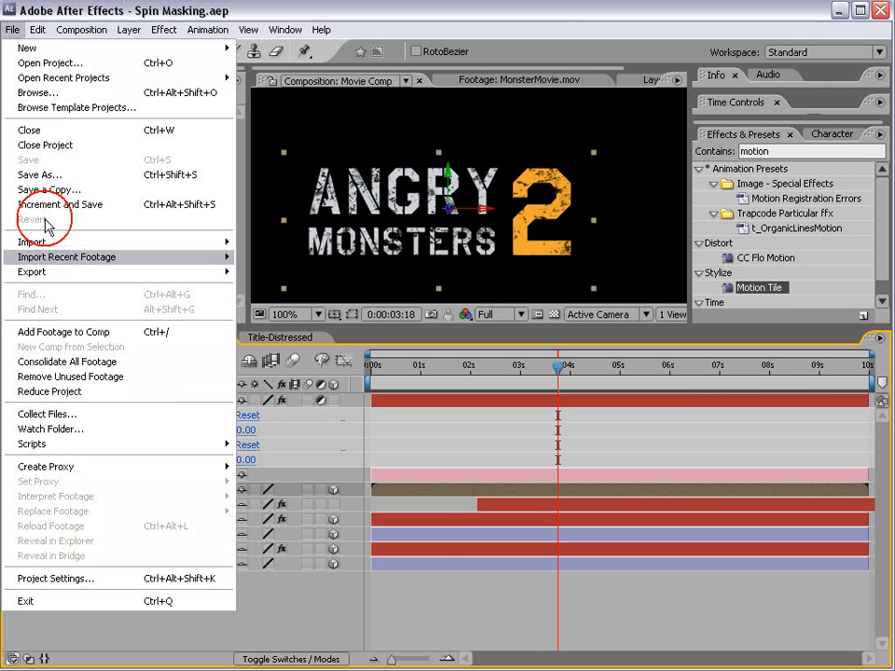
mouse_move(52, 445)
click(279, 458)
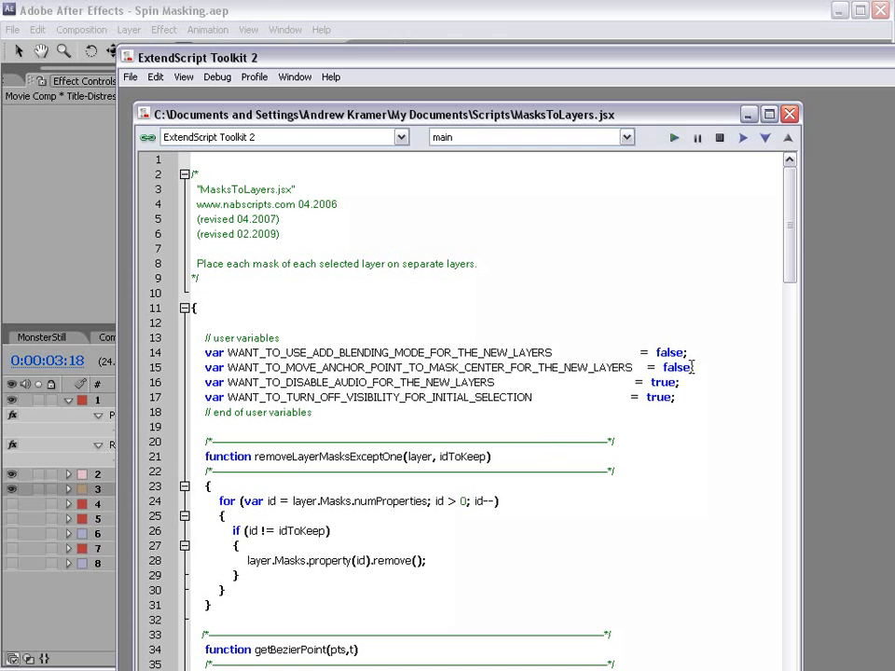
Set WANT_TO_MOVE_ANCHOR_POINT_TO_MASK_CENTER_FOR_THE_NEW_LAYERS to true, save MasksToLayers.jsx and return to After Effects
click(691, 369)
key(BackSpace)
key(BackSpace)
key(BackSpace)
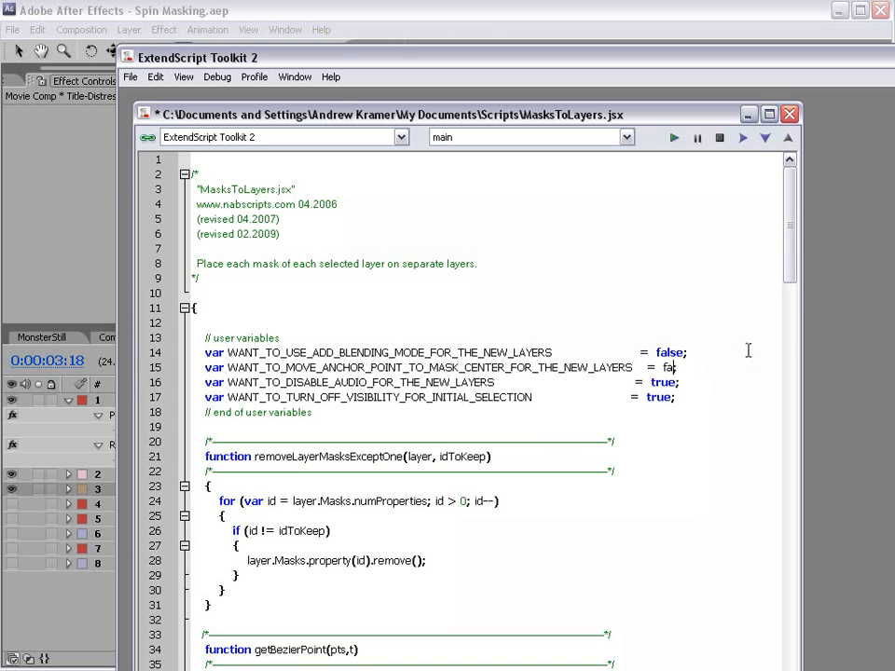
text(true;)
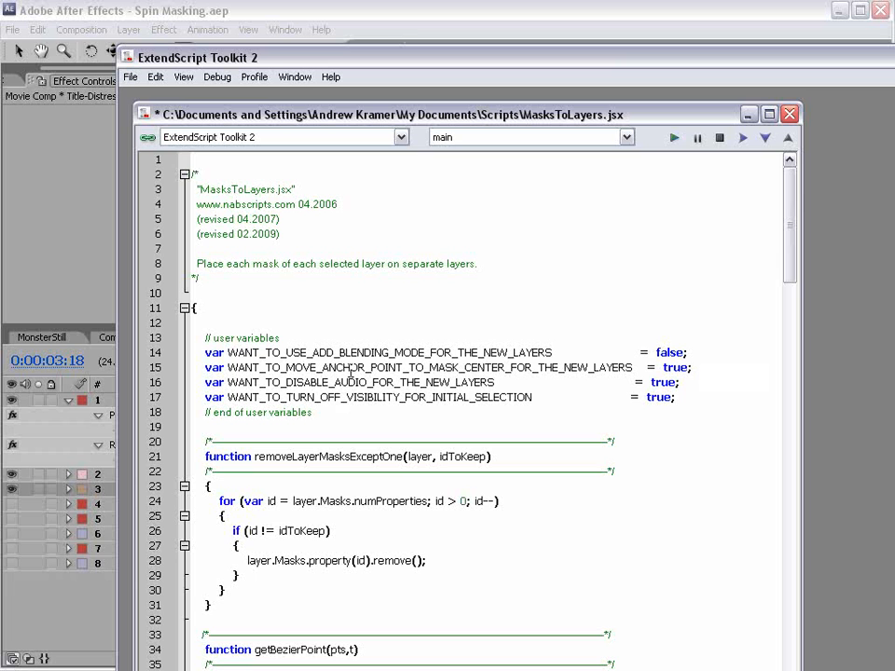
click(132, 76)
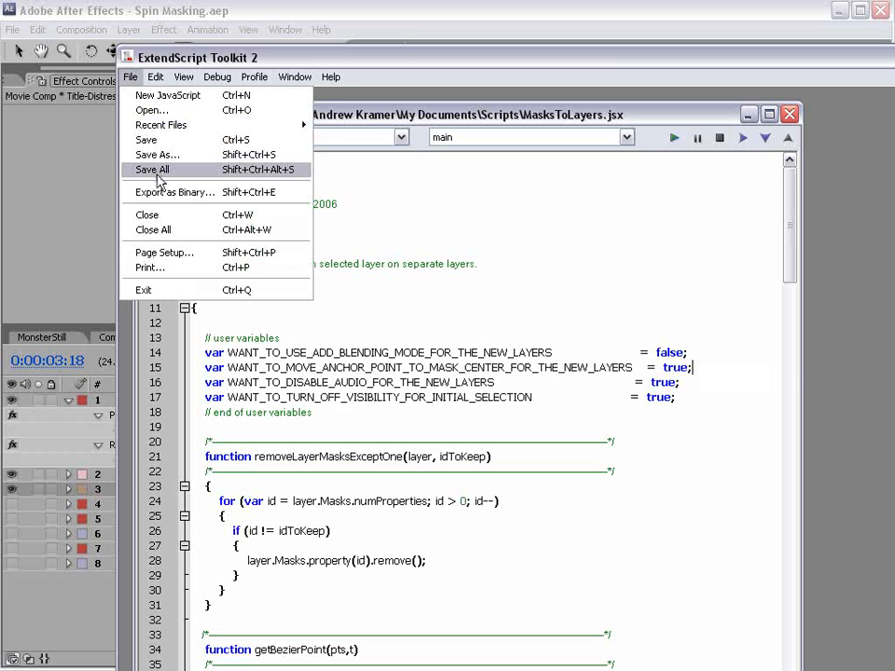
click(142, 139)
click(668, 10)
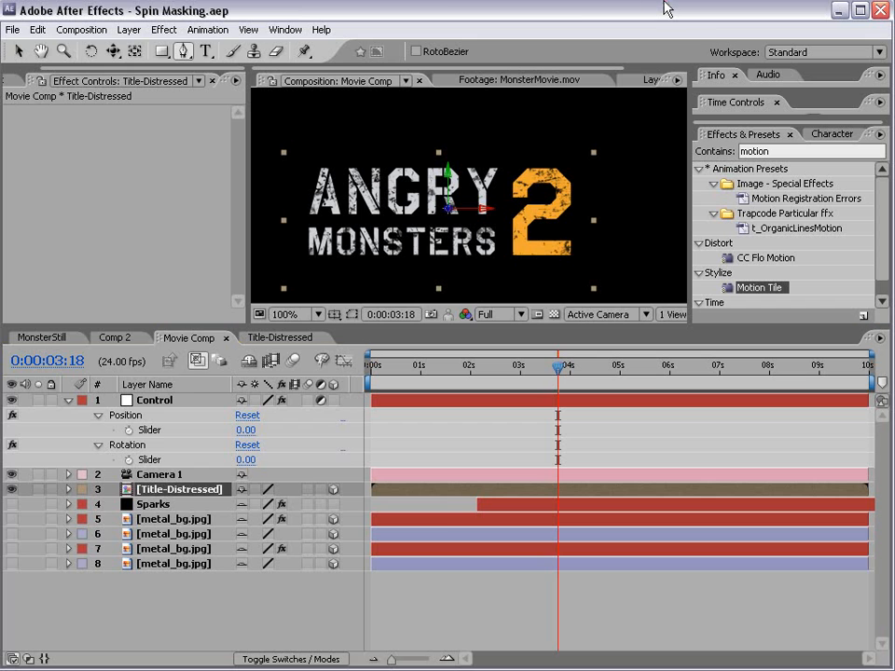
Run the MasksToLayers.jsx script on Title-Distressed and check the separated mask layers above the original layer
click(12, 30)
mouse_move(81, 446)
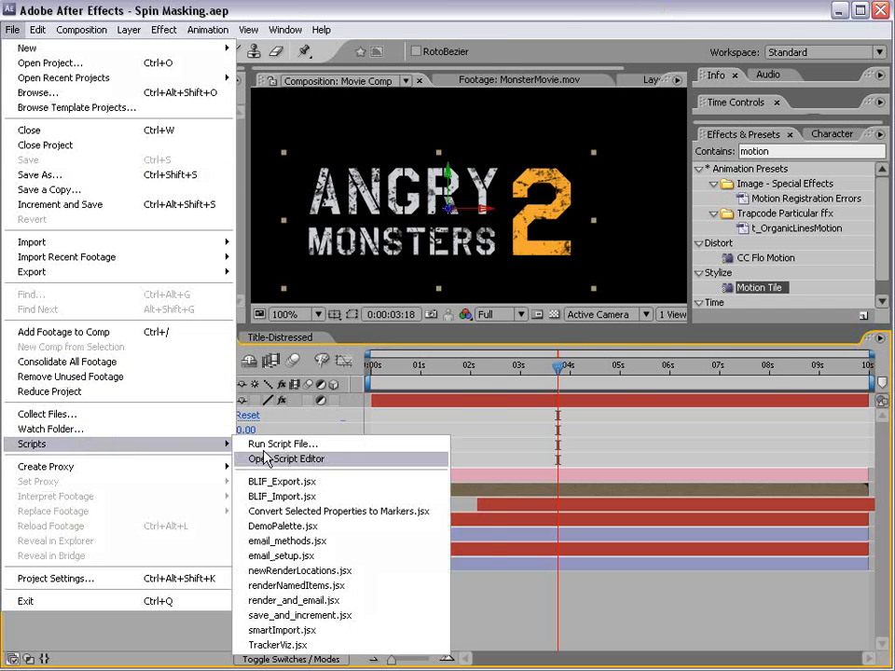
click(290, 443)
click(149, 109)
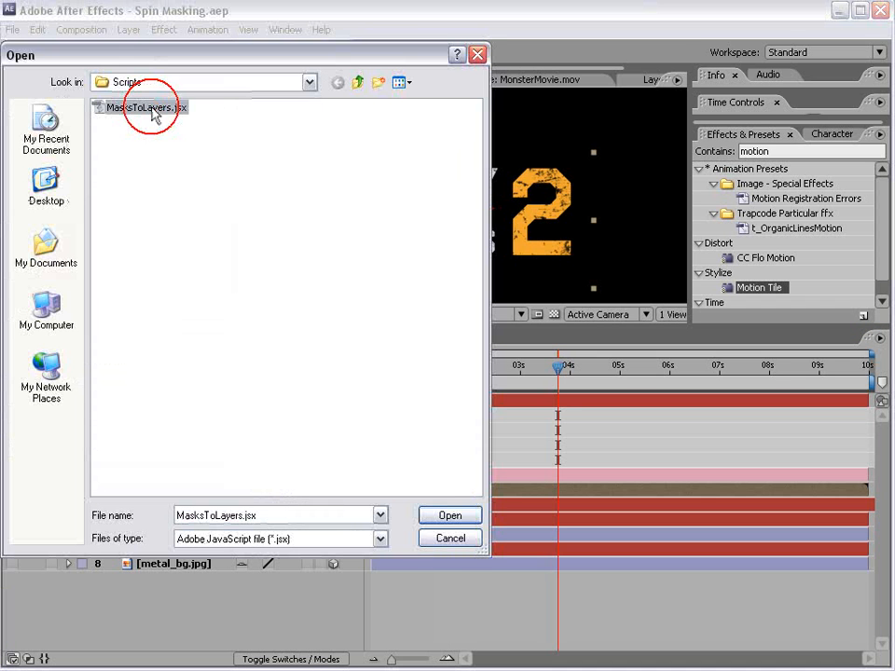
click(450, 518)
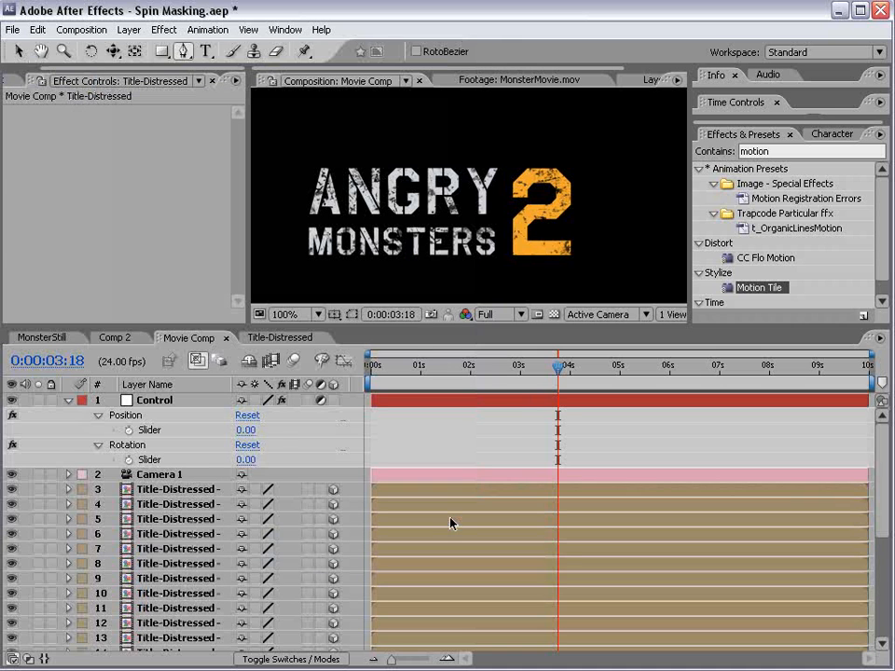
drag(140, 327, 137, 236)
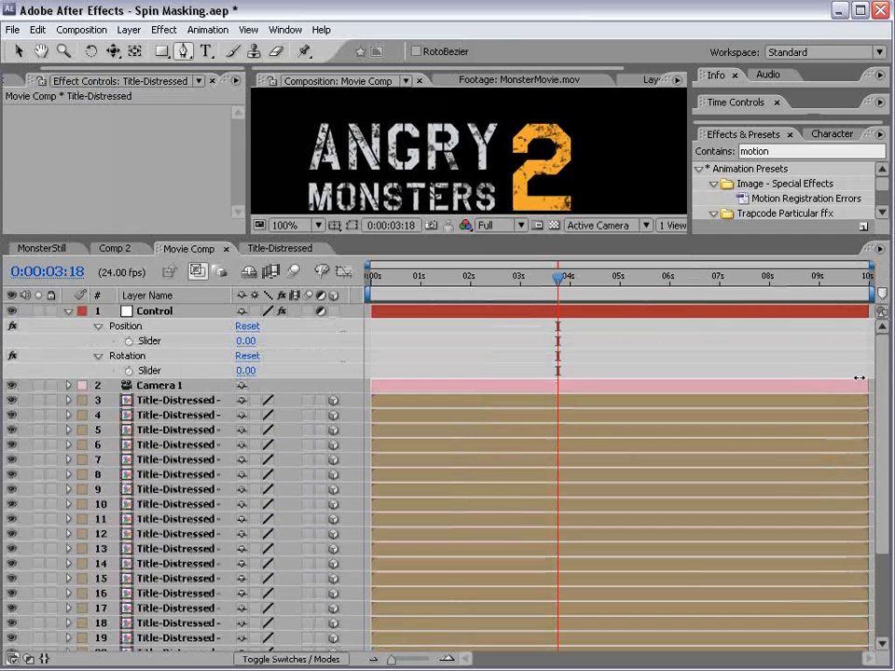
click(876, 490)
click(176, 556)
click(169, 571)
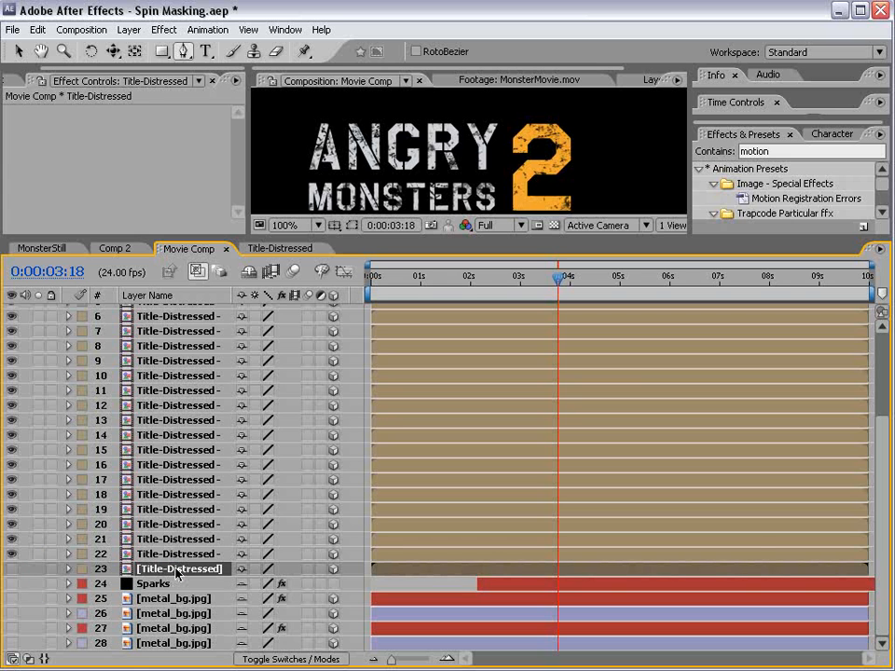
drag(883, 593, 880, 486)
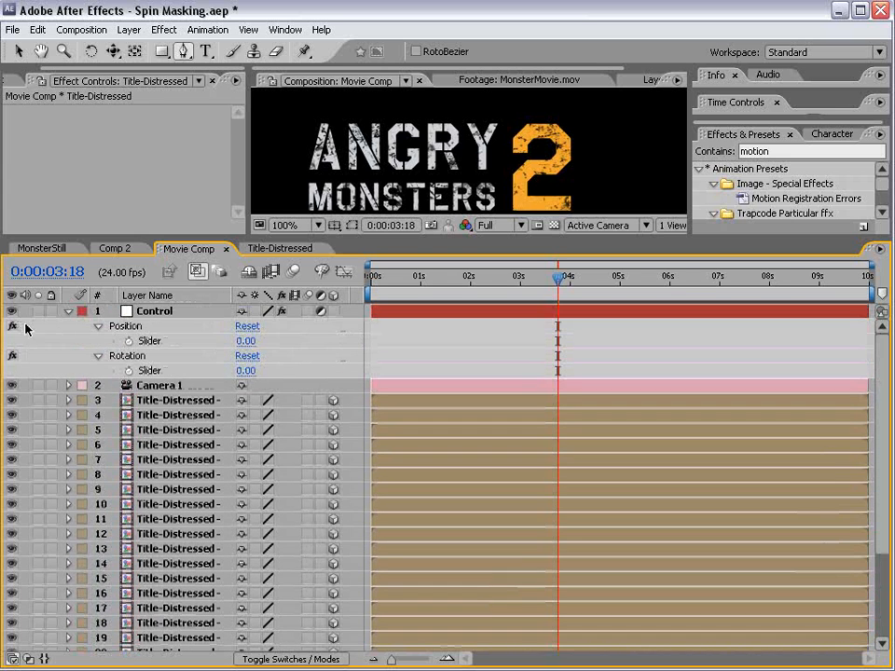
Select the Control layer and reveal its Position, Rotation and Random slider effects in the timeline
drag(411, 236, 410, 355)
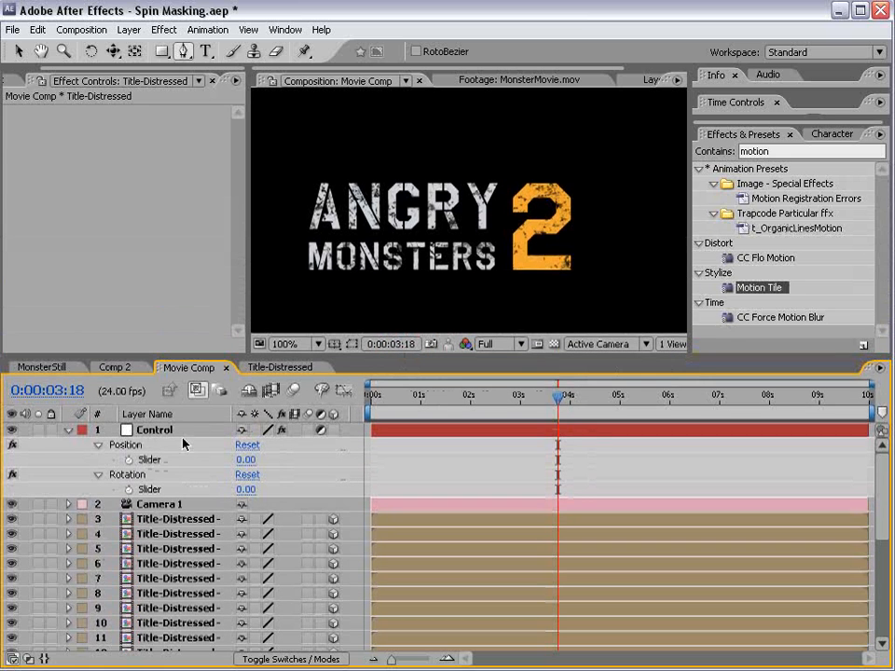
click(163, 453)
key(ctrl+v)
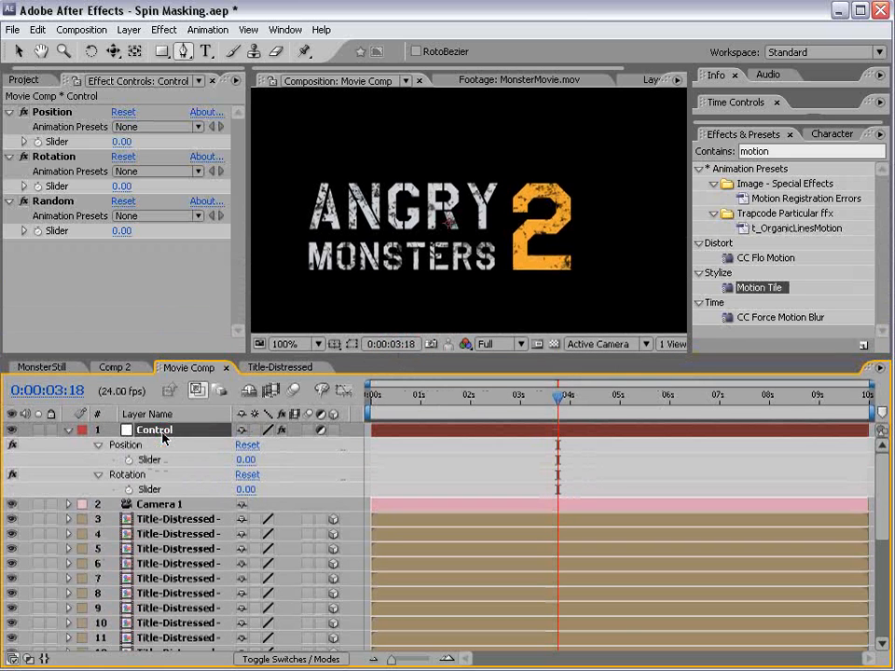
click(98, 460)
click(98, 445)
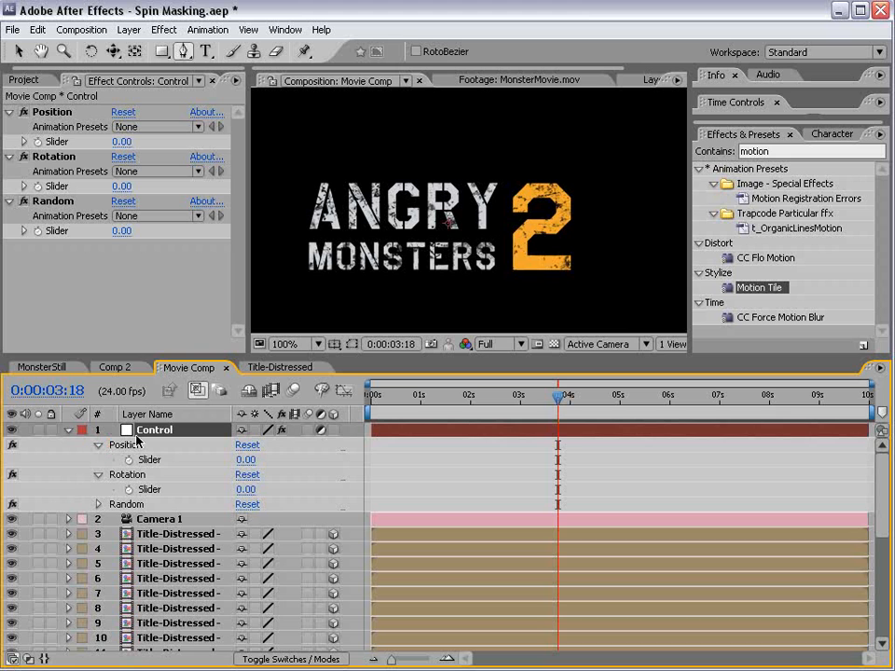
Keyframe the Control layer's Position and Rotation sliders at 0 at 0:00:02:01 and ease both keyframes
drag(444, 403, 473, 404)
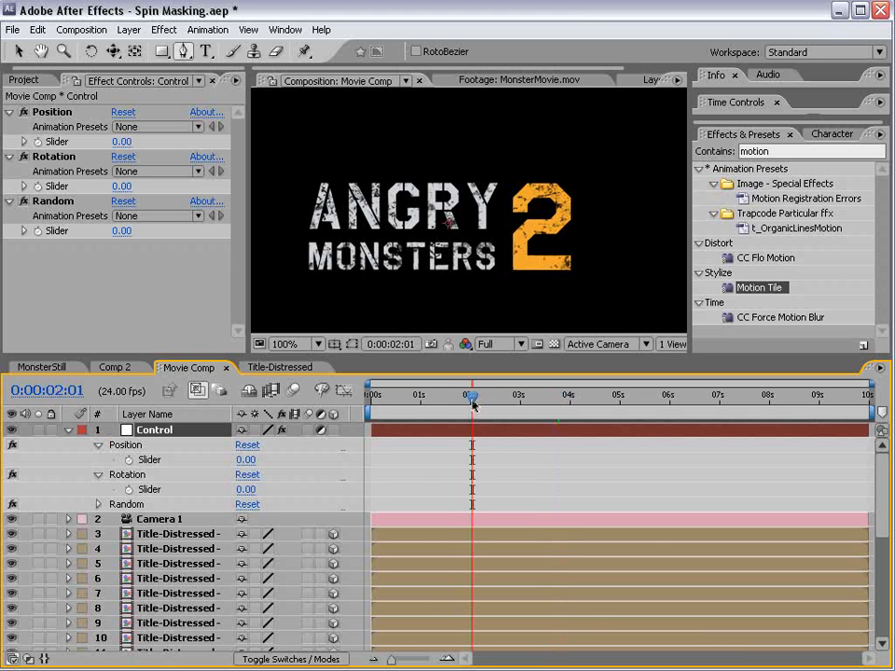
click(128, 460)
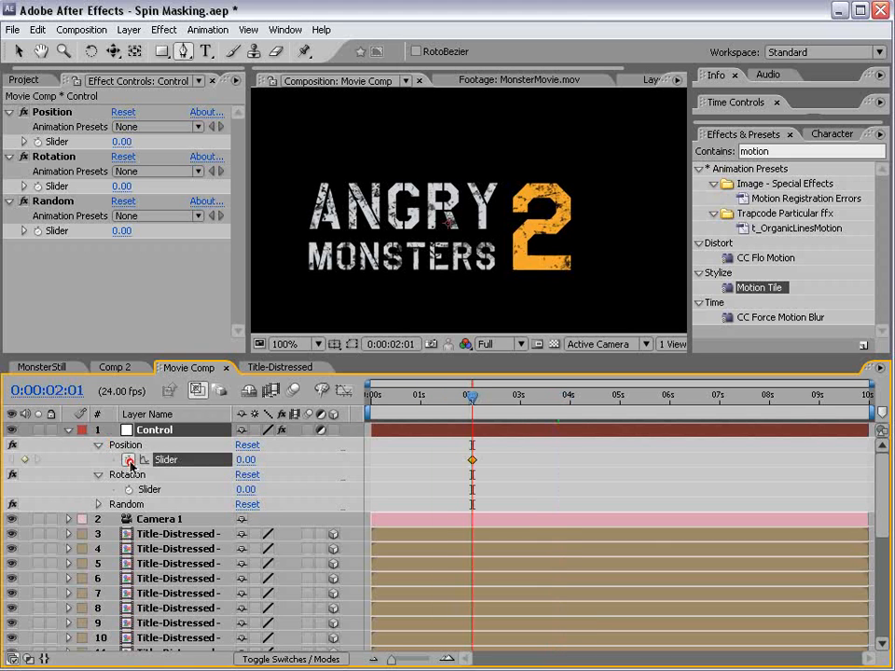
click(128, 490)
click(484, 476)
drag(484, 475, 465, 495)
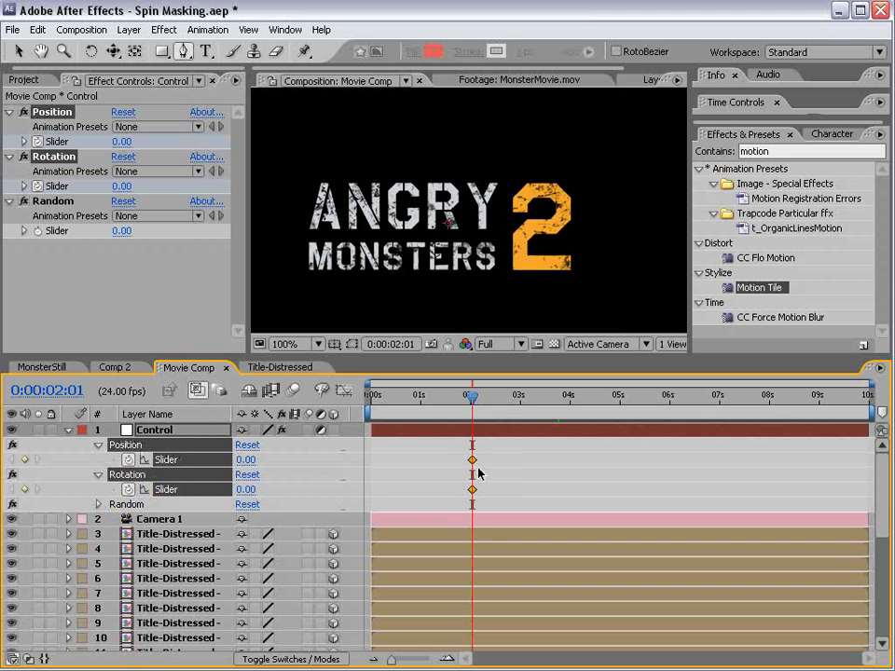
Set the Control layer's Position slider to 3244 at 0:00:00:00 and scrub through the title's assembly
drag(474, 404, 374, 393)
drag(245, 461, 753, 425)
drag(374, 399, 572, 408)
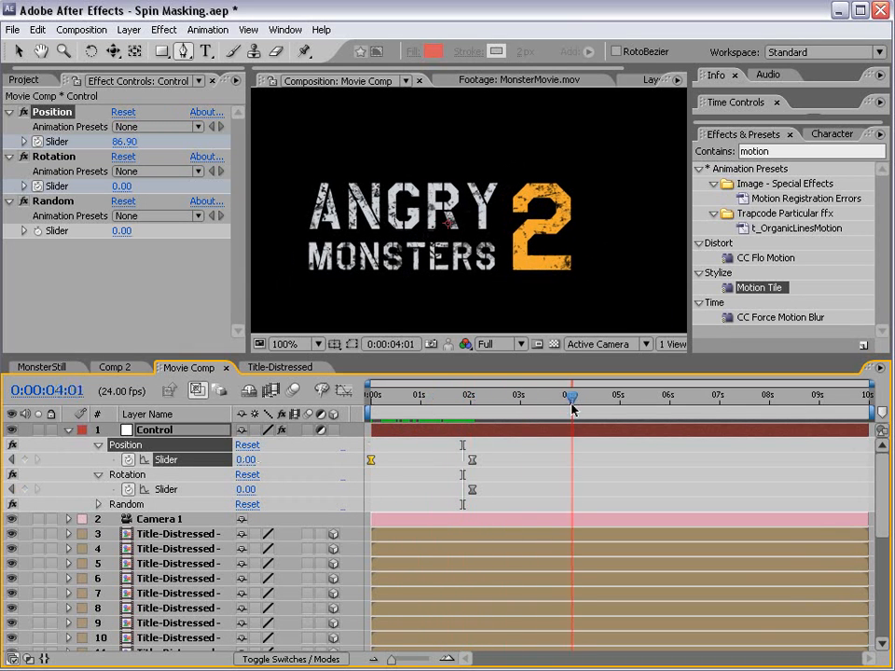
Add 0 keyframes for the Position and Rotation sliders at 0:00:04:00 and set both to 409 at 0:00:05:18
click(26, 490)
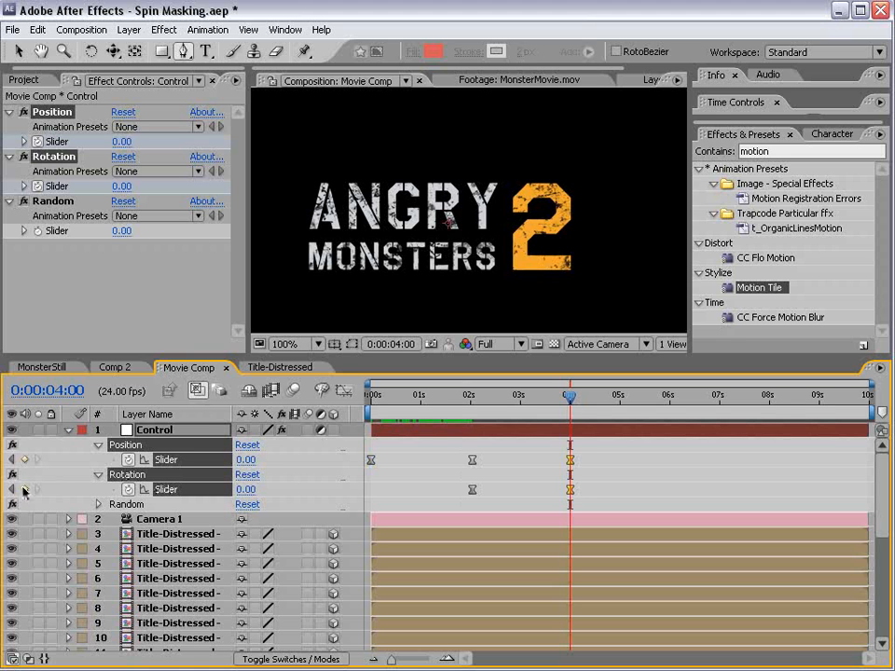
drag(569, 396, 658, 396)
drag(240, 469, 578, 458)
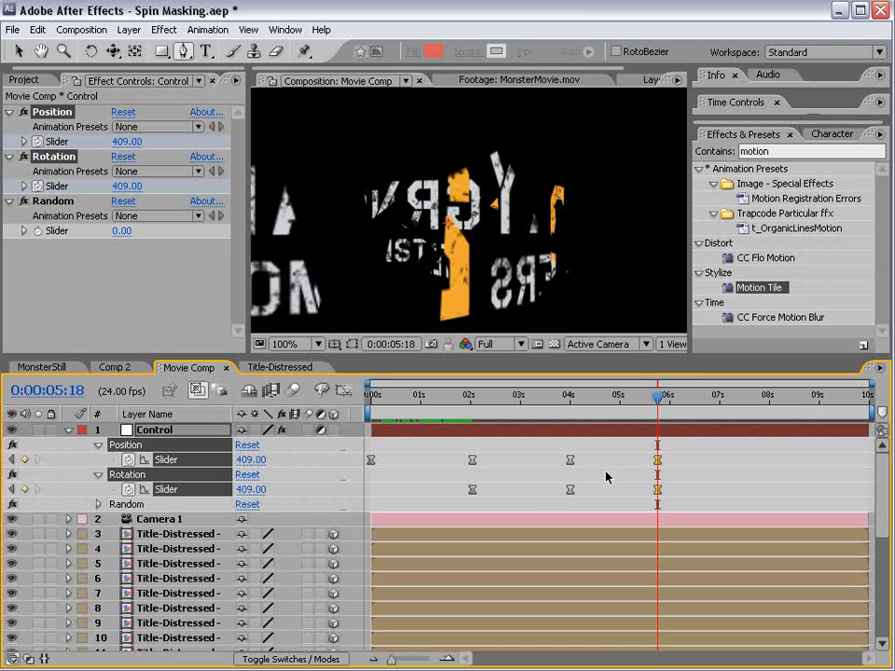
At 0:00:00:00, set the Control layer's Rotation slider to 383 and its Position slider to 3434
drag(658, 396, 344, 417)
drag(240, 499, 484, 426)
drag(375, 403, 668, 398)
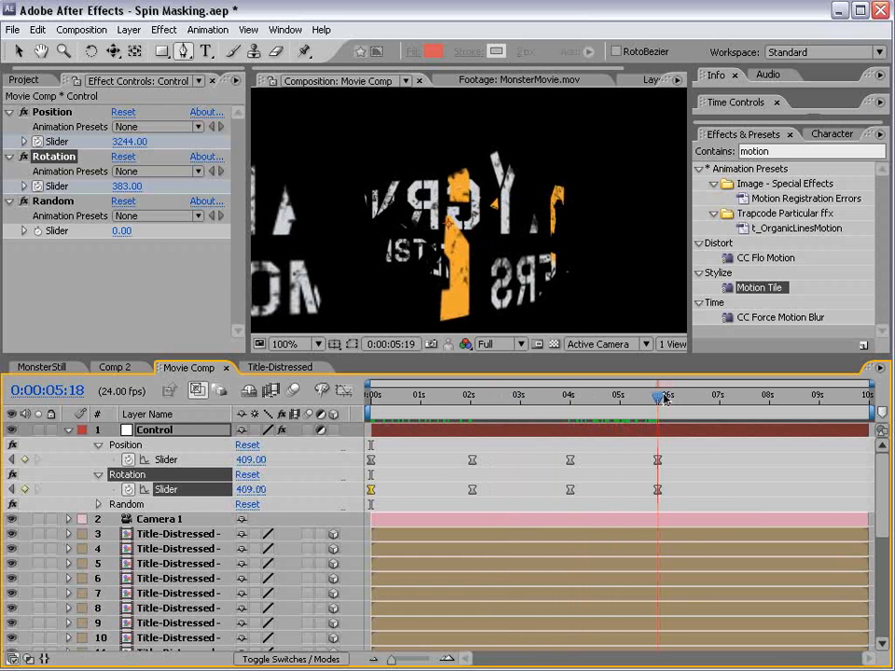
drag(244, 460, 286, 459)
drag(396, 394, 371, 396)
drag(250, 459, 265, 459)
drag(401, 395, 371, 401)
Enable motion blur for all the Title-Distressed mask layers and for Movie Comp, and scrub to 0:00:02:01
drag(373, 353, 298, 118)
click(177, 322)
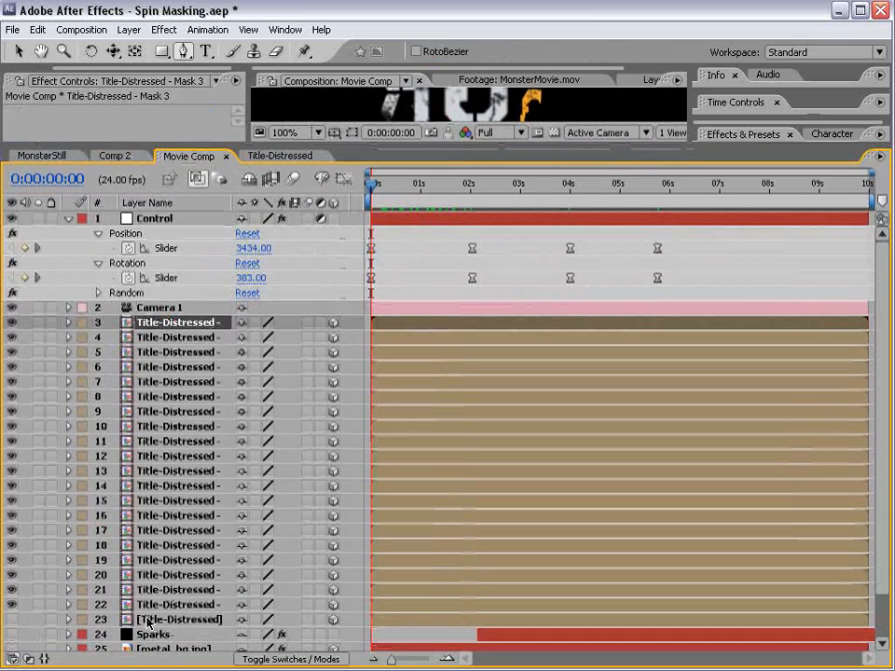
shift+click(177, 604)
click(310, 325)
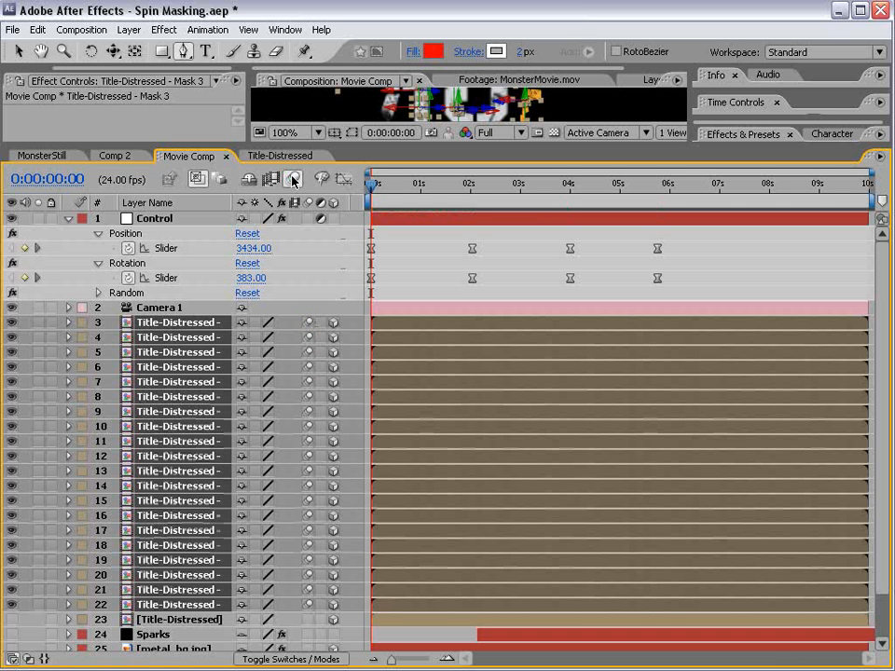
drag(280, 141, 280, 333)
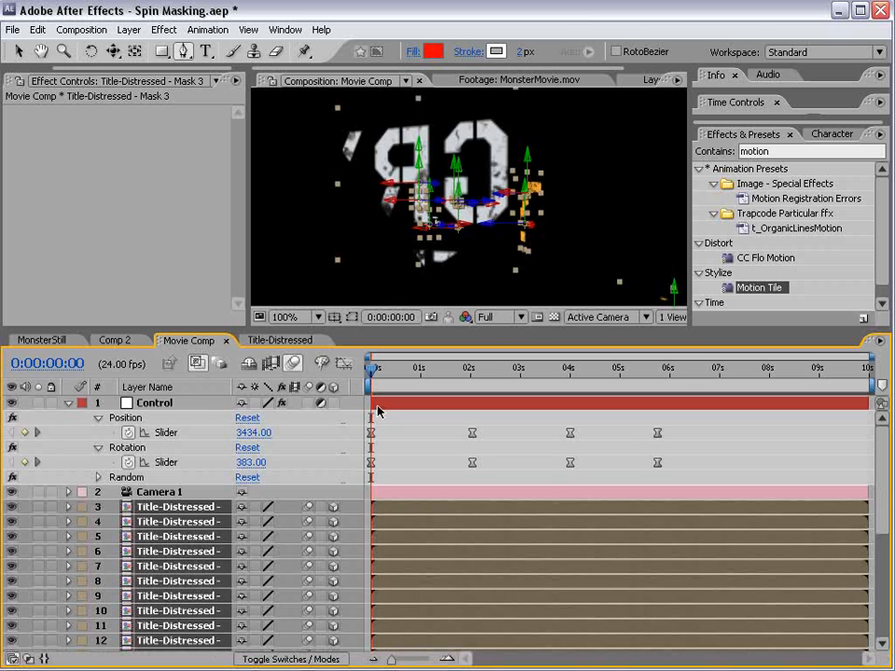
drag(371, 370, 466, 369)
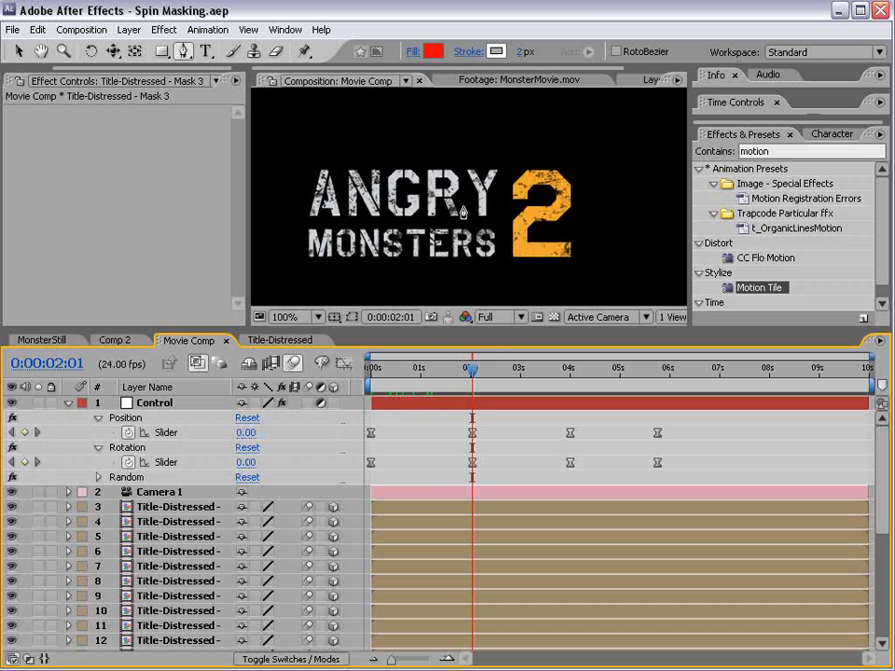
Turn on the visibility of the Sparks layer and the four metal_bg.jpg layers beneath it
key(comma)
drag(427, 330, 427, 259)
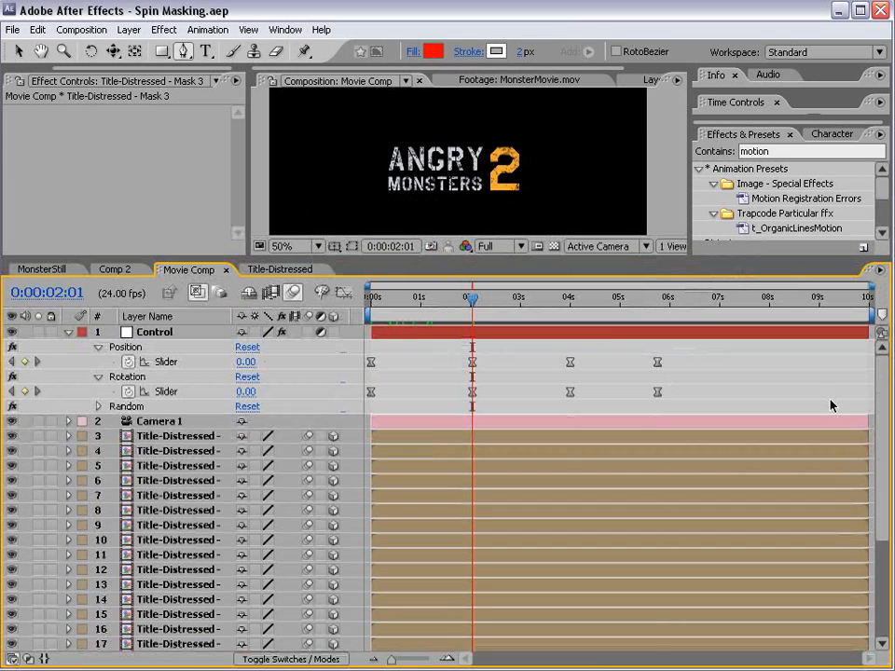
drag(888, 411, 882, 519)
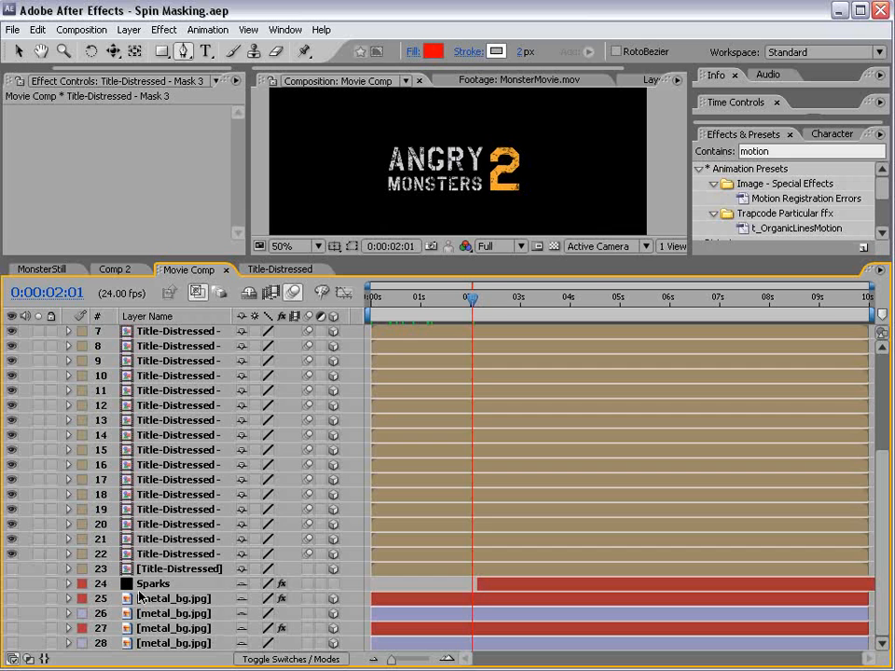
click(149, 584)
shift+click(152, 643)
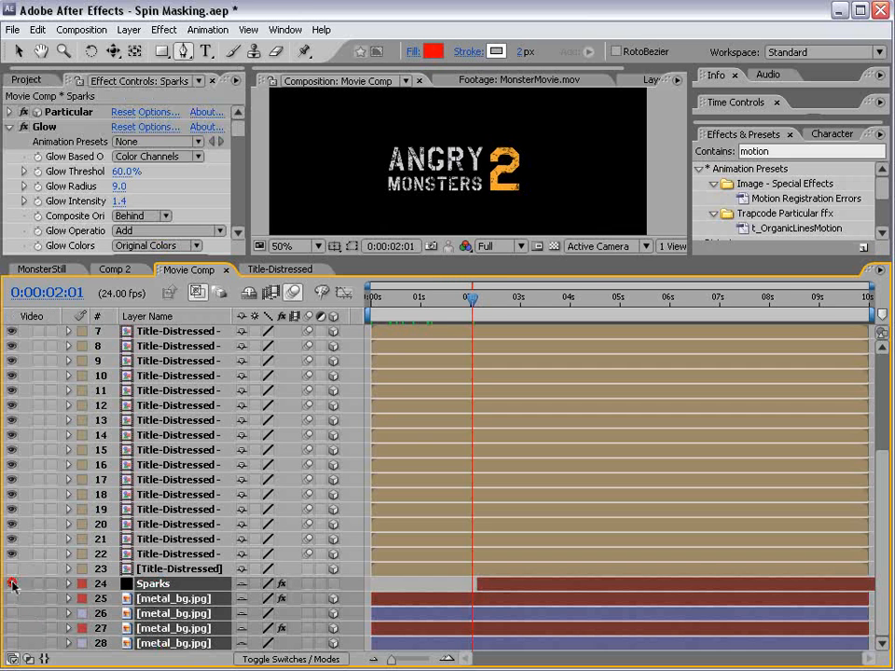
drag(12, 586, 12, 643)
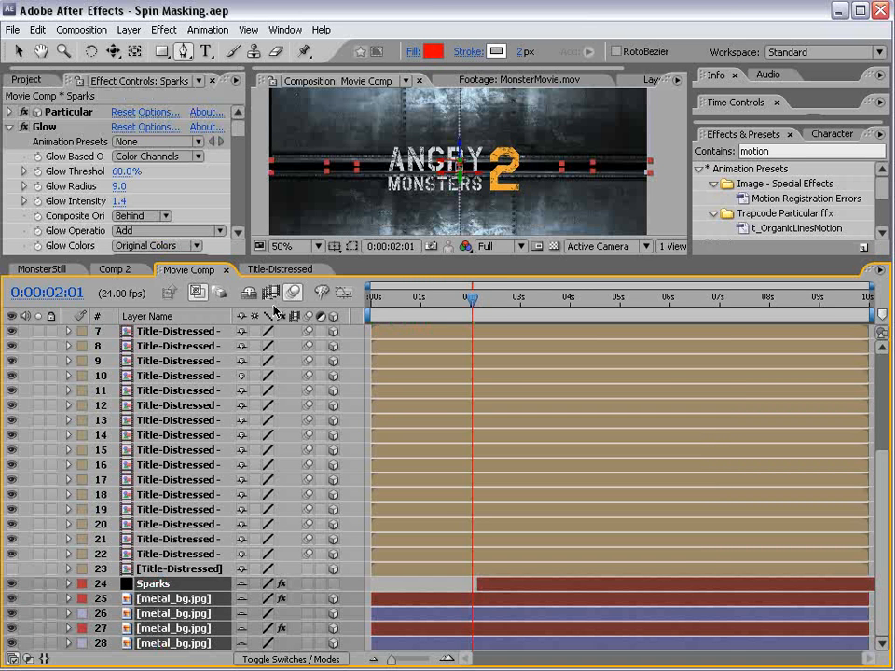
click(413, 583)
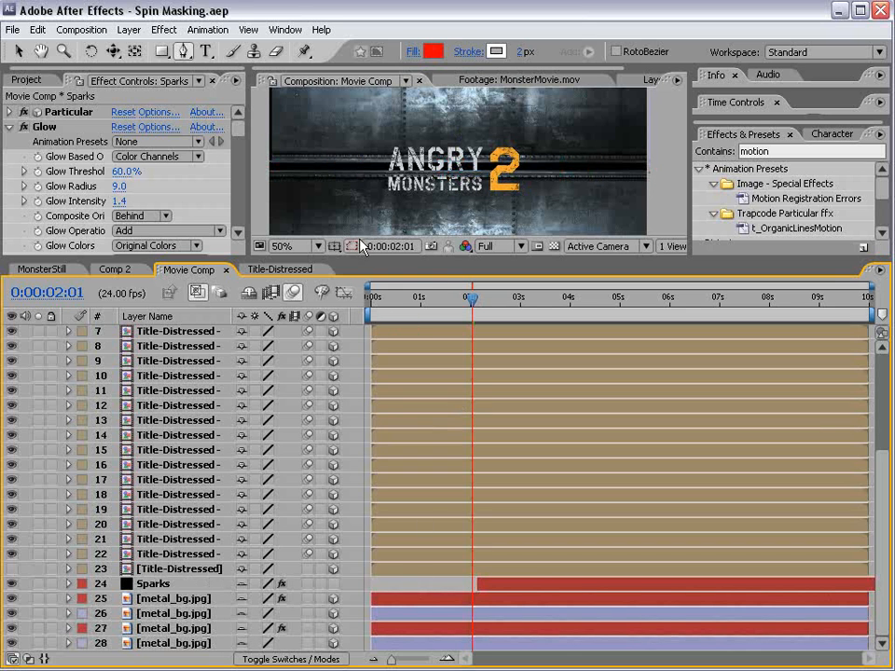
Turn off motion blur for Movie Comp and reveal the Position keyframes of metal_bg.jpg layers 26 and 28
click(292, 295)
drag(418, 257, 418, 381)
scroll(467, 464, down, 3)
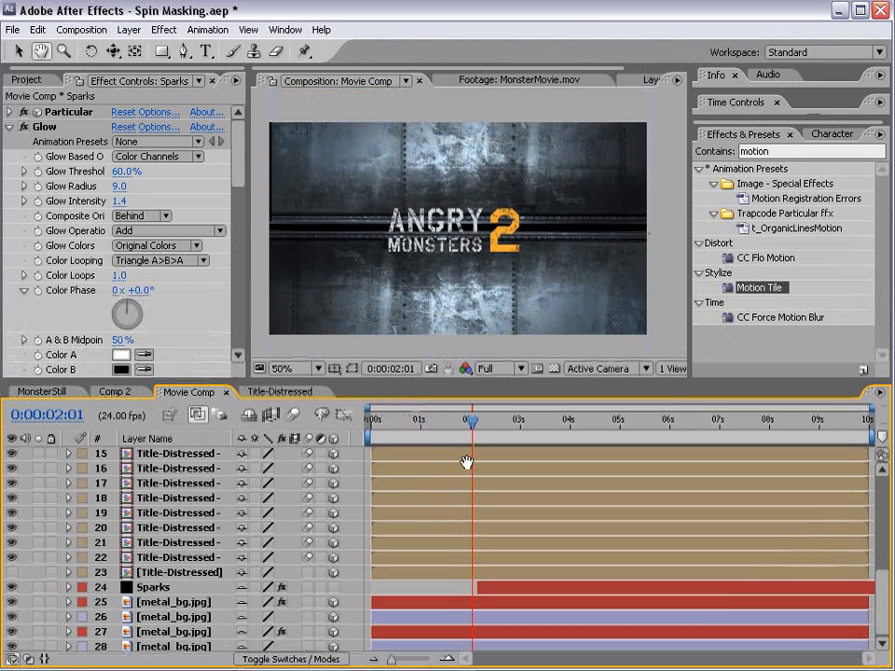
key(g)
click(154, 611)
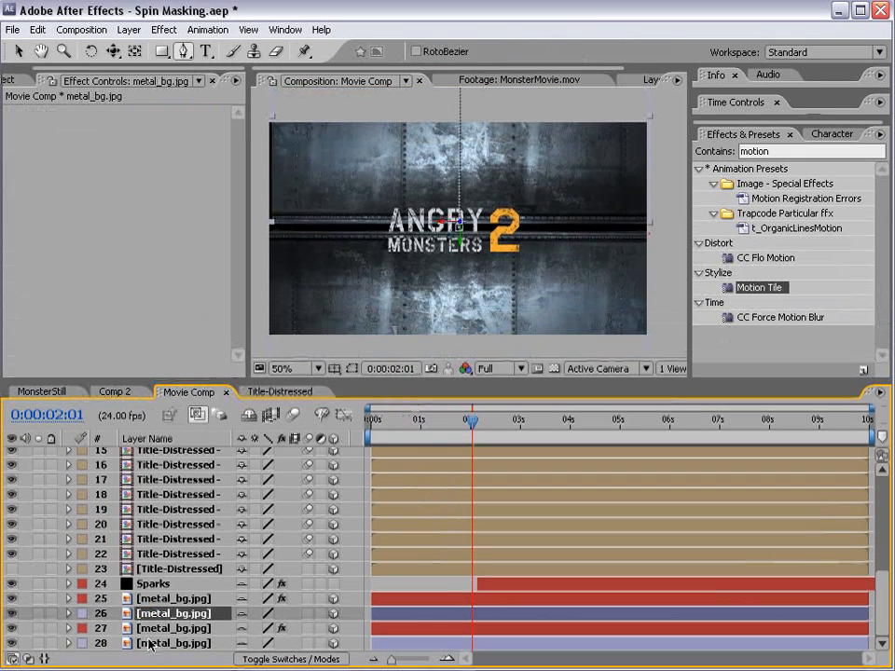
key(p)
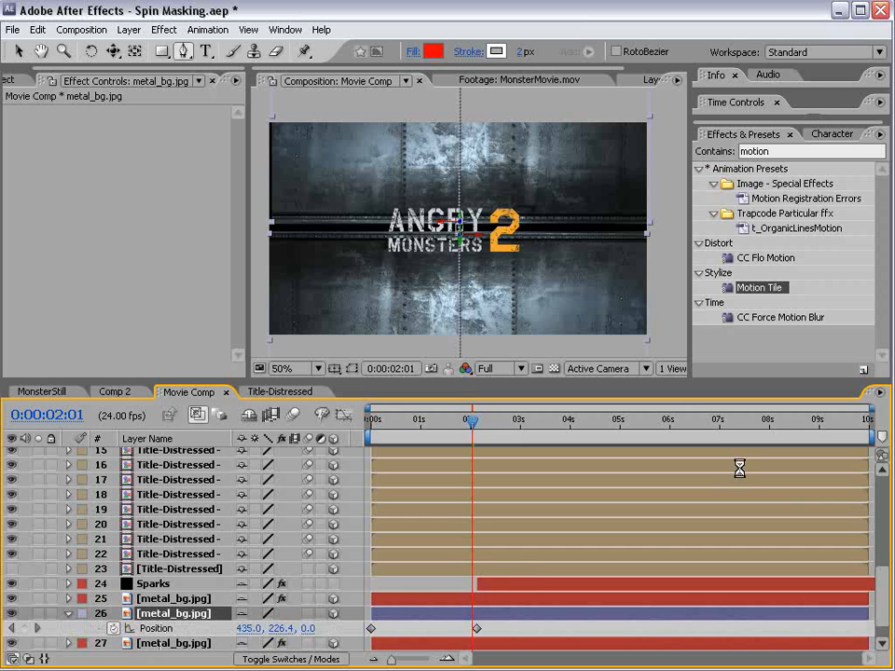
drag(878, 585, 884, 626)
Move the opening Position keyframes of both metal wall layers to 0:00:01:08
drag(488, 596, 460, 639)
mouse_move(473, 421)
mouse_down()
mouse_move(444, 432)
mouse_move(476, 430)
mouse_up()
drag(431, 581, 371, 655)
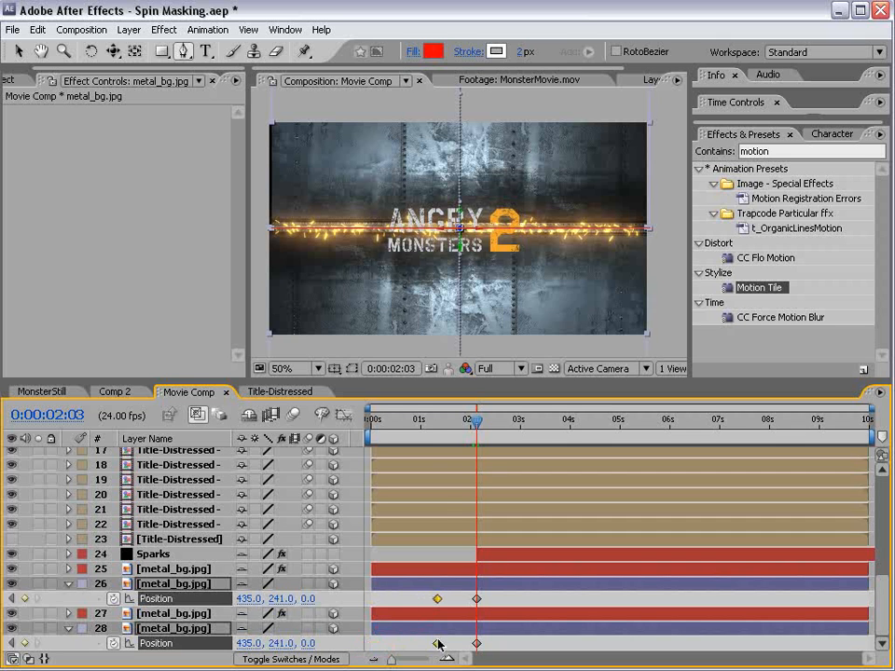
mouse_move(423, 436)
mouse_down()
mouse_move(430, 426)
mouse_move(476, 424)
mouse_move(439, 428)
mouse_up()
At 0:00:01:08, raise the upper metal wall to Y -183 and move the lower wall farther down below the frame
click(509, 600)
click(482, 586)
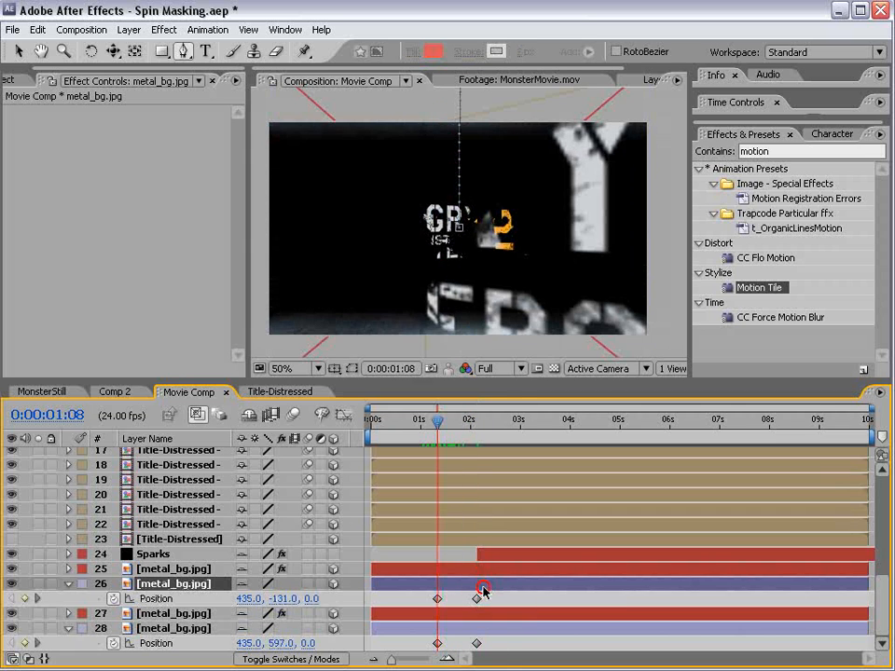
scroll(510, 247, down, 2)
key(v)
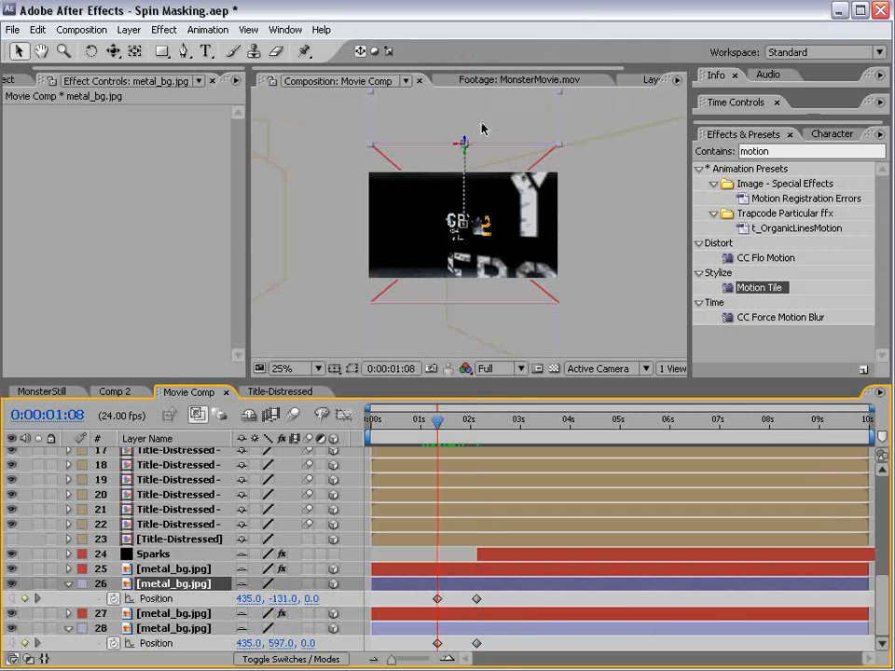
drag(482, 131, 482, 119)
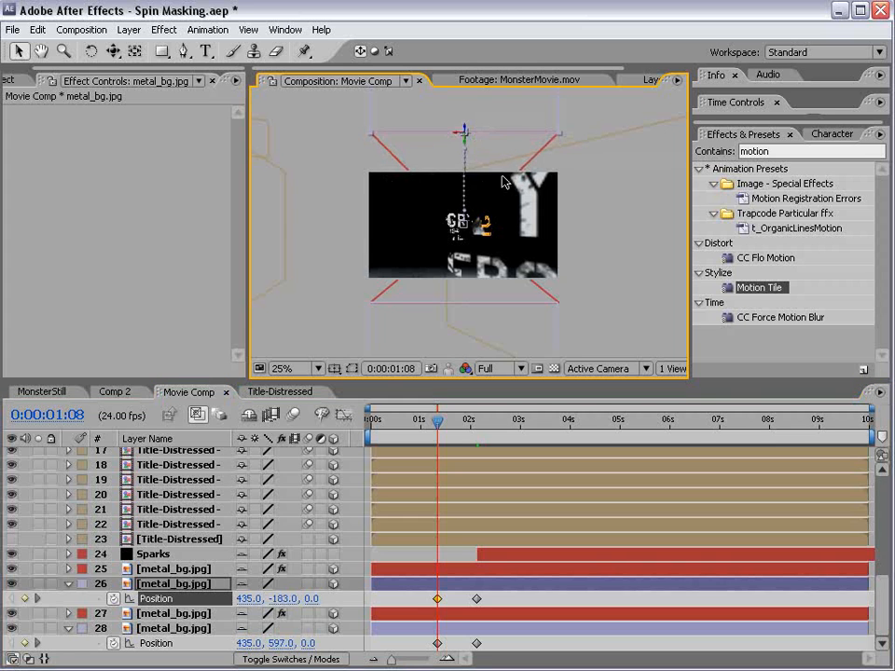
click(396, 341)
drag(403, 333, 402, 353)
Move the closing Position keyframes of both metal walls to 0:00:02:00
drag(441, 431, 469, 425)
scroll(469, 312, up, 1)
key(Page_Up)
key(Page_Down)
drag(490, 597, 472, 647)
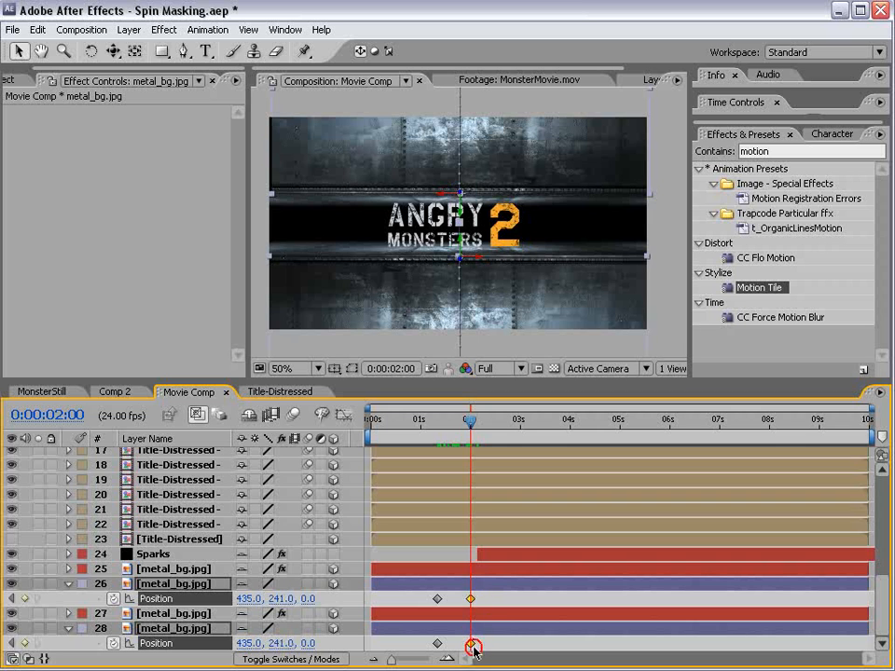
Shift the Sparks layer to start at 0:00:02:00 and scrub ahead to 0:00:03:16
drag(471, 422, 469, 425)
drag(493, 557, 489, 557)
drag(471, 421, 556, 422)
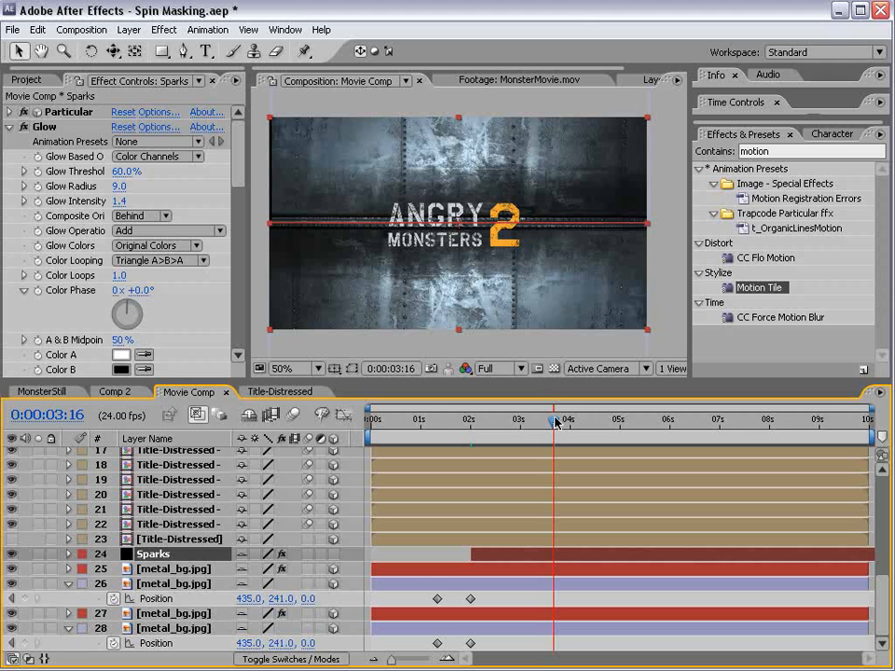
Add Position keyframes at 0:00:04:00 to metal_bg.jpg layers 26 and 28 to hold the walls closed
click(68, 585)
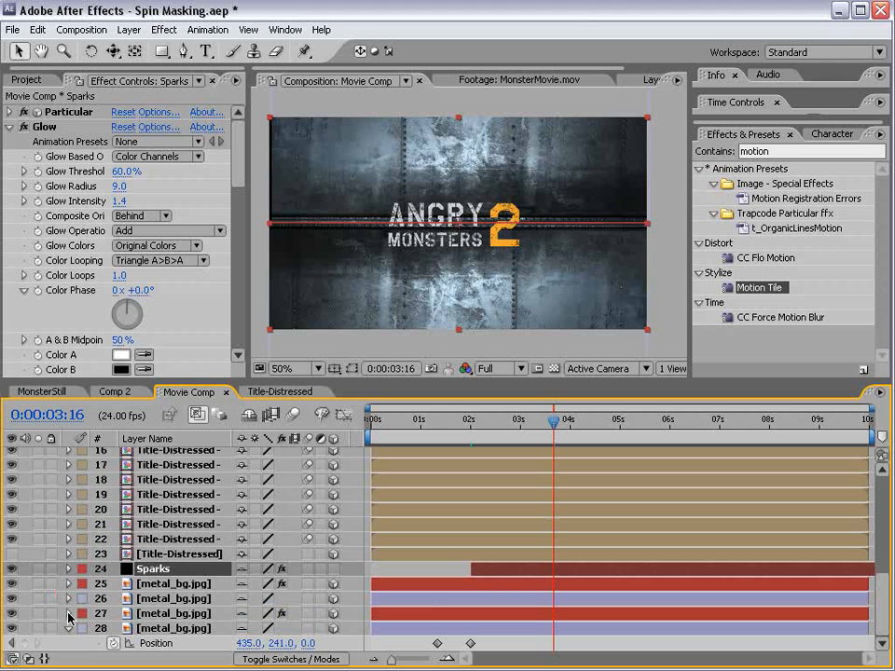
click(148, 599)
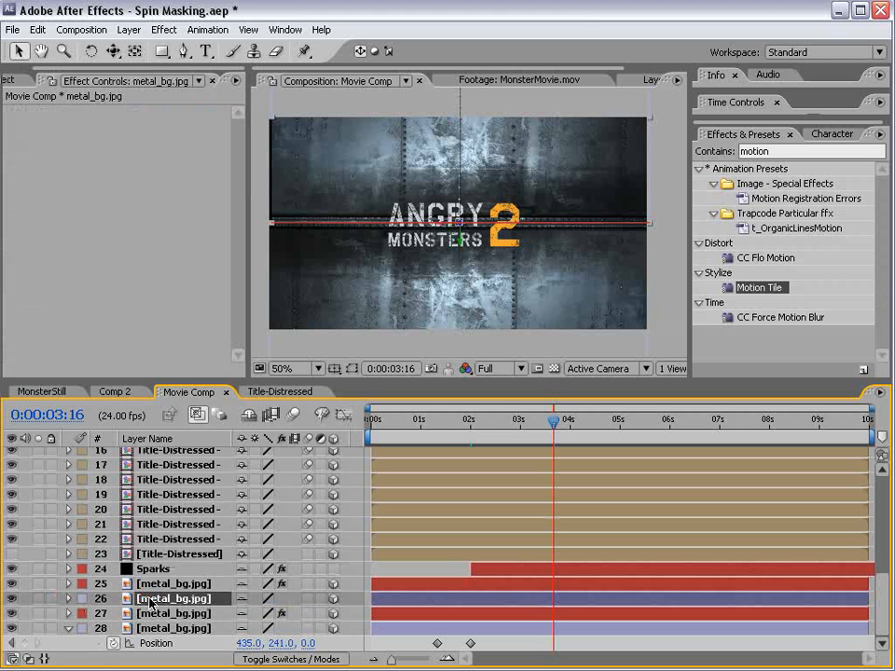
key(p)
drag(550, 424, 569, 425)
drag(579, 378, 579, 304)
click(24, 599)
click(25, 643)
At 0:00:04:16, move the upper metal wall up and the lower one down out of frame, and scrub through their exit
key(space)
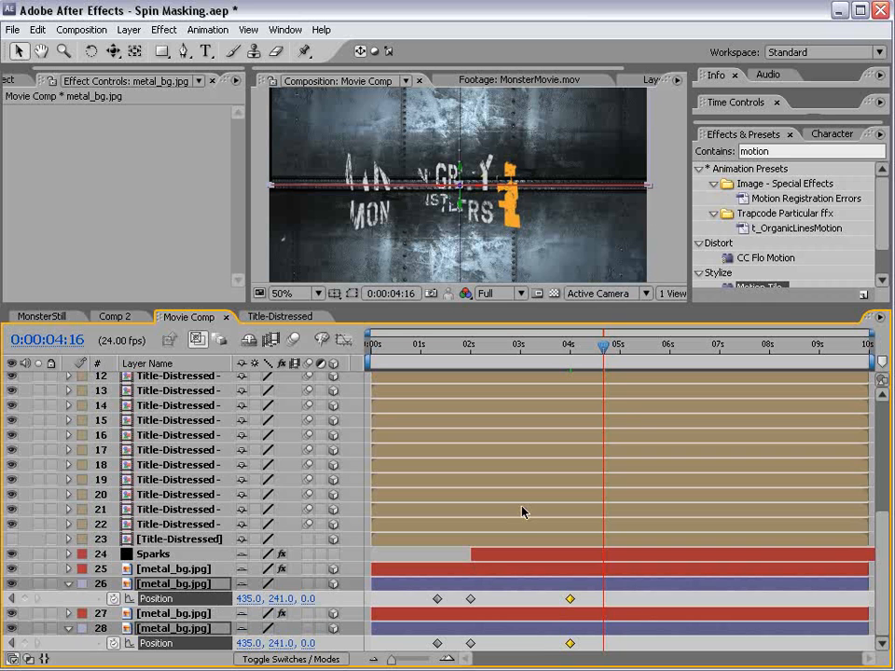
scroll(657, 228, down, 1)
click(529, 129)
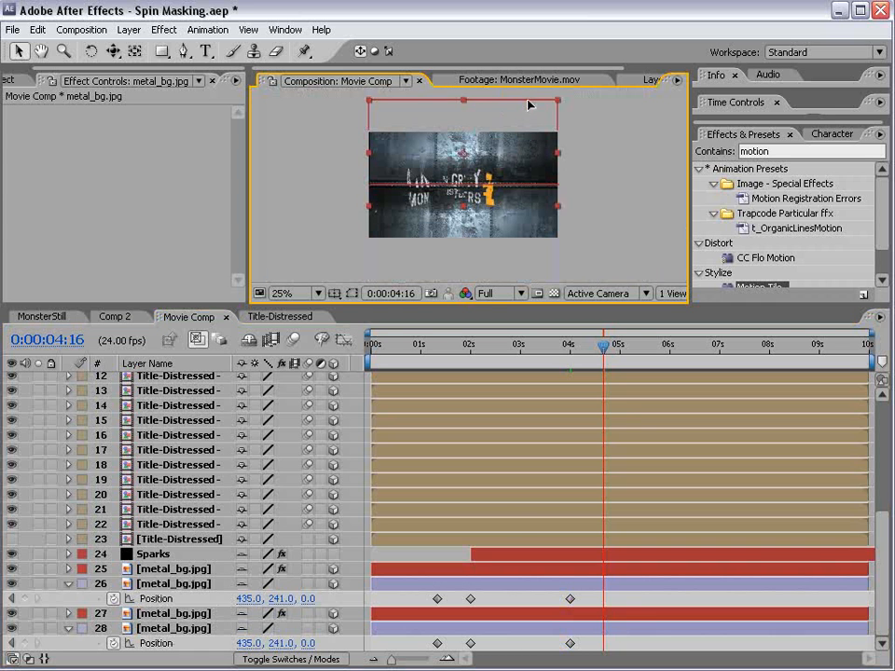
click(564, 586)
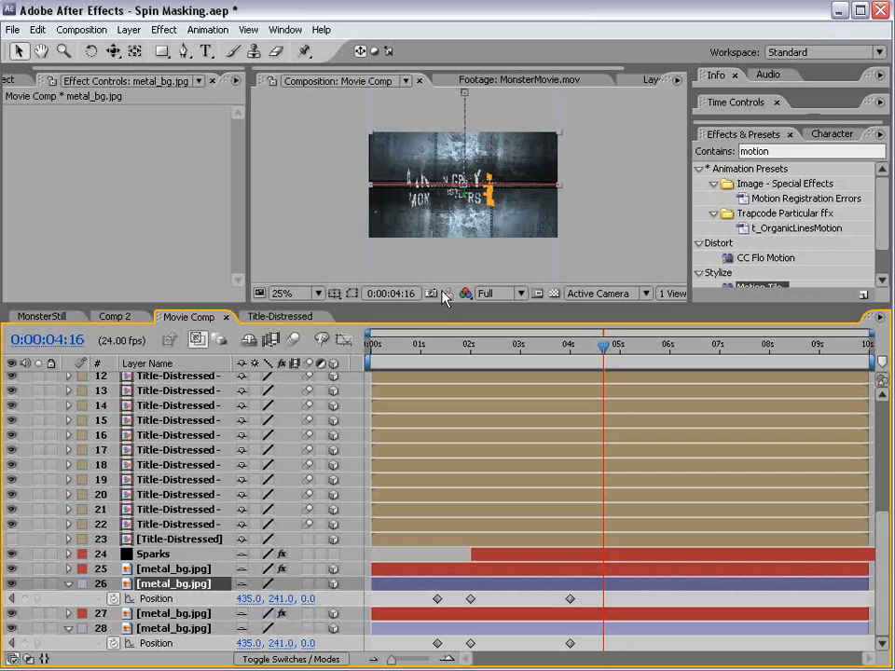
drag(455, 317, 466, 414)
drag(496, 215, 498, 295)
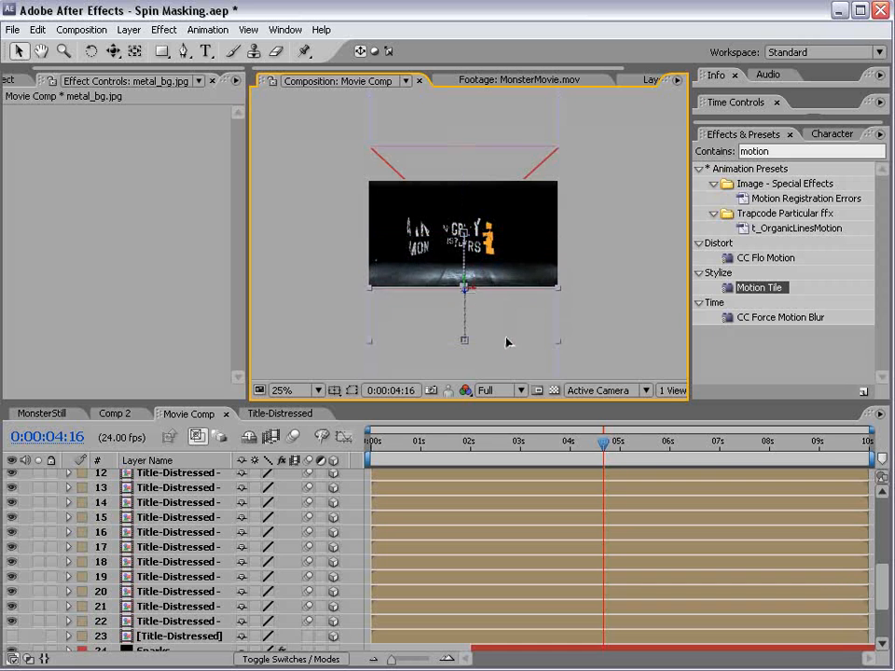
drag(607, 442, 631, 473)
drag(586, 404, 581, 365)
scroll(491, 242, up, 2)
Return to 0:00:00:00, collapse the Control layer's properties, and add a 3D null object
drag(625, 410, 345, 421)
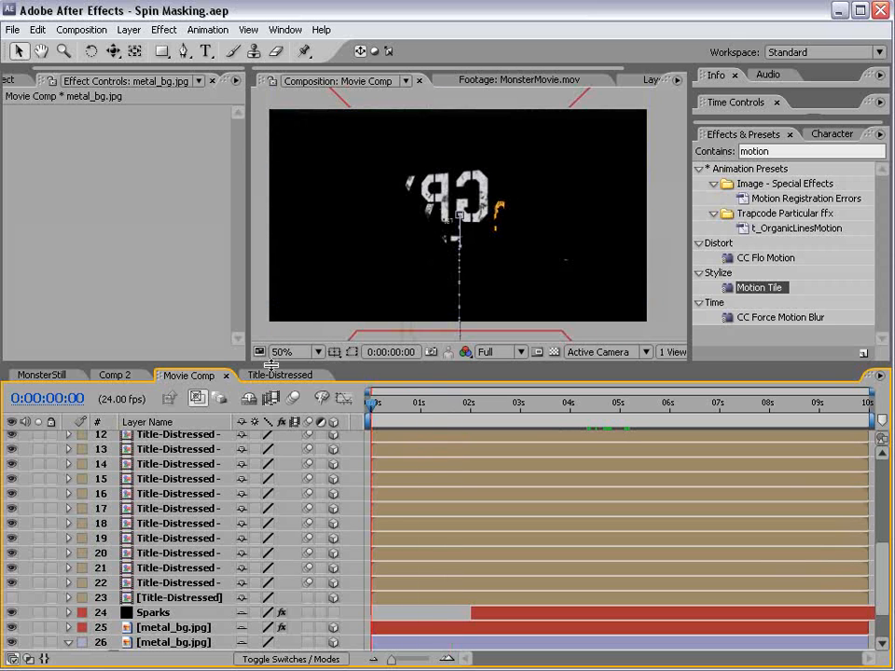
scroll(781, 507, up, 10)
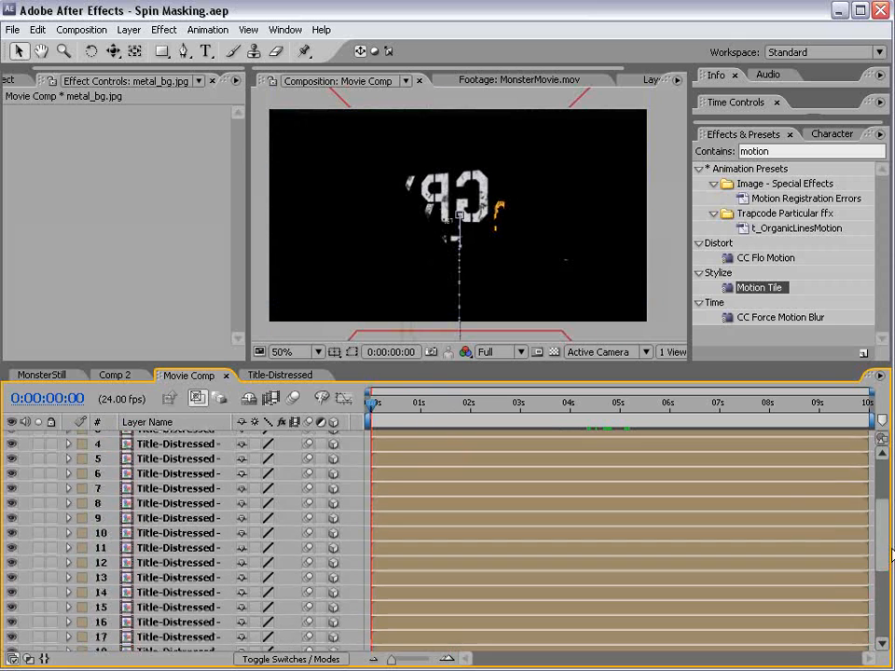
click(161, 521)
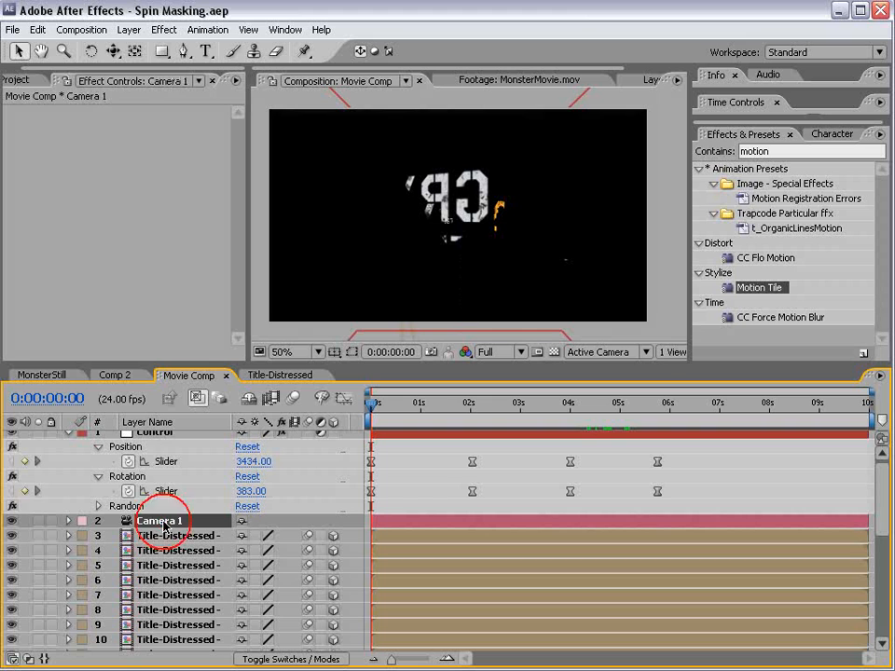
click(68, 434)
click(128, 29)
mouse_move(139, 48)
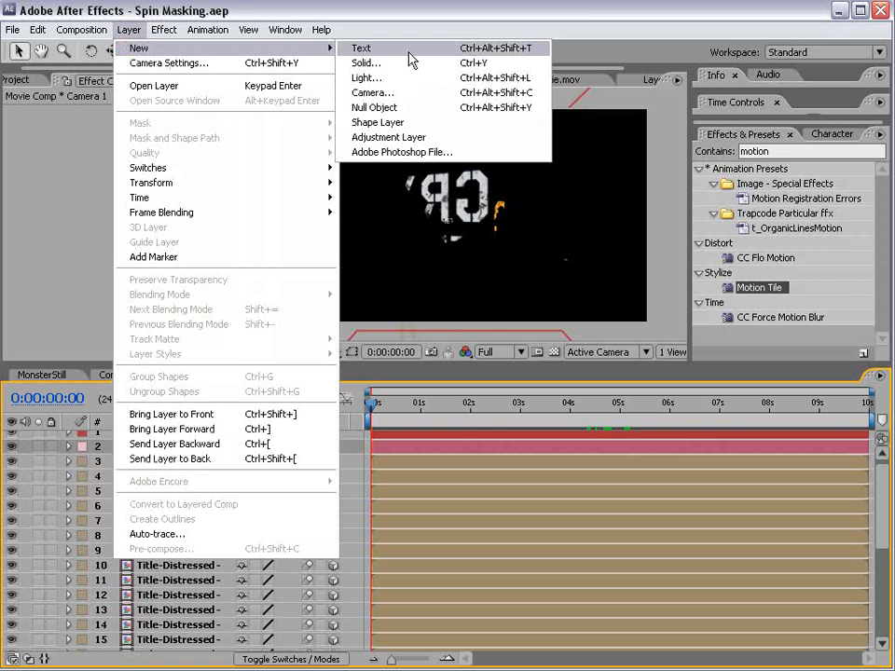
click(378, 109)
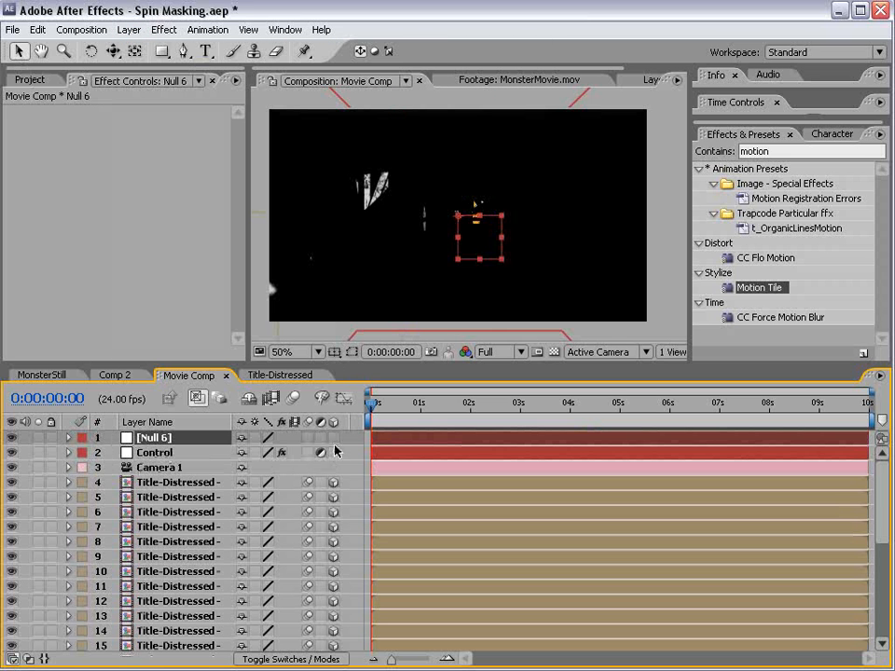
Show the timeline's Parent column and parent Camera 1 to the new null object
click(155, 468)
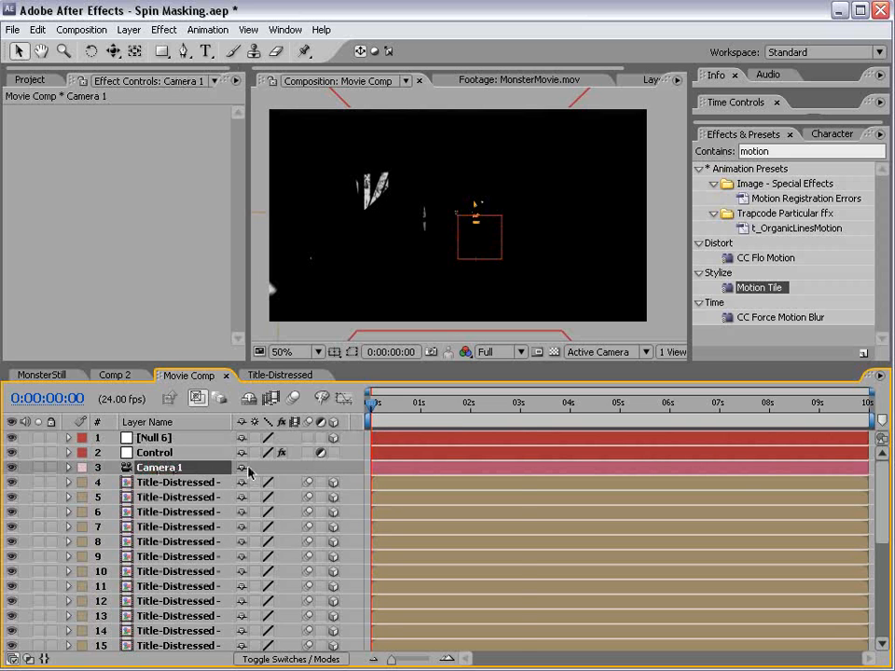
right_click(347, 422)
mouse_move(387, 465)
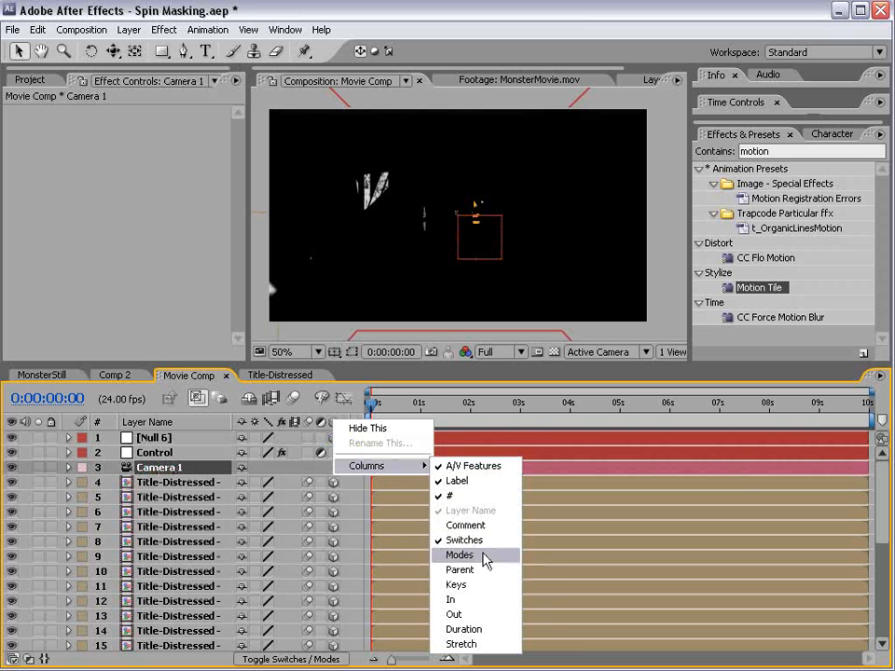
click(461, 569)
drag(360, 472, 158, 438)
Rename the null object as Cam Control
click(155, 439)
key(Return)
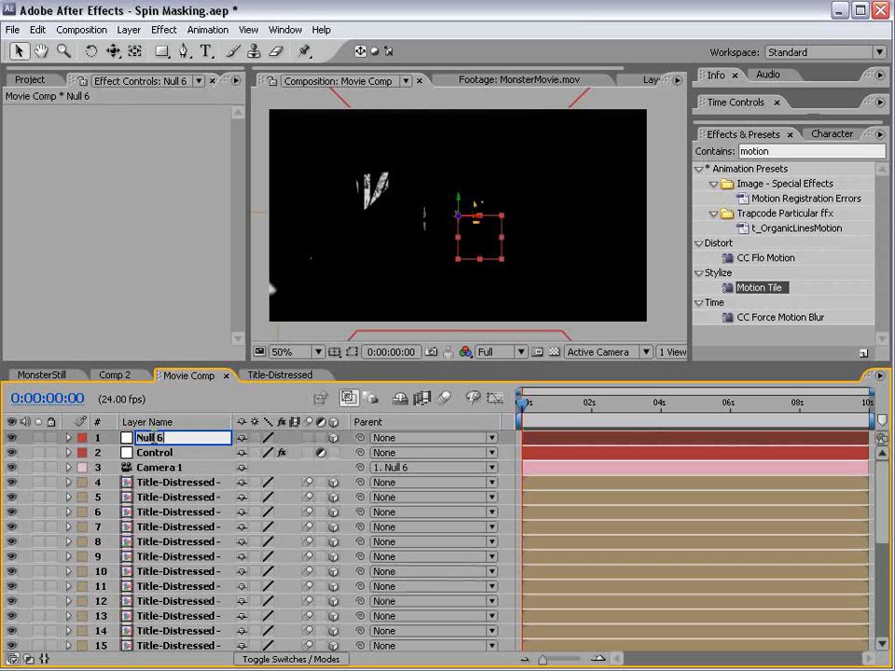
text(Cam Control)
key(Return)
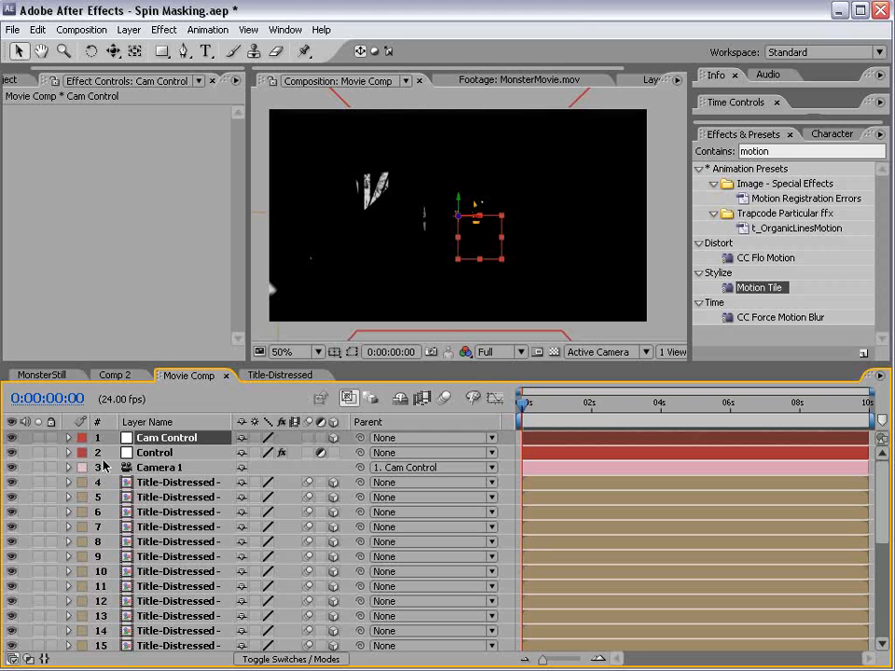
Keyframe Cam Control's Position at 0:00:00:00 and 0:00:02:00, and increase its Z position at the starting keyframe
key(p)
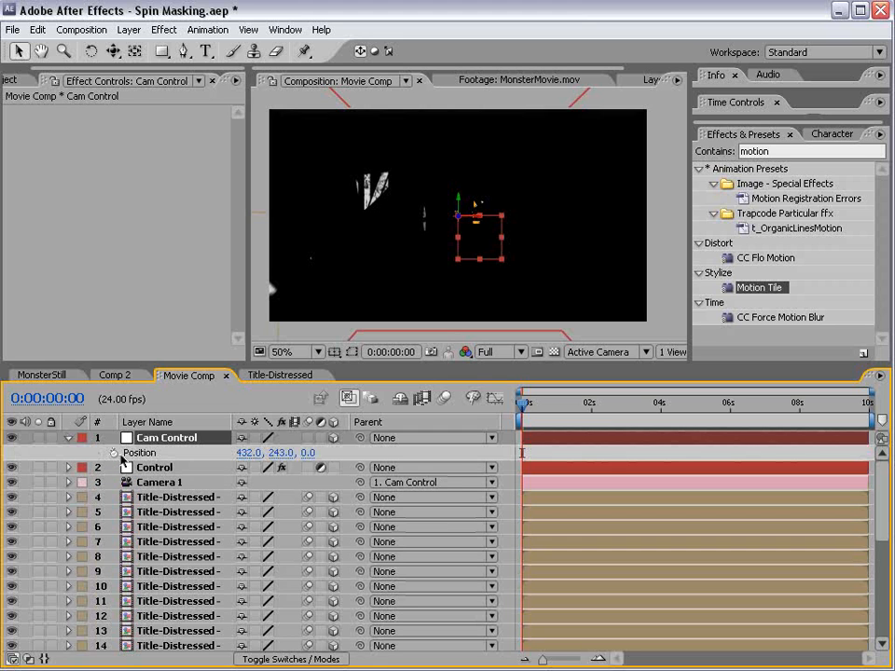
click(113, 454)
drag(535, 403, 589, 403)
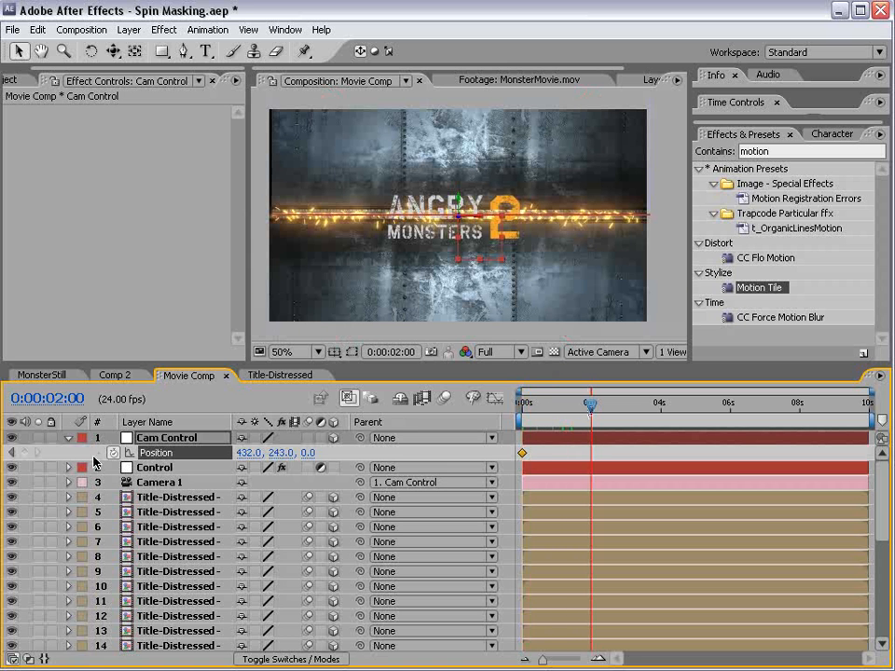
drag(570, 411, 493, 419)
drag(313, 454, 463, 453)
Add an eased Cam Control Position keyframe at about 0:00:04:00, set Z to 902 at 0:00:04:19, and scrub between them
drag(529, 410, 702, 409)
drag(309, 452, 519, 443)
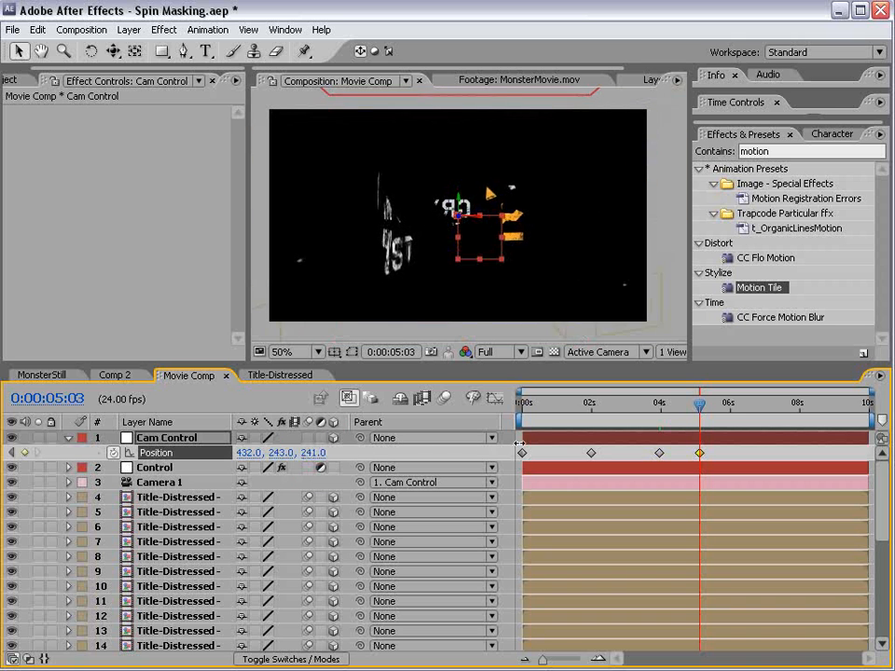
mouse_move(689, 406)
mouse_down()
mouse_move(666, 407)
mouse_move(681, 407)
mouse_move(691, 464)
mouse_move(668, 408)
mouse_move(652, 408)
mouse_move(698, 410)
mouse_move(689, 411)
mouse_up()
click(659, 454)
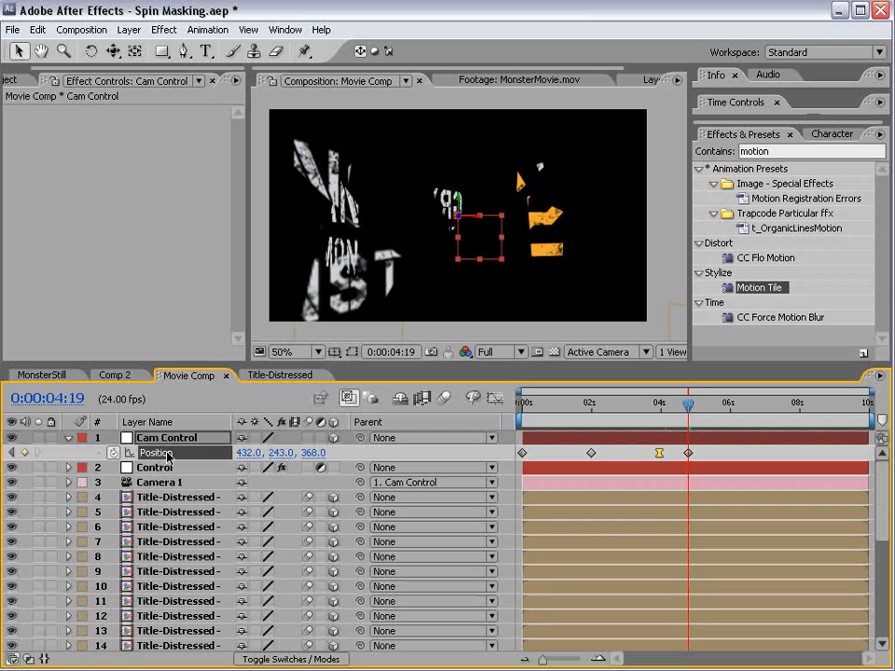
drag(307, 452, 358, 451)
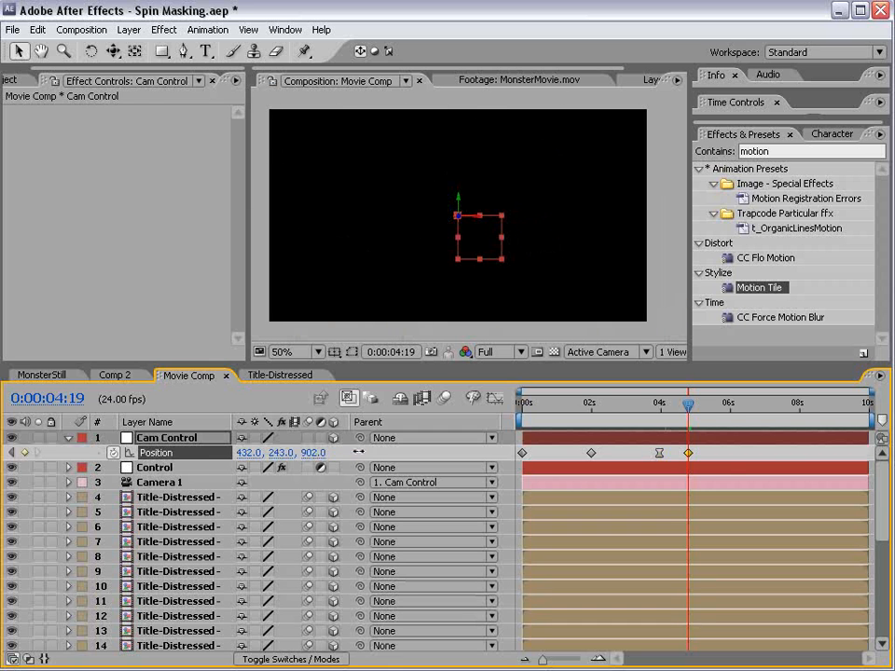
drag(689, 406, 666, 409)
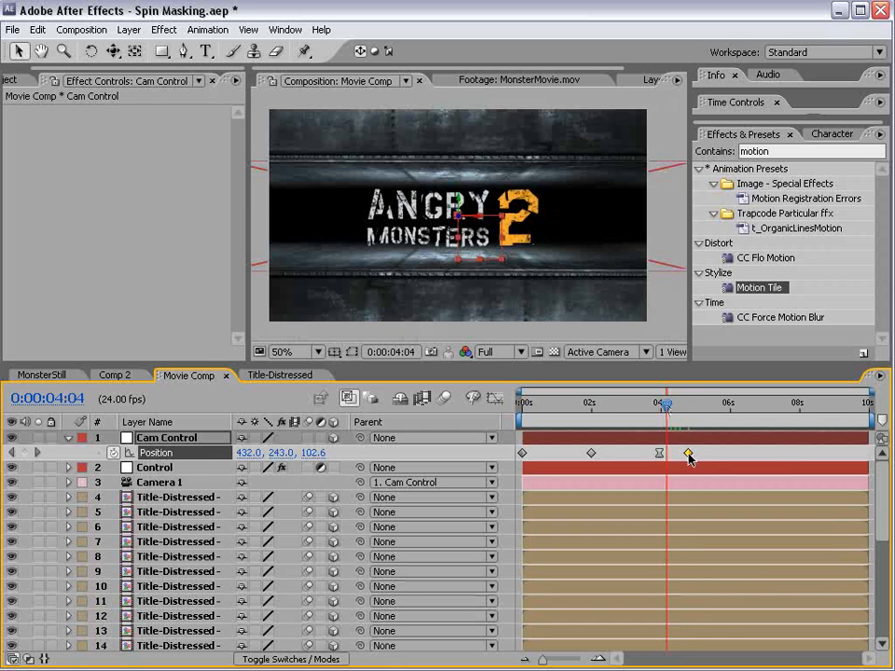
Play back the Cam Control camera move and inspect the title closely at 0:00:01:23
click(629, 408)
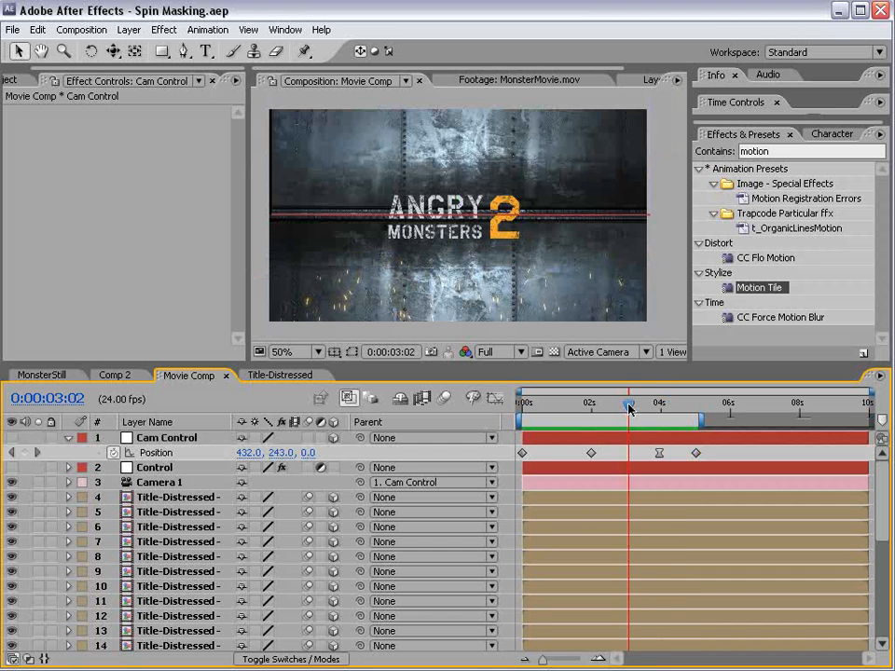
key(KP_0)
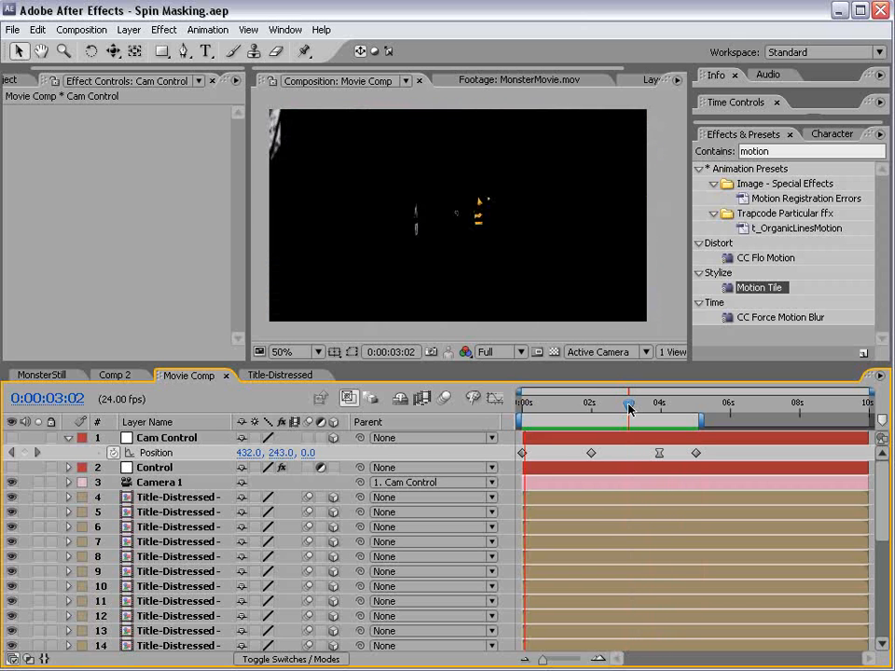
mouse_move(586, 402)
mouse_down()
mouse_move(576, 401)
mouse_move(590, 401)
mouse_up()
key(period)
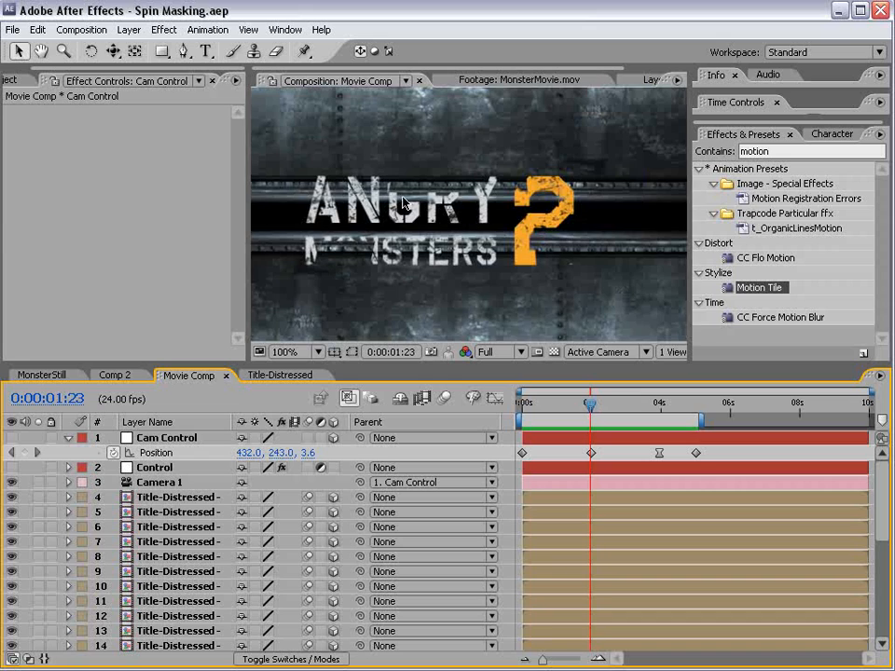
Create an adjustment layer named Divider and place it directly above the Sparks layer in Movie Comp
drag(459, 362, 460, 252)
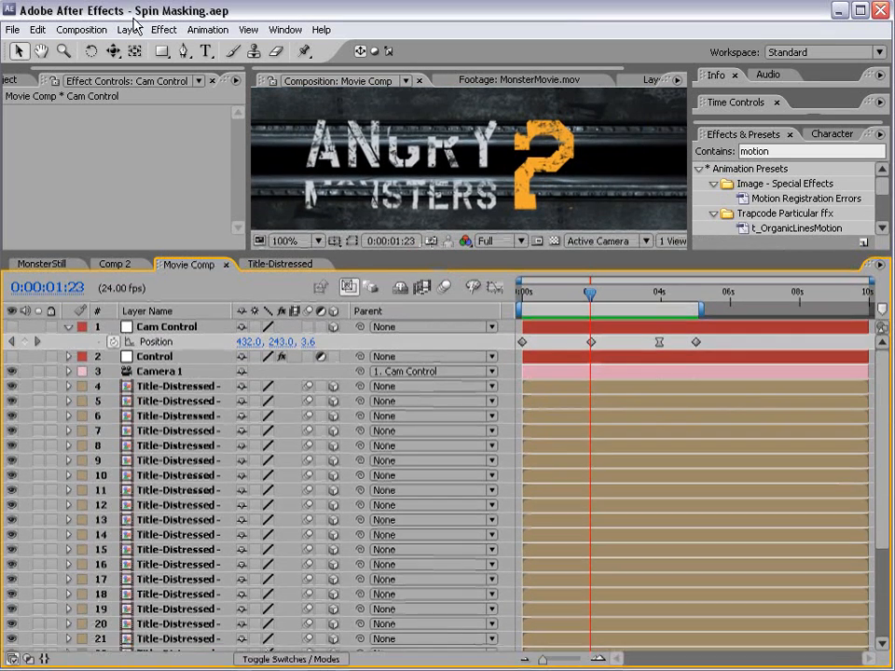
key(h)
scroll(164, 422, down, 5)
key(v)
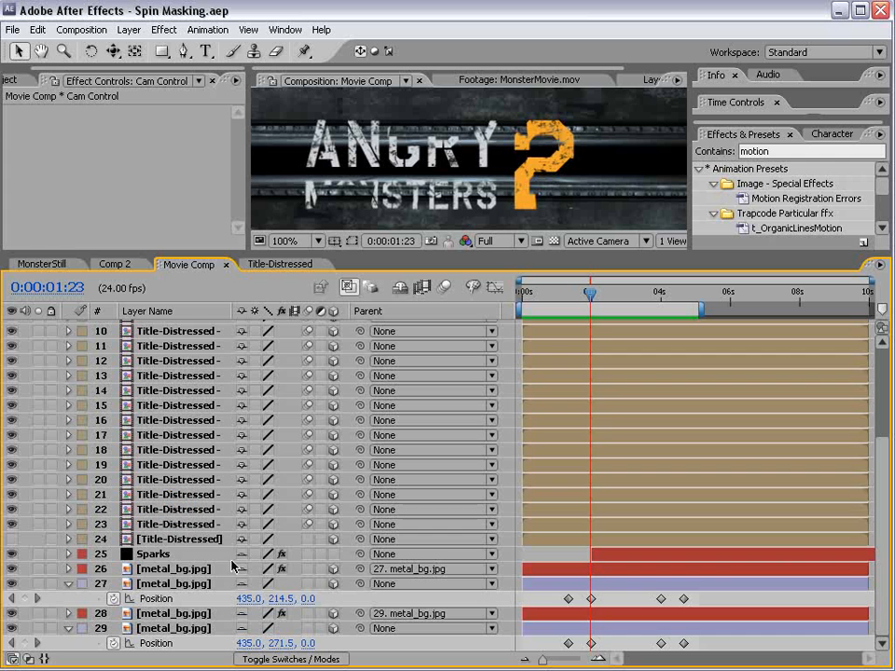
click(143, 553)
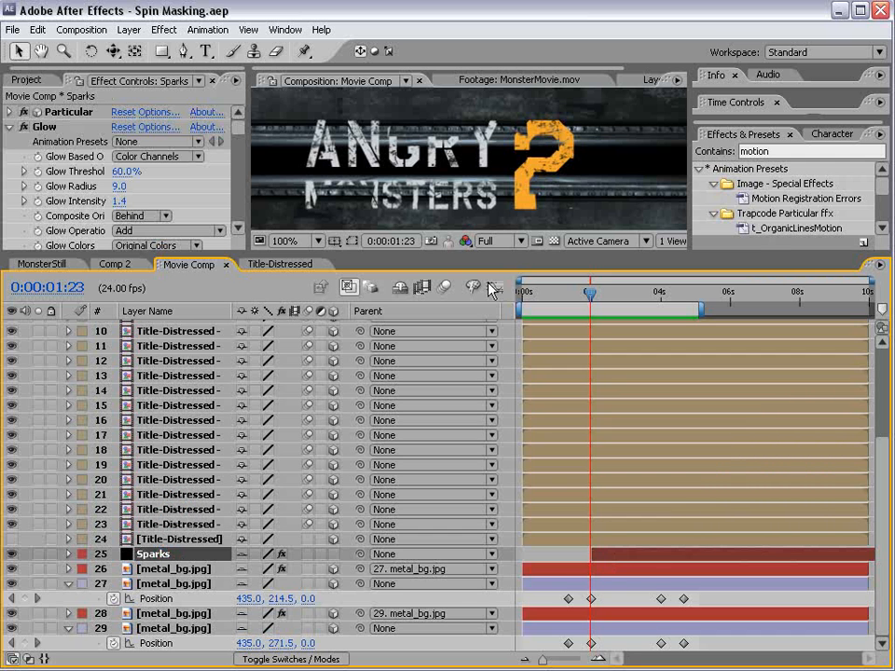
click(128, 29)
mouse_move(140, 48)
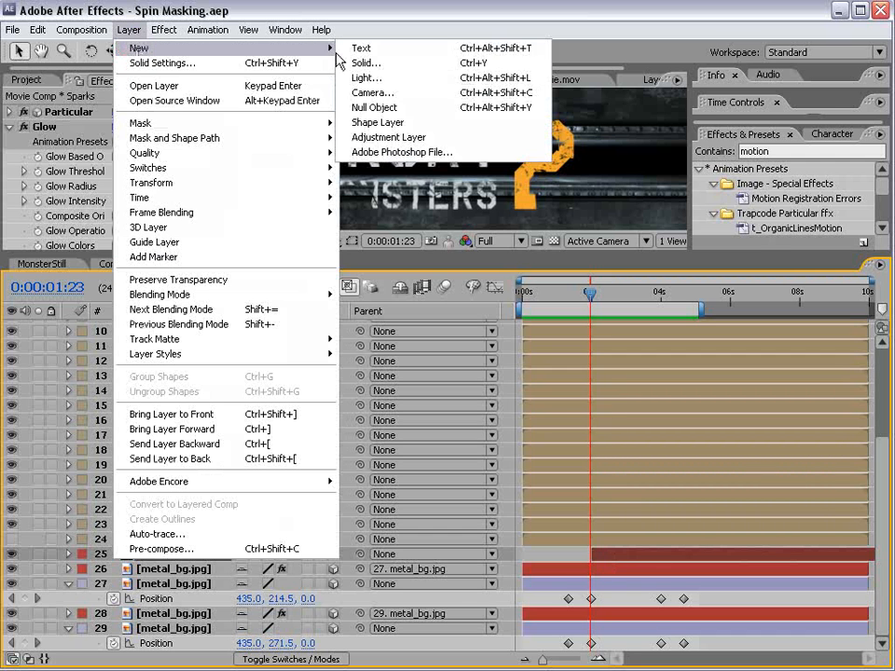
click(377, 136)
key(Return)
text(Divider)
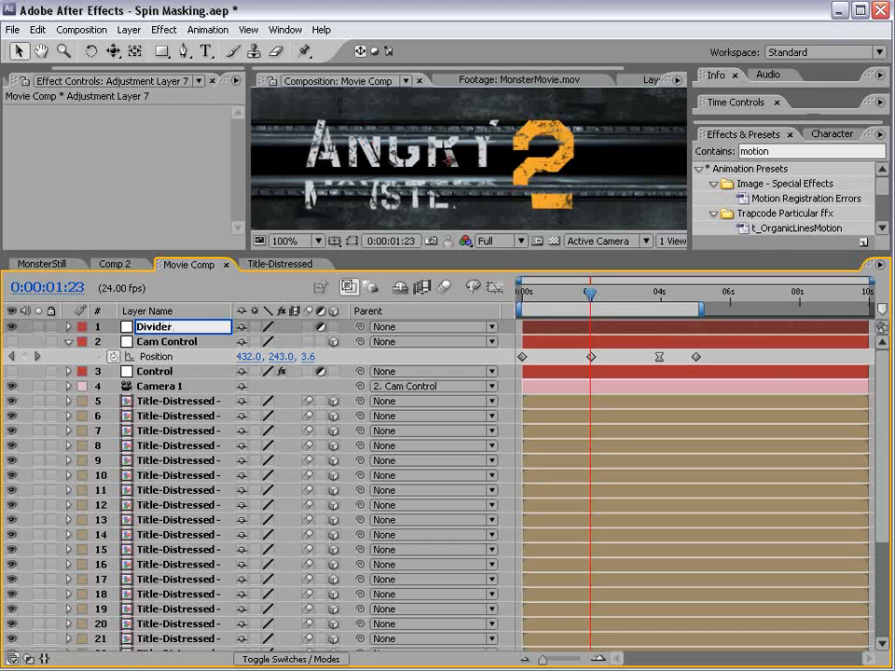
key(Return)
drag(161, 330, 135, 548)
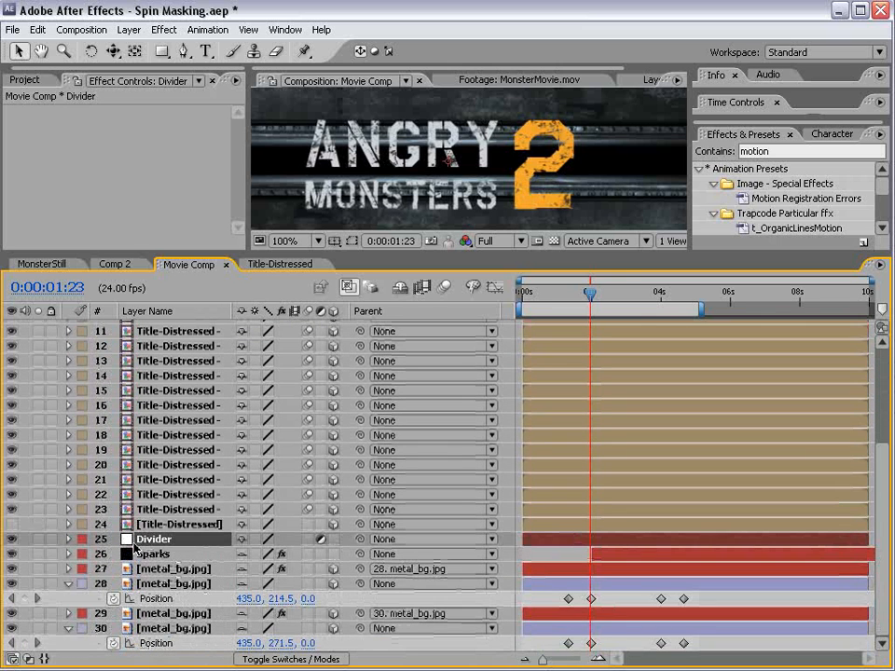
Enlarge the composition view and scrub from 0:00:02:02 to 0:00:02:10 to check the sparks behind the title with the Divider layer
drag(587, 294, 595, 297)
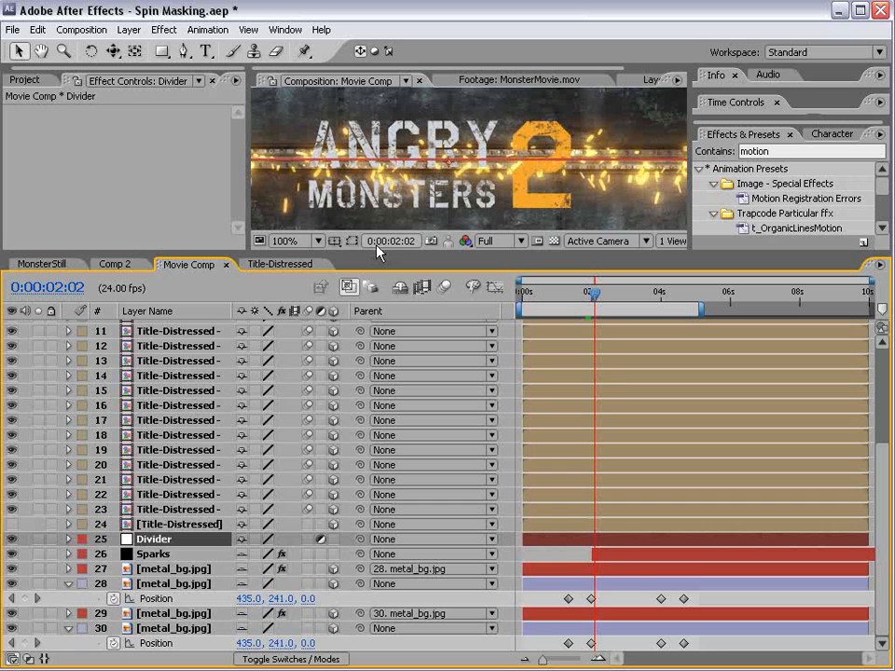
drag(461, 254, 451, 396)
scroll(452, 254, down, 1)
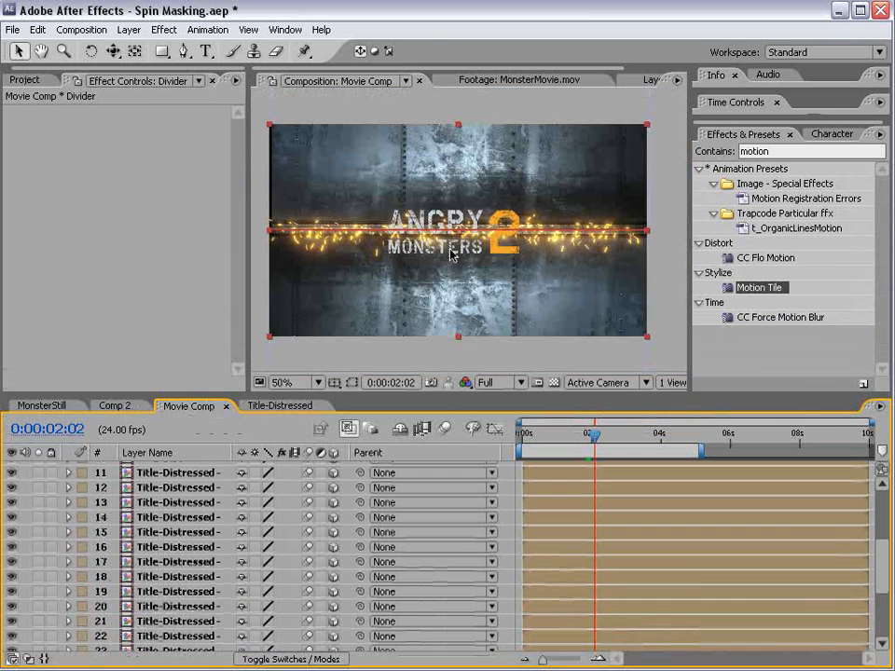
drag(614, 430, 606, 438)
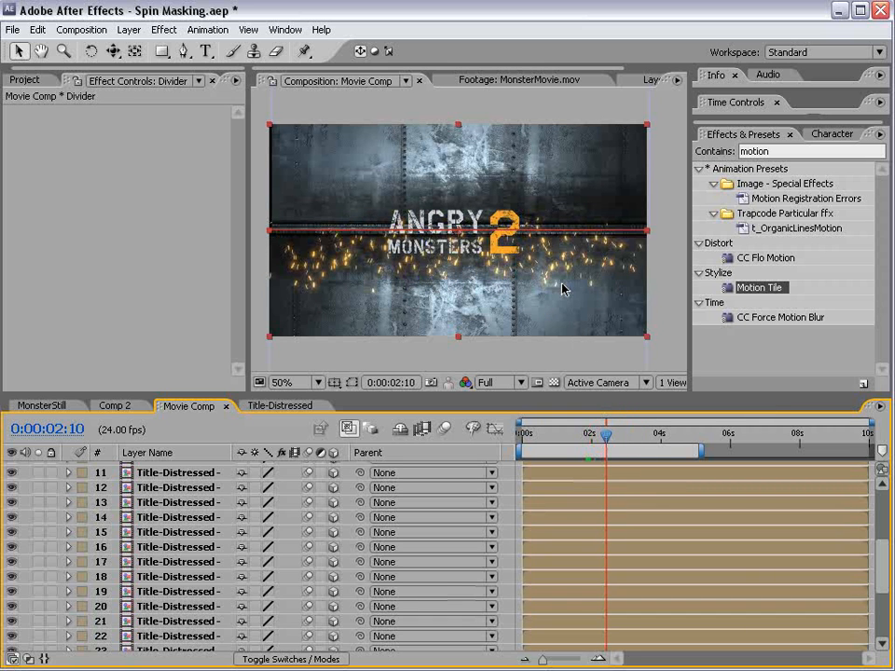
drag(884, 548, 883, 616)
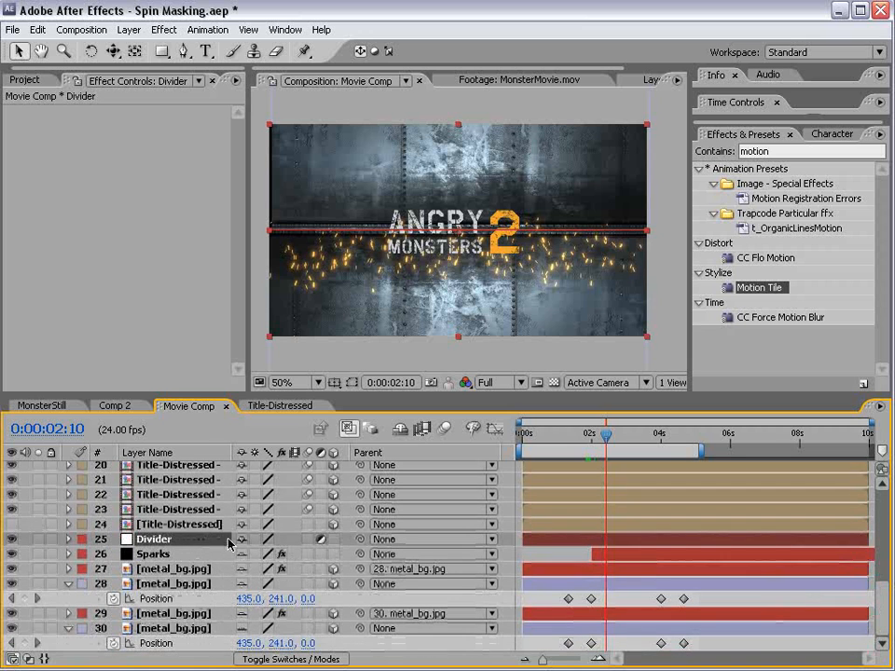
Add another adjustment layer at the top of Movie Comp's layer stack and go to 0:00:02:20
click(129, 29)
click(137, 26)
click(138, 26)
mouse_move(224, 46)
click(435, 140)
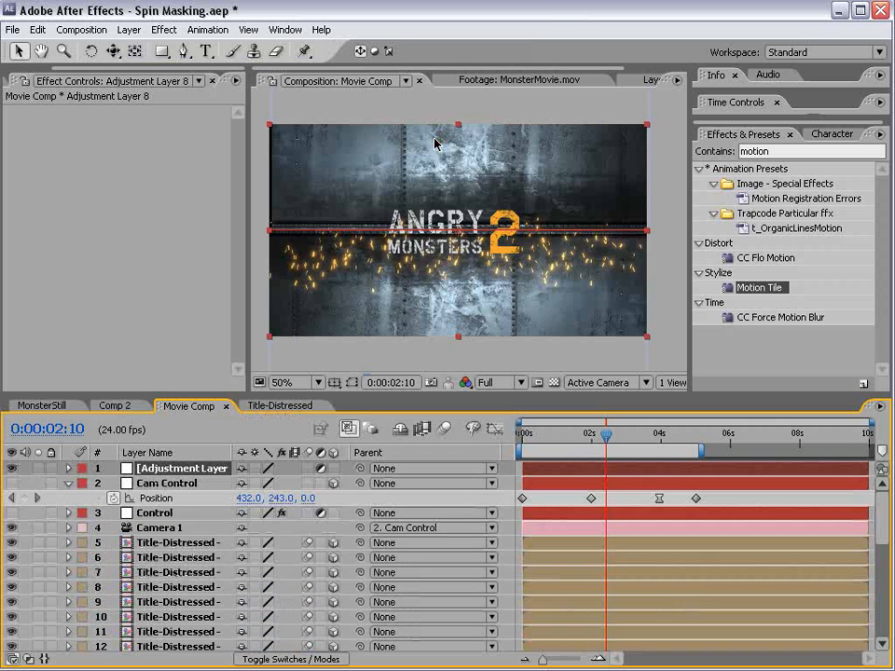
click(619, 438)
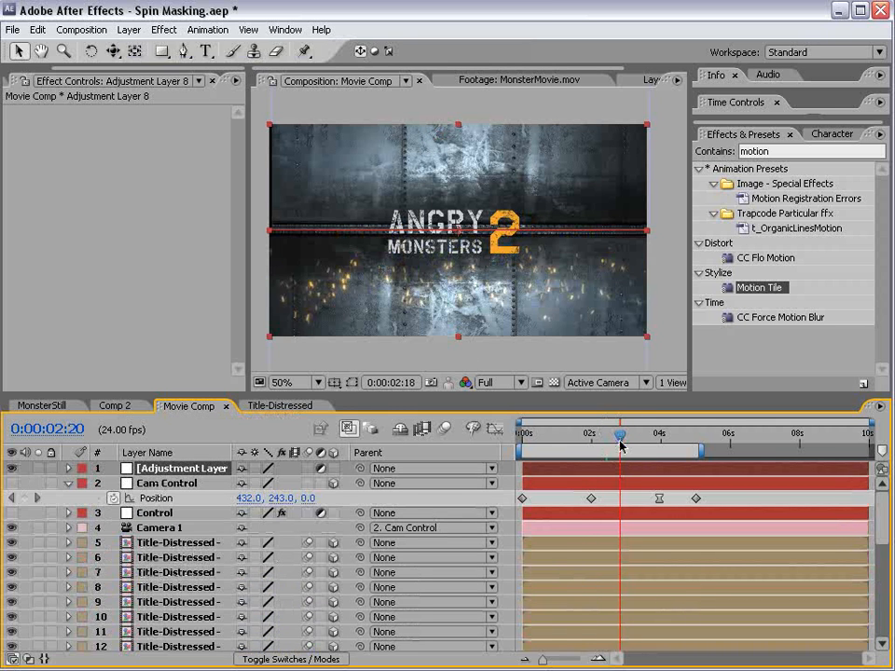
Apply Curves to the top adjustment layer and shape an S-curve with darker shadows and brighter highlights, checking it along the timeline
click(164, 28)
mouse_move(196, 161)
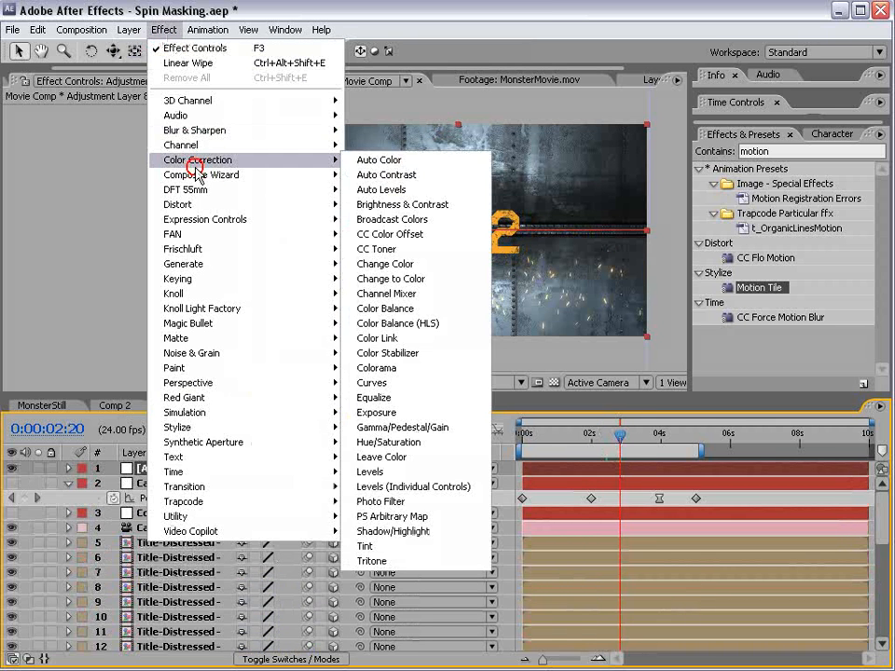
click(387, 381)
drag(104, 273, 100, 289)
mouse_move(133, 226)
mouse_down()
mouse_move(131, 214)
mouse_move(149, 219)
mouse_up()
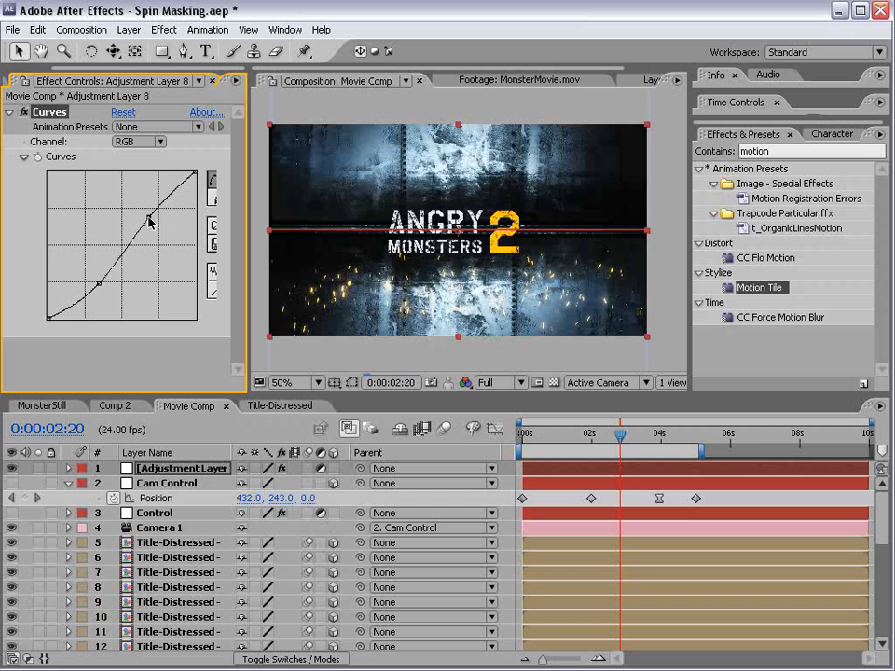
click(148, 216)
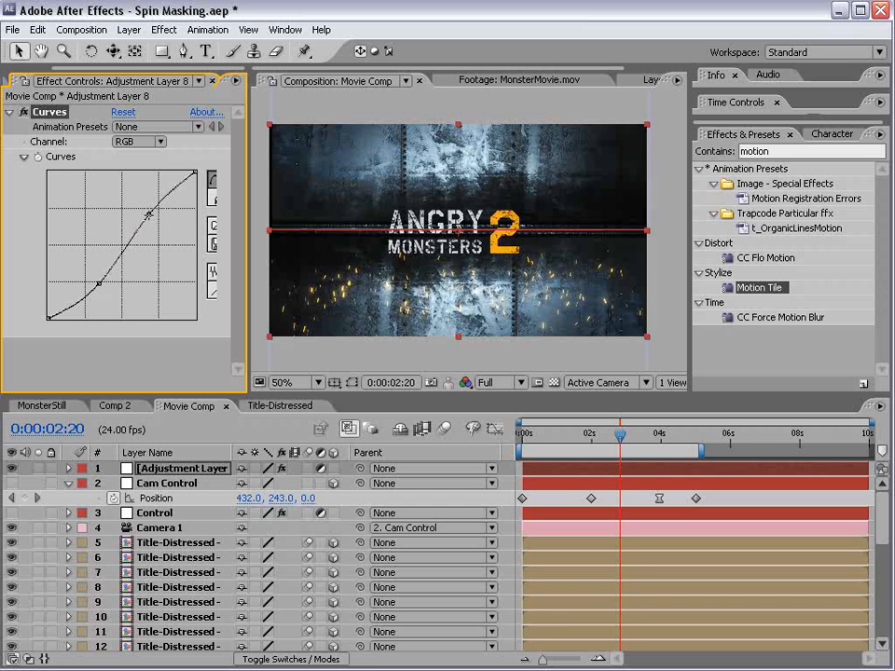
drag(542, 435, 649, 445)
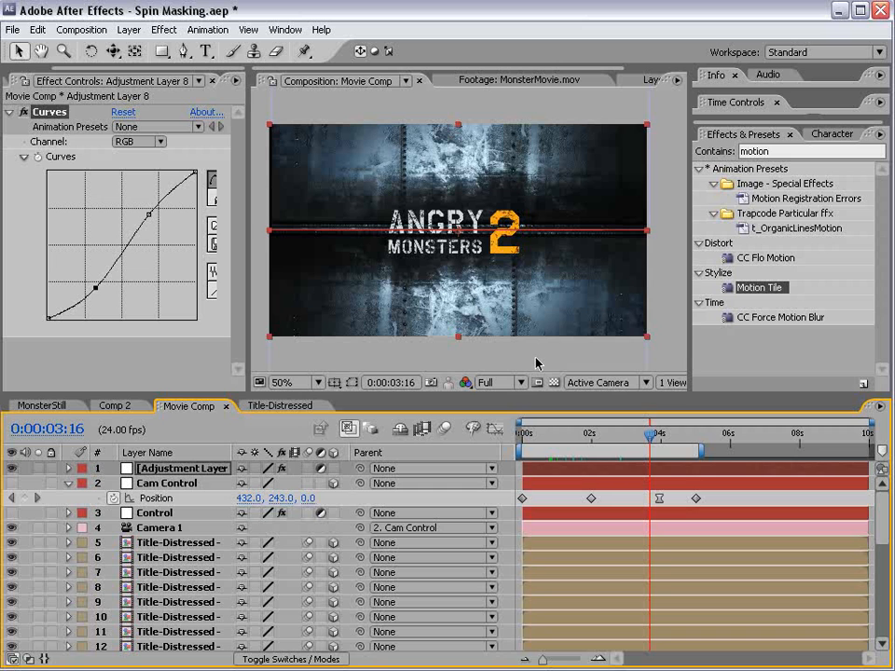
Inspect the graded title frame at 0:00:03:16 in an enlarged view and scrub back to the sparks at 0:00:02:03
click(671, 320)
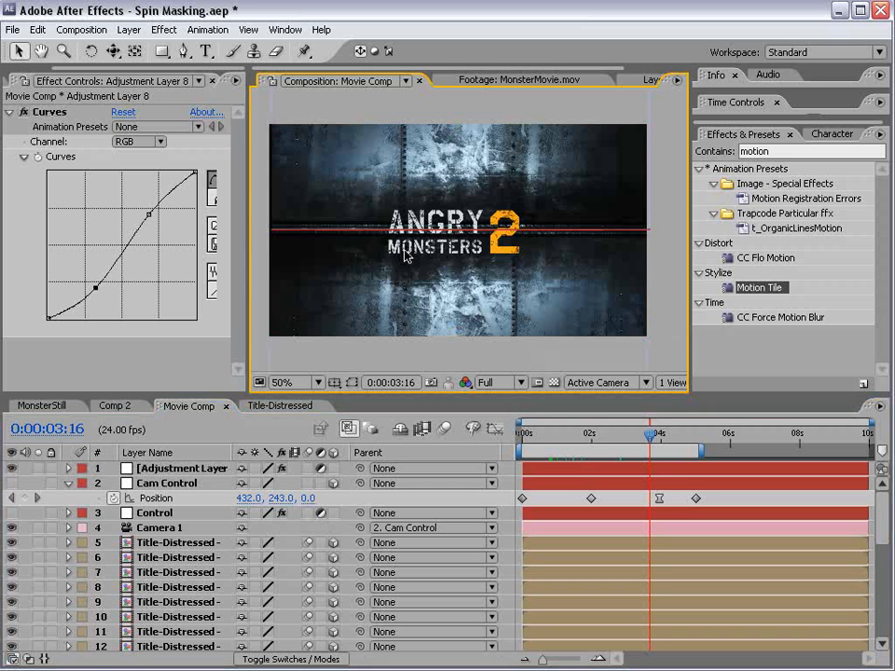
scroll(413, 255, up, 1)
key(grave)
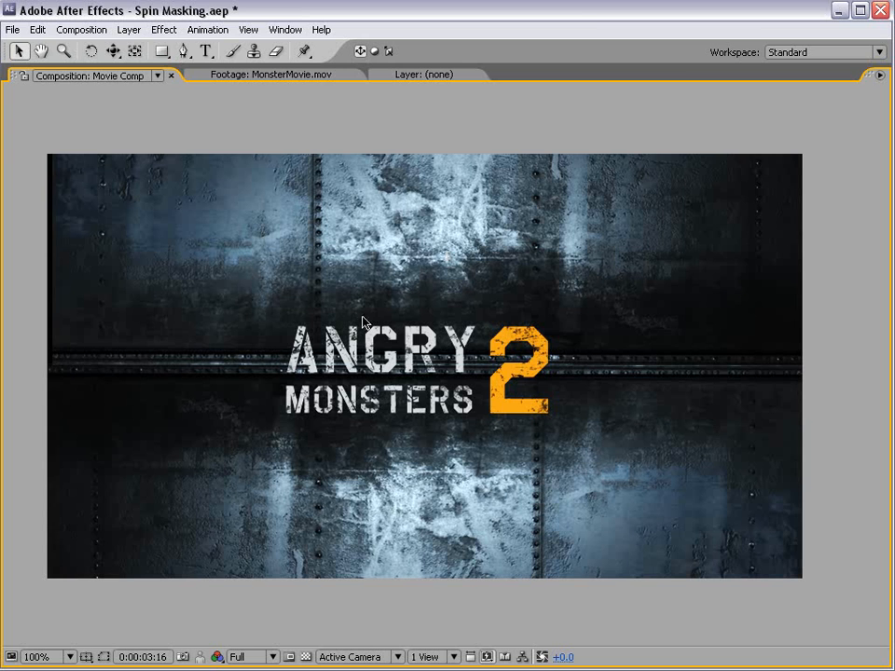
key(grave)
scroll(452, 287, down, 1)
drag(649, 436, 598, 436)
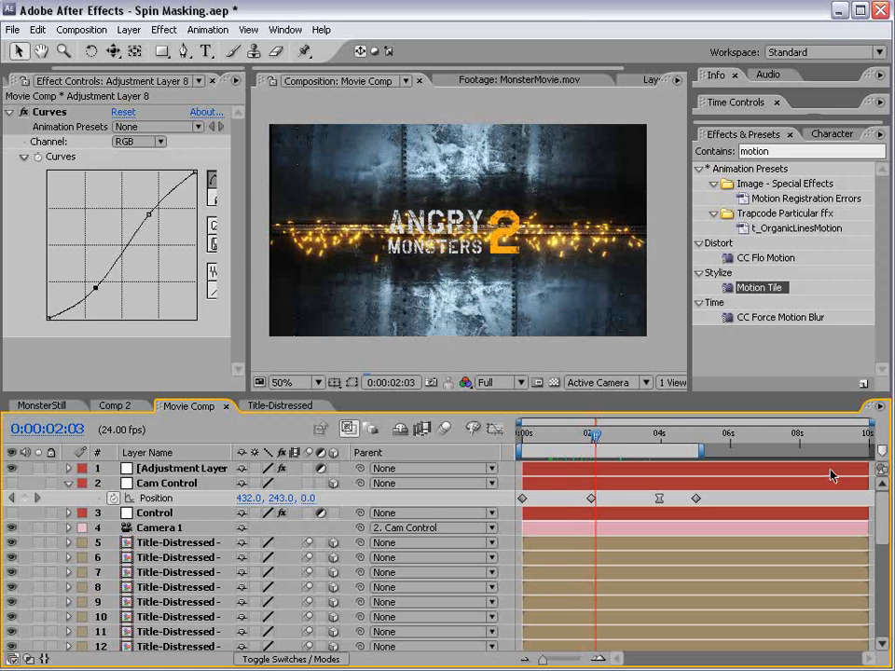
Copy the BG ramp layer from MonsterStill into Movie Comp and place it beneath all other layers
drag(884, 513, 885, 608)
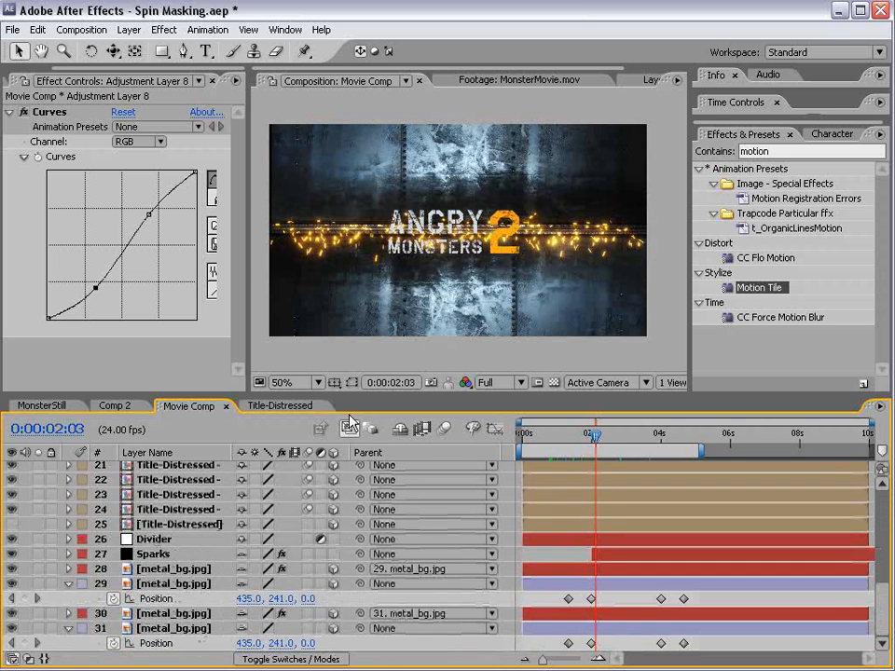
click(37, 407)
drag(880, 505, 870, 633)
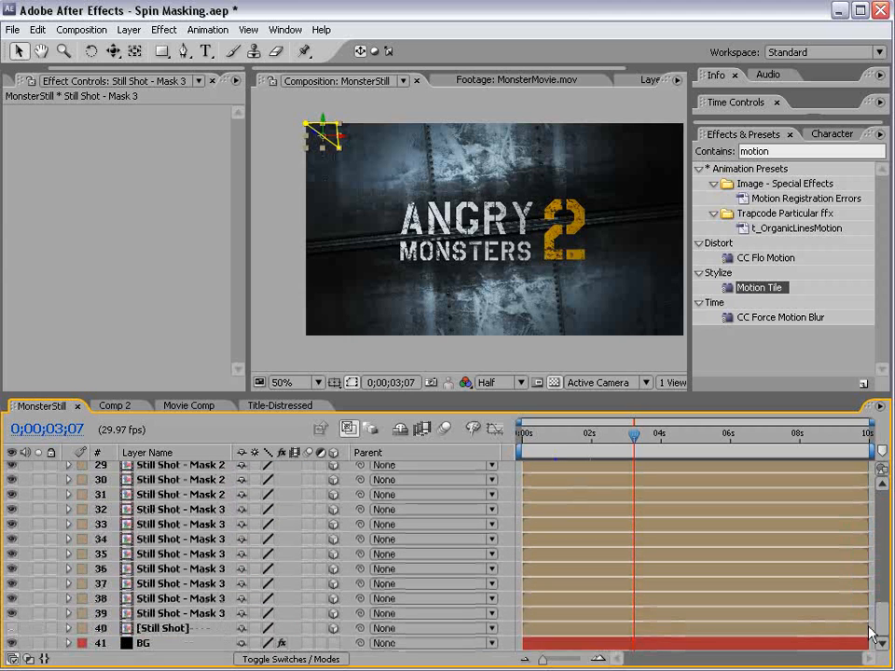
click(159, 643)
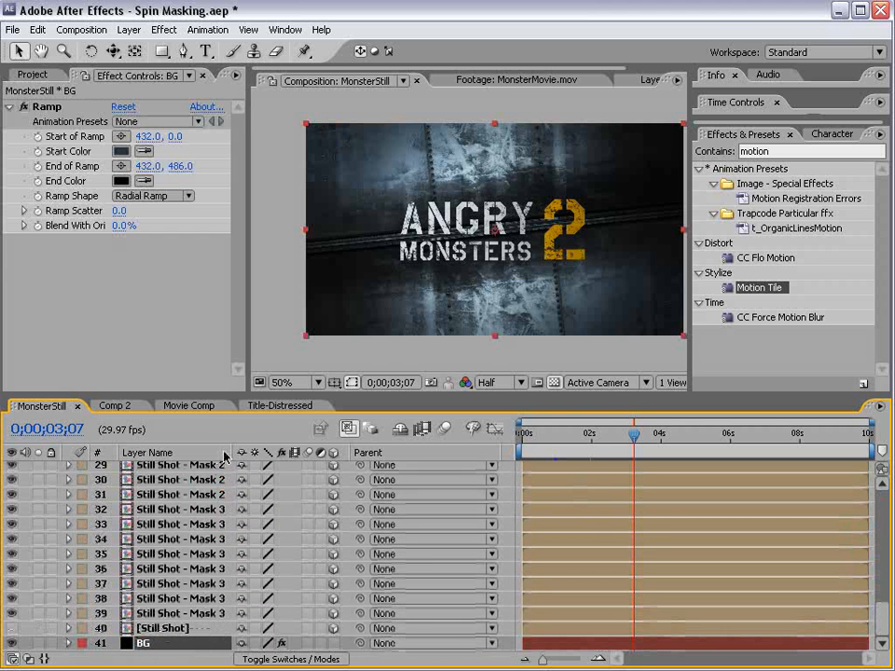
click(191, 408)
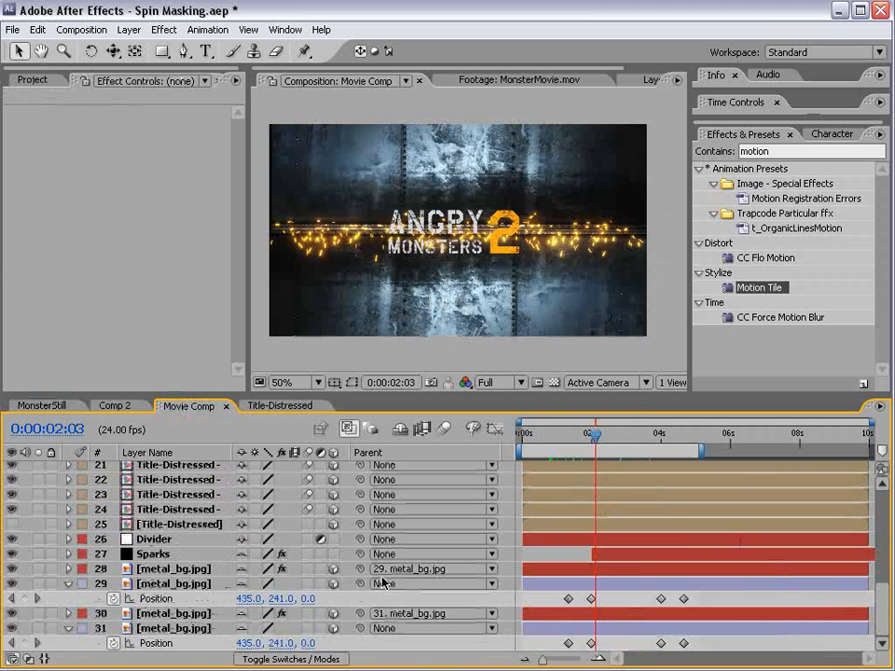
key(ctrl+v)
drag(884, 614, 873, 473)
drag(128, 470, 158, 653)
Brighten BG's Ramp Start Color to a lighter slate blue at 0:00:01:01 and scrub to 0:00:02:03 to check it
drag(579, 421, 558, 427)
click(122, 151)
drag(351, 427, 334, 442)
click(639, 319)
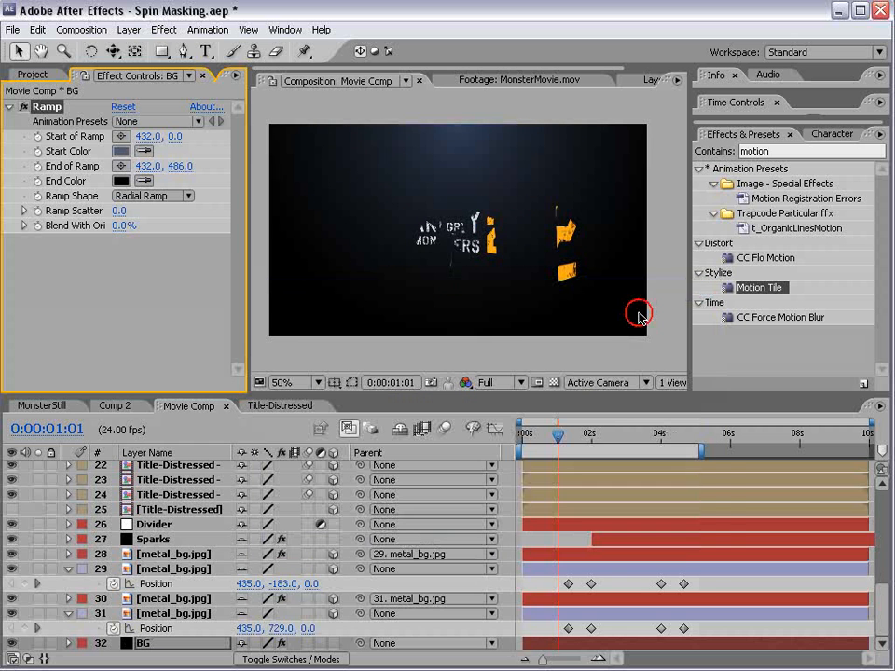
drag(558, 435, 597, 432)
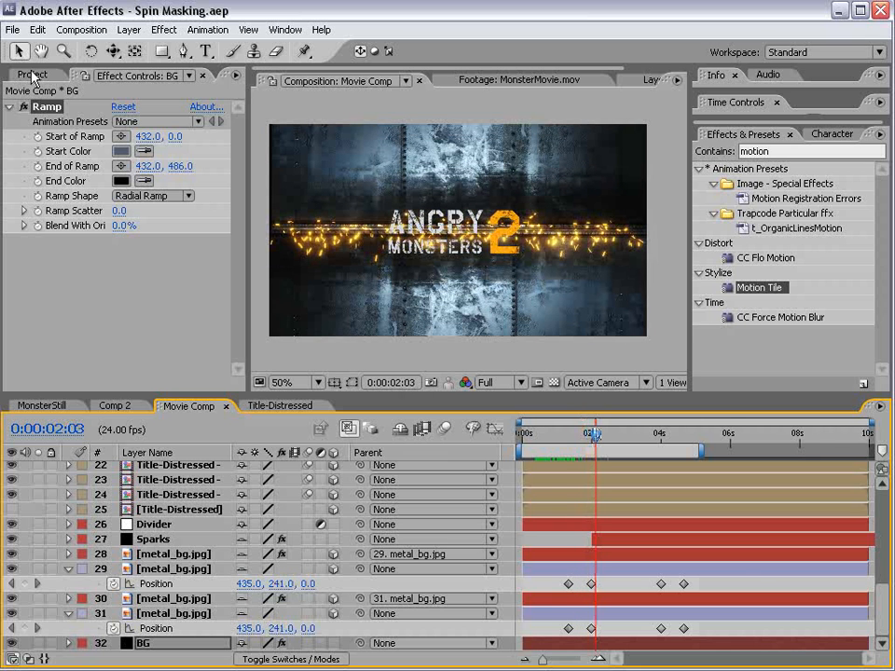
Nest Movie Comp in a new composition, Movie Comp 2, and go to 0:00:02:09
click(32, 75)
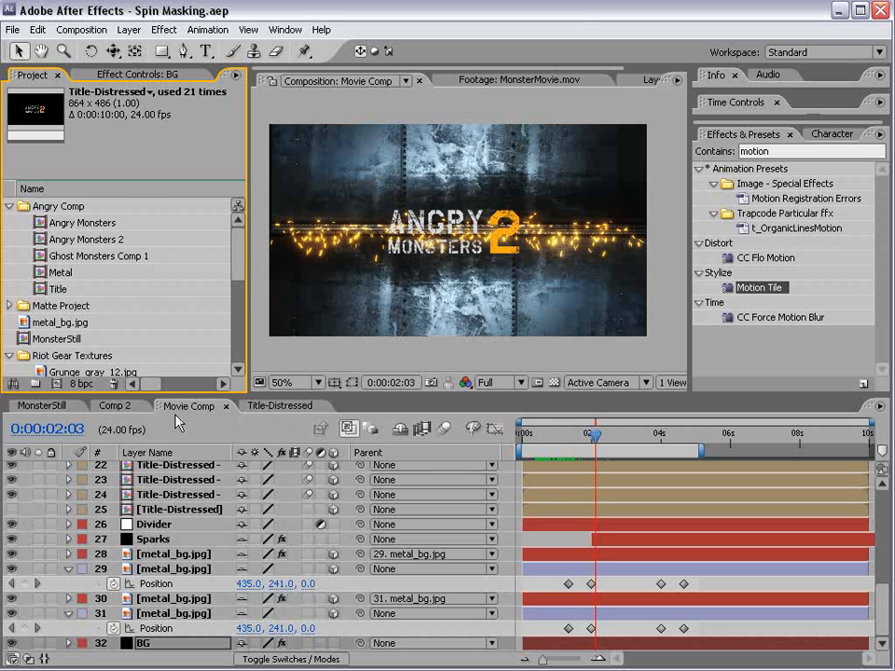
drag(241, 246, 237, 313)
drag(112, 322, 57, 383)
drag(565, 454, 603, 433)
Add a null object to Movie Comp 2 and search the effects and presets for "aftershak"
click(129, 30)
mouse_move(229, 47)
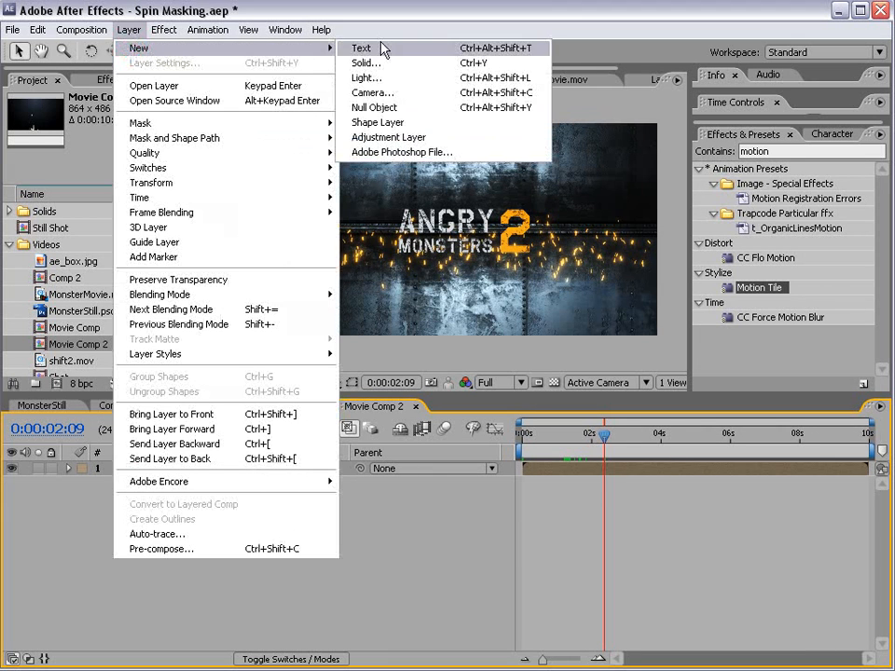
click(400, 107)
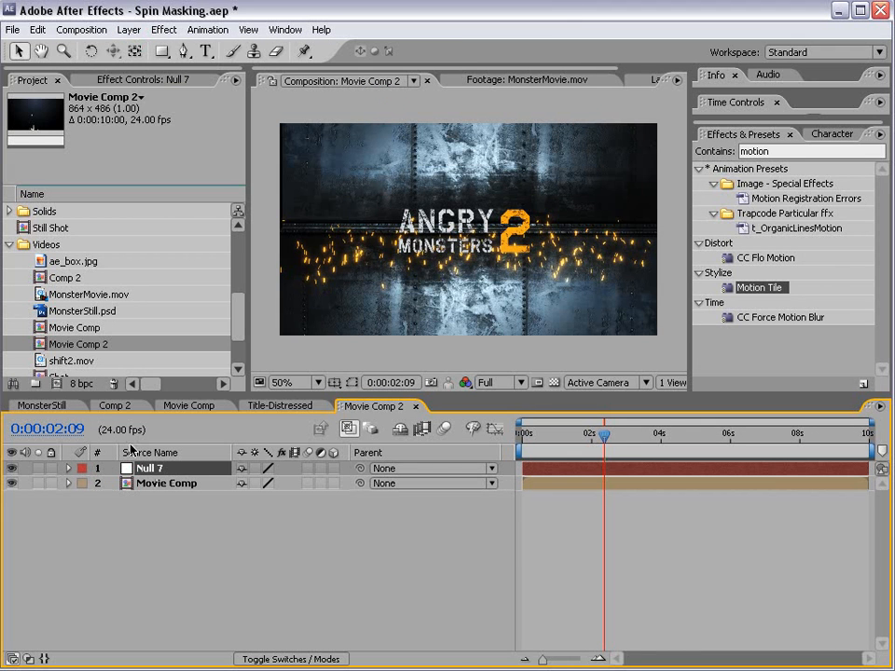
click(788, 151)
text(aftershak)
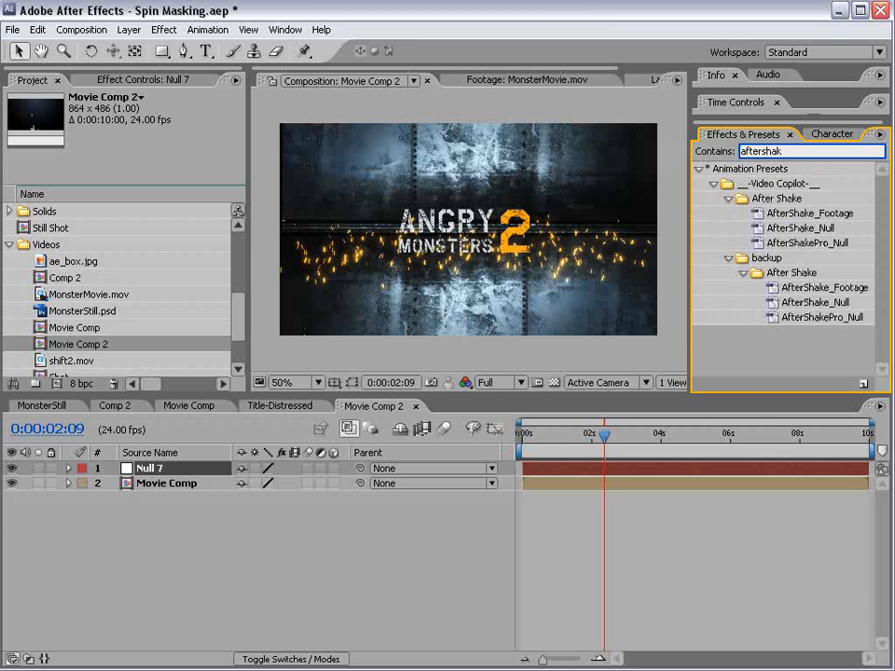
Switch to Firefox, browse the Video Copilot tutorials and presets pages, view the Energetic Titles preset page, and return to After Effects
click(20, 668)
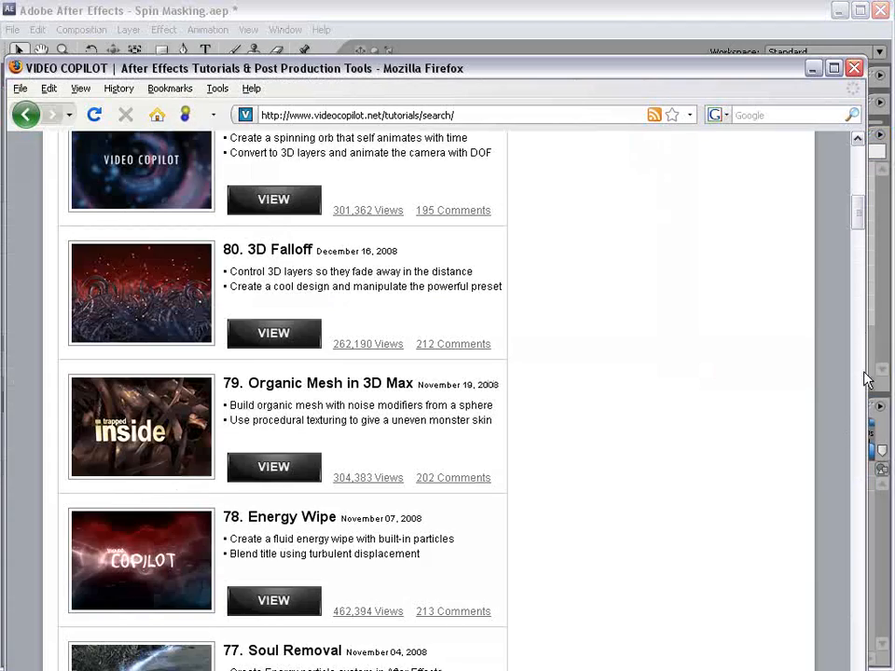
drag(860, 221, 855, 179)
mouse_move(181, 442)
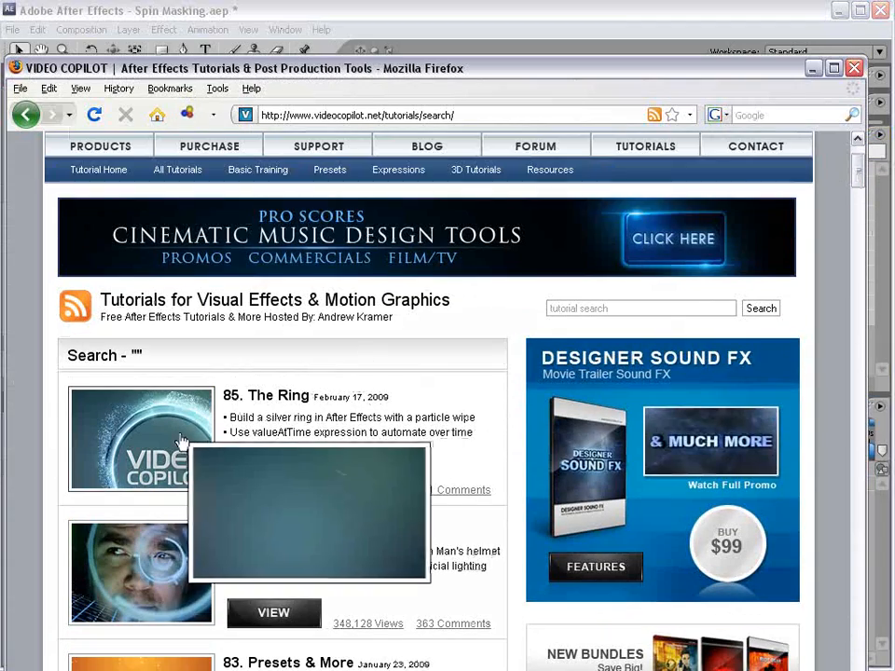
scroll(412, 481, down, 6)
mouse_move(163, 407)
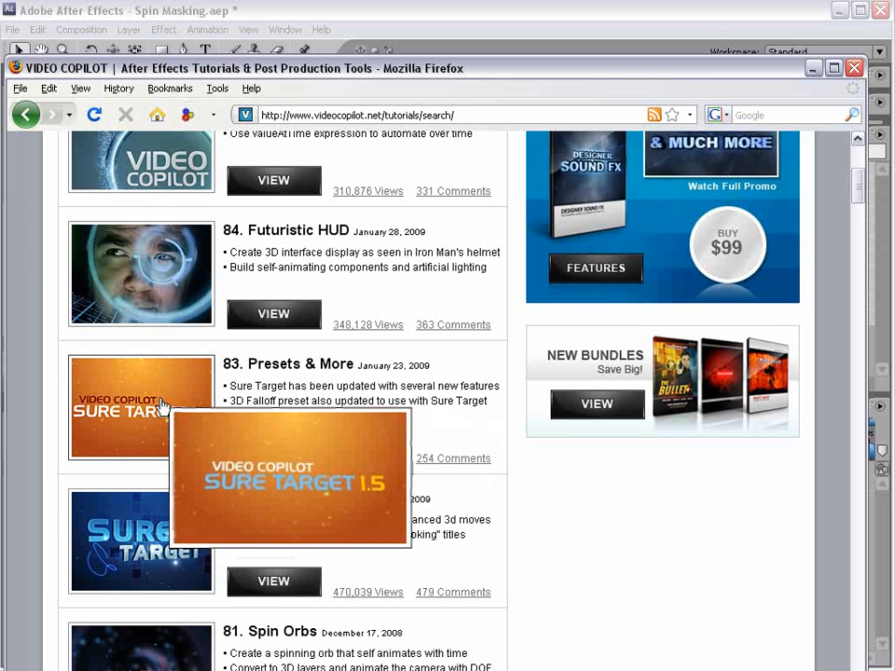
scroll(469, 483, up, 8)
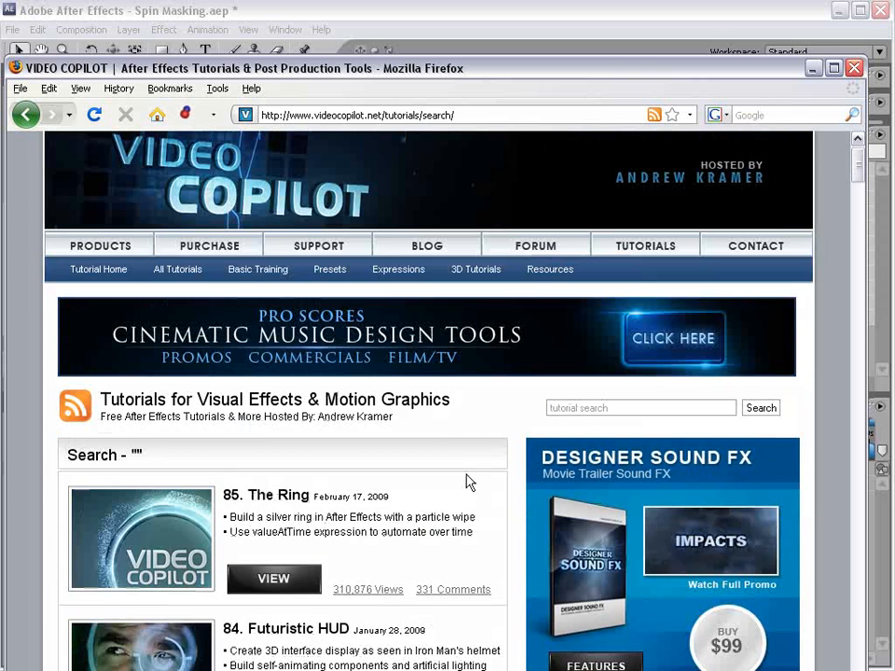
scroll(469, 483, up, 1)
click(326, 303)
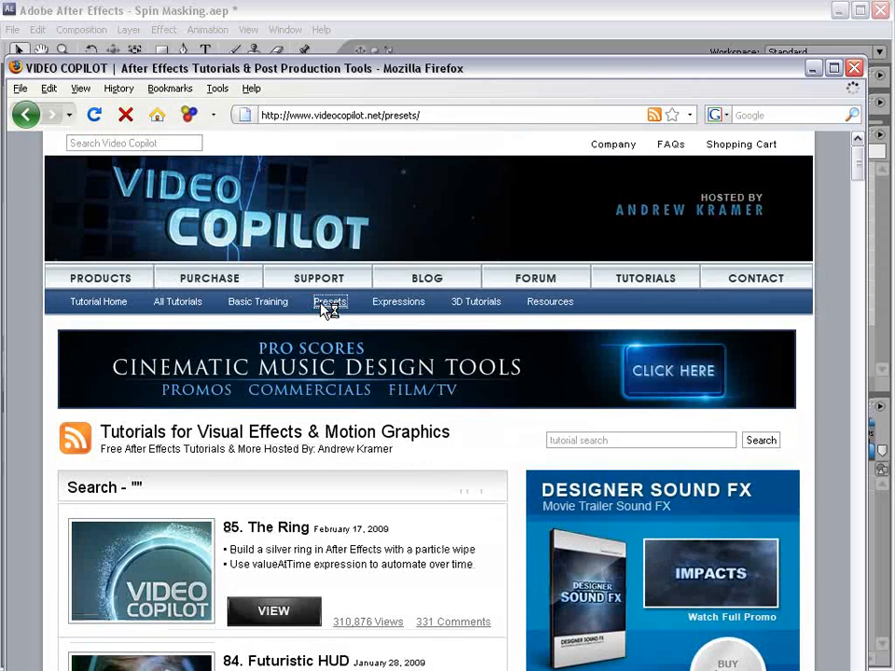
scroll(330, 309, down, 6)
click(266, 262)
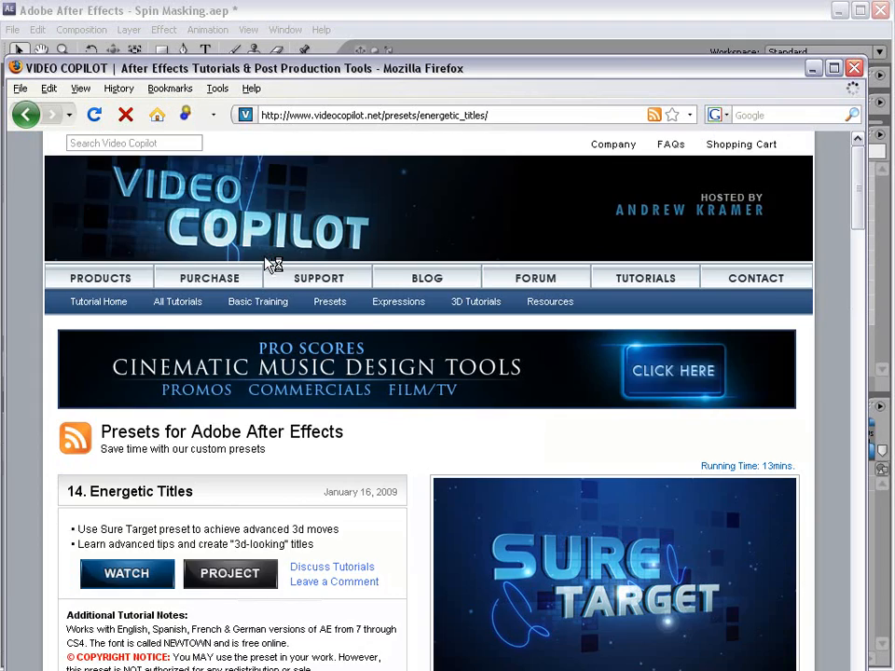
scroll(271, 265, down, 2)
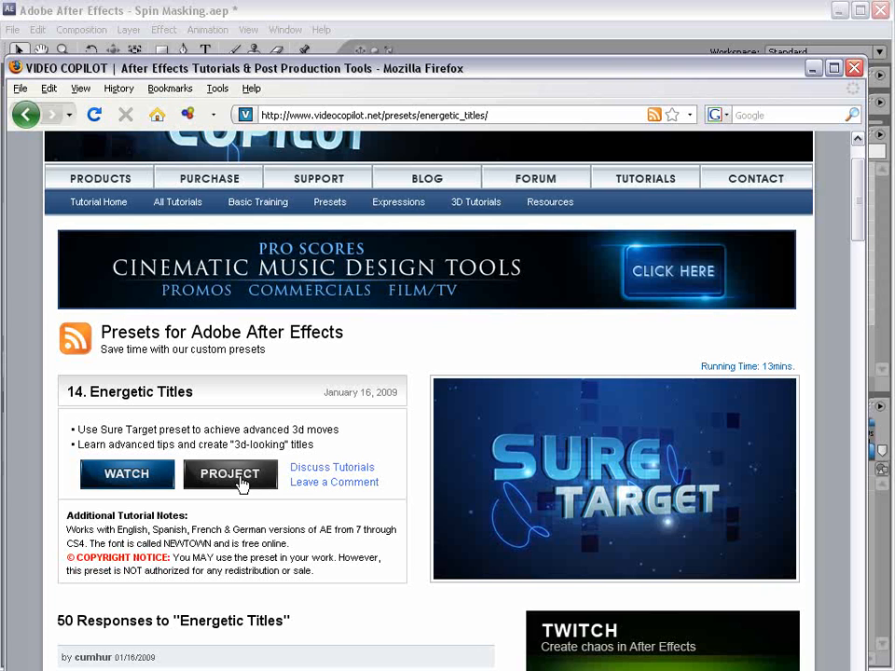
click(331, 17)
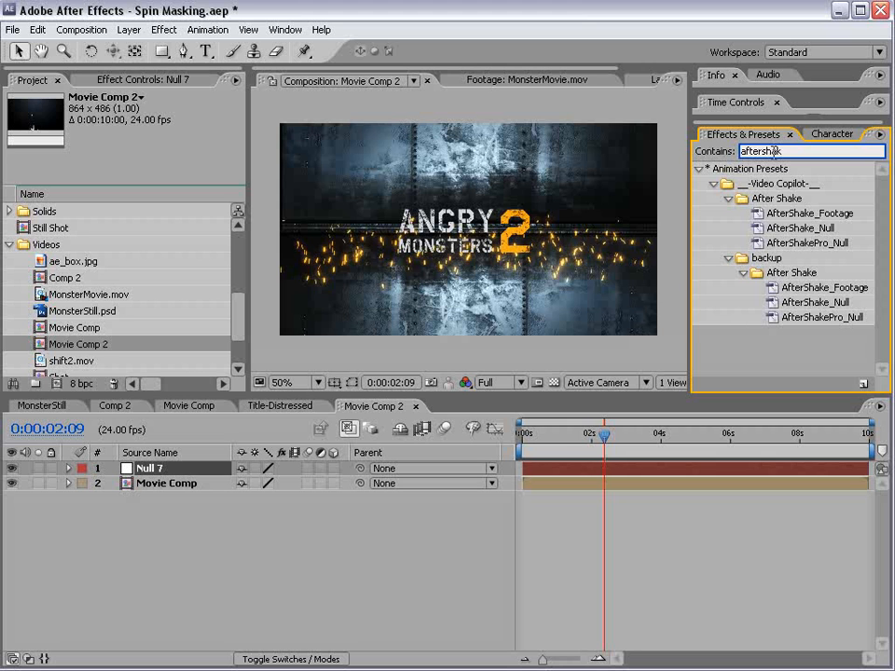
Apply the AfterShake_Null preset to the Null 7 layer in Movie Comp 2
click(787, 230)
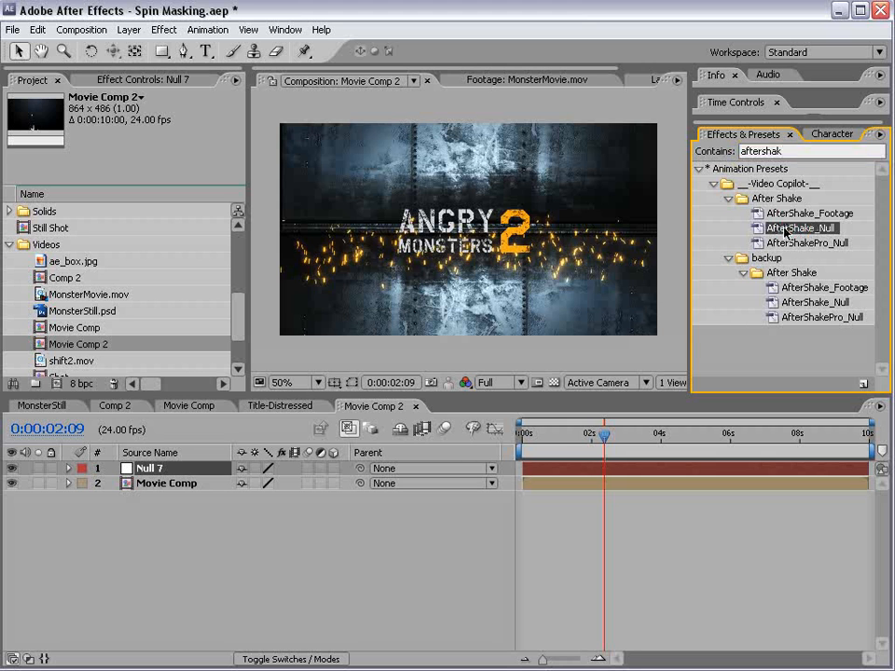
drag(797, 237, 160, 470)
click(145, 311)
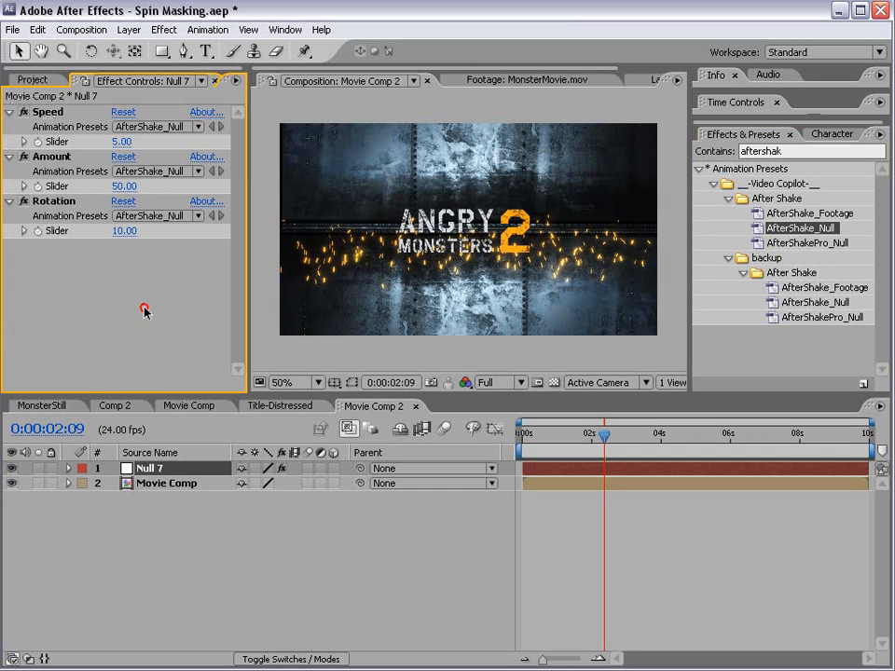
Set the AfterShake Amount and Rotation sliders on Null 7 to 0
click(149, 185)
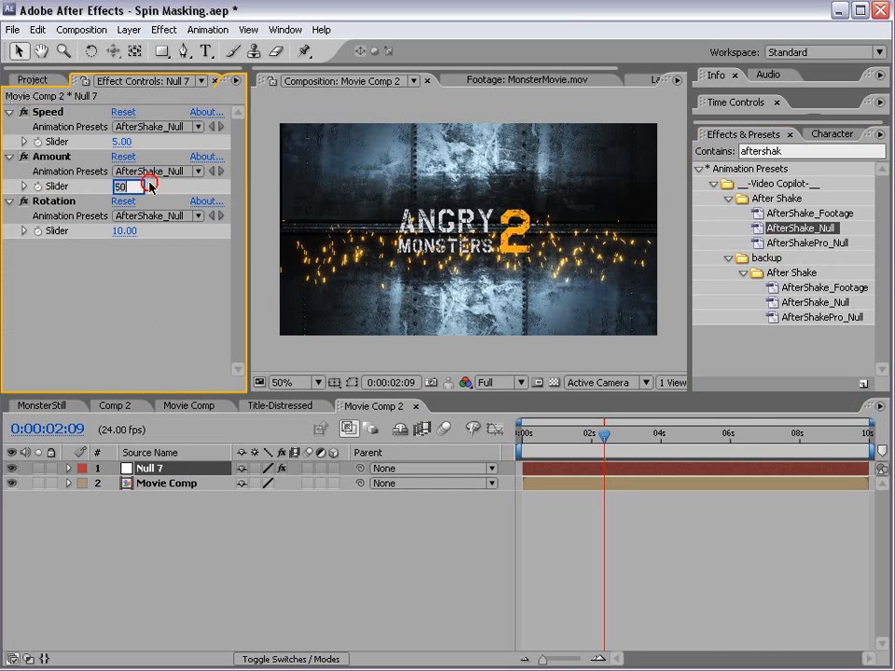
text(0)
key(Return)
click(166, 227)
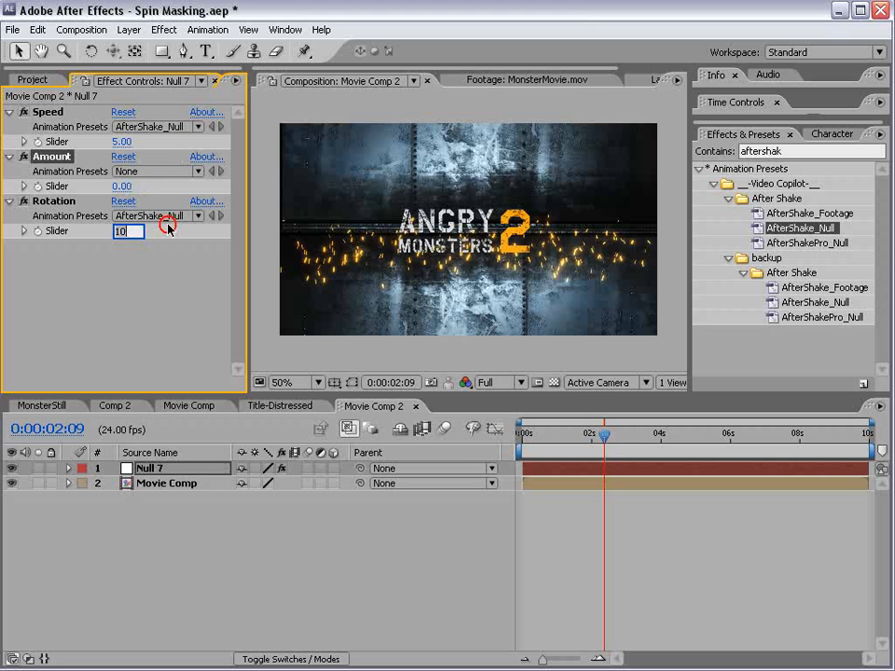
text(0)
key(Return)
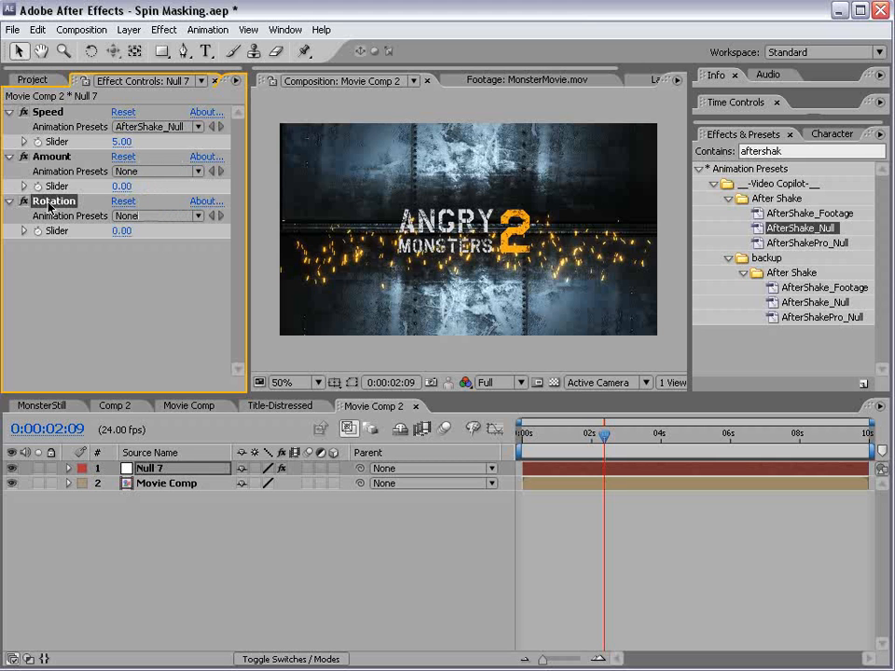
Set the AfterShake Speed slider on Null 7 to 8
click(50, 113)
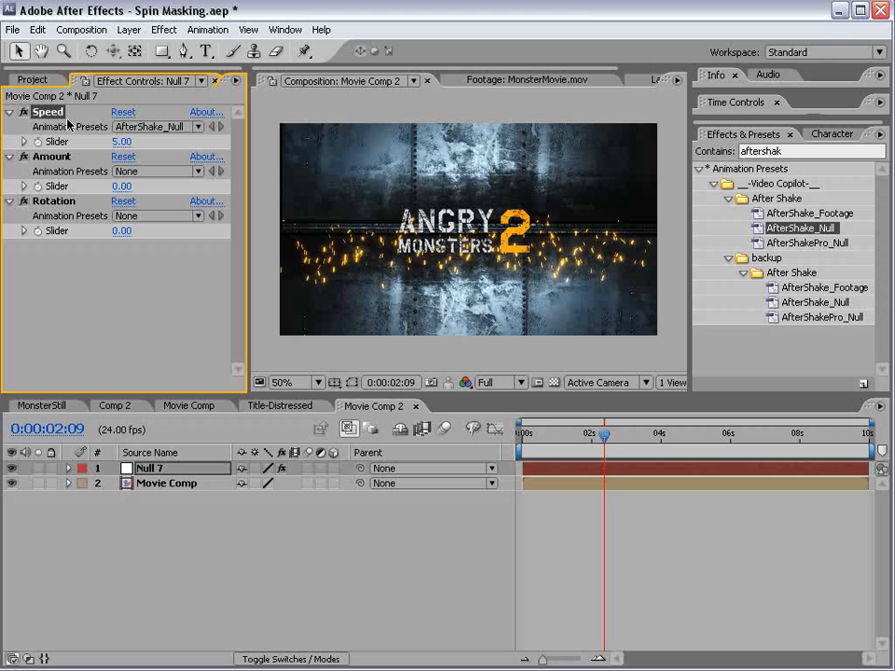
click(119, 142)
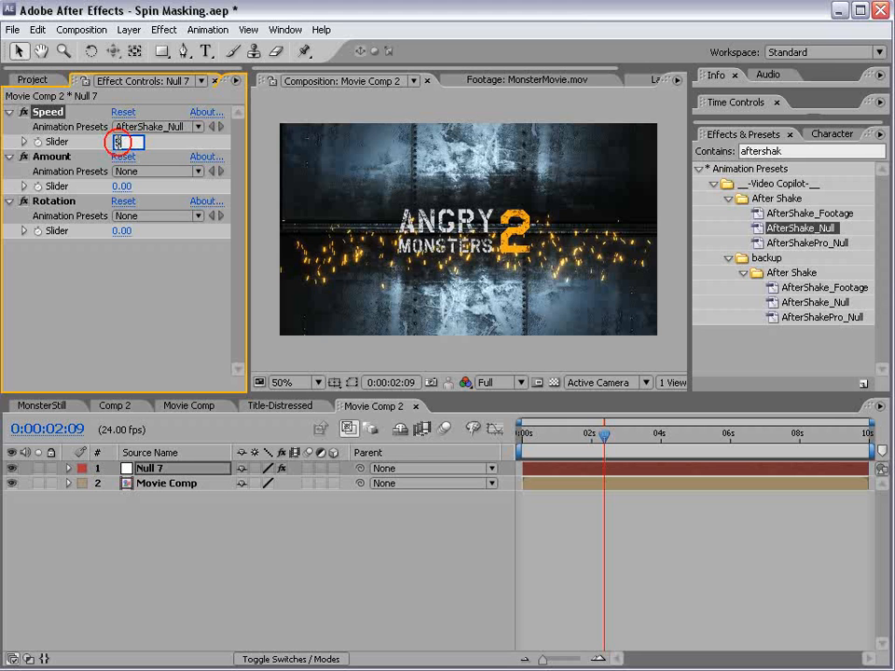
text(0)
key(Return)
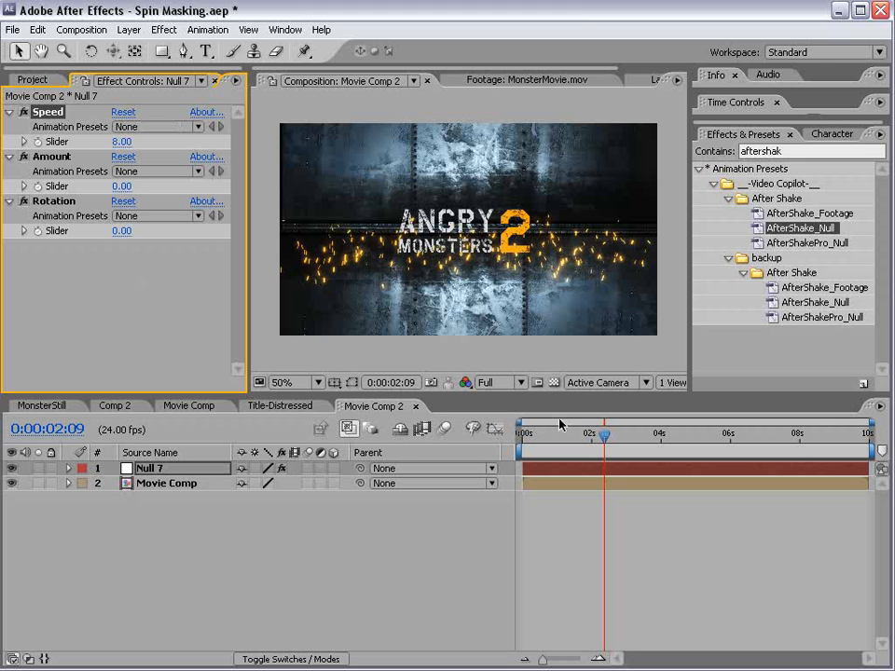
Start Amount and Rotation keyframes at 0:00:01:23, and raise Amount to 62 and Rotation to 81 at 0:00:02:03
drag(597, 442, 591, 440)
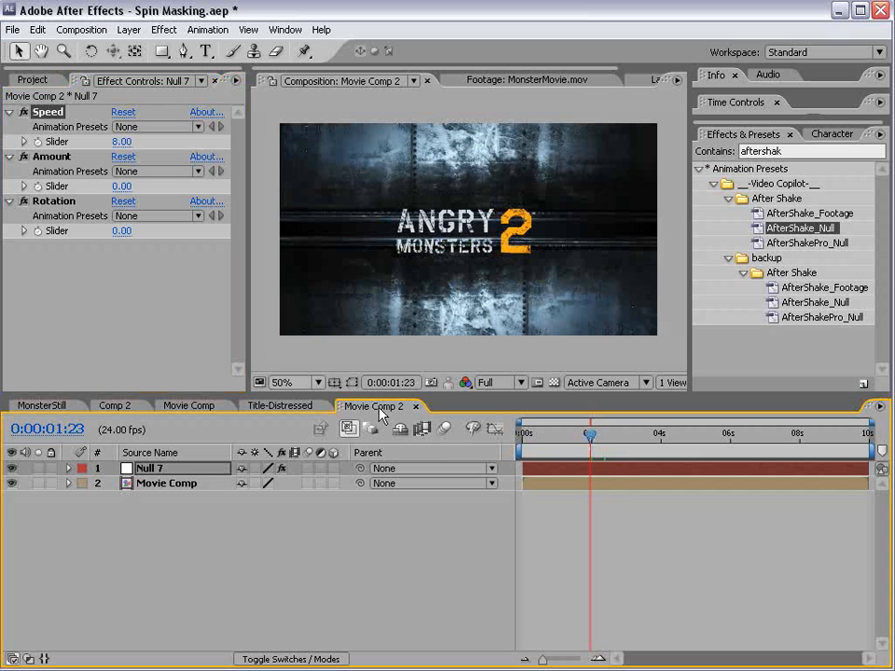
drag(37, 187, 37, 245)
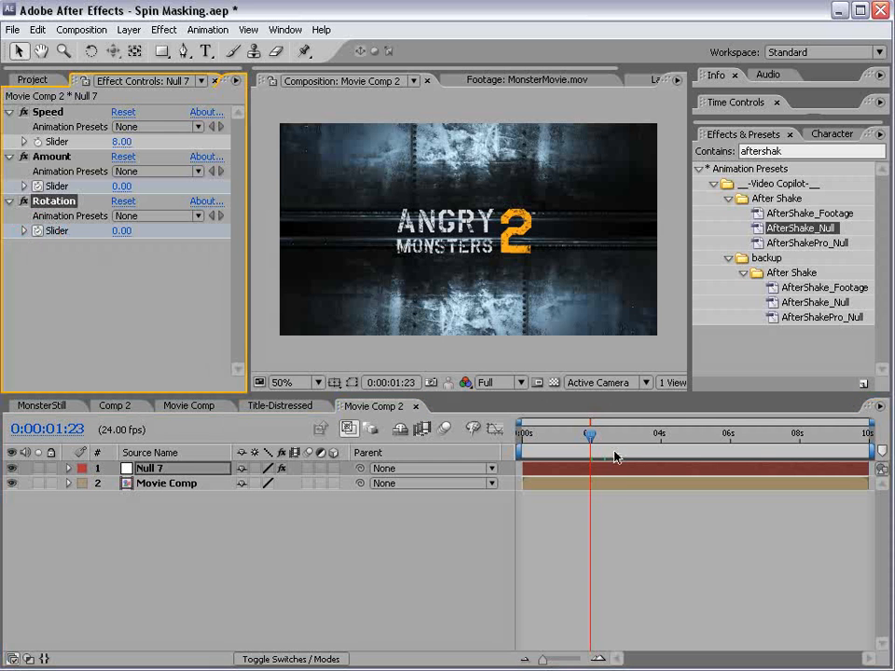
drag(594, 440, 599, 440)
drag(121, 186, 143, 183)
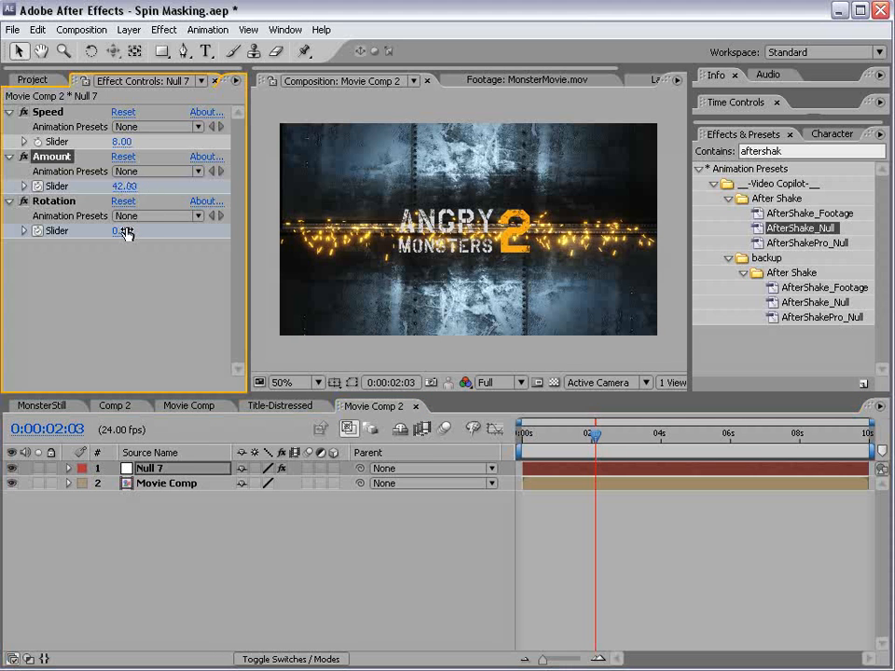
drag(125, 232, 147, 229)
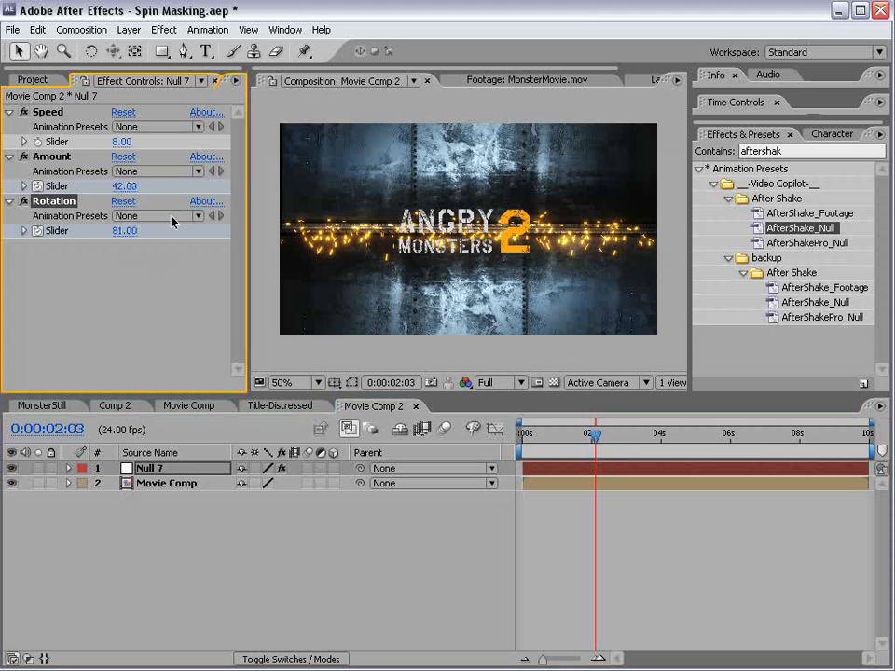
drag(125, 186, 135, 184)
Parent the Movie Comp layer to Null 7 and scrub from 0:00:01:06 to 0:00:02:06 to check the shake
drag(569, 435, 565, 440)
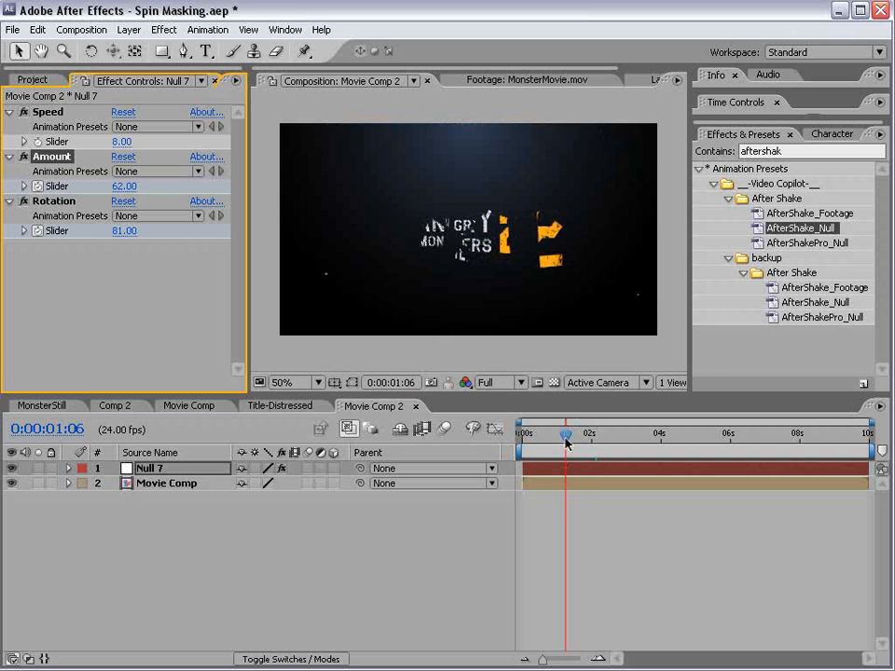
click(160, 488)
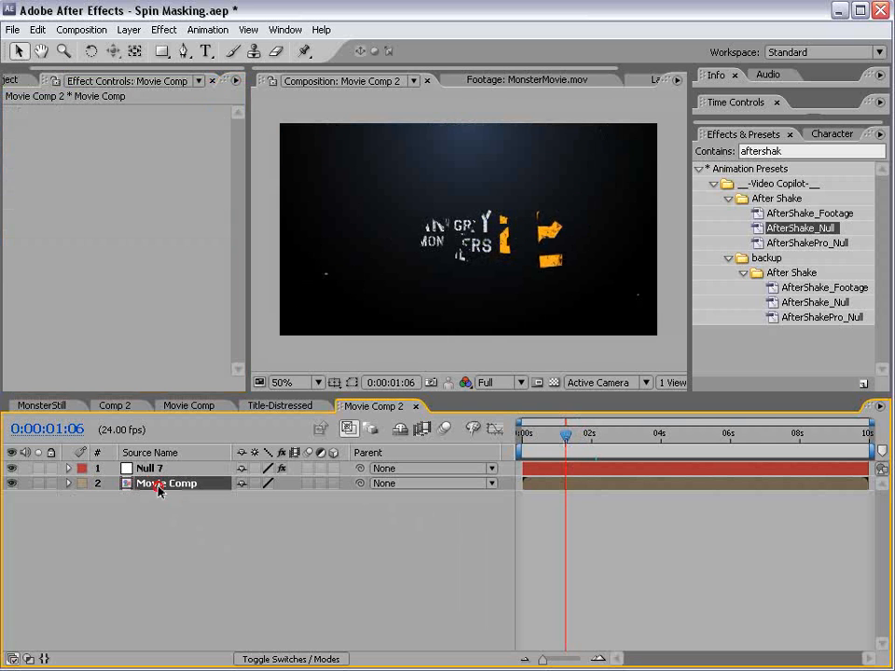
drag(362, 484, 142, 468)
click(571, 435)
drag(571, 435, 599, 435)
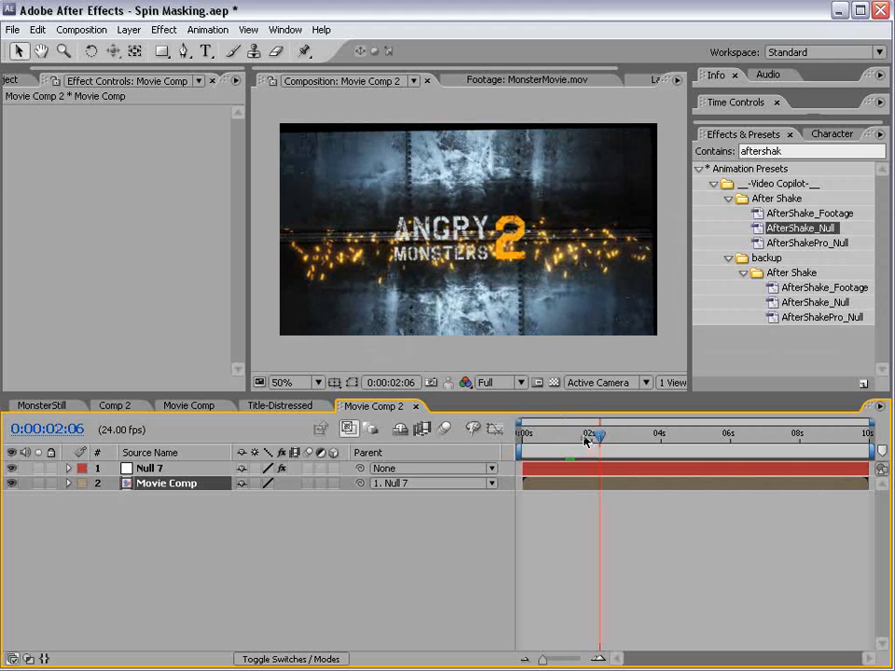
Reveal Null 7's keyframes and set Amount and Rotation to 0 at 0:00:03:01
click(149, 468)
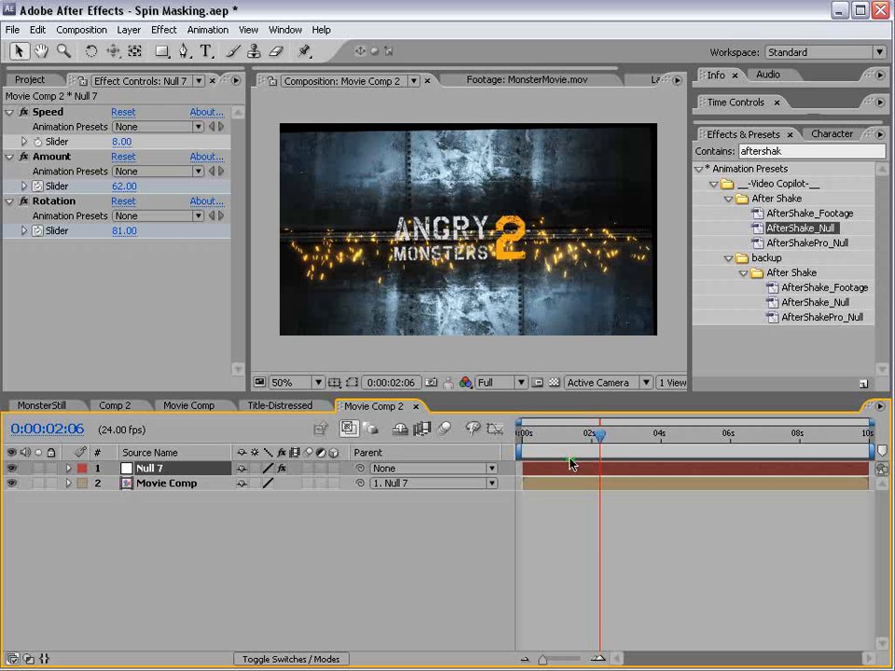
key(u)
drag(602, 438, 628, 444)
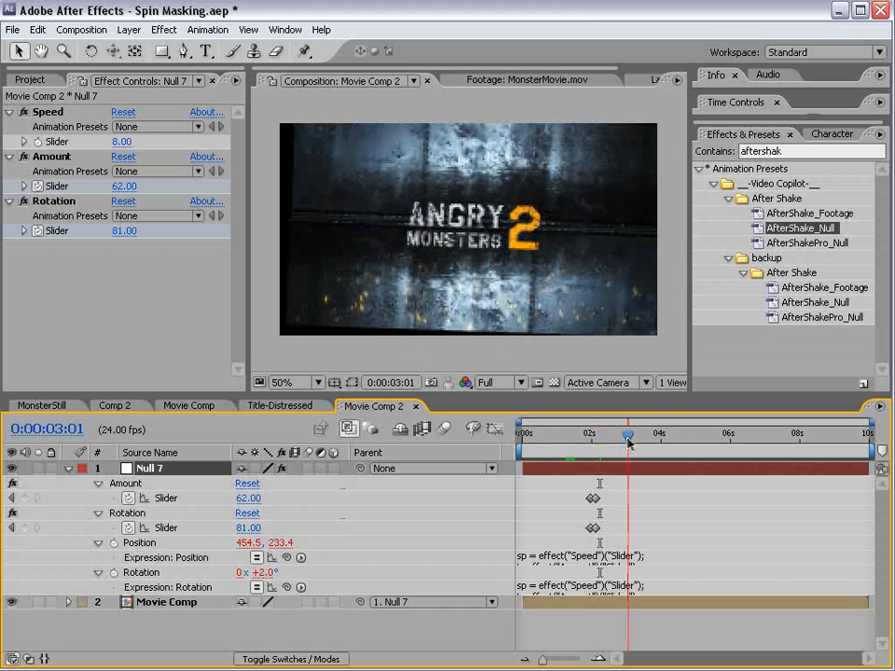
click(124, 186)
text(0)
key(Return)
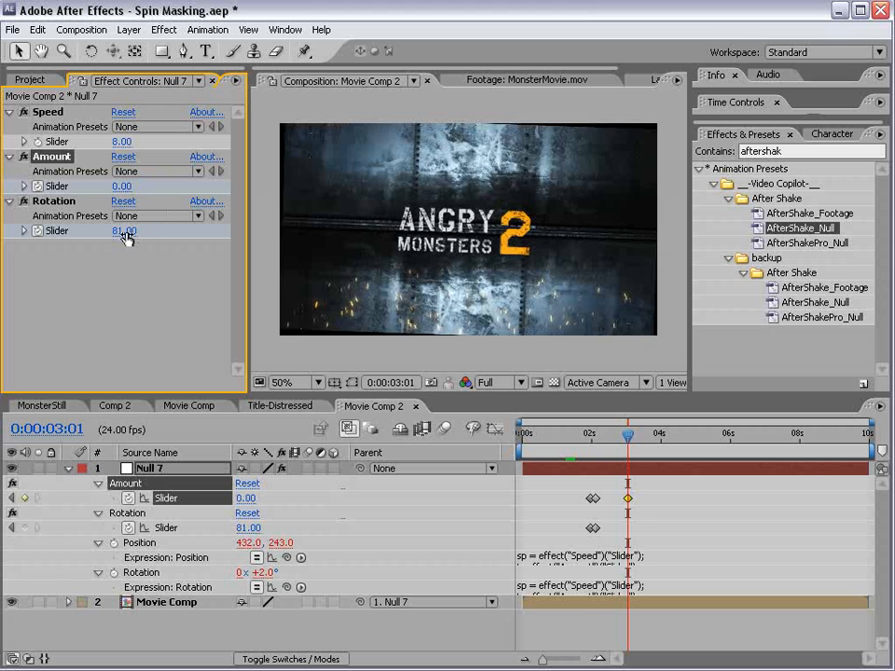
click(124, 231)
text(0)
key(Return)
Move the ending Amount and Rotation keyframes slightly earlier, and place the current time at 0:00:02:03
drag(569, 434, 596, 439)
click(626, 498)
click(609, 479)
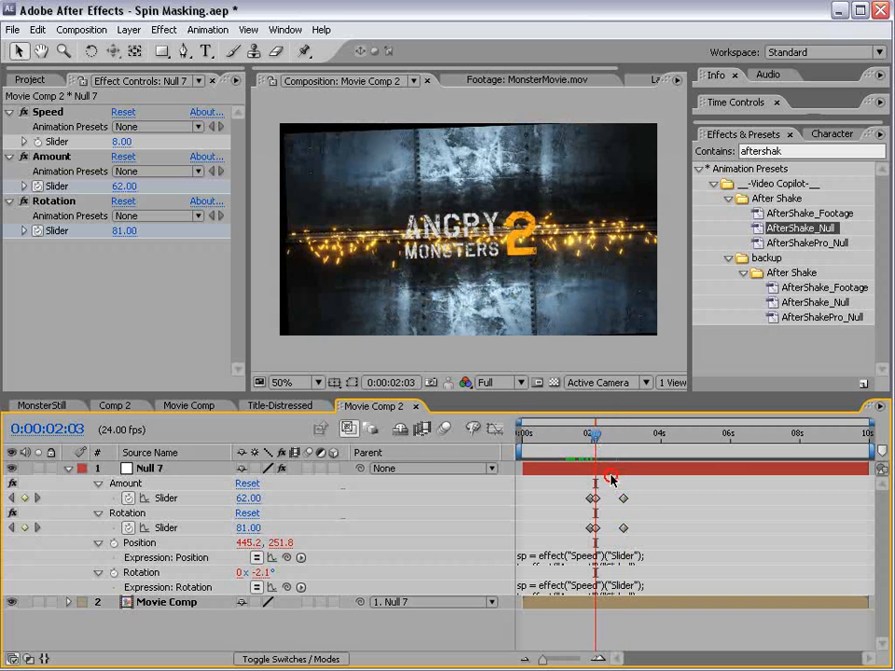
Set Amount to 50 and Rotation to 45 at 0:00:02:03, and scrub through the shake to check it
click(124, 185)
text(50)
click(128, 231)
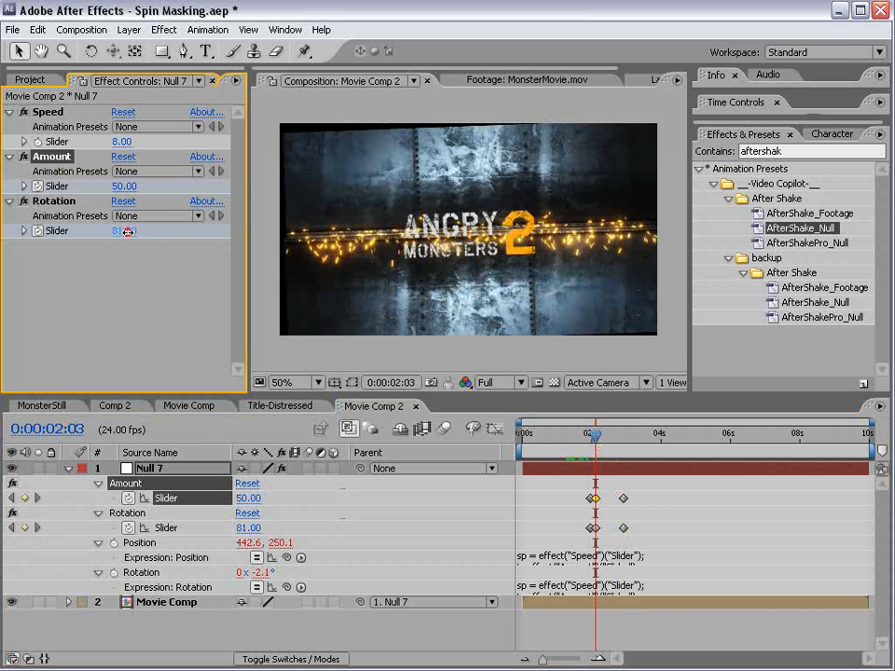
text(45)
key(Return)
drag(596, 436, 655, 436)
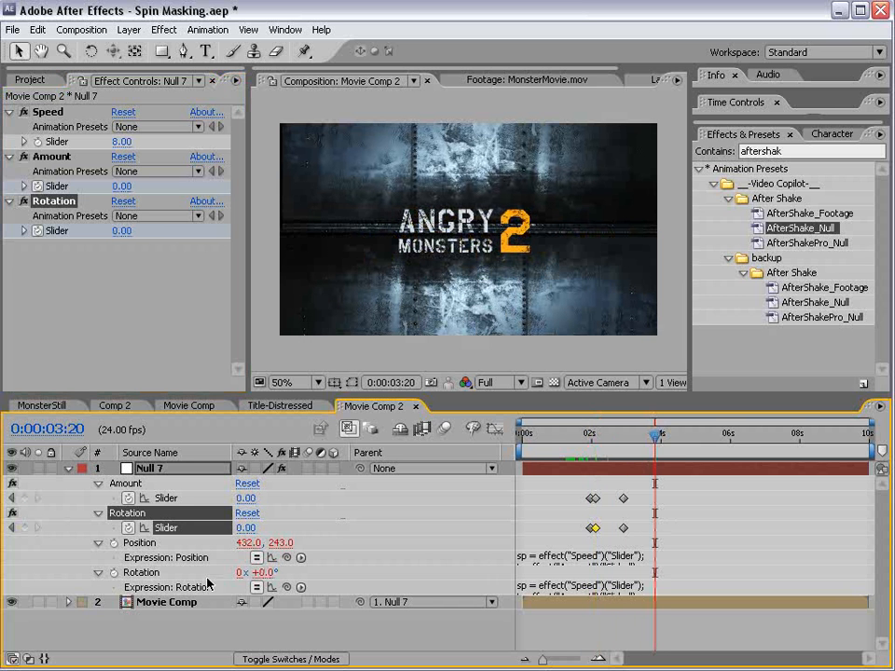
click(602, 435)
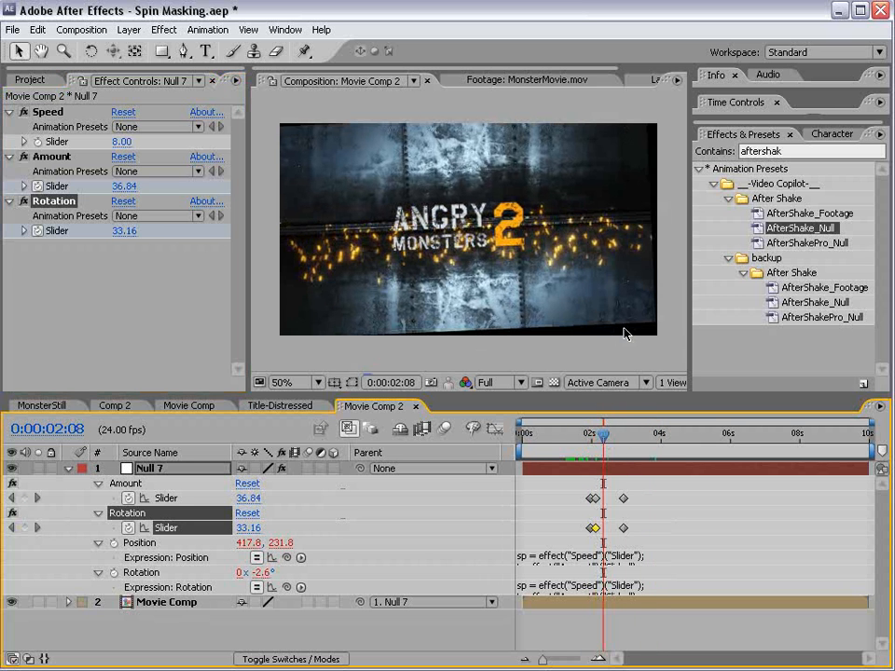
Search the effects for "motion" and apply Motion Tile to the Movie Comp layer
double_click(781, 151)
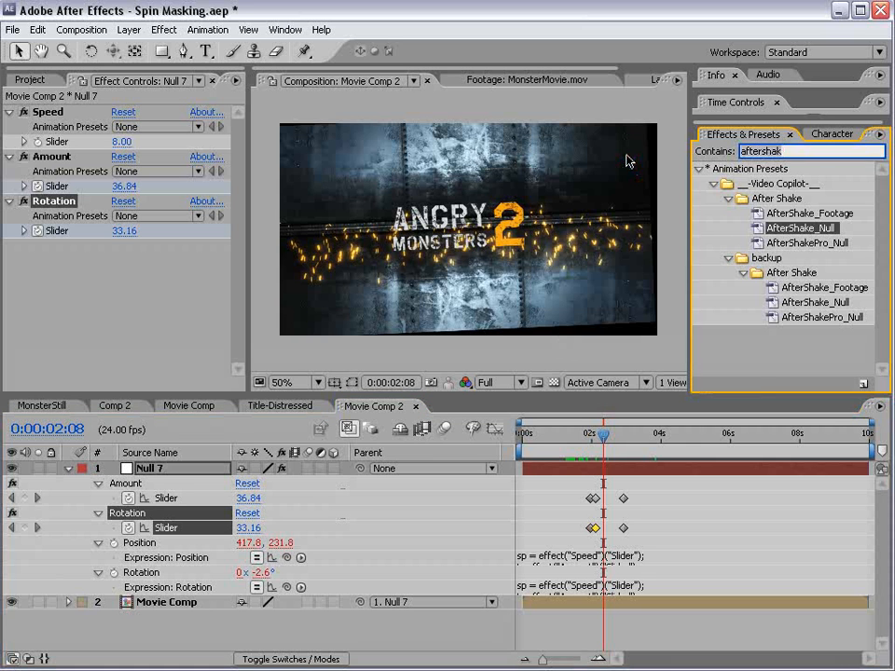
text(motion)
drag(733, 297, 566, 605)
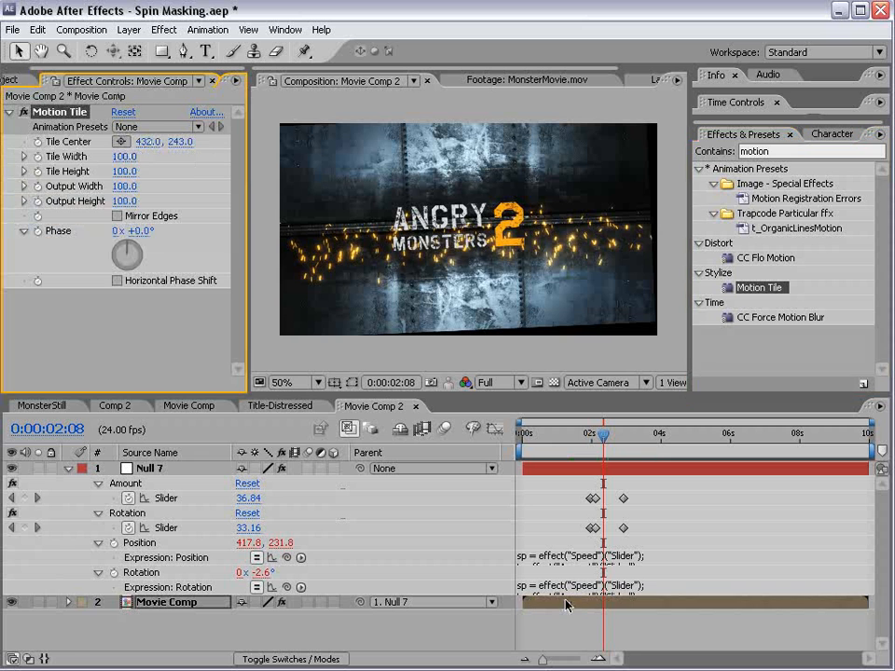
Enable Mirror Edges in Motion Tile with Output Height 160 and Output Width 190, and check the edges around 0:00:02:10
click(117, 215)
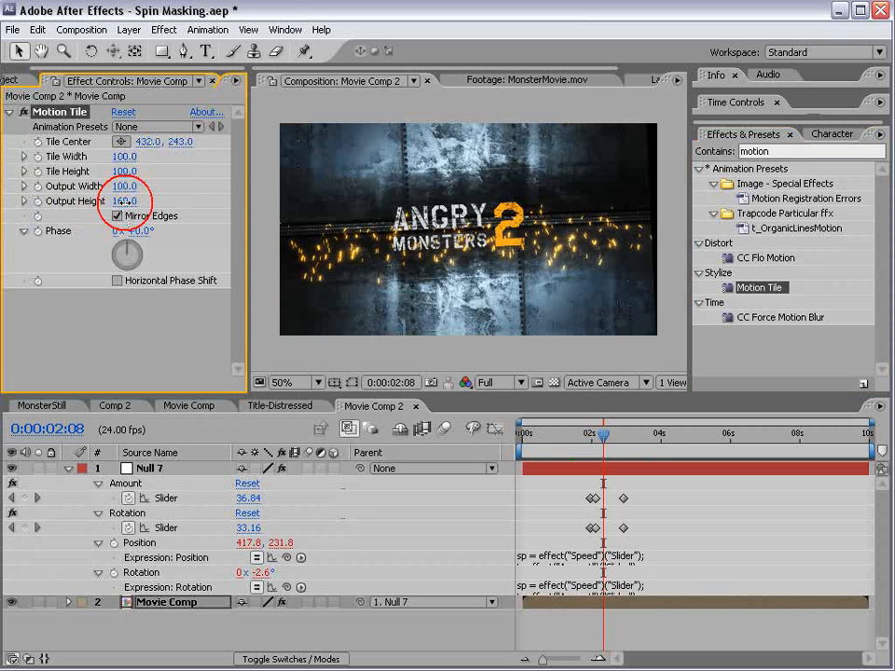
drag(123, 186, 130, 184)
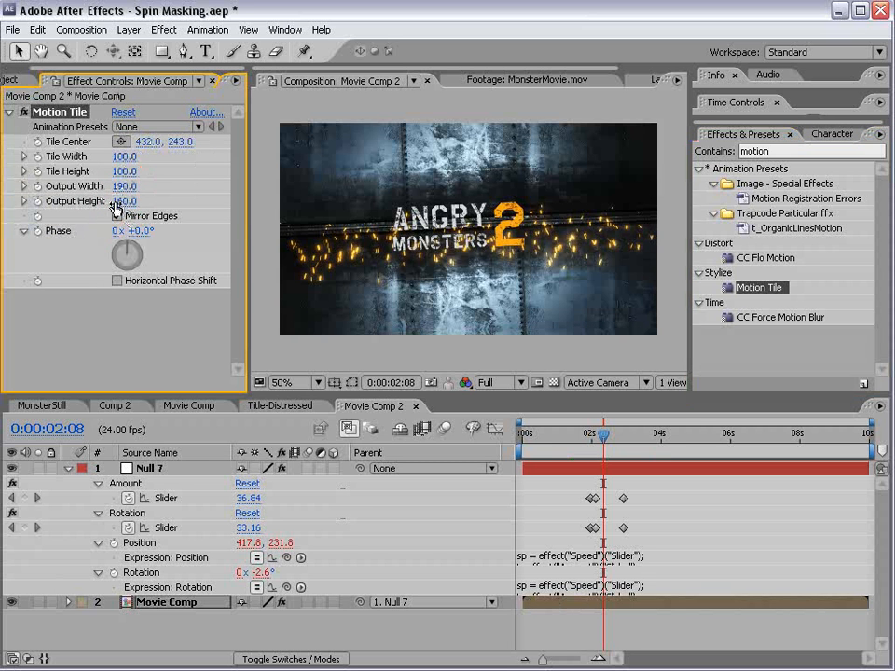
mouse_move(601, 438)
mouse_down()
mouse_move(589, 439)
mouse_move(605, 440)
mouse_up()
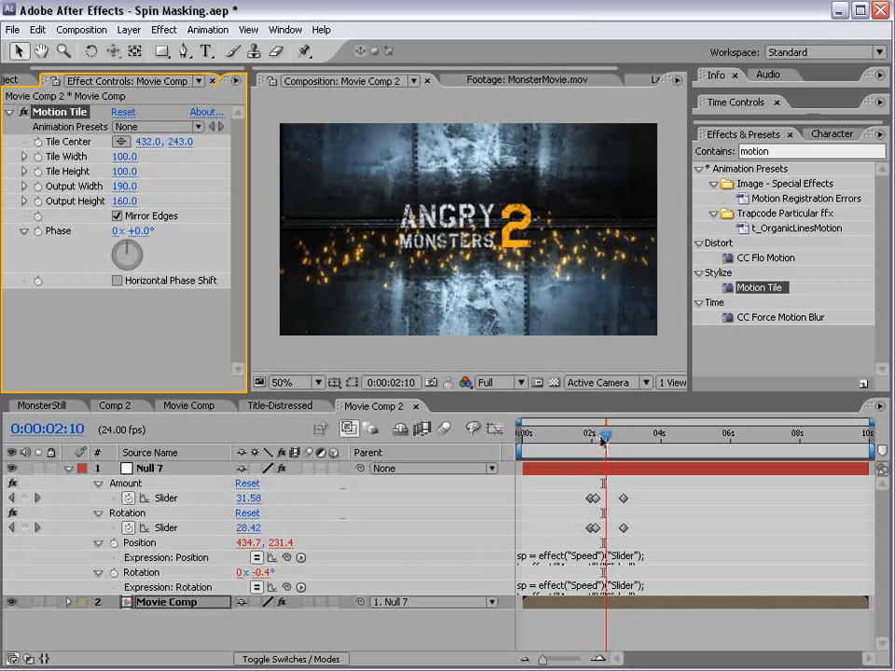
Create a new 864 x 486 solid layer coloured bright orange, FF7E00
click(128, 29)
mouse_move(140, 47)
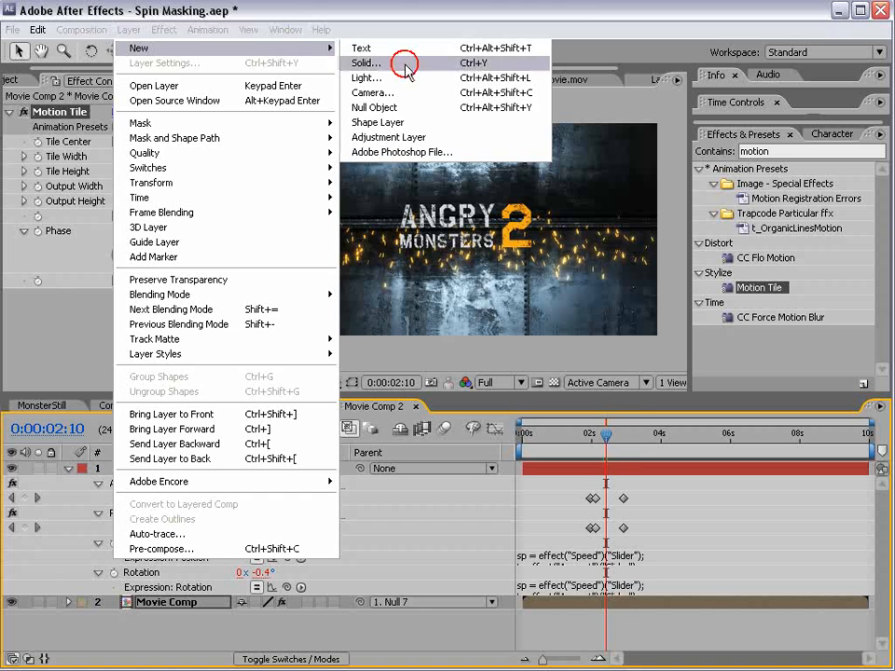
click(405, 62)
click(383, 560)
click(519, 518)
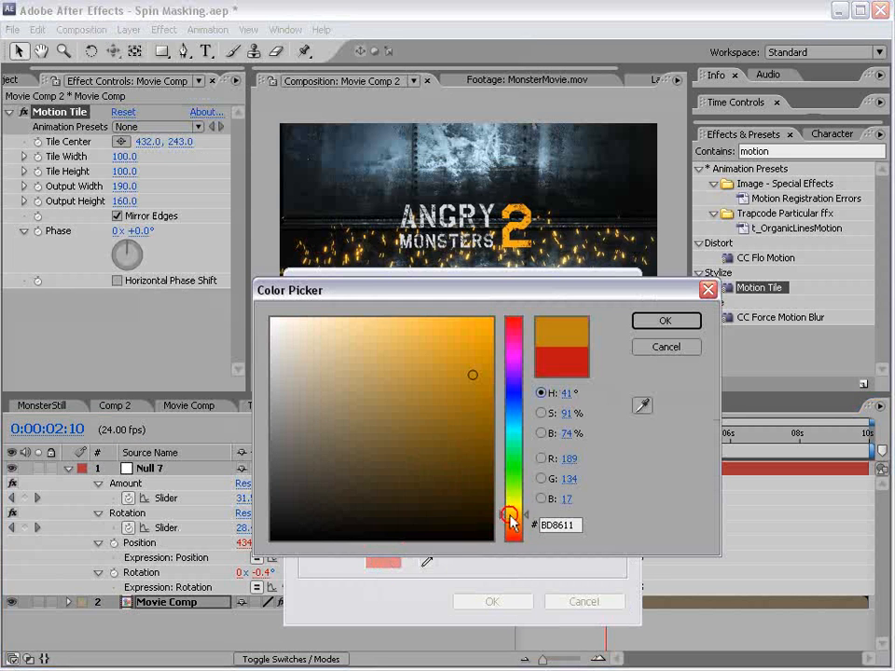
key(Return)
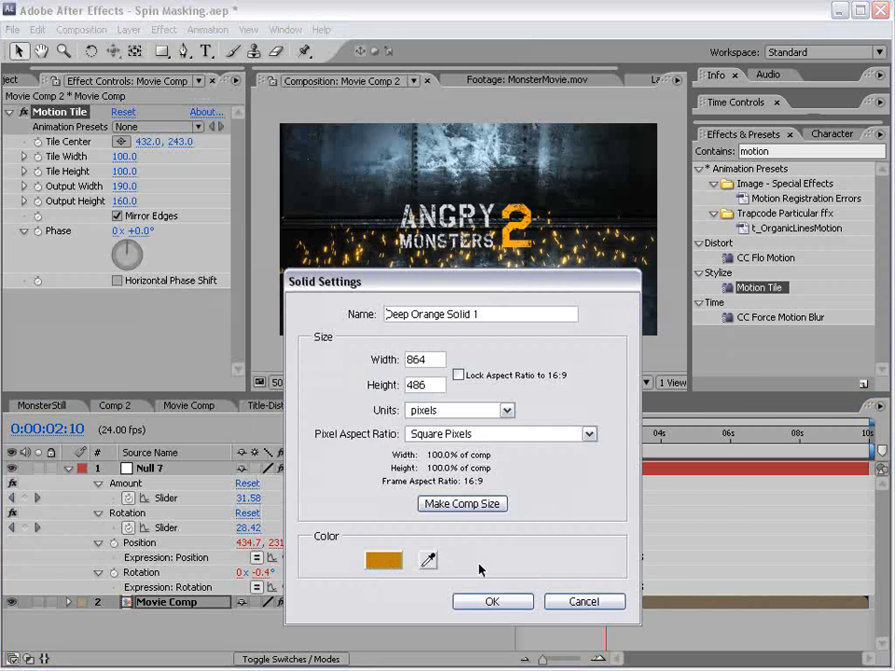
click(396, 560)
click(517, 521)
drag(479, 369, 519, 292)
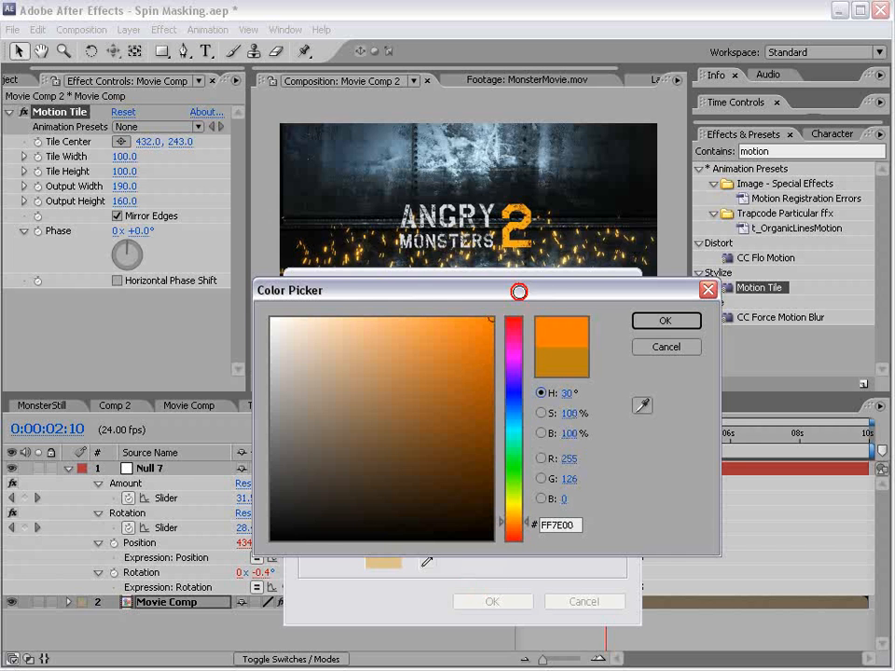
click(656, 322)
click(508, 611)
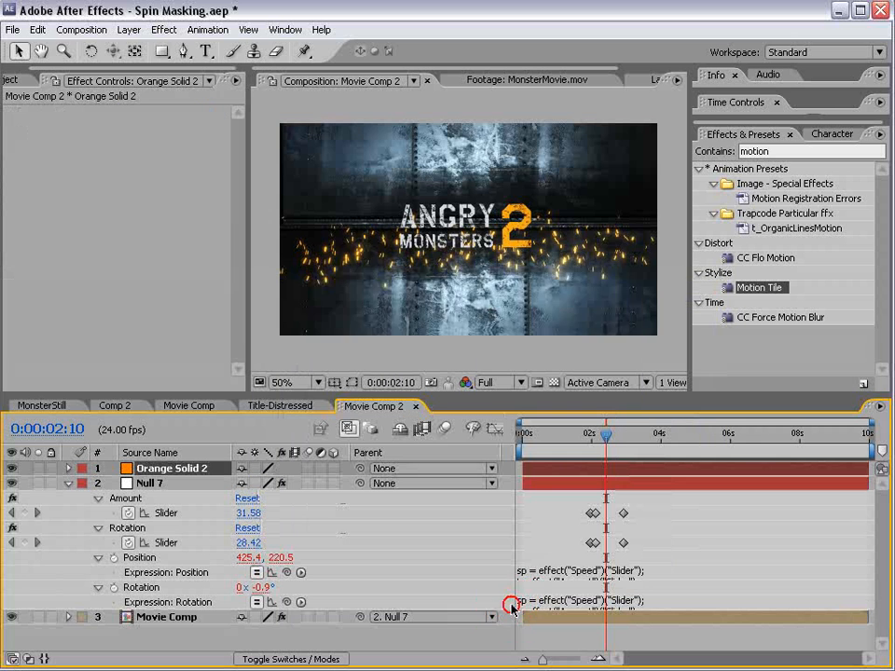
Start the orange solid at 0:00:02:00 and keyframe its Opacity from 100% there to 0% at 0:00:02:09
drag(541, 469, 606, 475)
click(590, 436)
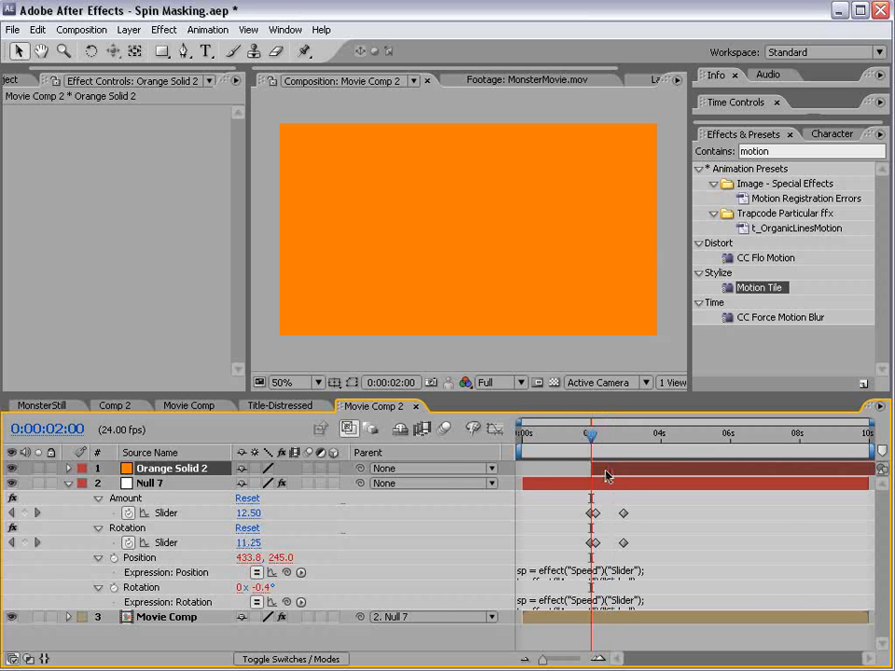
key(t)
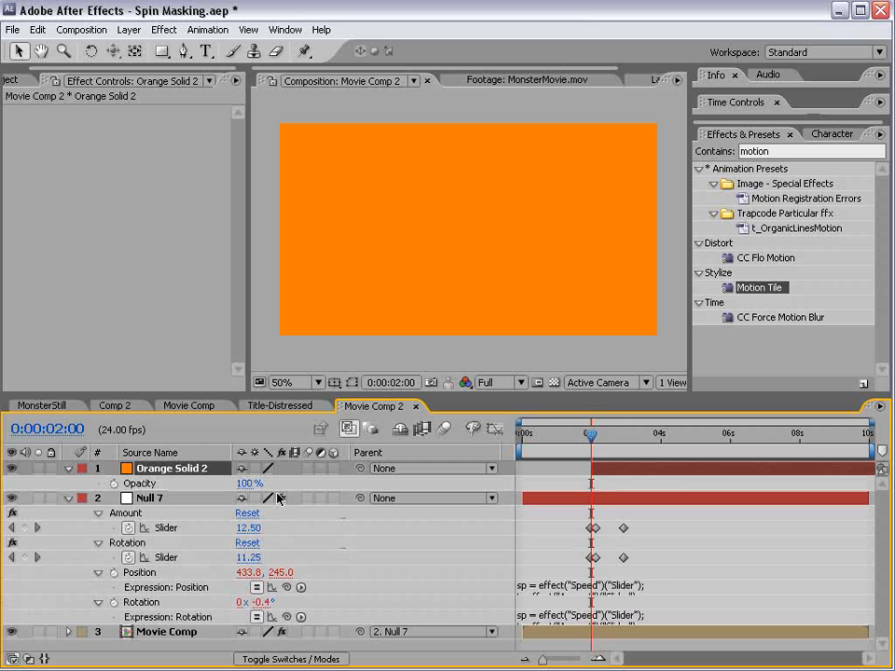
click(114, 484)
drag(597, 442, 604, 438)
click(248, 483)
text(0)
key(Return)
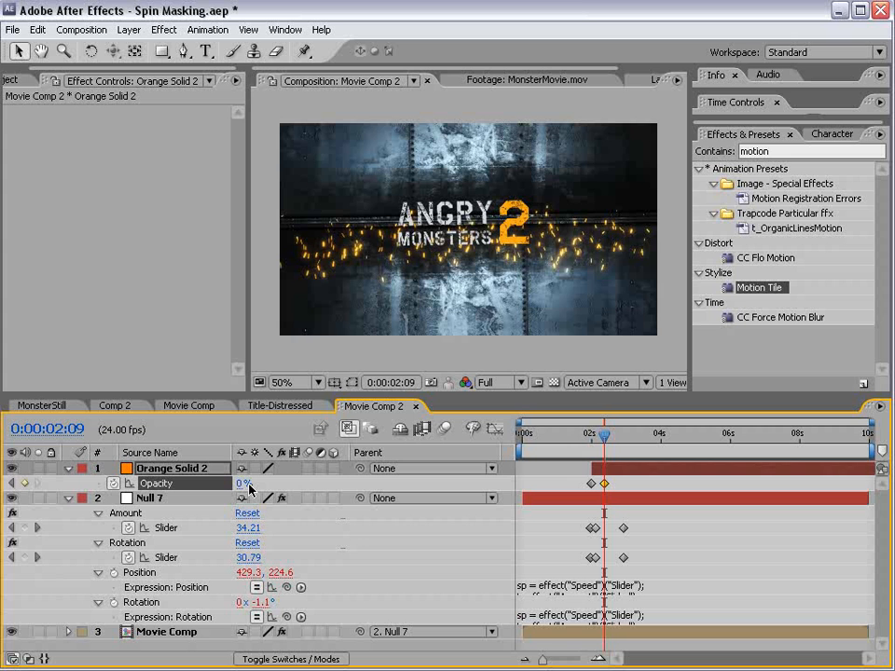
Trim the orange solid's end at the 0:00:02:09 fade-out, set its blending mode to Add, and scrub through the flash
key(alt+bracketright)
mouse_move(587, 436)
mouse_down()
mouse_move(608, 435)
mouse_move(600, 436)
mouse_up()
key(F4)
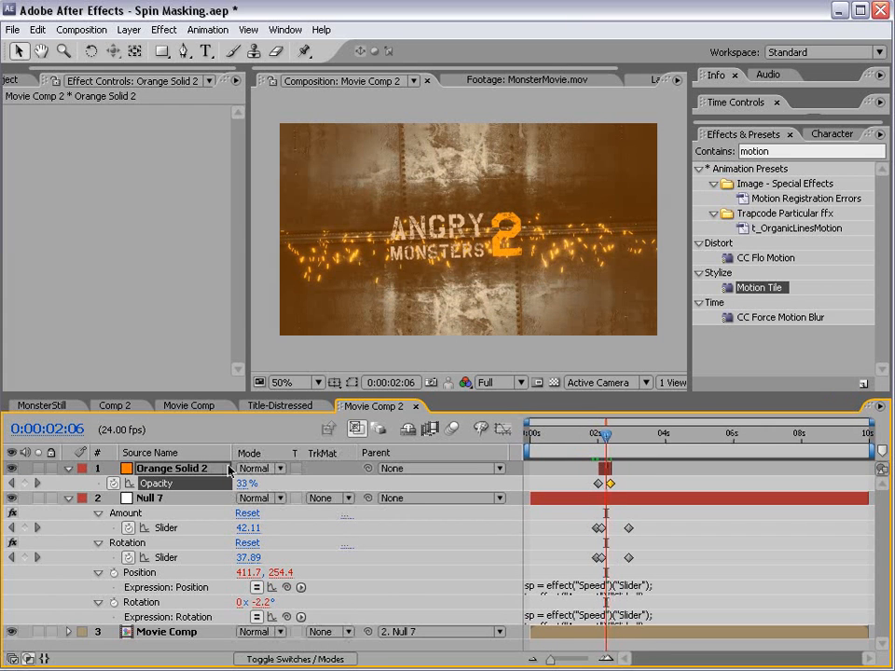
click(264, 469)
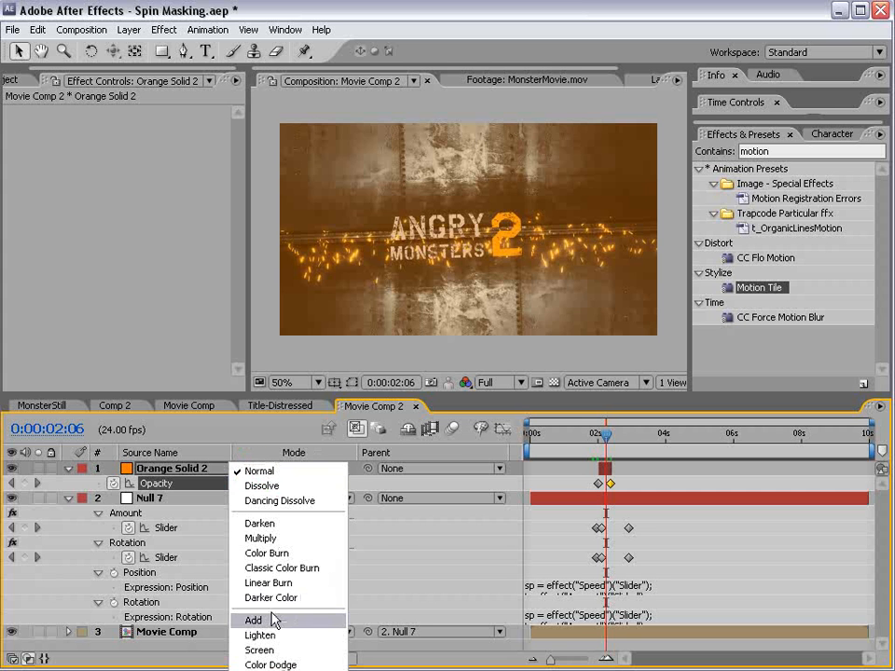
click(313, 619)
drag(608, 444, 603, 444)
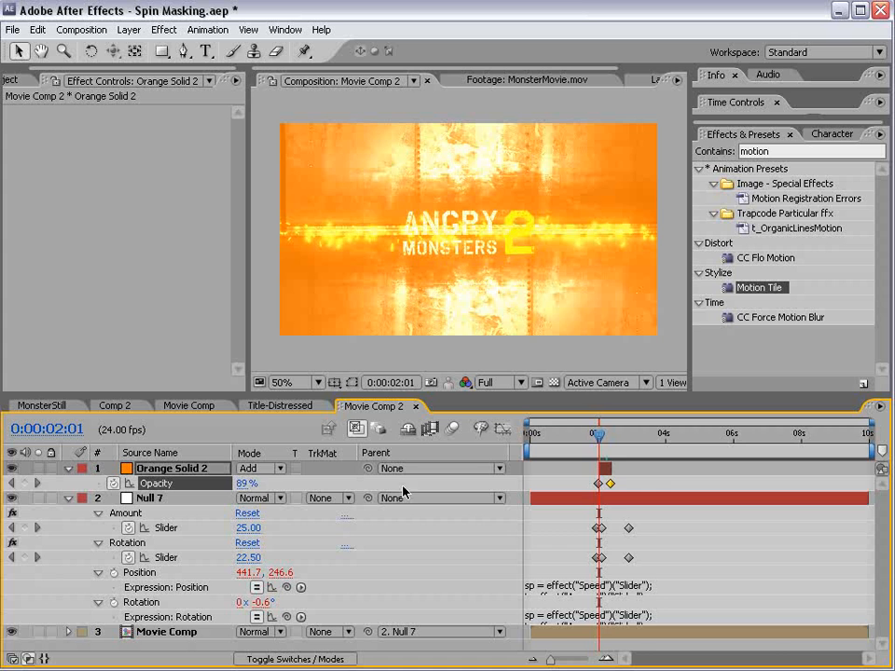
Set the orange solid's Opacity keyframe at 0:00:02:00 to 54%
key(equal)
key(equal)
key(equal)
click(596, 437)
drag(247, 484, 149, 486)
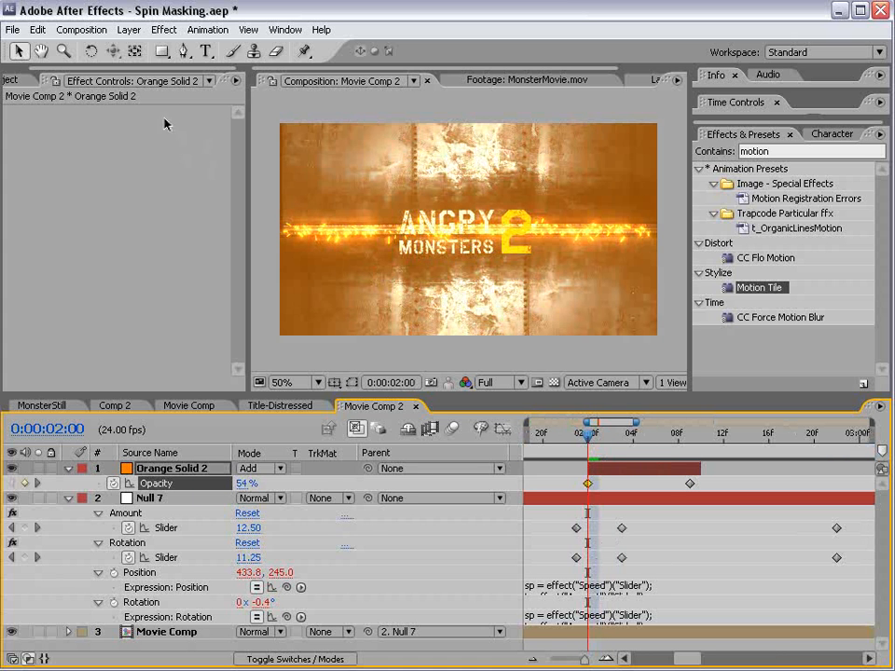
Draw a wide, flat elliptical mask across the title on the orange solid, and set its Mask Feather to 227 pixels
drag(162, 51, 214, 90)
scroll(436, 223, down, 1)
drag(309, 205, 628, 249)
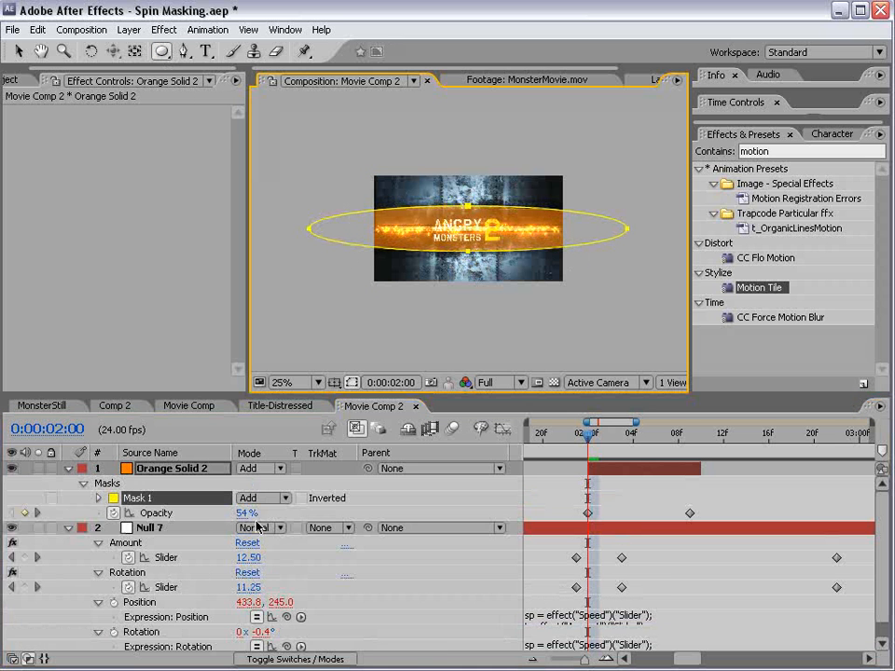
key(f)
drag(281, 499, 473, 491)
click(559, 465)
scroll(575, 253, up, 1)
key(grave)
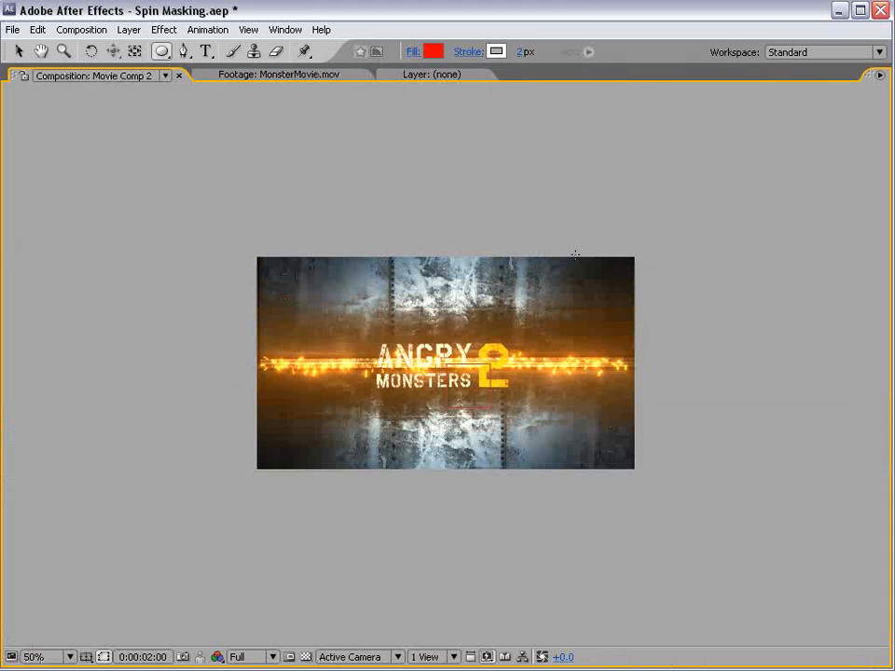
key(grave)
drag(610, 451, 588, 454)
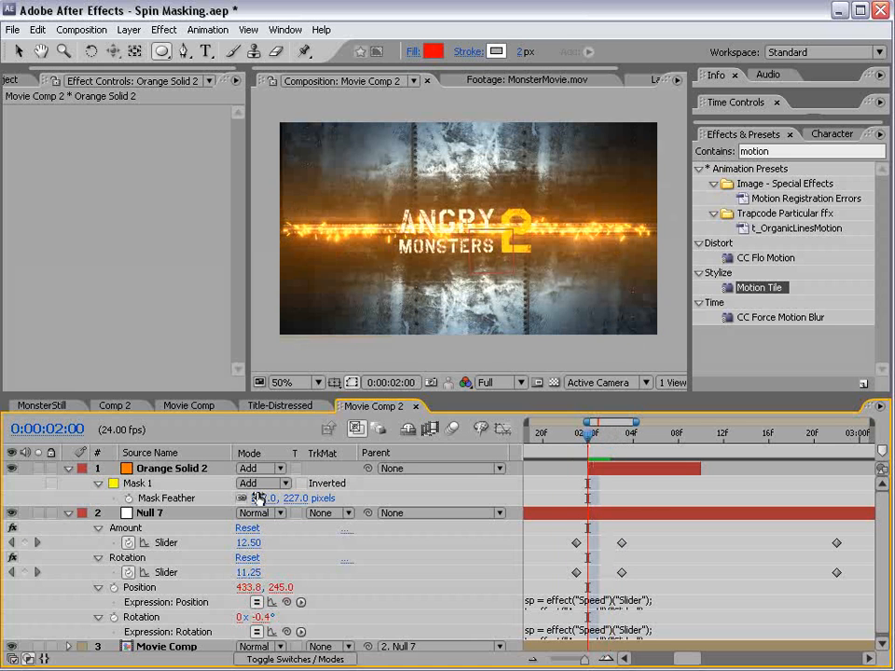
Raise the orange solid's Opacity keyframe at 0:00:02:00, and preview the flash and shake up to 0:00:02:21
click(191, 468)
key(t)
key(t)
key(t)
drag(247, 488, 289, 487)
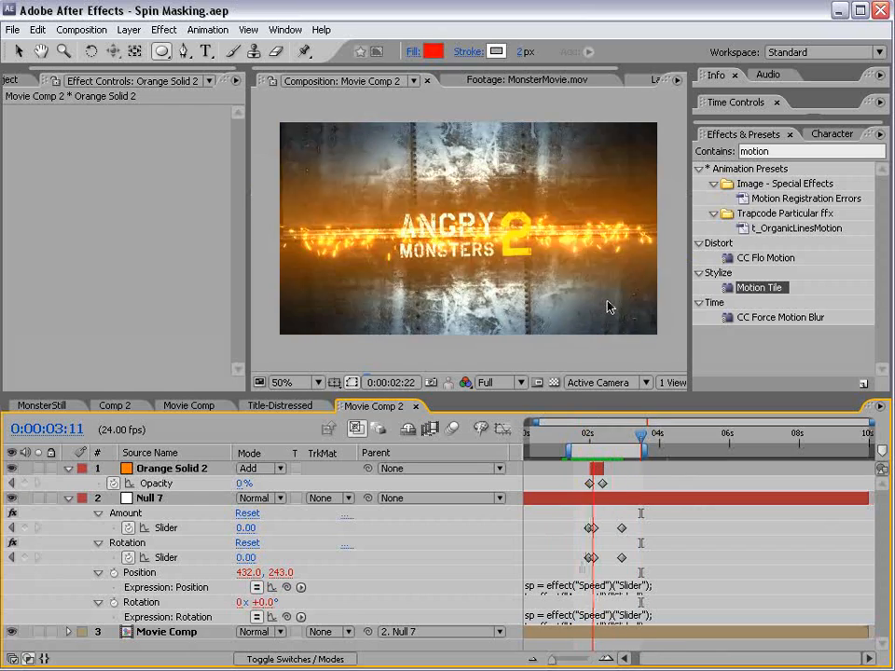
drag(617, 435, 621, 437)
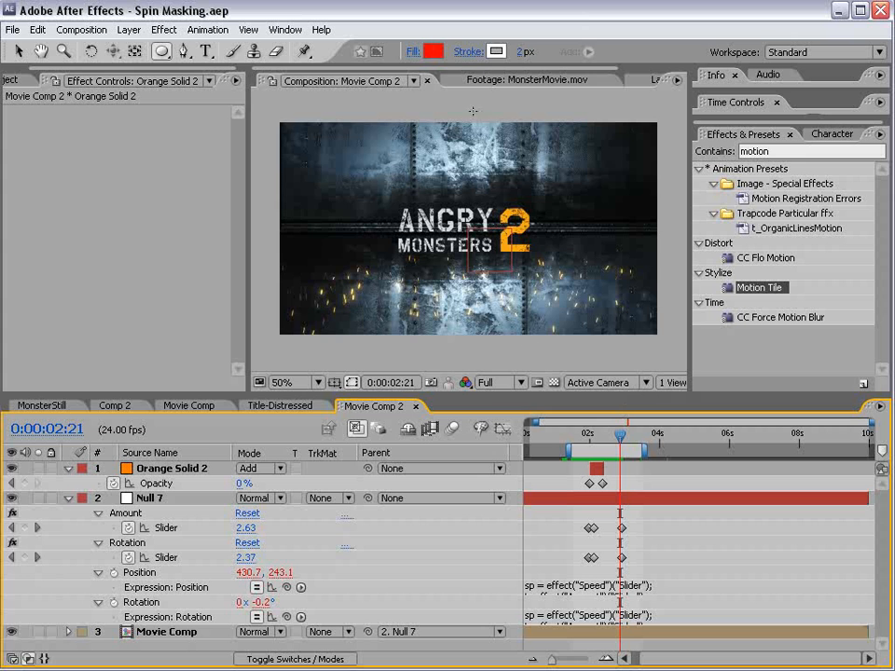
Compare the MonsterMovie.mov footage around 0;00;02;23 with Movie Comp 2 and its Title-Distressed composition
click(523, 81)
mouse_move(526, 347)
mouse_down()
mouse_move(458, 344)
mouse_move(480, 345)
mouse_up()
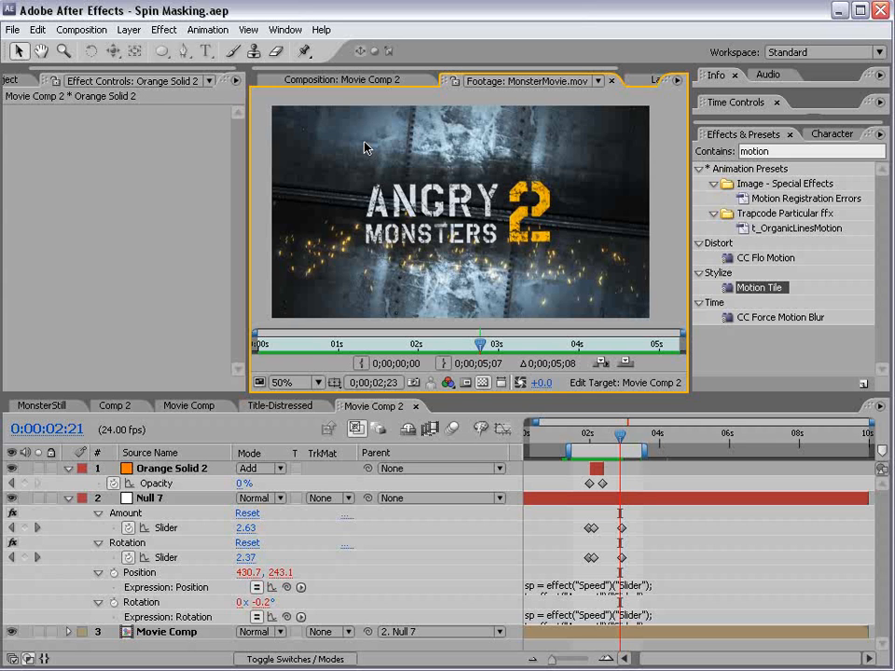
click(341, 81)
drag(621, 432, 590, 436)
key(space)
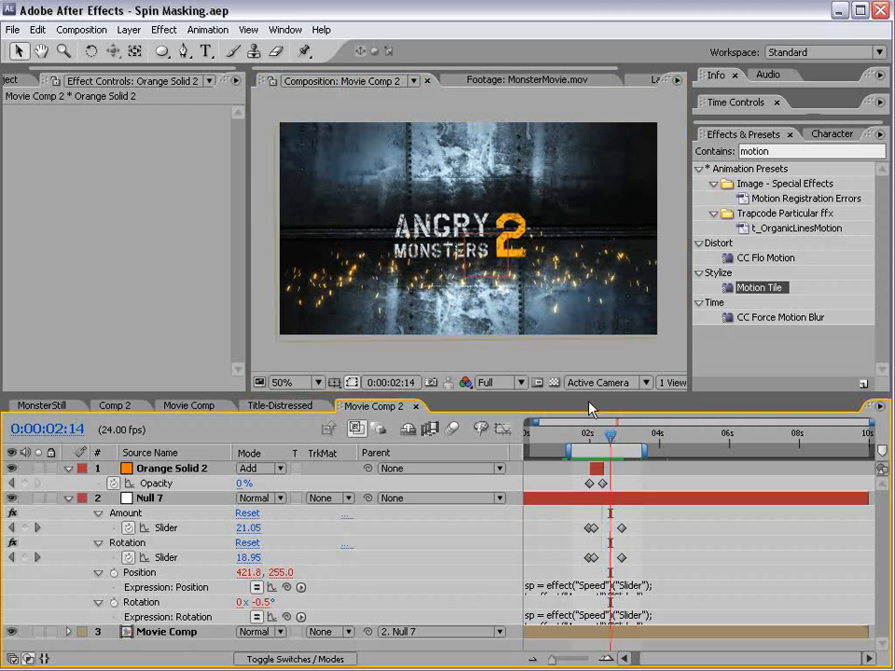
click(274, 407)
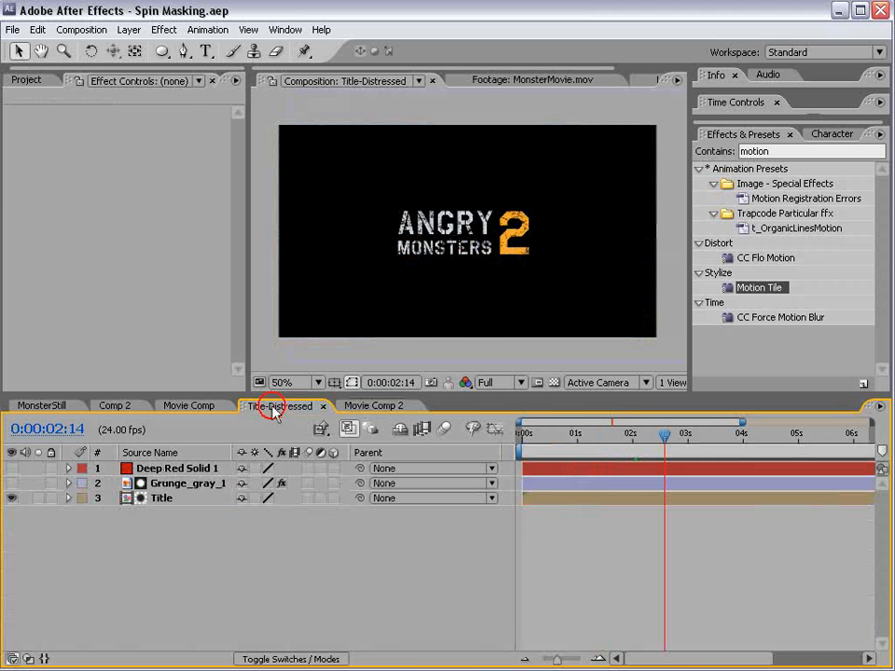
click(376, 407)
mouse_move(611, 437)
mouse_down()
mouse_move(593, 438)
mouse_move(619, 442)
mouse_up()
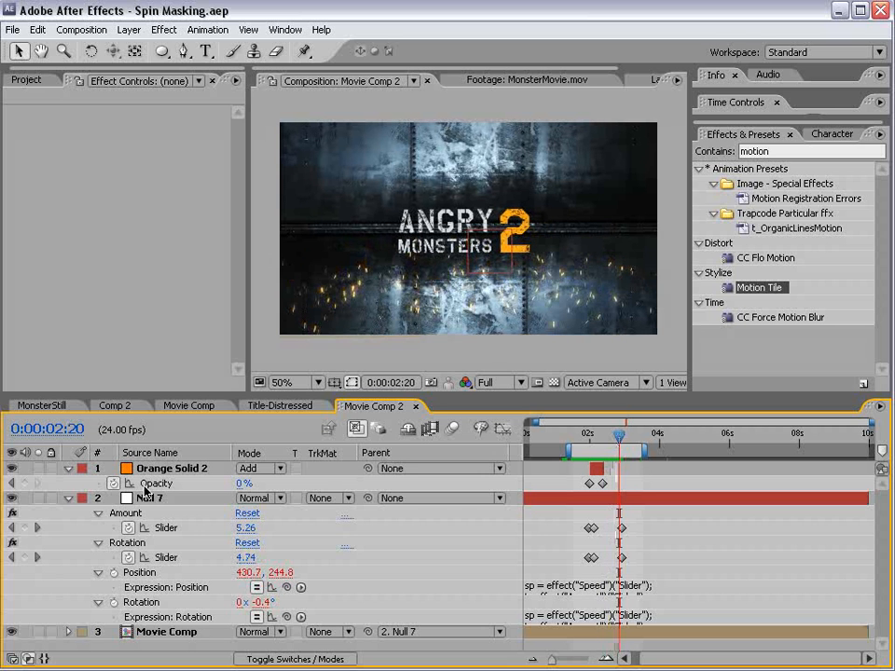
Collapse the layer properties in Movie Comp 2, and add an adjustment layer above the other layers at 0:00:03:21
click(69, 469)
click(68, 483)
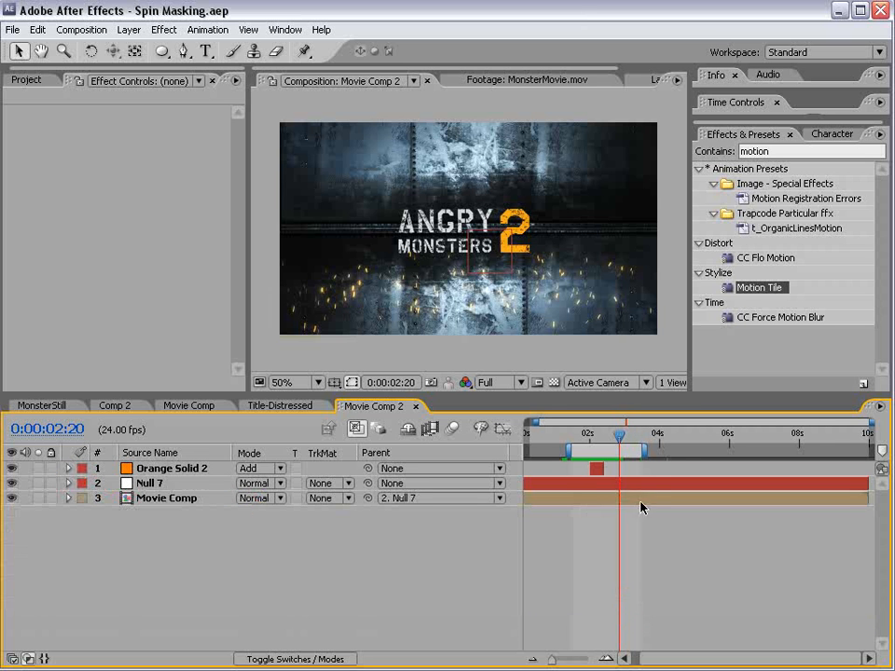
key(minus)
drag(608, 424, 635, 427)
drag(636, 434, 660, 435)
click(130, 30)
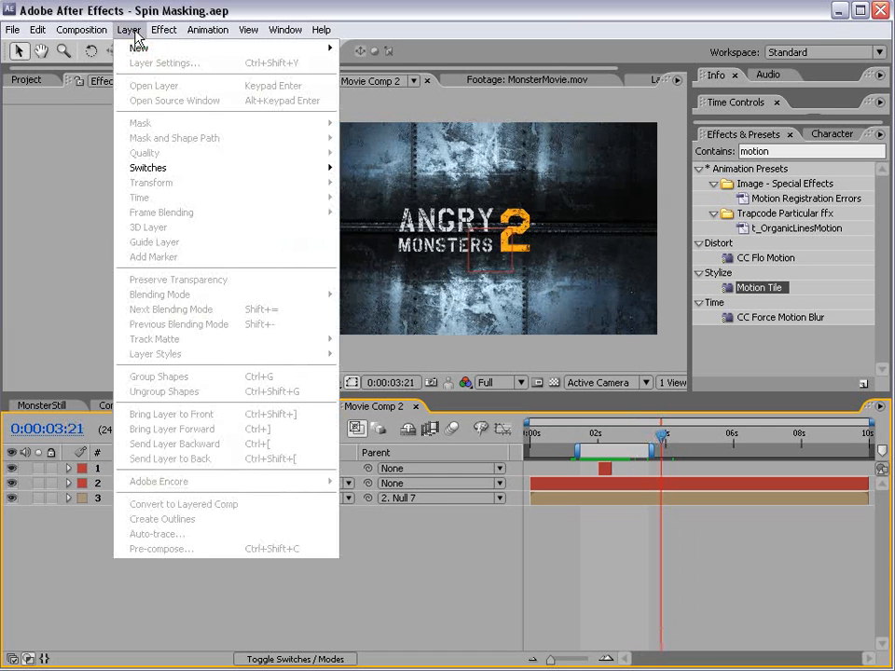
mouse_move(140, 47)
click(381, 137)
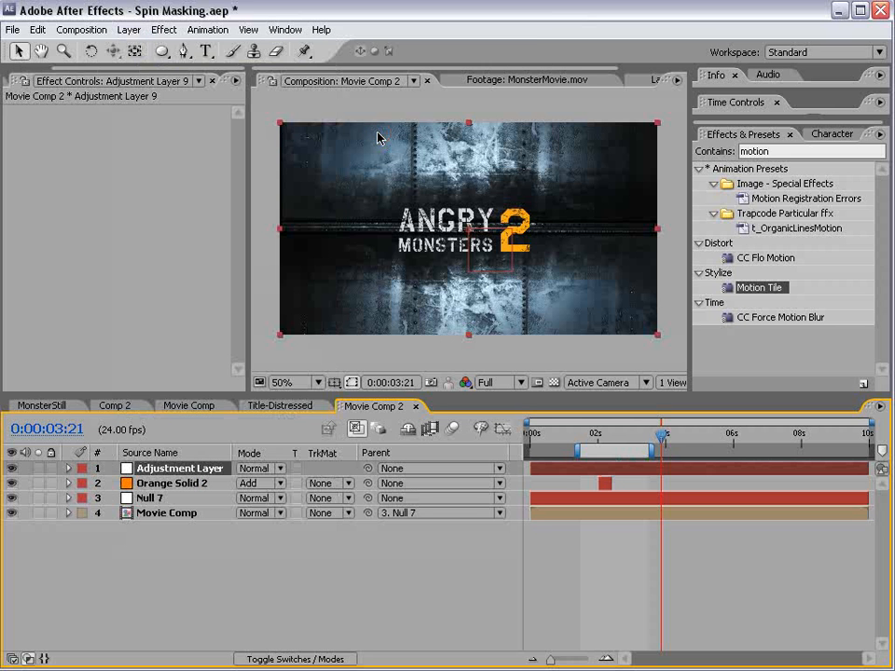
Apply the Video Copilot Twitch effect to the adjustment layer with the Orange Color Shift preset, and disable Slide
click(164, 30)
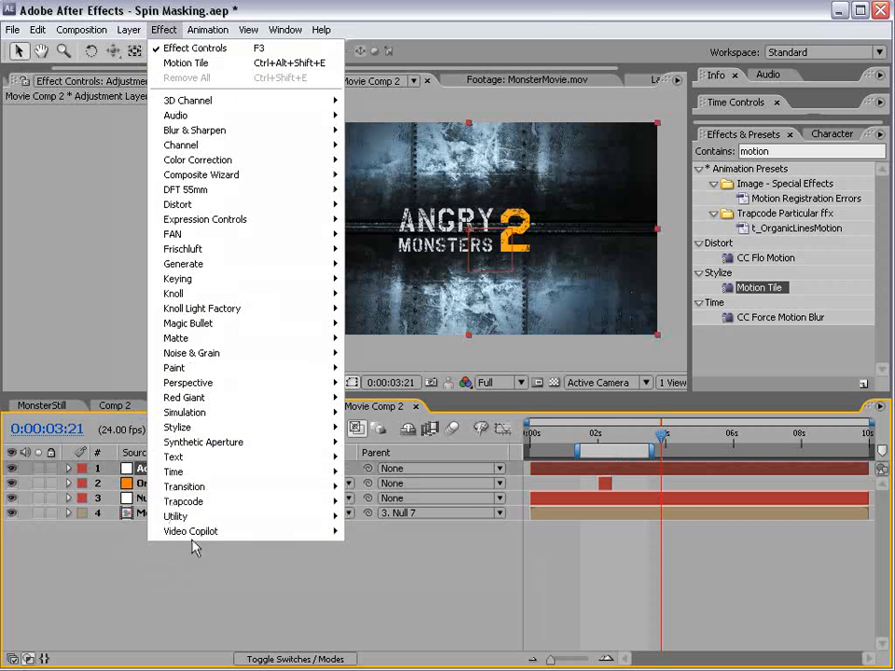
mouse_move(201, 533)
click(373, 546)
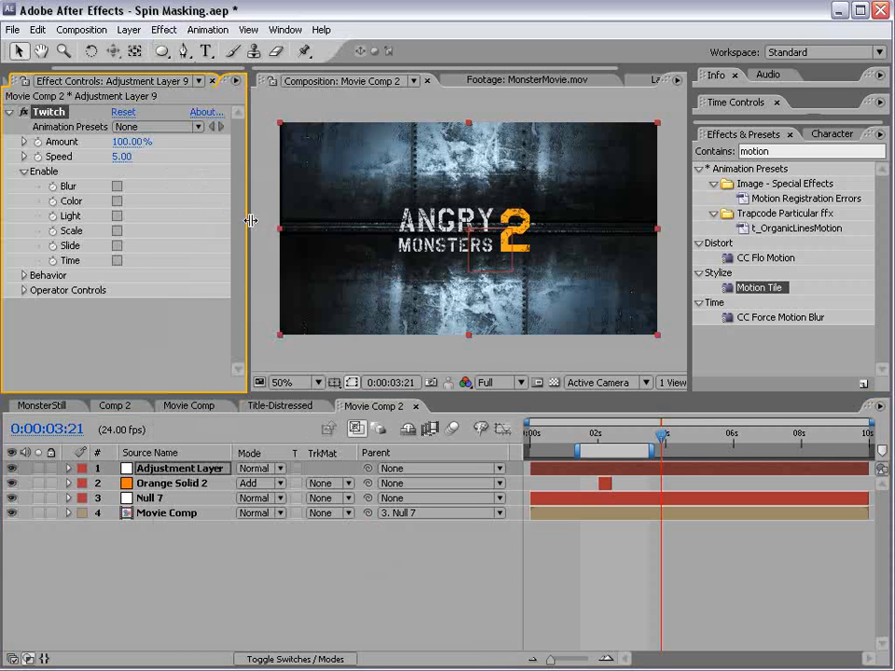
drag(249, 220, 270, 220)
click(151, 128)
click(156, 131)
click(157, 128)
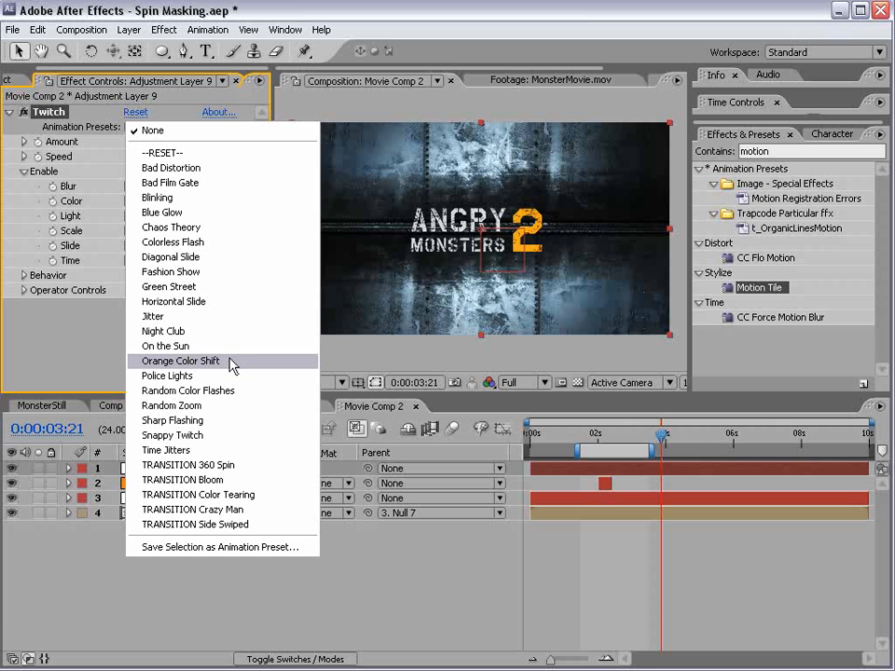
click(226, 362)
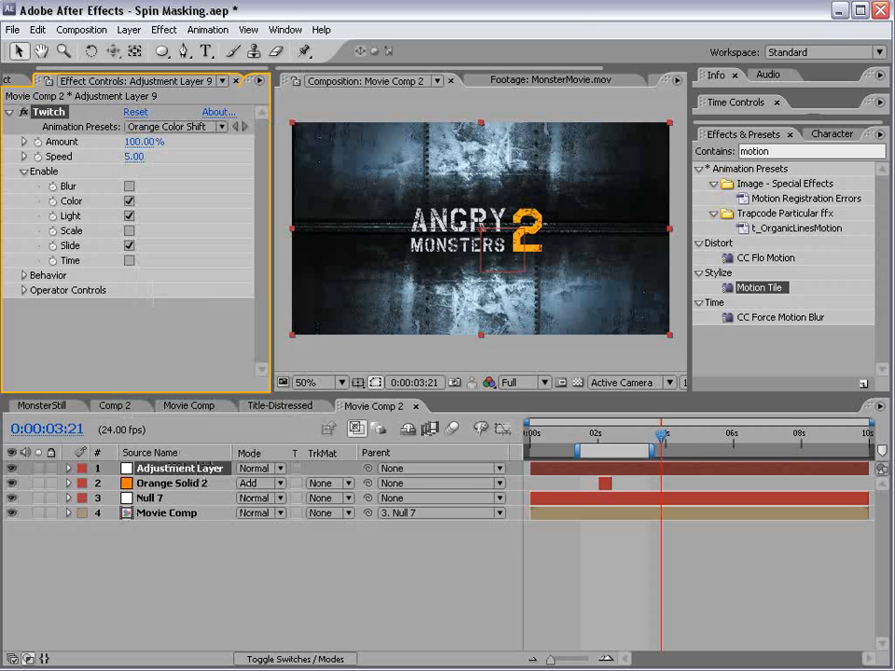
drag(648, 436, 682, 440)
click(129, 245)
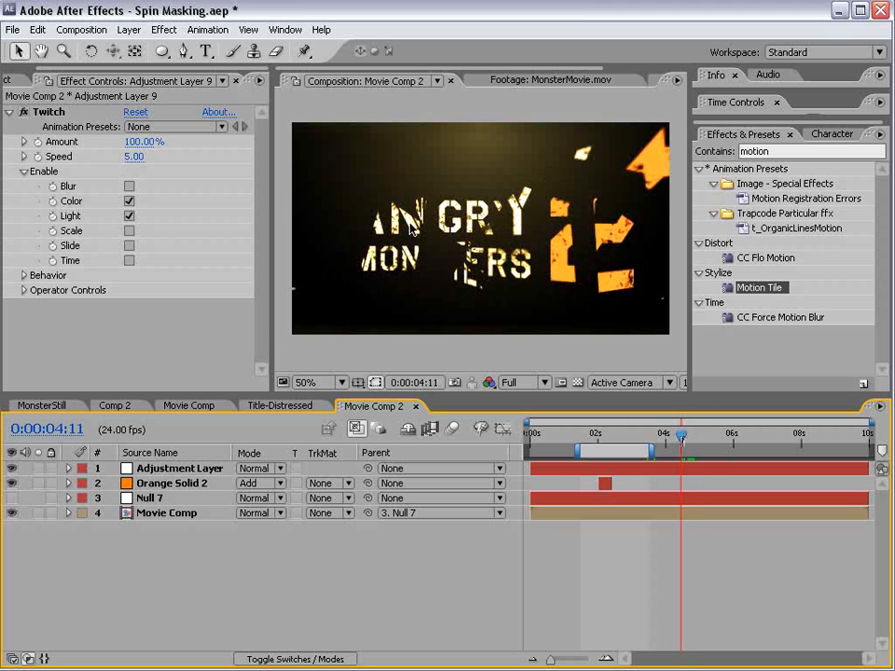
Compare the MonsterMovie.mov footage at 0;00;04;08 with the Movie Comp 2 shards around 0:00:04:12
click(552, 82)
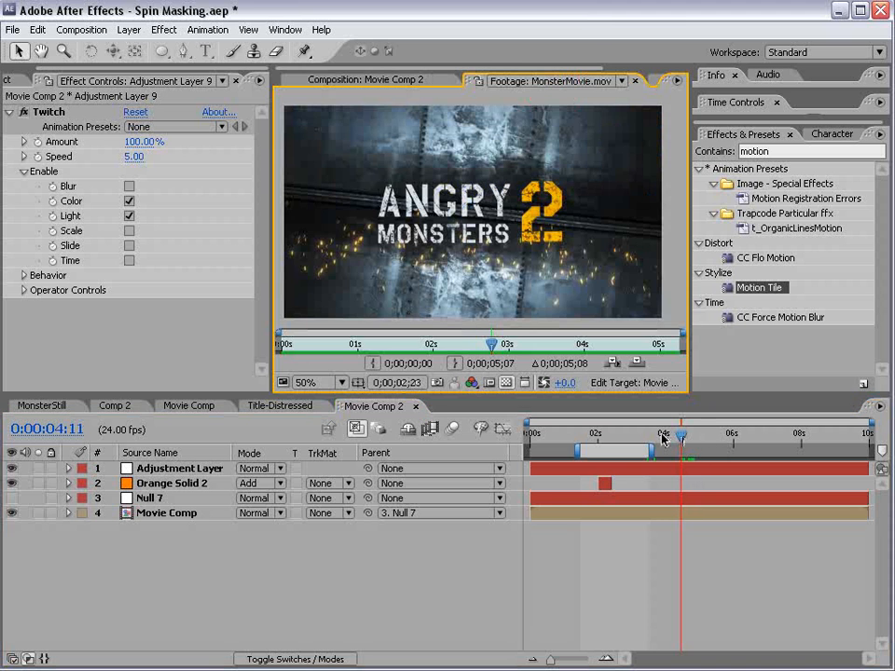
drag(491, 344, 604, 345)
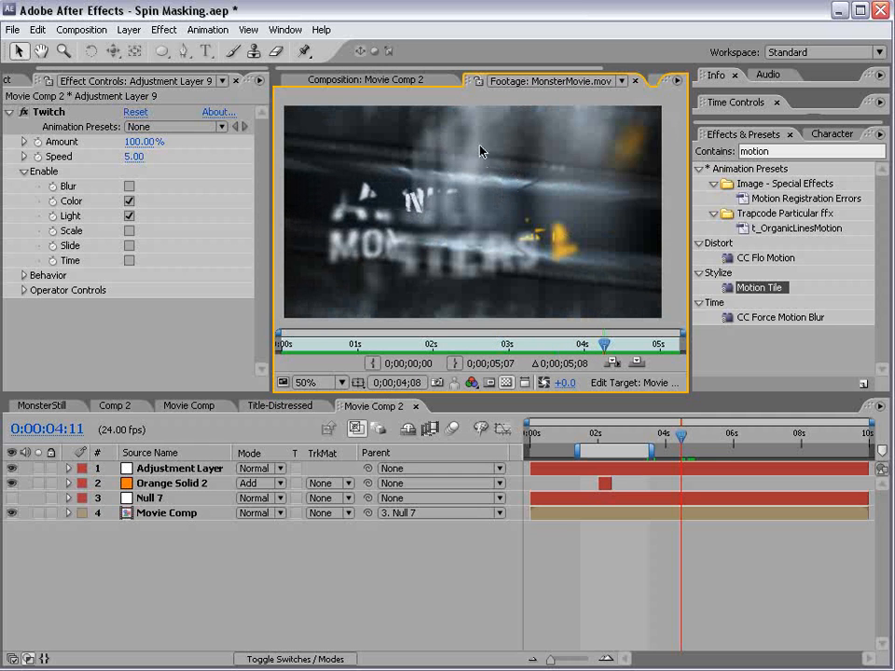
click(383, 80)
drag(681, 438, 678, 446)
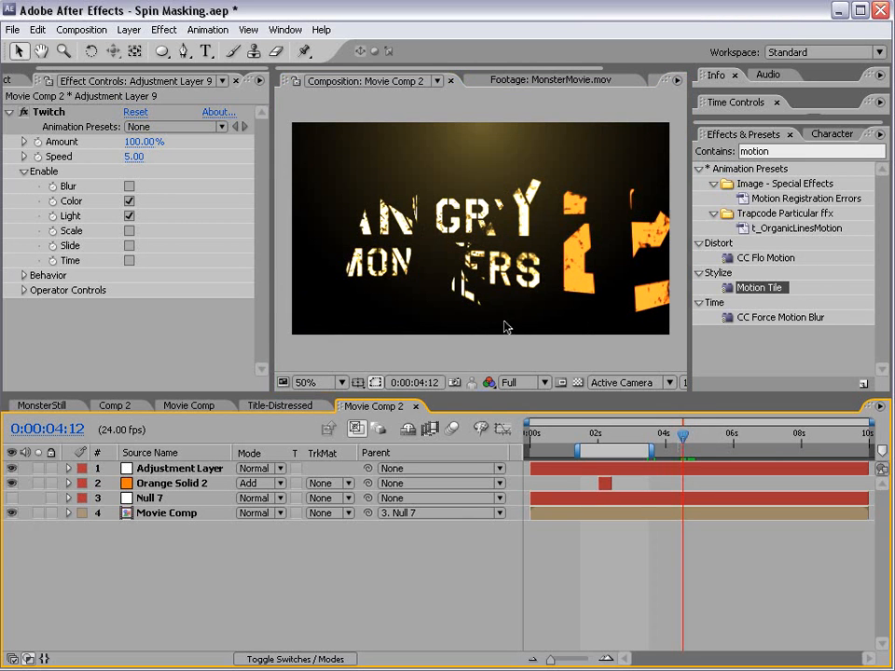
Save the project, bring the project's file list into view, and place the current time at 0:00:02:20
key(ctrl+s)
click(9, 80)
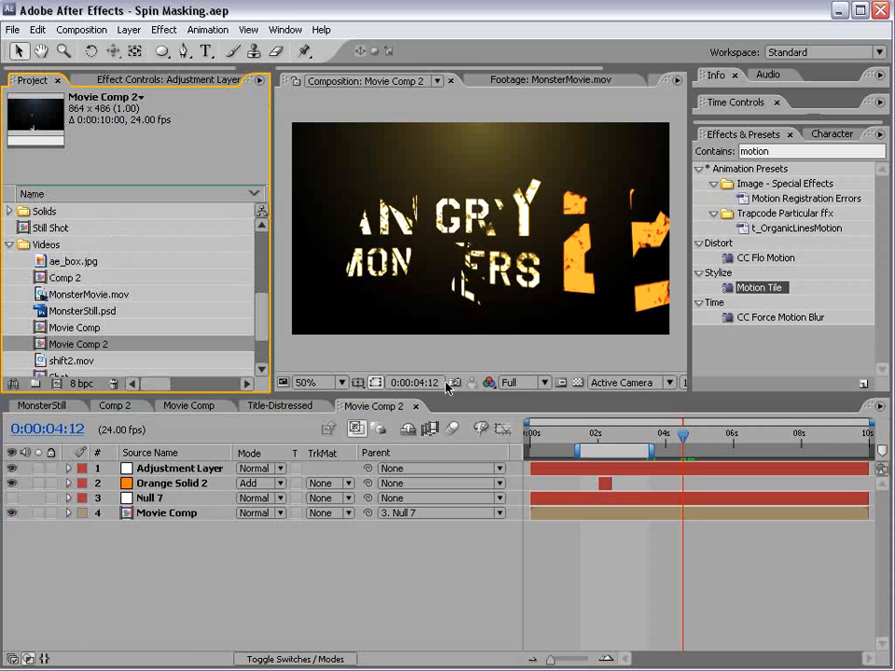
drag(272, 210, 252, 262)
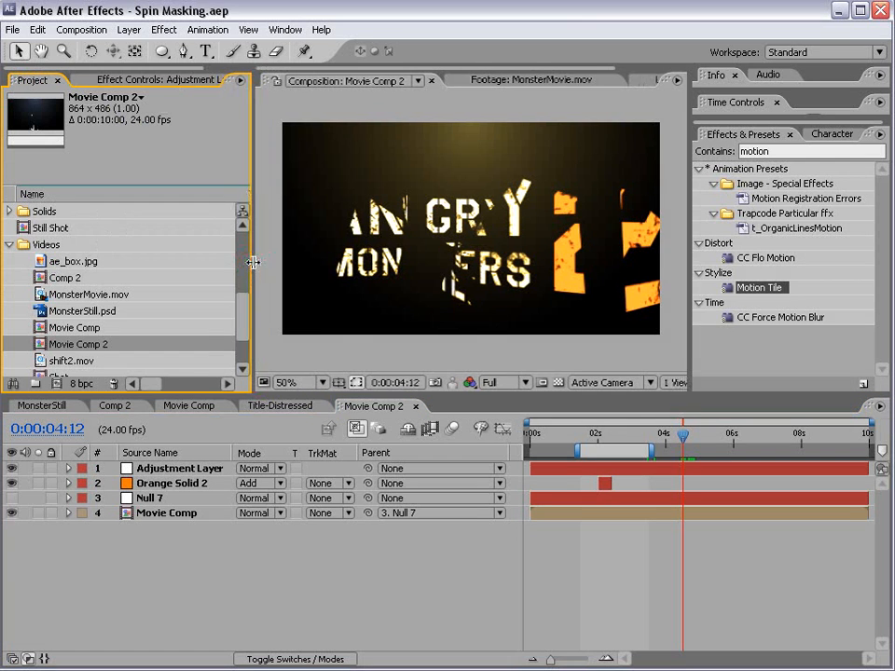
click(611, 579)
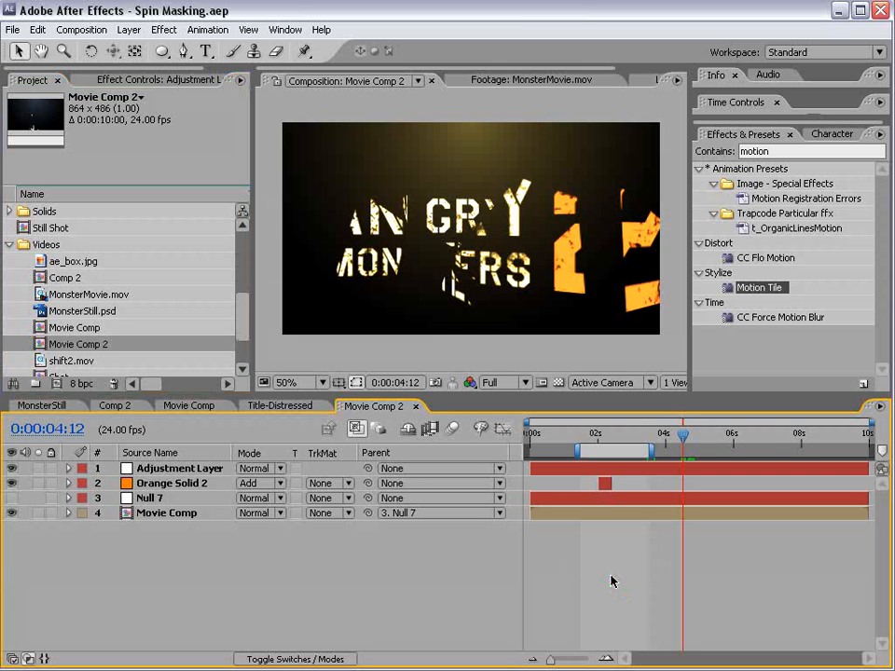
mouse_move(615, 434)
mouse_down()
mouse_move(635, 437)
mouse_move(625, 438)
mouse_up()
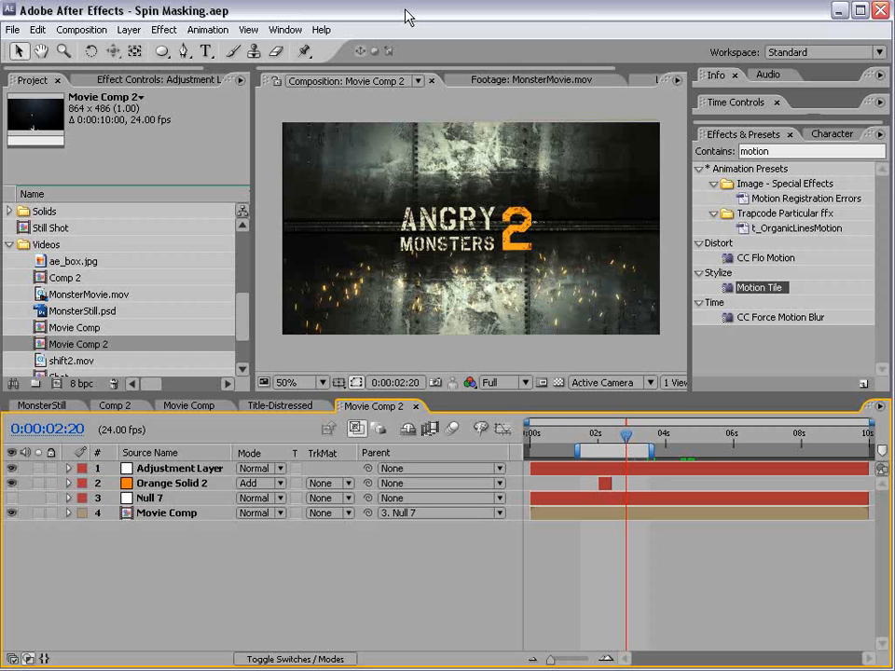
Switch to Firefox, browse the Video Copilot products page down to Twitch, and return to After Effects
key(alt+Tab)
click(442, 334)
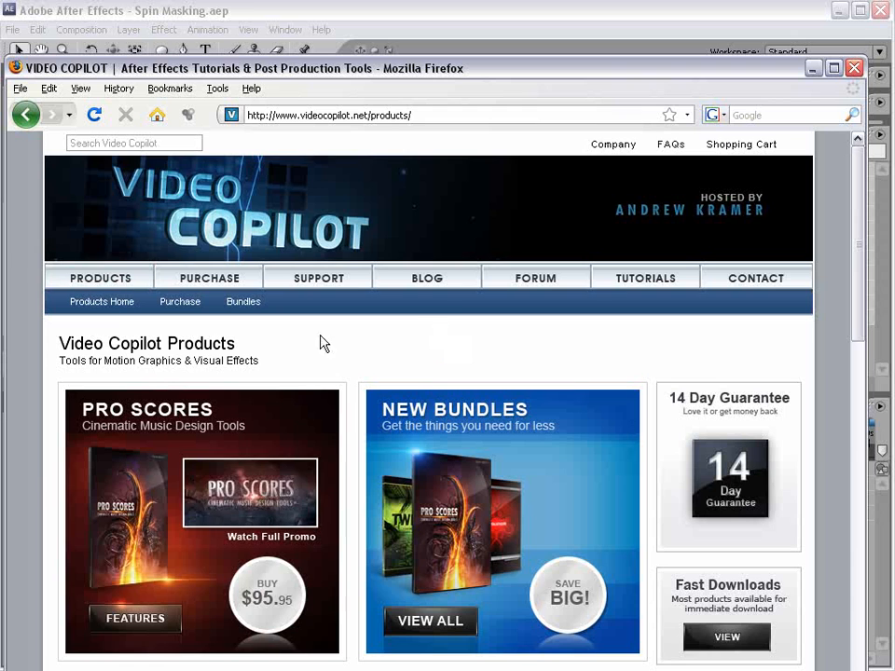
scroll(423, 350, down, 5)
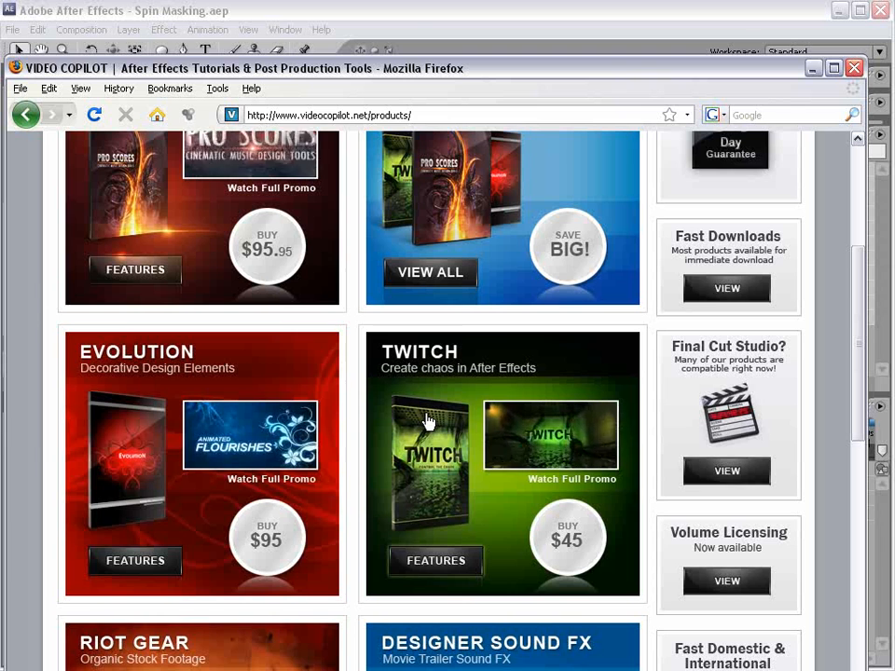
click(415, 15)
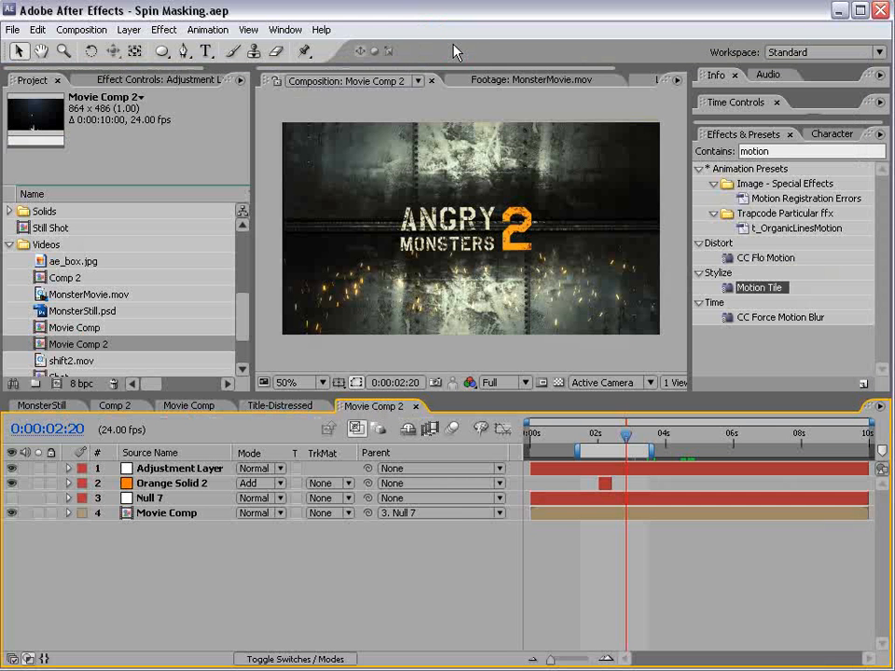